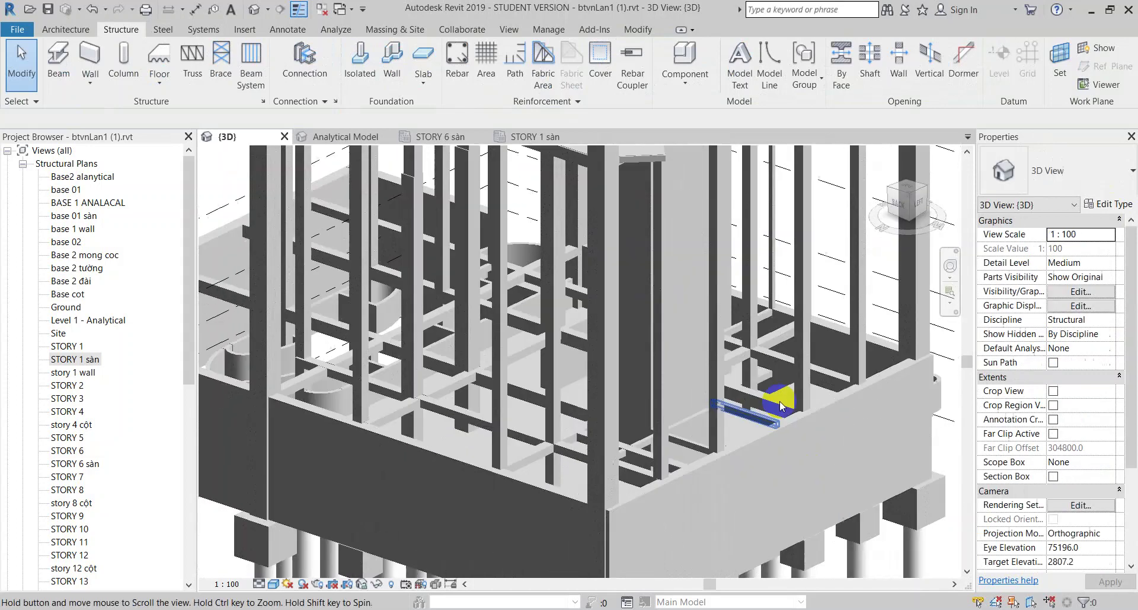
- Open the STORY 1 sàn plan and set the imported HOTEL OF HARMONY DWG's draw layer to Background
double_click(74, 358)
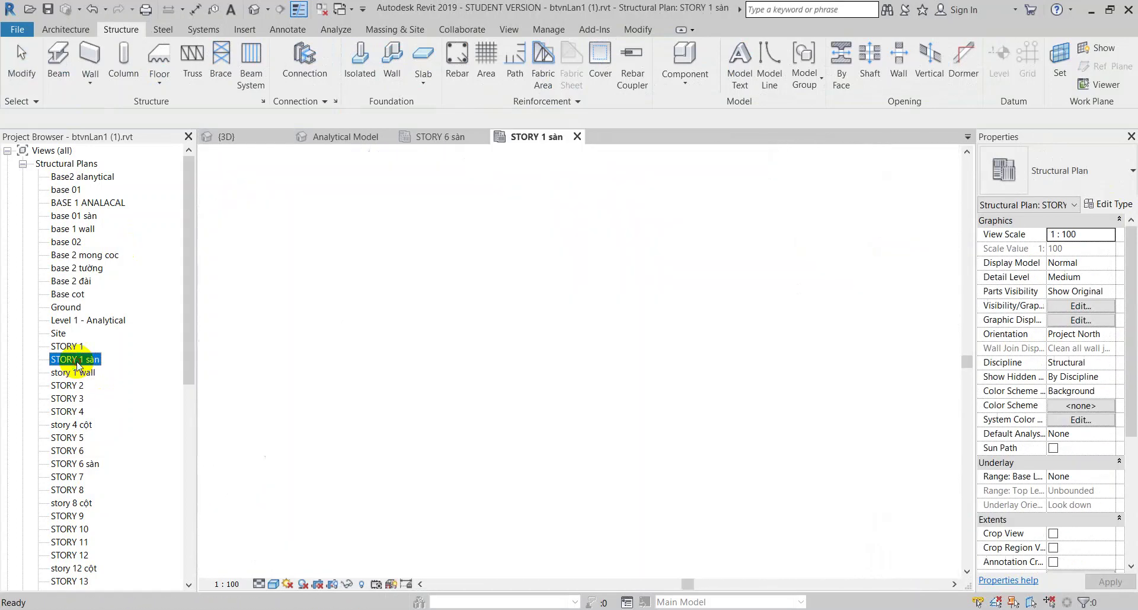
click(551, 374)
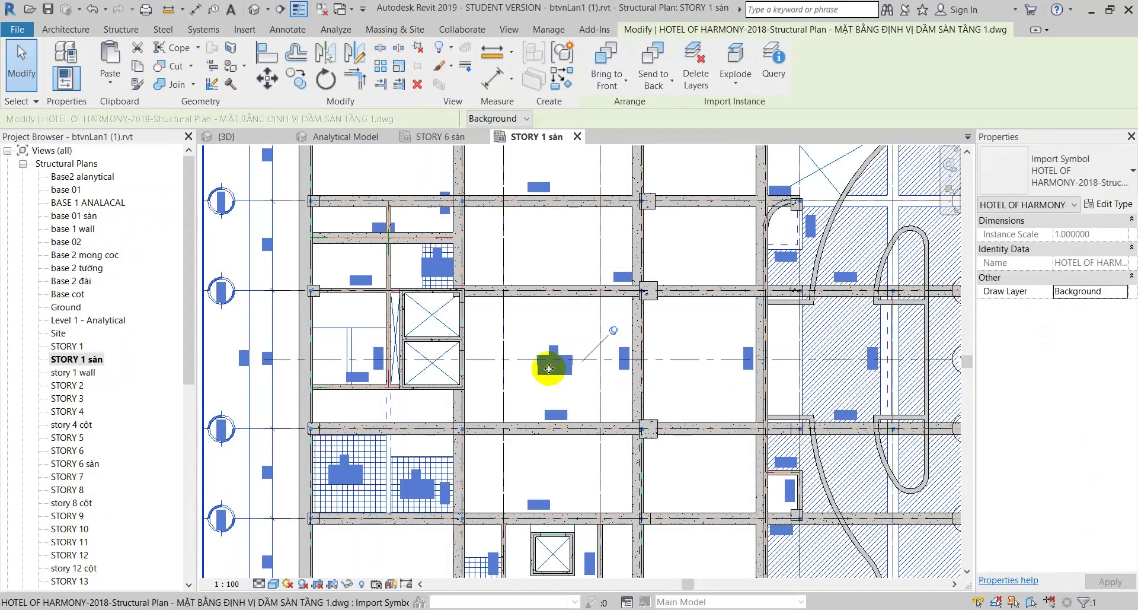
scroll(591, 363, down, 2)
click(488, 138)
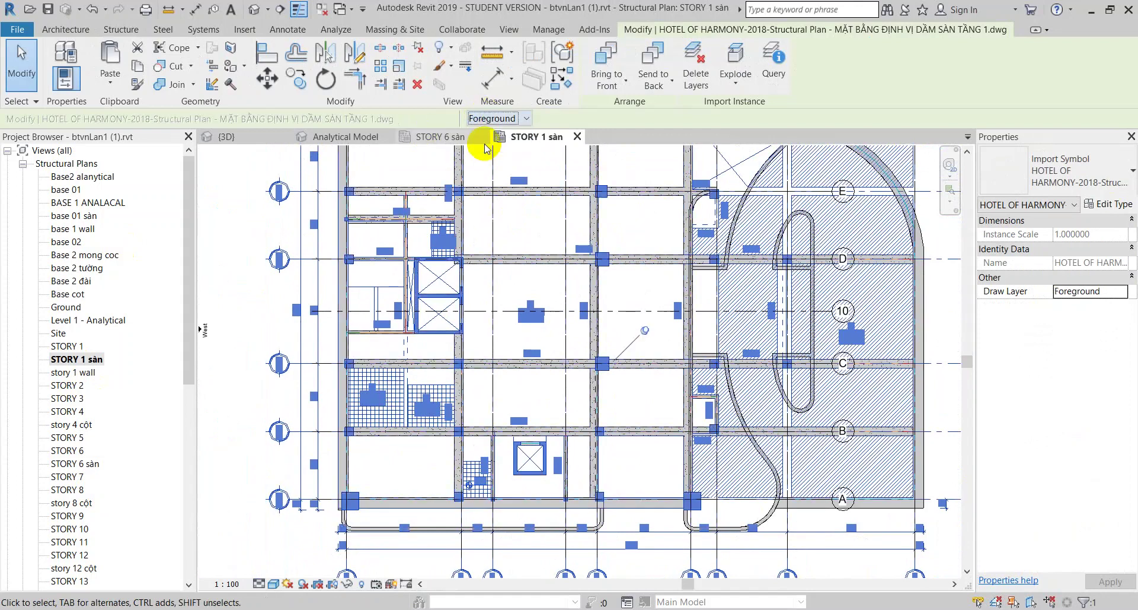
key(Escape)
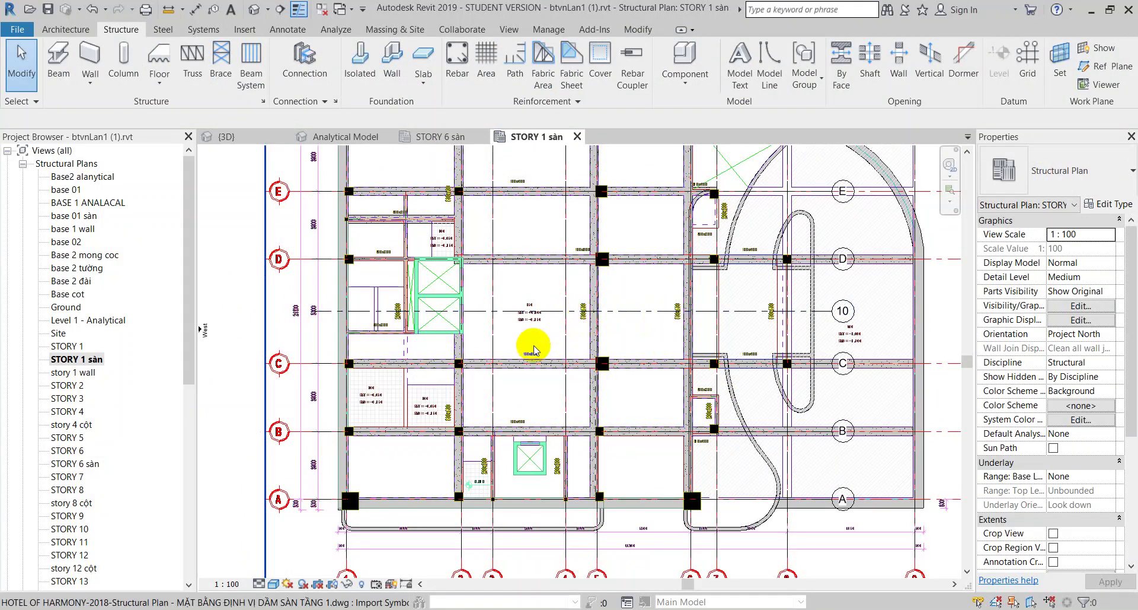
click(529, 323)
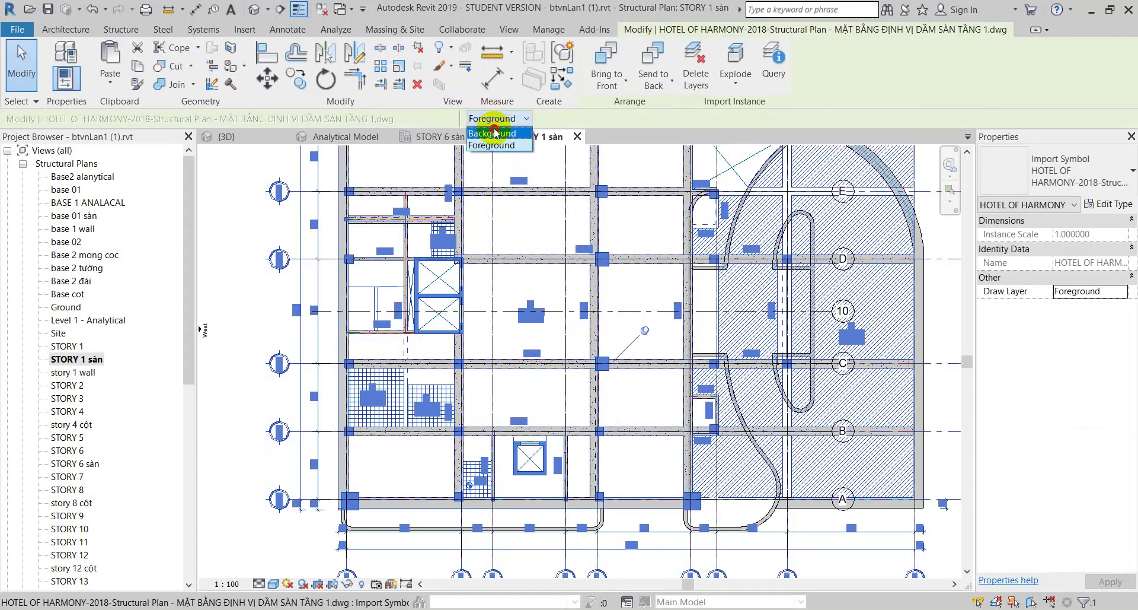
click(495, 132)
- Extend the short vertical beam between gridlines B and D up to the beam above
key(Escape)
scroll(406, 452, up, 2)
scroll(400, 404, up, 2)
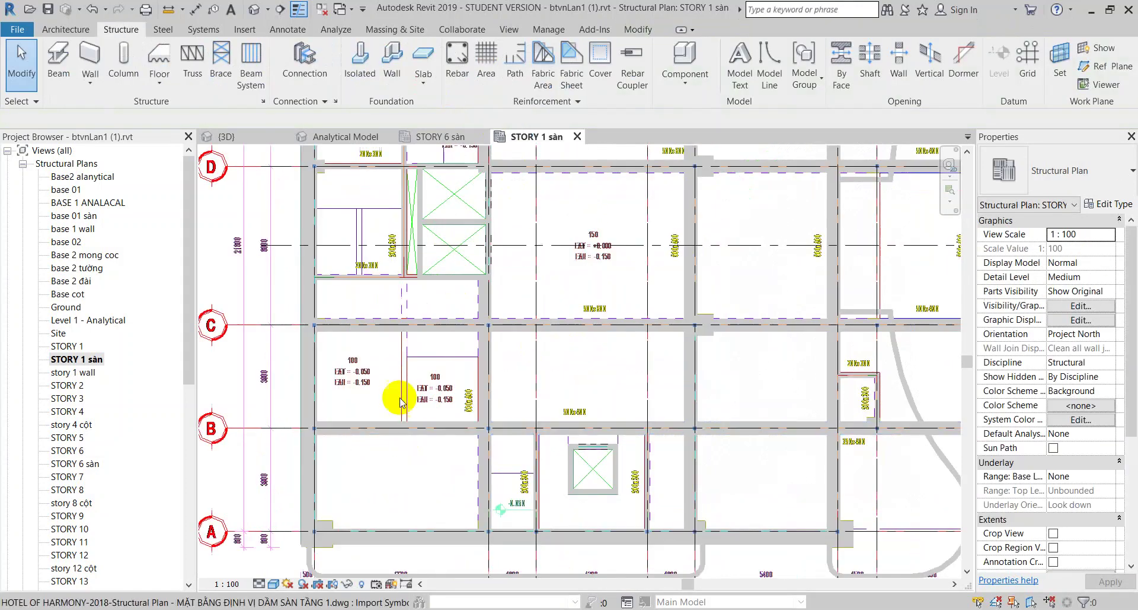
scroll(394, 381, up, 2)
mouse_move(368, 381)
middle_down()
mouse_move(444, 287)
mouse_move(461, 390)
middle_up()
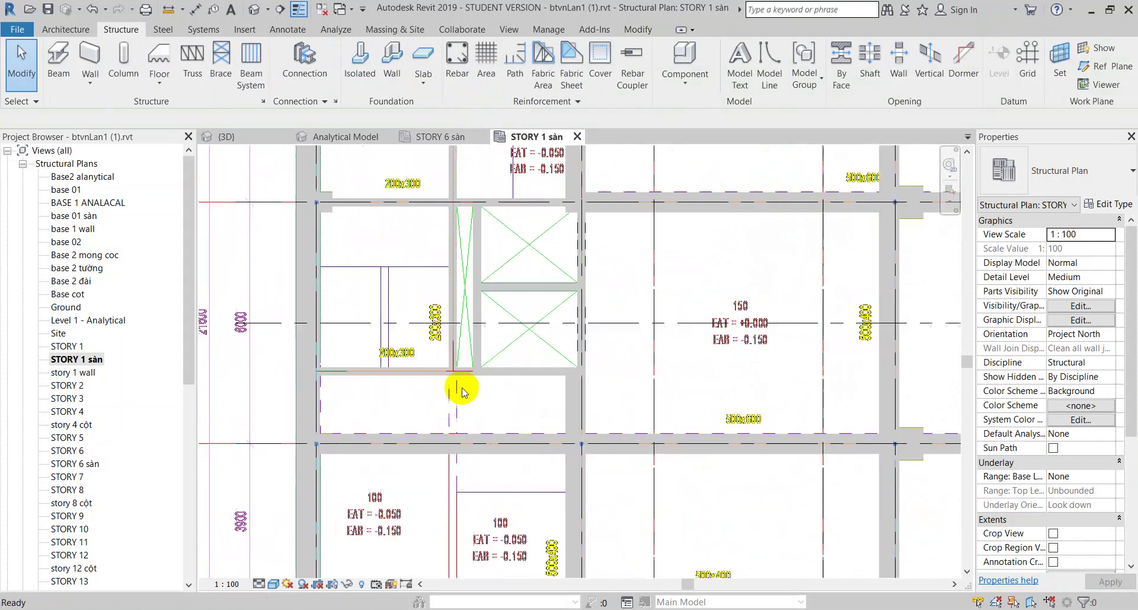
middle_drag(436, 318, 465, 437)
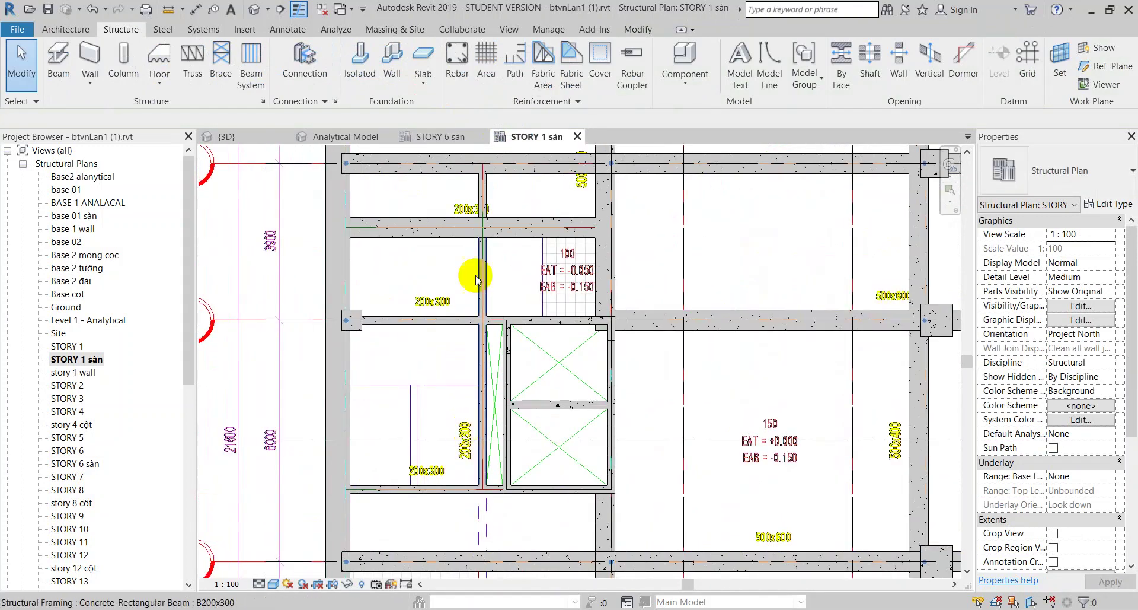
click(476, 262)
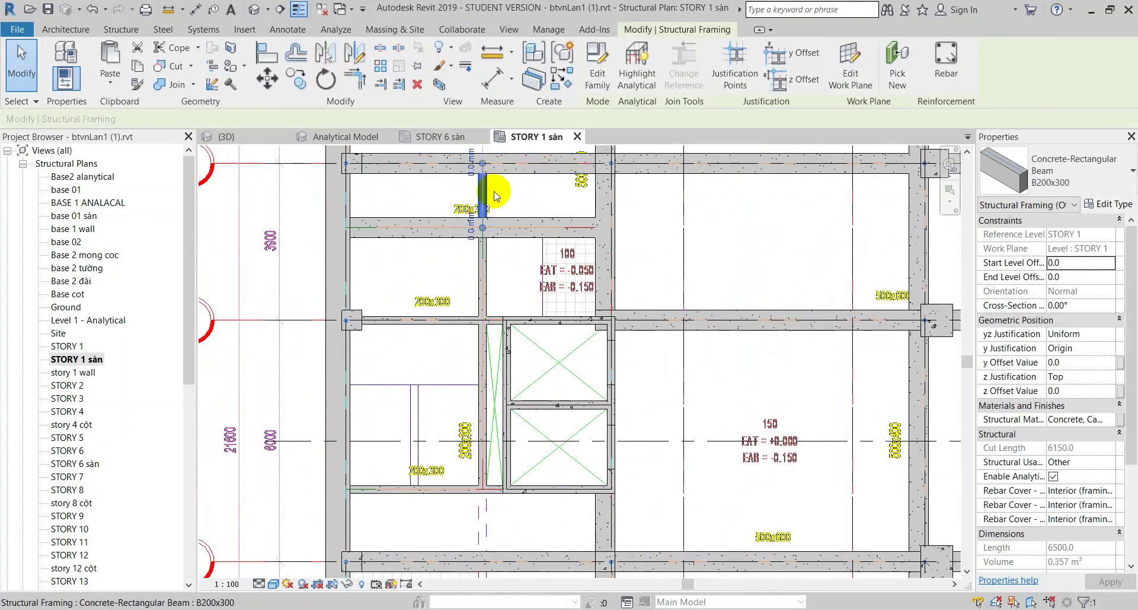
scroll(475, 184, up, 2)
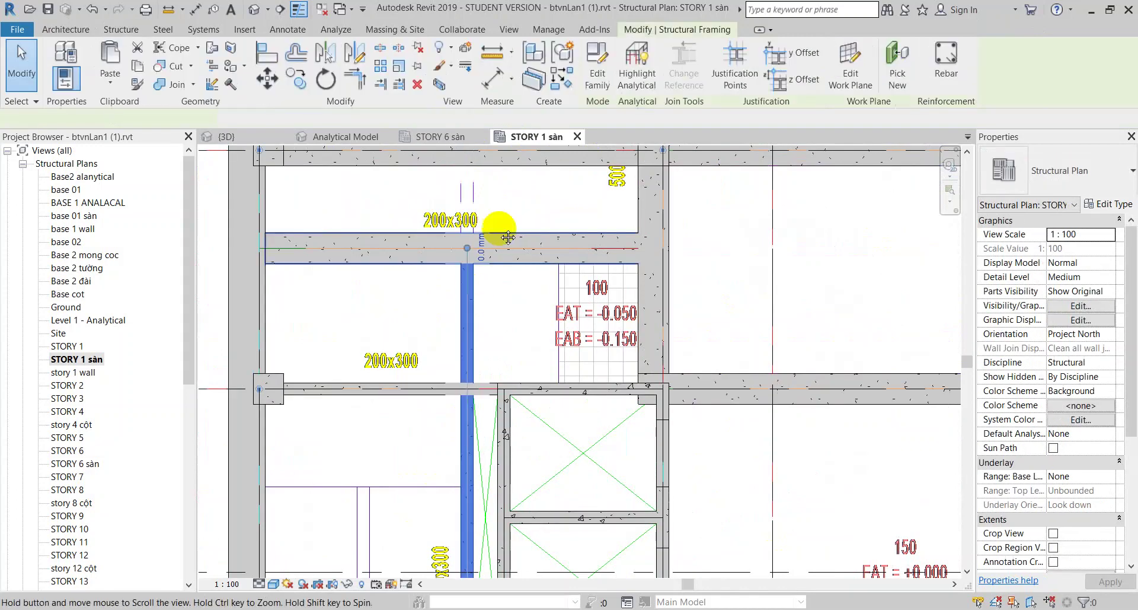
middle_drag(496, 224, 505, 307)
drag(480, 312, 481, 216)
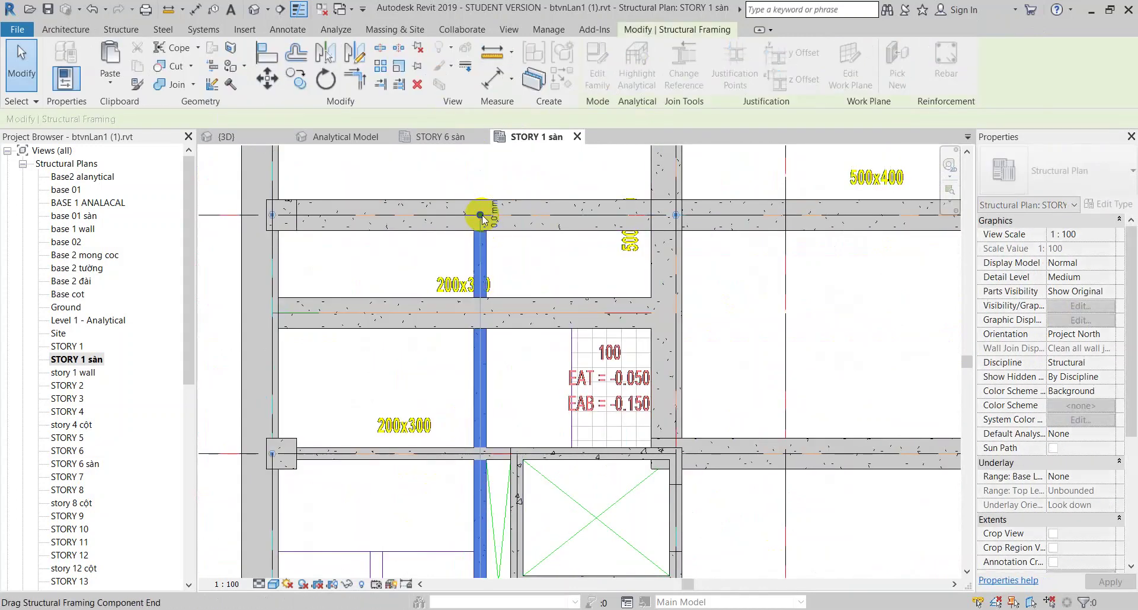
scroll(481, 219, down, 2)
scroll(482, 218, down, 1)
- Change the horizontal beam below gridline E from B500x400 to B200x300
click(462, 267)
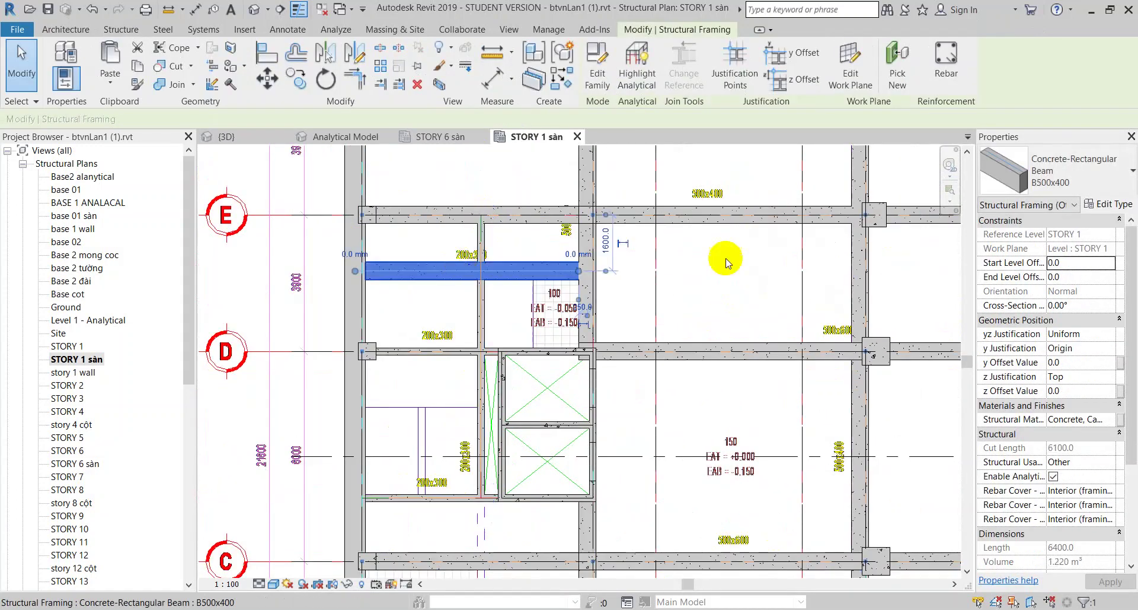
click(1029, 178)
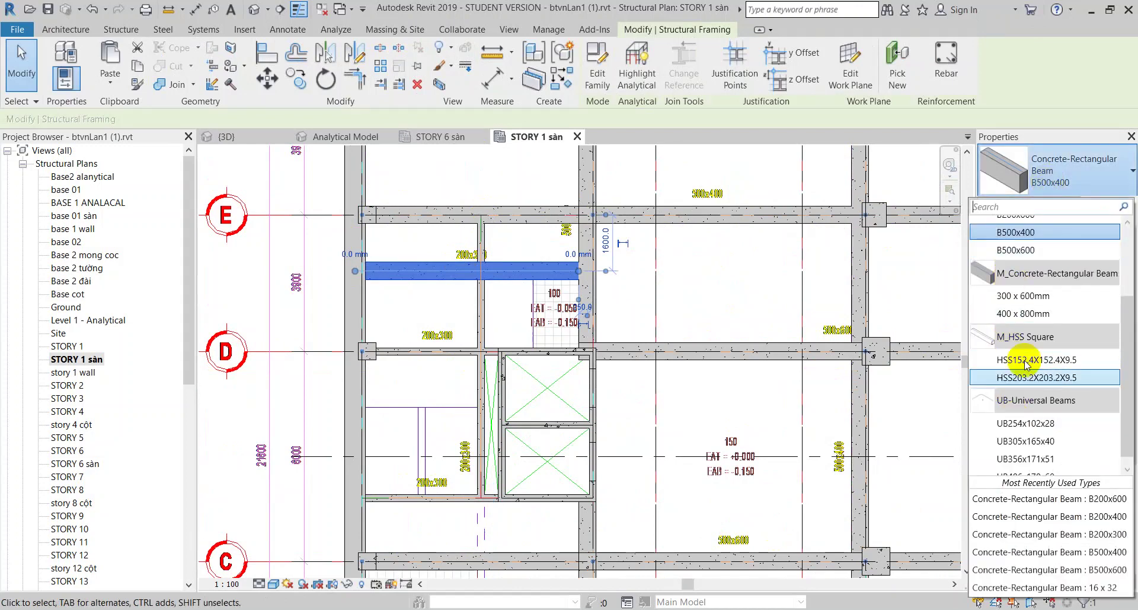
scroll(1038, 356, up, 3)
click(1043, 211)
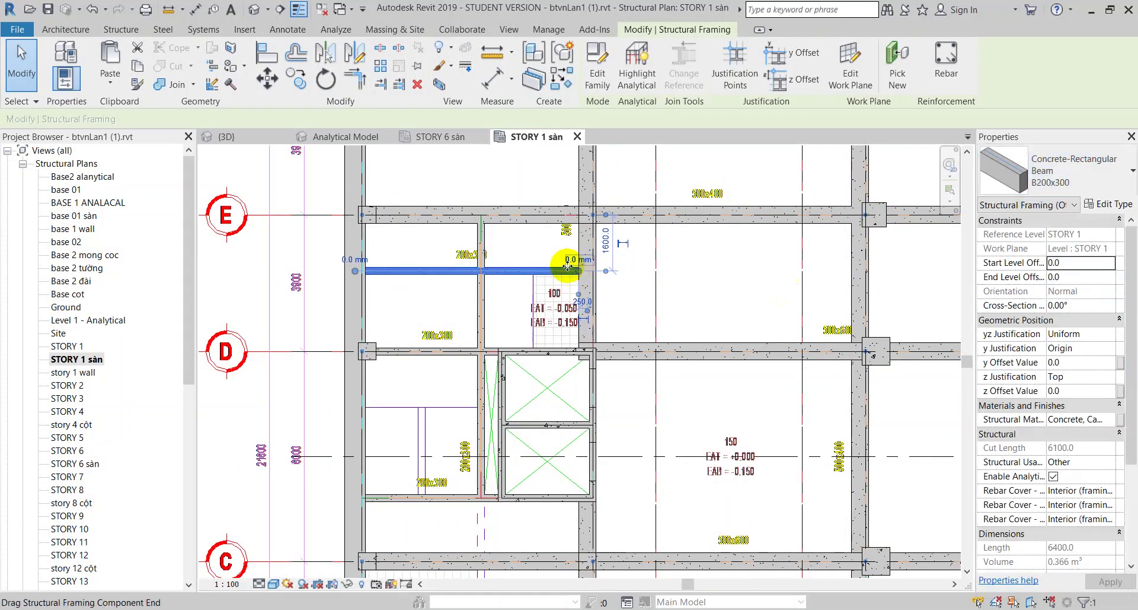
click(505, 291)
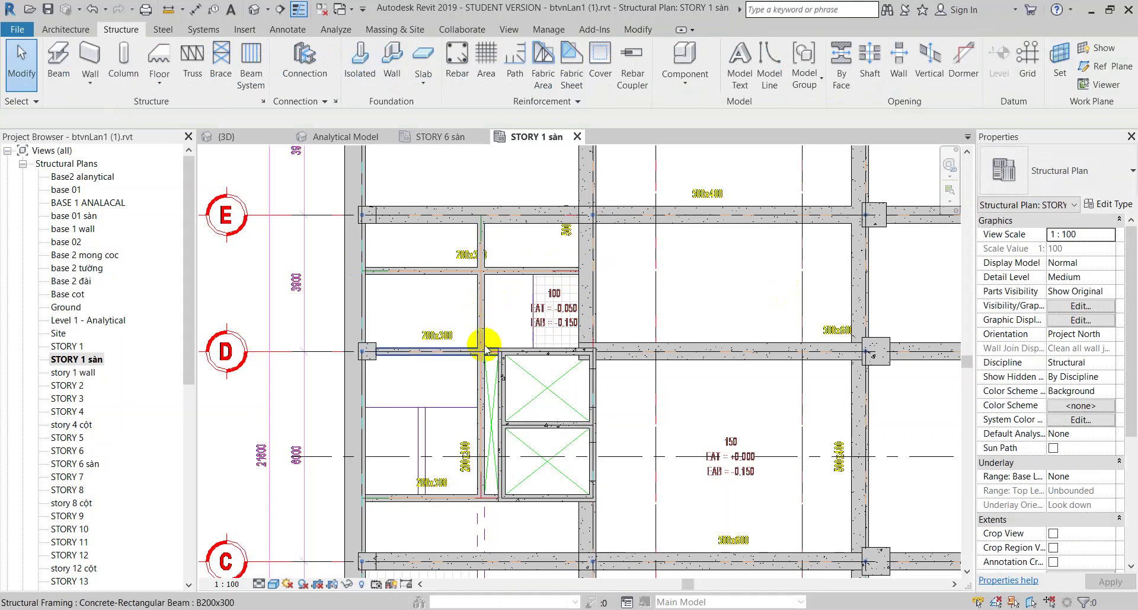
- Extend the vertical beam below gridline D down to the beam below
click(453, 373)
middle_drag(521, 373, 546, 224)
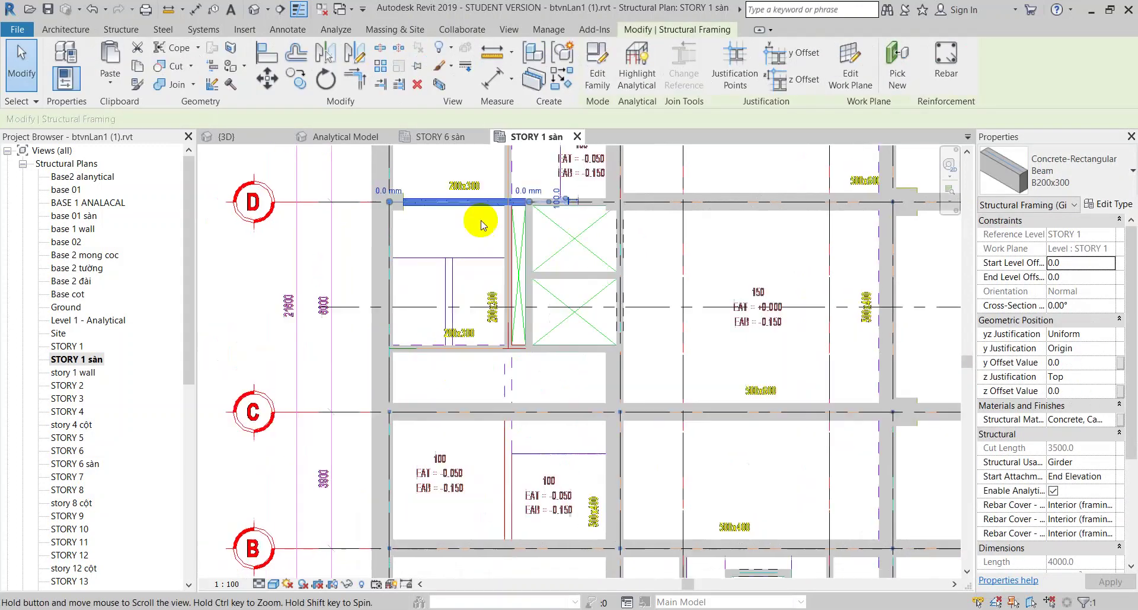
key(Escape)
click(501, 254)
scroll(504, 322, up, 3)
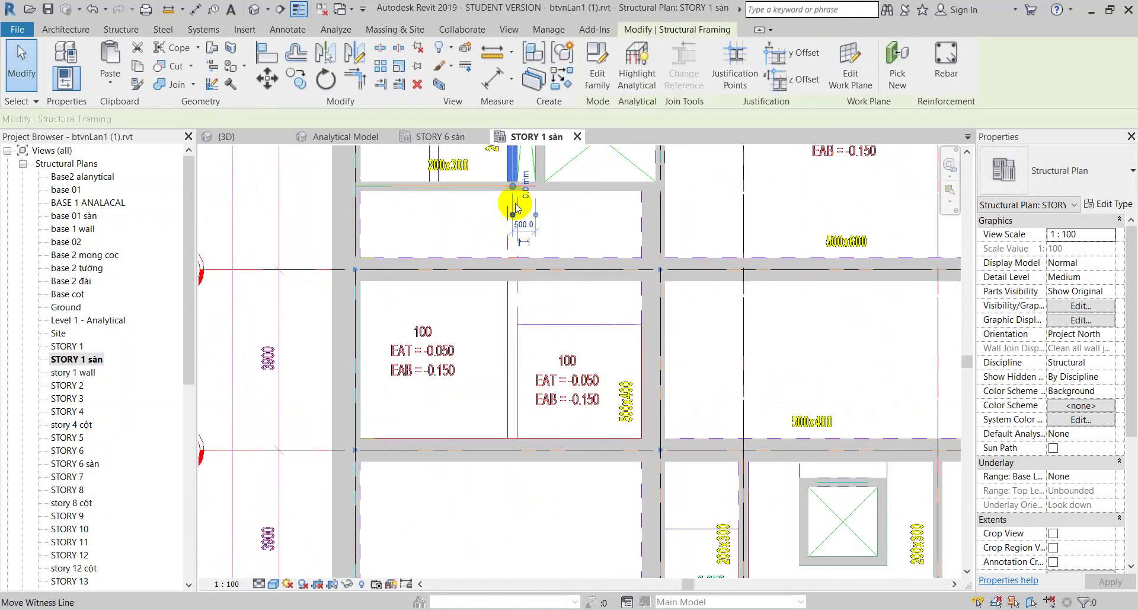
drag(513, 189, 511, 437)
scroll(511, 437, up, 3)
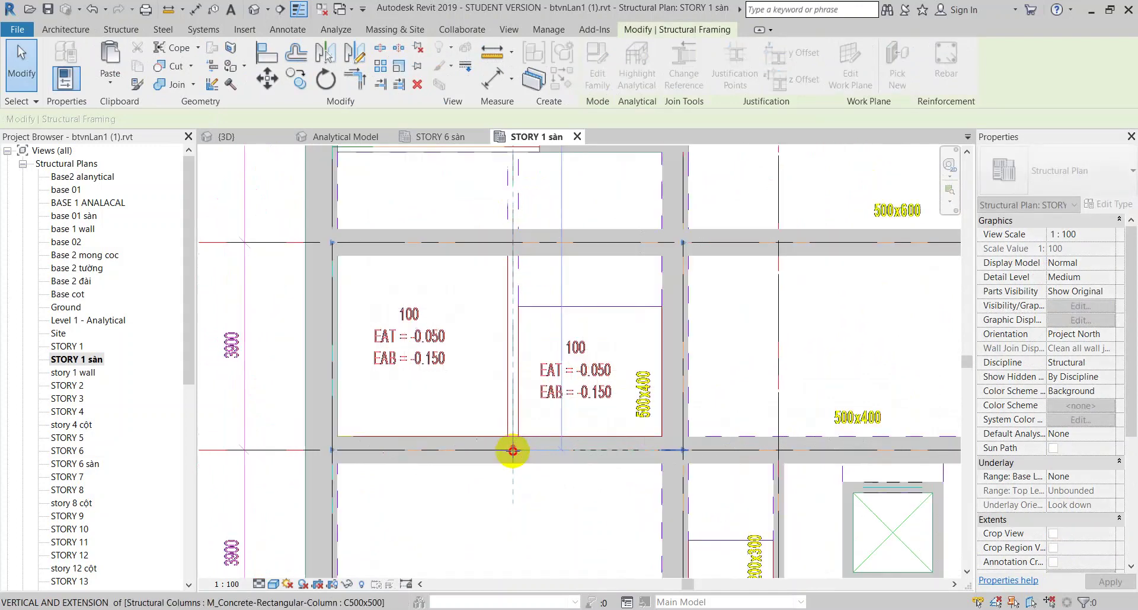
key(Escape)
- Check the vertical beam near the lift shaft and the beams near the curved edge
scroll(496, 332, down, 6)
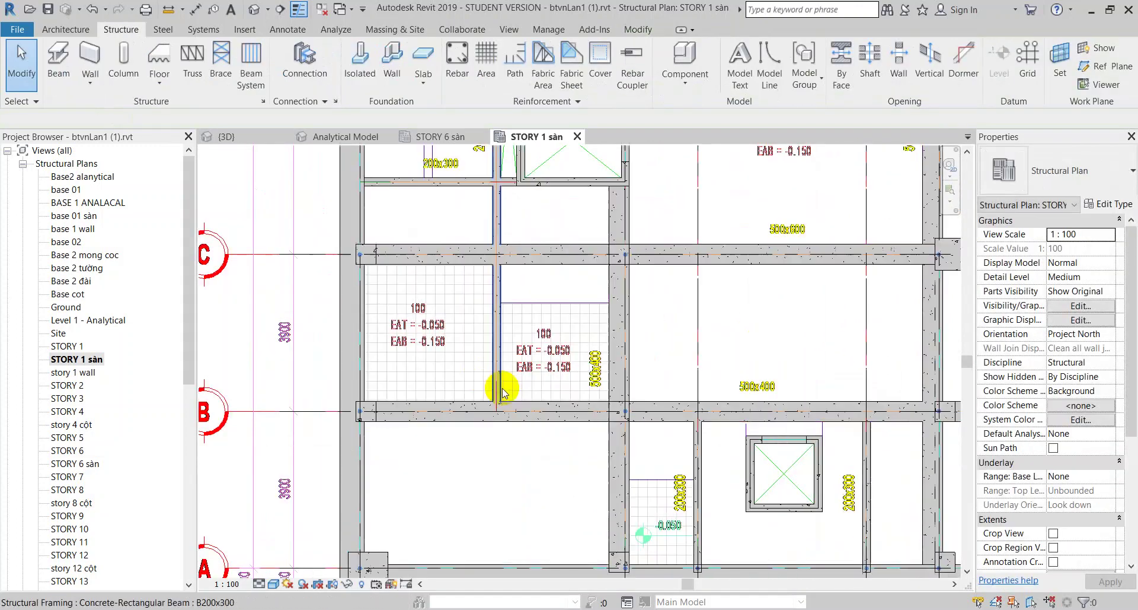
scroll(533, 394, up, 4)
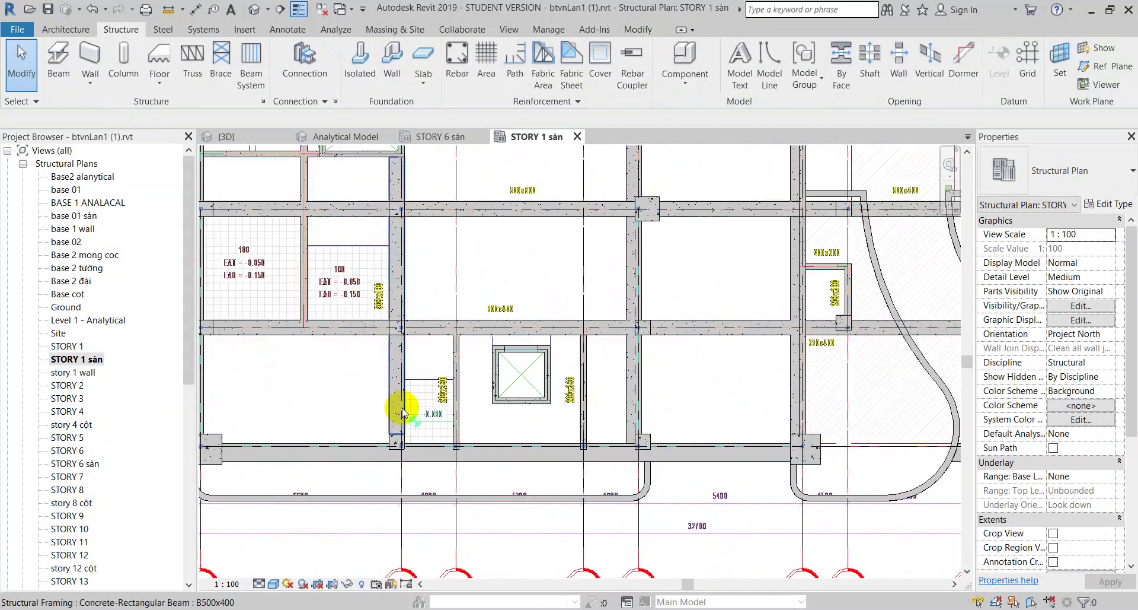
key(ctrl+Left)
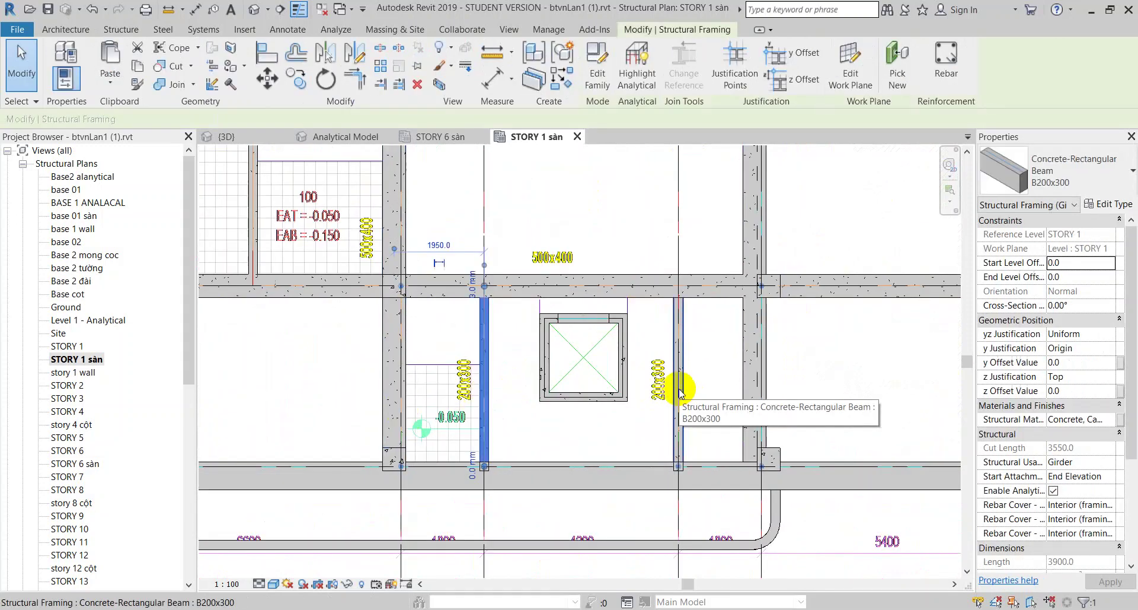
scroll(680, 392, down, 3)
key(Escape)
scroll(673, 386, up, 3)
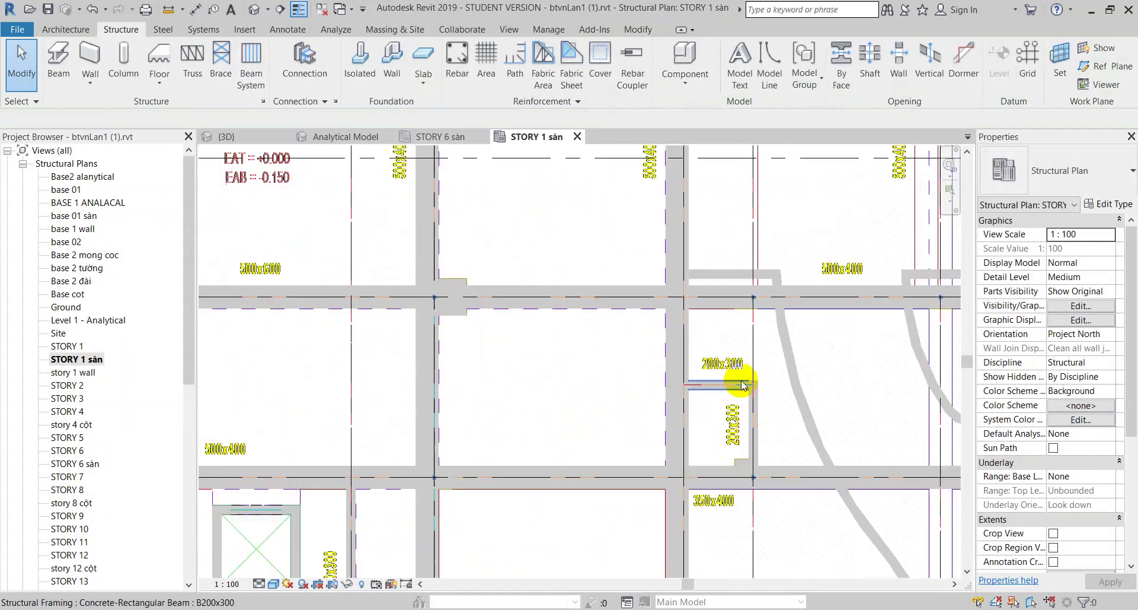
middle_drag(727, 388, 680, 491)
mouse_move(564, 335)
middle_down()
mouse_move(668, 307)
mouse_move(569, 423)
middle_up()
middle_drag(444, 299, 501, 402)
- Shorten the long B500x400 horizontal beam so its end stops at the column
click(496, 388)
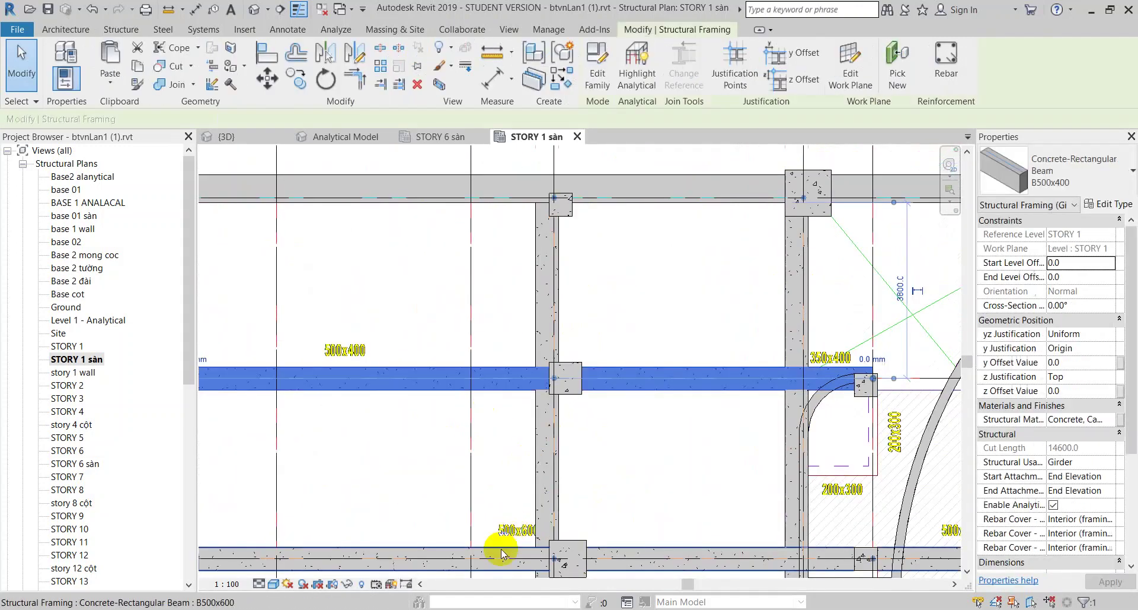
click(501, 551)
click(796, 323)
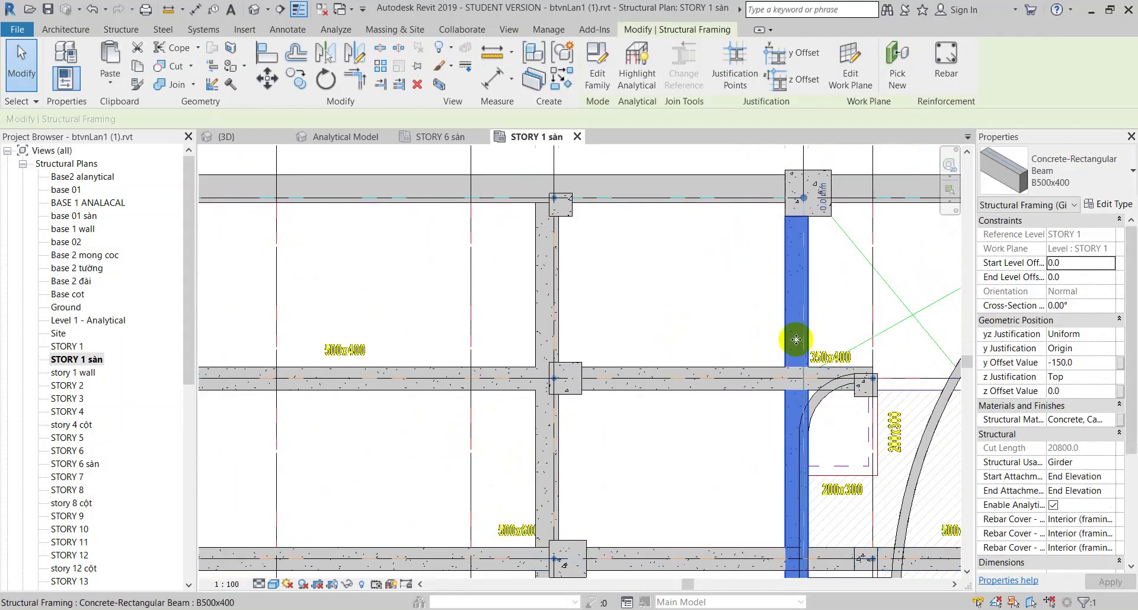
click(779, 378)
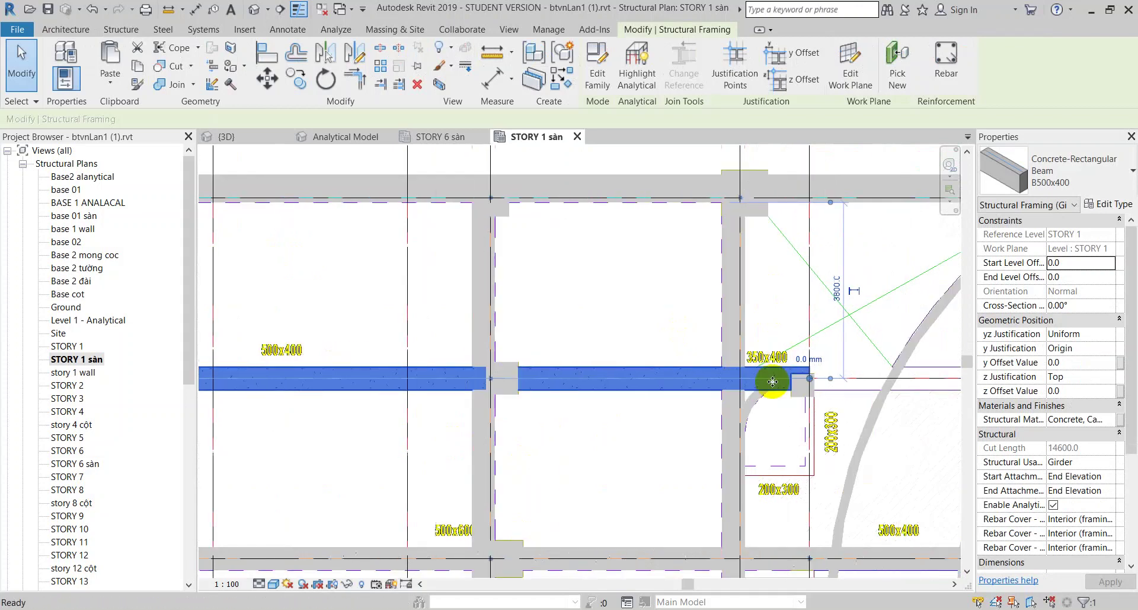
scroll(811, 386, up, 3)
drag(811, 386, 682, 378)
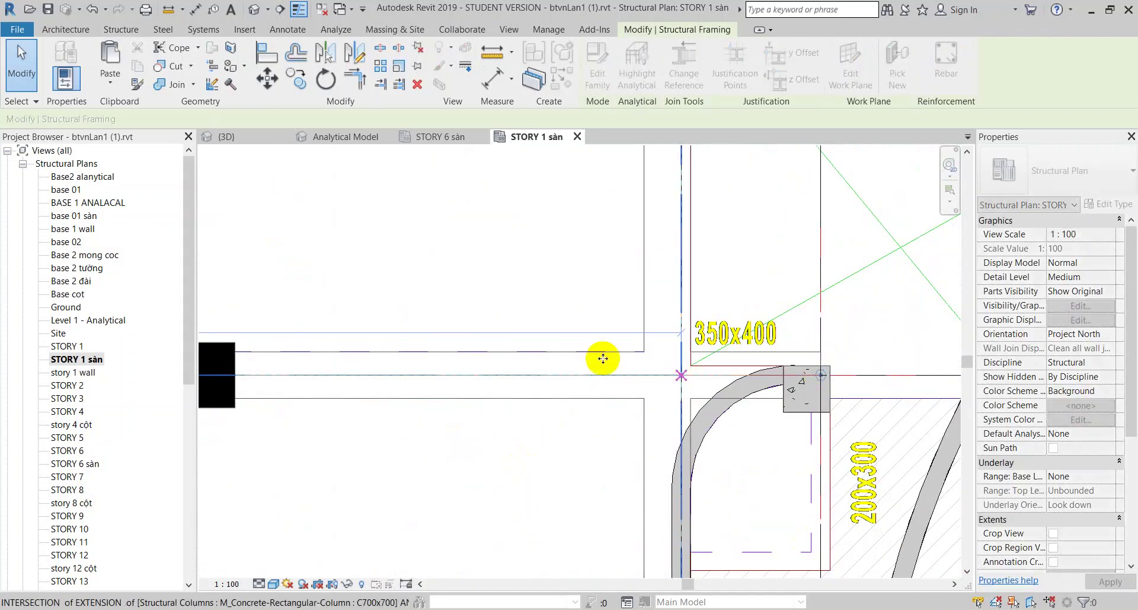
- Start and cancel an aligned dimension (DI), then select the long horizontal beam
key(Escape)
key(d)
key(i)
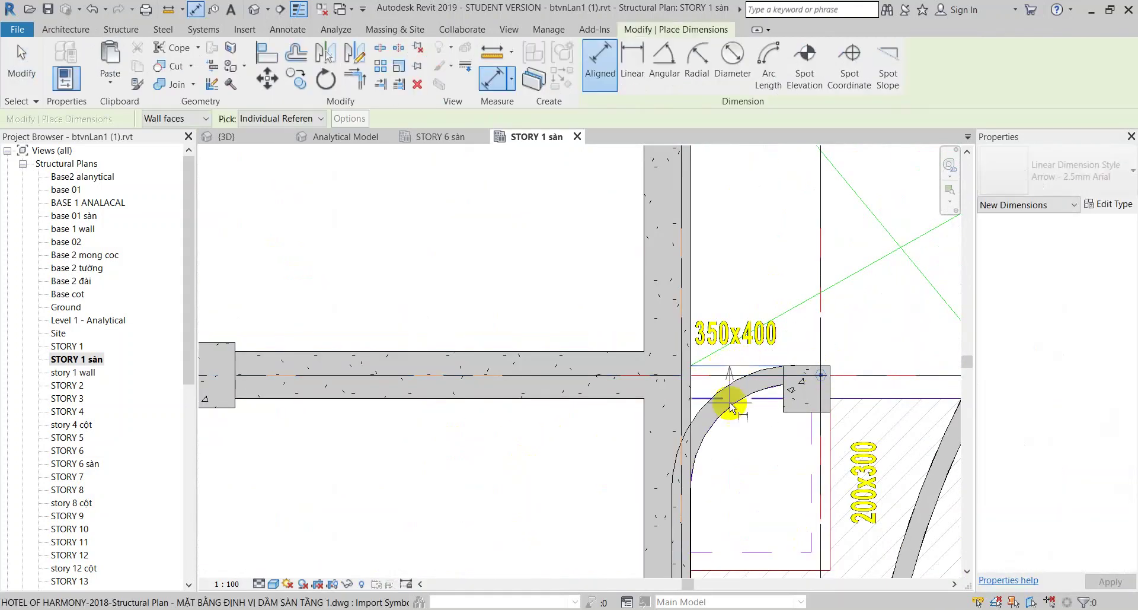
key(Escape)
key(Escape)
click(631, 381)
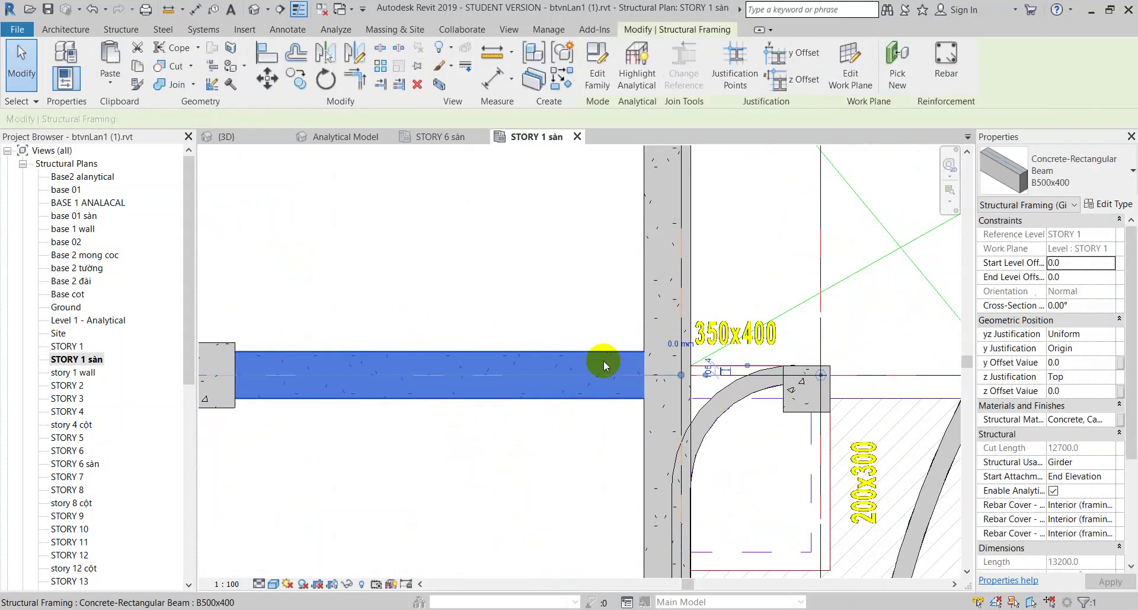
- Start beam placement (BM) and open Type Properties for the B500x400 beam type
key(b)
key(m)
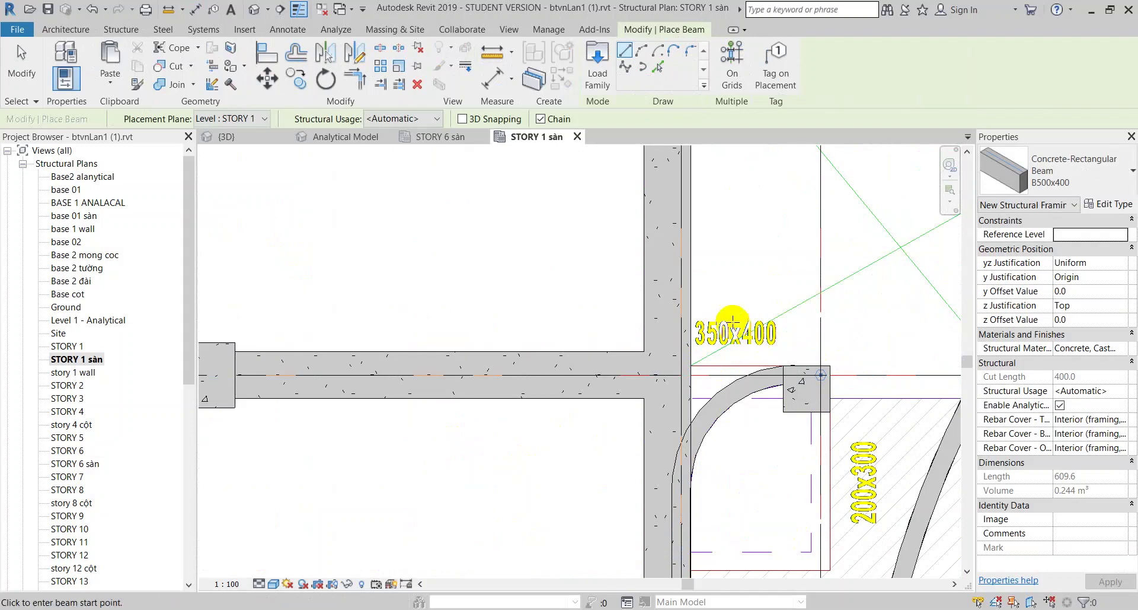
middle_drag(802, 357, 639, 315)
click(1085, 170)
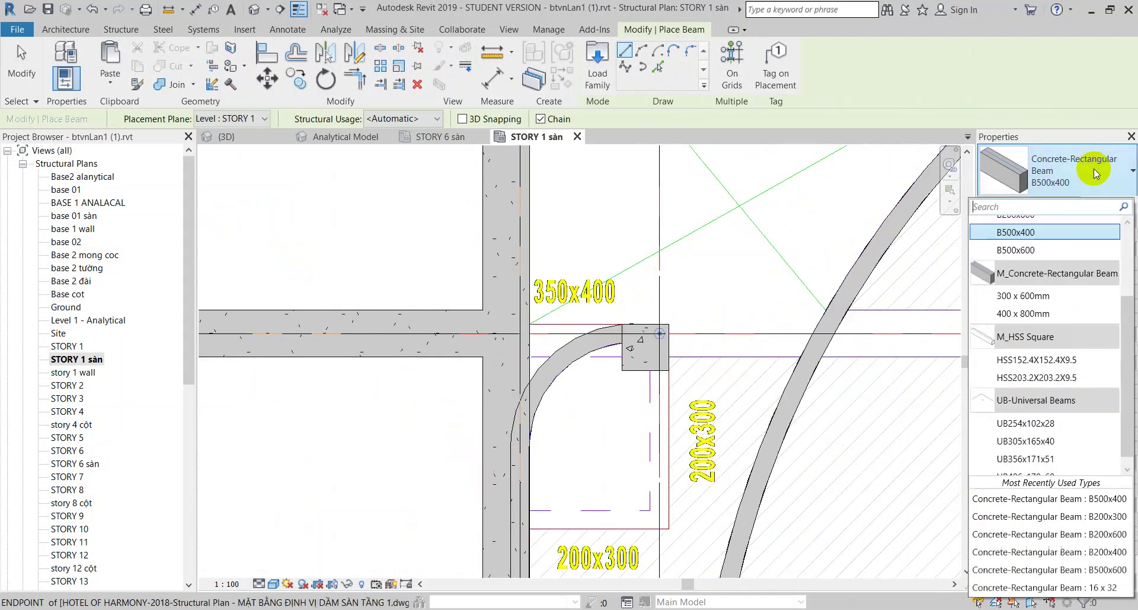
scroll(1050, 340, up, 2)
scroll(1037, 332, up, 1)
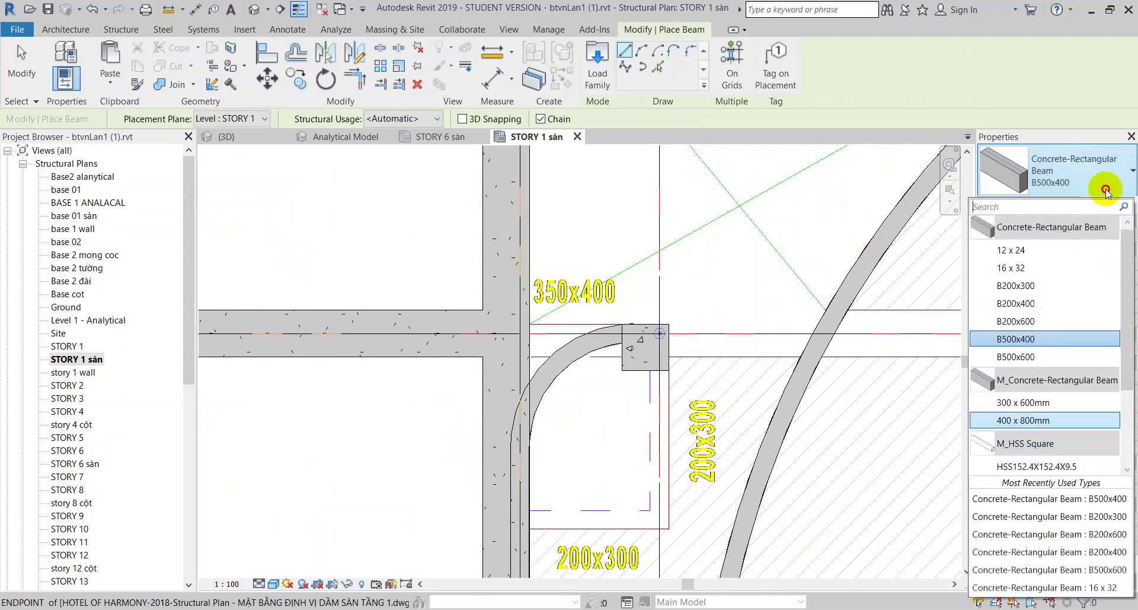
scroll(1107, 184, down, 3)
click(1098, 127)
click(1108, 203)
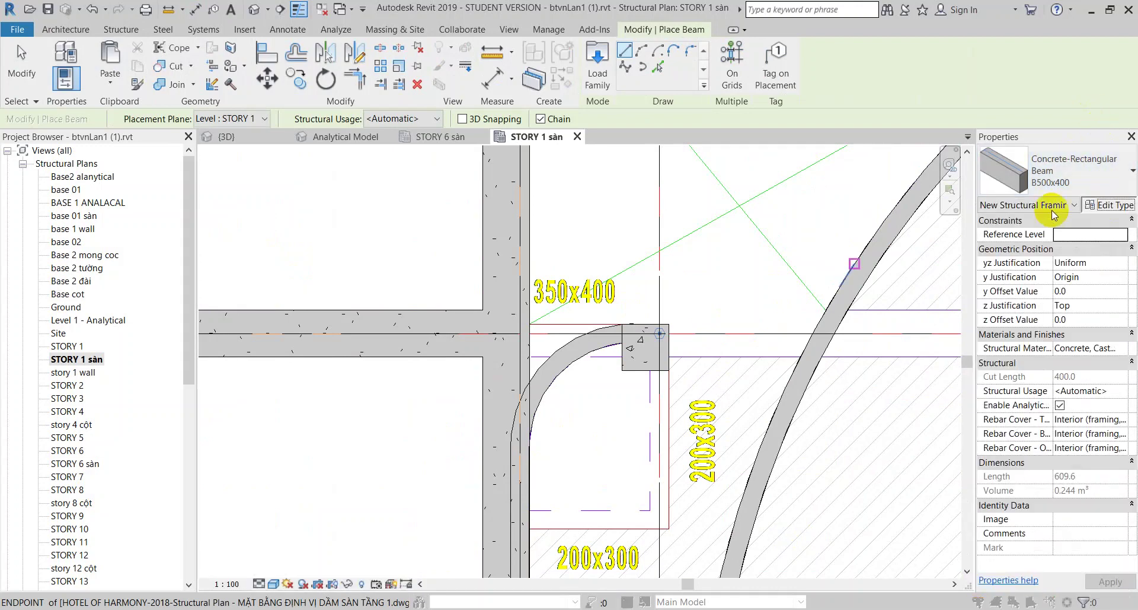
drag(919, 108, 207, 61)
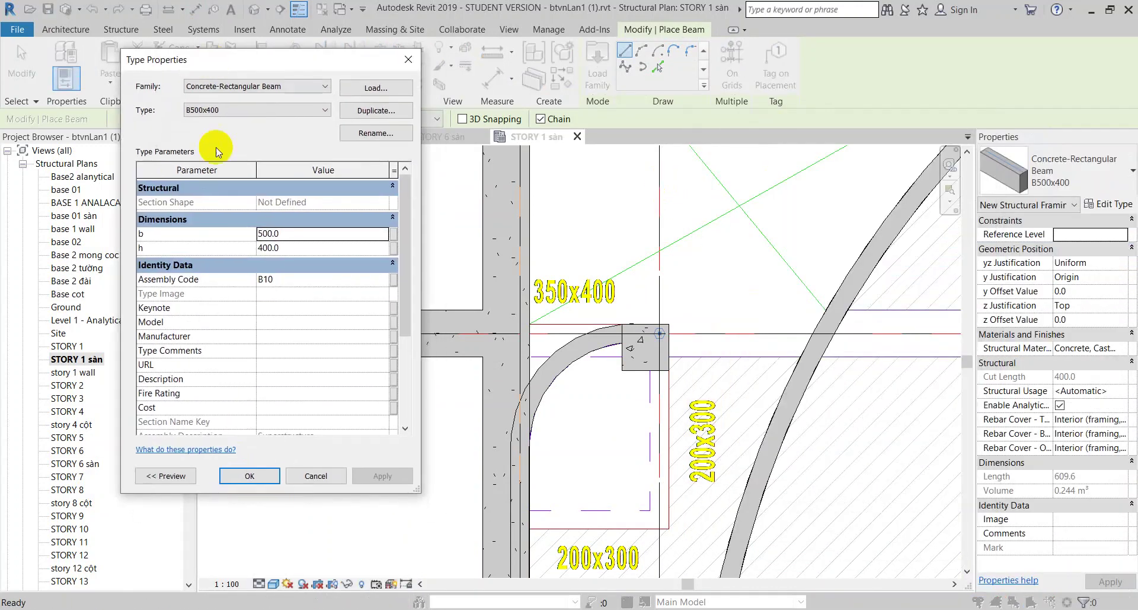
- Change the beam type's width b to 350, keeping height 400, and accept
click(315, 248)
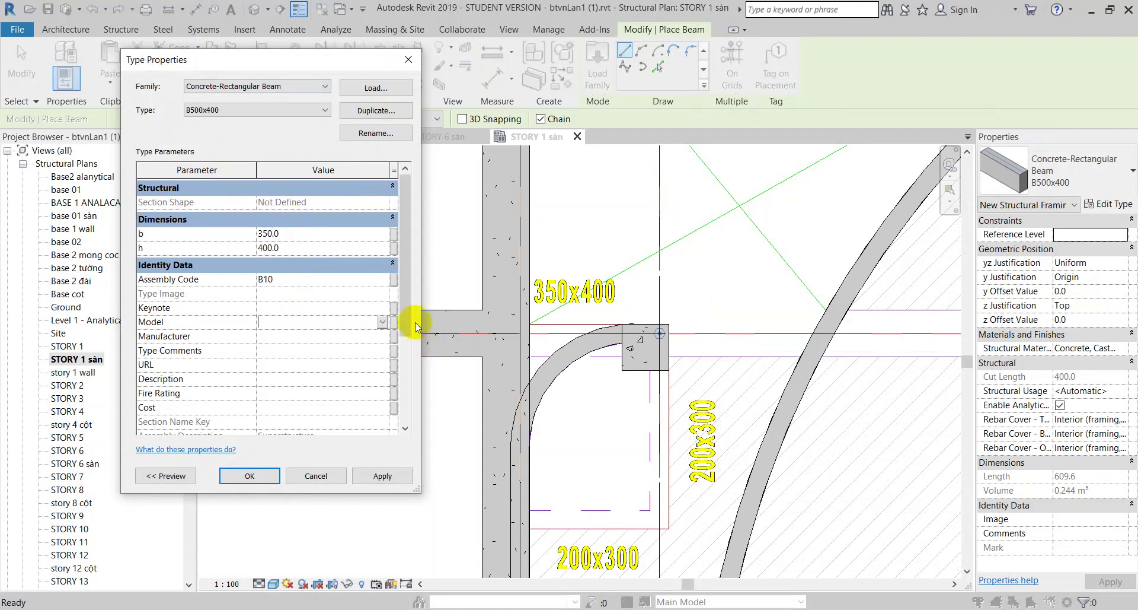
click(397, 280)
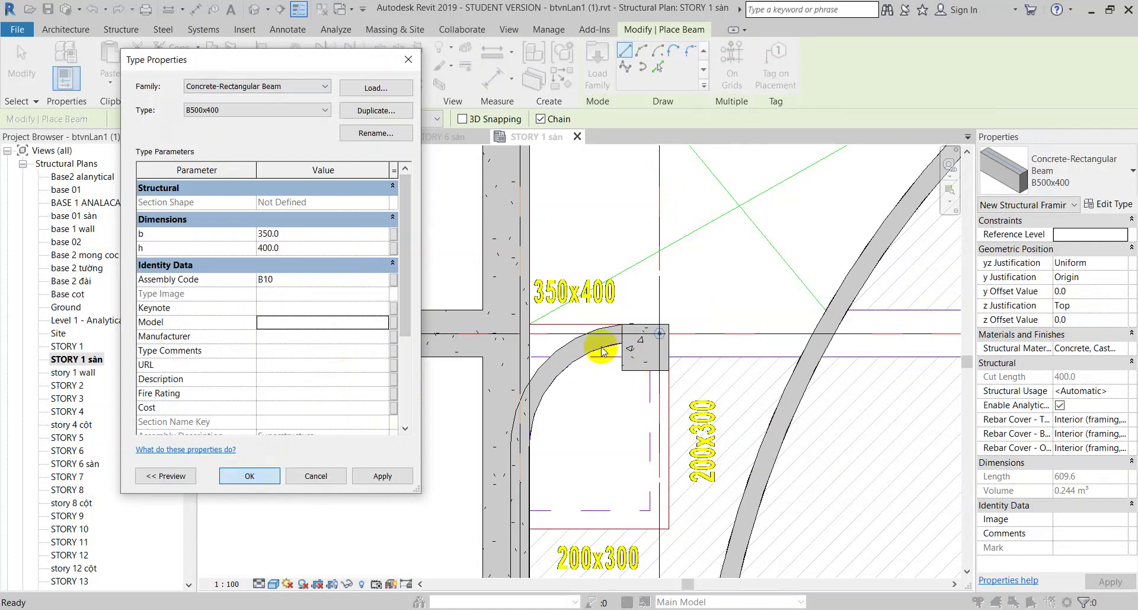
key(Return)
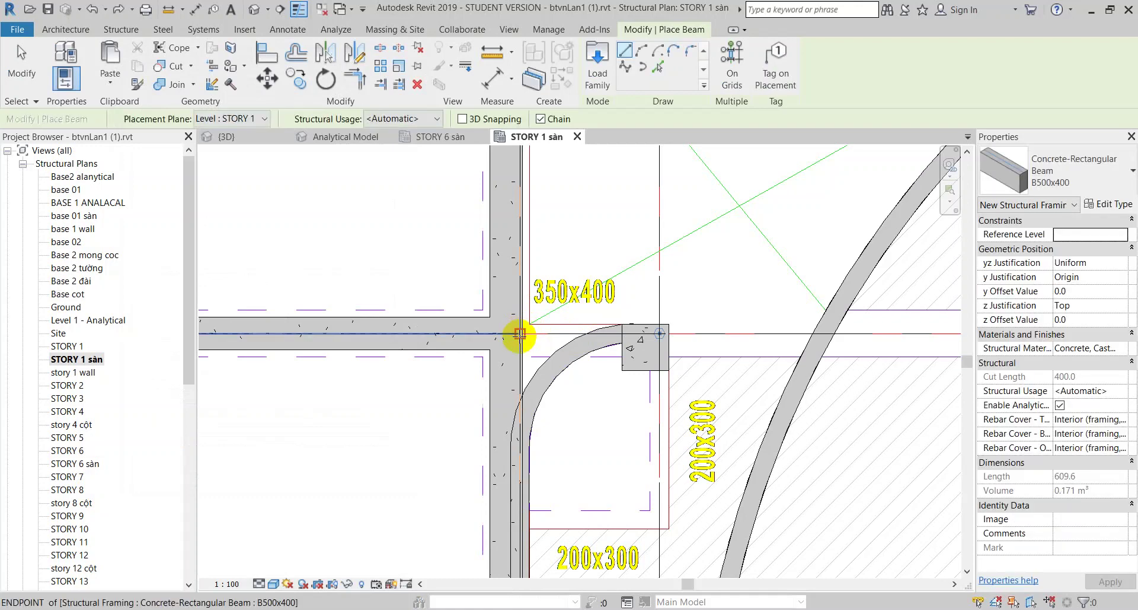
- Duplicate B500x400 as new type B350x400 with width b 350 and apply it
key(Escape)
key(Escape)
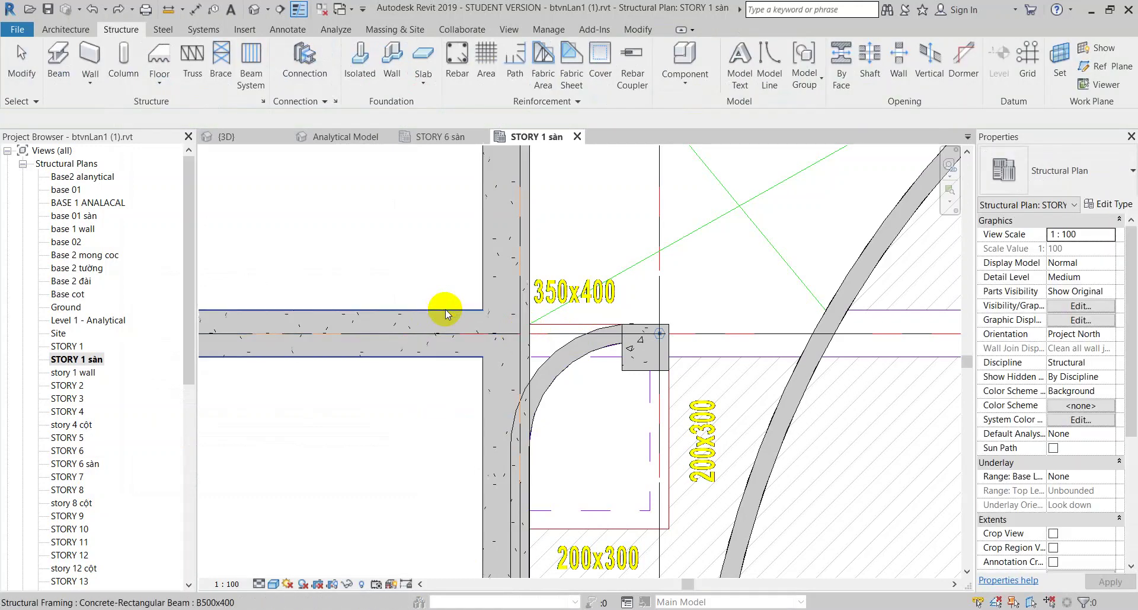
click(444, 313)
click(1069, 191)
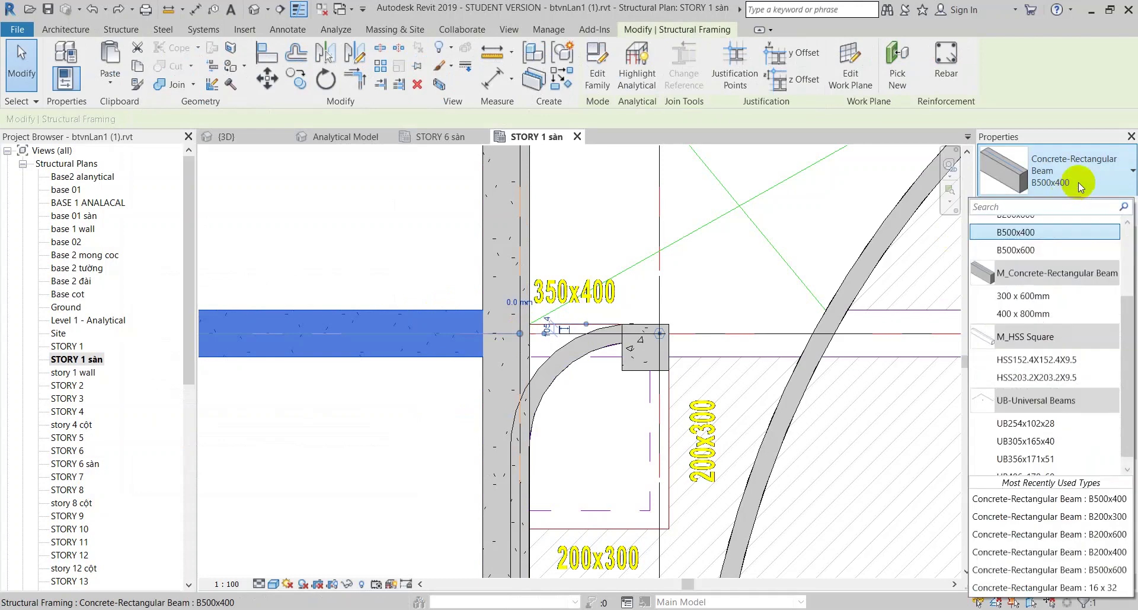
click(1083, 178)
click(1091, 179)
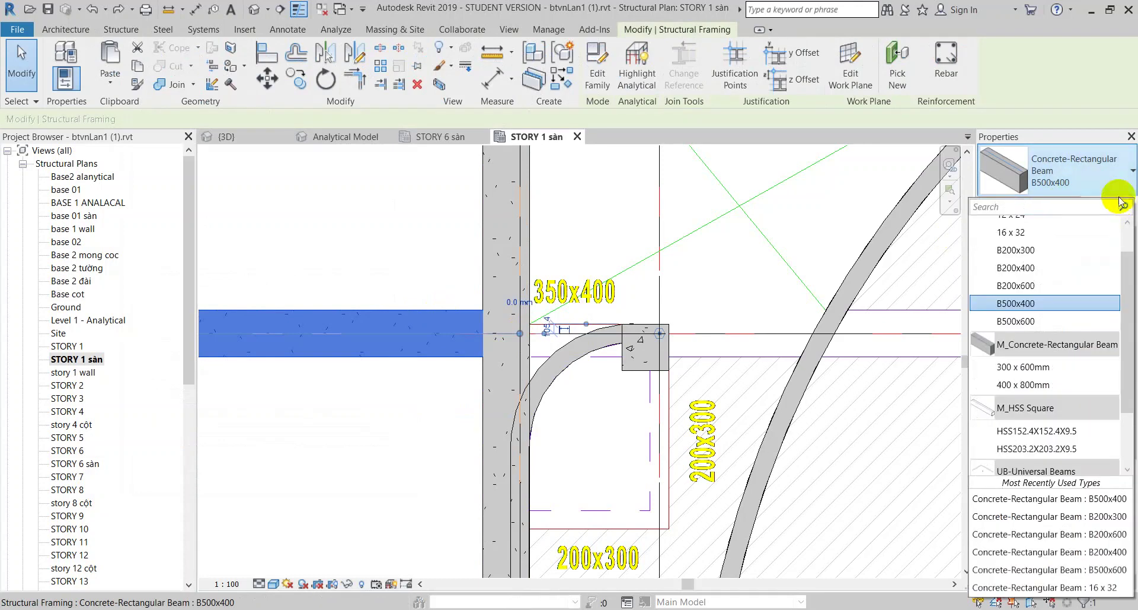
click(1114, 181)
click(1109, 204)
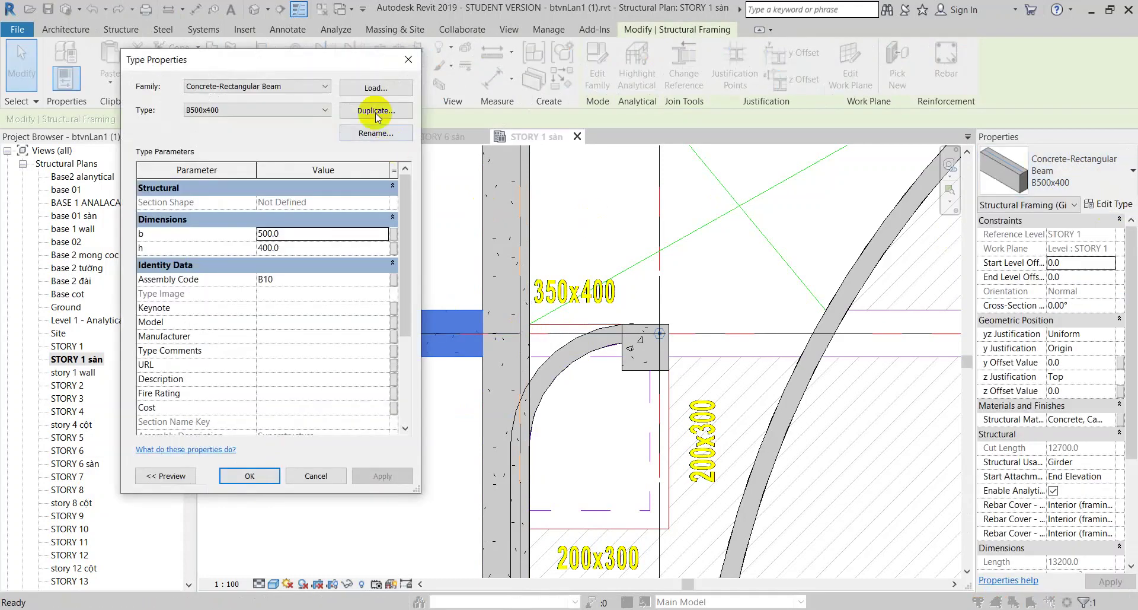
click(375, 111)
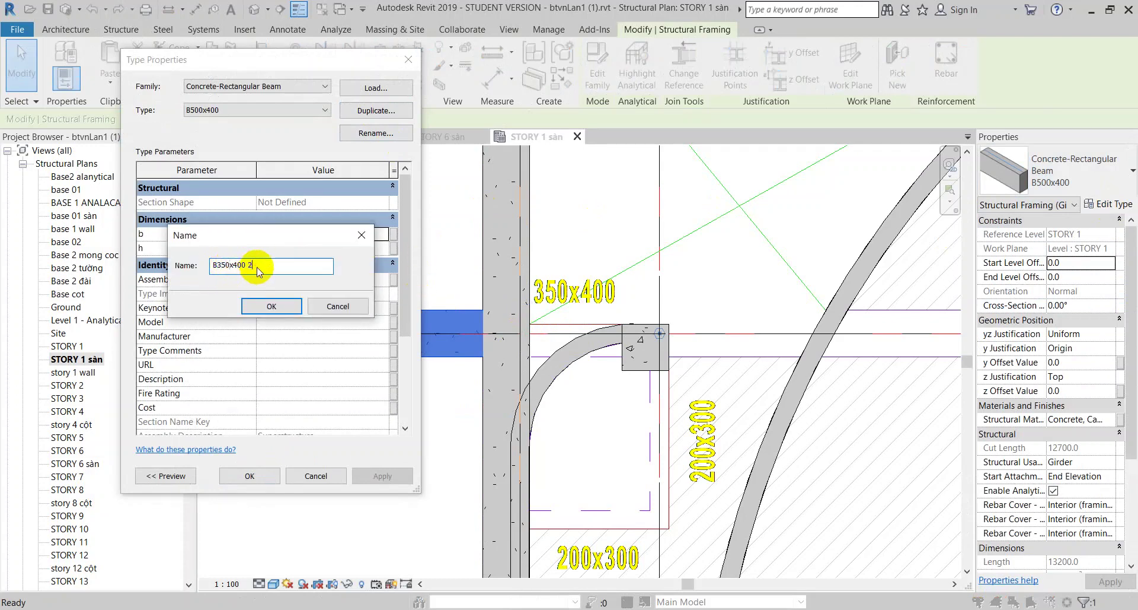
click(255, 303)
text(35)
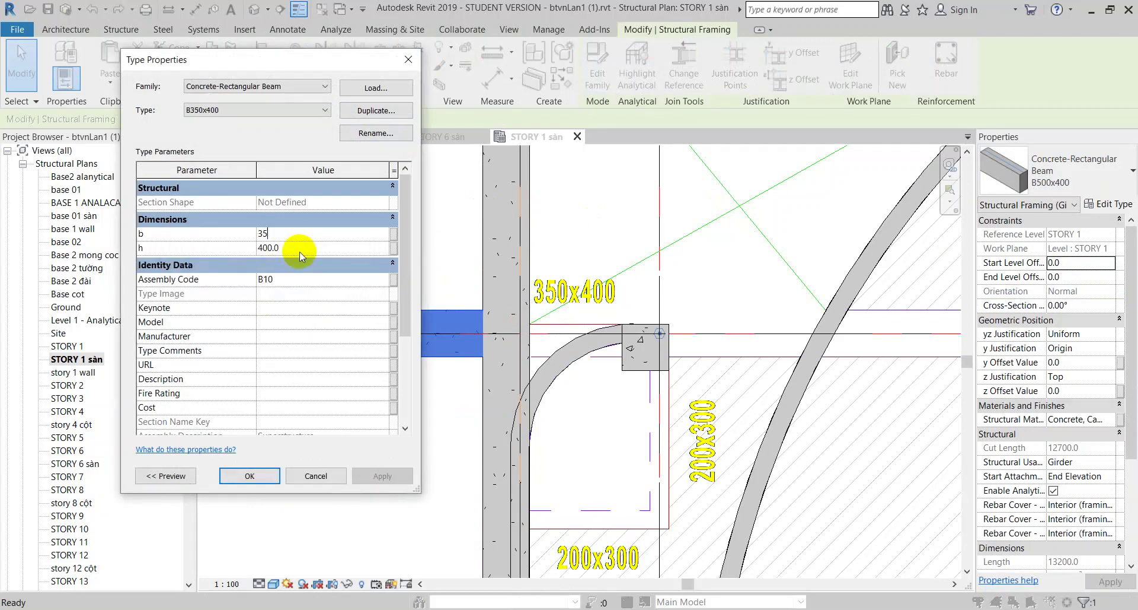
text(0)
key(Tab)
click(252, 474)
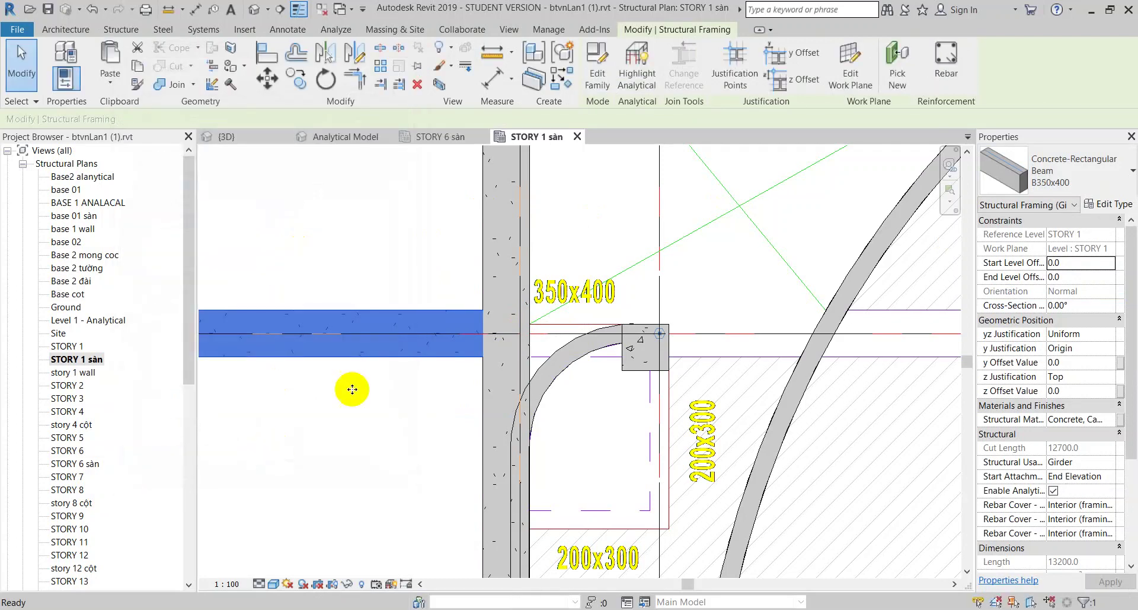
- Reopen Type Properties, verify B350x400 is b 350 by h 400, and cancel
scroll(522, 332, up, 1)
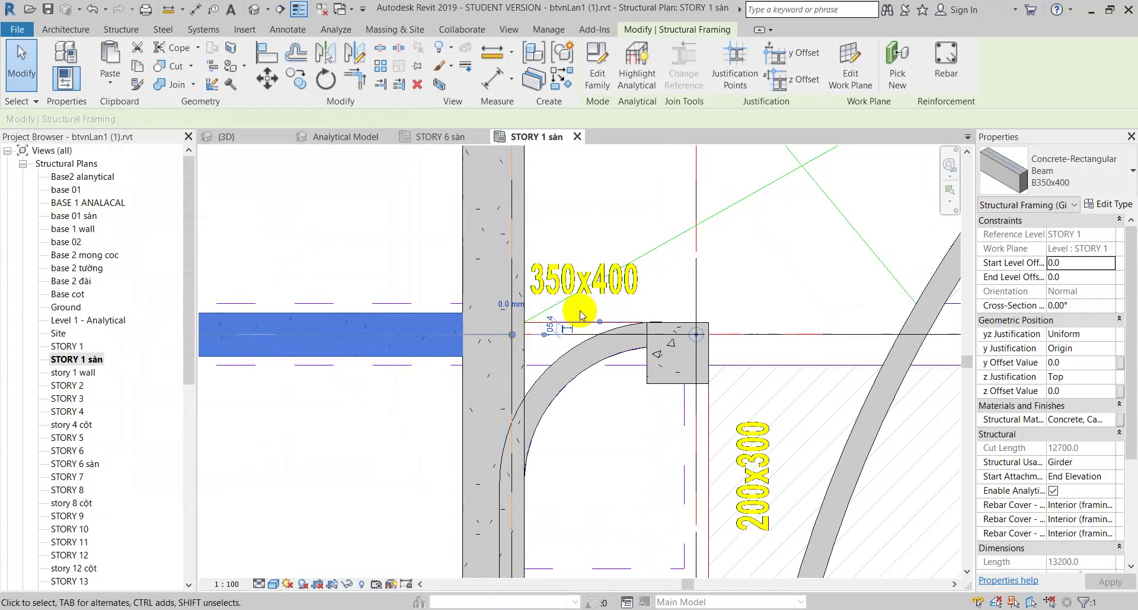
key(Escape)
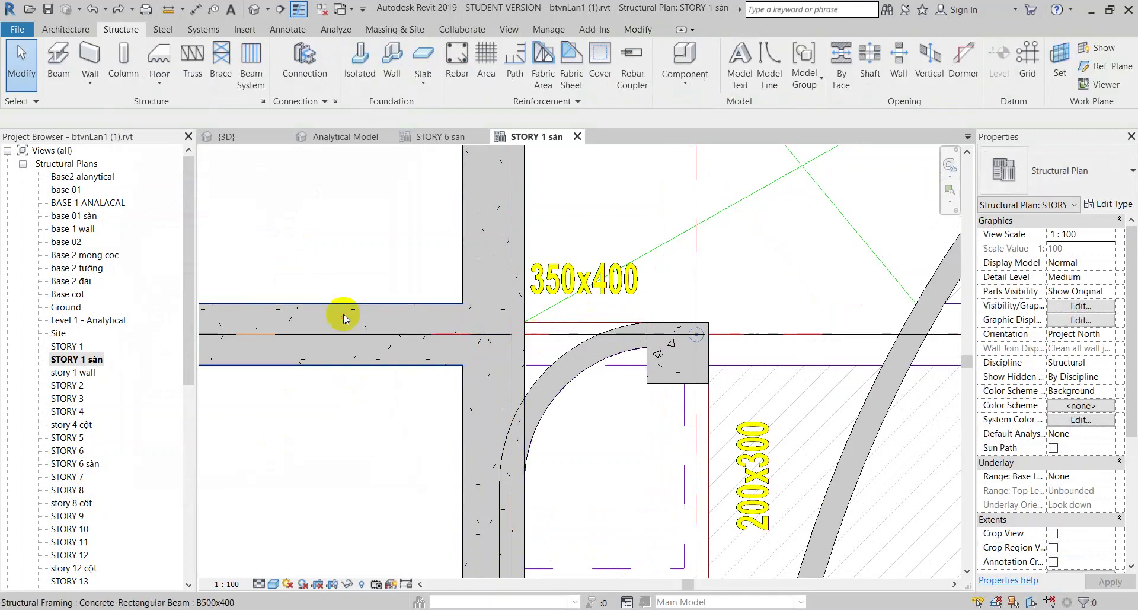
click(344, 319)
click(1109, 204)
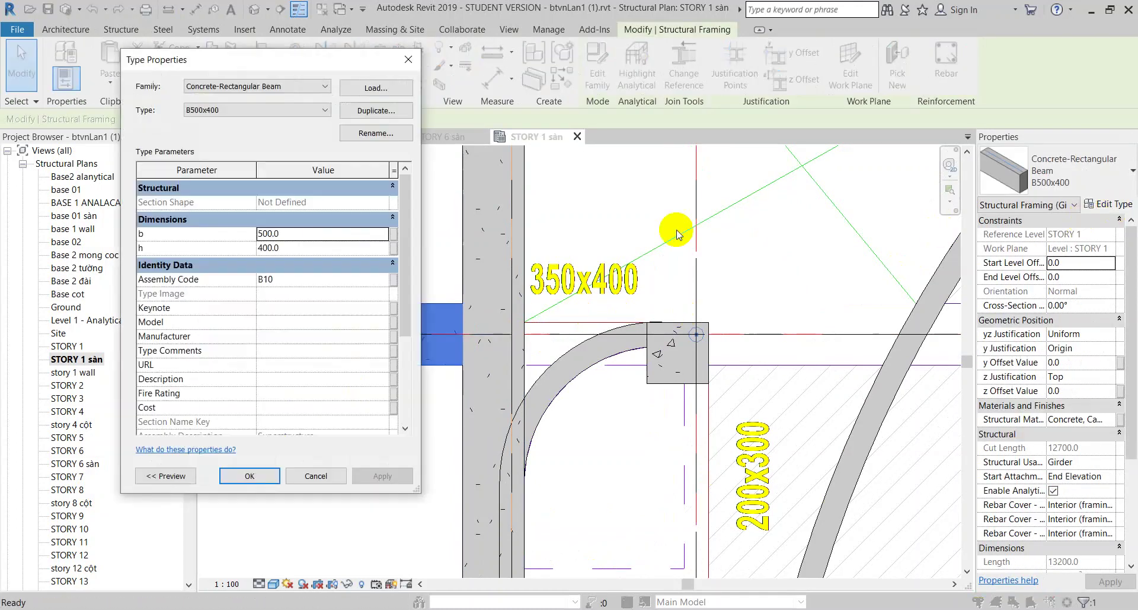
click(405, 116)
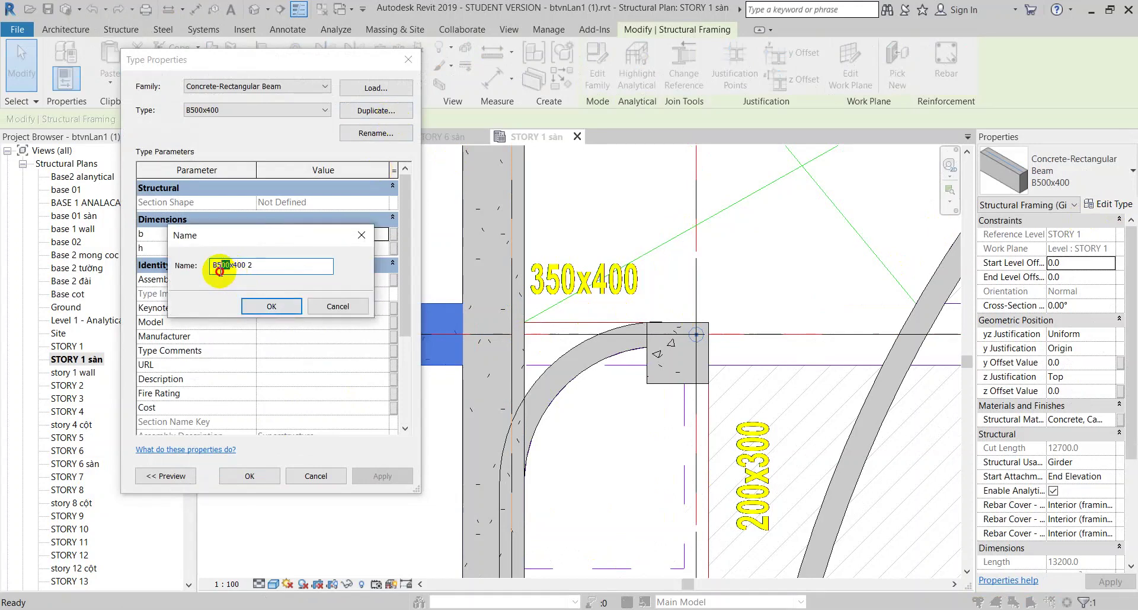
click(320, 305)
click(253, 111)
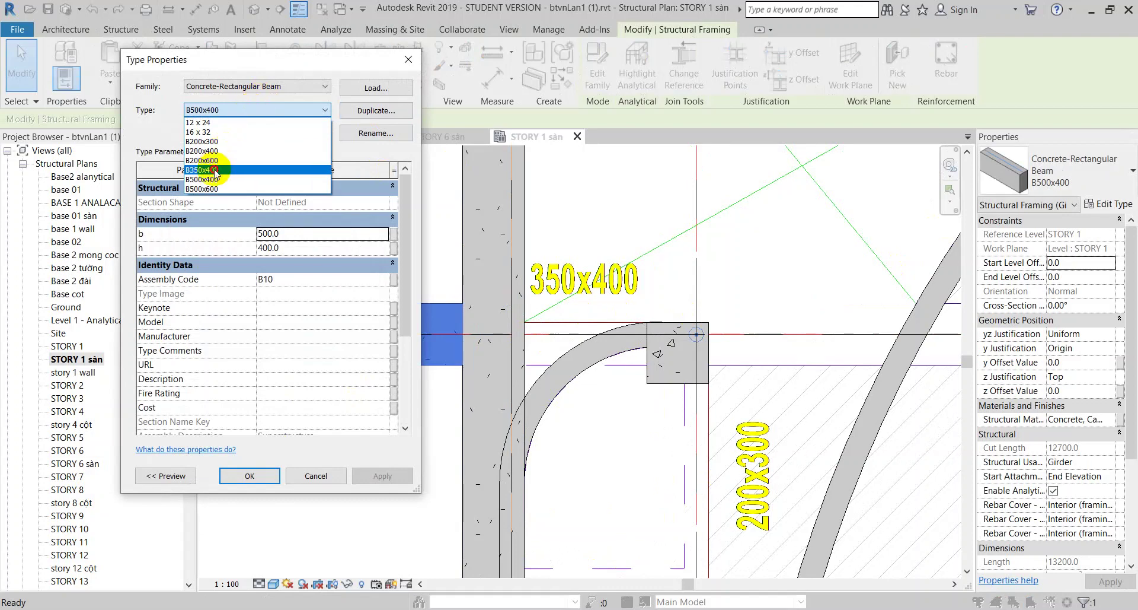
click(252, 169)
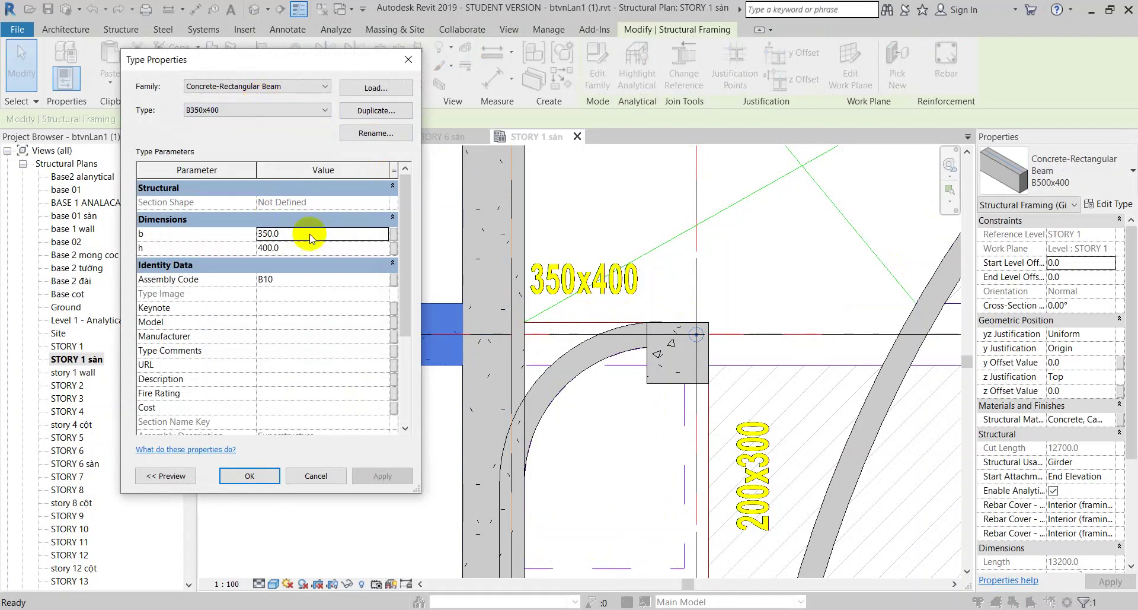
click(336, 473)
key(Escape)
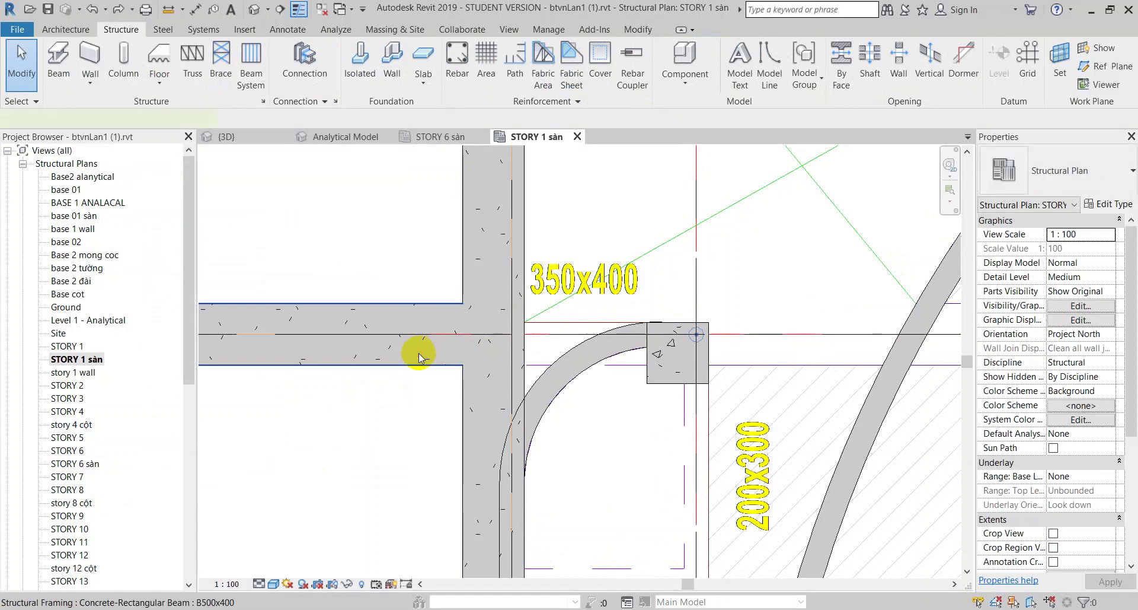
- Draw a B350x400 beam from the wall line to the column edge
click(419, 354)
key(c)
key(s)
click(1055, 172)
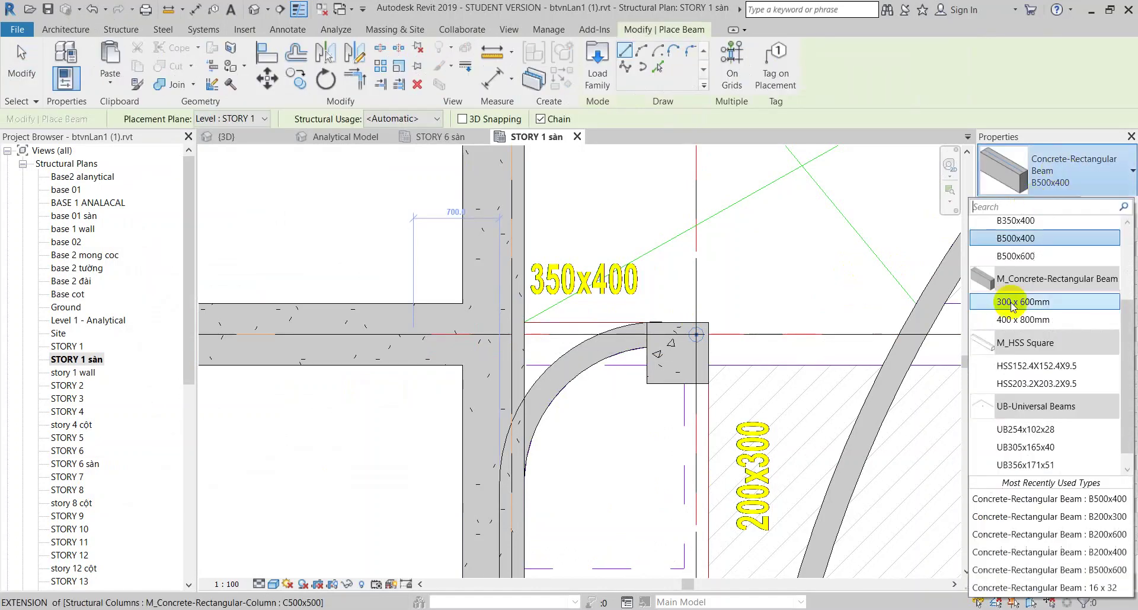
scroll(1030, 282, up, 2)
click(1027, 291)
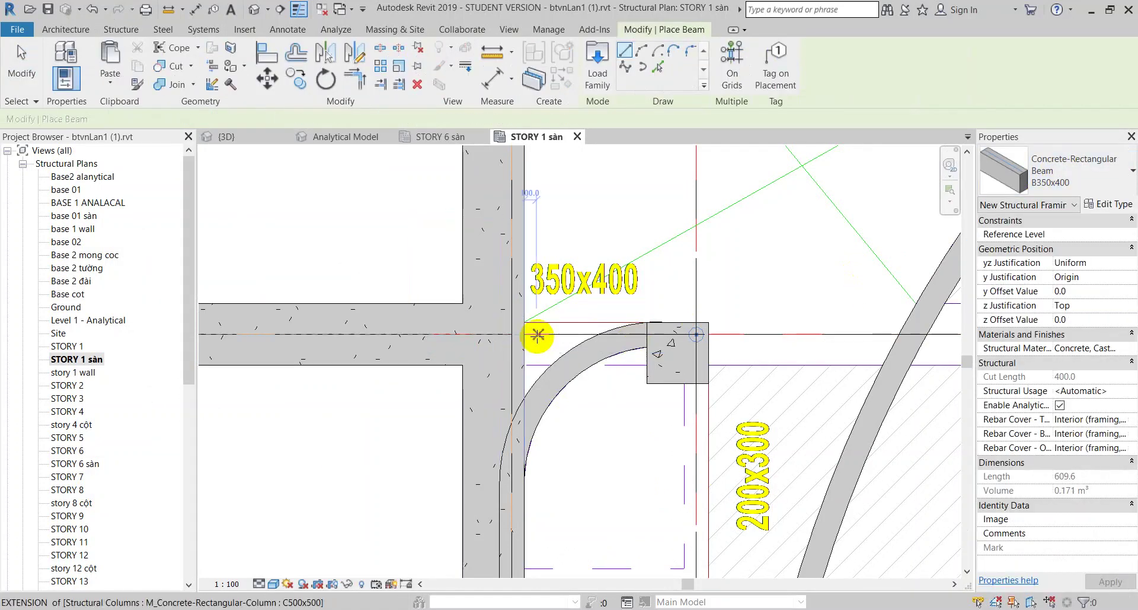
click(512, 334)
click(695, 334)
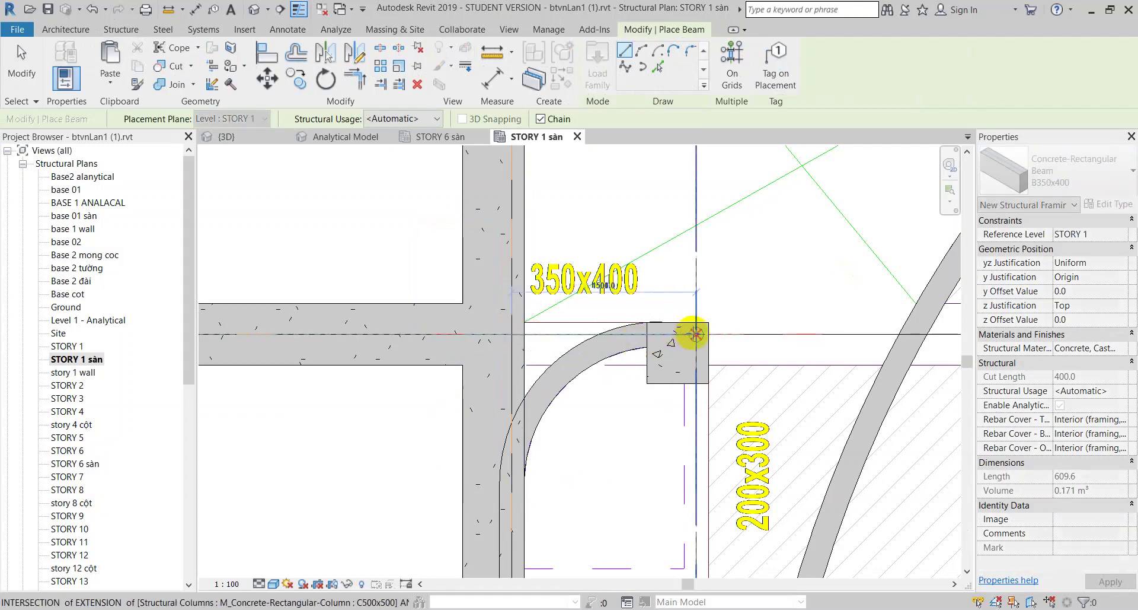
key(Escape)
key(Escape)
- Select the new B350x400 beam, set its y Offset to -75, and inspect nearby beams
key(d)
key(i)
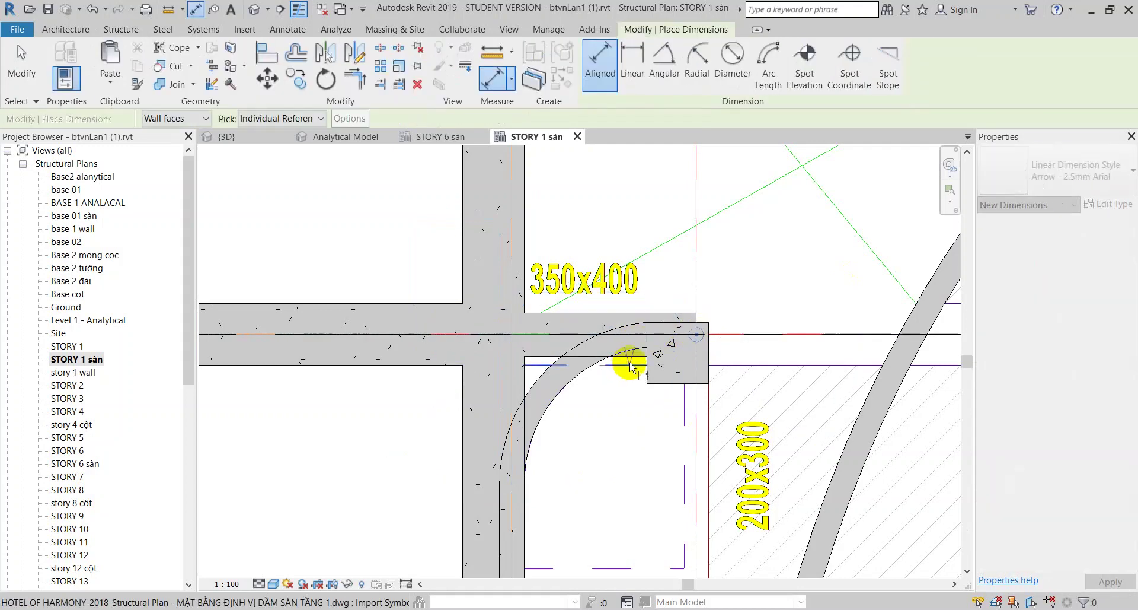
key(Escape)
key(Escape)
click(549, 323)
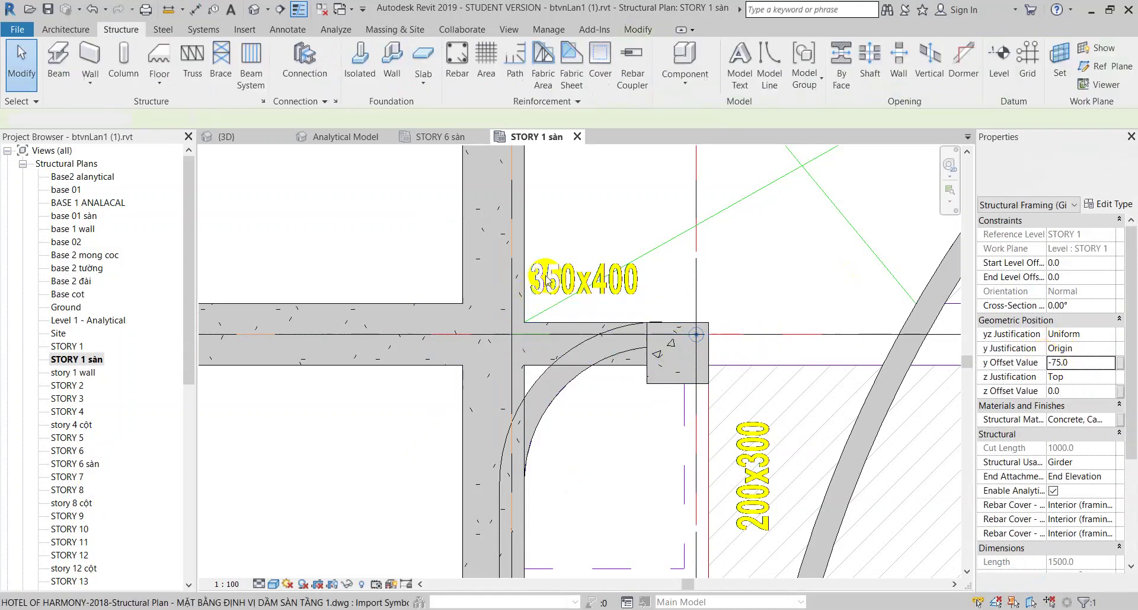
scroll(538, 296, down, 2)
mouse_move(504, 353)
middle_down()
mouse_move(589, 427)
mouse_move(612, 412)
middle_up()
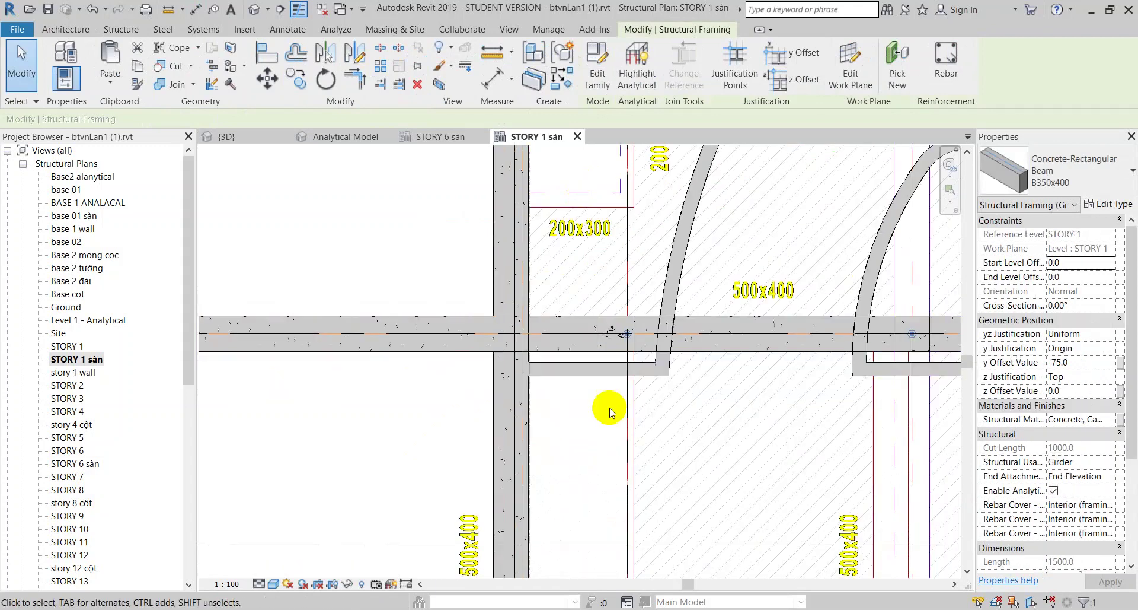
scroll(598, 203, up, 2)
middle_drag(598, 203, 589, 315)
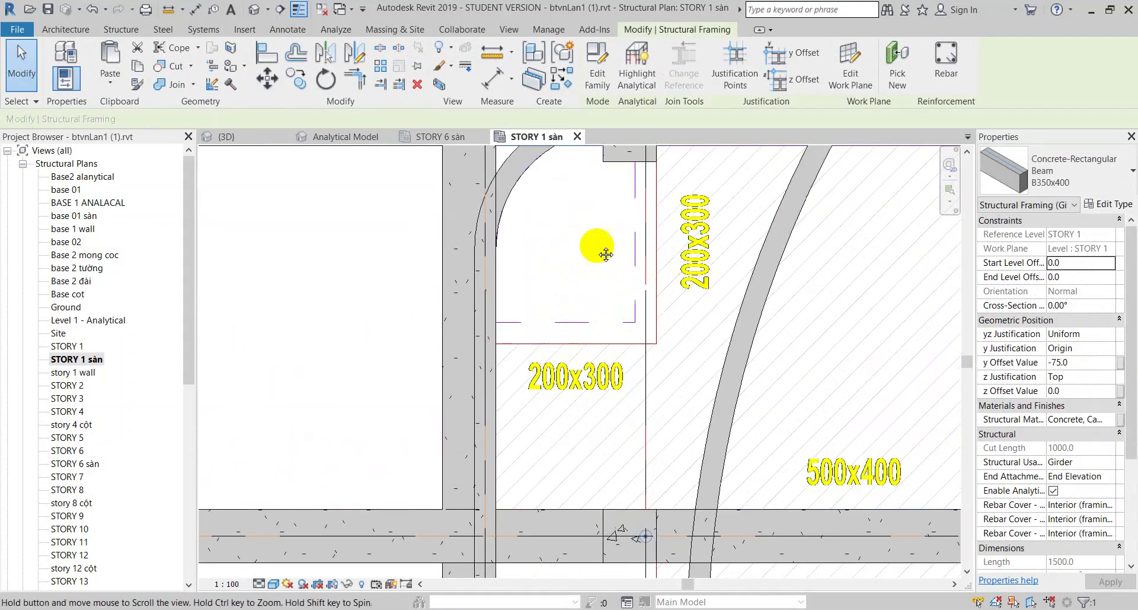
middle_drag(605, 254, 618, 318)
- Draw two chained B200x300 beams: one down from the column, one horizontal
key(b)
key(m)
click(1047, 170)
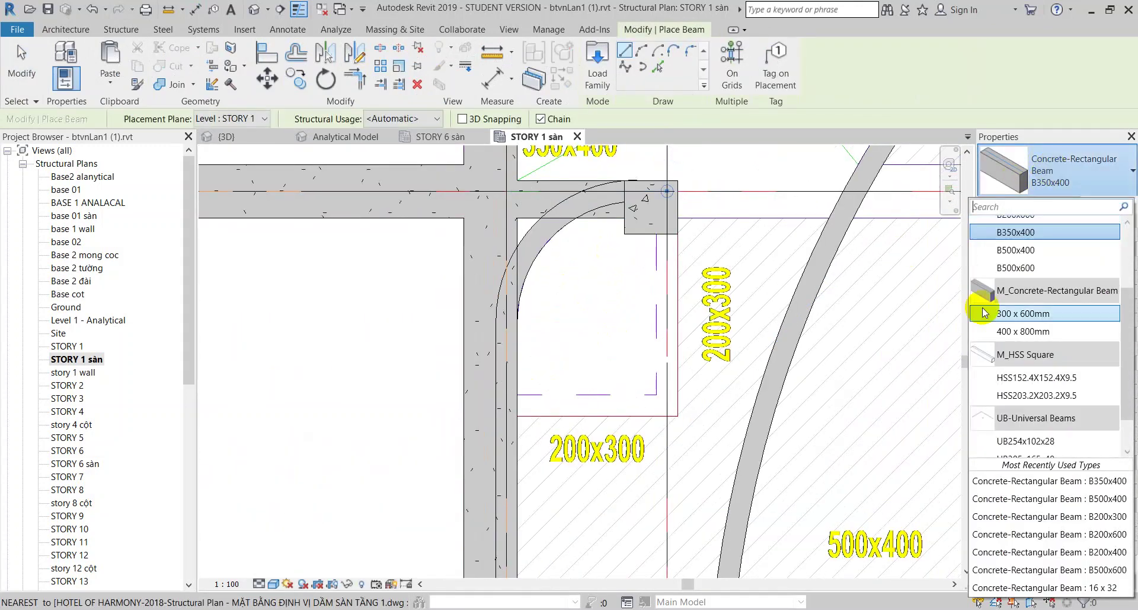
scroll(1007, 305, up, 1)
click(1017, 286)
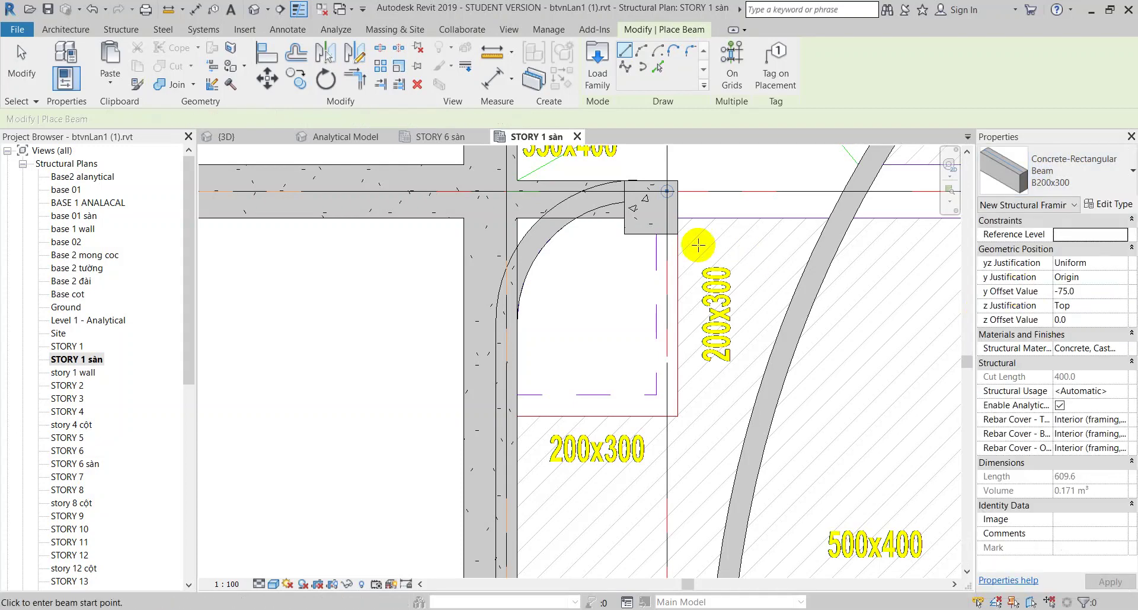
click(667, 190)
click(665, 404)
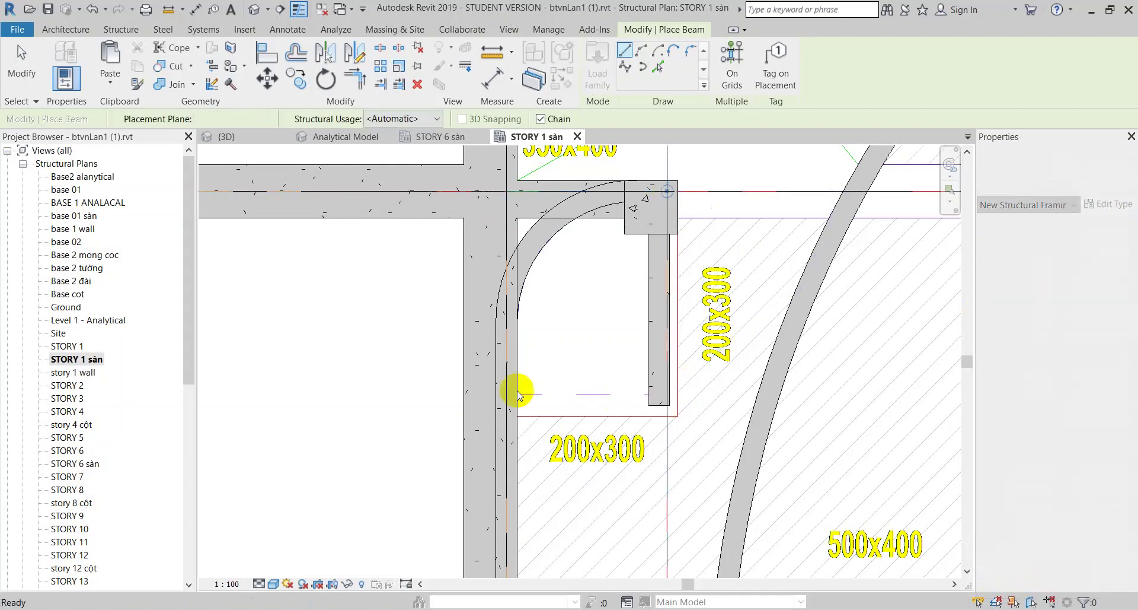
click(509, 415)
click(678, 415)
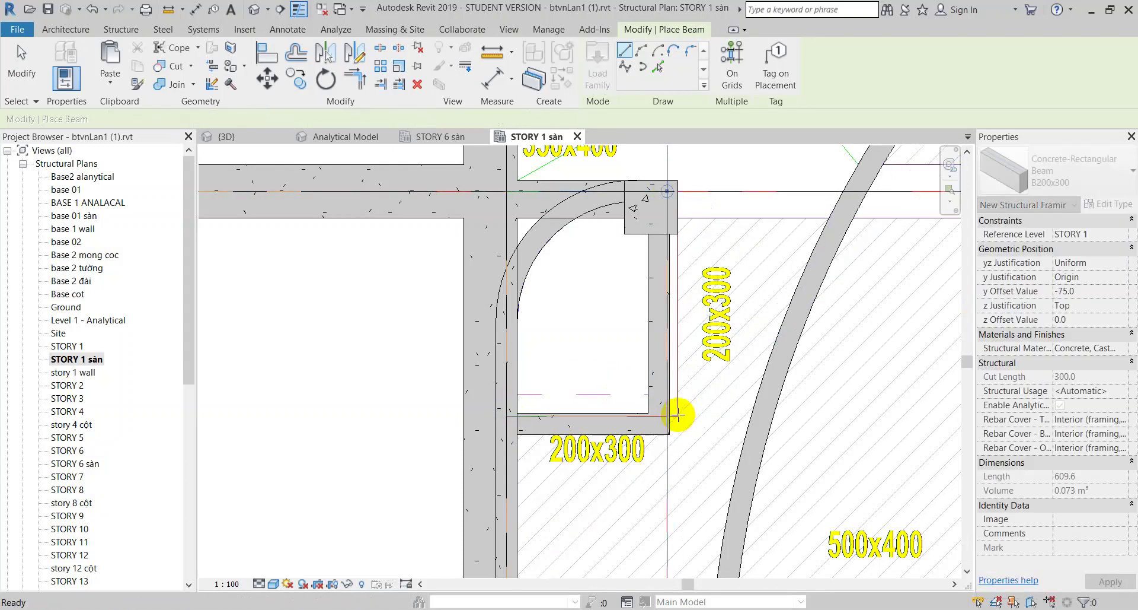
key(Escape)
key(Escape)
- Align the horizontal B200x300 beam to the underlay's beam line
key(l)
scroll(649, 415, up, 2)
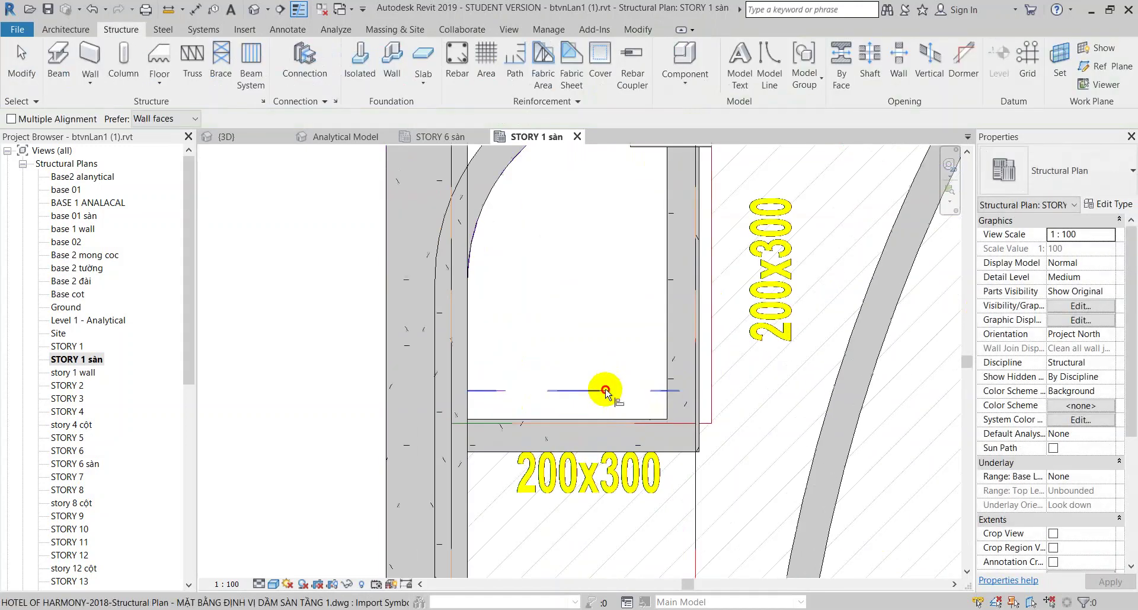
click(600, 417)
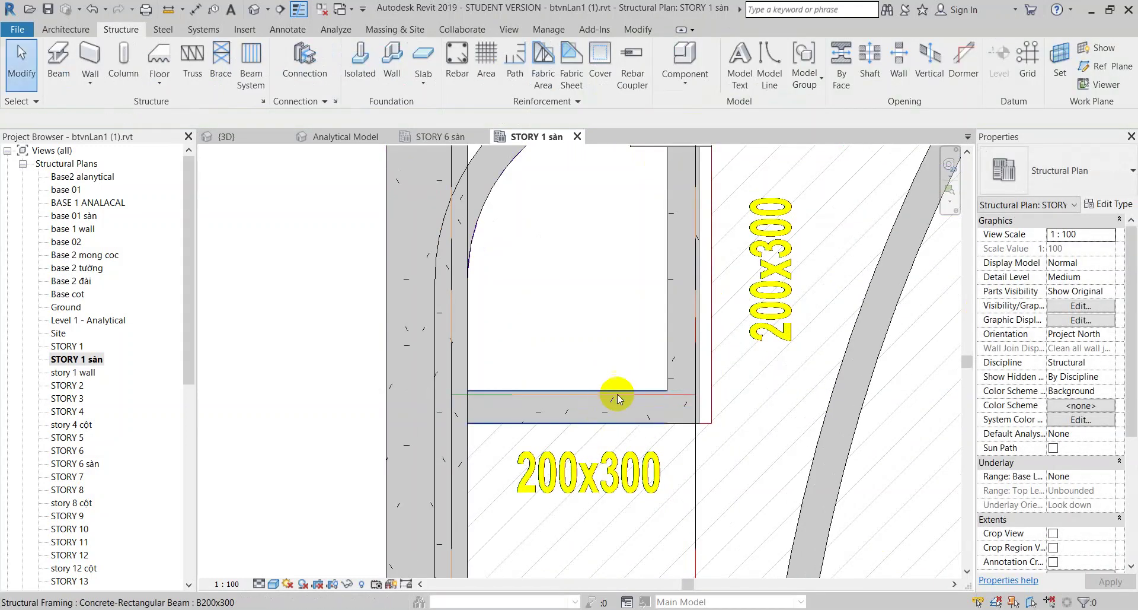
click(617, 394)
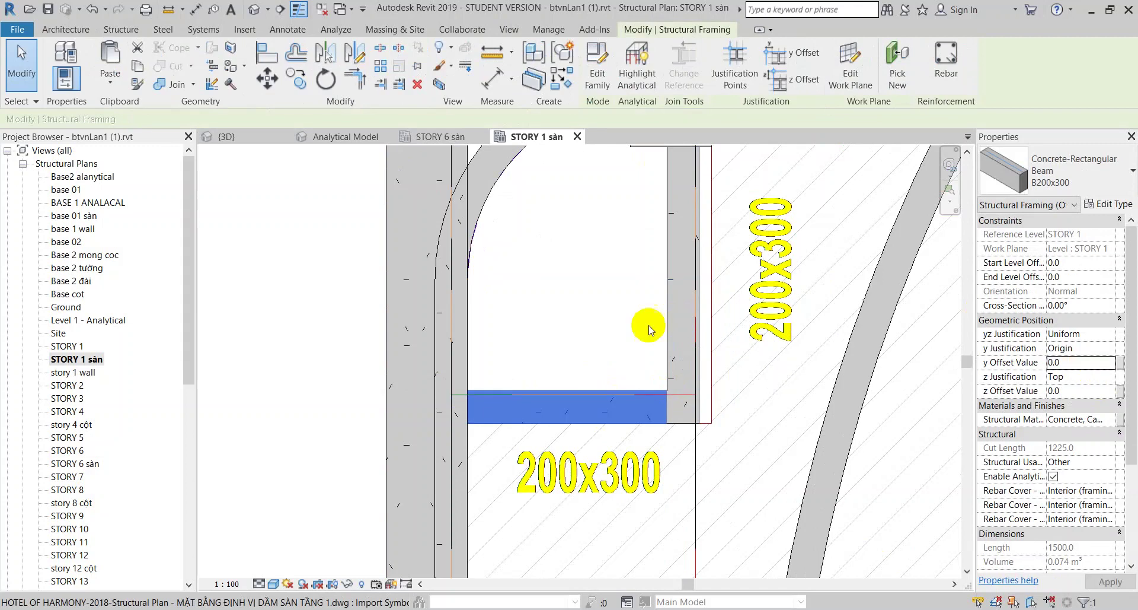
key(Return)
click(638, 426)
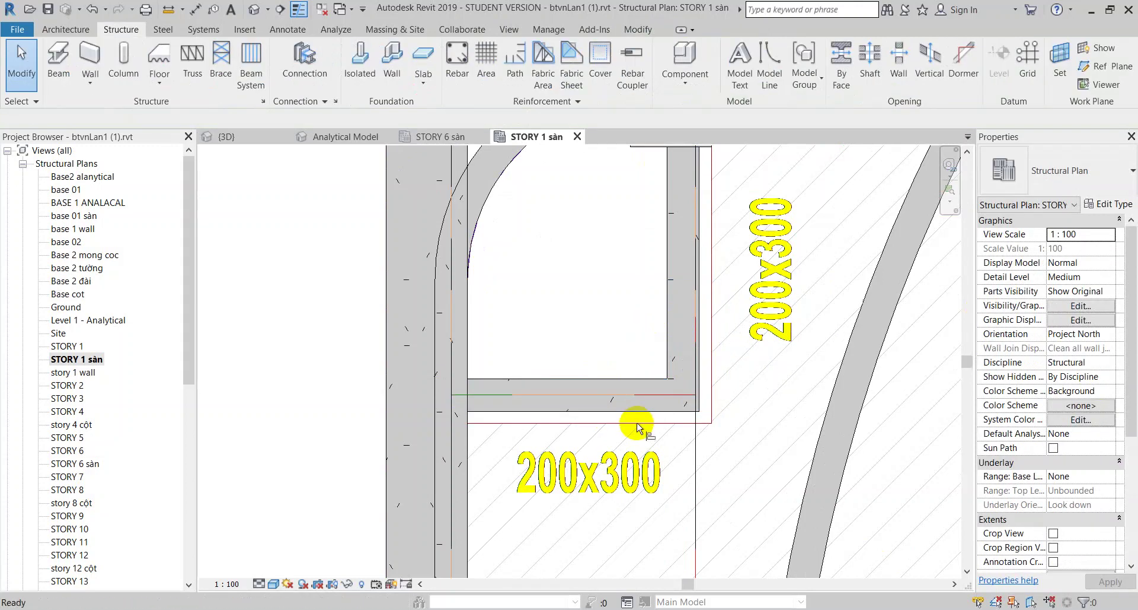
click(610, 409)
key(Escape)
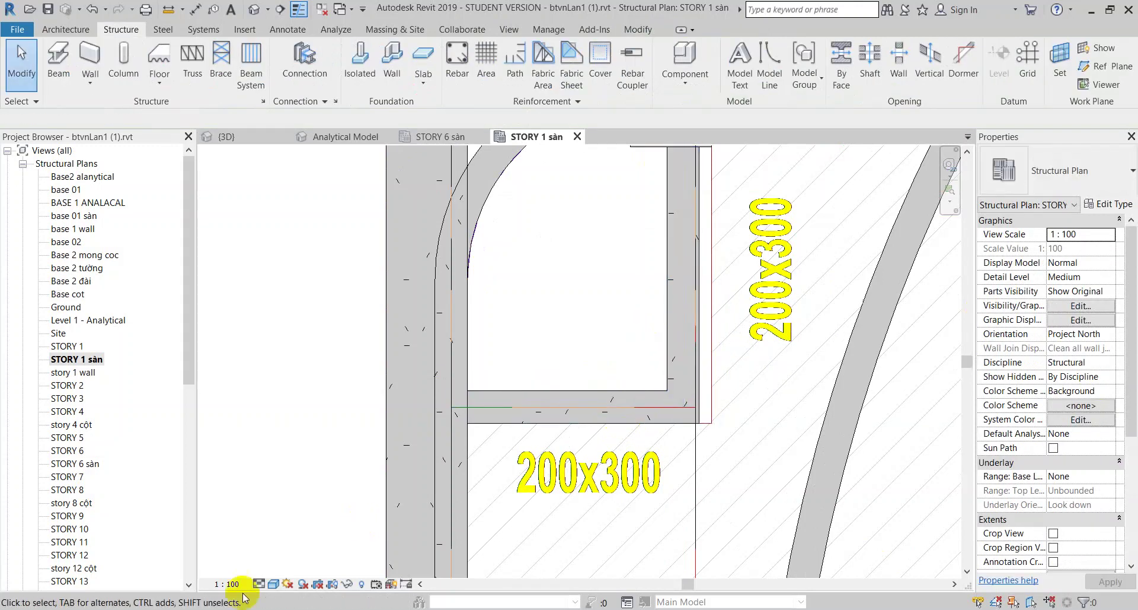
- Mute a video-call participant for everyone in the browser, then return to Revit
click(231, 550)
click(241, 7)
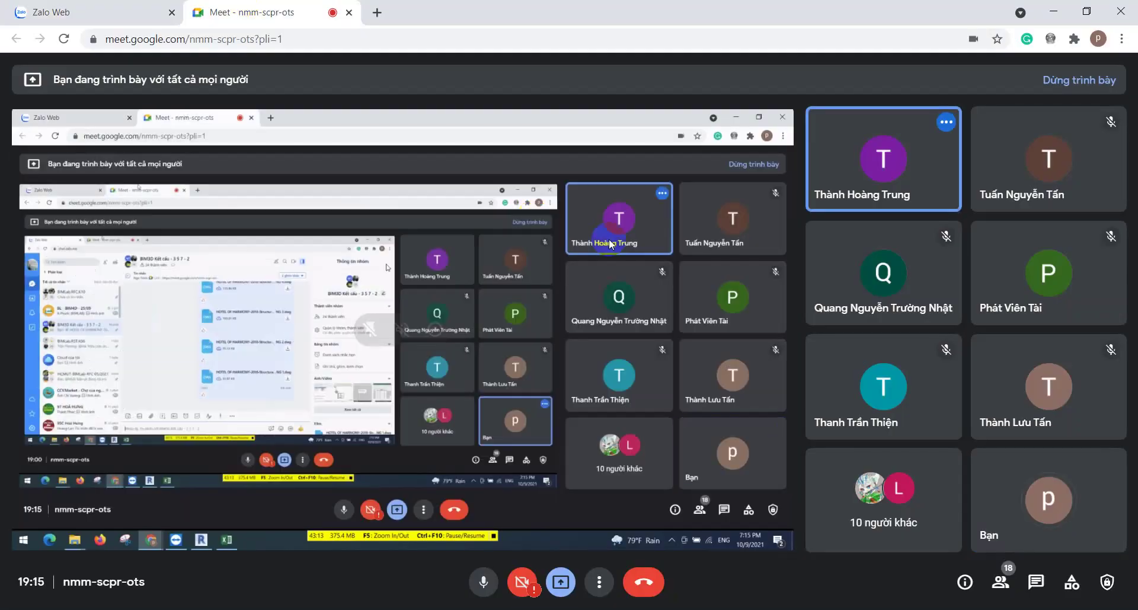
click(885, 160)
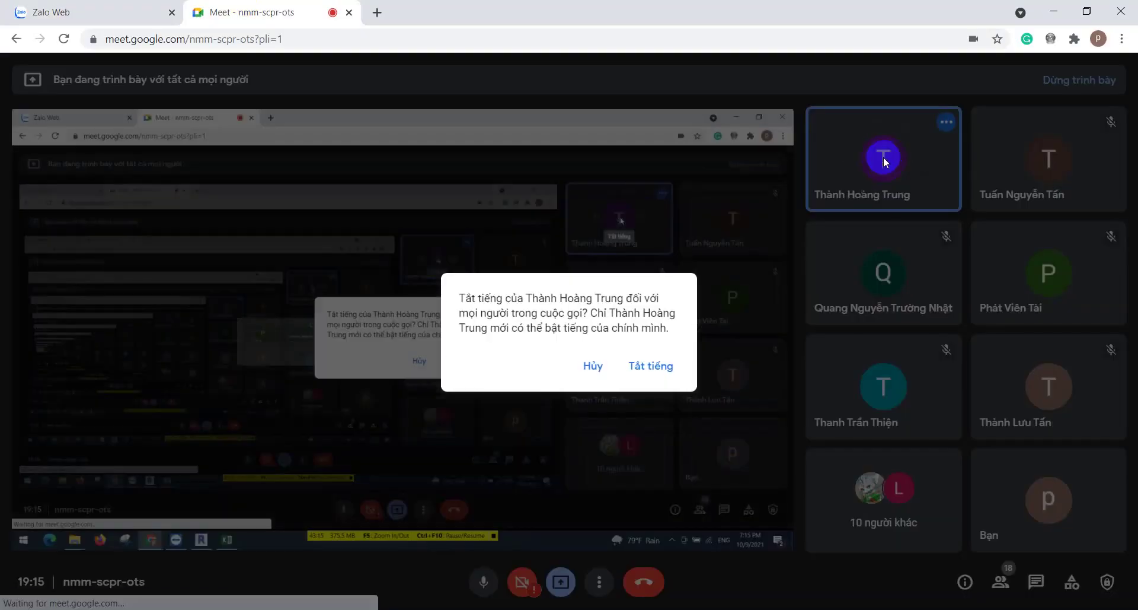
click(646, 365)
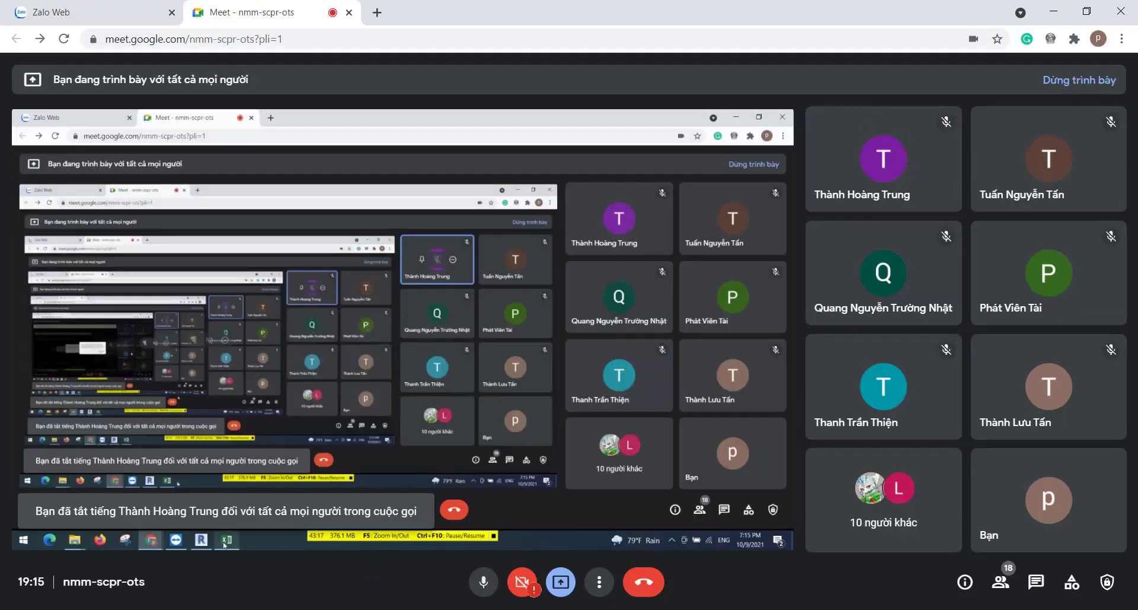
key(alt+Tab)
click(682, 283)
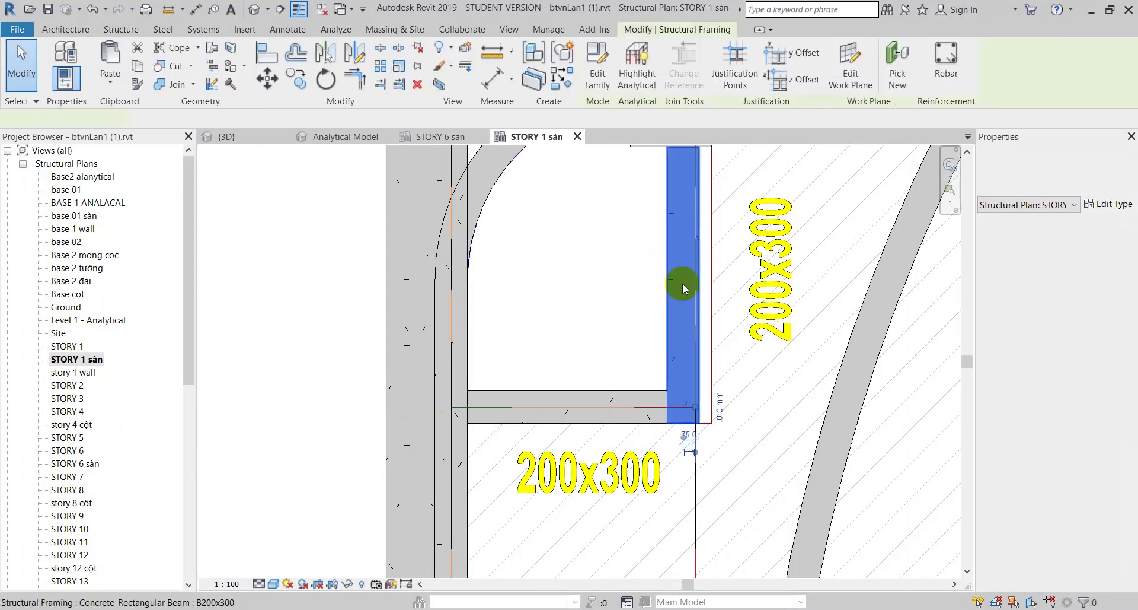
middle_drag(699, 294, 678, 370)
middle_drag(758, 300, 701, 290)
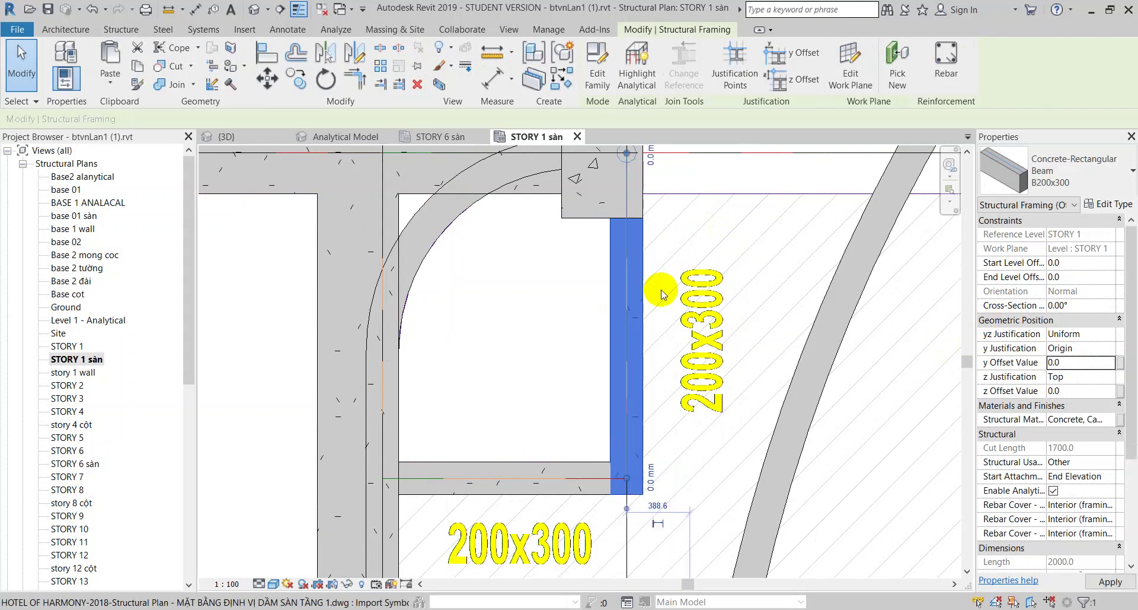
key(Escape)
scroll(637, 281, down, 2)
click(636, 281)
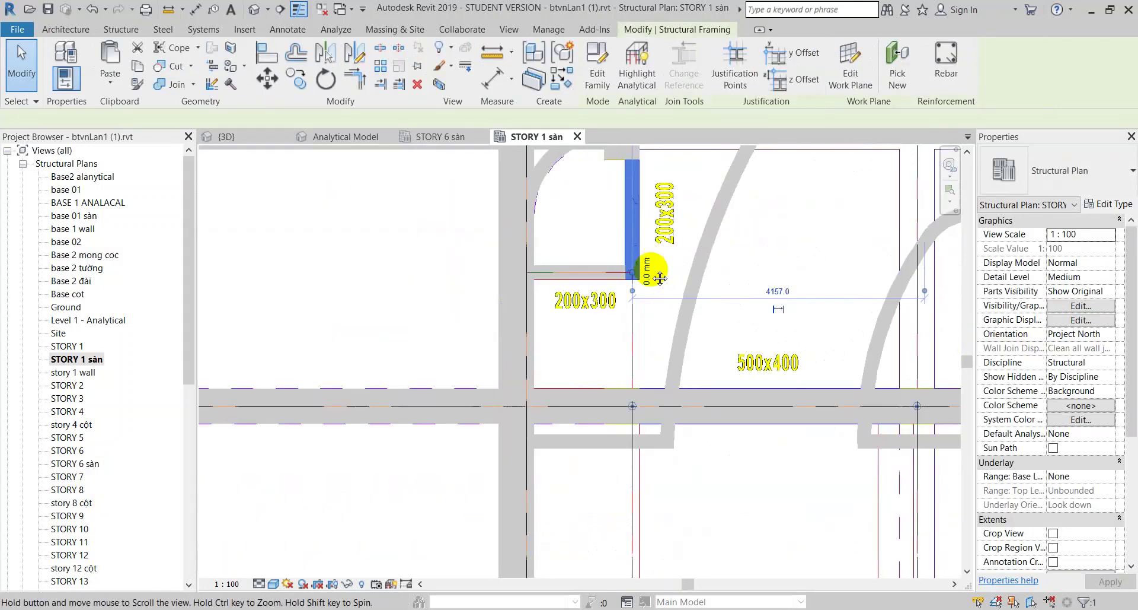
mouse_move(655, 203)
middle_down()
mouse_move(655, 419)
mouse_move(639, 360)
middle_up()
middle_drag(658, 441, 658, 246)
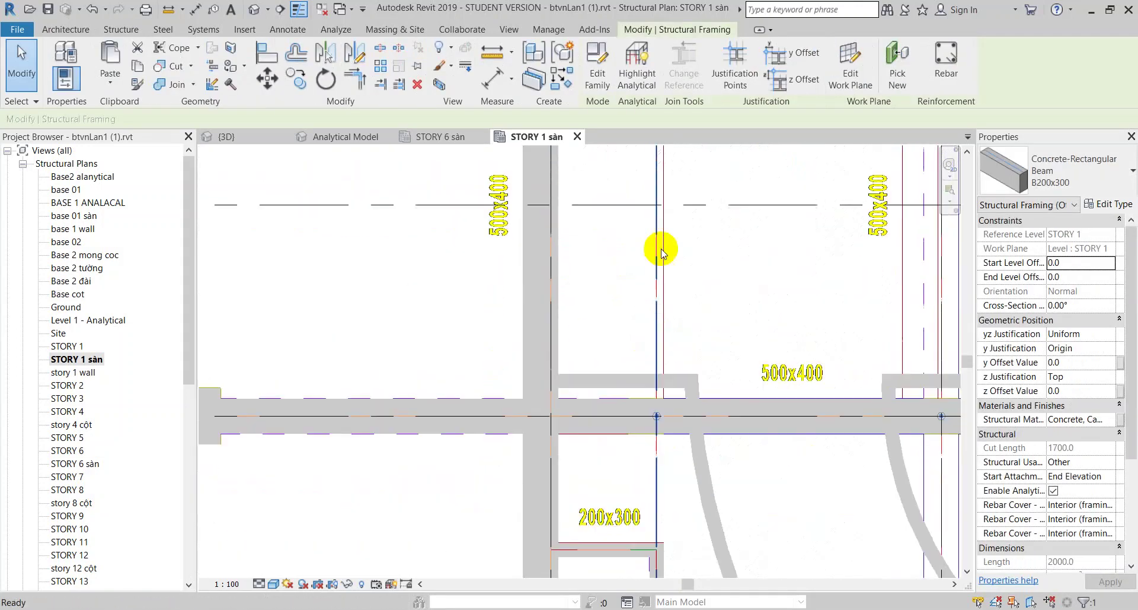
middle_drag(673, 462, 681, 282)
scroll(658, 428, up, 1)
key(Escape)
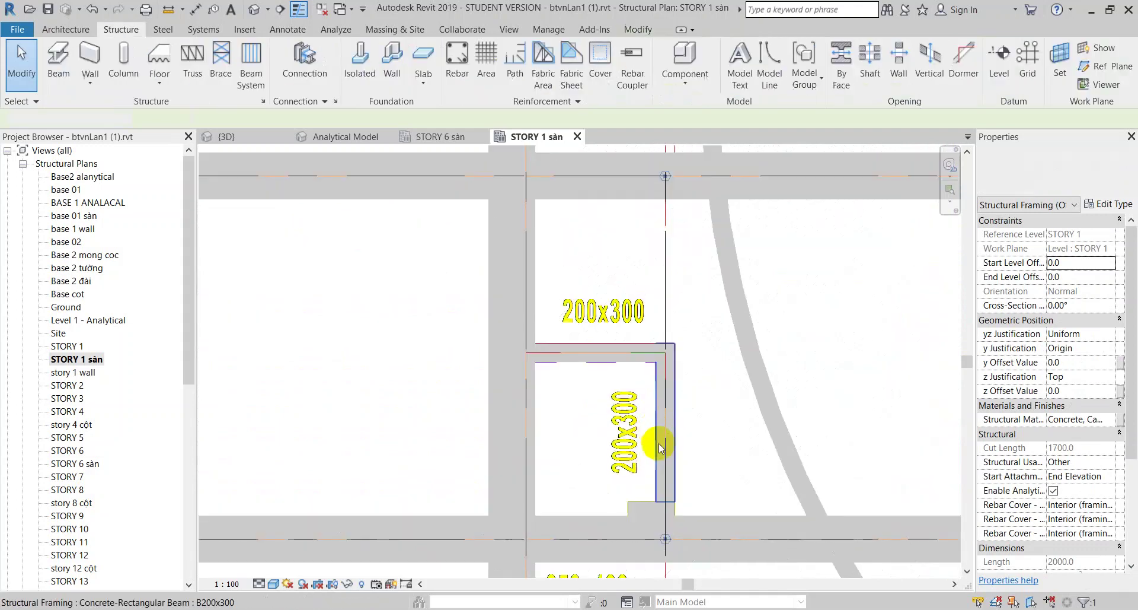
- Shorten the grid C beam so its end stops at the column
click(626, 374)
scroll(626, 373, down, 3)
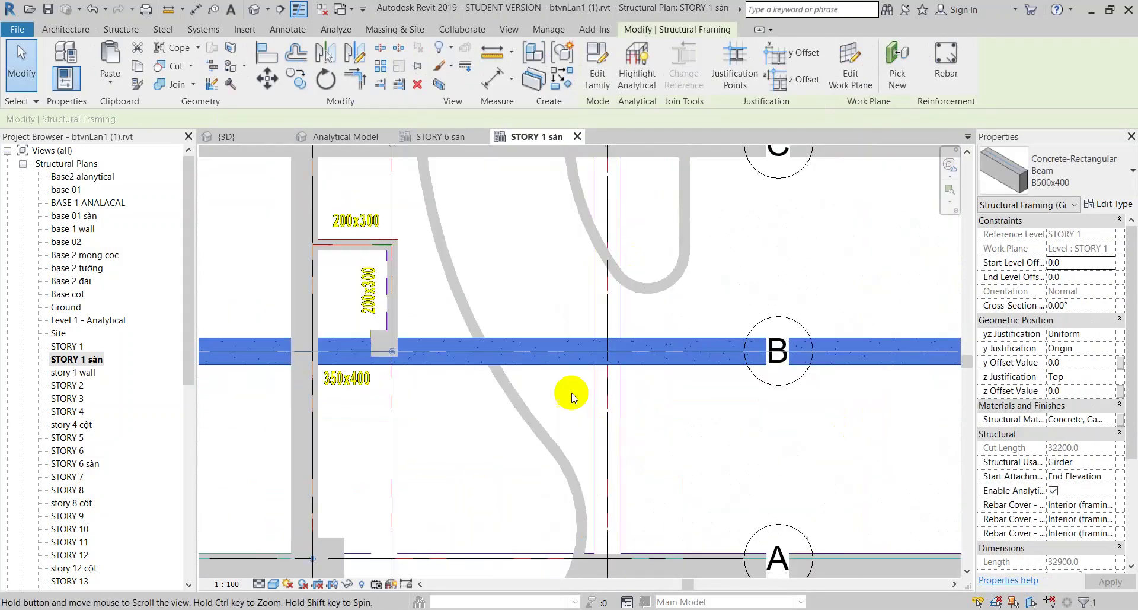
scroll(590, 386, down, 2)
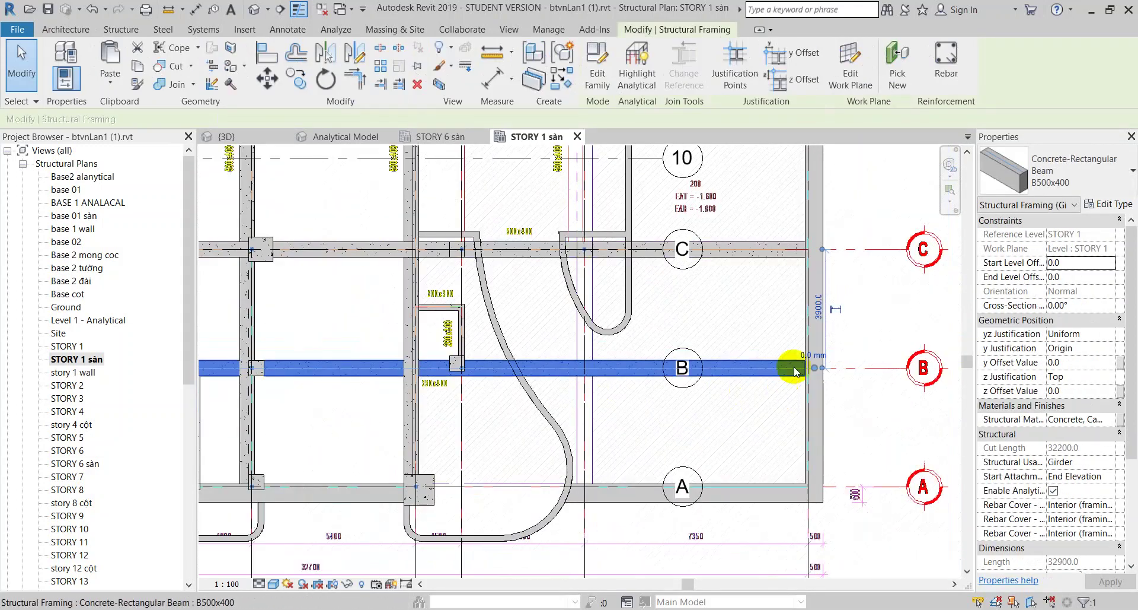
click(514, 252)
scroll(601, 253, up, 2)
scroll(820, 274, down, 2)
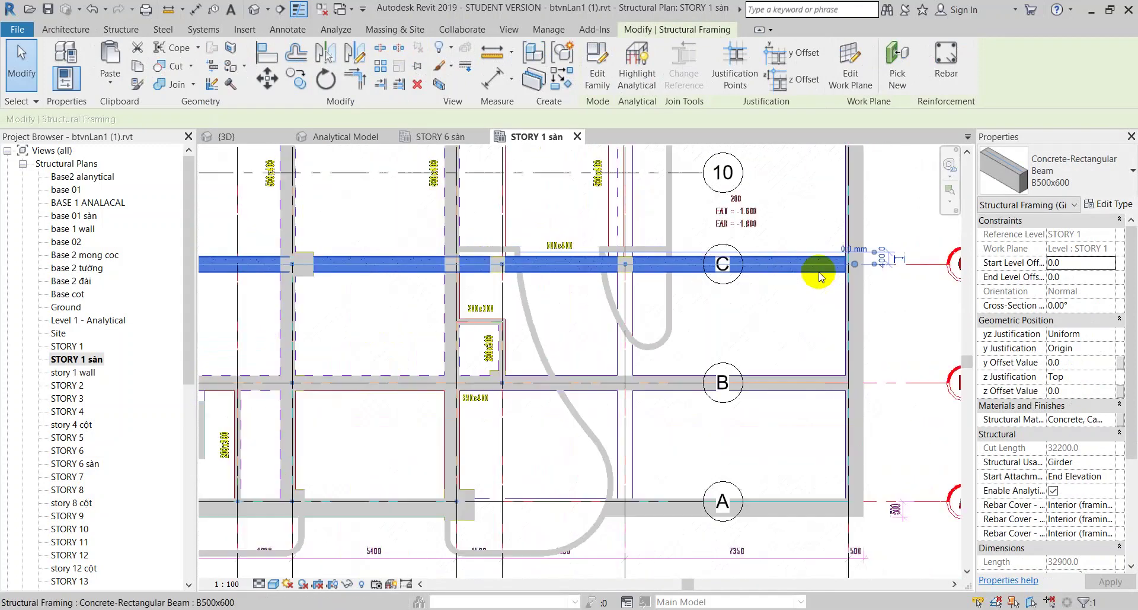
mouse_move(854, 264)
mouse_down()
mouse_move(439, 261)
mouse_move(607, 268)
mouse_up()
scroll(457, 261, up, 1)
scroll(439, 261, up, 2)
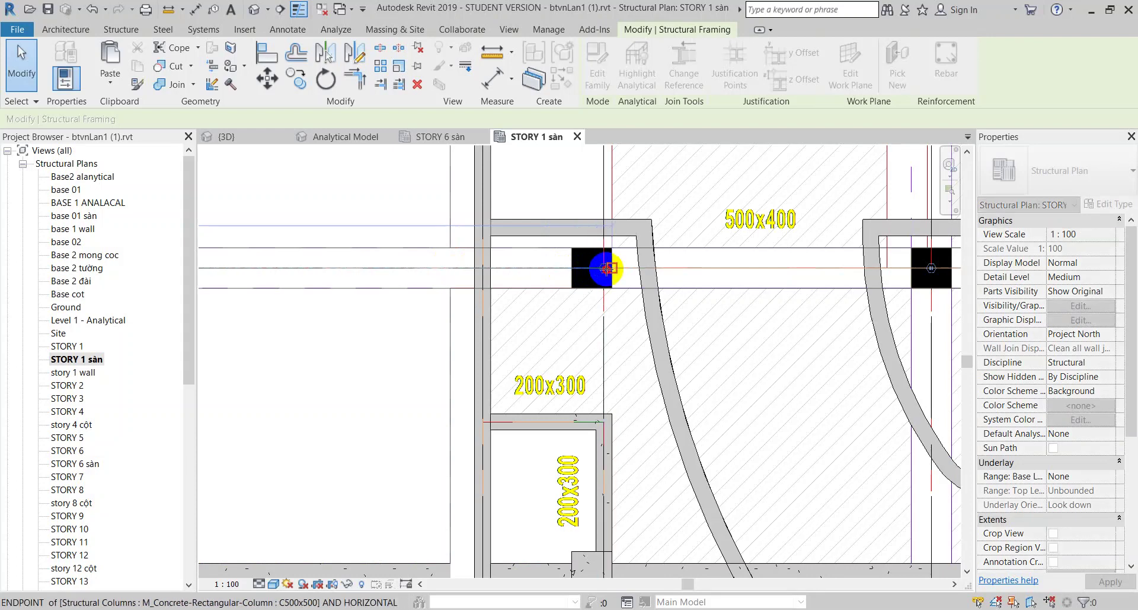
drag(546, 301, 542, 300)
key(Escape)
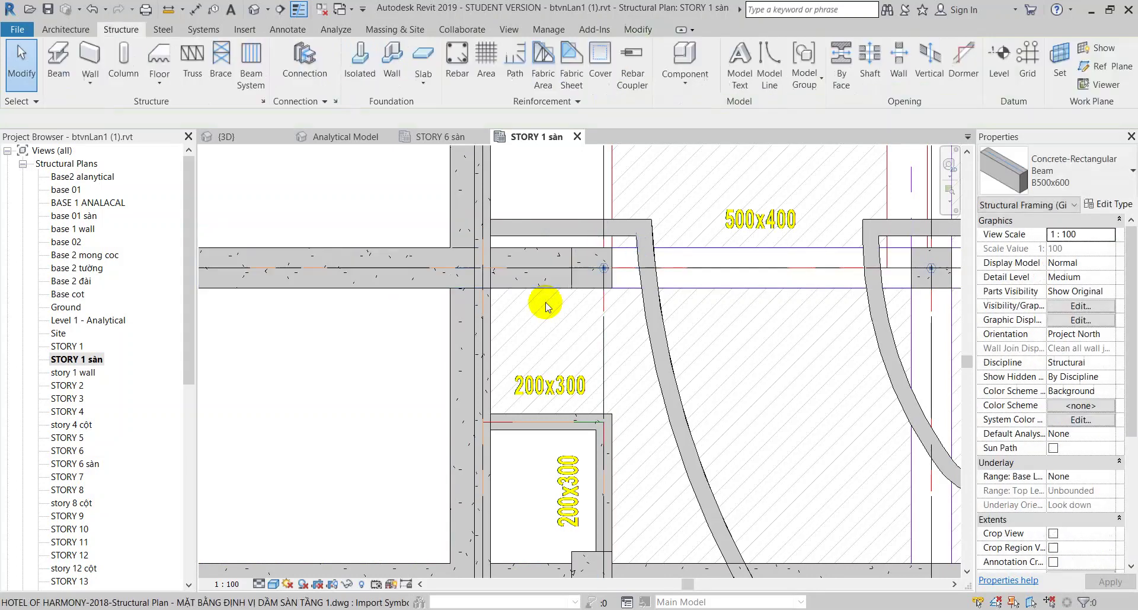
- Pull the grid B beam's end back to the left column at the grid intersection
scroll(542, 300, down, 1)
scroll(545, 415, up, 1)
click(517, 409)
scroll(737, 444, down, 2)
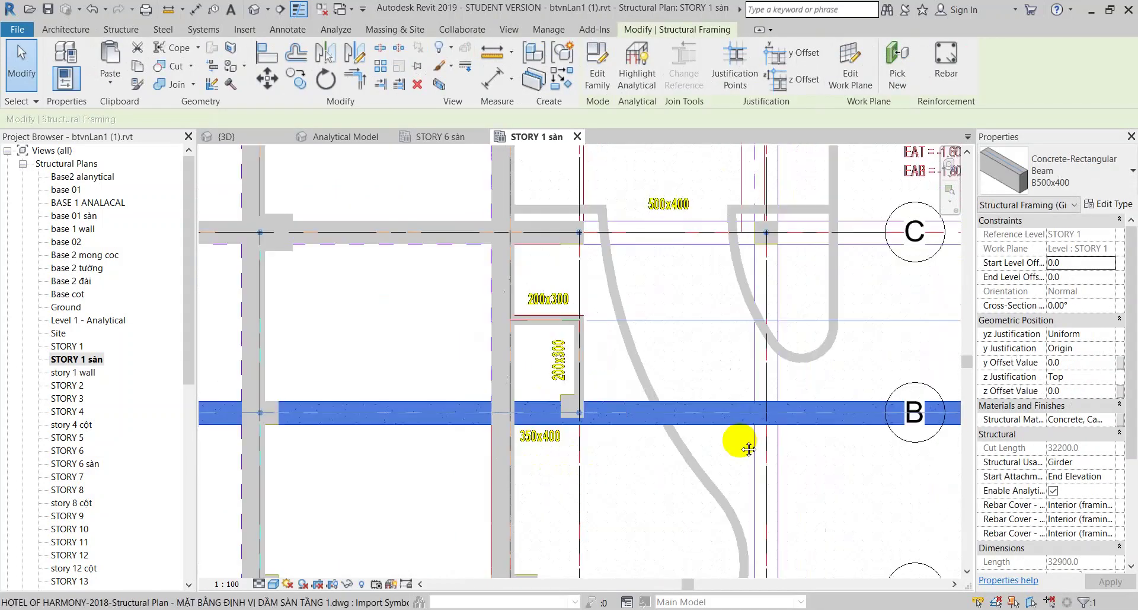
middle_drag(737, 444, 610, 419)
drag(913, 390, 287, 390)
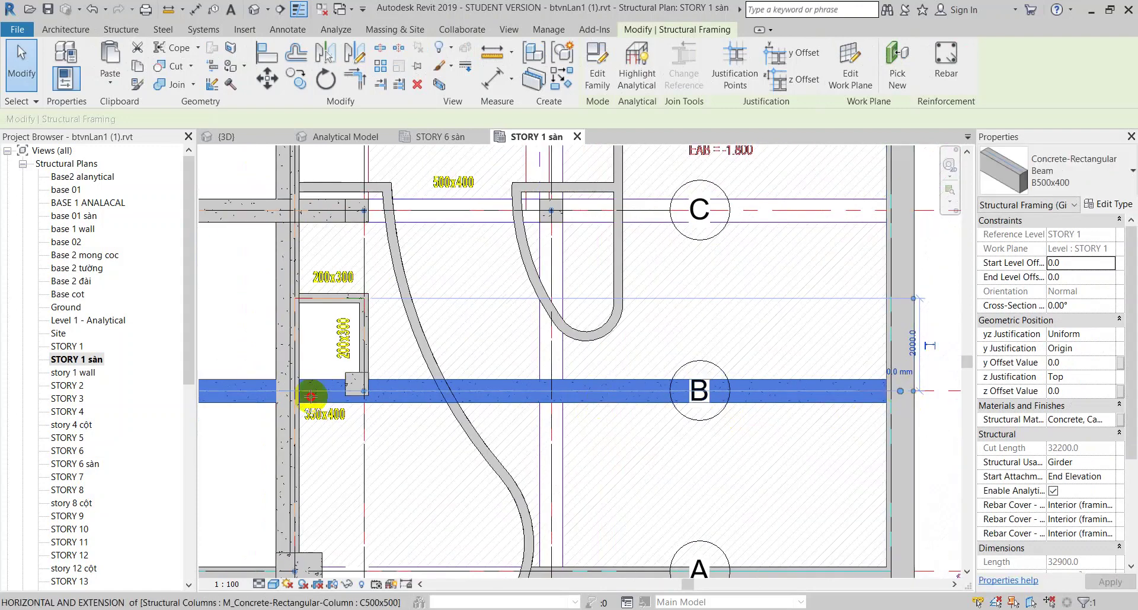
scroll(279, 389, up, 2)
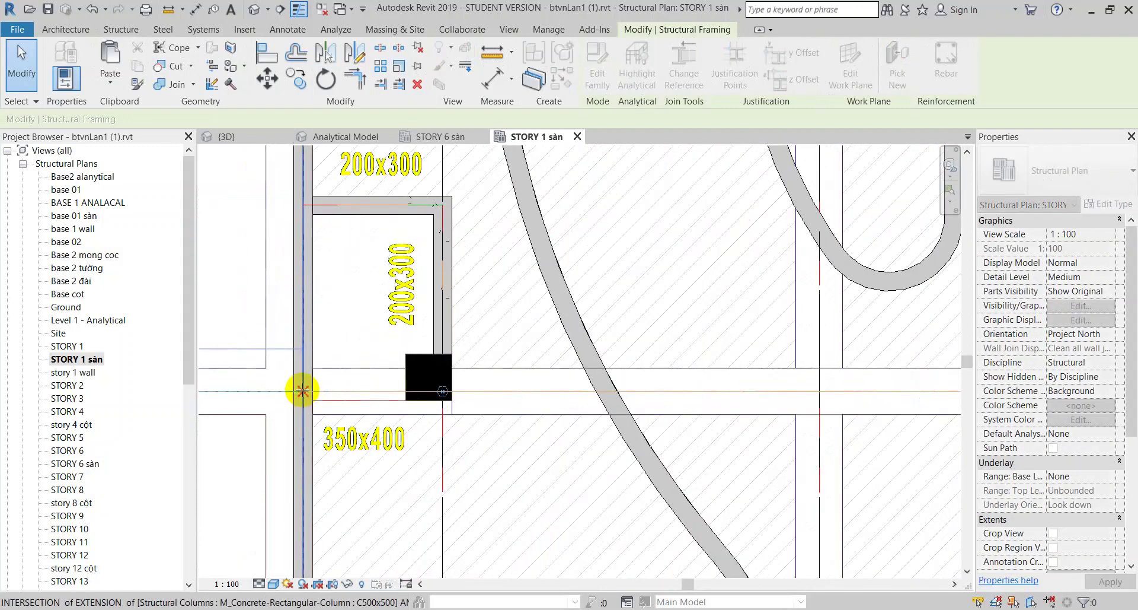
click(302, 390)
mouse_move(302, 390)
middle_down()
mouse_move(557, 402)
mouse_move(553, 460)
mouse_move(534, 364)
mouse_move(531, 216)
middle_up()
key(Escape)
scroll(557, 402, down, 3)
scroll(495, 465, down, 3)
- Start placing a B350x400 beam (BM) near the opening
click(523, 351)
scroll(544, 554, up, 3)
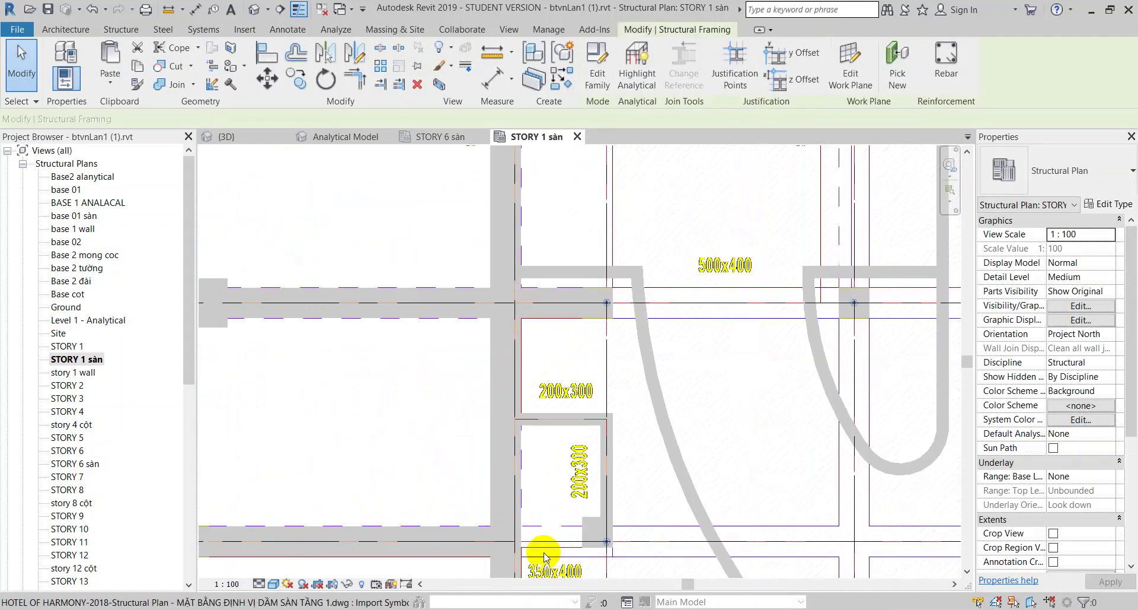
key(b)
key(m)
scroll(543, 546, up, 3)
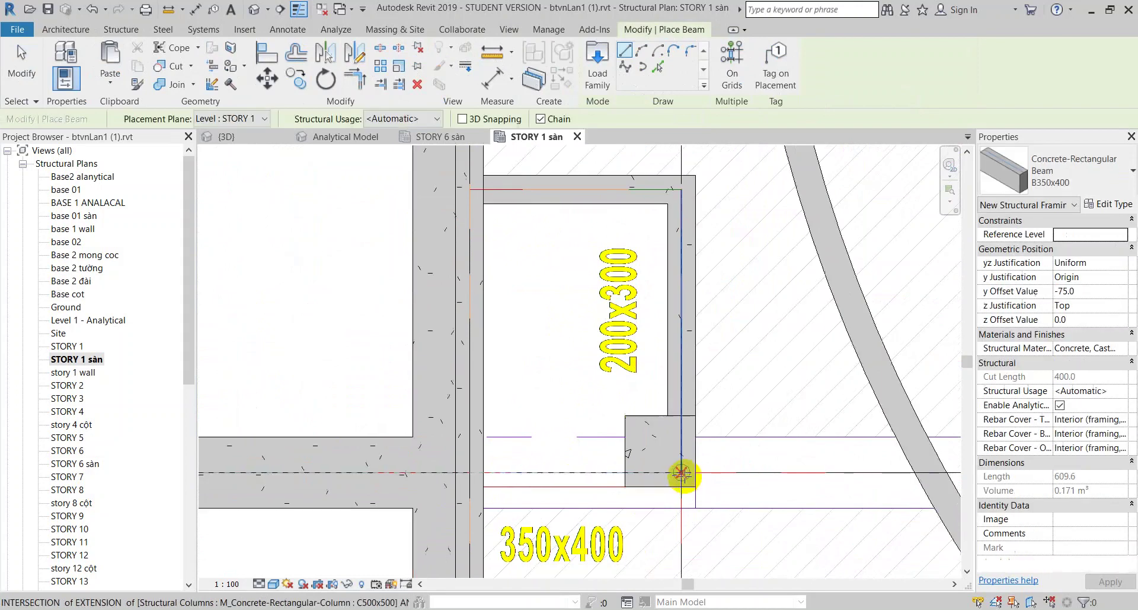
- Draw a 1500-long B350x400 beam from the column to the left wall
click(681, 472)
click(466, 473)
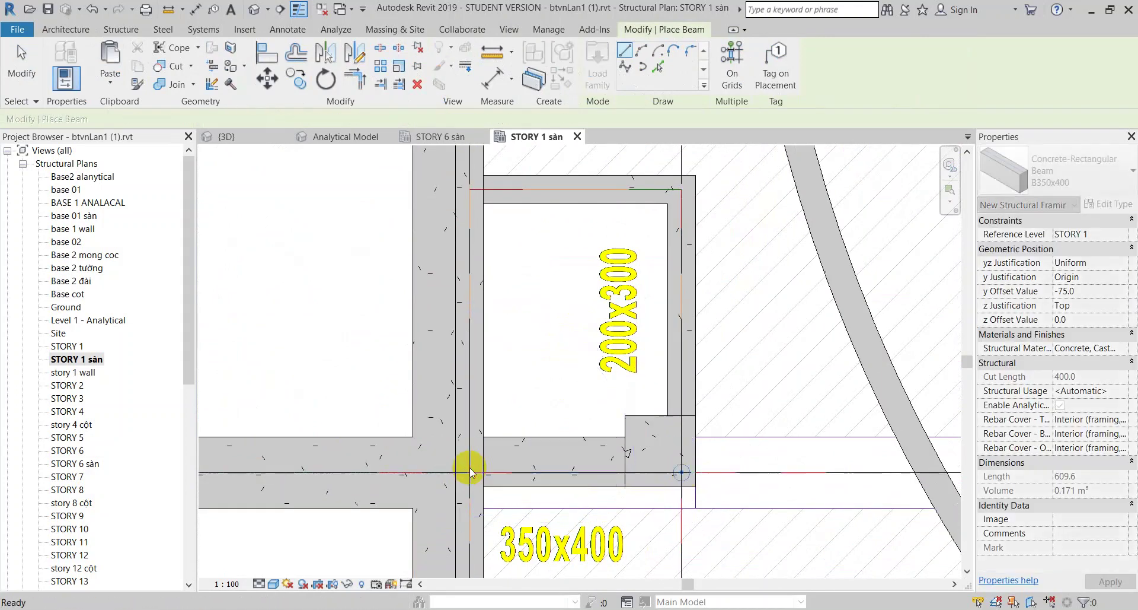
key(Escape)
key(Escape)
click(559, 459)
- Check the beam edge with an aligned dimension and try a y offset of 75
key(Escape)
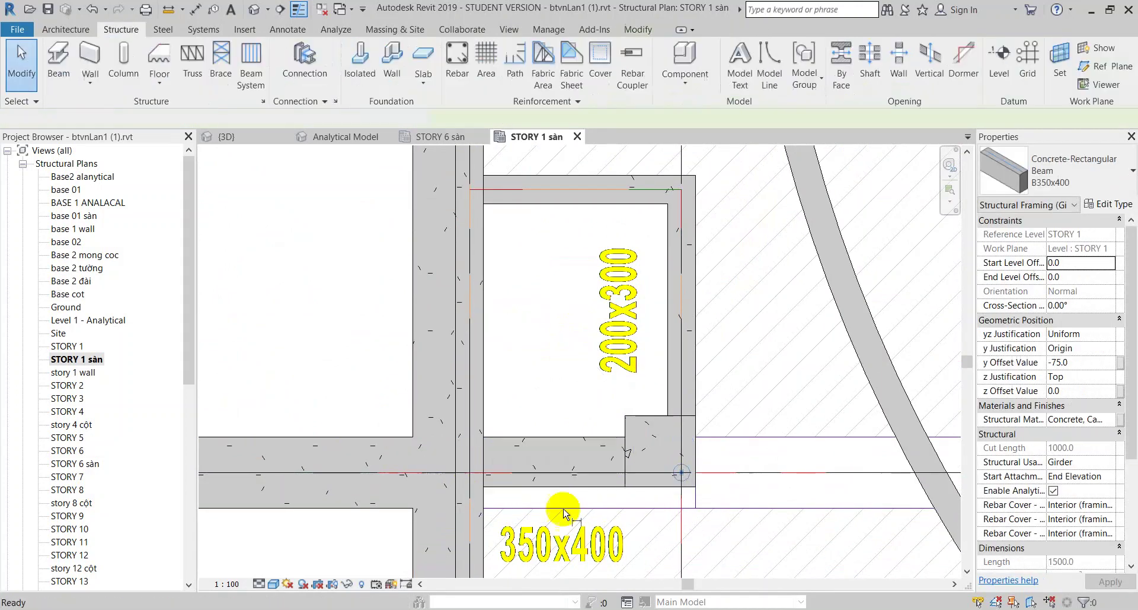
key(d)
key(l)
click(554, 486)
key(Escape)
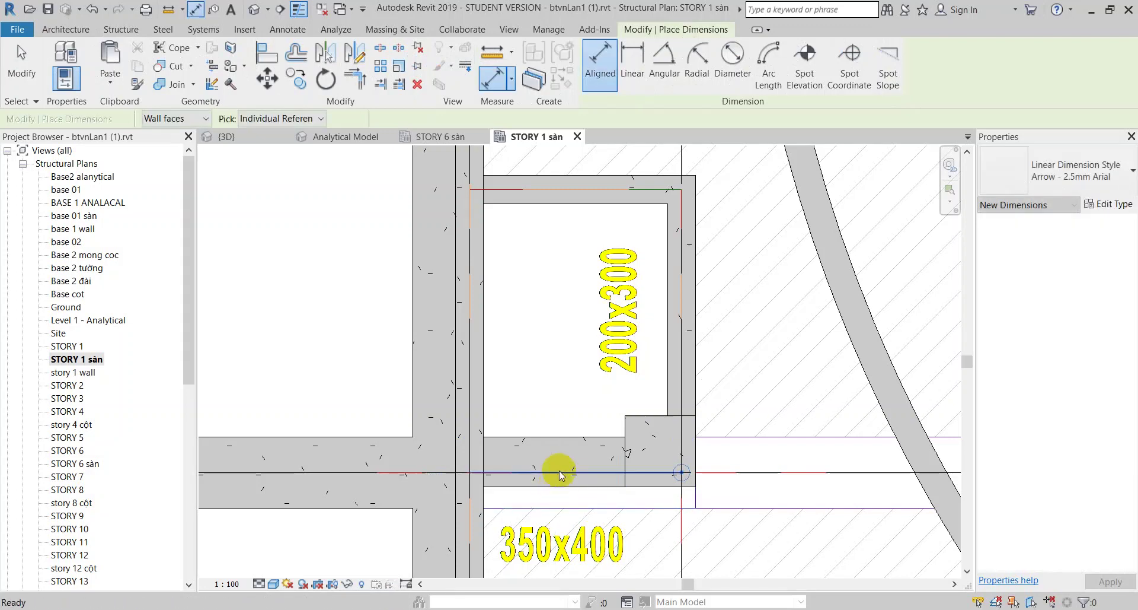
key(Escape)
click(573, 442)
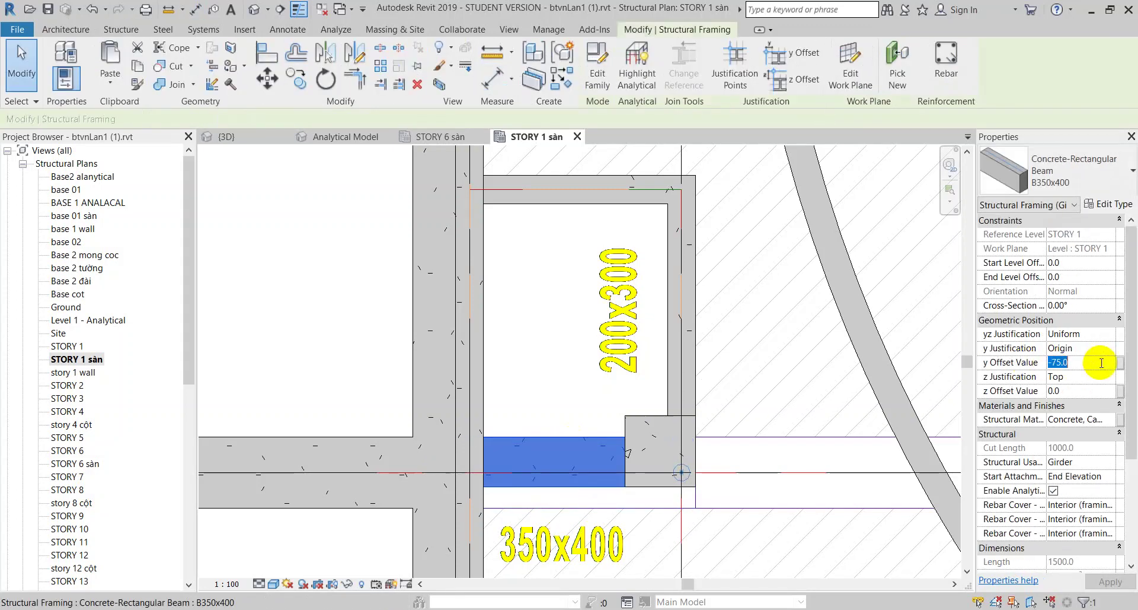
click(568, 451)
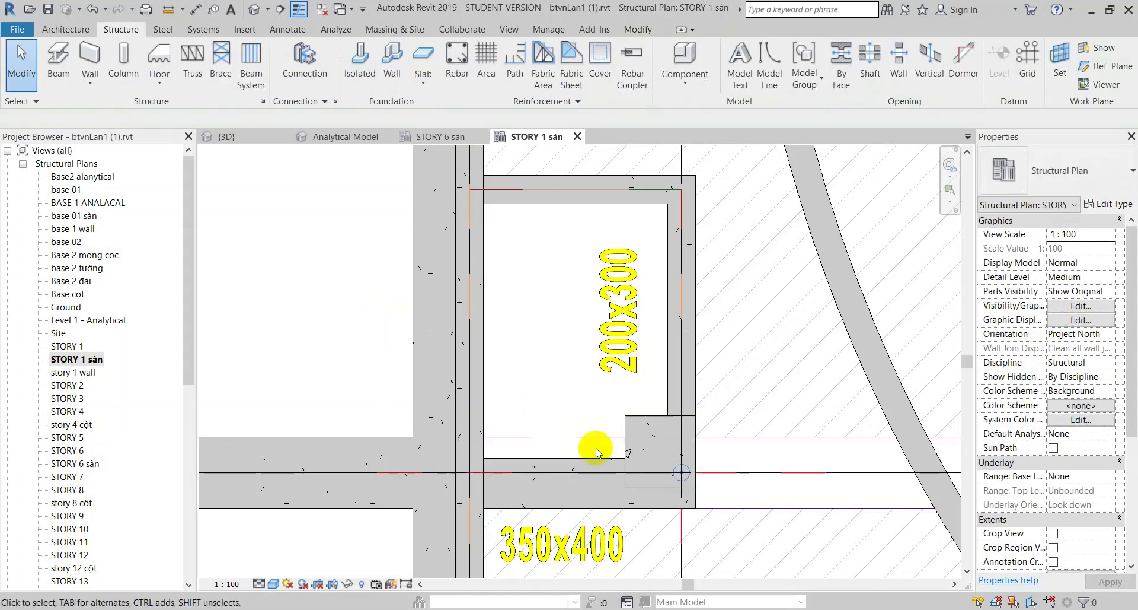
- Temporarily hide the 350x400 beam to inspect edge distances, then restore it
click(590, 460)
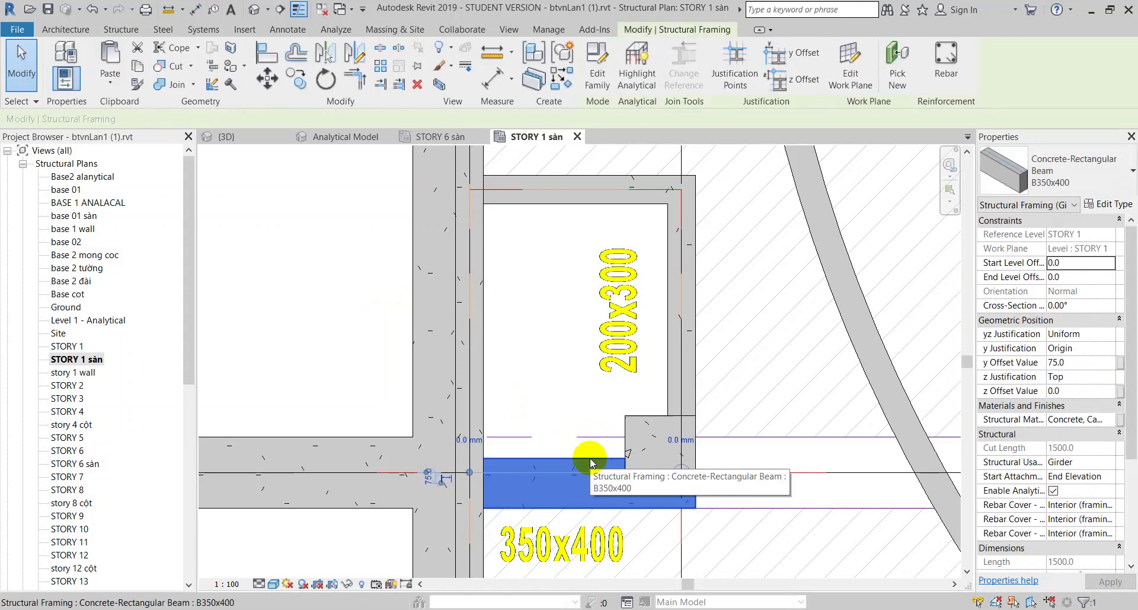
key(h)
key(h)
key(d)
key(i)
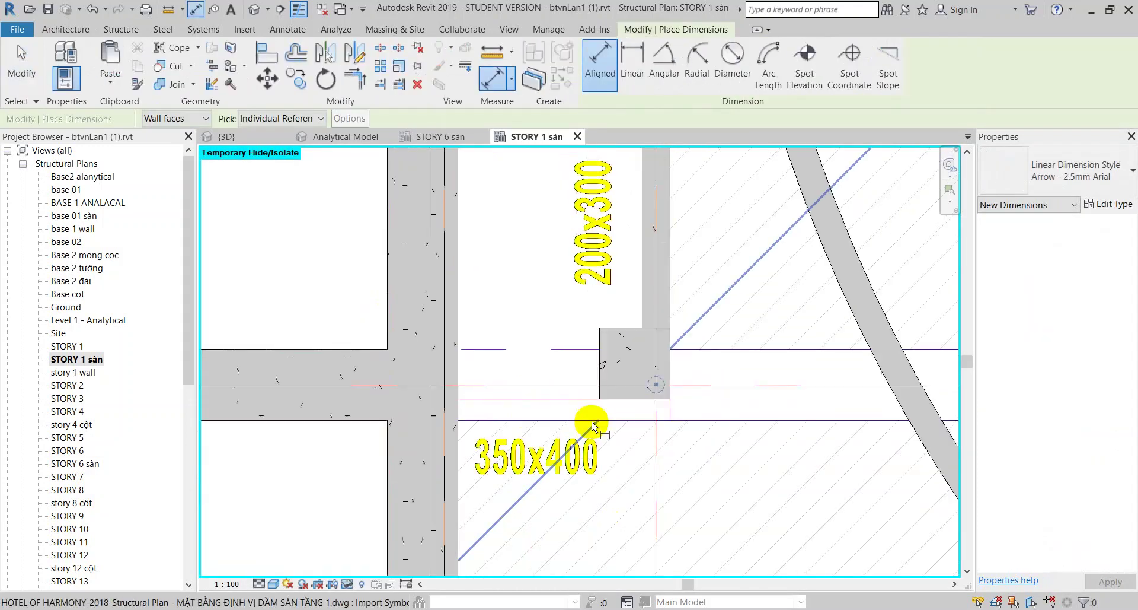
key(Escape)
key(Escape)
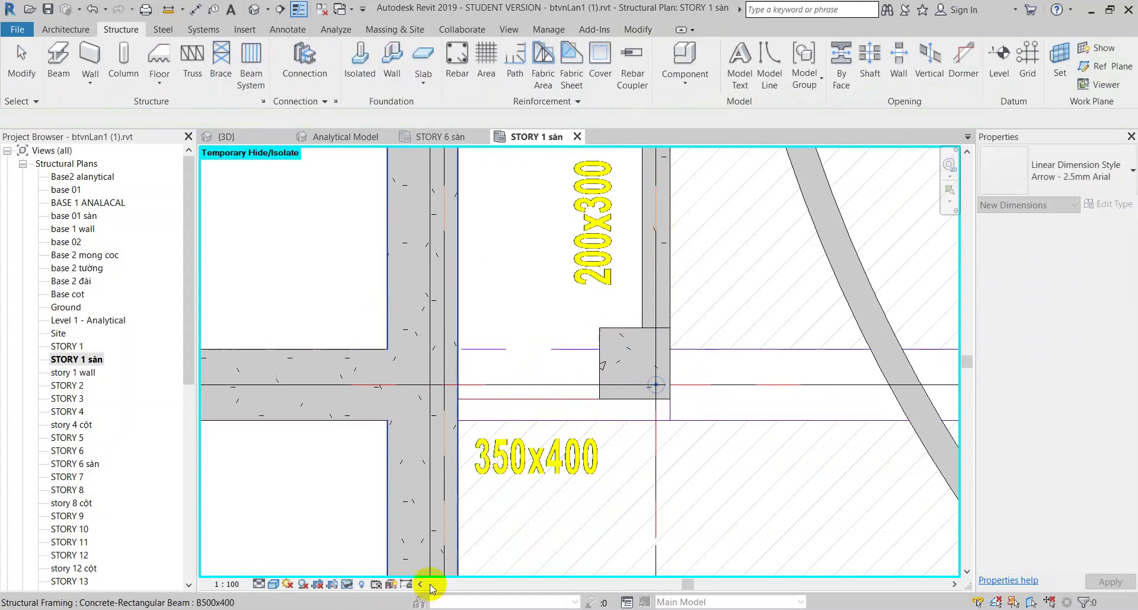
click(347, 584)
click(365, 568)
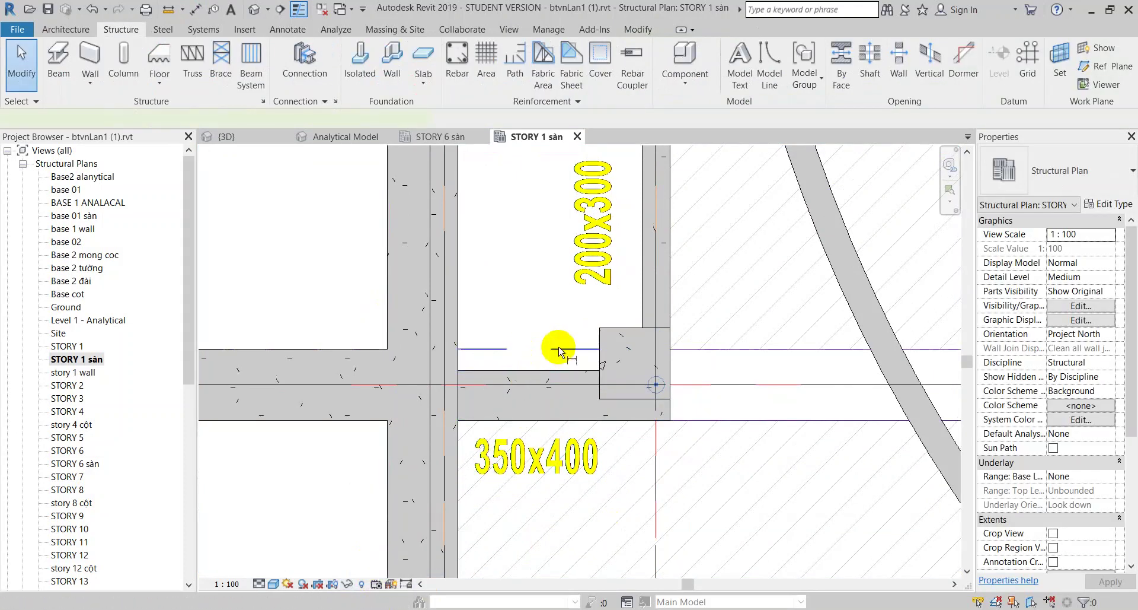
- Re-measure the beam edge, try offset 0, and settle the y offset at -75
key(d)
key(i)
click(556, 367)
key(Escape)
key(Escape)
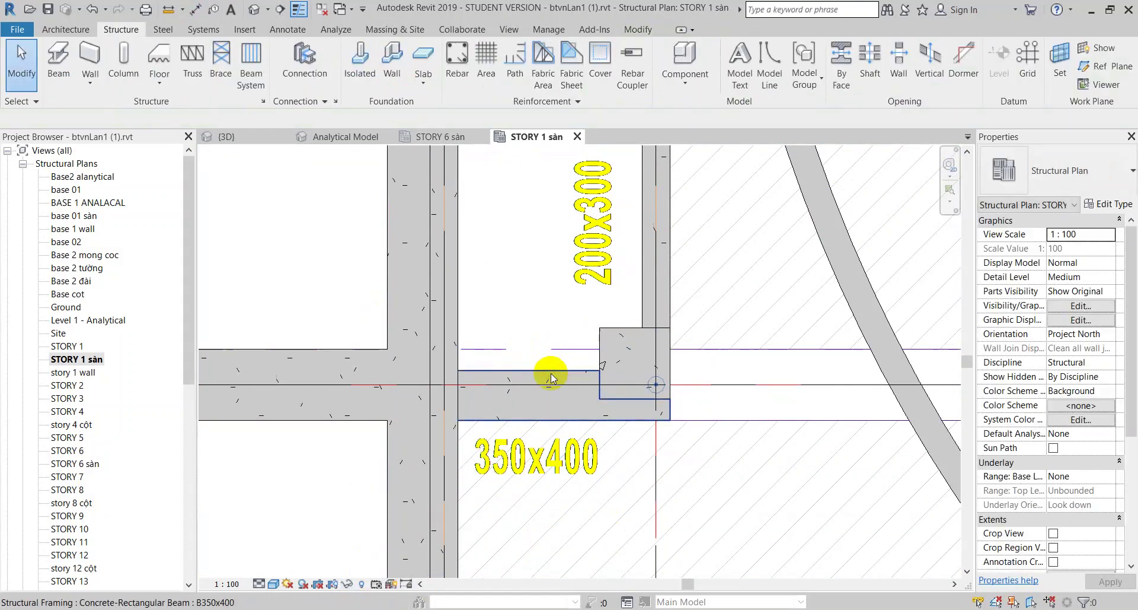
click(550, 379)
text(0)
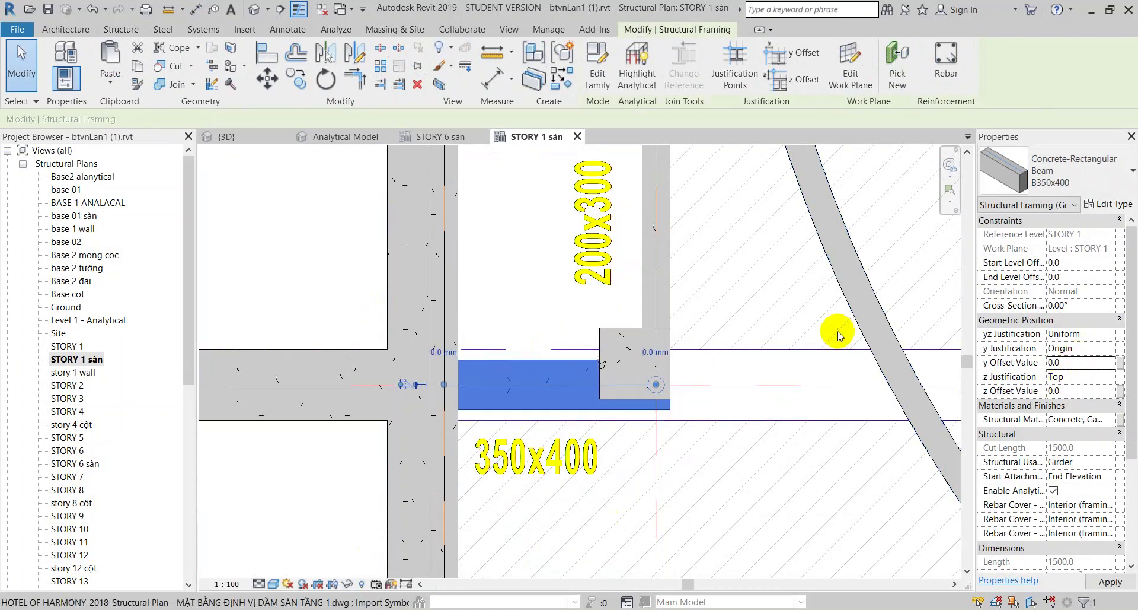
click(1072, 351)
text(-75)
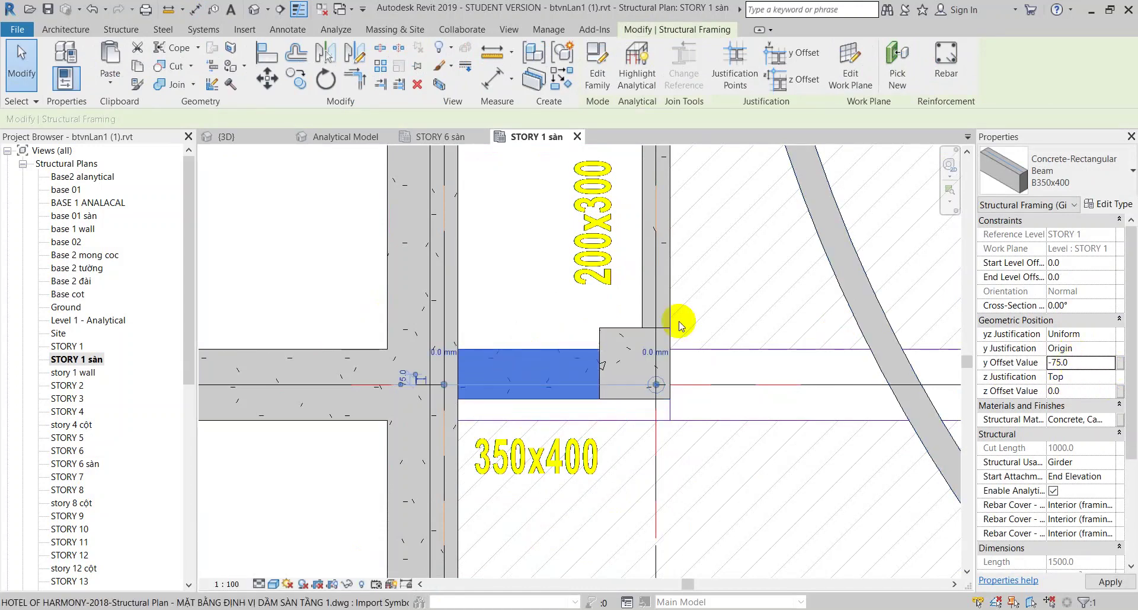
key(Escape)
- Pan the plan and orbit the Analytical Model 3D view to inspect the beams
scroll(668, 347, down, 3)
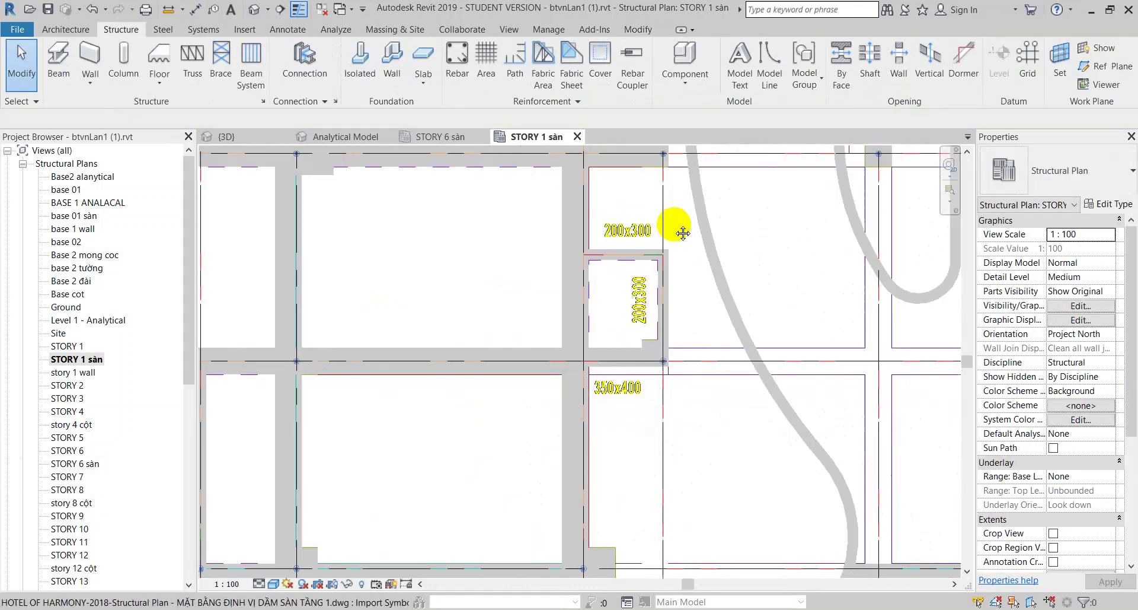
scroll(657, 331, down, 2)
scroll(653, 330, down, 2)
middle_drag(649, 331, 648, 437)
scroll(652, 403, up, 2)
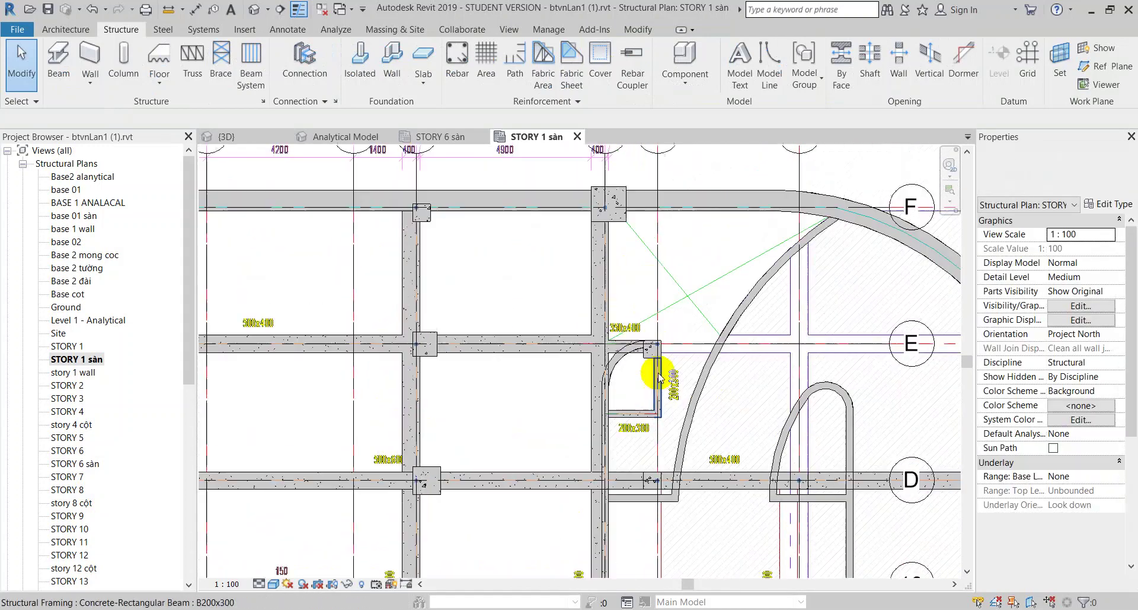
scroll(624, 367, up, 2)
scroll(624, 367, down, 1)
scroll(620, 285, down, 3)
scroll(553, 414, up, 2)
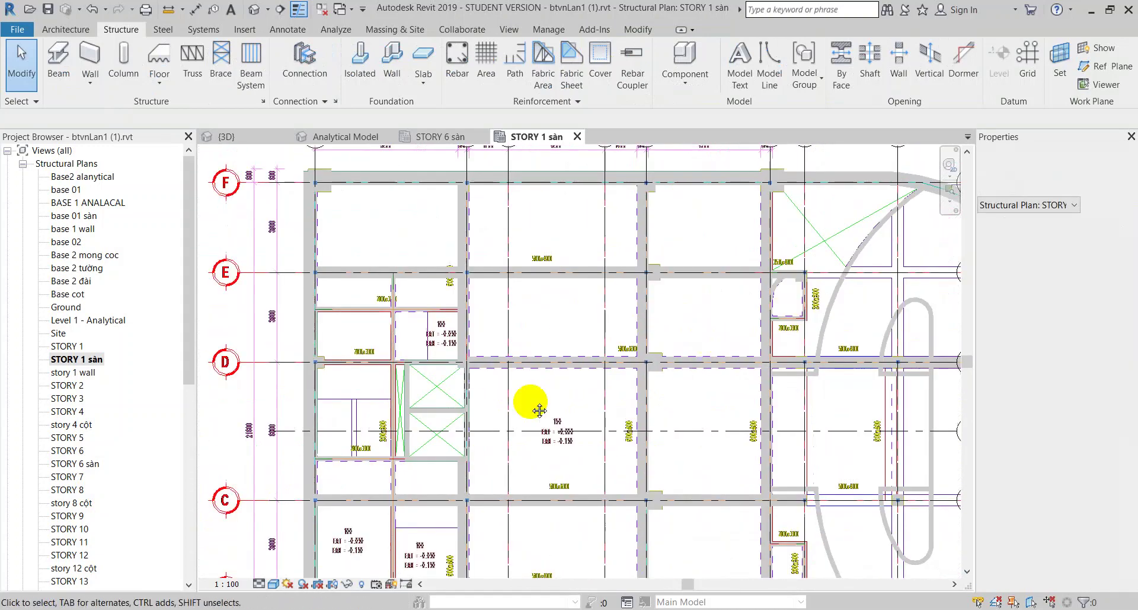
middle_drag(528, 401, 551, 379)
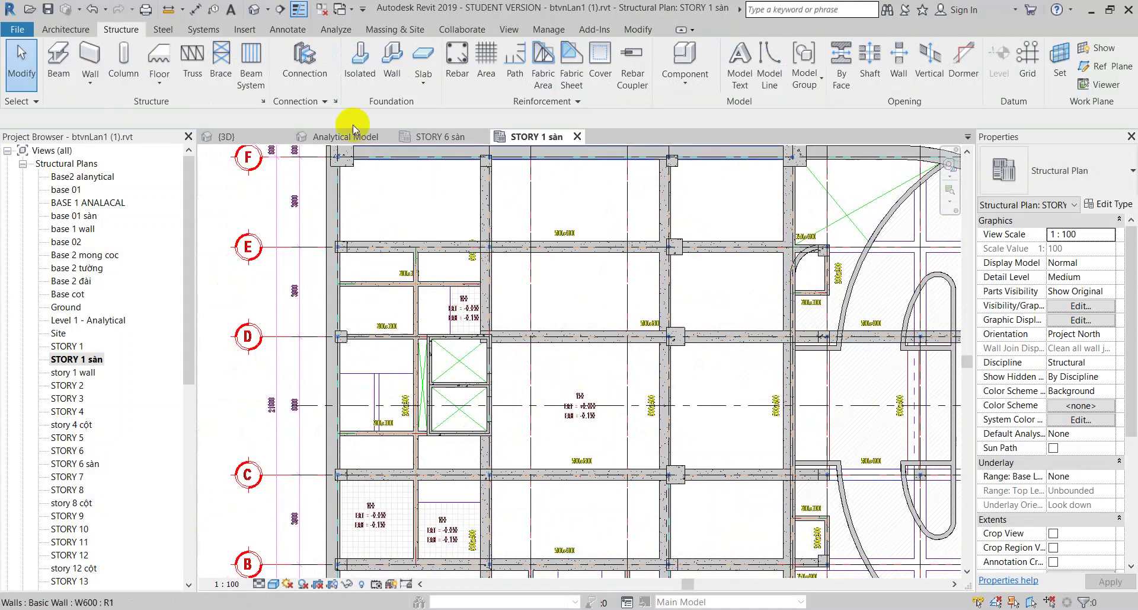
click(354, 135)
mouse_move(559, 432)
shift+middle_down()
mouse_move(698, 545)
mouse_move(675, 515)
mouse_move(686, 470)
mouse_move(724, 445)
mouse_move(698, 482)
mouse_move(589, 388)
mouse_move(348, 300)
mouse_move(369, 320)
shift+middle_up()
scroll(648, 483, up, 3)
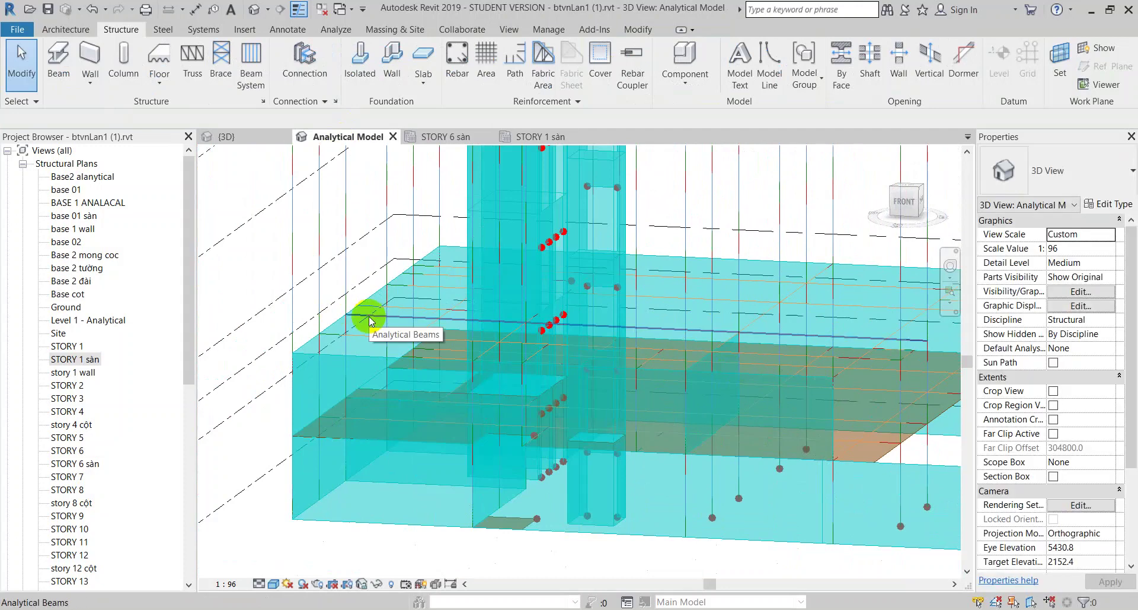
middle_drag(903, 321, 735, 324)
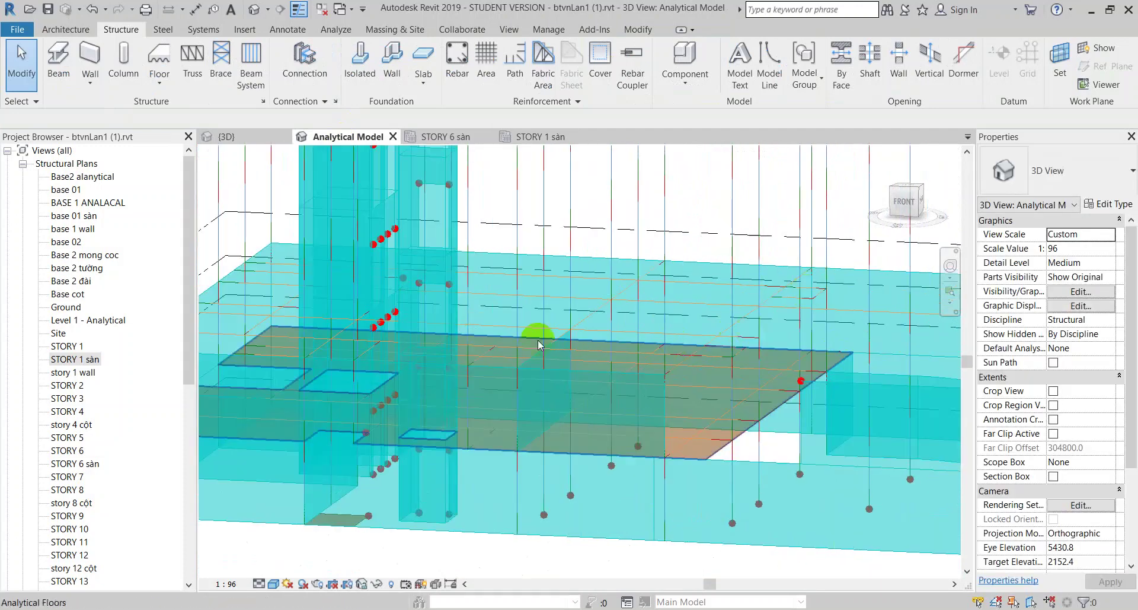
- Move the grid E beam into position and check it in the analytical 3D view
click(533, 139)
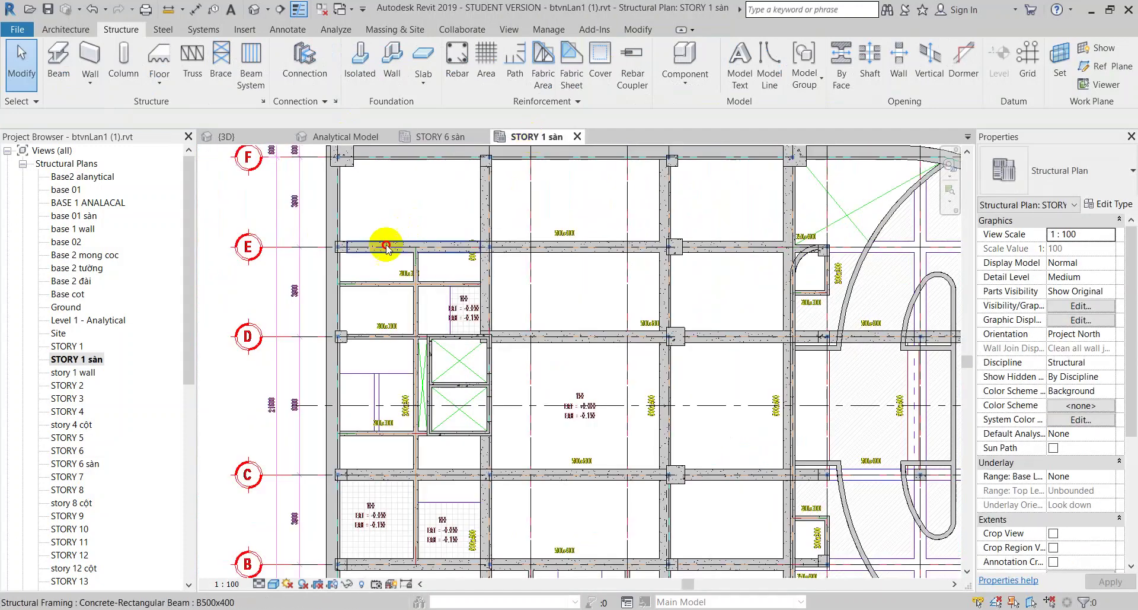
click(335, 252)
scroll(335, 249, up, 3)
drag(382, 248, 496, 249)
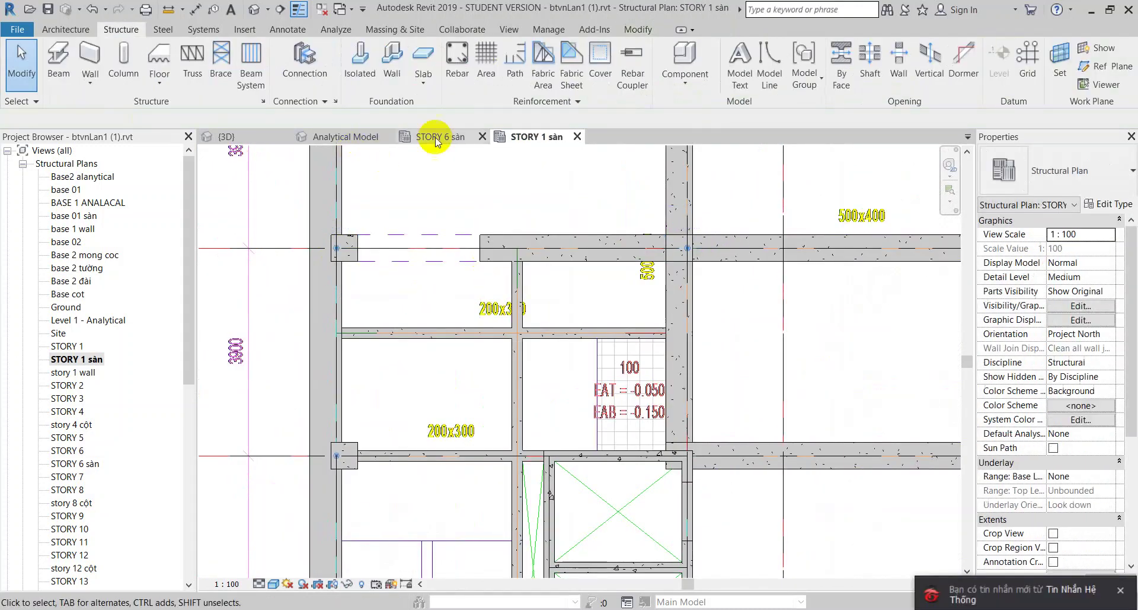
click(349, 137)
scroll(414, 254, up, 3)
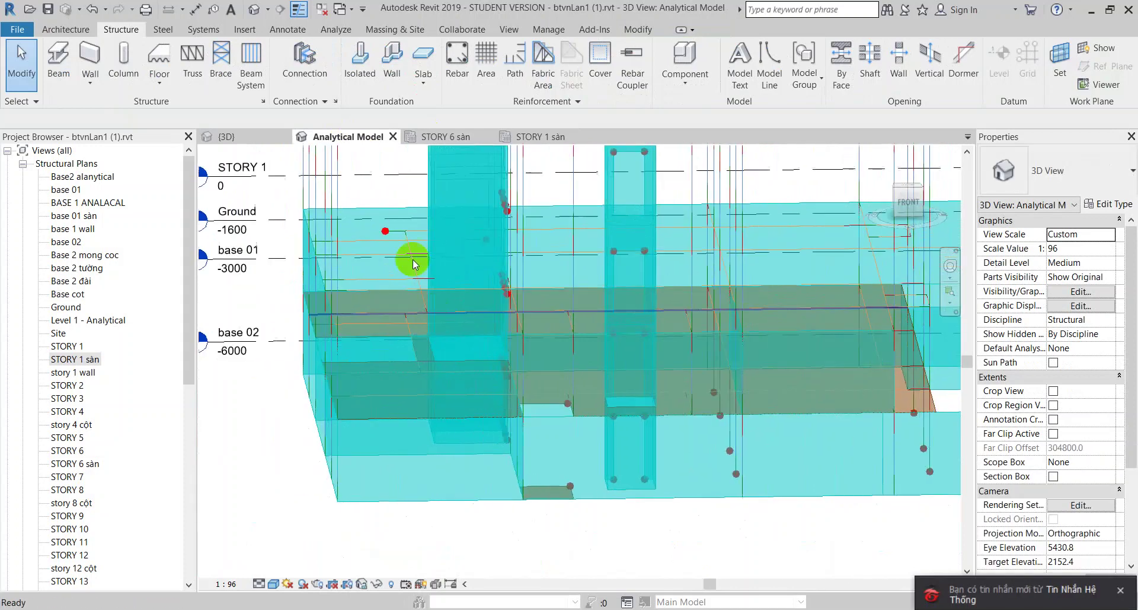
scroll(373, 233, up, 2)
click(537, 137)
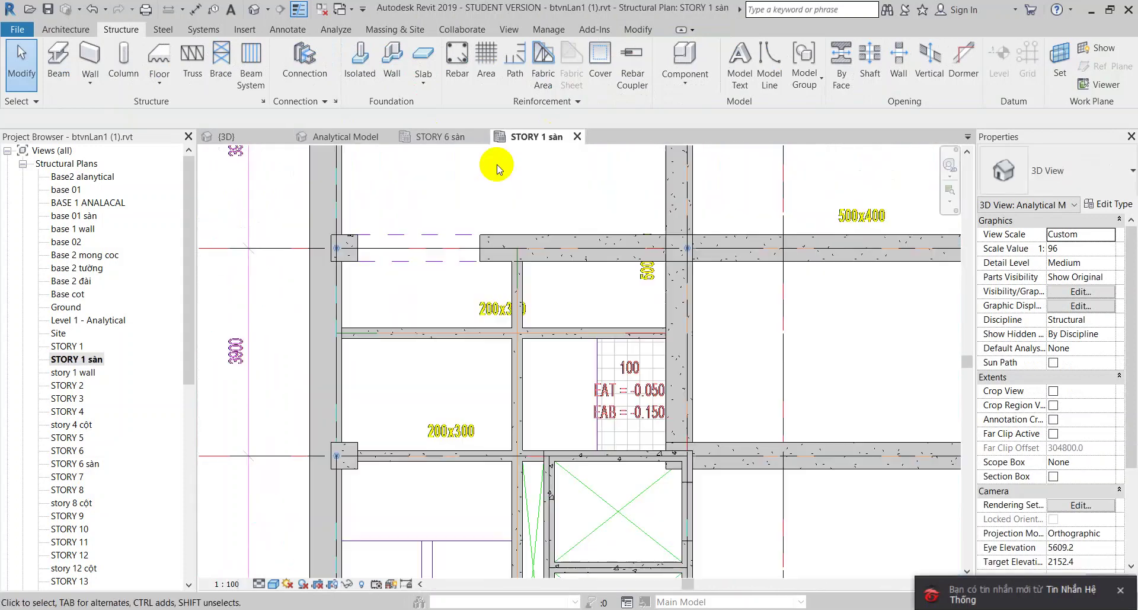
- Extend the beam by the 500x400 label left to the column, about 6600 long, and verify in 3D
drag(482, 254, 335, 248)
scroll(334, 248, up, 2)
click(376, 178)
click(333, 137)
mouse_move(386, 205)
shift+middle_down()
mouse_move(457, 311)
mouse_move(432, 314)
mouse_move(386, 216)
shift+middle_up()
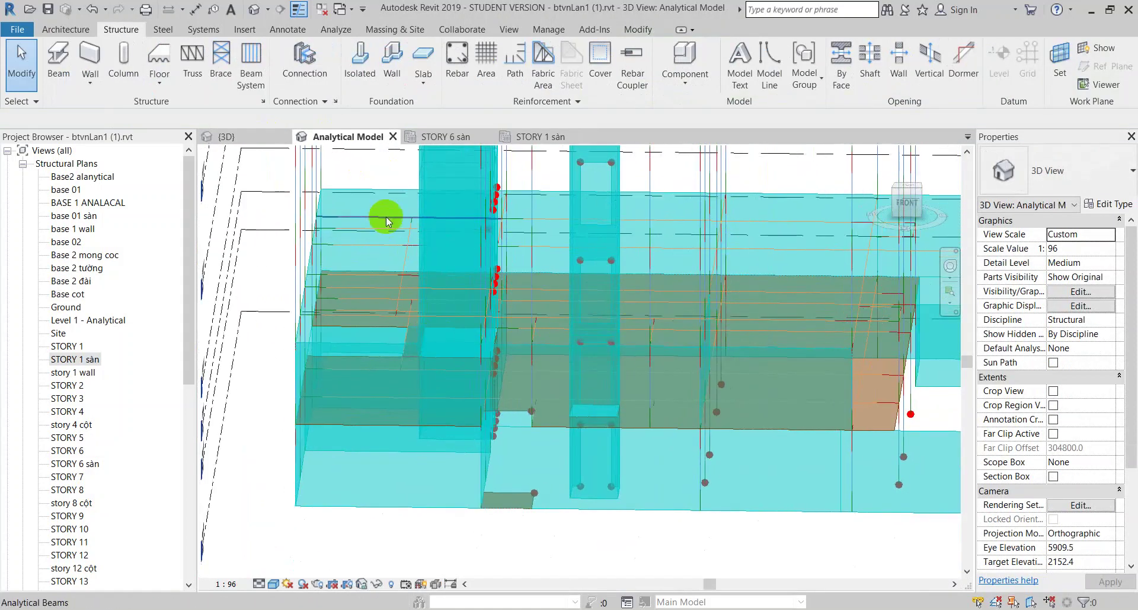
click(541, 143)
scroll(482, 241, down, 2)
scroll(483, 241, down, 2)
middle_drag(636, 376, 520, 345)
click(159, 83)
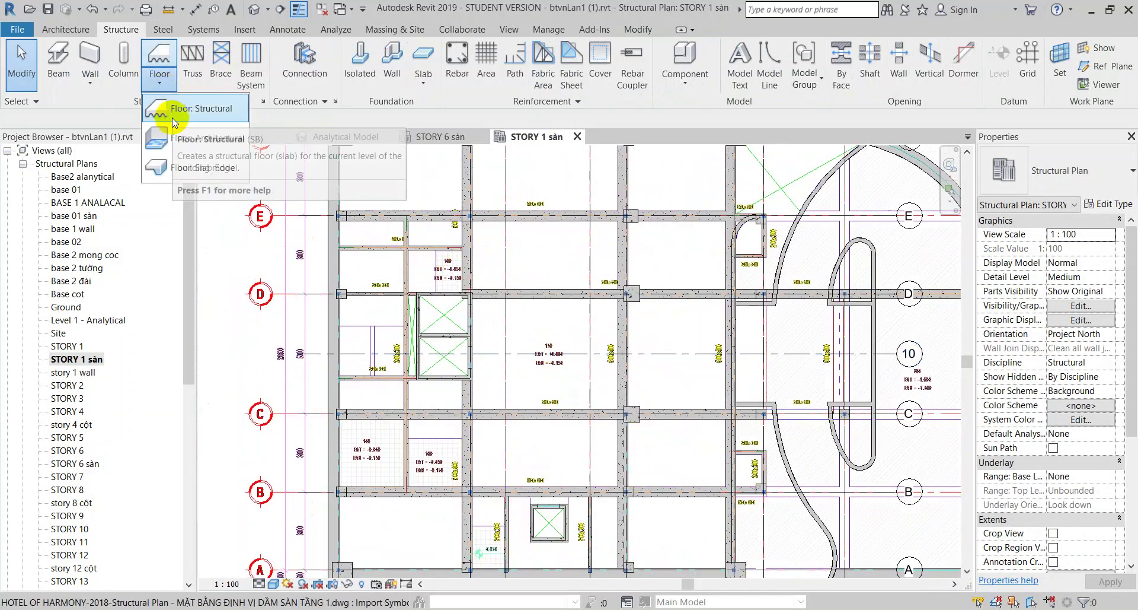
- Start a new S150 floor and edit its height offset
scroll(308, 423, up, 2)
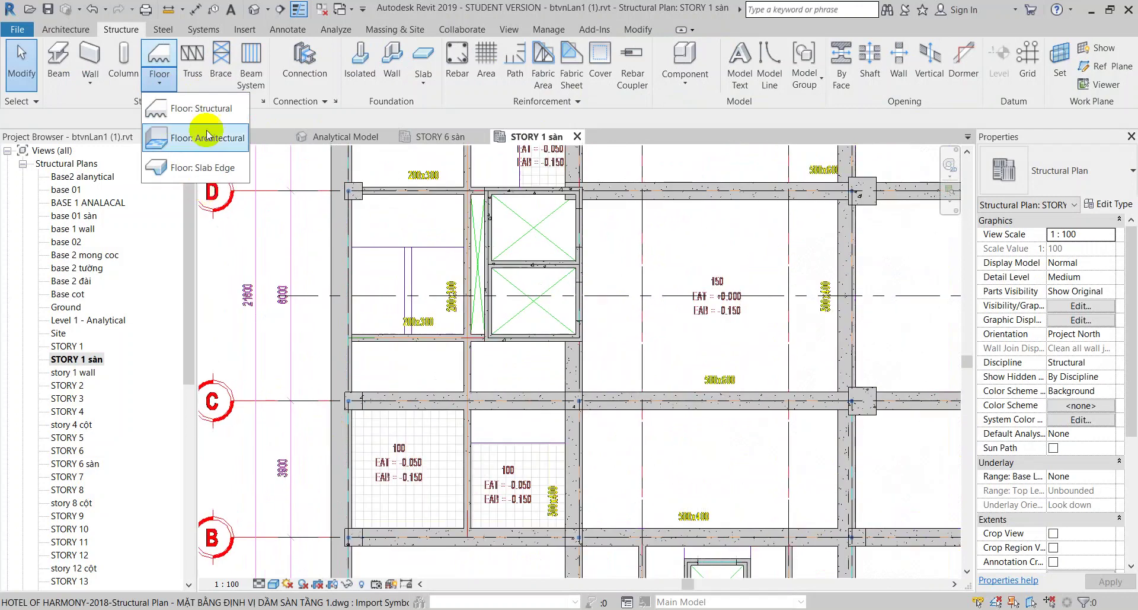
click(207, 136)
click(1031, 178)
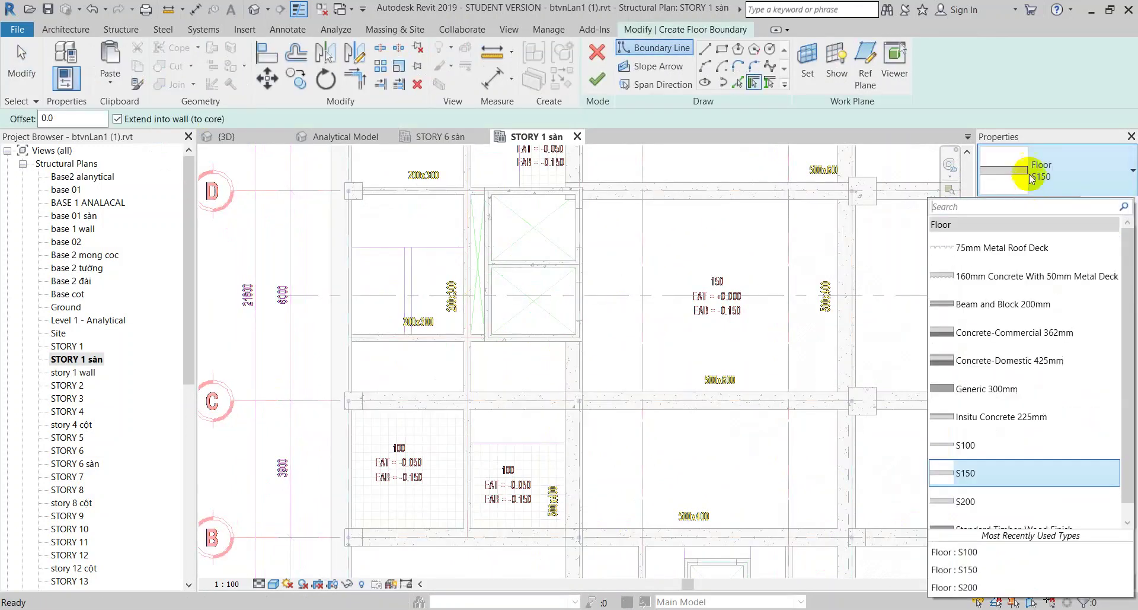
click(1031, 178)
click(1085, 248)
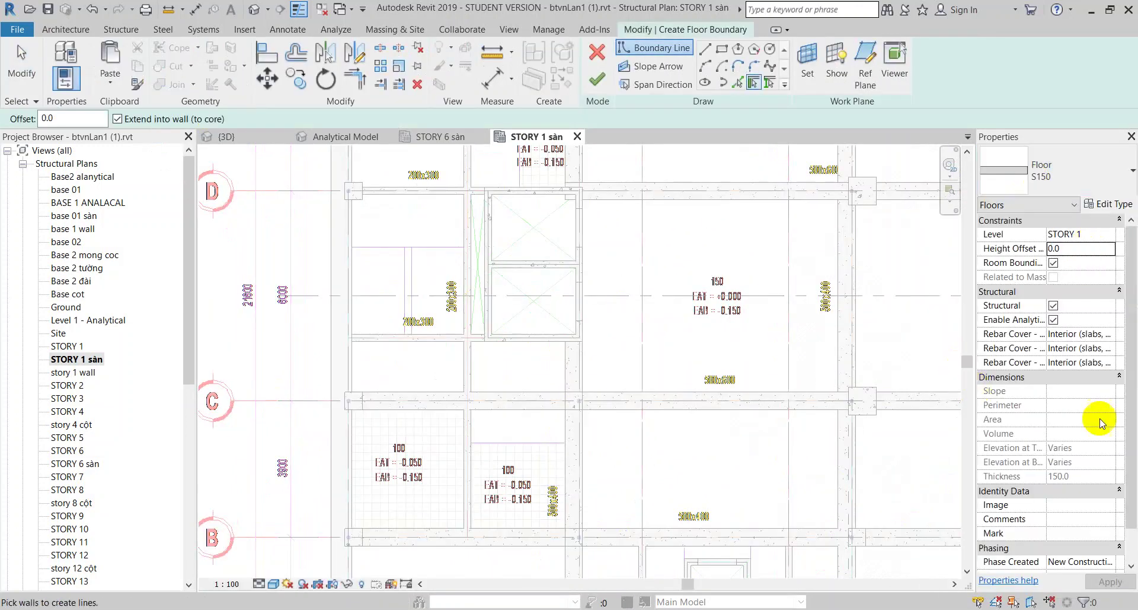
- Sketch the slab boundary from grid F/1 along grid F to the grid-6 column
middle_drag(810, 466, 752, 324)
middle_drag(683, 214, 602, 483)
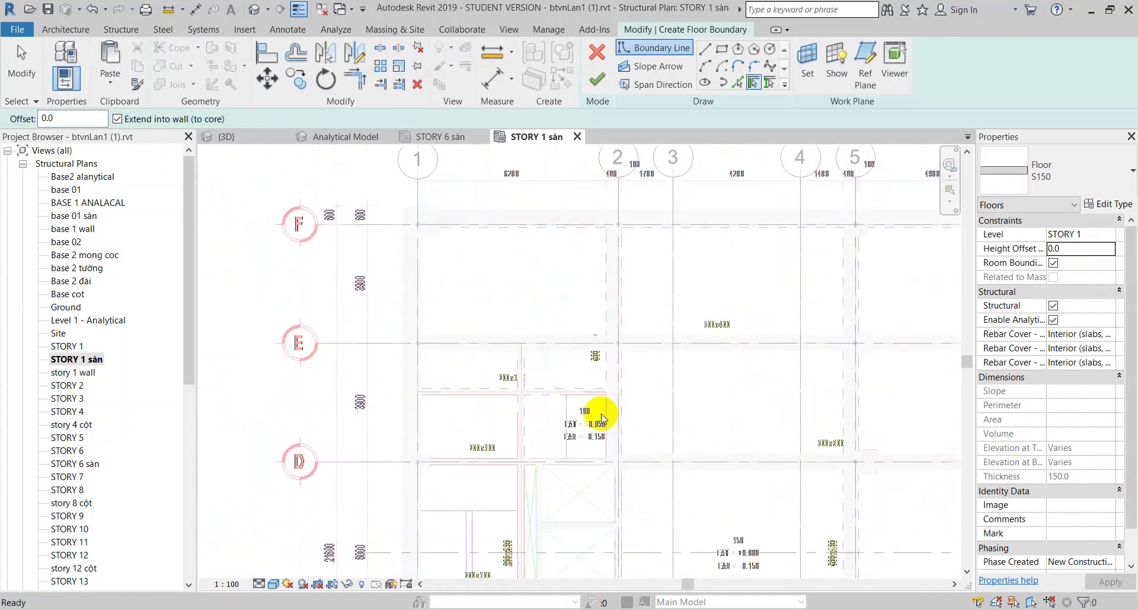
click(705, 50)
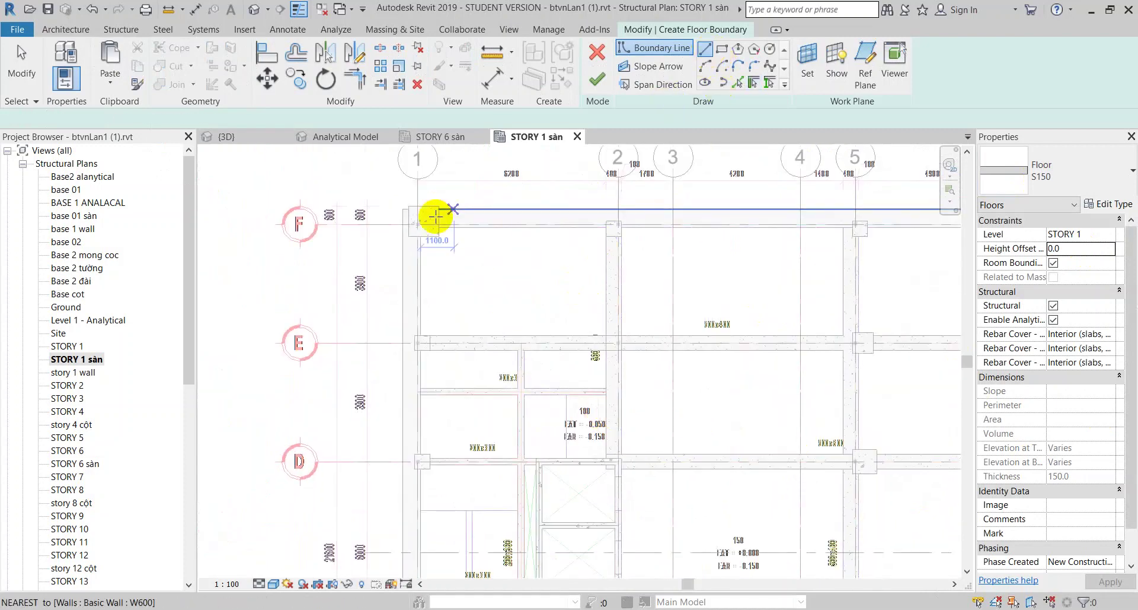
scroll(425, 236, up, 2)
click(432, 219)
scroll(433, 220, down, 2)
scroll(722, 246, up, 1)
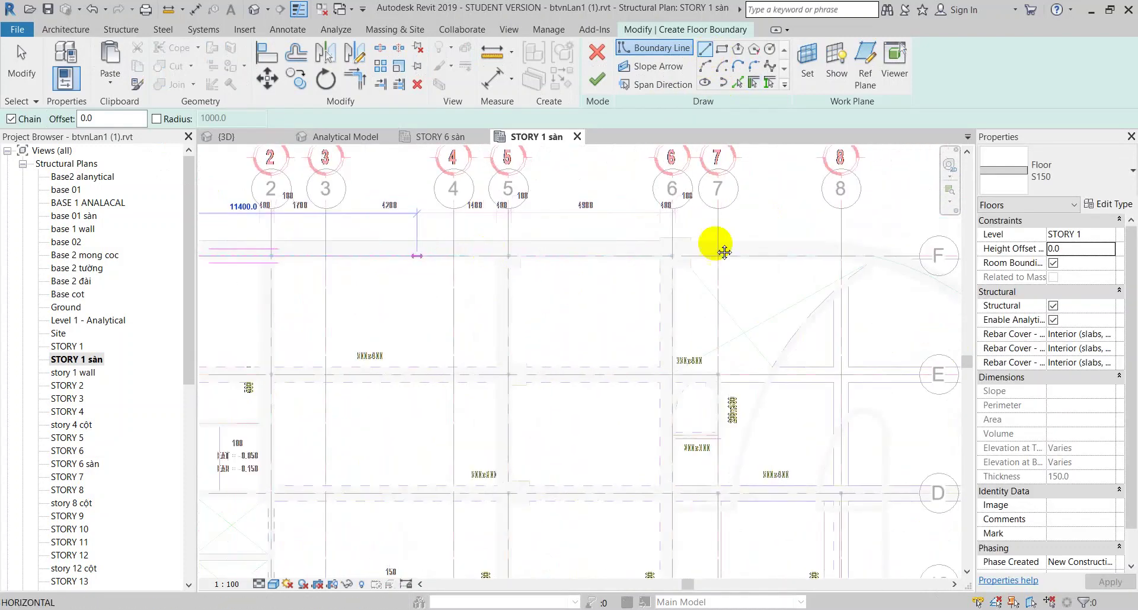
middle_drag(721, 246, 508, 262)
scroll(567, 260, up, 2)
click(566, 259)
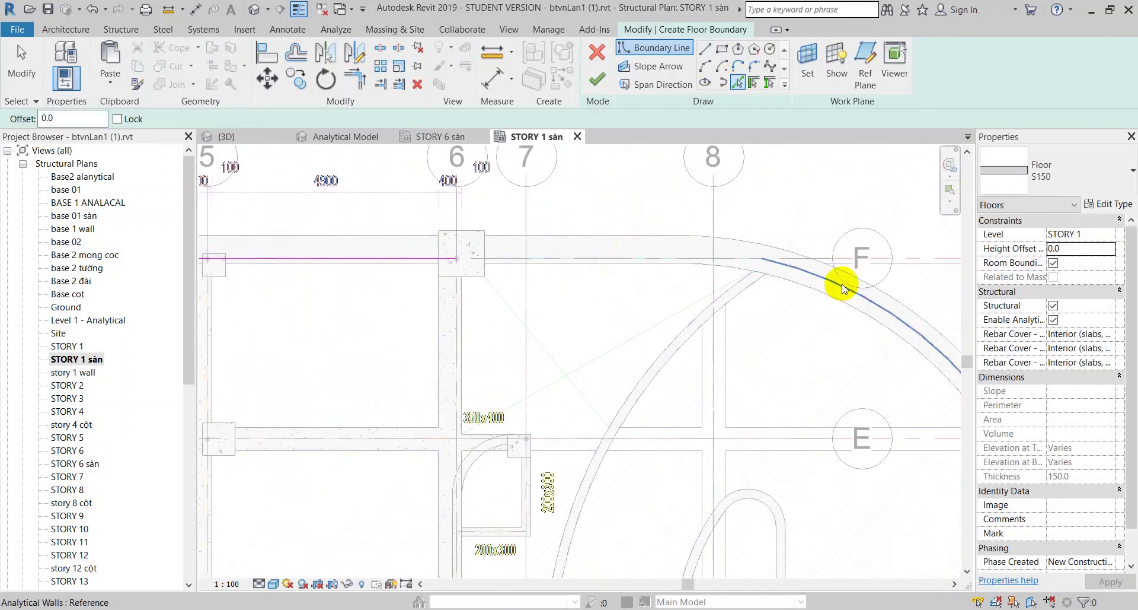
- Trace straight boundary lines along the beam edges around the first slab panel
middle_drag(844, 289, 643, 271)
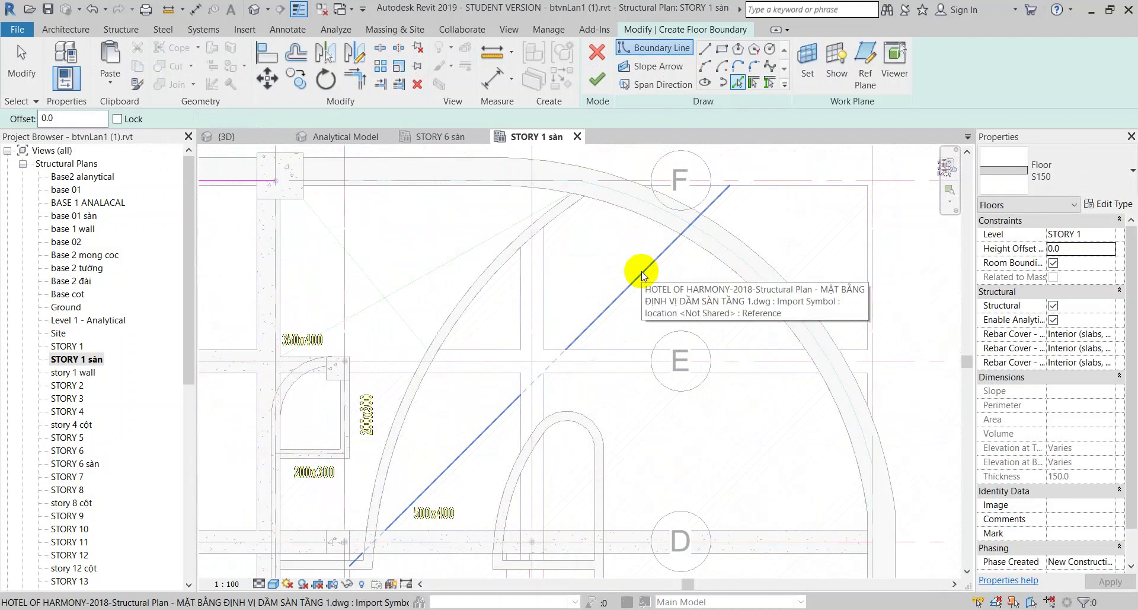
scroll(643, 271, down, 1)
click(704, 49)
scroll(482, 199, up, 3)
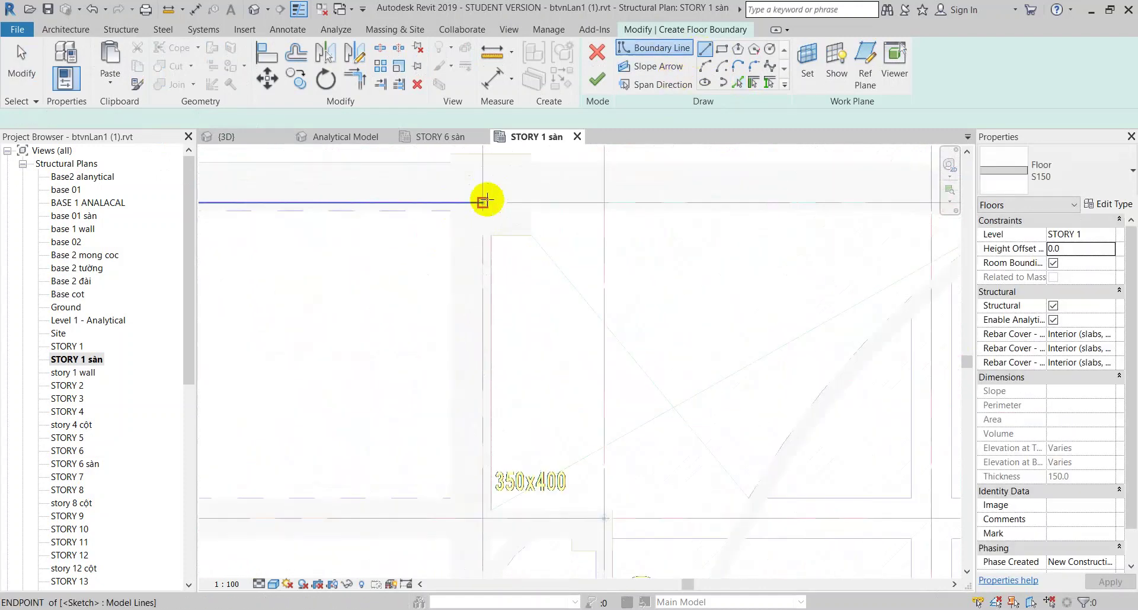
scroll(506, 171, down, 3)
scroll(506, 246, up, 4)
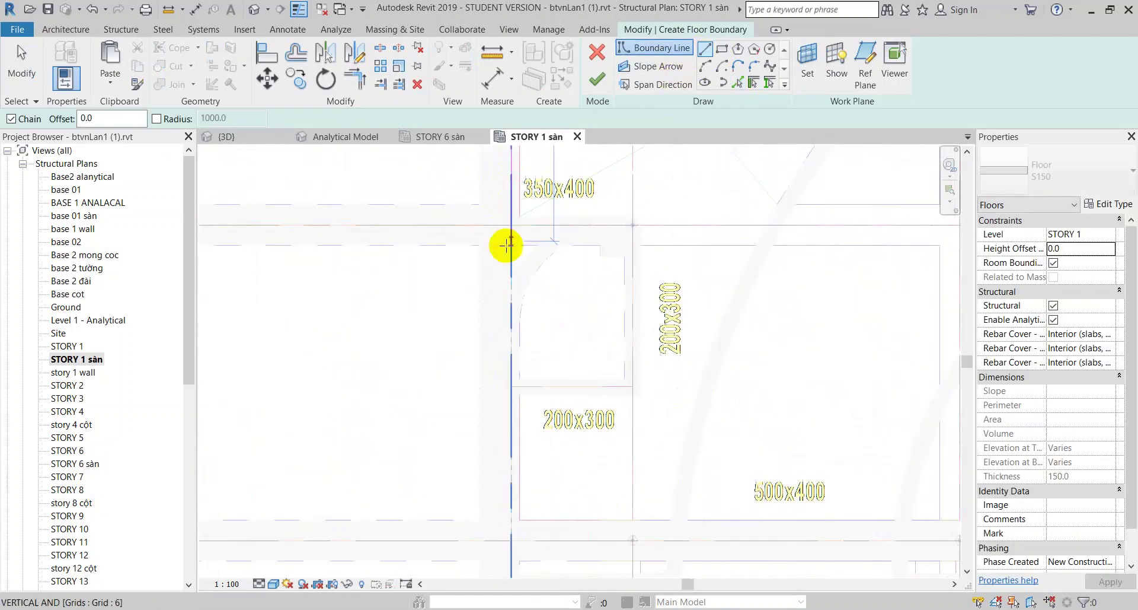
click(513, 229)
click(653, 222)
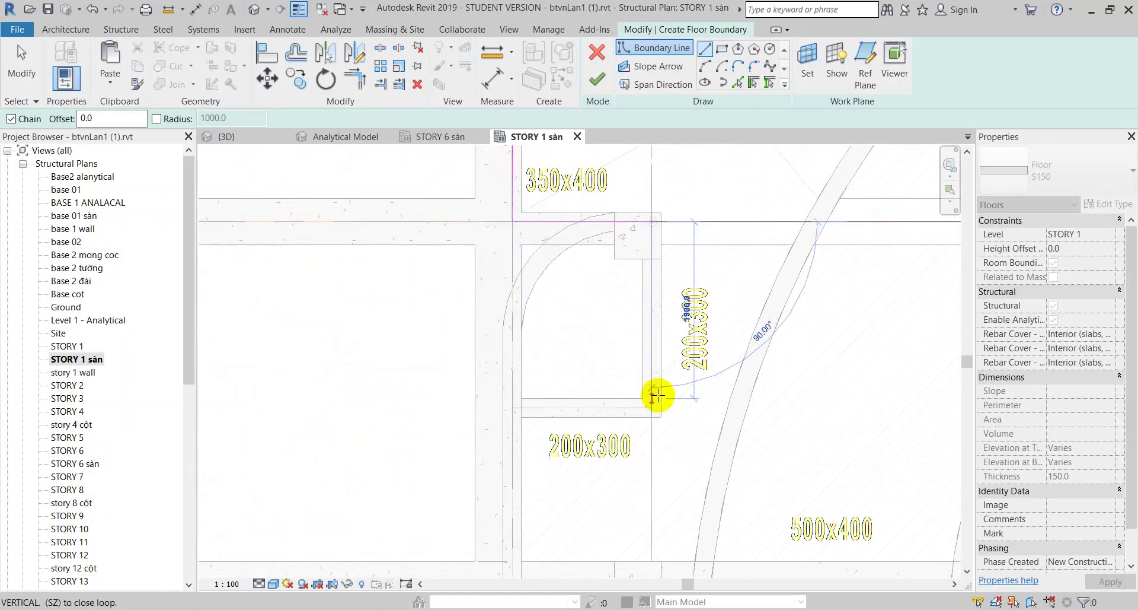
click(653, 407)
click(513, 407)
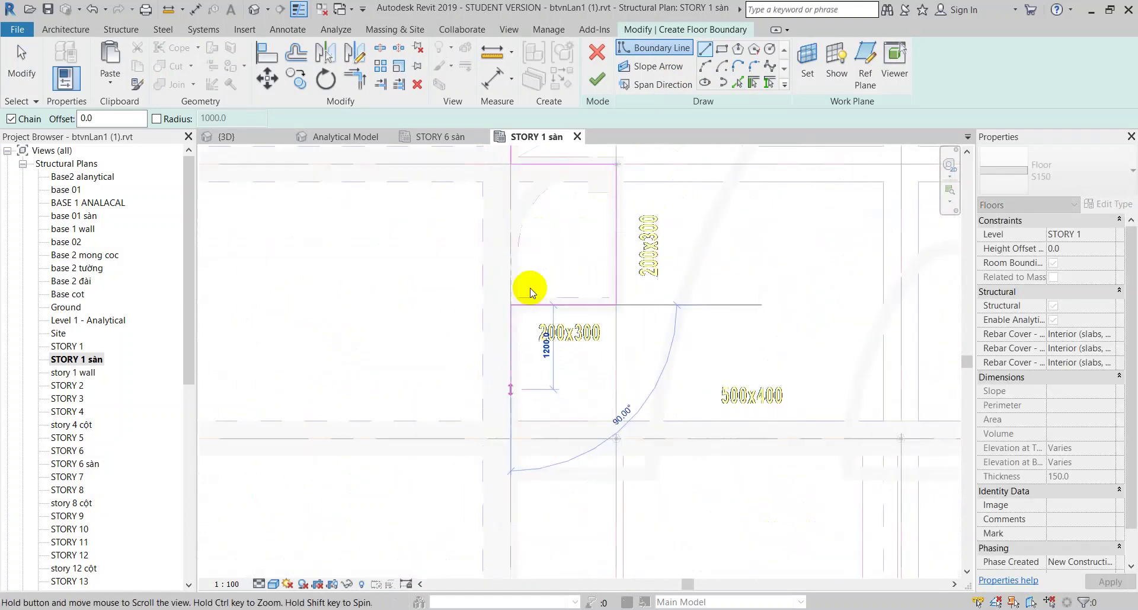
- Continue the boundary chain around the beam corners to the wall corner
scroll(552, 299, down, 3)
scroll(552, 285, up, 3)
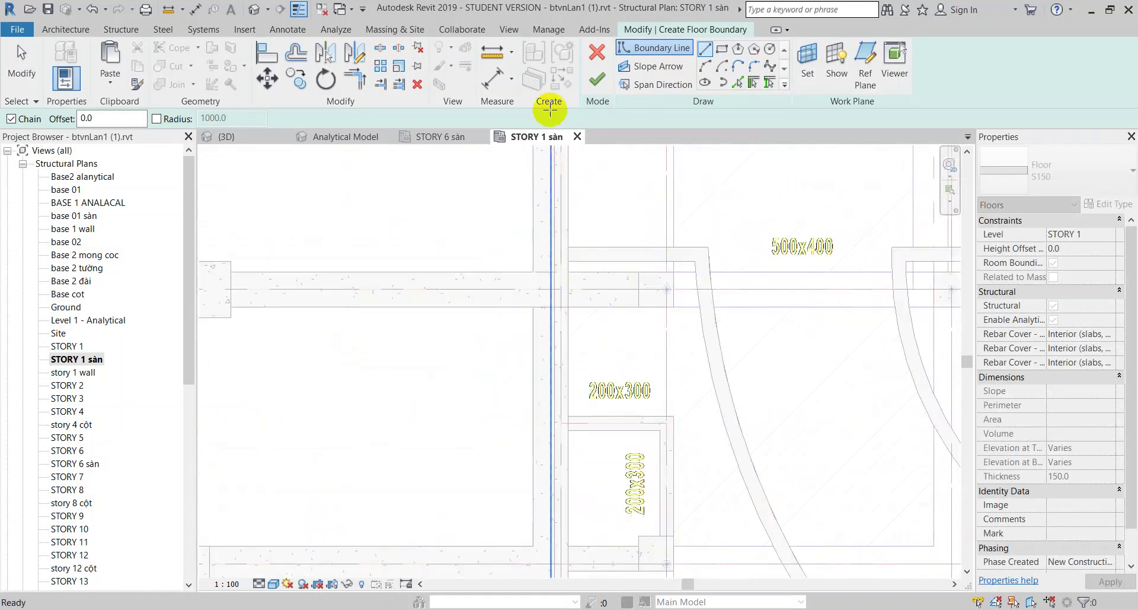
click(564, 422)
click(668, 424)
scroll(660, 470, down, 2)
scroll(698, 325, up, 3)
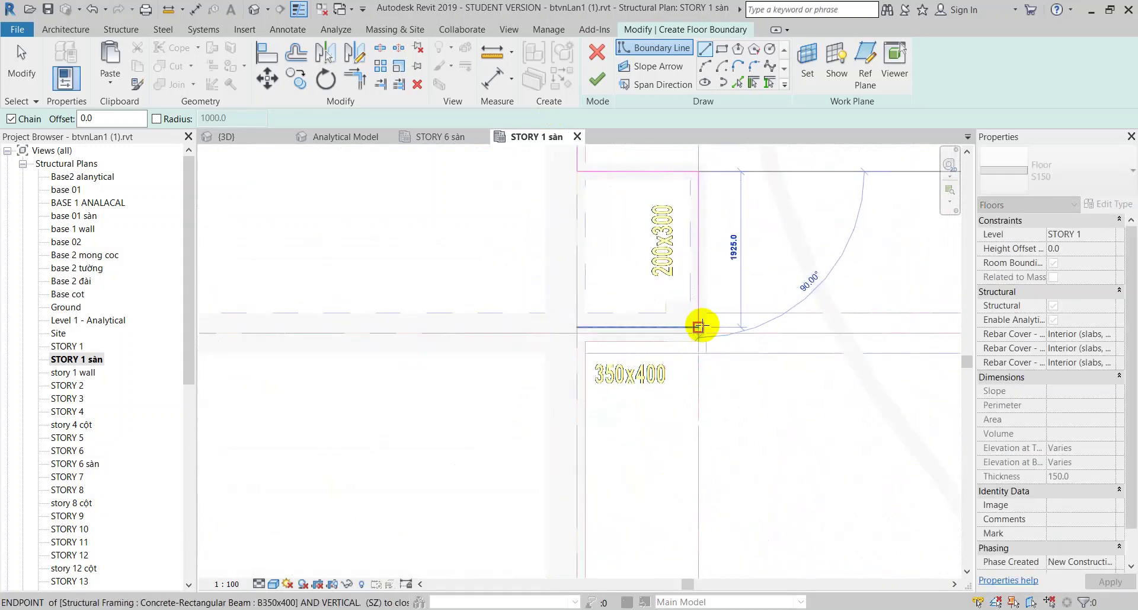
click(698, 330)
scroll(652, 338, down, 1)
click(582, 333)
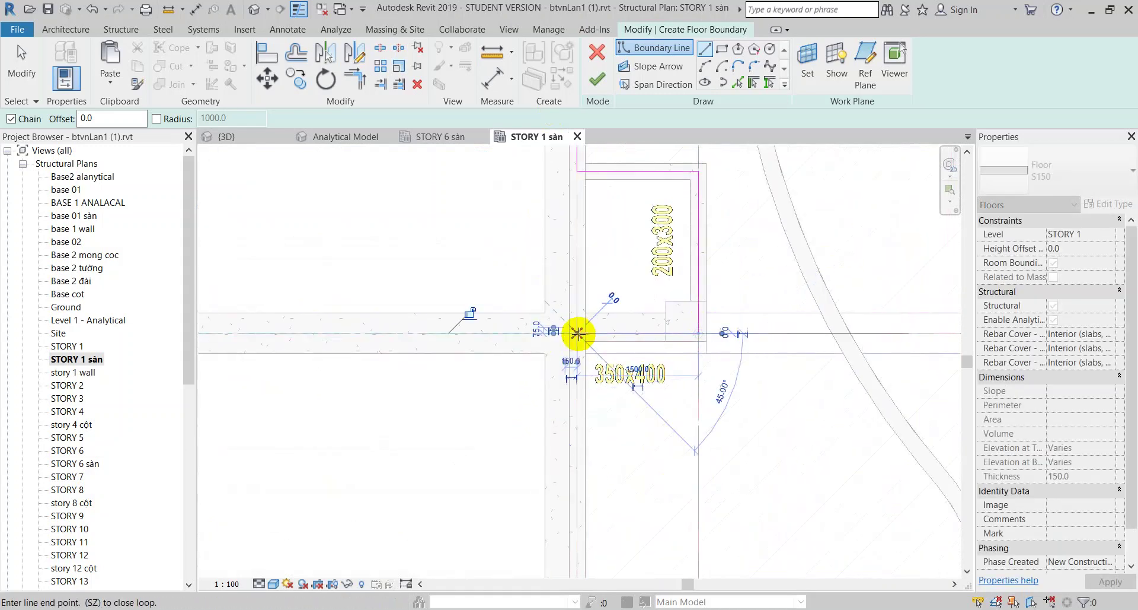
mouse_move(579, 332)
middle_down()
mouse_move(605, 297)
mouse_move(639, 383)
middle_up()
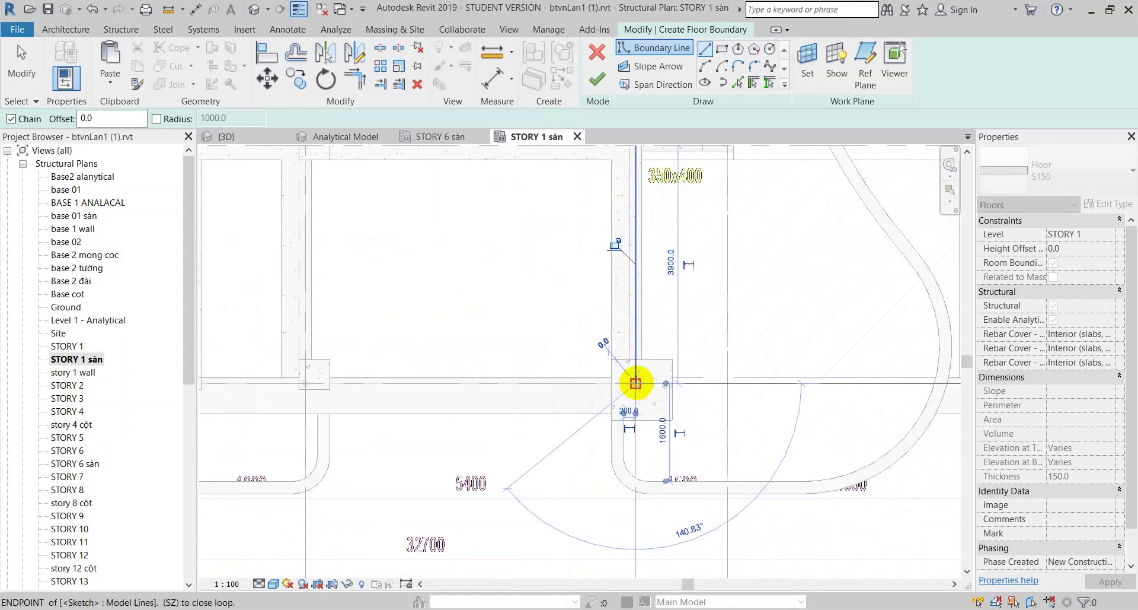
click(636, 382)
- Trace the boundary around the opening near grids C and B down to the lower beam
middle_drag(503, 381, 680, 317)
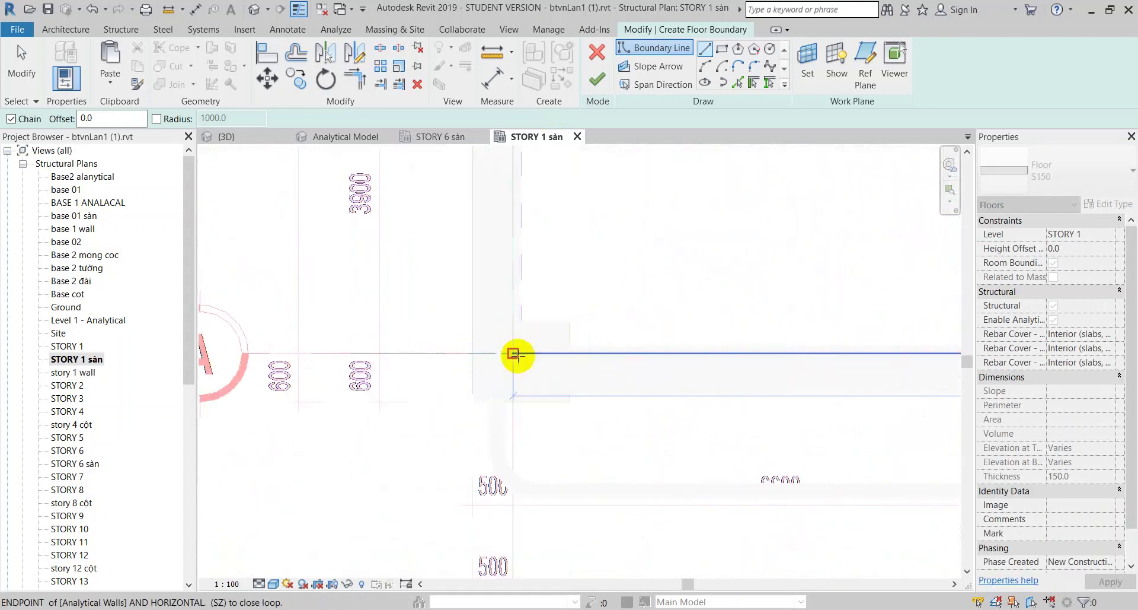
mouse_move(517, 356)
middle_down()
mouse_move(528, 224)
mouse_move(490, 261)
mouse_move(501, 307)
middle_up()
scroll(499, 267, down, 3)
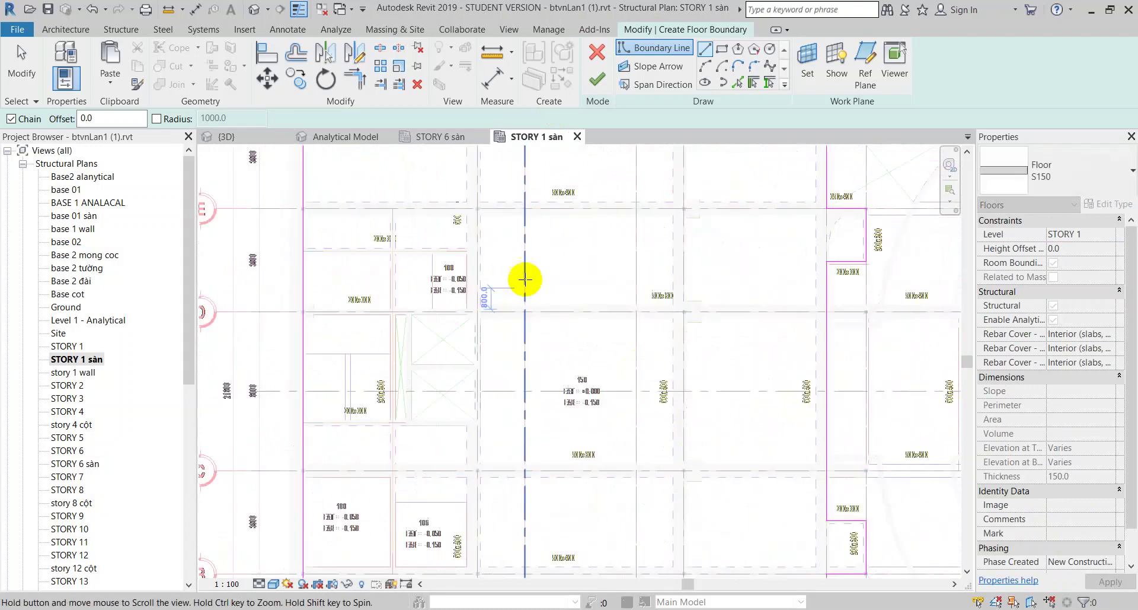
scroll(520, 279, down, 3)
scroll(444, 289, up, 3)
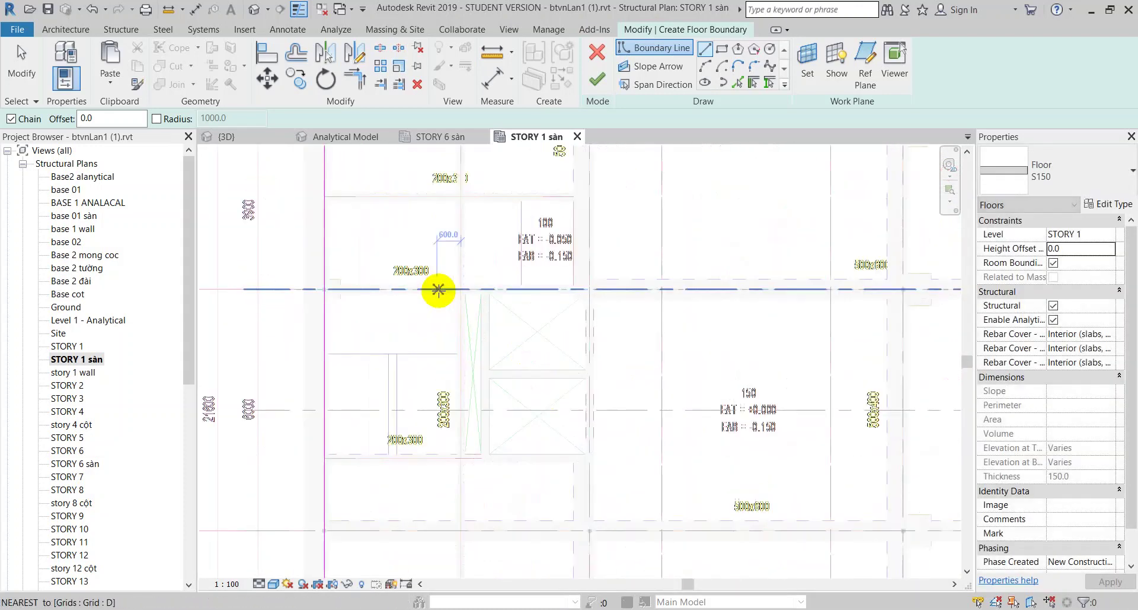
scroll(490, 325, down, 1)
scroll(437, 315, down, 1)
middle_drag(564, 446, 571, 274)
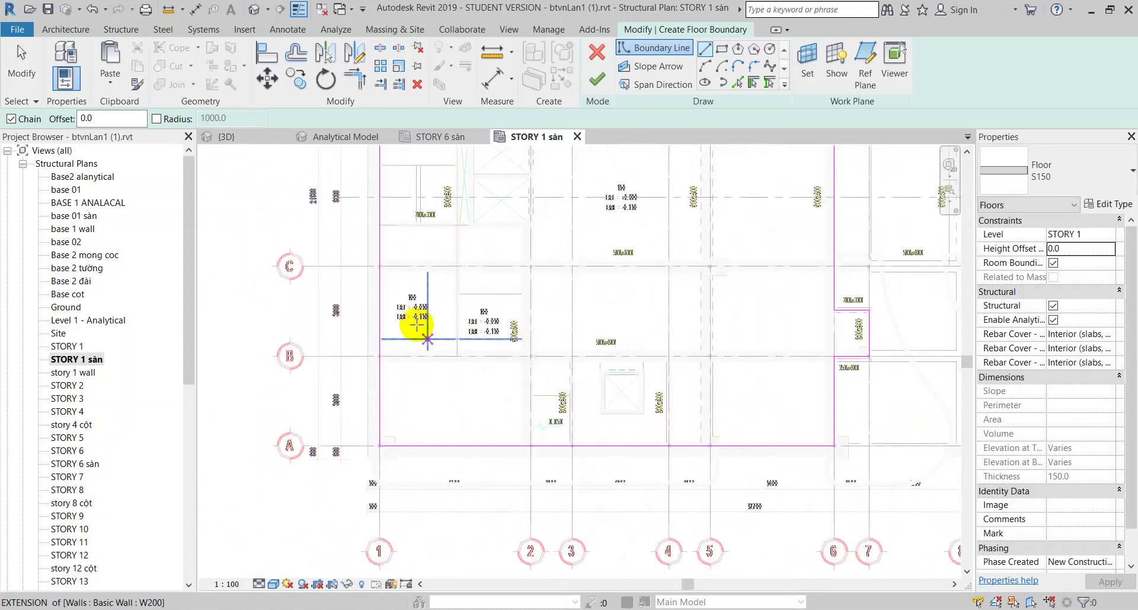
scroll(403, 270, up, 3)
click(340, 259)
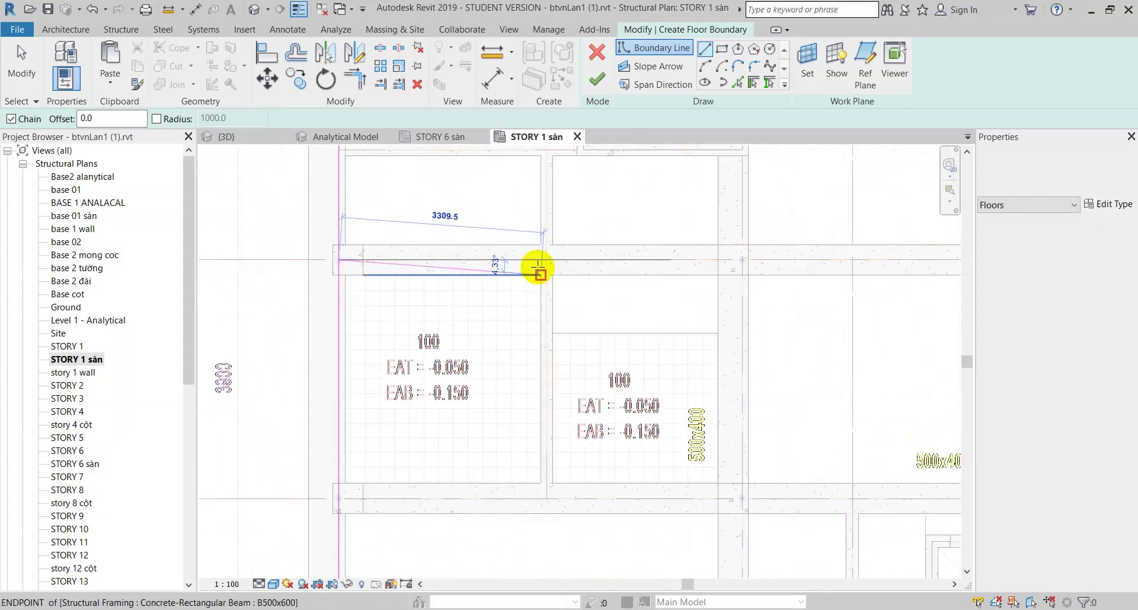
click(545, 260)
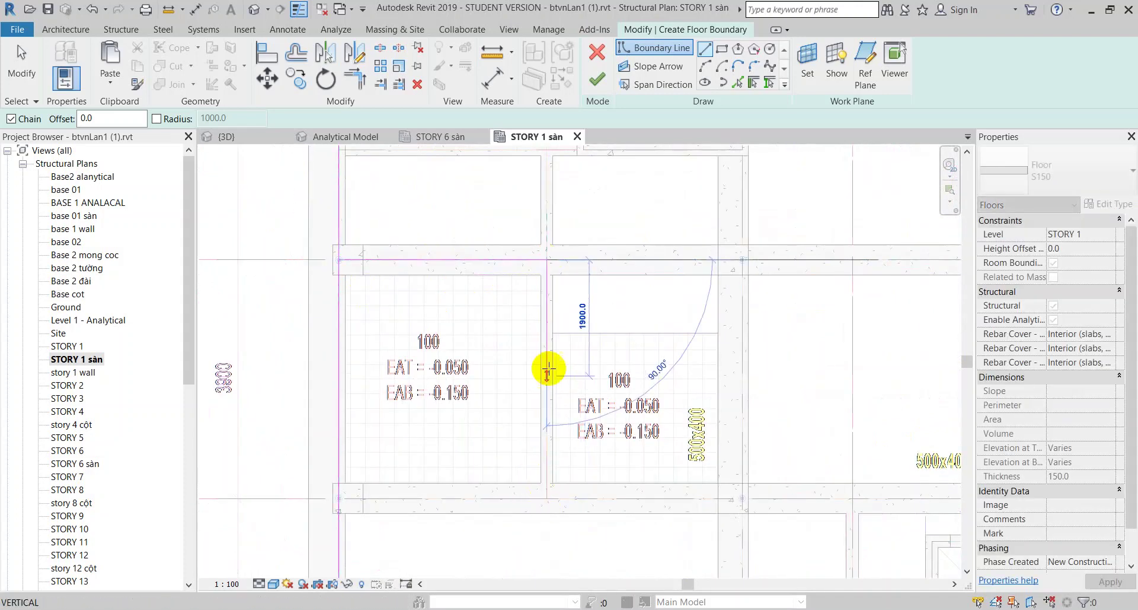
click(548, 331)
click(742, 332)
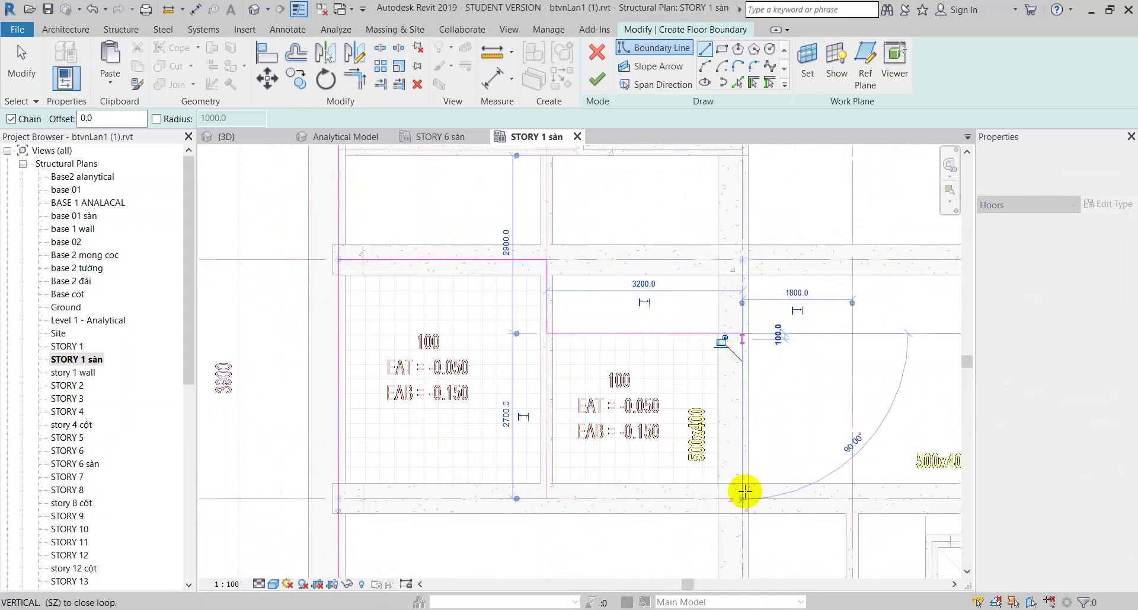
click(742, 498)
- Finish the bottom boundary segment and split the left boundary line near its top
click(339, 499)
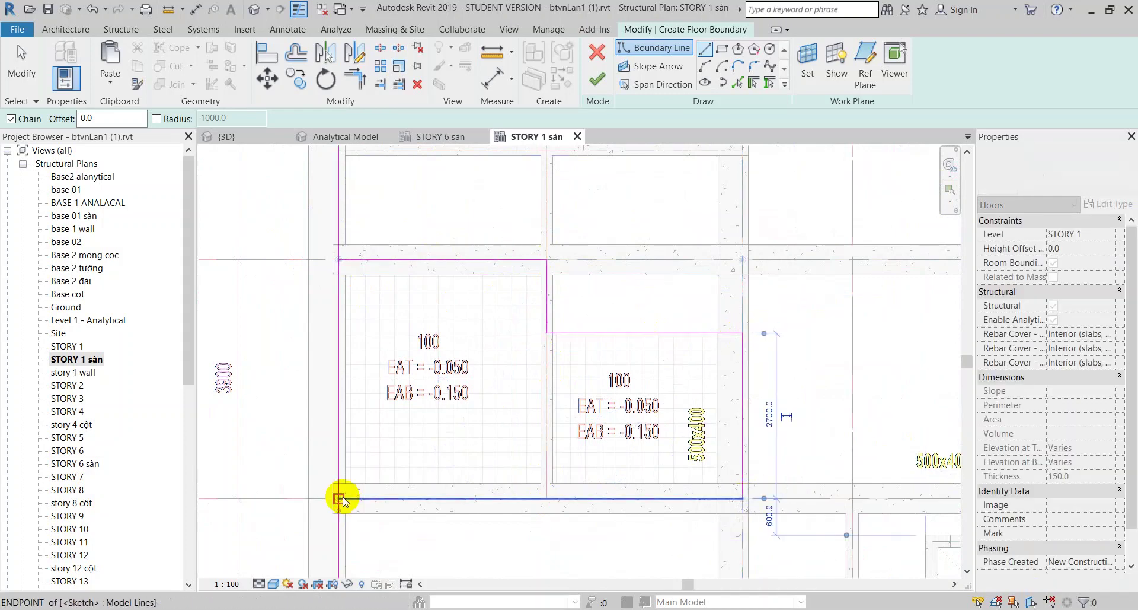
key(Escape)
click(380, 47)
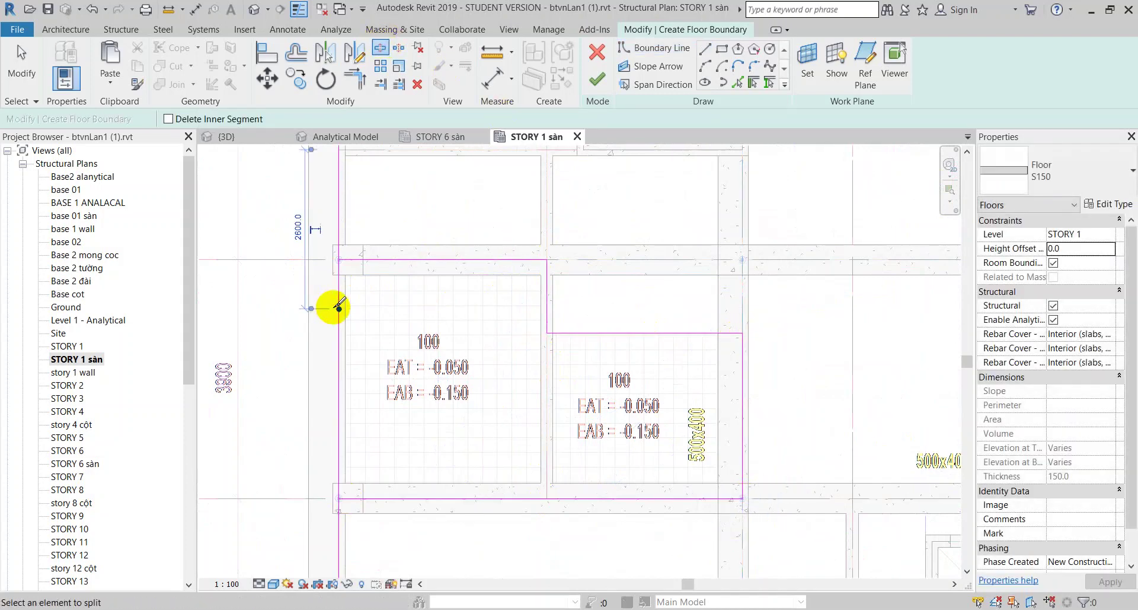
key(t)
key(r)
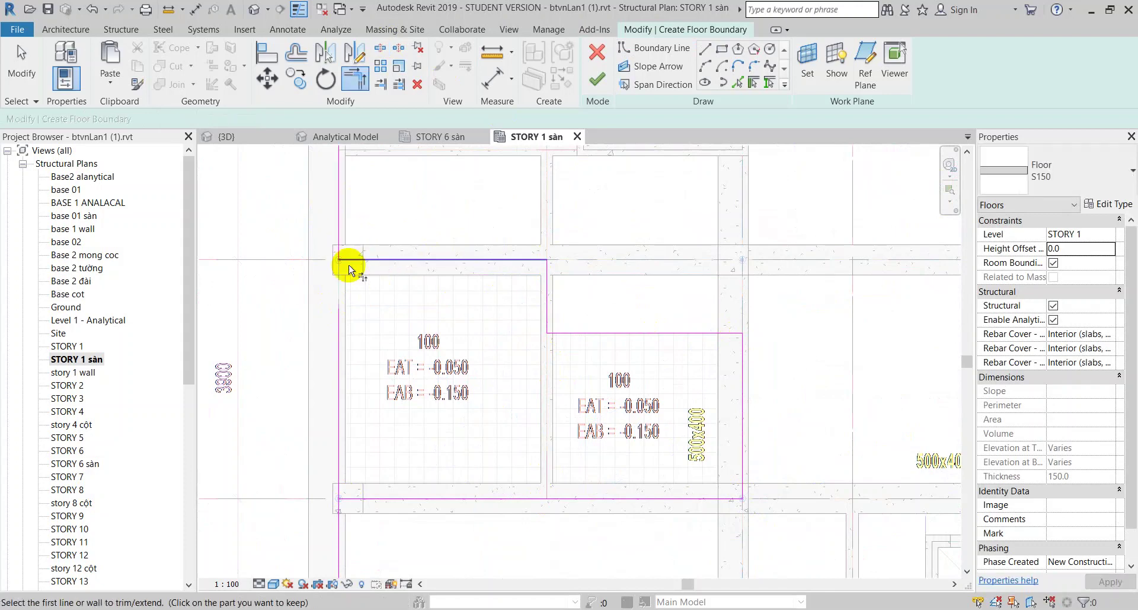
scroll(609, 457, down, 3)
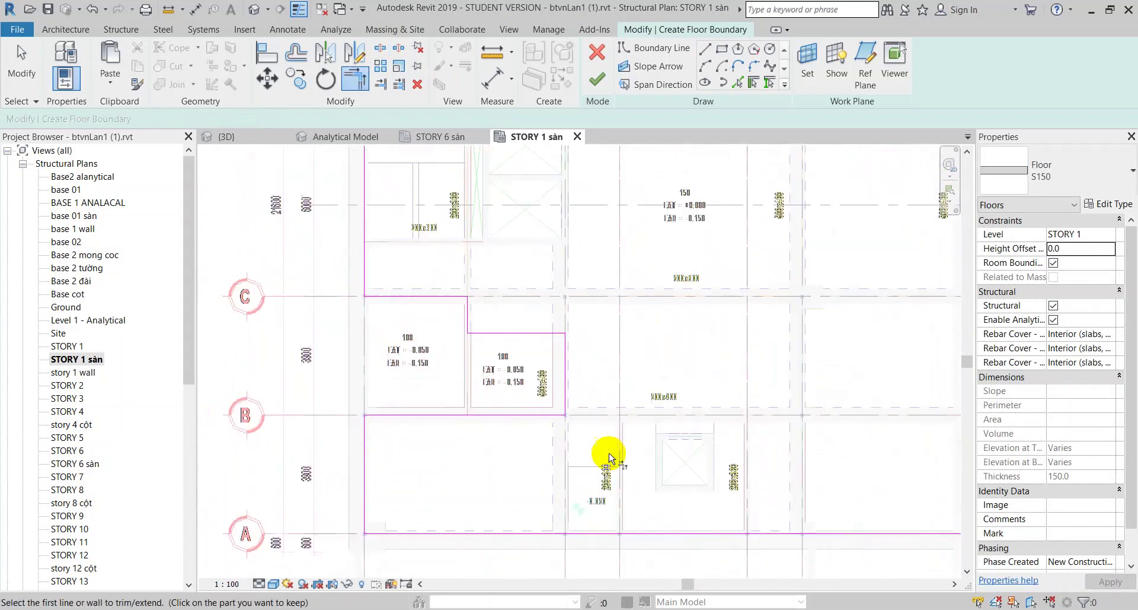
middle_drag(609, 457, 522, 351)
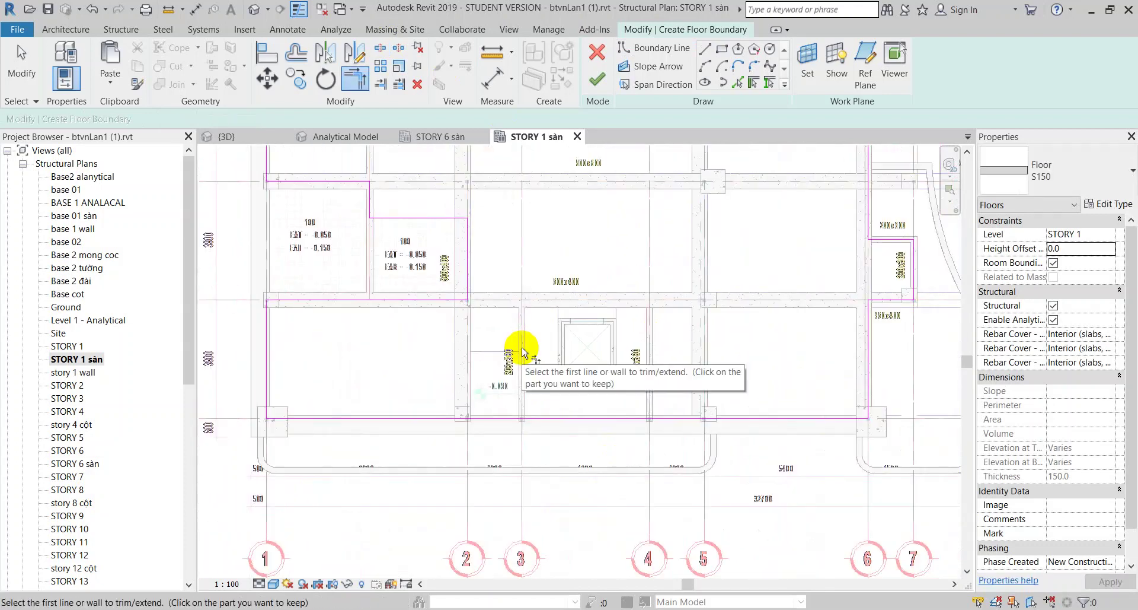
scroll(485, 384, up, 2)
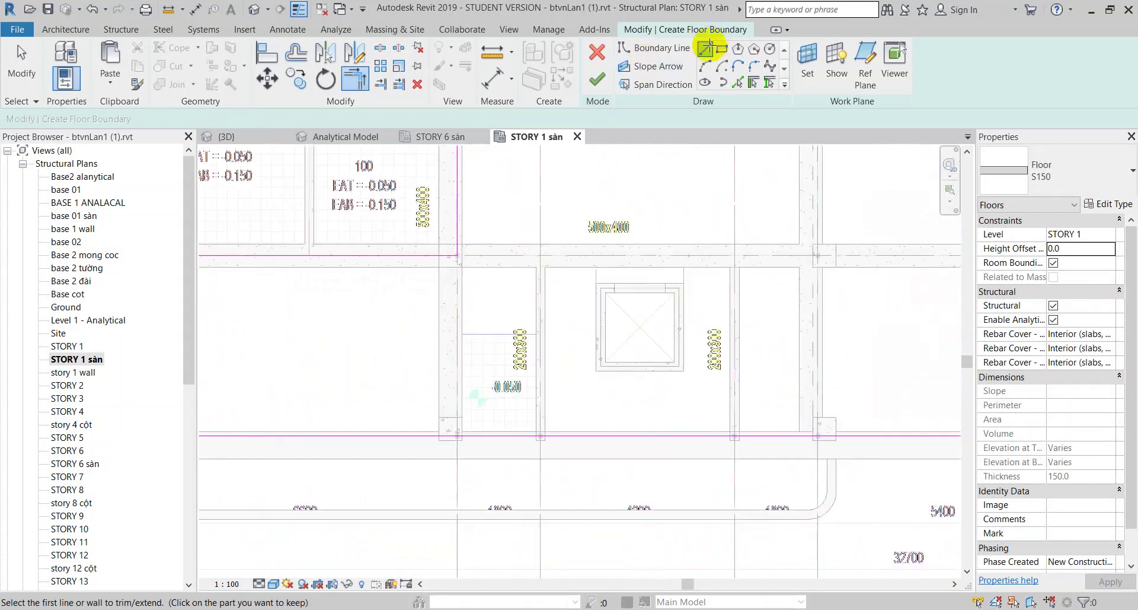
key(Escape)
scroll(630, 279, up, 2)
scroll(613, 267, up, 1)
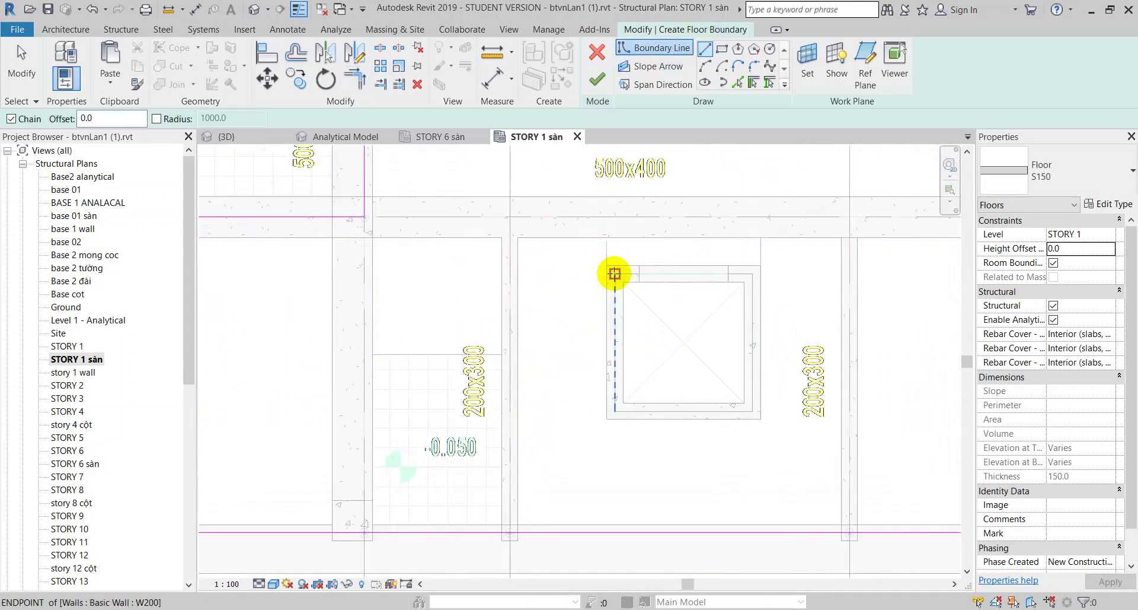
- Sketch a rectangle around the elevator opening and a small loop from the lower wall to the beam
click(721, 48)
click(614, 273)
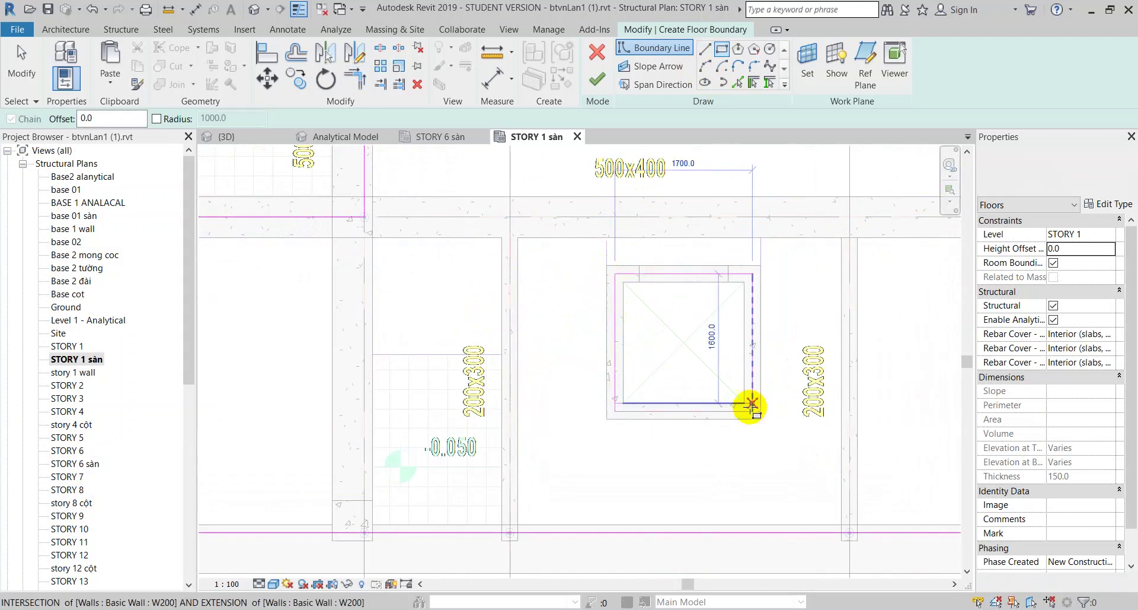
click(753, 410)
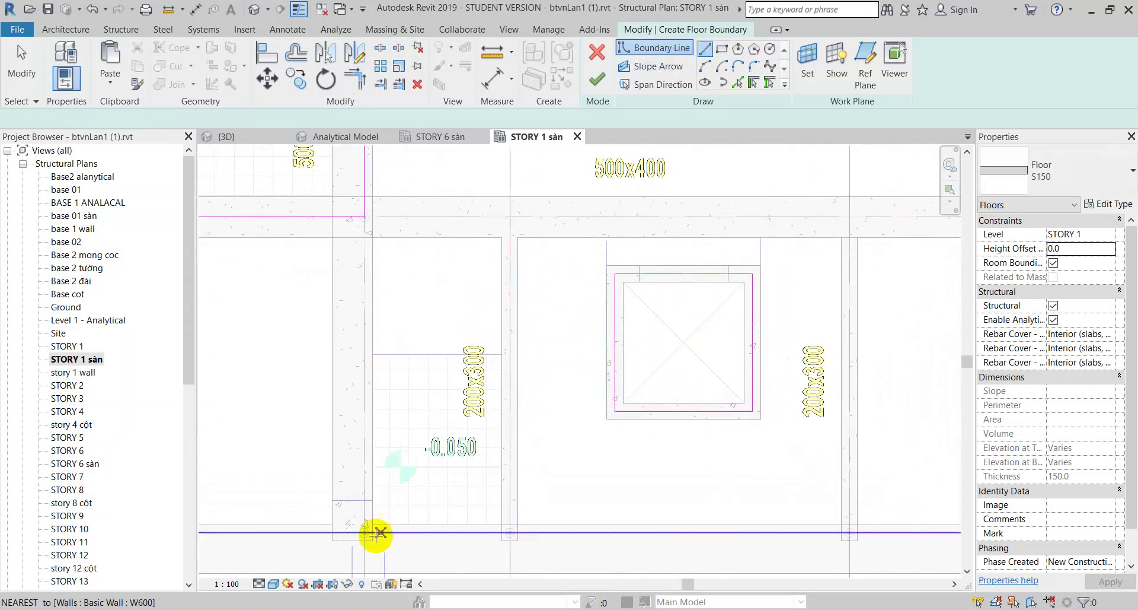
click(364, 533)
click(364, 354)
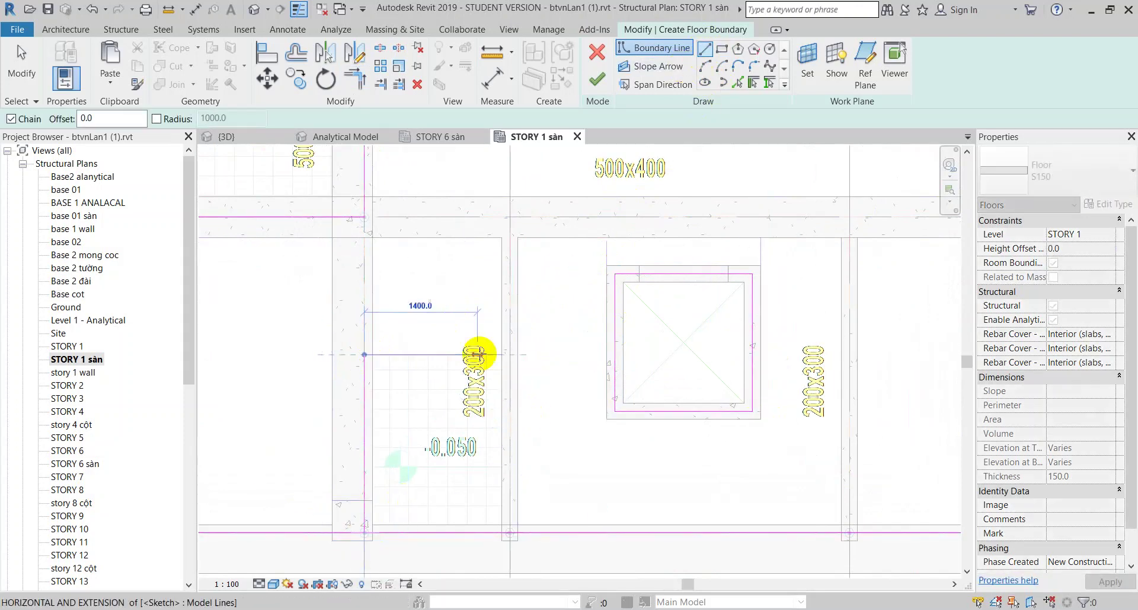
click(509, 354)
click(509, 532)
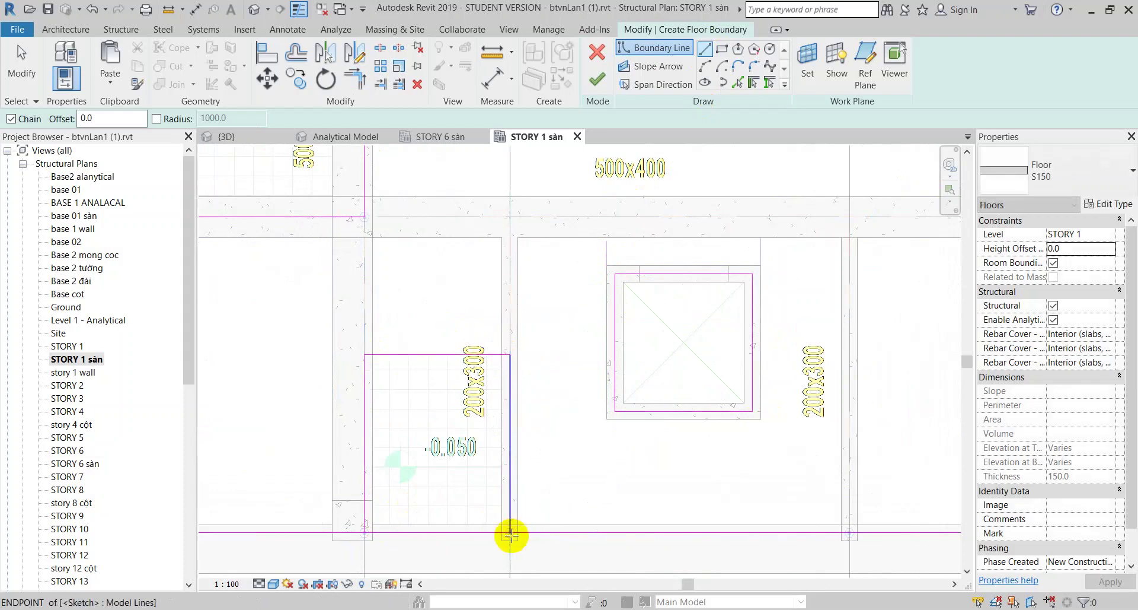
scroll(509, 532, down, 3)
scroll(516, 416, up, 2)
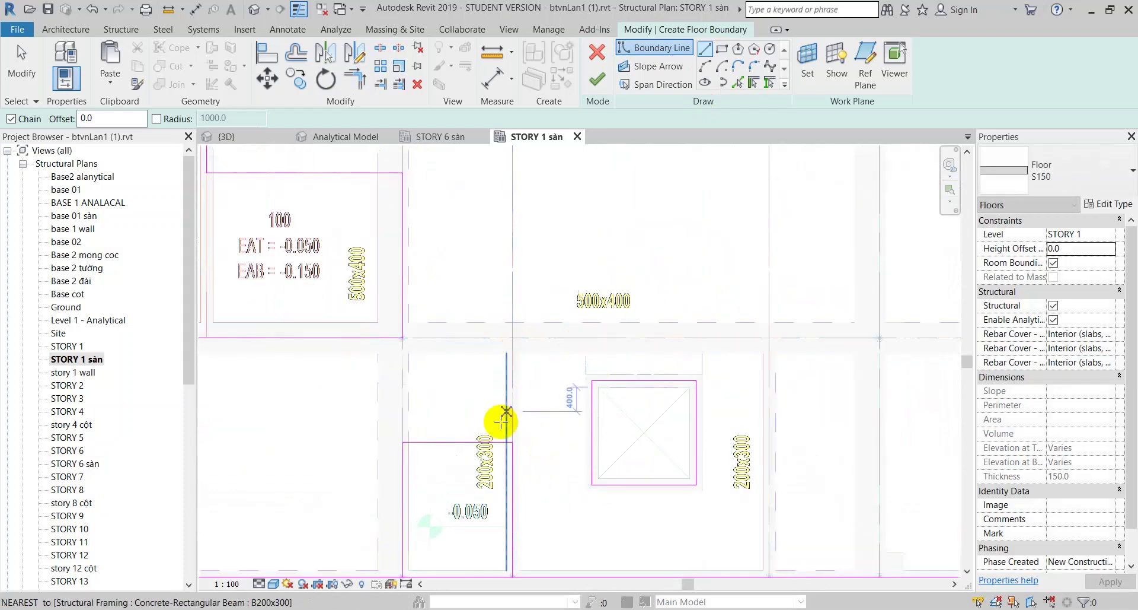
- Draw a boundary line along the beam to grid B and join the vertical line to it
click(511, 337)
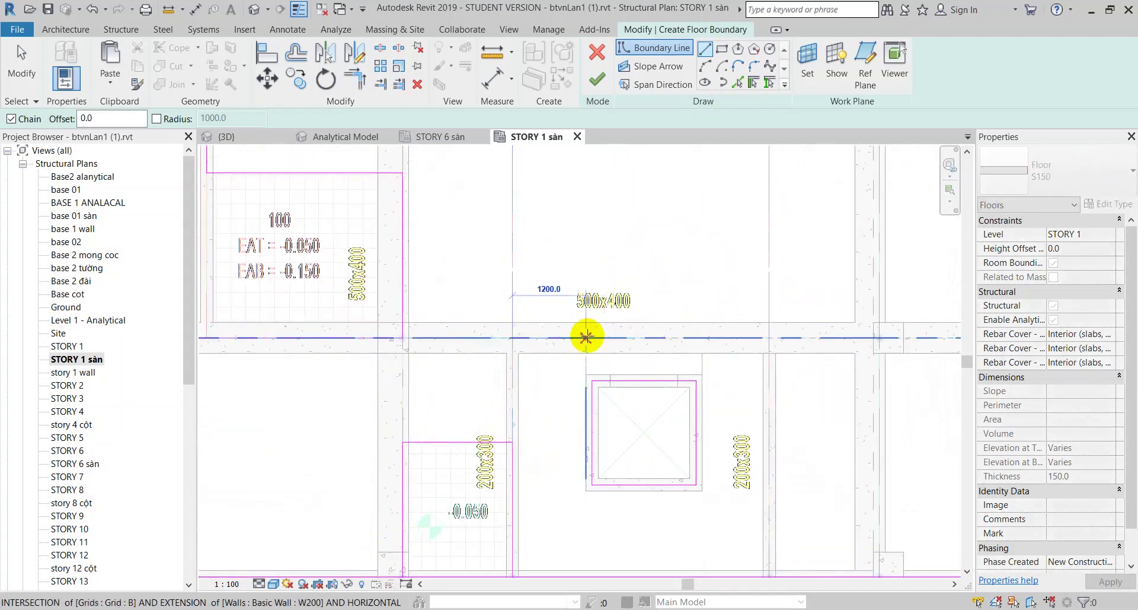
click(768, 337)
key(Escape)
key(Escape)
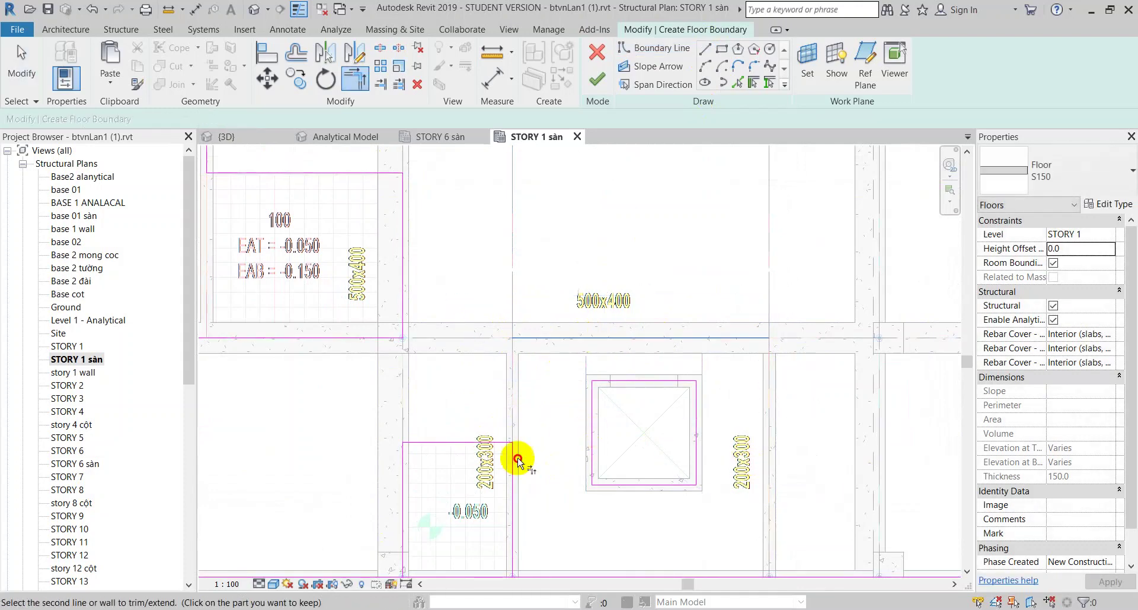
click(512, 427)
click(507, 444)
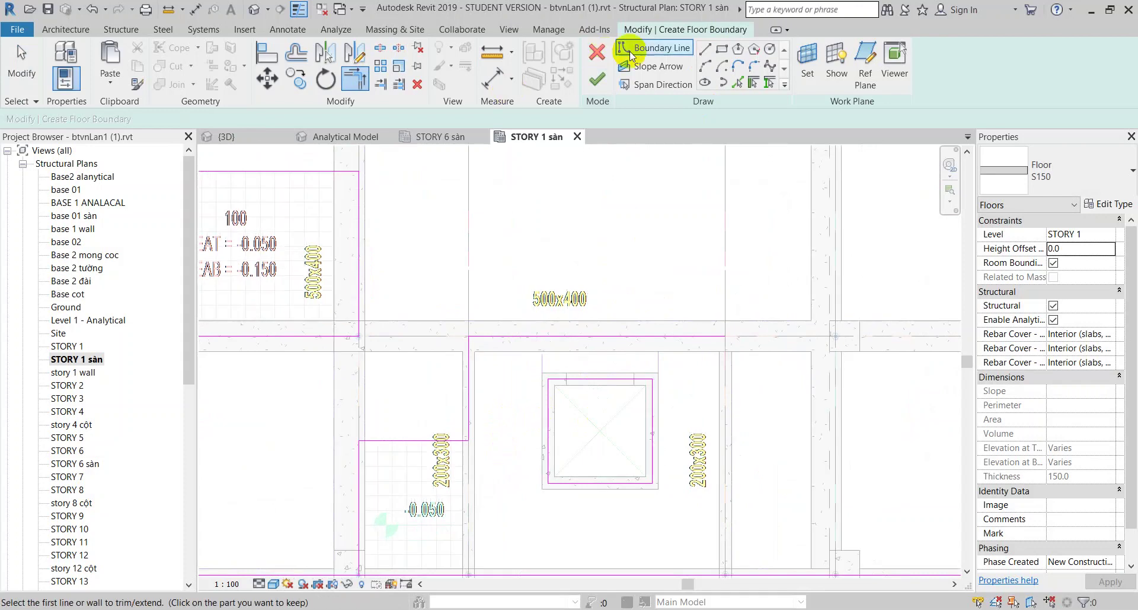
- Draw boundary lines stepping around the shaft top along the beam edge
click(703, 47)
scroll(549, 356, up, 3)
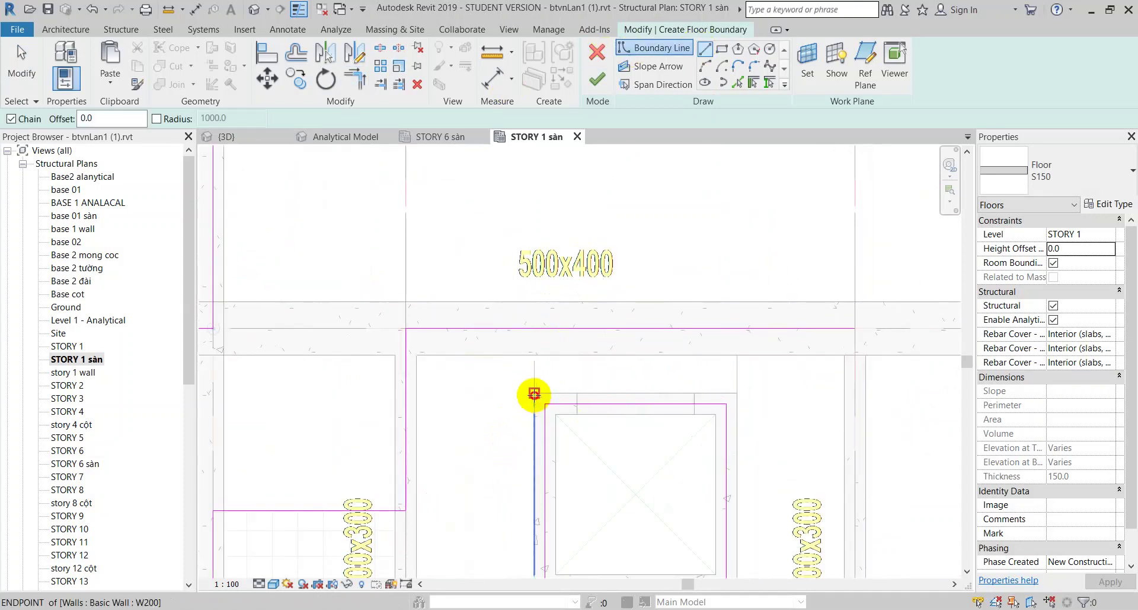
click(534, 328)
click(534, 393)
click(737, 393)
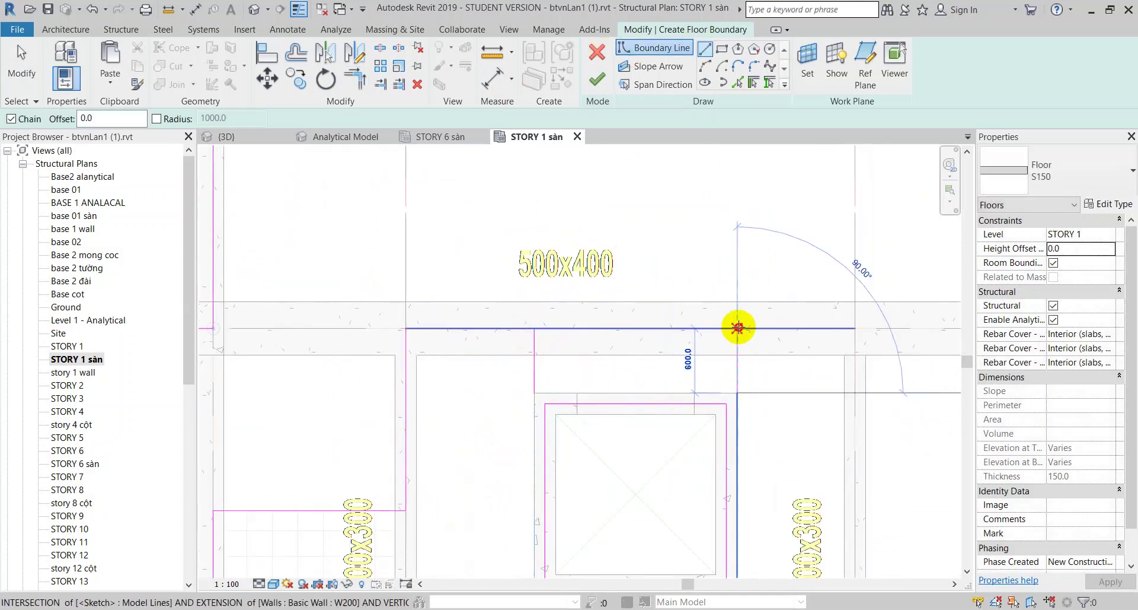
click(737, 327)
key(Escape)
key(Escape)
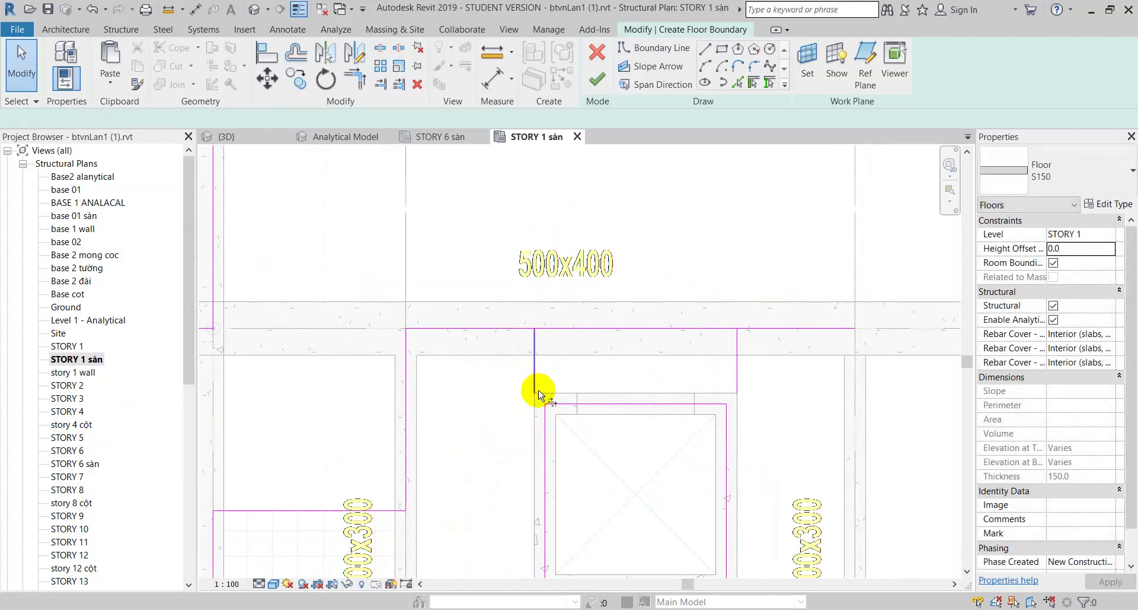
- Trim the lower and upper shaft boundary lines to a corner and check the three sketch lines
click(607, 405)
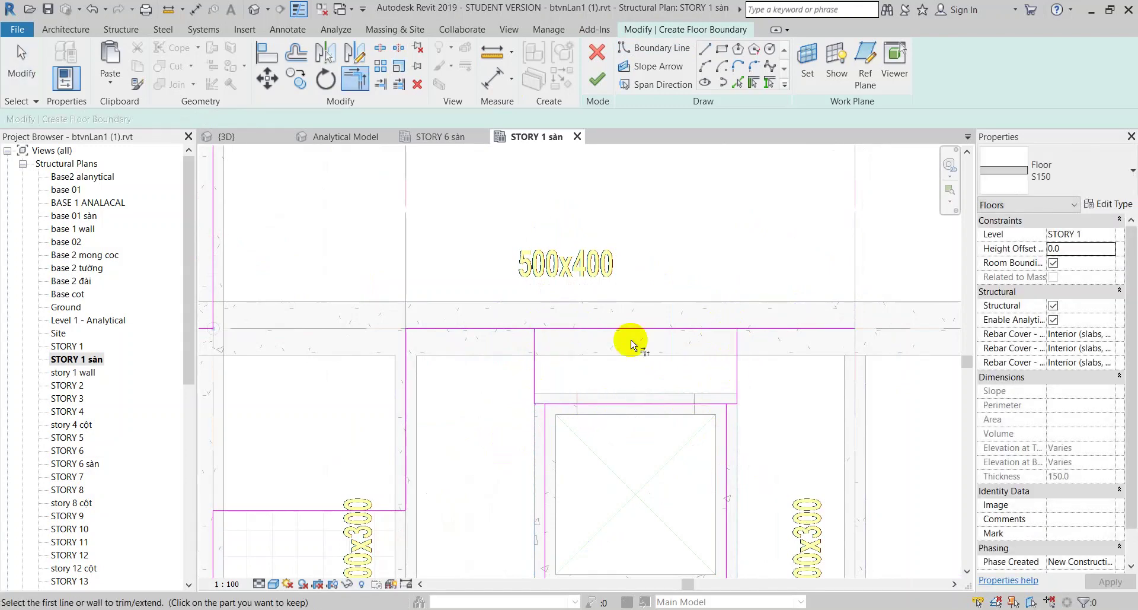
scroll(633, 345, down, 2)
key(t)
key(r)
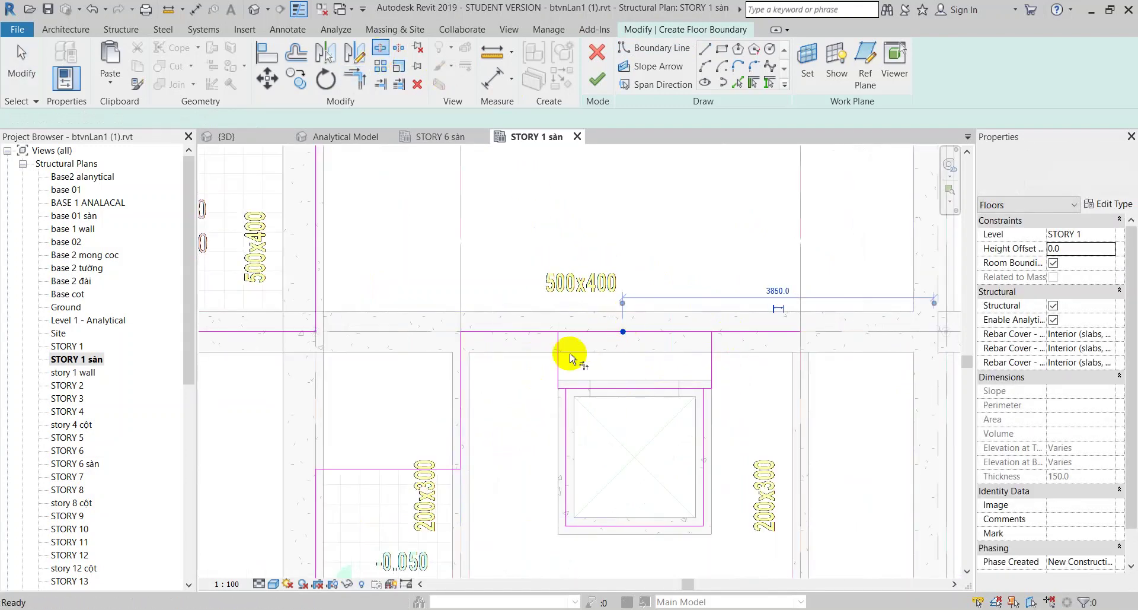
click(548, 340)
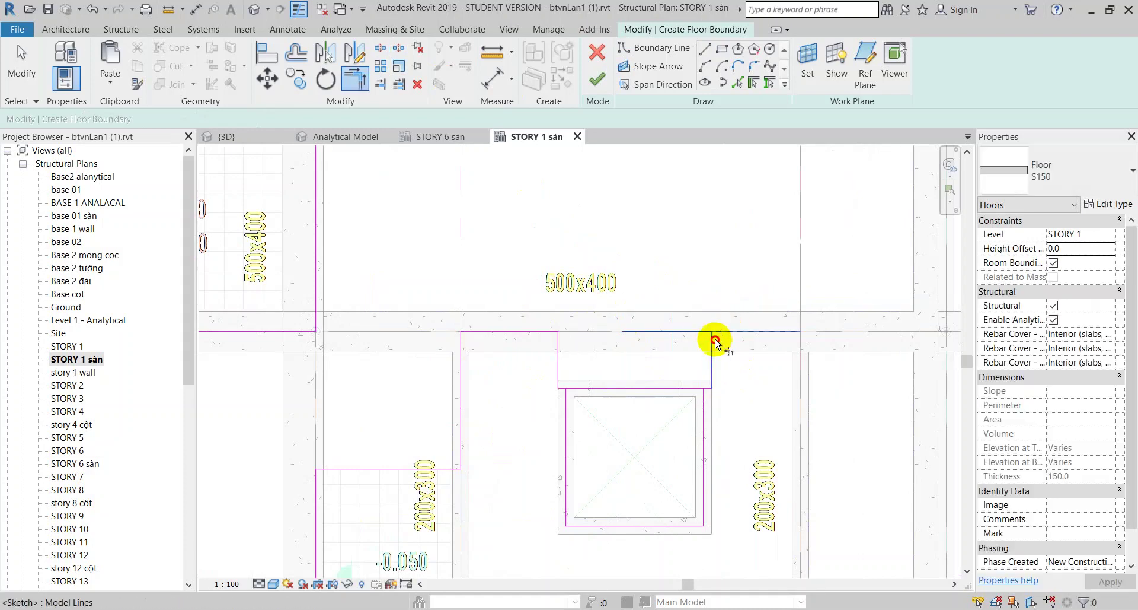
key(Escape)
click(566, 516)
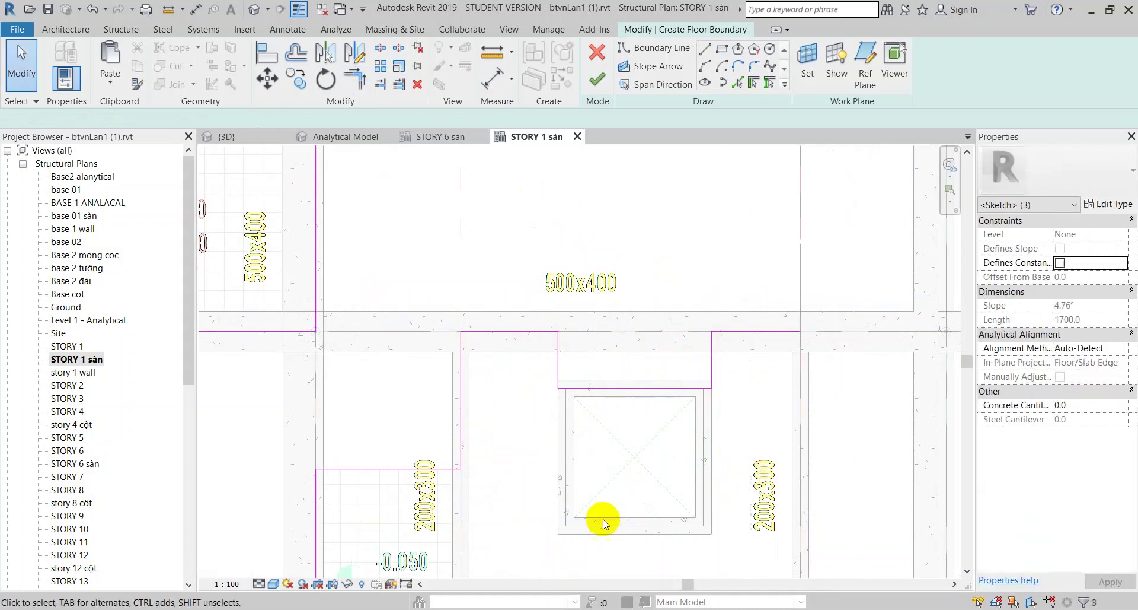
mouse_move(682, 513)
middle_down()
mouse_move(541, 477)
mouse_move(632, 384)
middle_up()
scroll(541, 477, down, 2)
key(Escape)
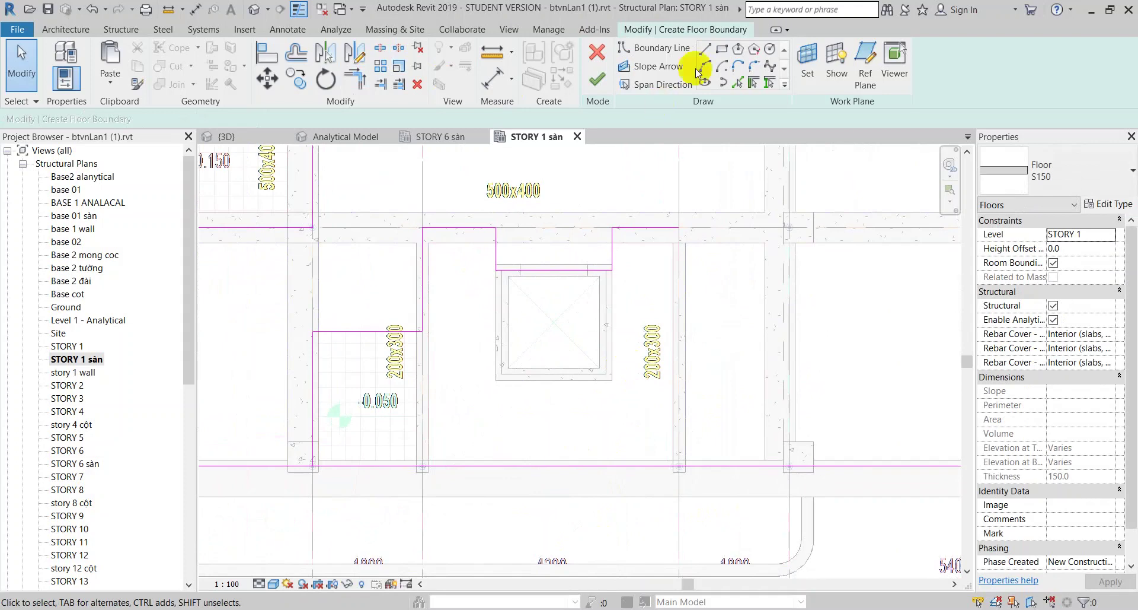
- Draw a vertical boundary line right of the shaft from the upper beam to the lower beam
click(705, 50)
click(680, 227)
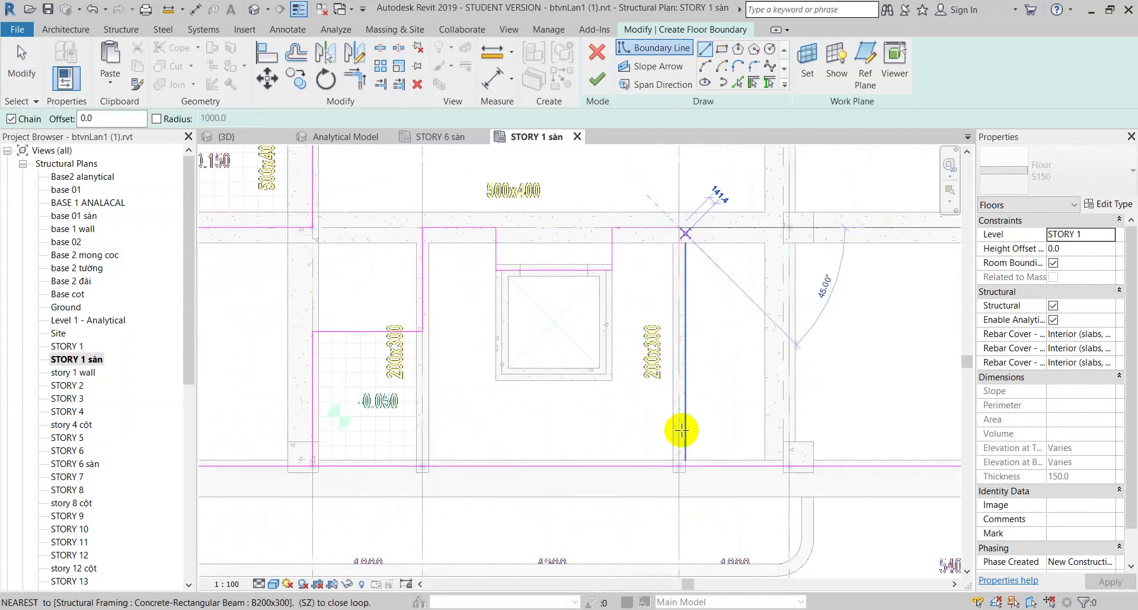
click(677, 466)
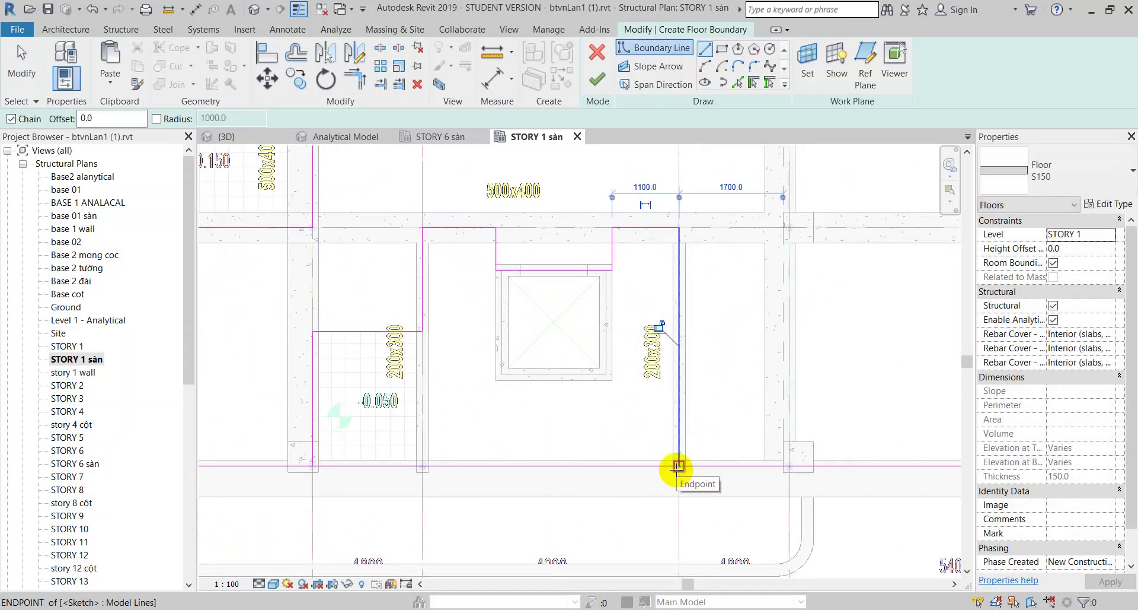
key(Escape)
key(Escape)
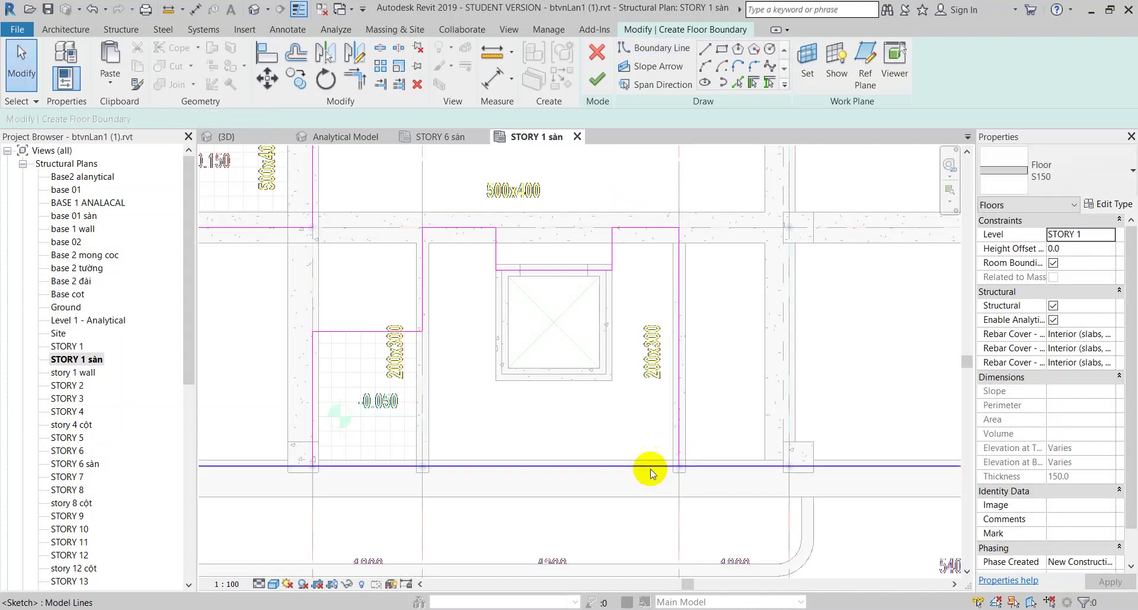
- Trim the bottom boundary line and the new vertical line into a corner, then zoom out
click(382, 48)
click(472, 466)
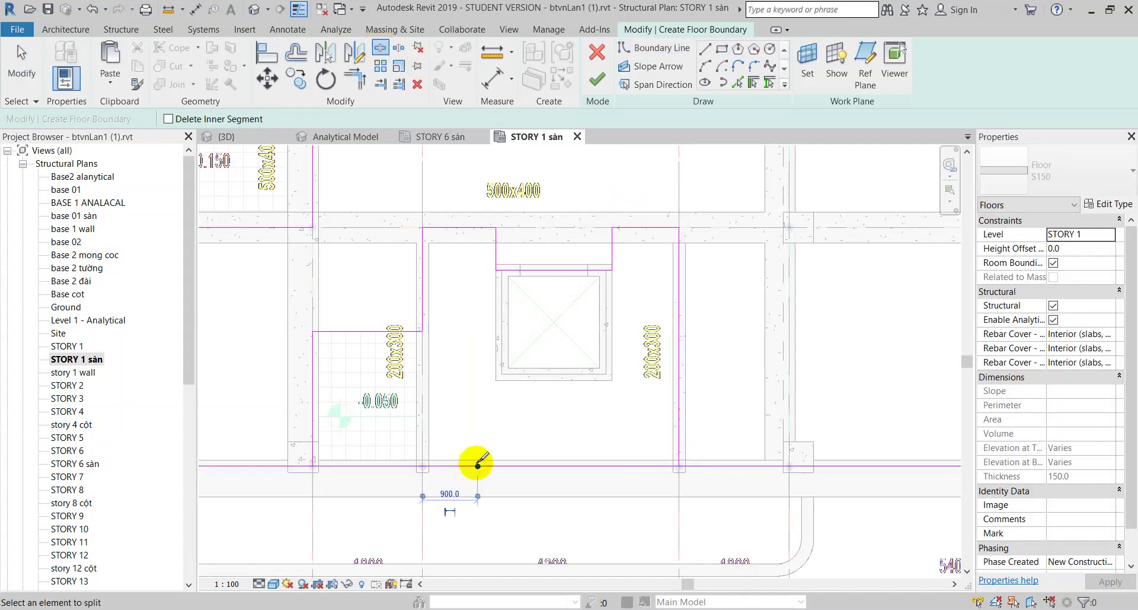
key(t)
key(r)
click(310, 454)
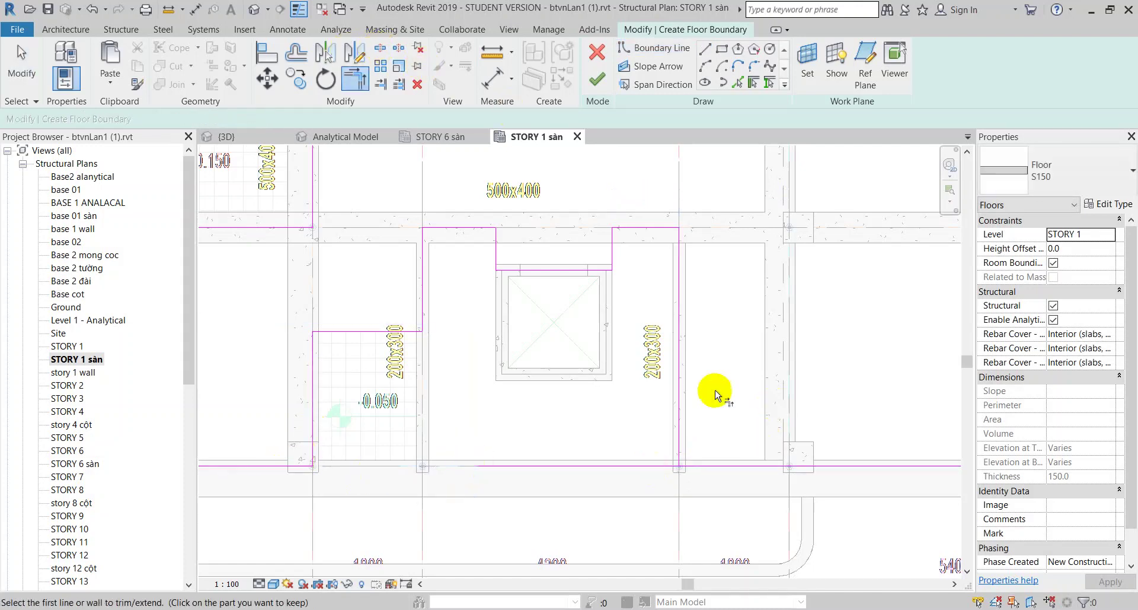
click(714, 467)
scroll(694, 457, down, 2)
scroll(753, 400, down, 2)
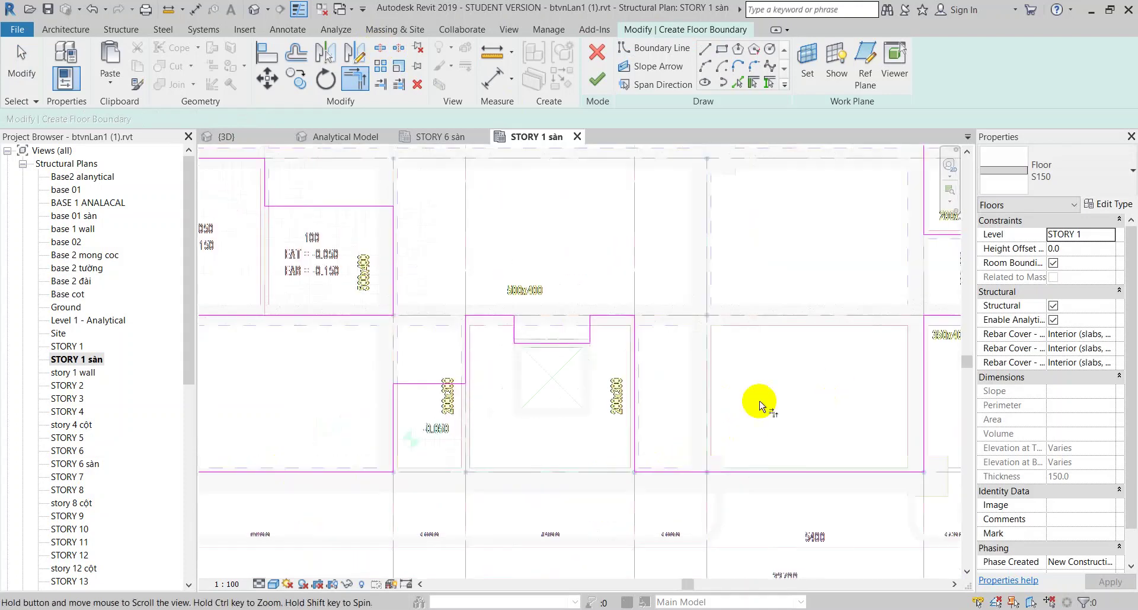
scroll(741, 409, down, 2)
scroll(741, 409, down, 1)
ctrl+scroll(753, 379, up, 2)
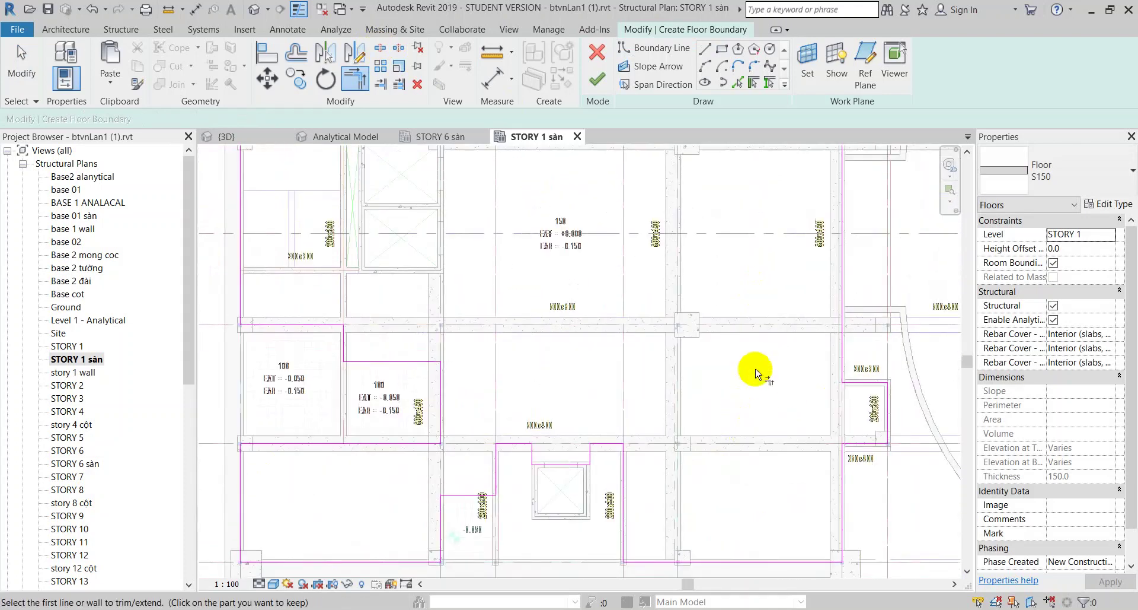
ctrl+scroll(737, 452, up, 2)
ctrl+scroll(722, 297, up, 1)
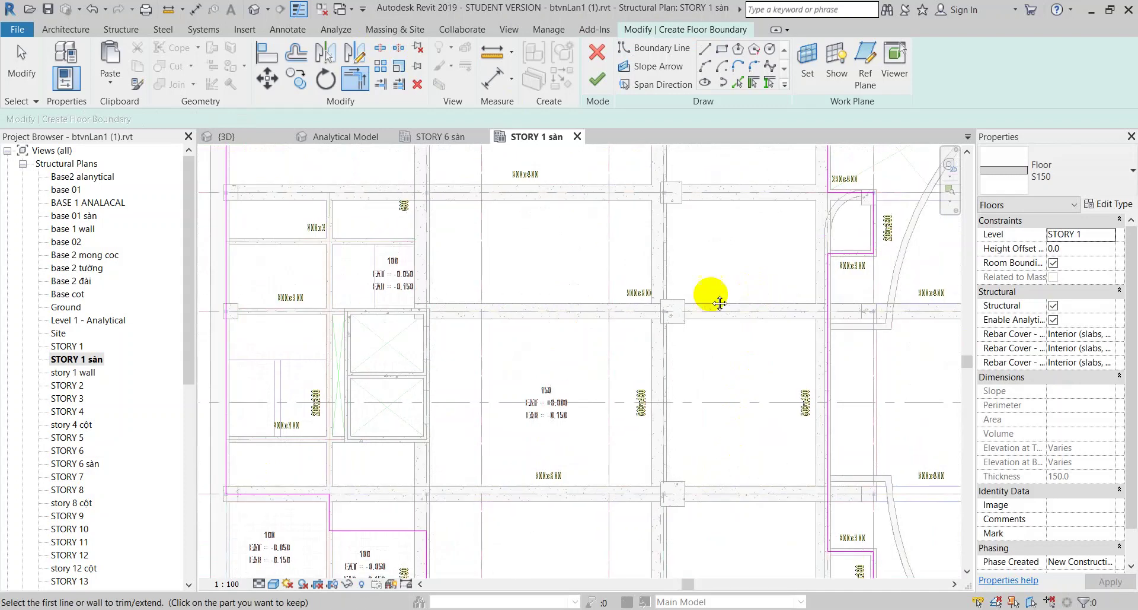
ctrl+scroll(708, 437, up, 2)
scroll(708, 439, up, 2)
scroll(581, 311, up, 2)
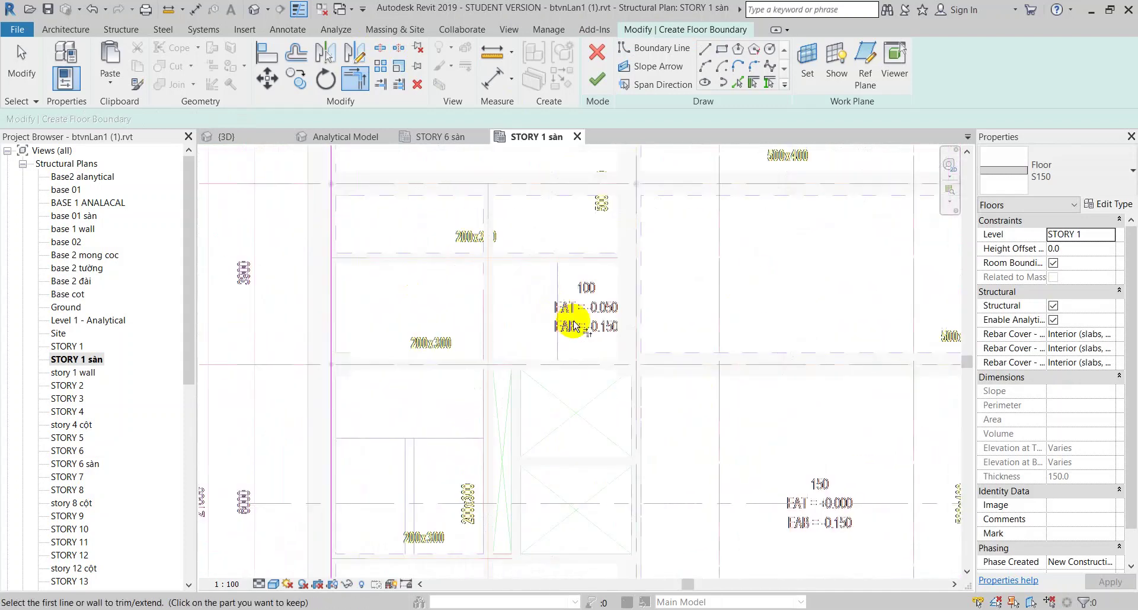
scroll(603, 309, up, 1)
click(721, 48)
- Complete the rectangular boundary sketch at the beam
scroll(500, 386, up, 2)
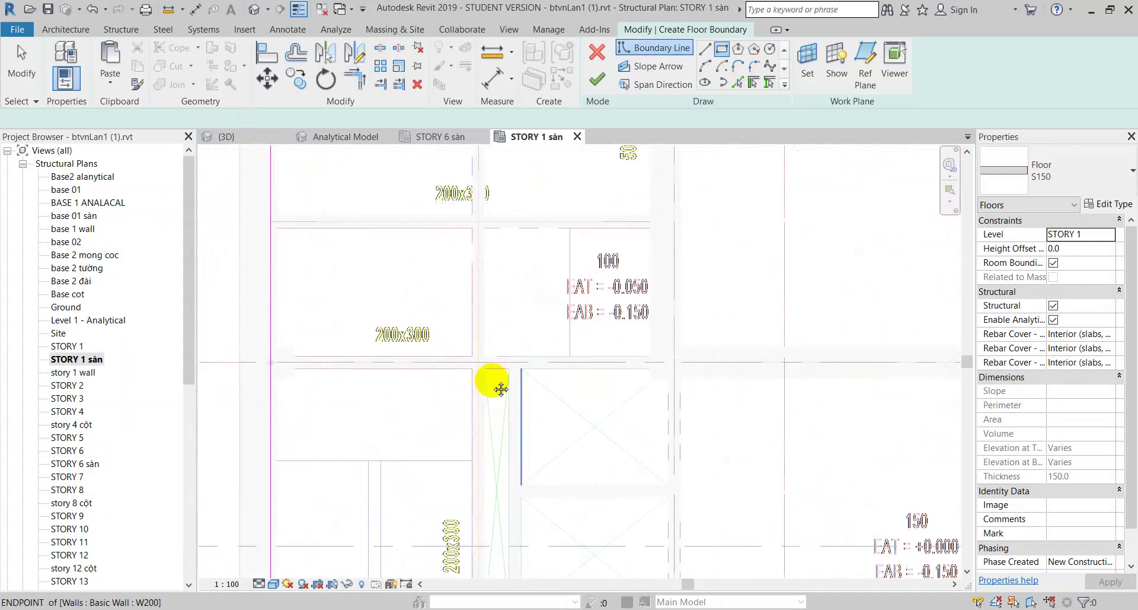
scroll(549, 285, up, 2)
scroll(682, 274, up, 2)
click(682, 274)
scroll(750, 450, down, 2)
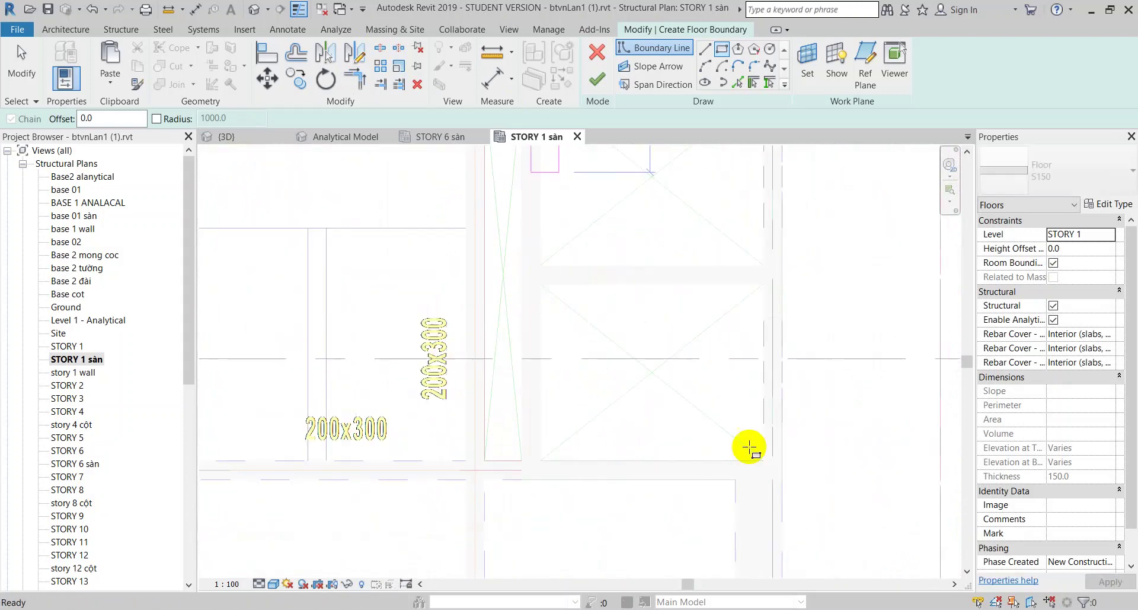
scroll(741, 439, up, 1)
scroll(724, 457, down, 1)
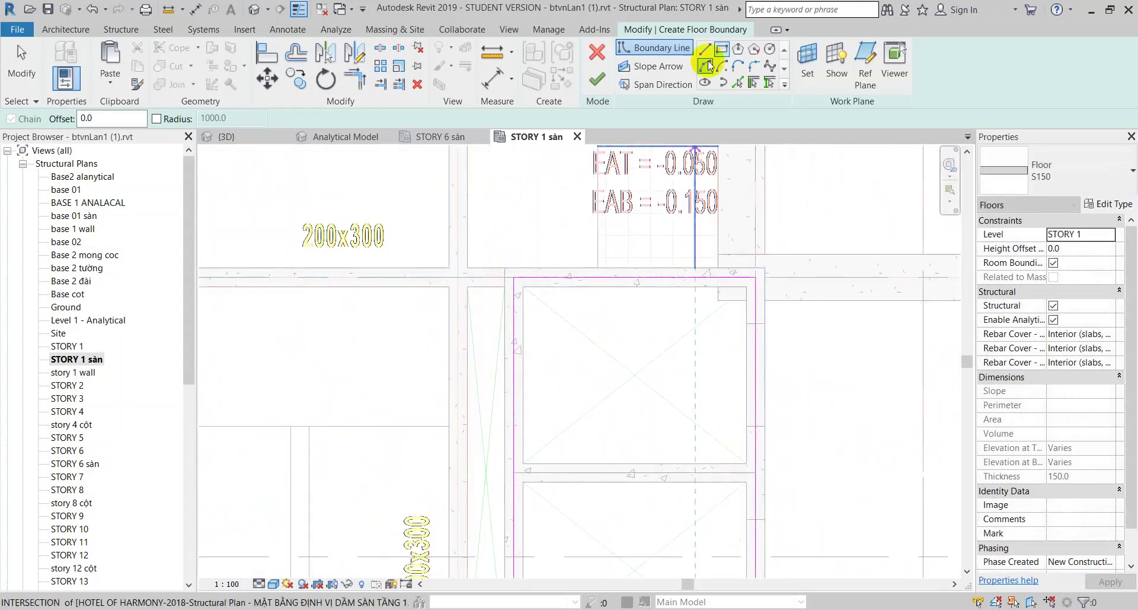
- Draw boundary lines along the beam edge and down to the lower beam above the opening
click(705, 49)
click(597, 268)
middle_drag(592, 272, 629, 315)
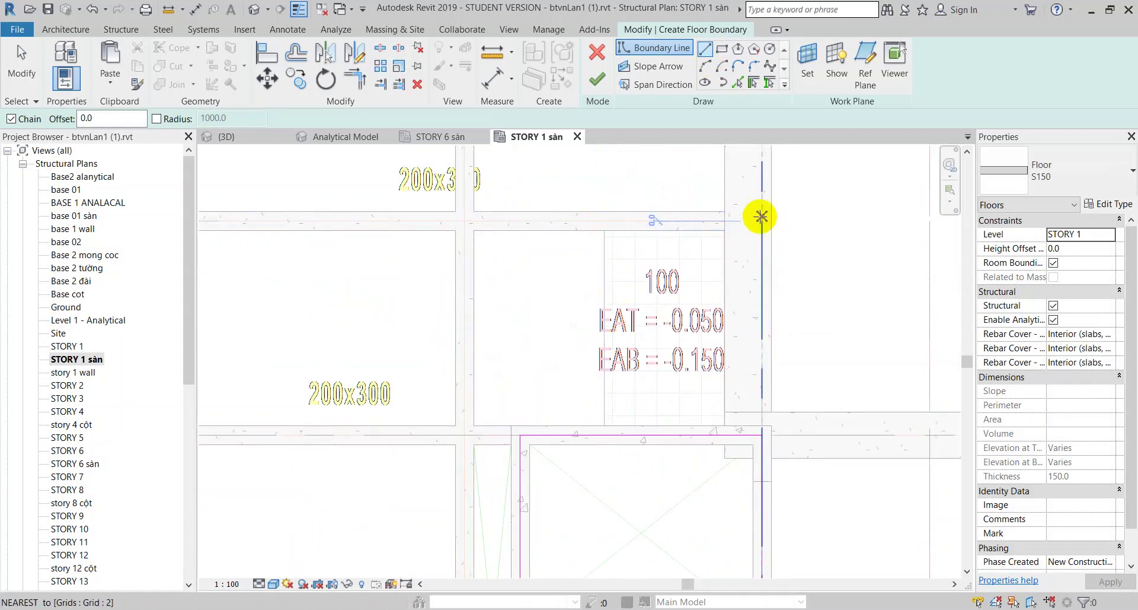
click(762, 217)
click(603, 221)
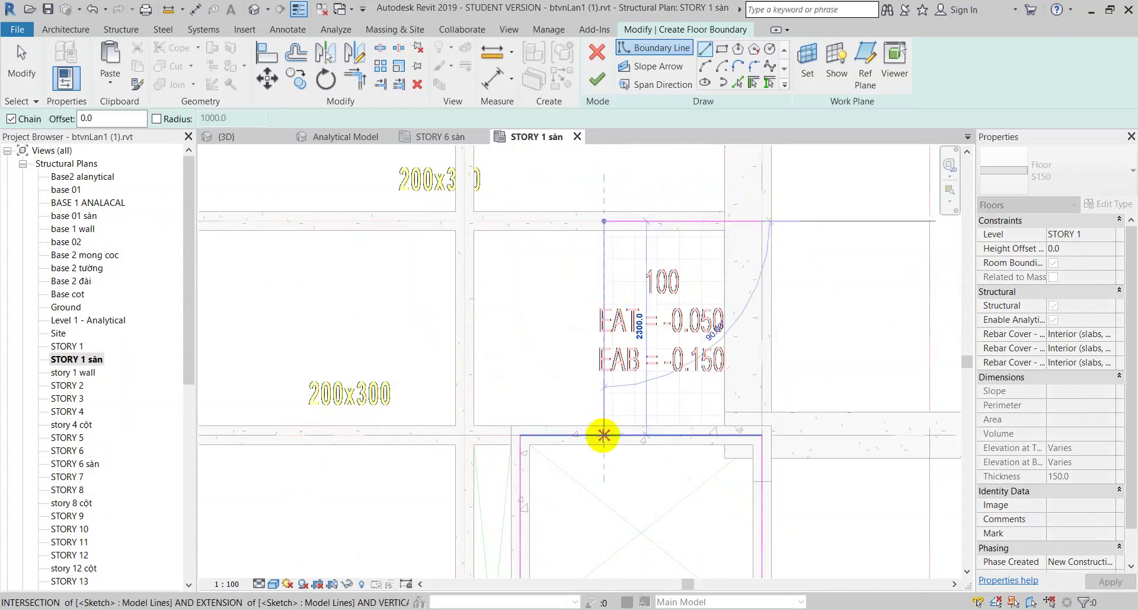
click(603, 434)
key(Escape)
key(Escape)
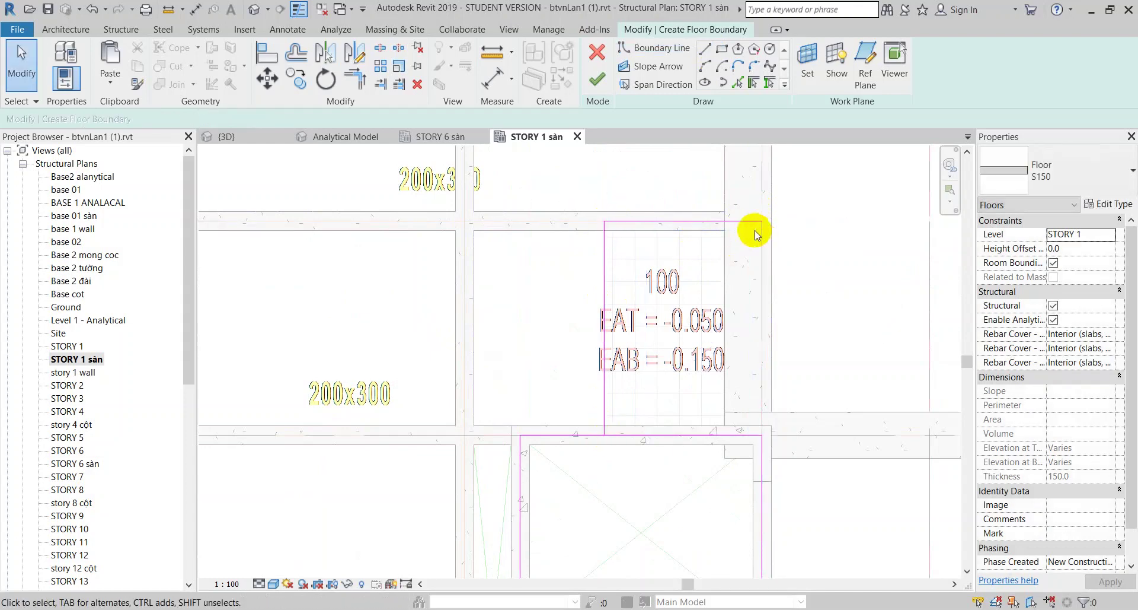
- Trim the left vertical line to the bottom line and extend the right one to the top line
key(t)
key(r)
click(604, 385)
click(559, 436)
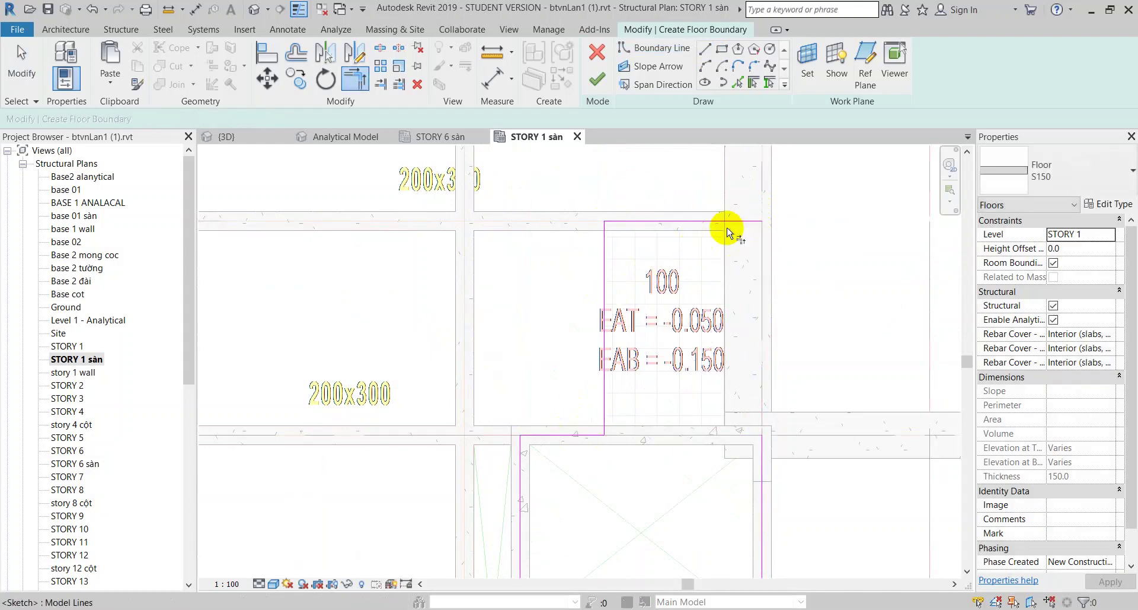
click(729, 224)
click(763, 490)
scroll(737, 406, down, 2)
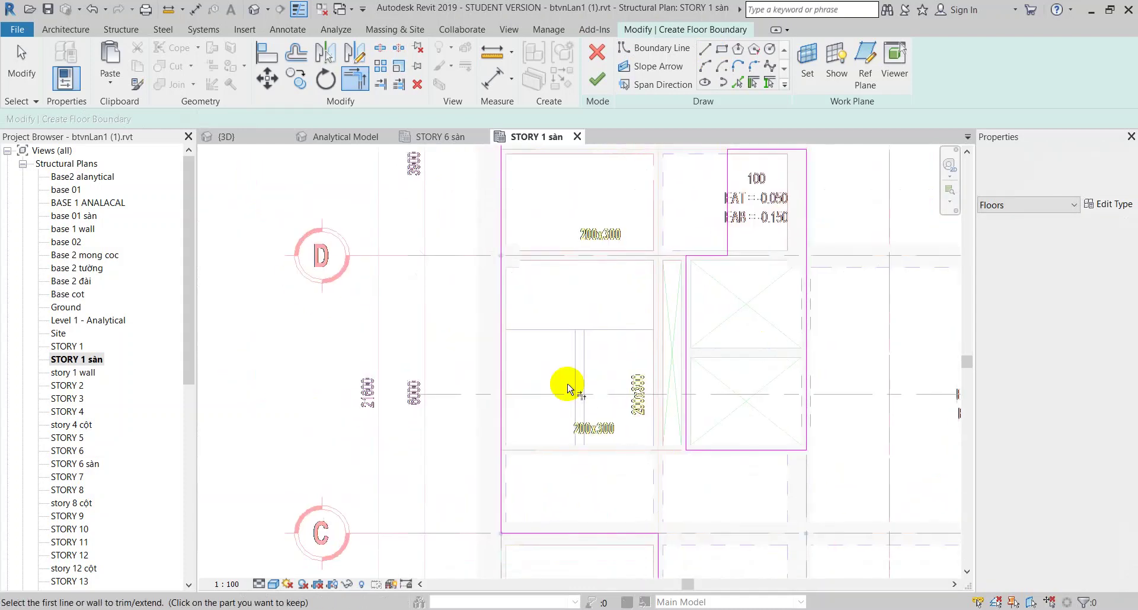
scroll(564, 386, up, 1)
- Draw a closed boundary loop starting from the grid intersection
click(706, 49)
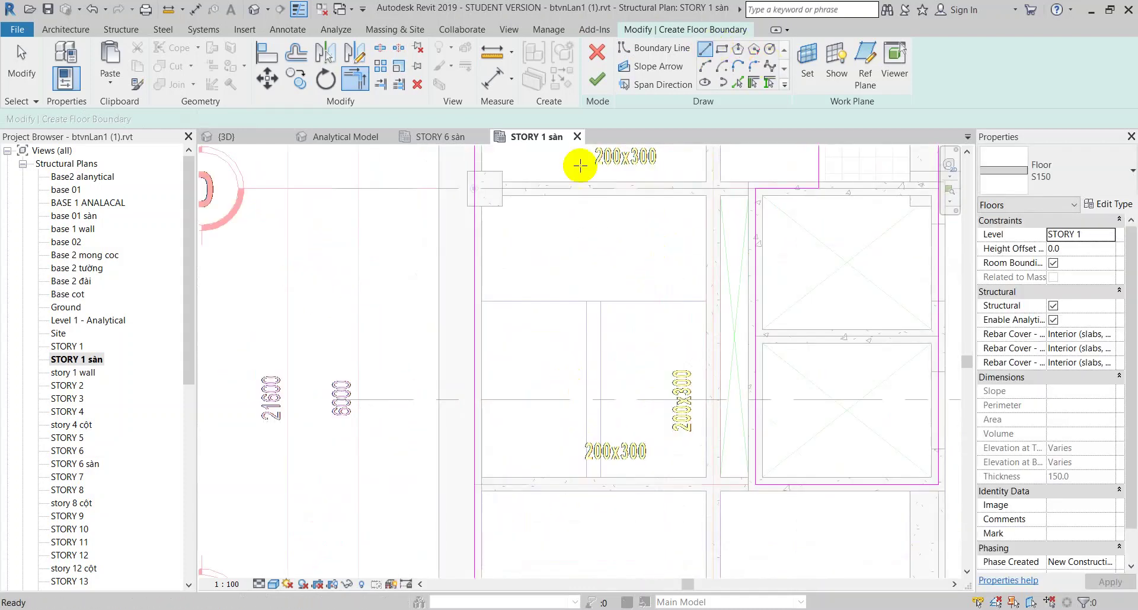
click(479, 184)
click(714, 189)
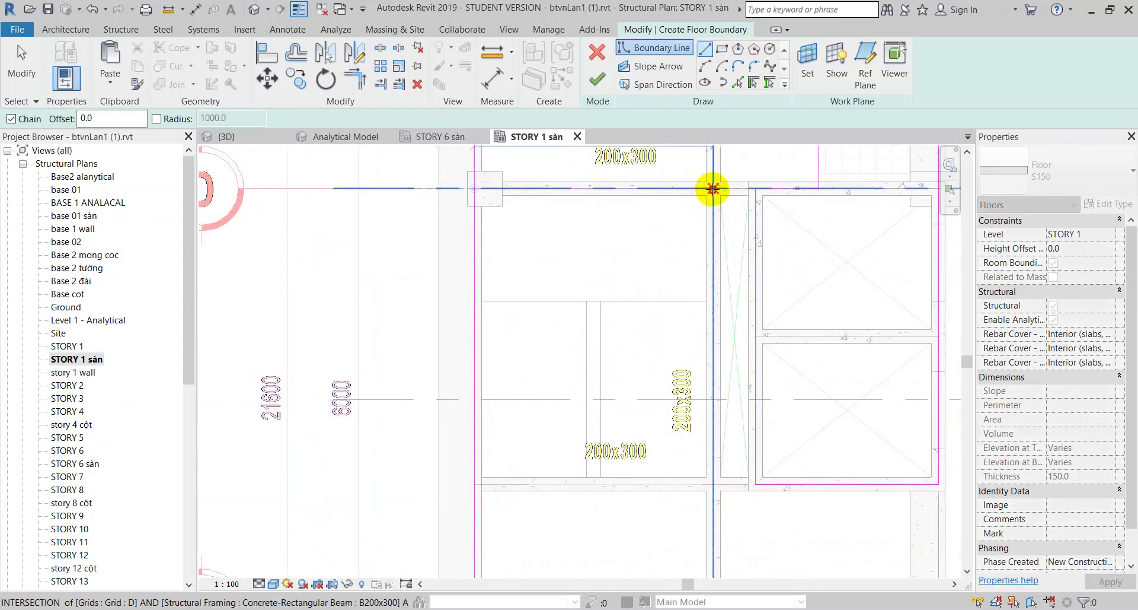
click(714, 484)
click(475, 485)
key(Escape)
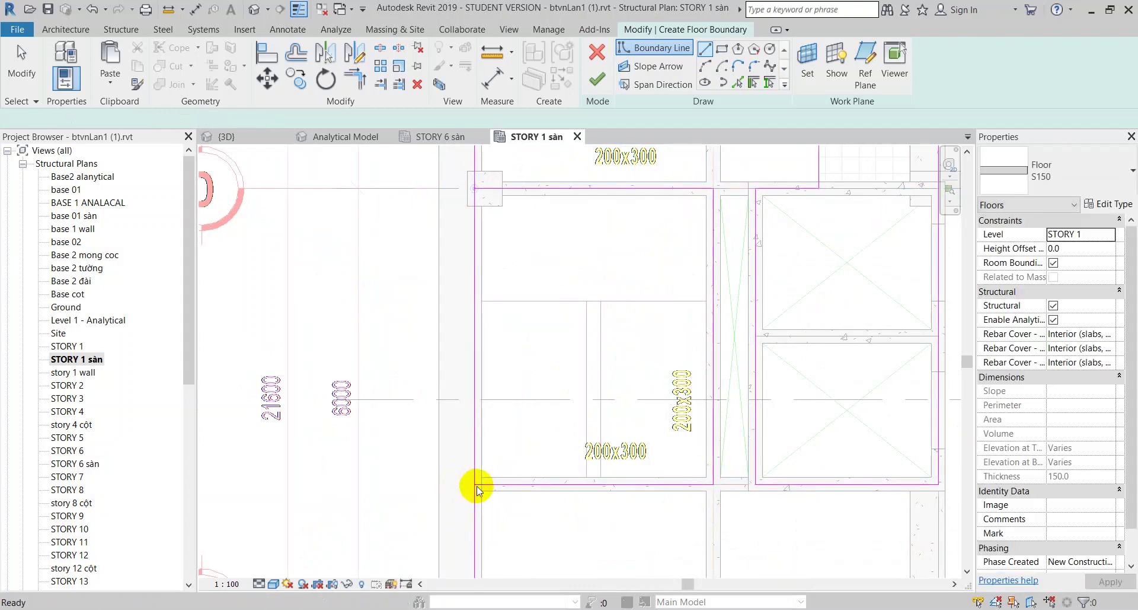
- Finish the sketch to create the S150 slab (363.660 m², 54.549 m³) and reselect it
click(380, 48)
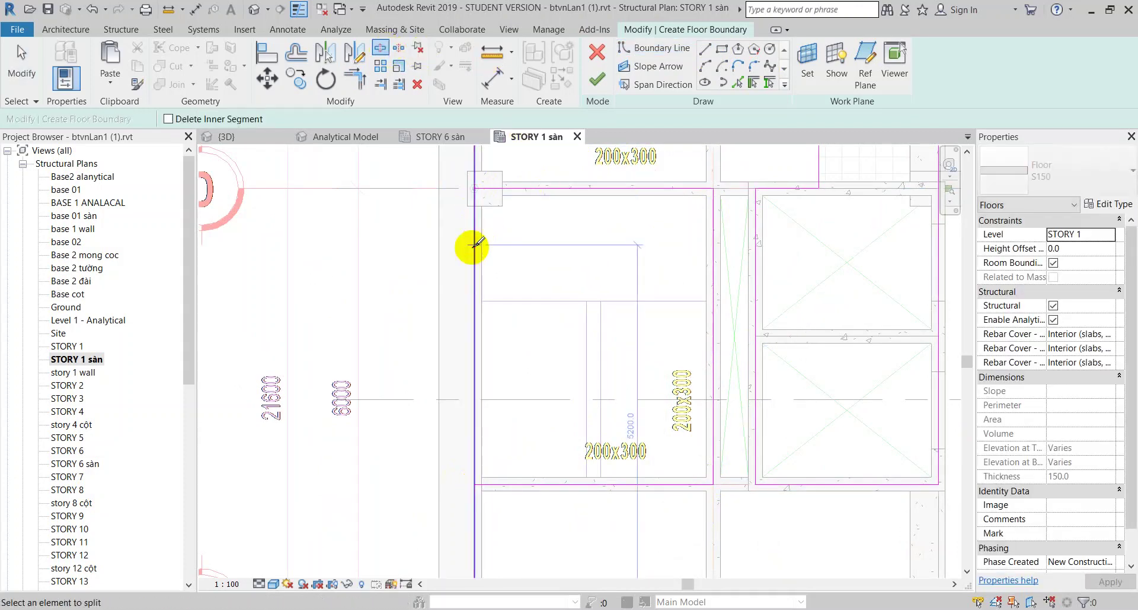
key(t)
key(r)
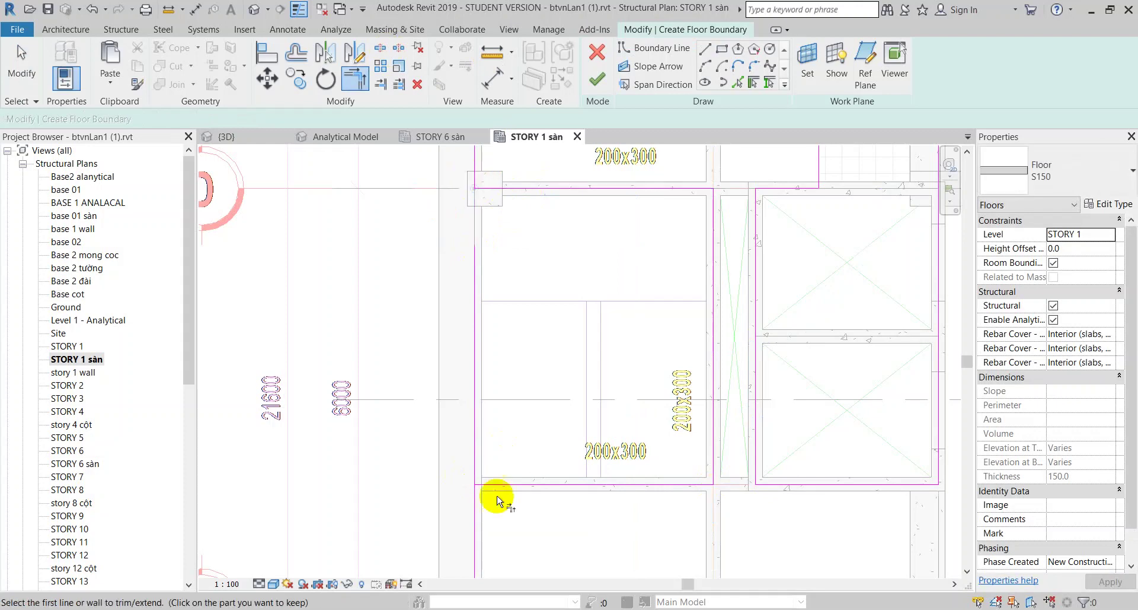
scroll(492, 491, down, 3)
scroll(533, 426, down, 2)
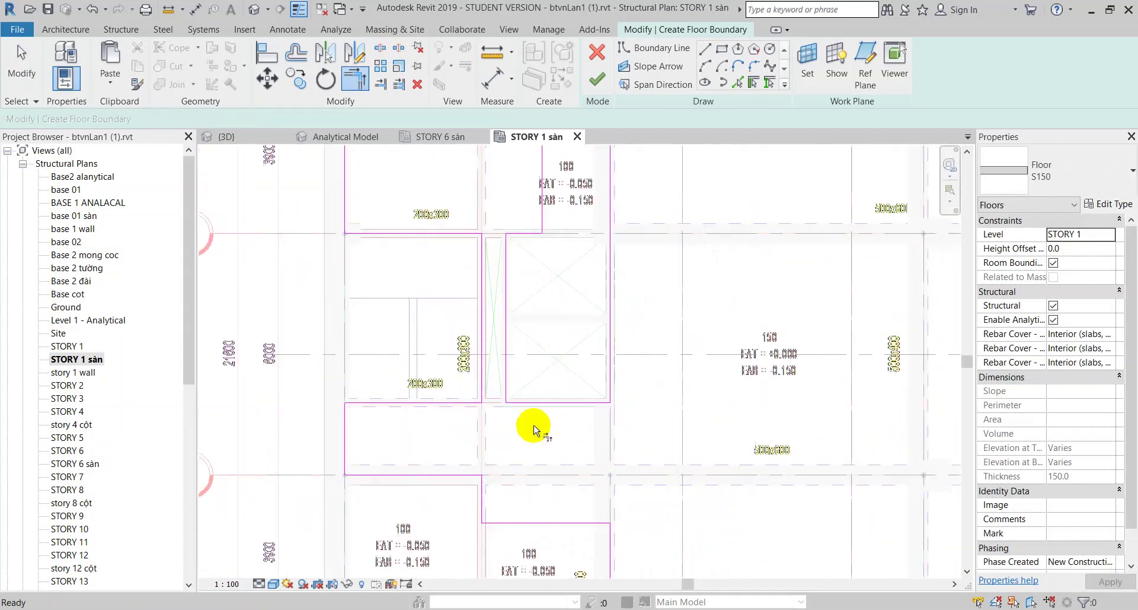
scroll(697, 457, down, 2)
mouse_move(698, 457)
middle_down()
mouse_move(614, 566)
mouse_move(623, 400)
mouse_move(652, 254)
mouse_move(571, 370)
mouse_move(635, 470)
middle_up()
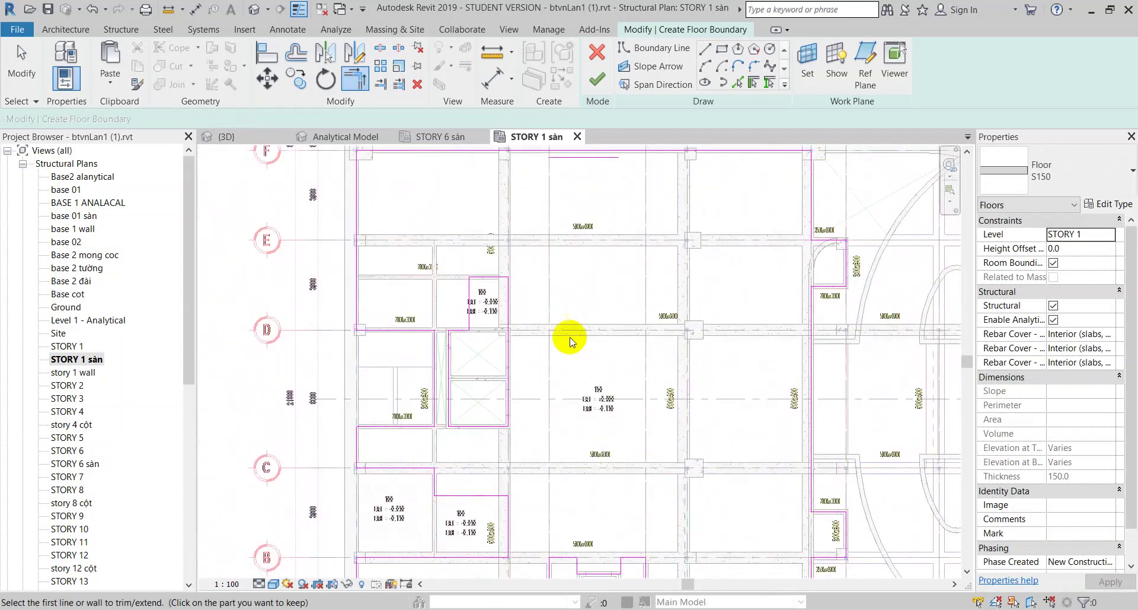
click(597, 78)
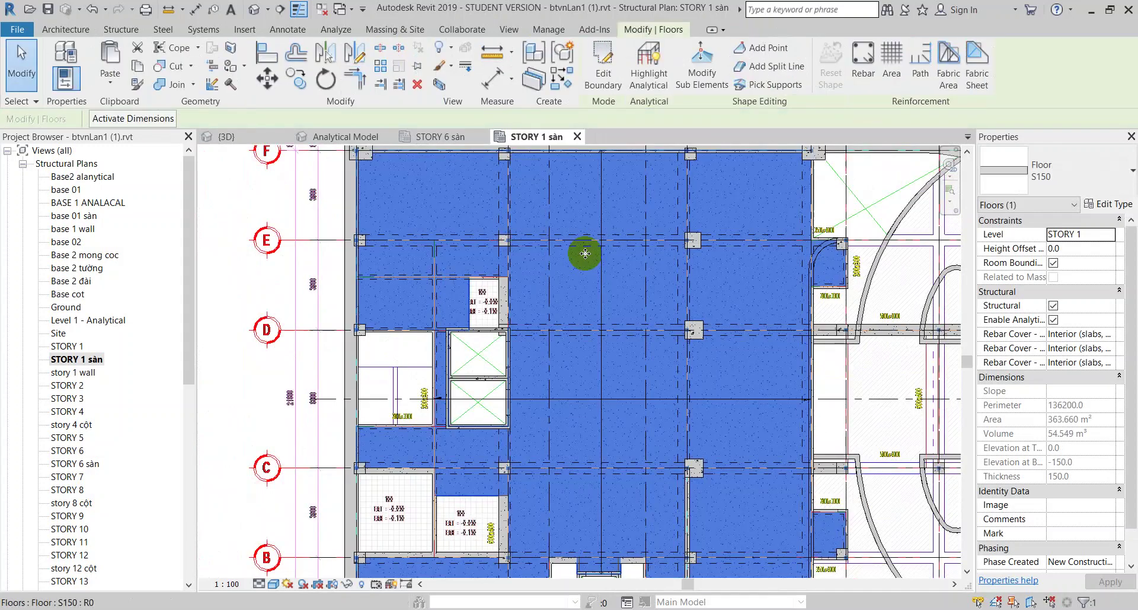
click(585, 254)
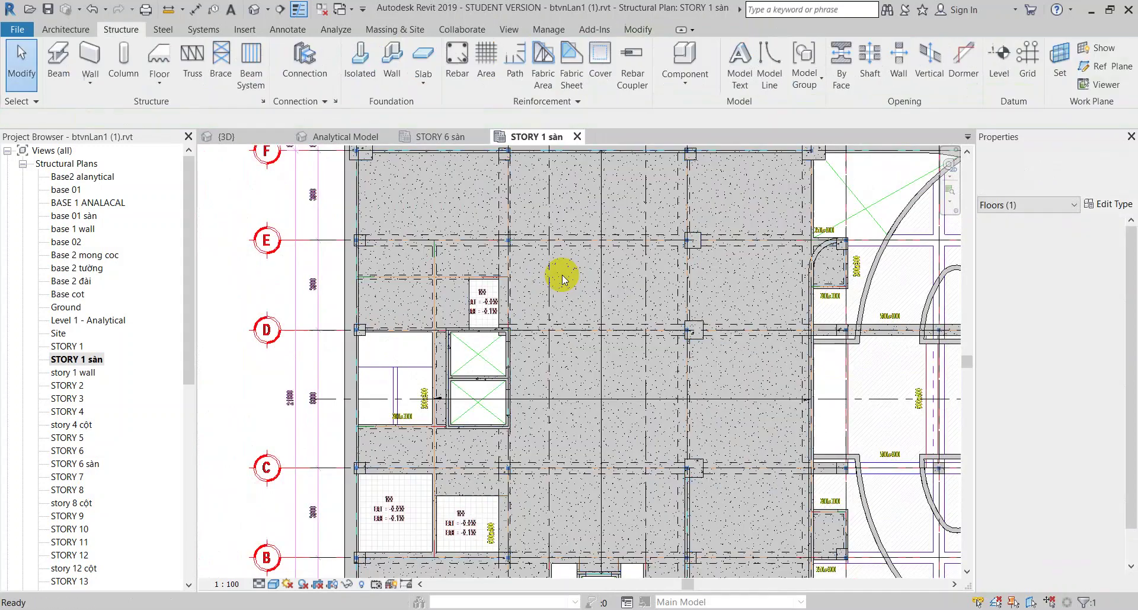
click(486, 285)
- Begin another floor sketch set to type Floor S100 with -50 height offset
double_click(472, 300)
scroll(468, 300, up, 5)
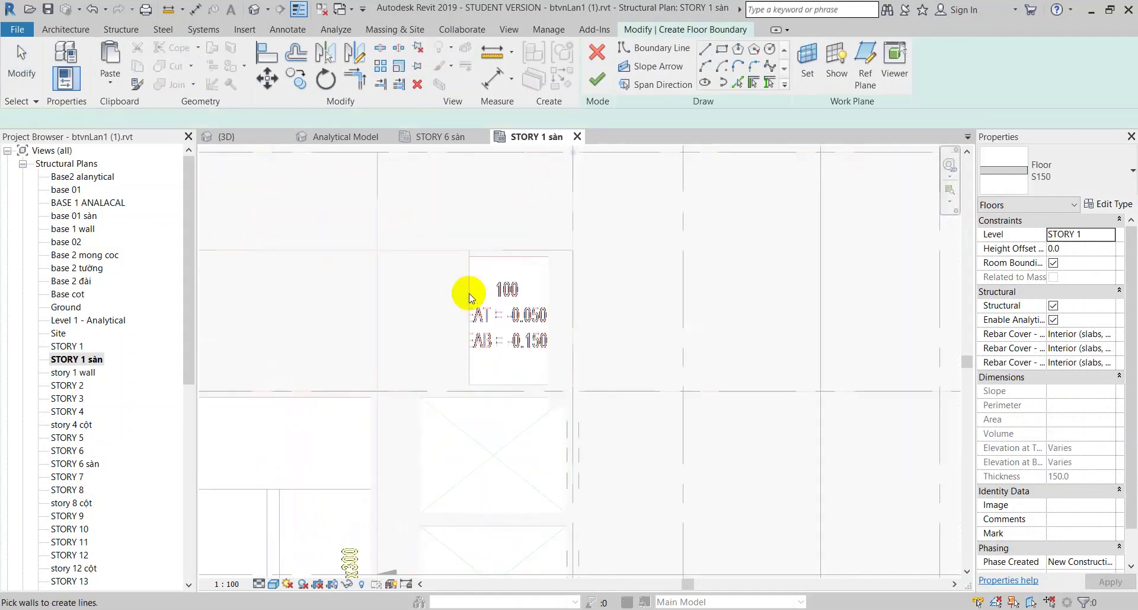
click(1082, 169)
click(995, 442)
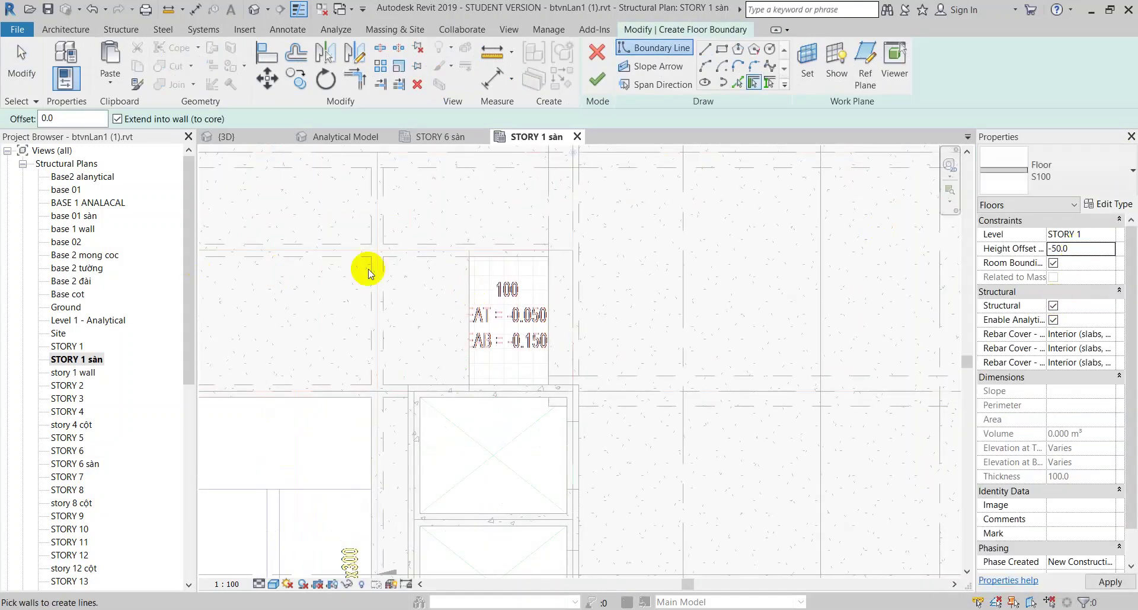
scroll(368, 268, up, 1)
click(738, 84)
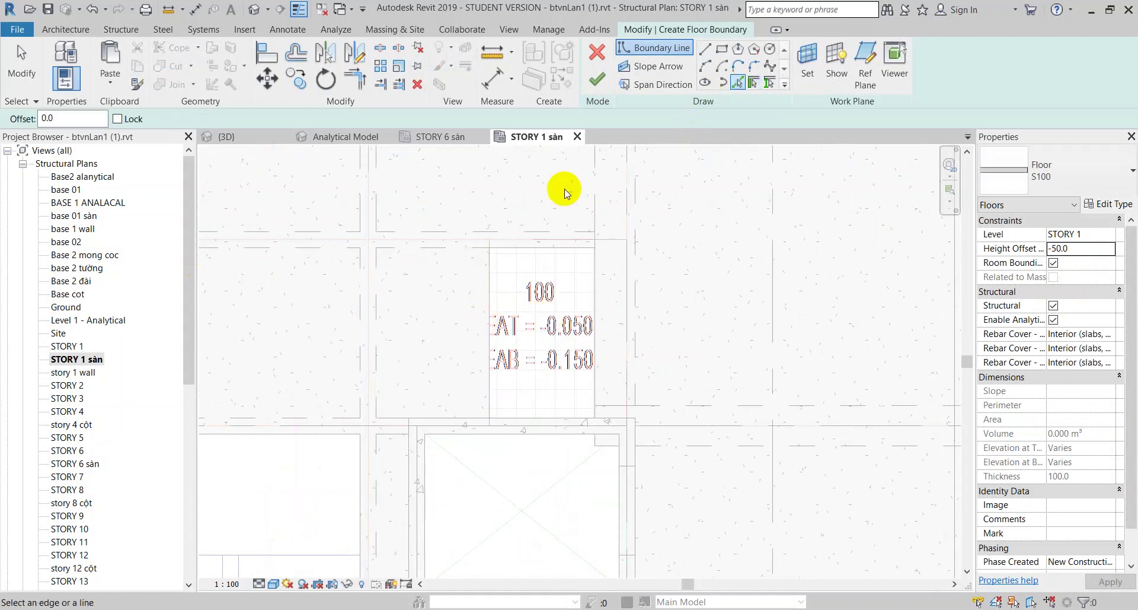
- Cancel the S100 floor sketch and confirm discarding it
scroll(566, 284, down, 2)
scroll(566, 293, down, 1)
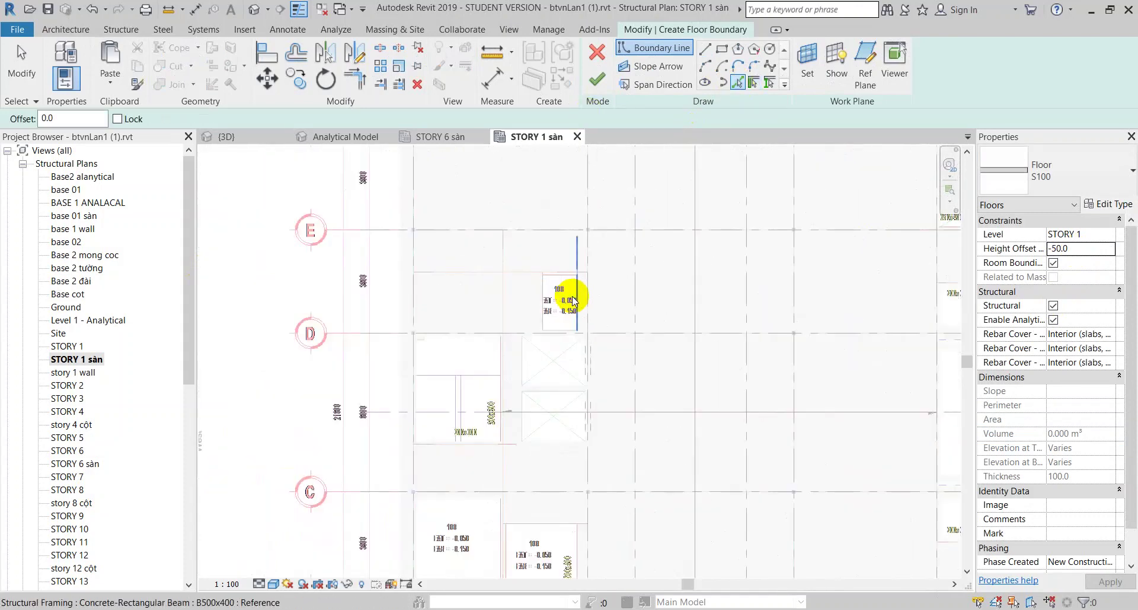
scroll(549, 299, down, 1)
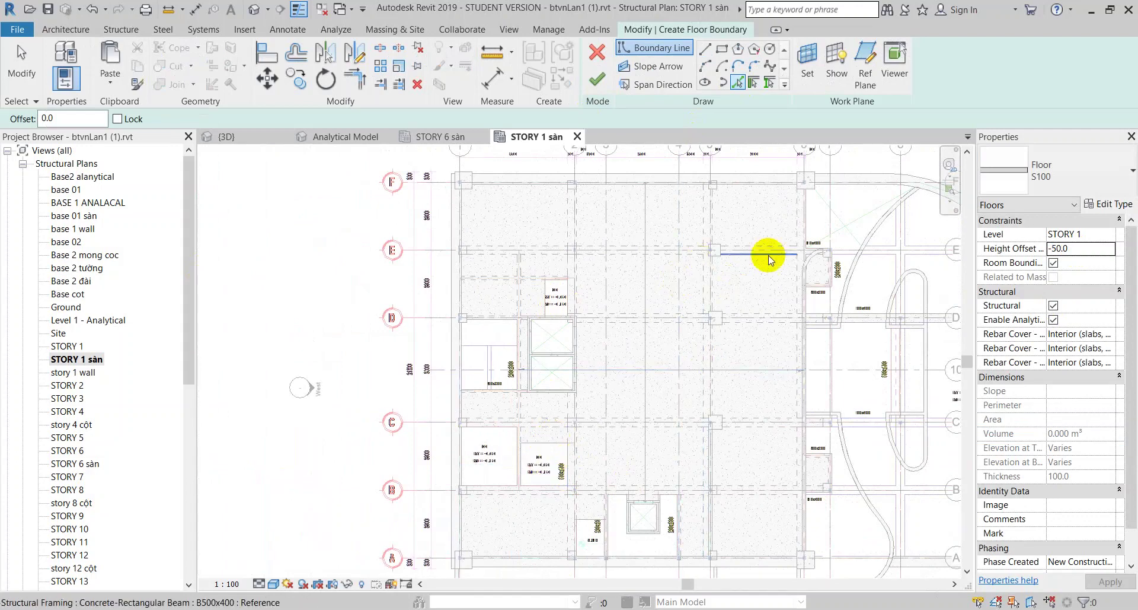
click(597, 51)
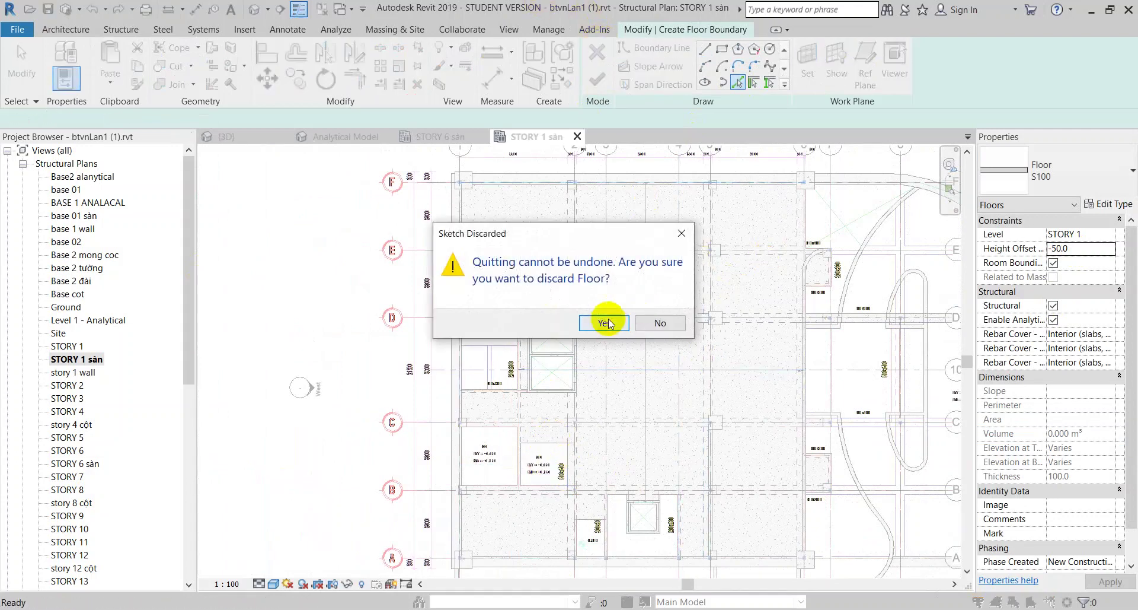
click(604, 321)
scroll(610, 318, down, 1)
- Select the S150 floor slab on STORY 1 with grid line E in view
click(590, 324)
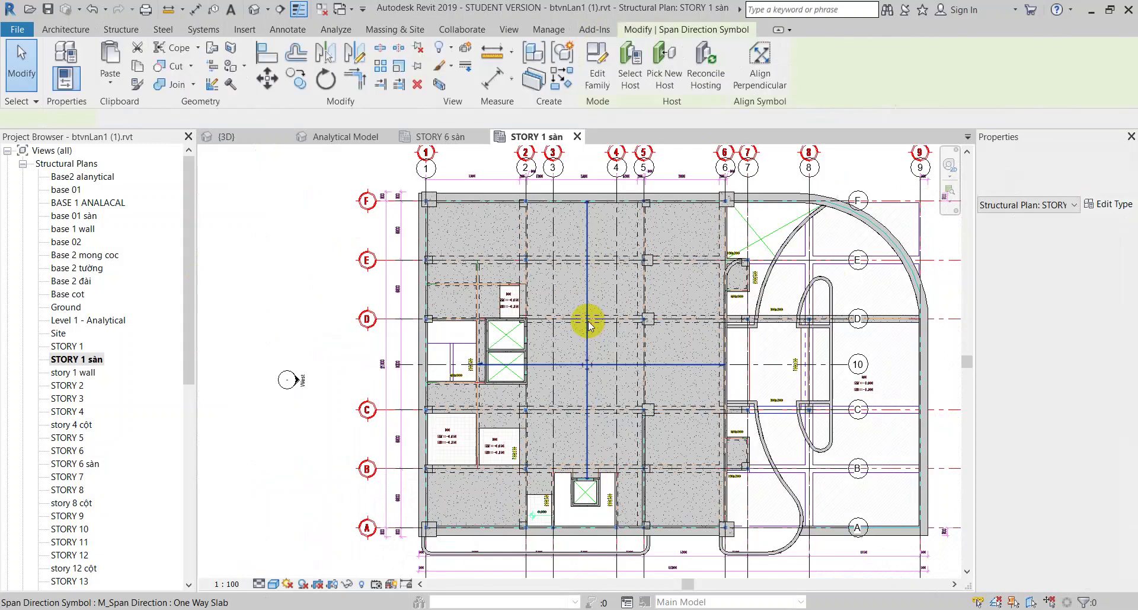
key(Escape)
click(578, 283)
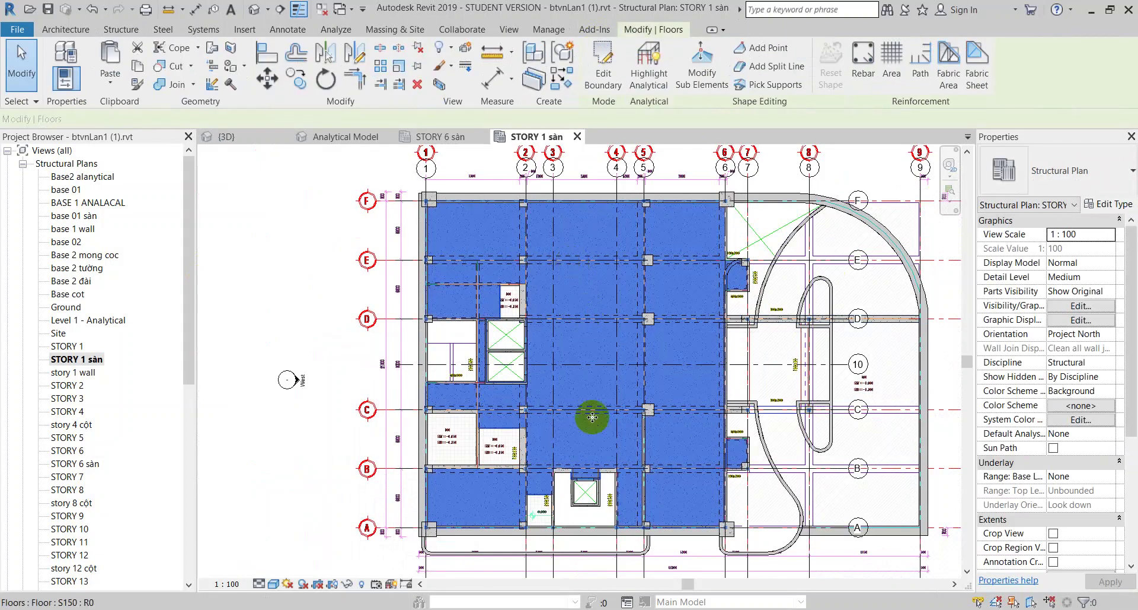
scroll(541, 496, up, 2)
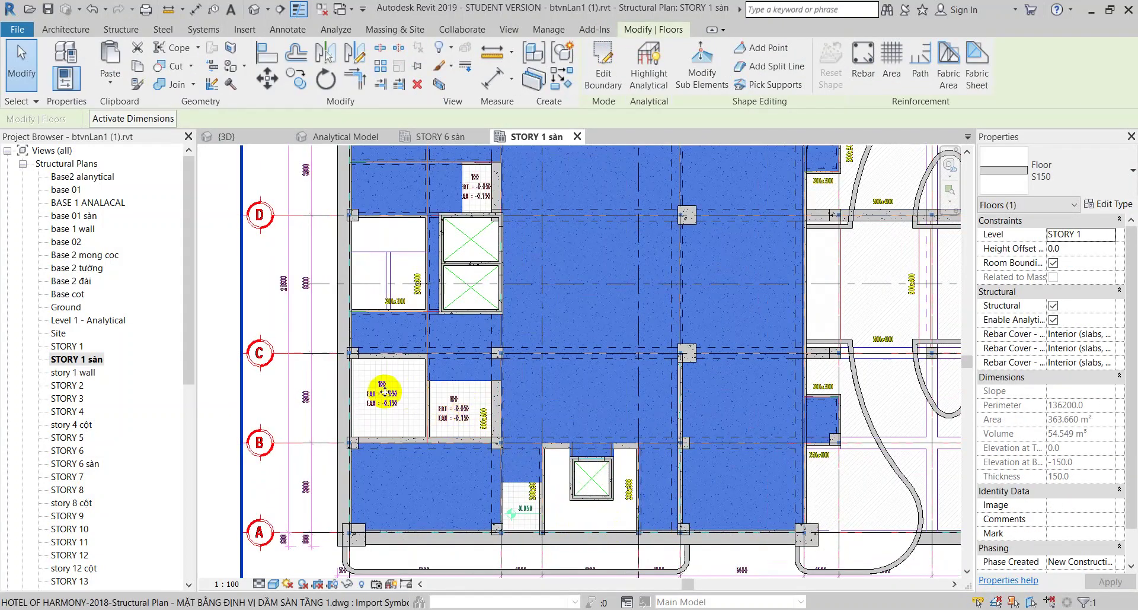
middle_drag(384, 392, 376, 492)
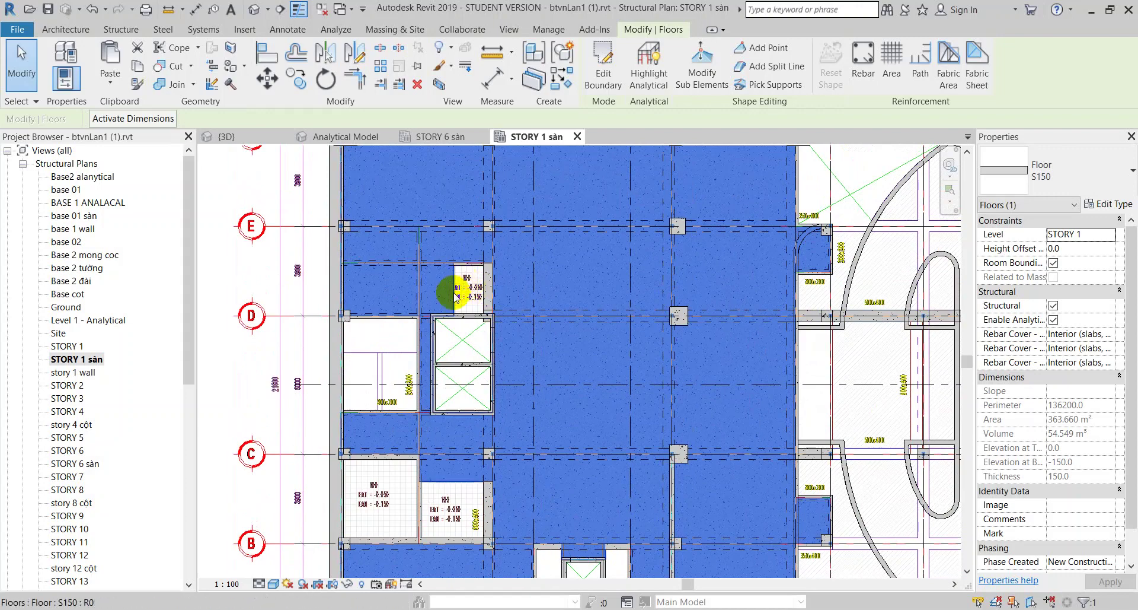
scroll(495, 300, down, 2)
- Edit the S150 slab boundary, window-select and copy all 38 sketch lines, then finish
double_click(549, 279)
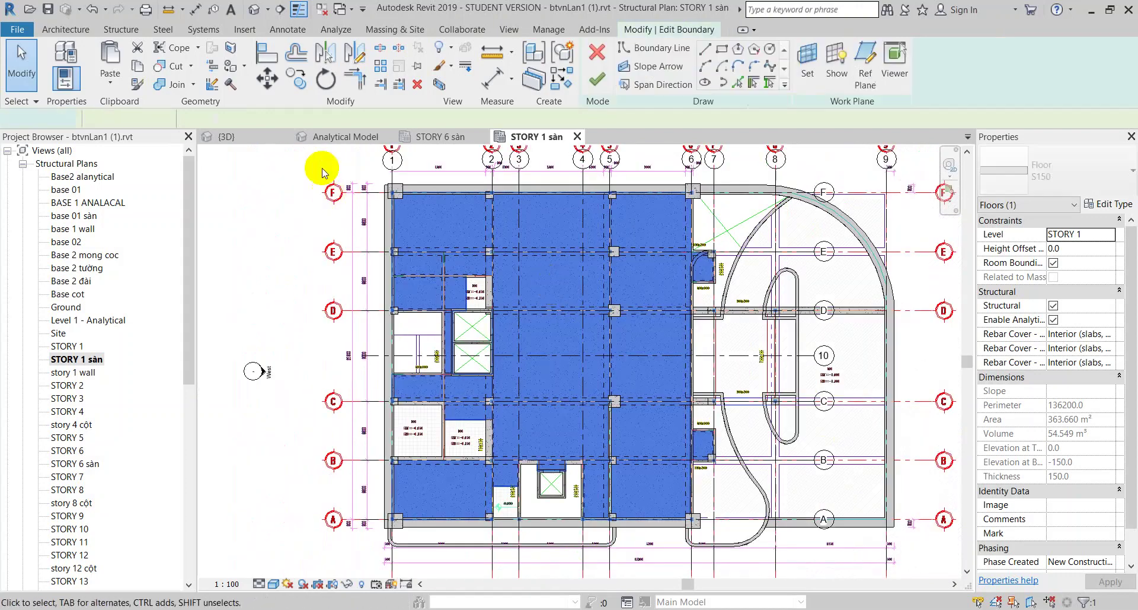
click(604, 48)
click(548, 280)
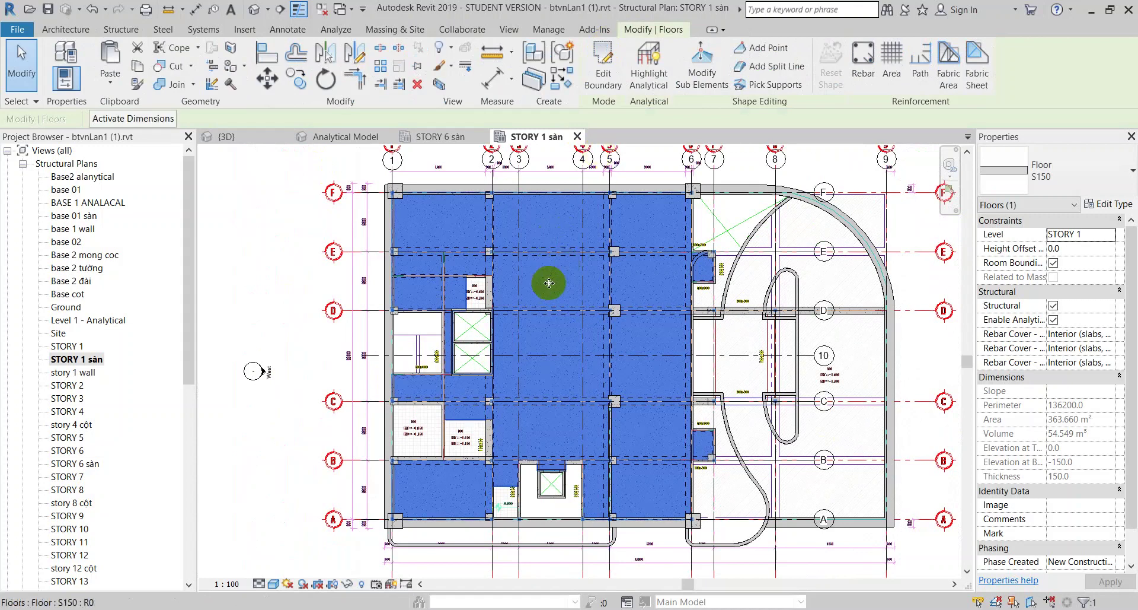
click(603, 62)
drag(328, 159, 817, 561)
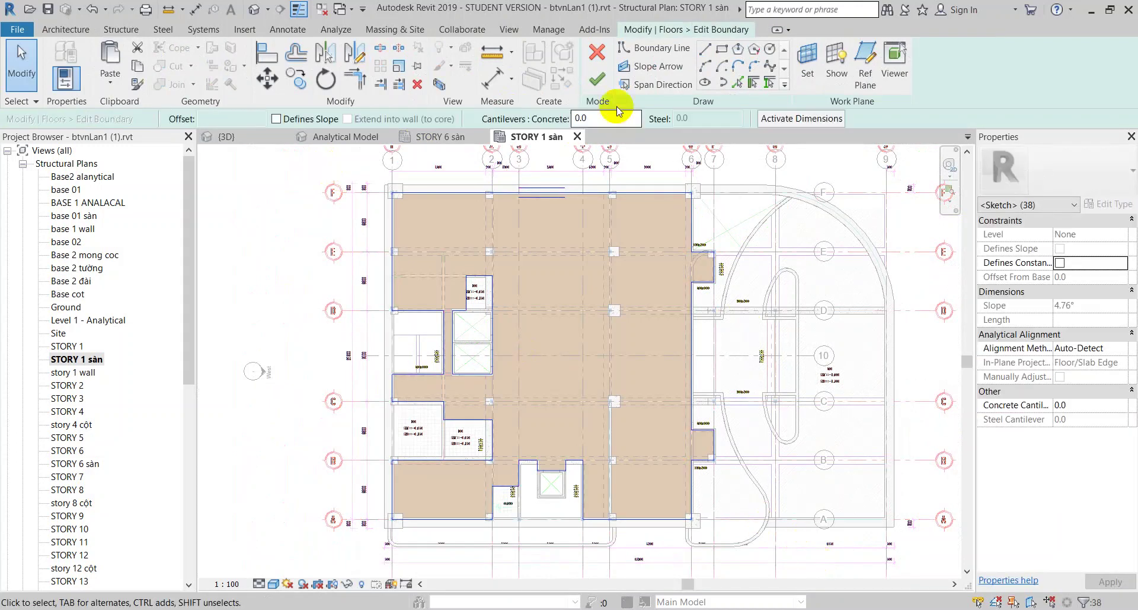
click(597, 78)
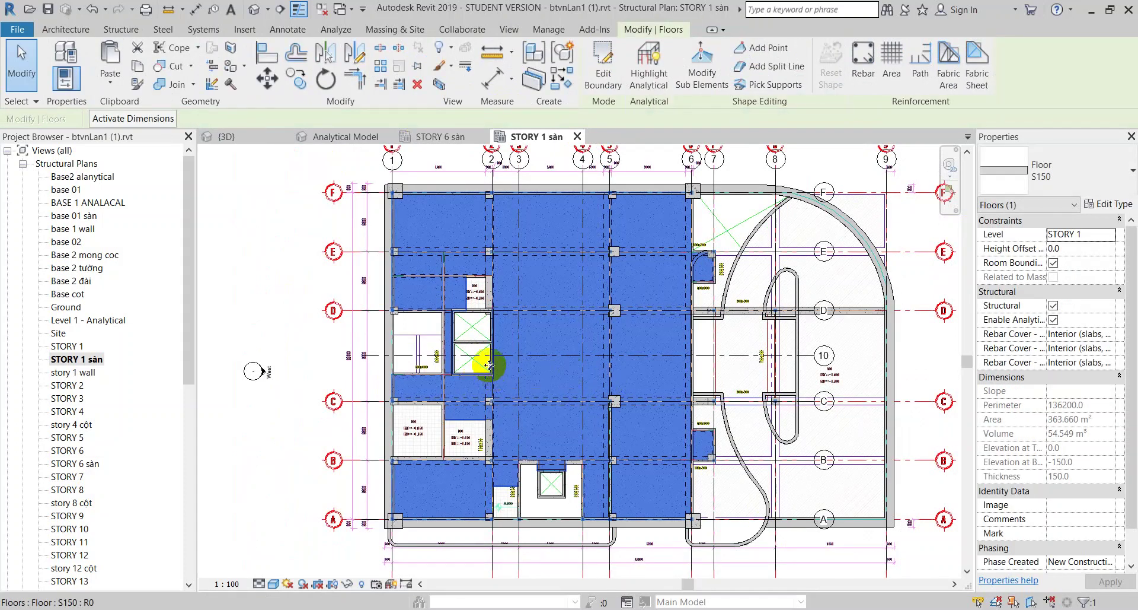
- Start a new Floor: Structural from the Structure tab
scroll(507, 367, up, 2)
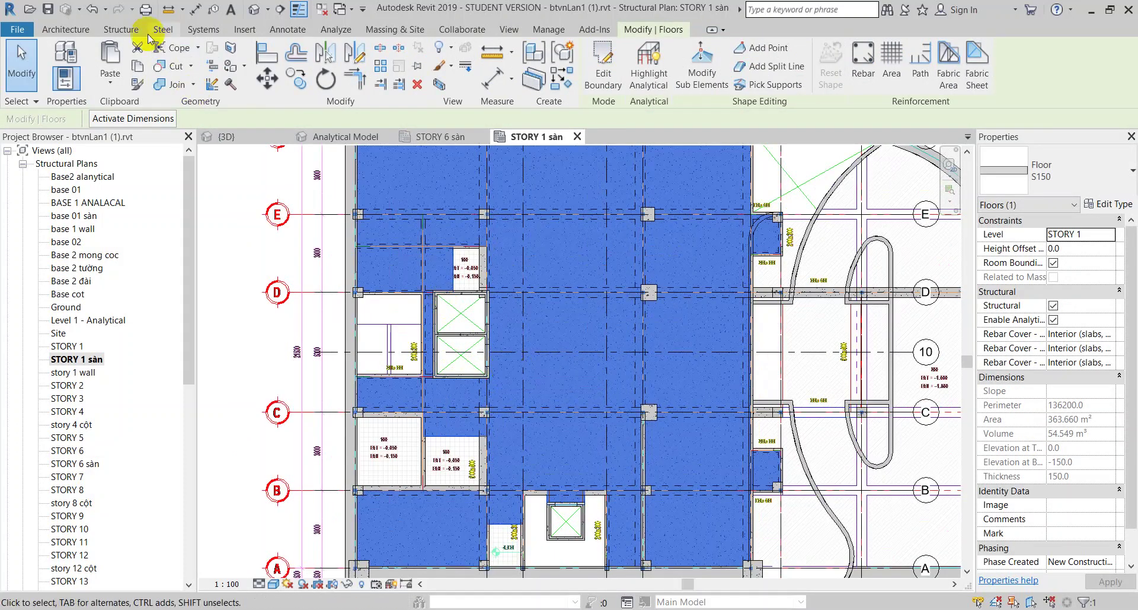
click(121, 30)
click(159, 89)
- Paste the copied S150 boundary lines Aligned to Current View into the new floor sketch, then deselect
click(172, 109)
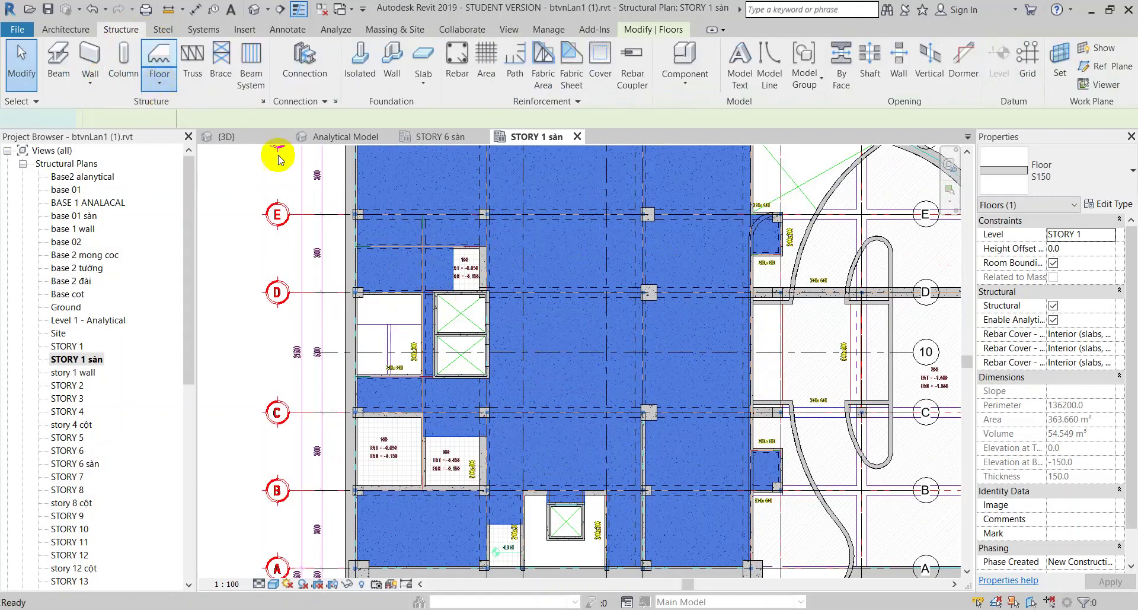
click(108, 88)
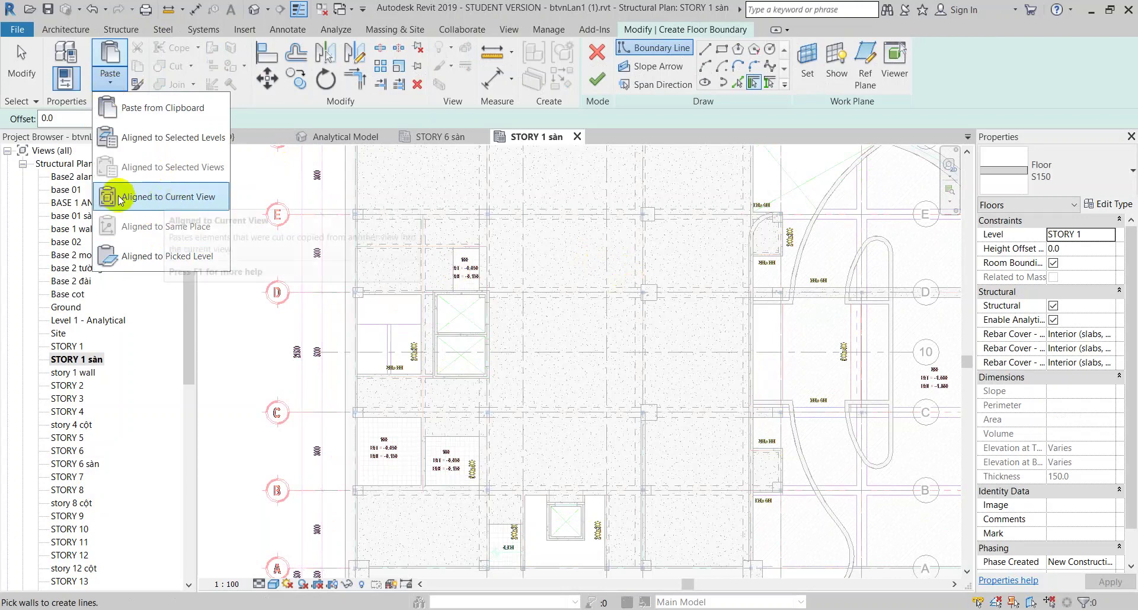
click(107, 79)
click(109, 81)
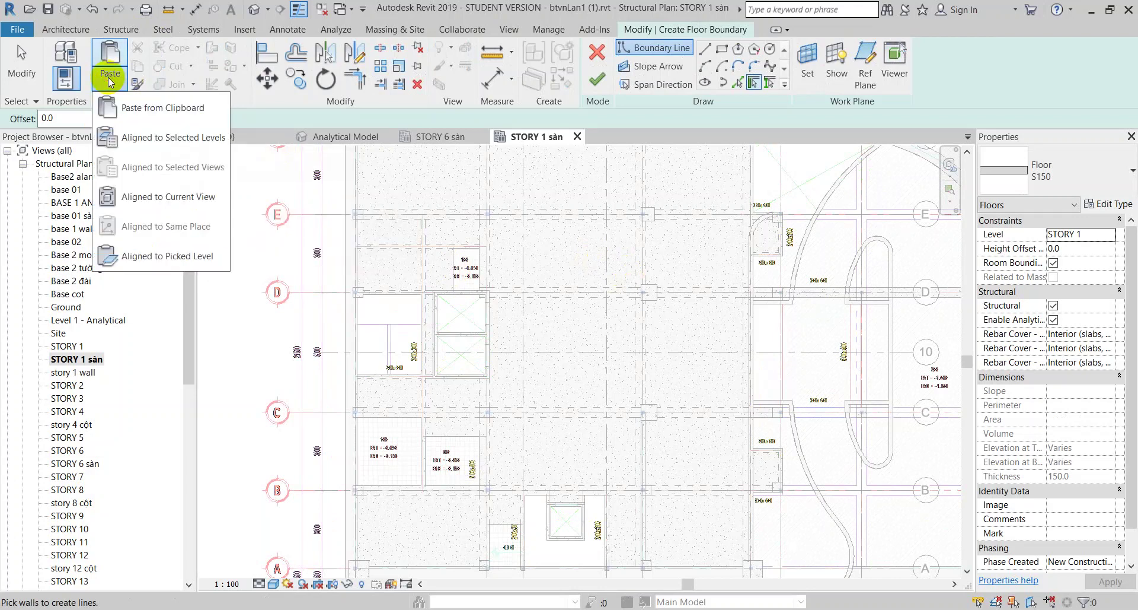
click(139, 201)
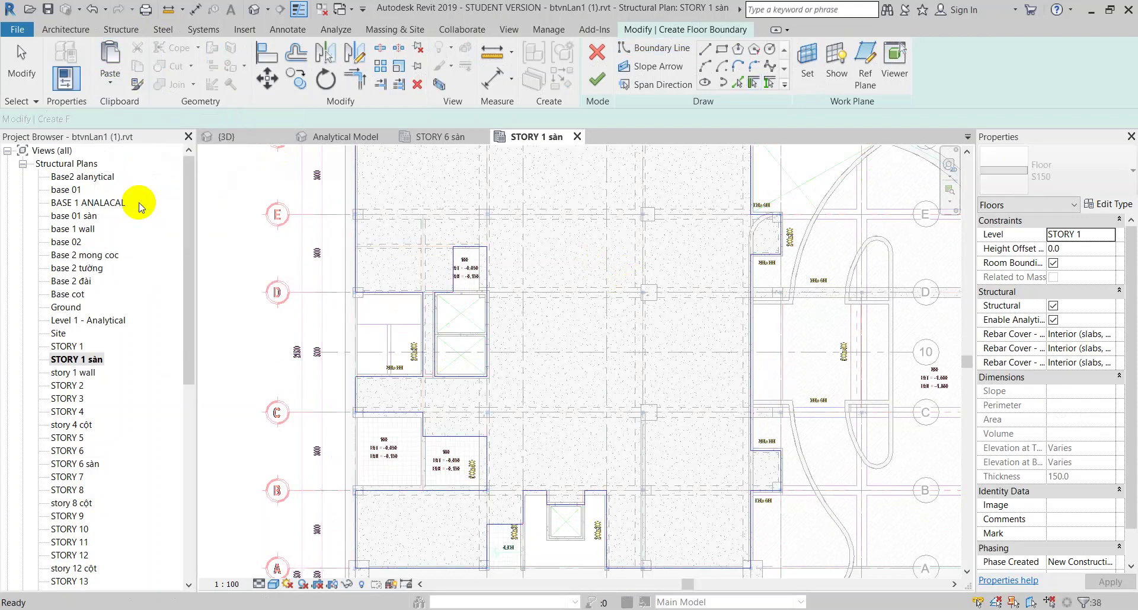
scroll(485, 296, down, 2)
scroll(413, 257, down, 2)
scroll(401, 287, up, 3)
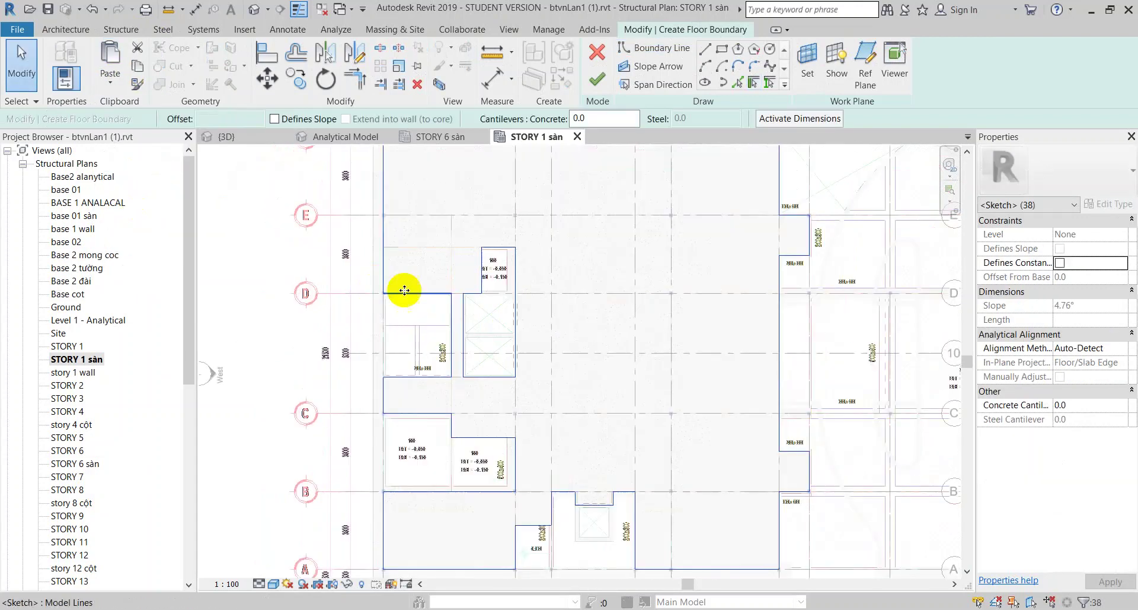
scroll(437, 290, down, 1)
key(Escape)
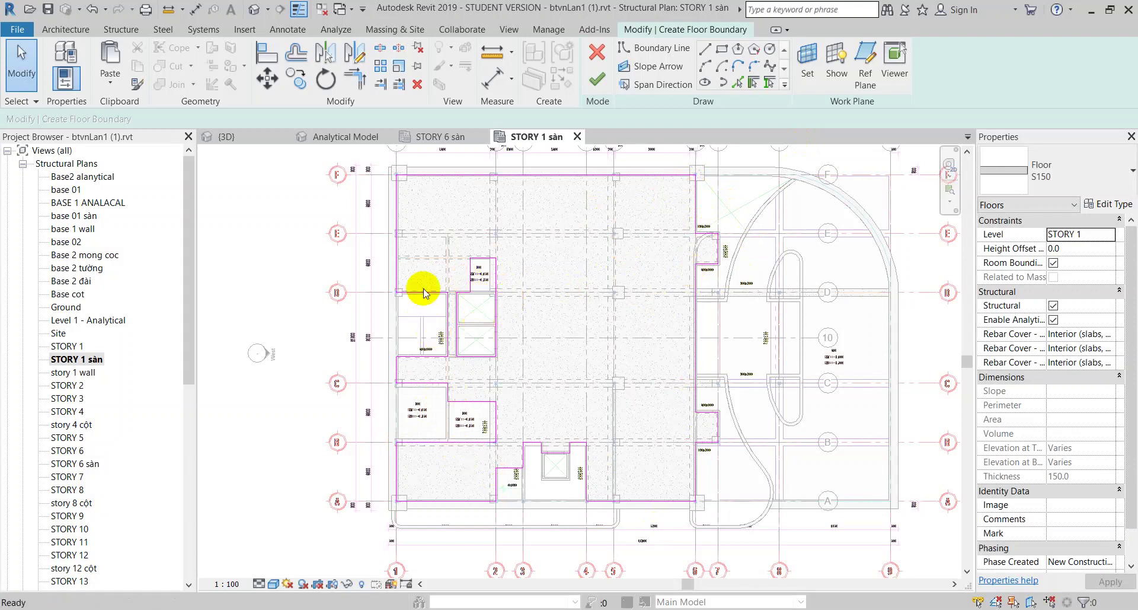
- Select the upper and lower boundary lines, then trim a vertical line to a corner near the small box
click(439, 178)
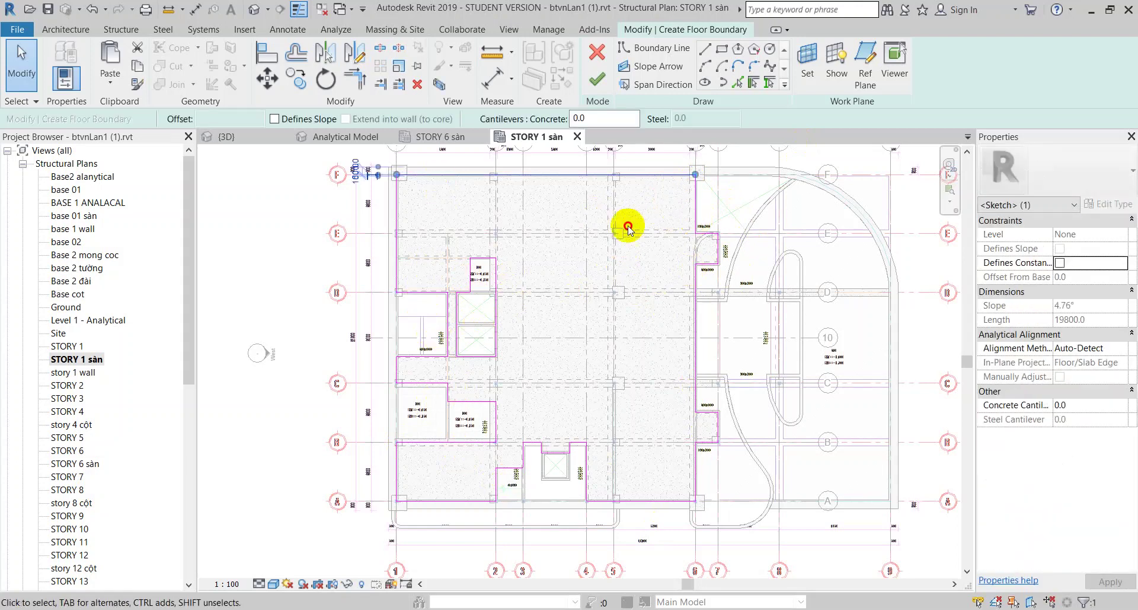
mouse_move(767, 196)
mouse_down()
mouse_move(665, 328)
mouse_move(661, 254)
mouse_up()
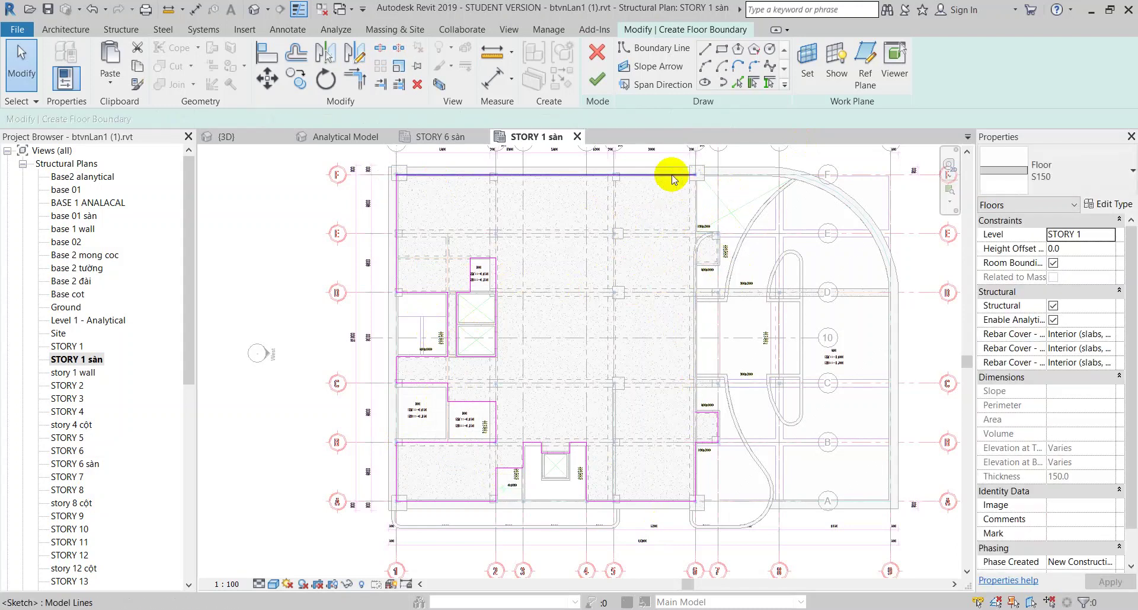
drag(758, 372, 673, 487)
scroll(422, 523, up, 3)
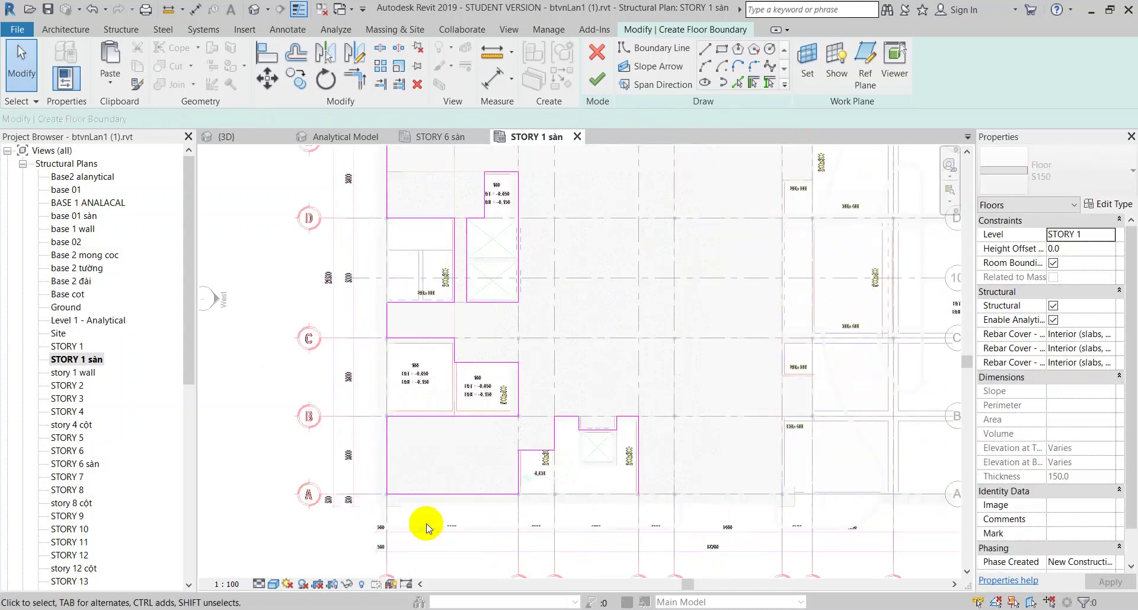
key(r)
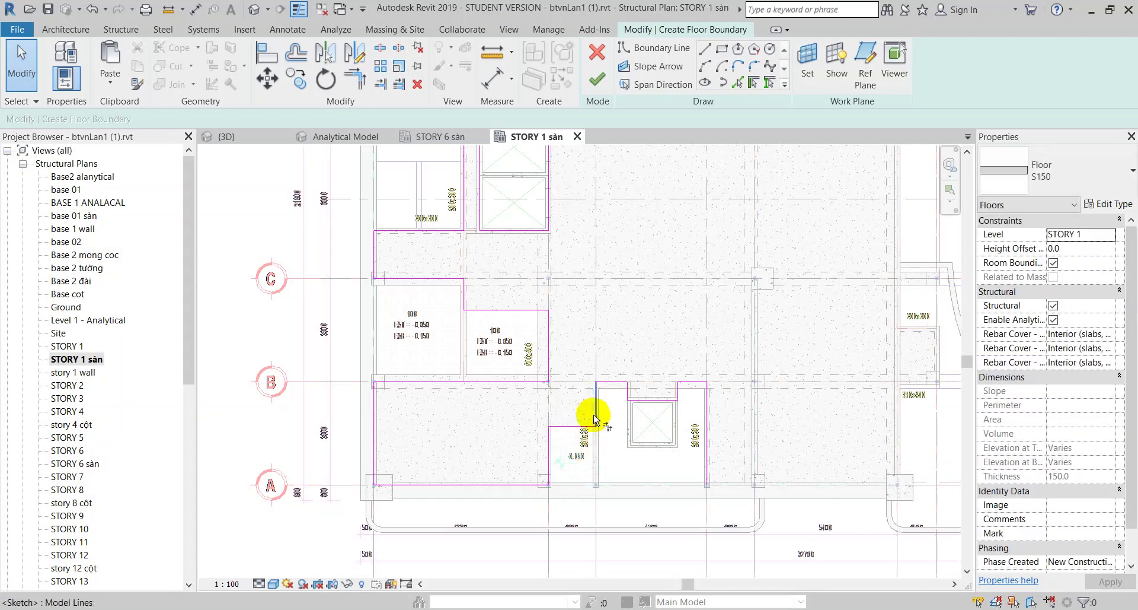
click(596, 413)
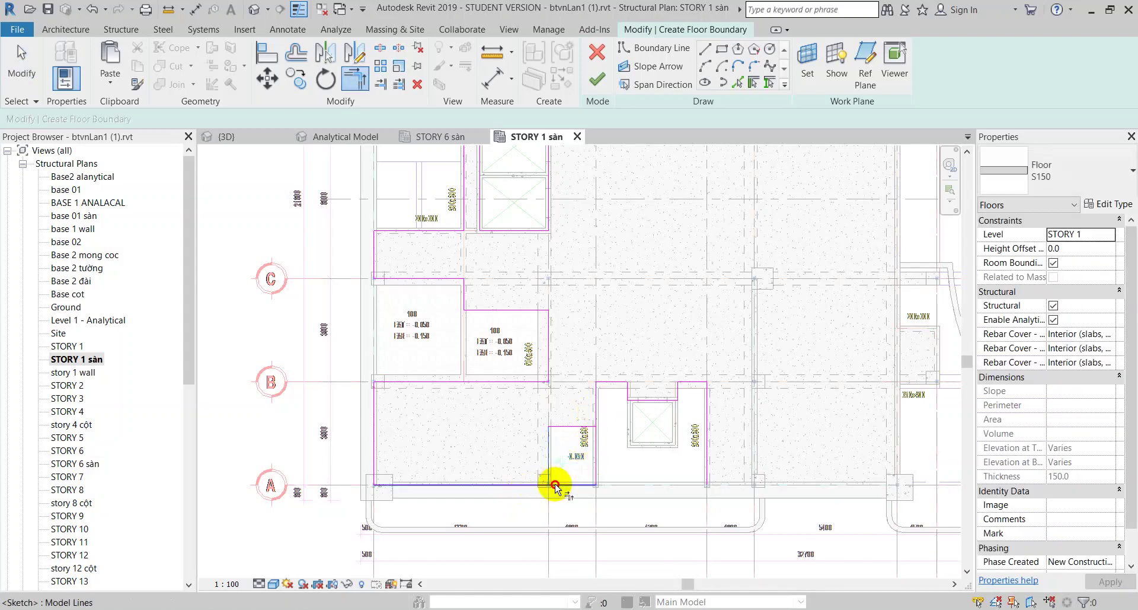
click(557, 485)
key(Escape)
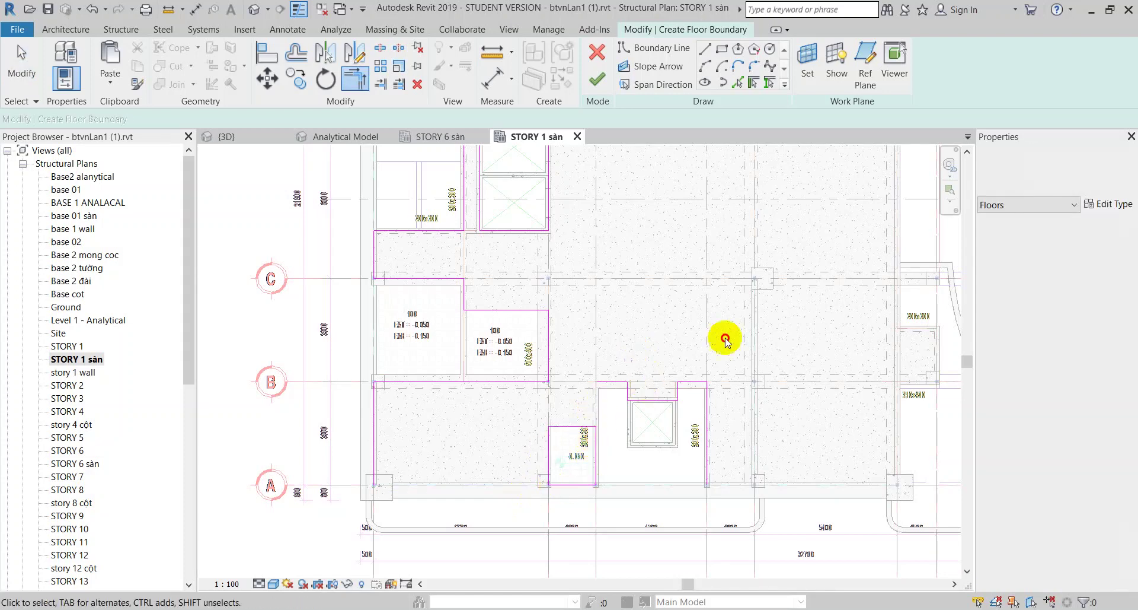
- Delete the boundary lines around the opening and try trimming the bottom line near grids B–D
drag(791, 336, 625, 455)
key(Delete)
middle_drag(577, 373, 488, 396)
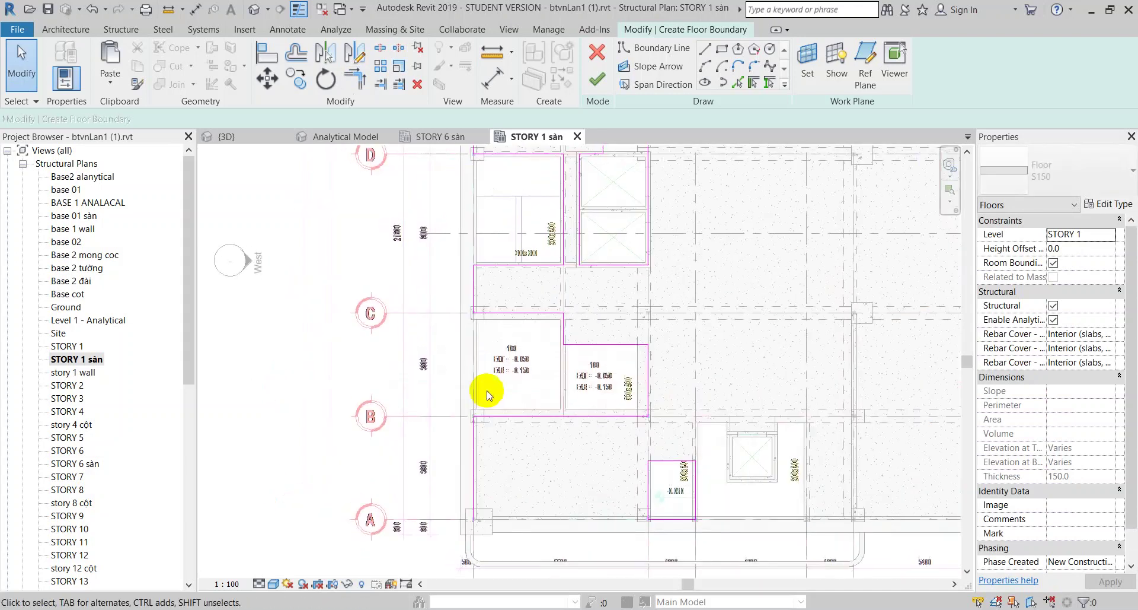
key(t)
key(r)
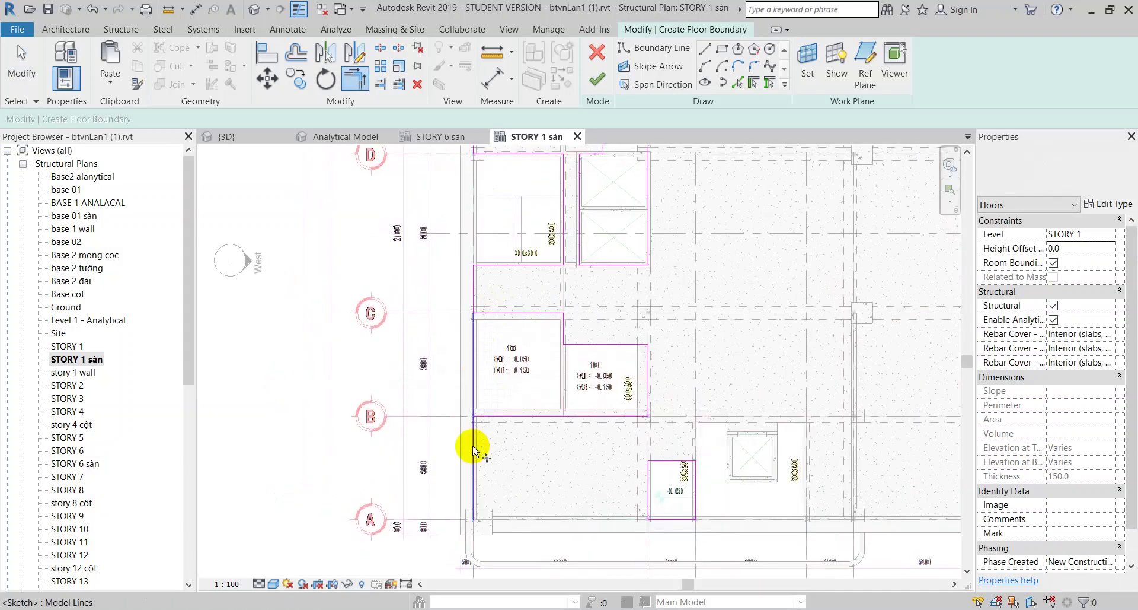
click(487, 413)
middle_drag(491, 287, 506, 376)
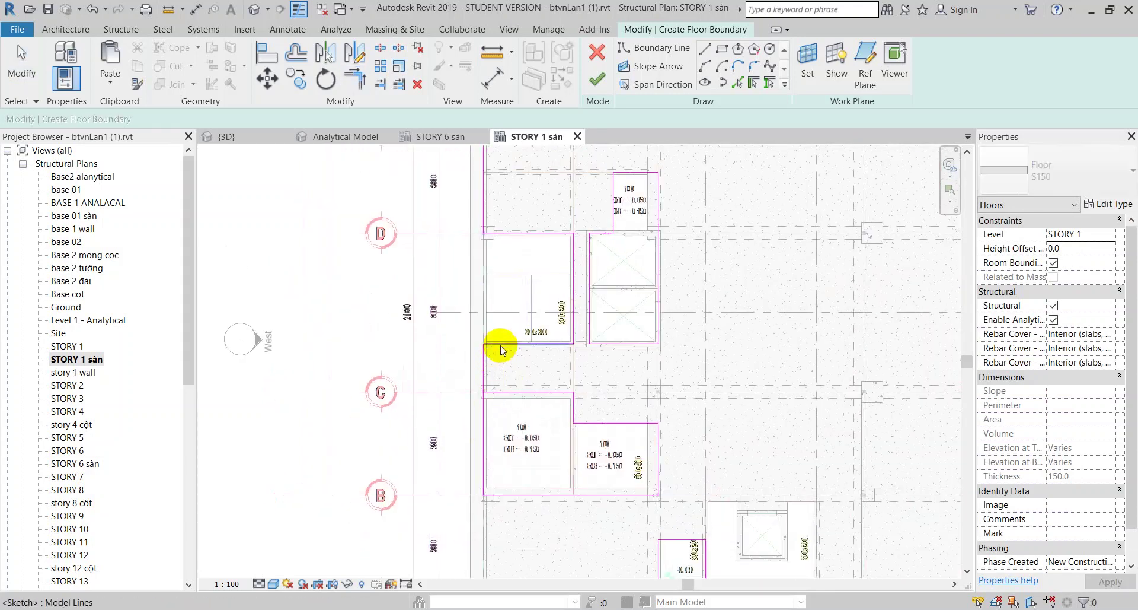
key(Escape)
key(ctrl+z)
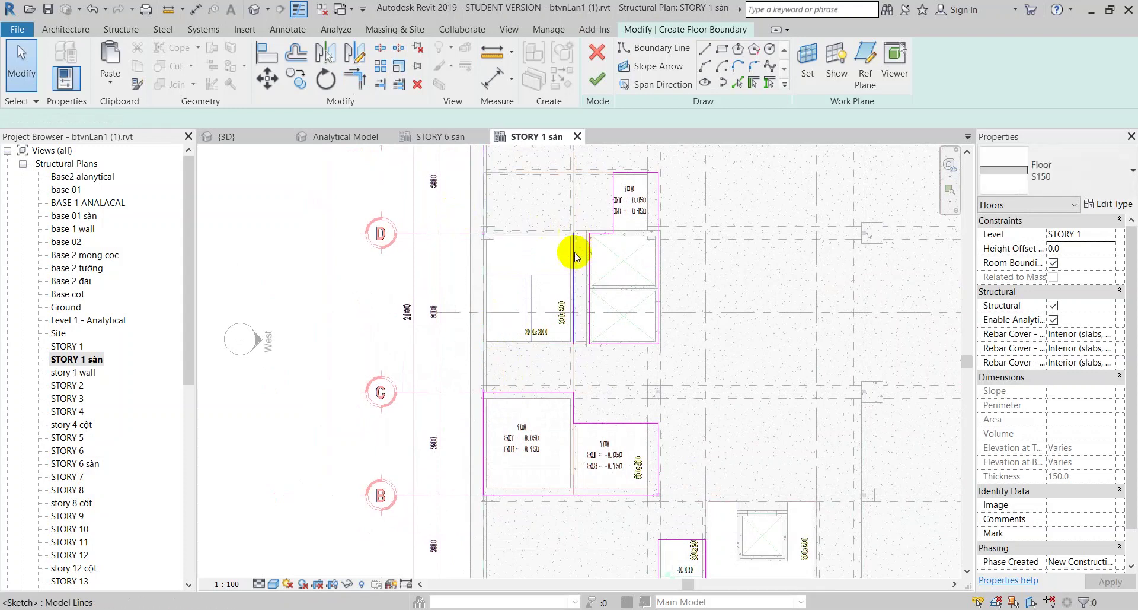
- Select the right room's boundary lines near grids C–D and bring grids A to F into view
key(t)
key(r)
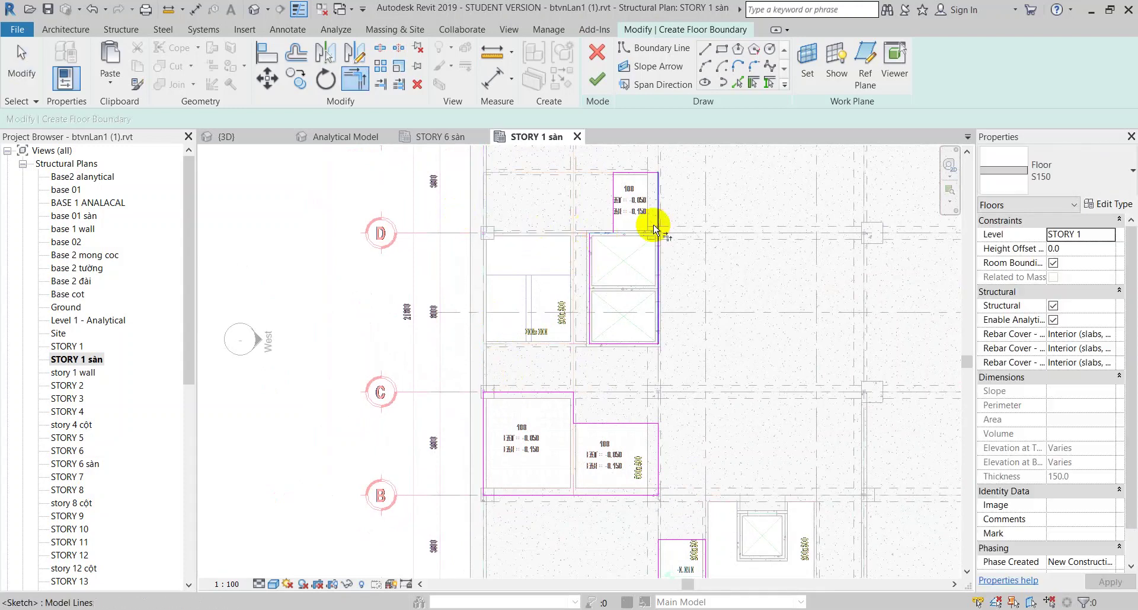
key(Escape)
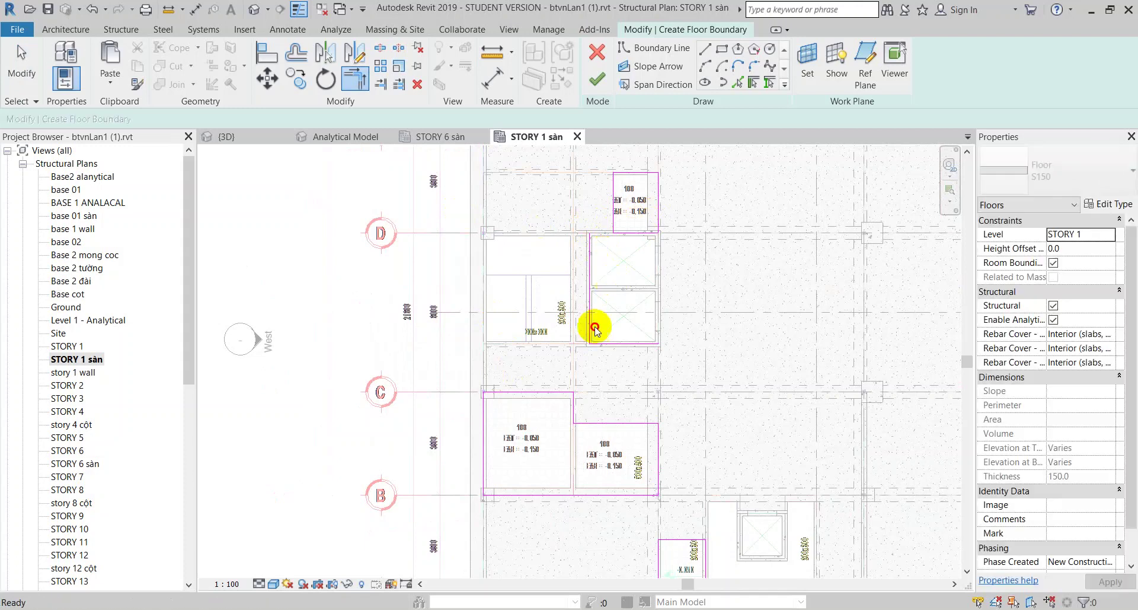
drag(617, 285, 581, 363)
scroll(581, 362, down, 2)
scroll(510, 349, down, 1)
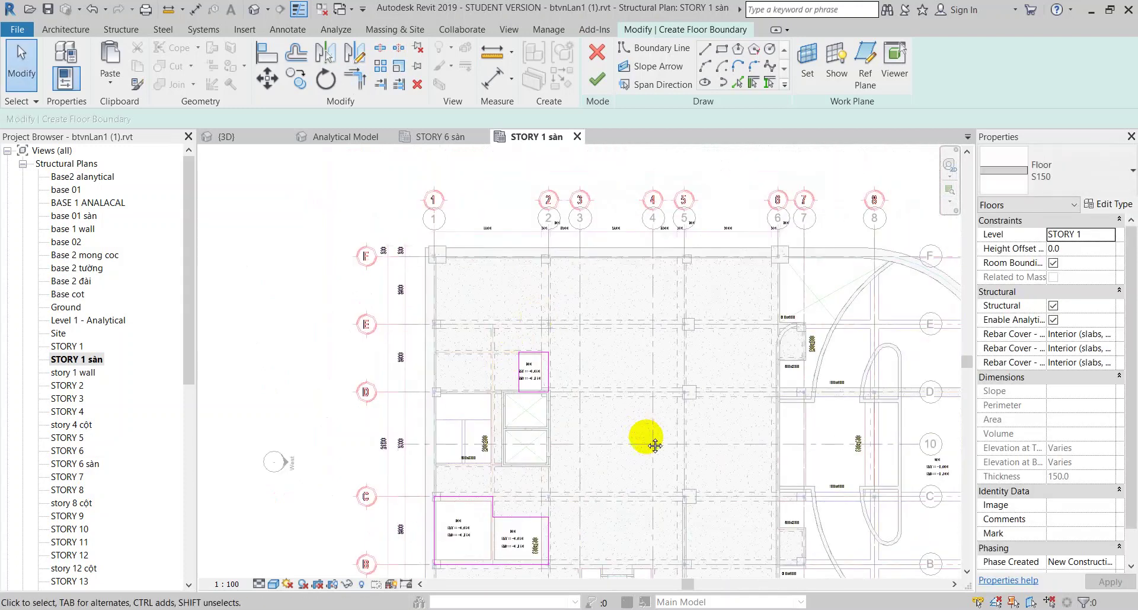
middle_drag(656, 442, 654, 298)
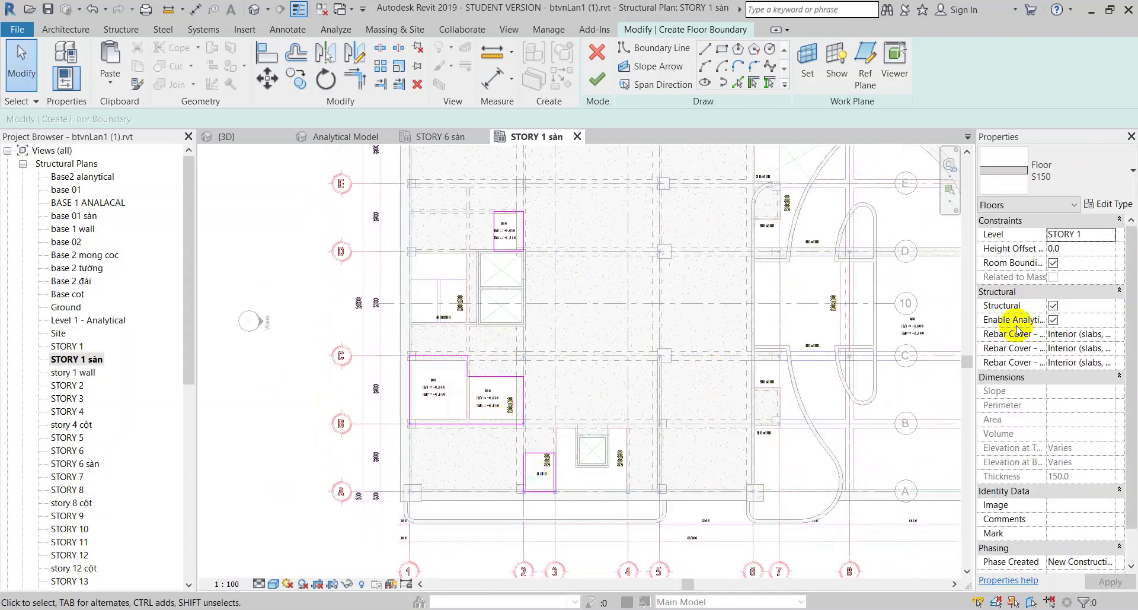
click(1081, 247)
- Give the sketched floor a -50.0 height offset, make it Floor S100, and finish the sketch
text(-50)
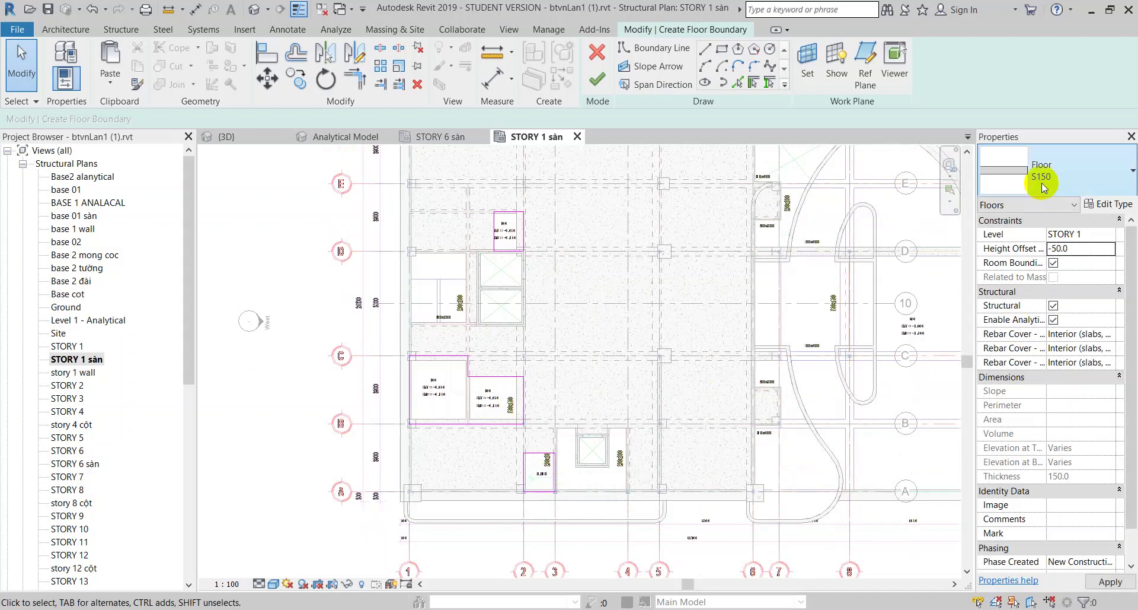
key(Return)
click(1044, 175)
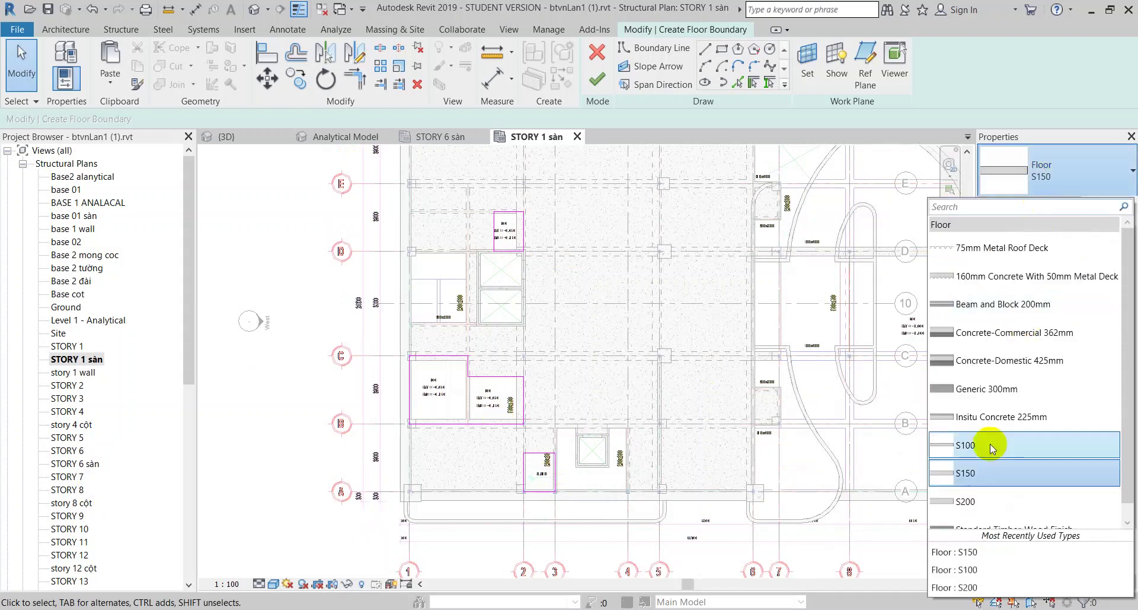
click(983, 449)
click(596, 84)
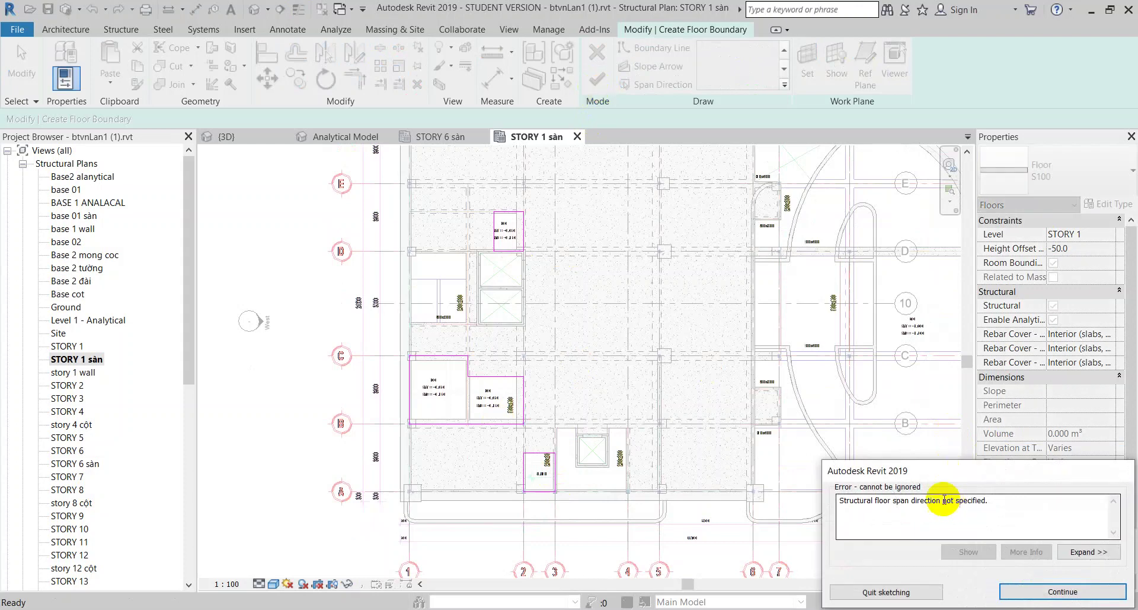
- Highlight and read the missing span-direction error message
drag(841, 500, 900, 500)
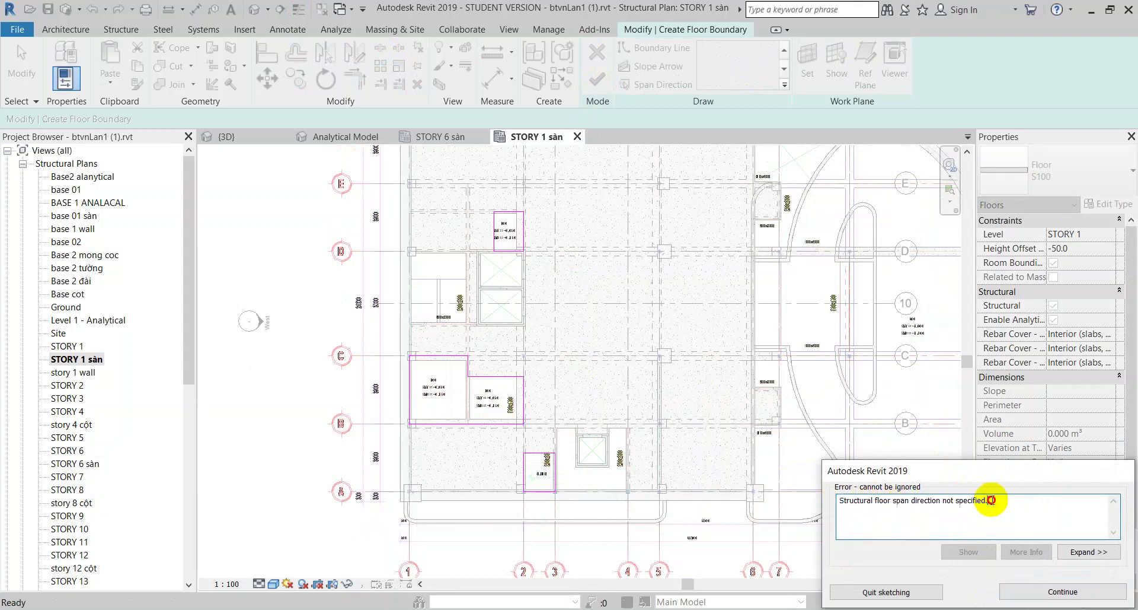
drag(991, 500, 905, 501)
click(884, 502)
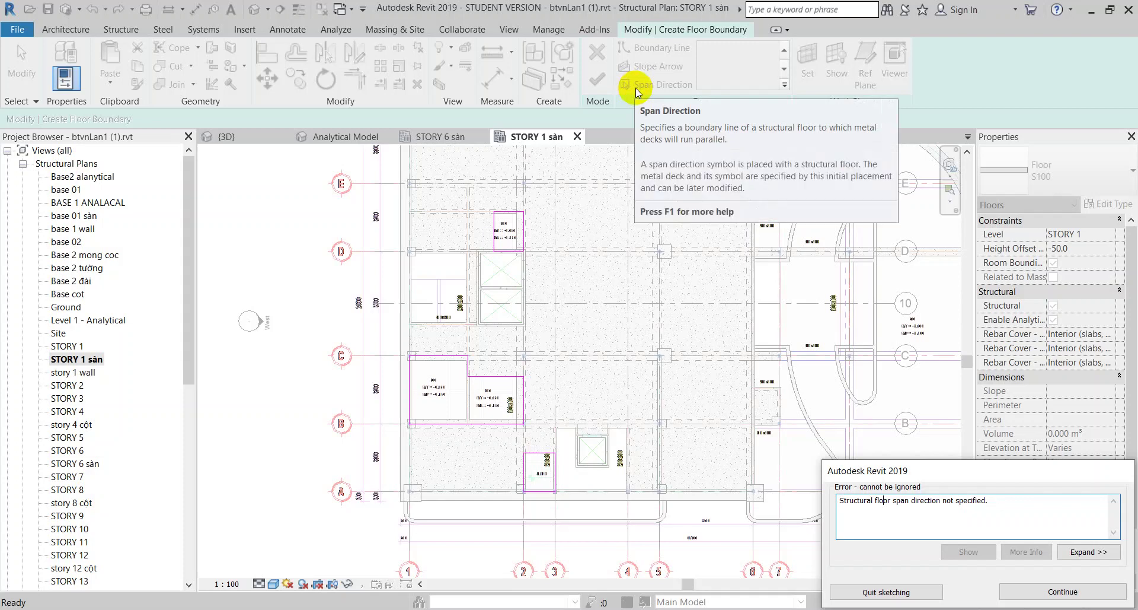
- Dismiss the error and assign a one-way span direction to the S100 slab
click(1027, 589)
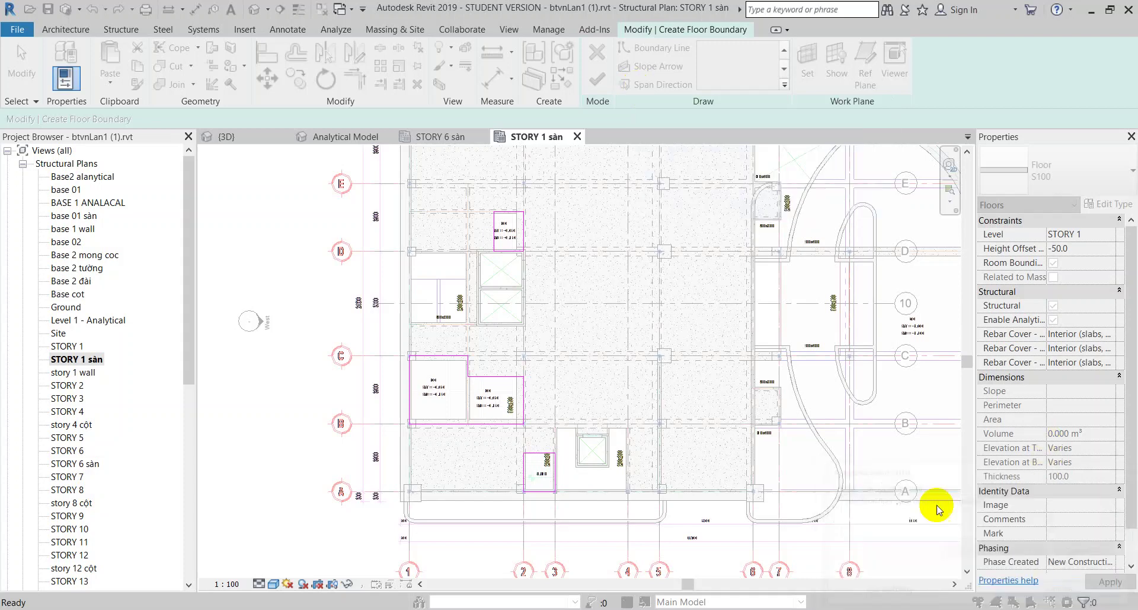
click(648, 86)
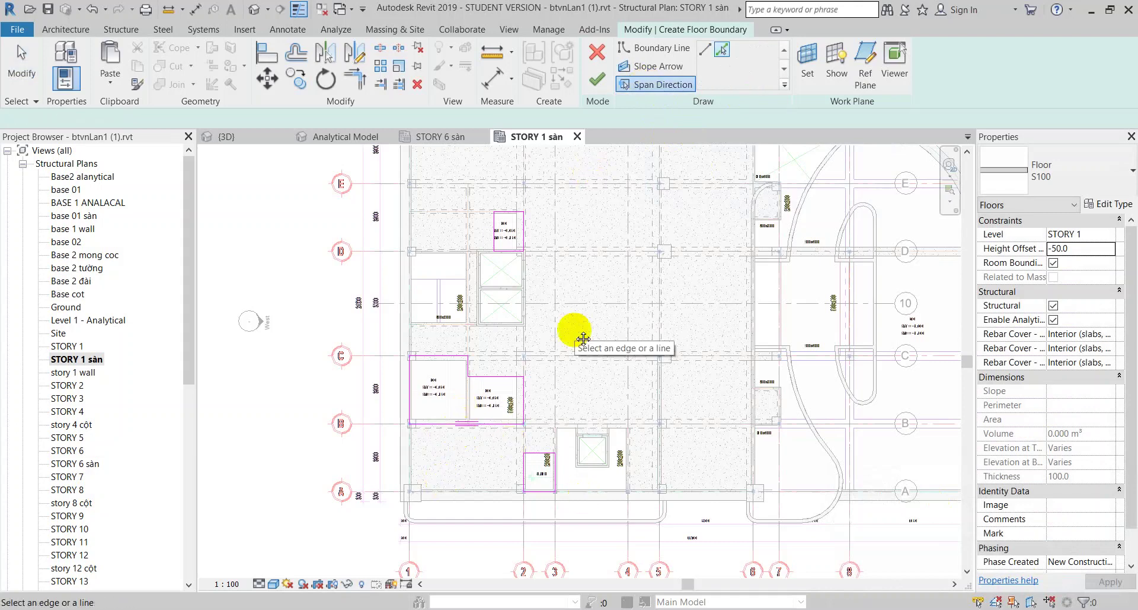
middle_drag(580, 333, 589, 435)
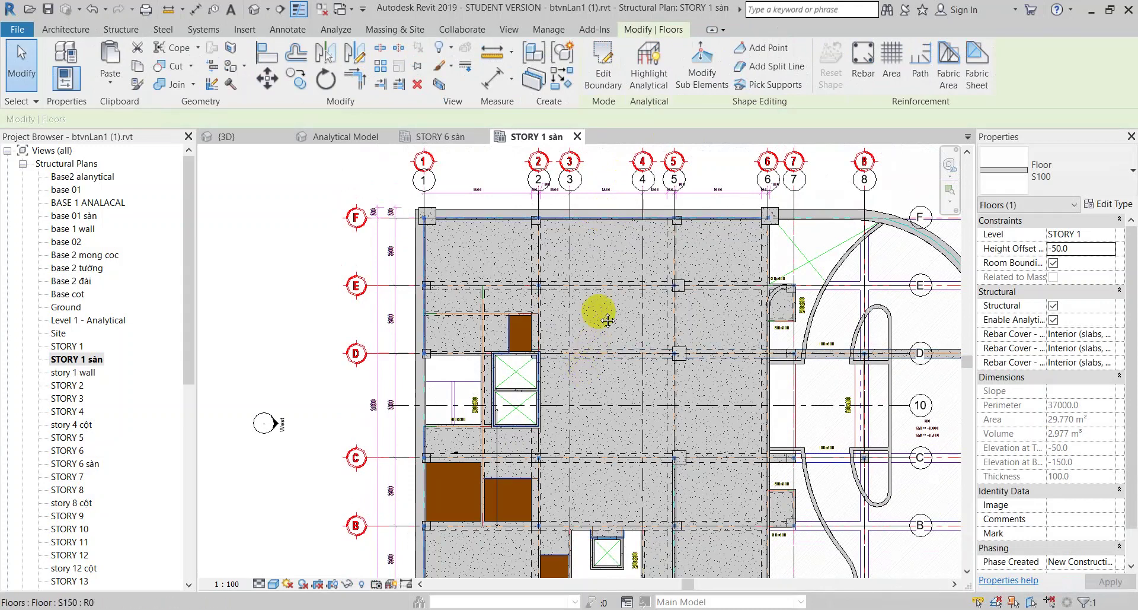
middle_drag(600, 310, 580, 224)
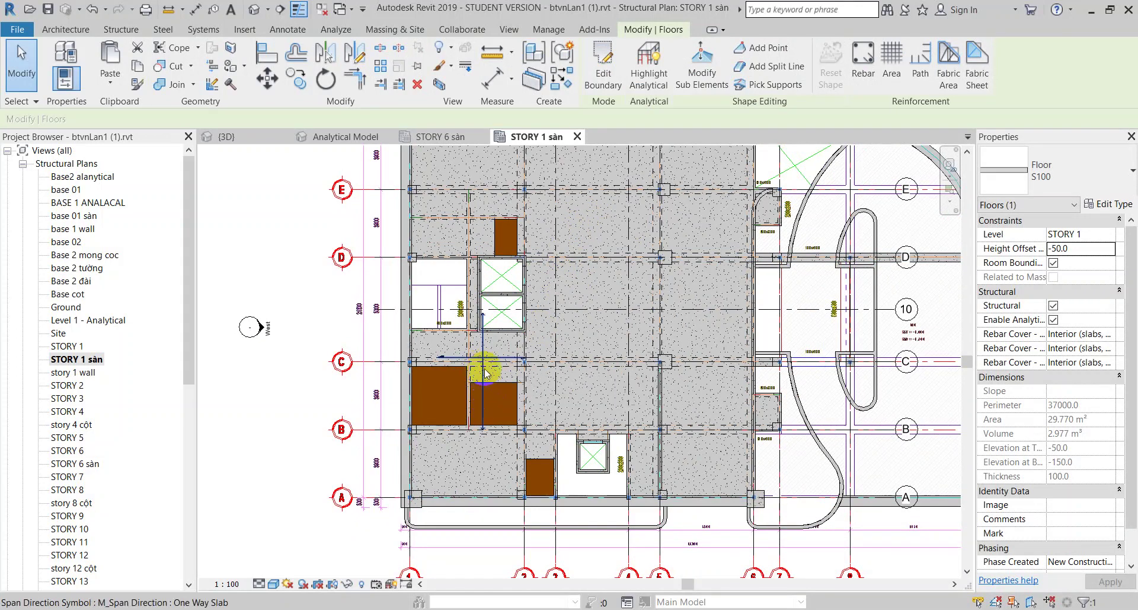
- Select the large floor on STORY 1 to check its properties, then clear the selection
key(Escape)
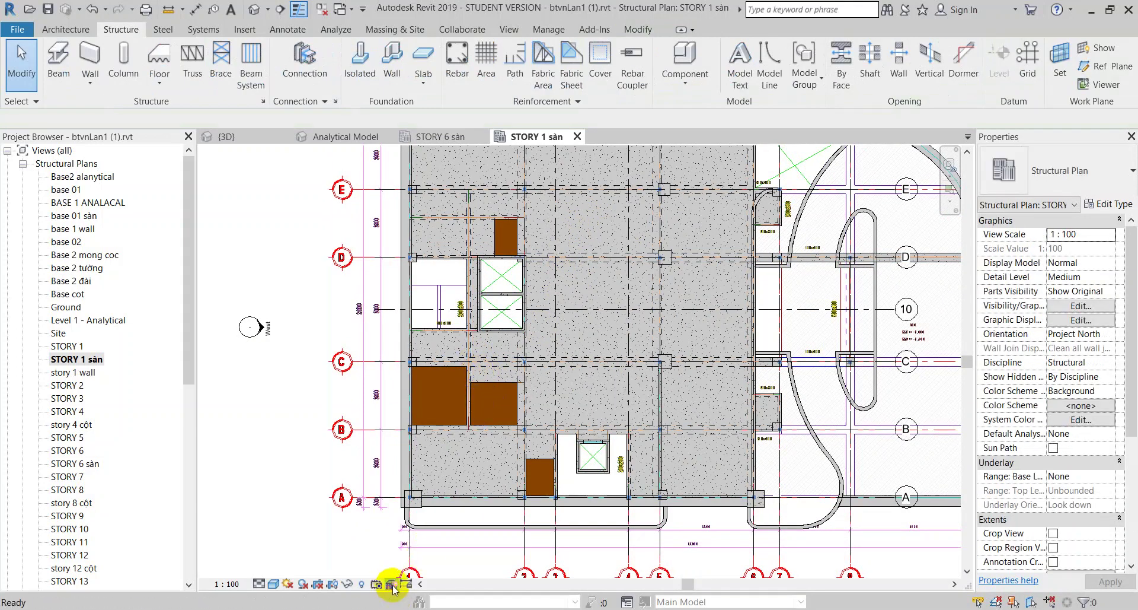
click(392, 584)
click(470, 470)
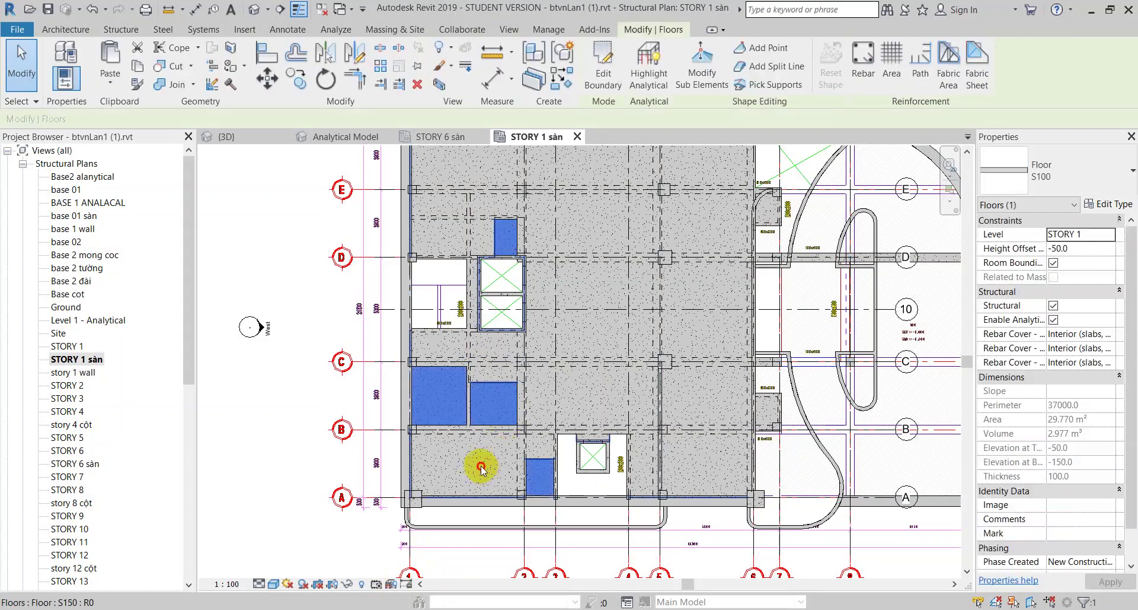
click(600, 257)
scroll(504, 327, down, 2)
click(376, 275)
- Orbit the Analytical Model 3D view to inspect the slabs, then switch to Google Meet
click(332, 137)
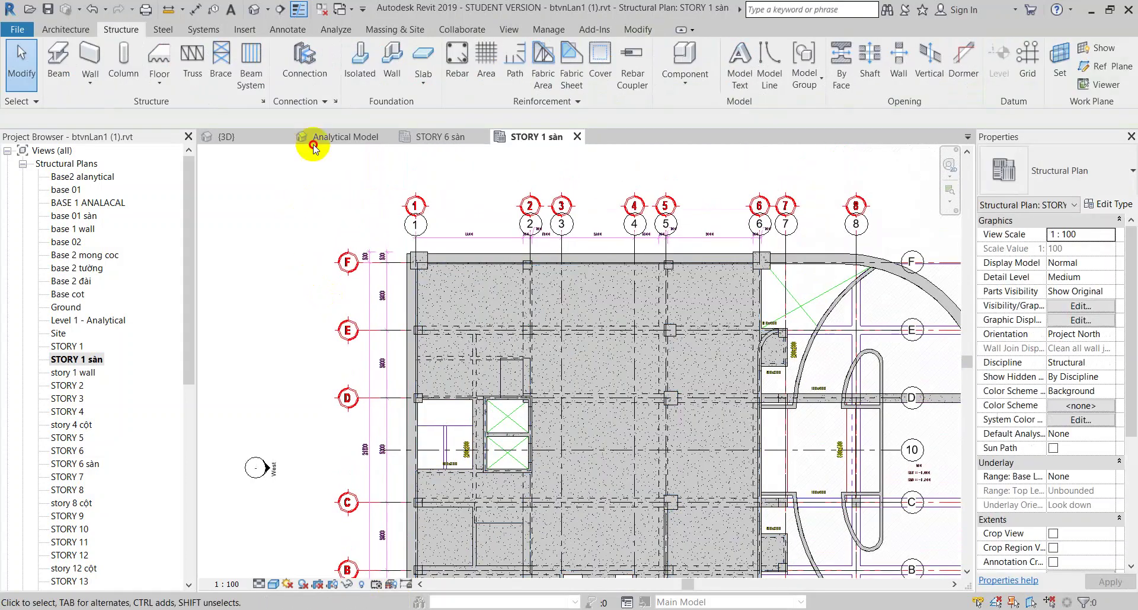
mouse_move(324, 204)
shift+middle_down()
mouse_move(385, 447)
mouse_move(310, 414)
mouse_move(297, 427)
mouse_move(516, 437)
mouse_move(550, 411)
mouse_move(541, 447)
mouse_move(504, 152)
shift+middle_up()
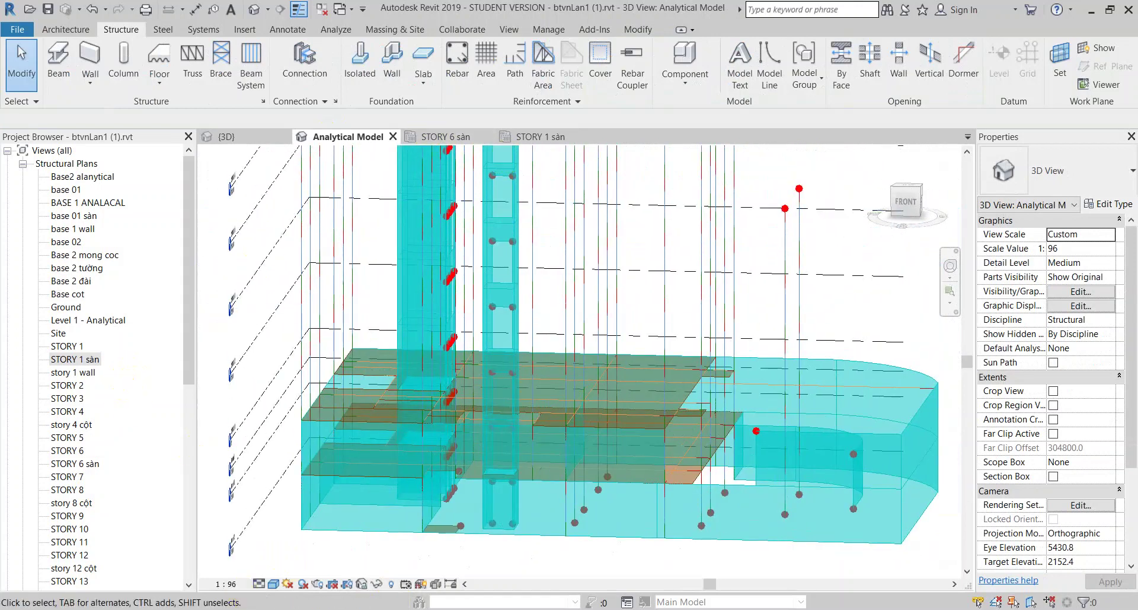
mouse_move(570, 606)
click(273, 498)
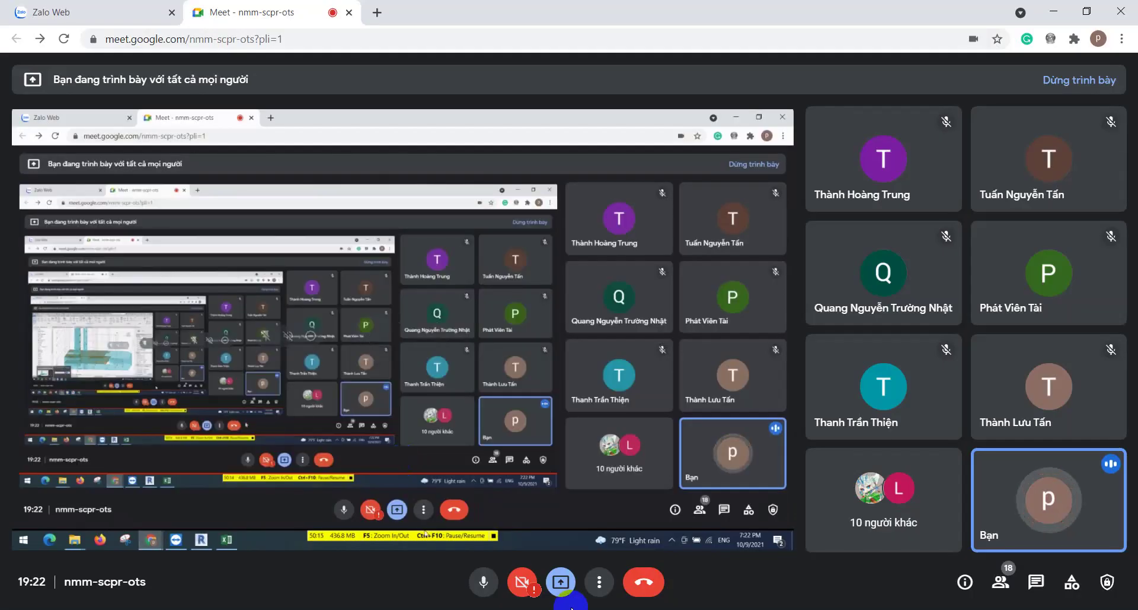
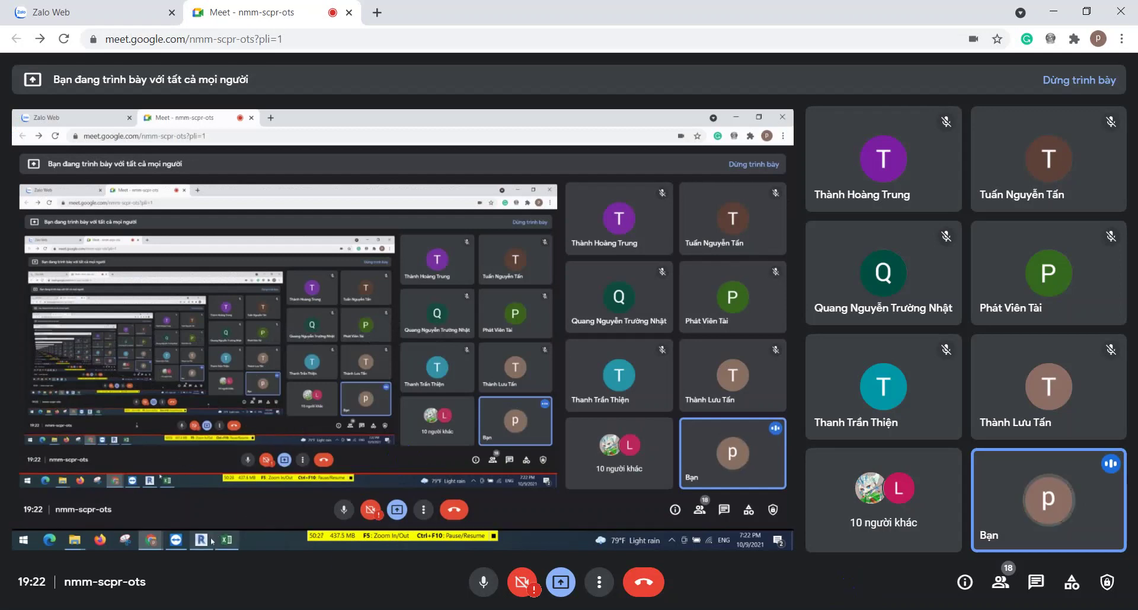
- Duplicate the STORY 2 structural plan and rename the copy STORY 2-SLAB
key(alt+Tab)
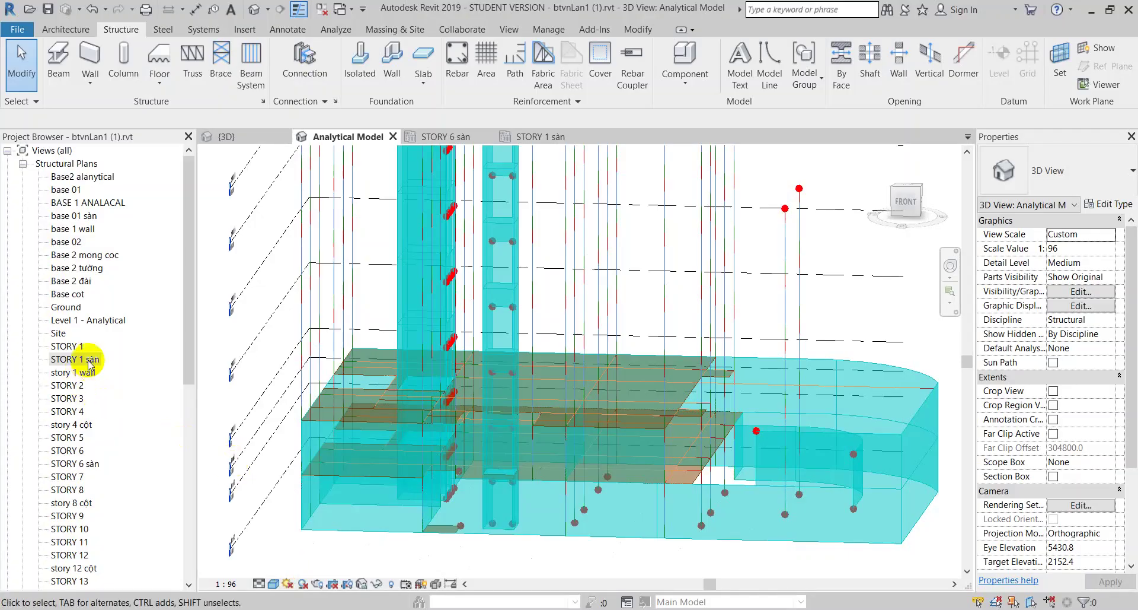
click(76, 390)
right_click(76, 390)
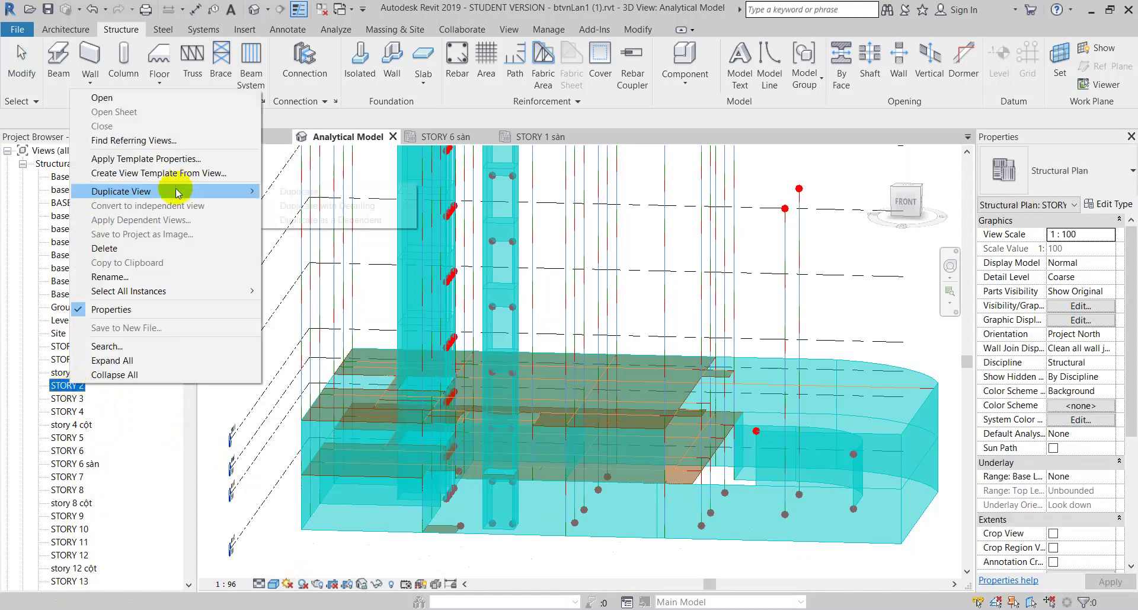
click(300, 191)
text(STORY 2 Slab)
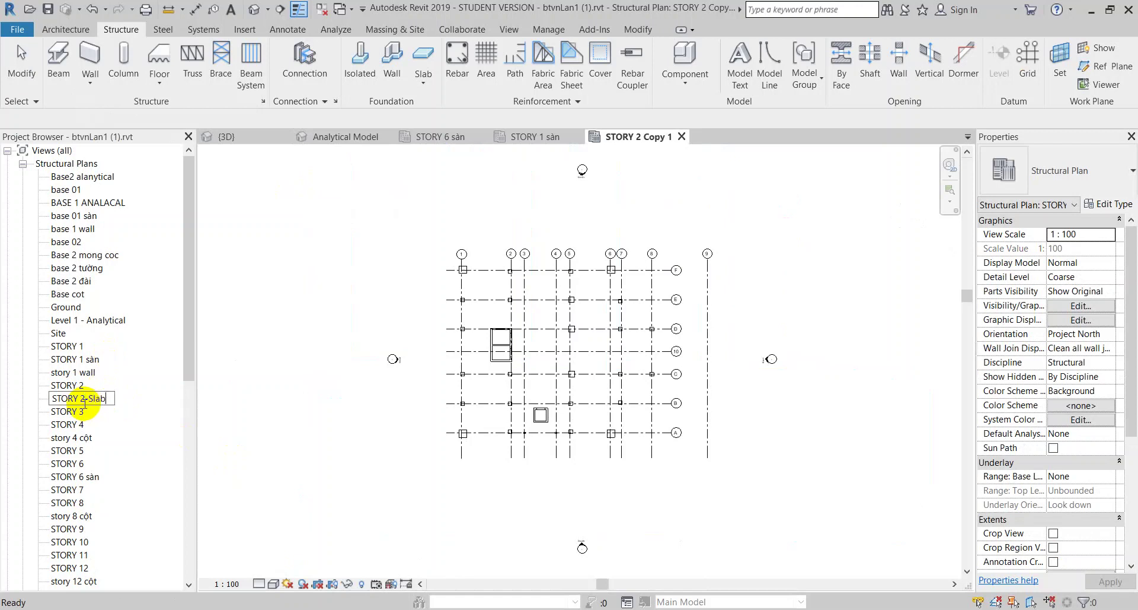
text(-SLAB)
key(Return)
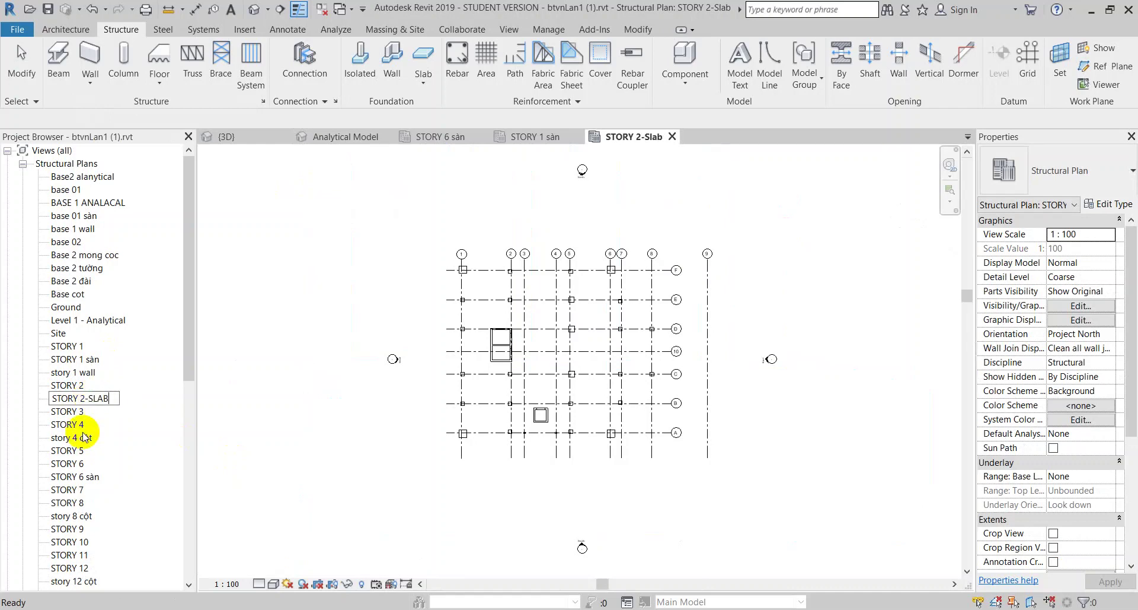
key(Return)
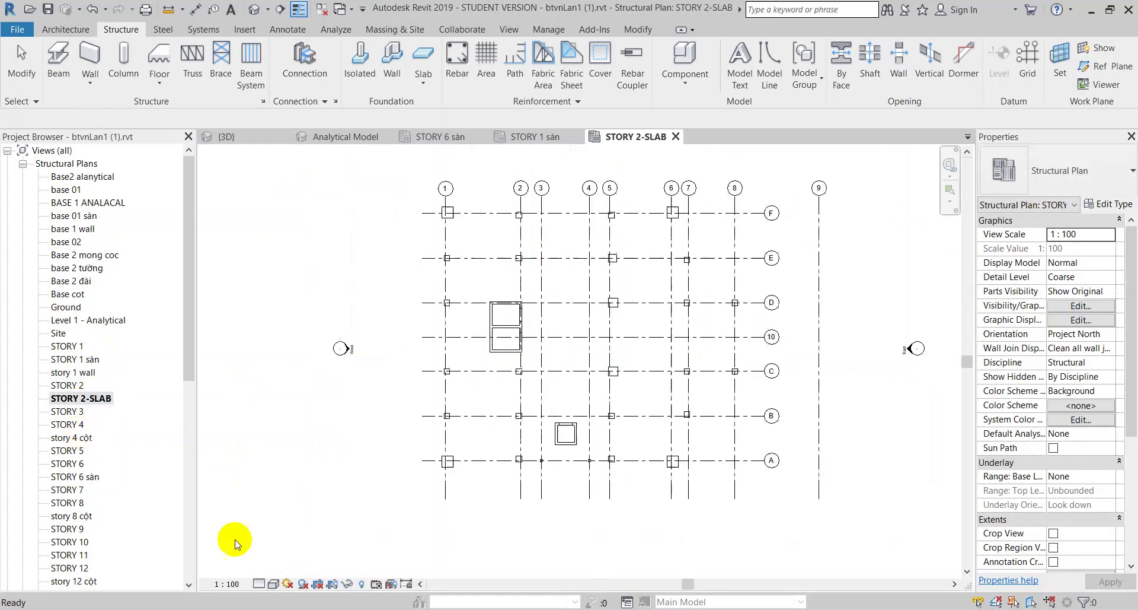
- Open the STORY 1 sàn plan view and zoom in on it
click(158, 563)
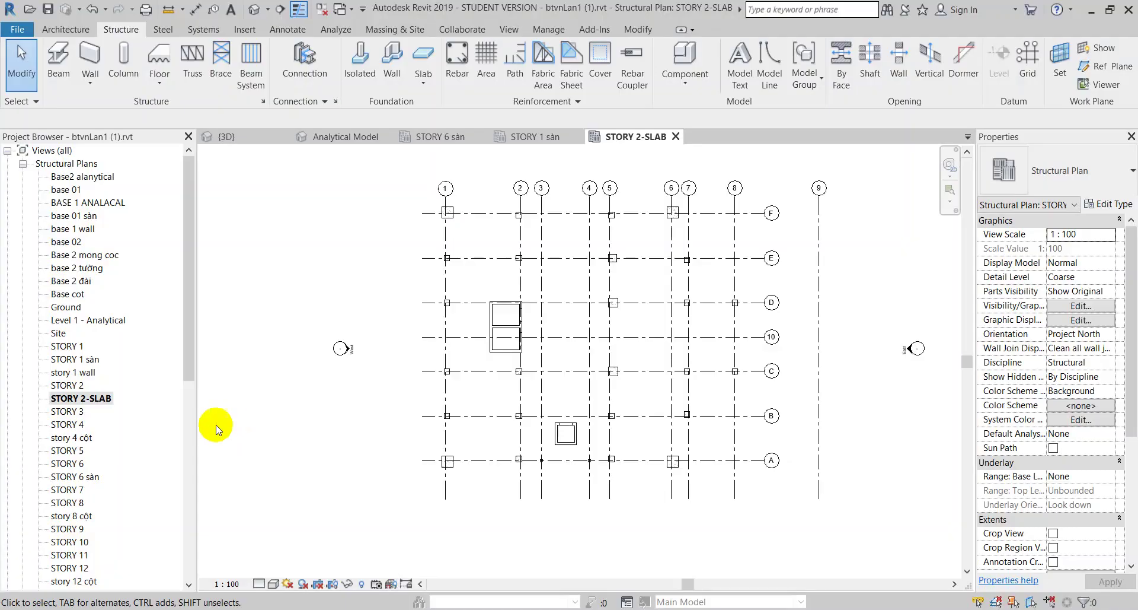
double_click(81, 360)
scroll(491, 295, down, 2)
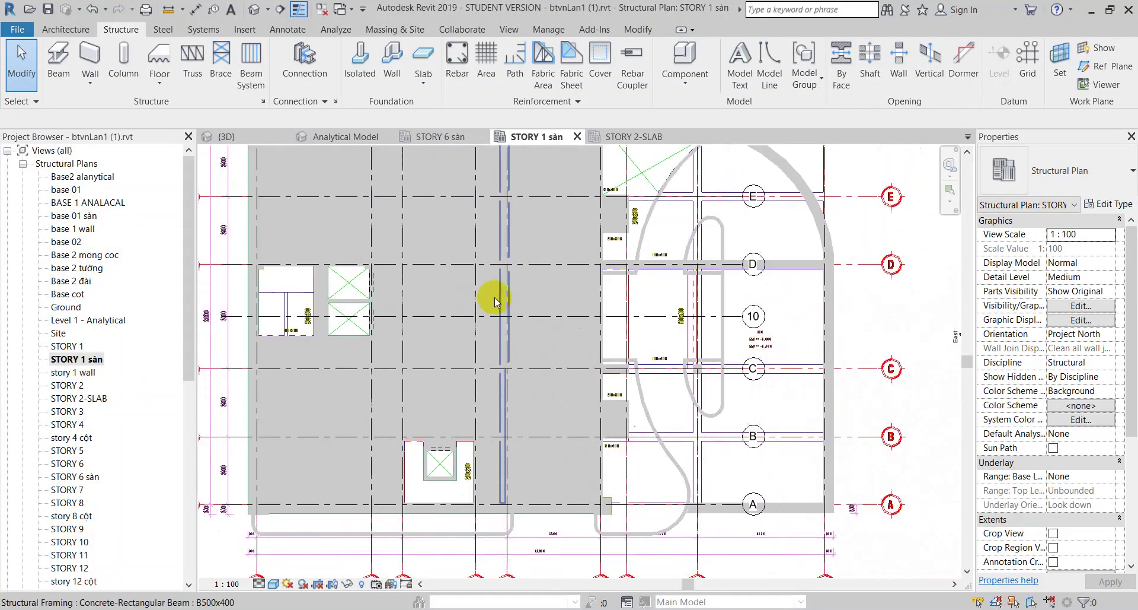
scroll(820, 455, down, 2)
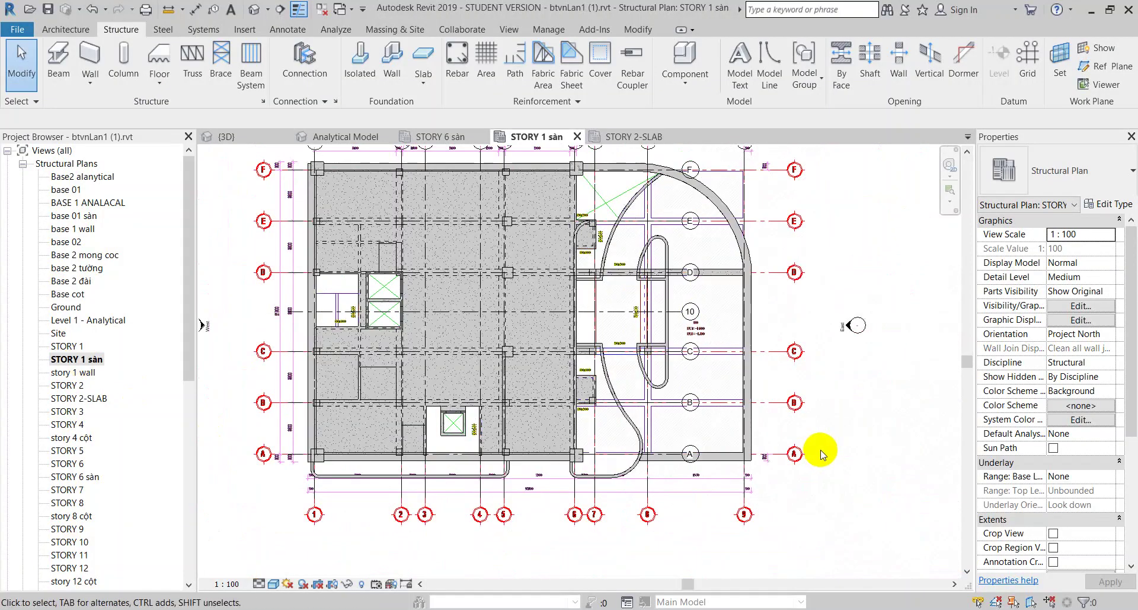
scroll(719, 321, up, 2)
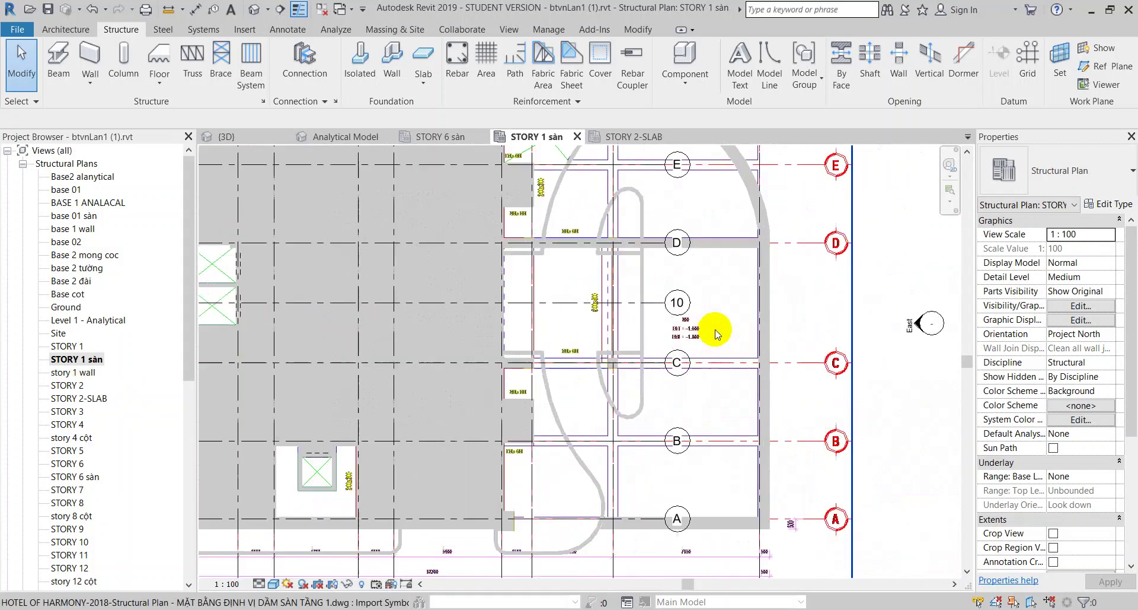
scroll(720, 326, up, 2)
scroll(706, 330, up, 2)
- Select the imported DWG underlay, then pan and zoom around grids 10 and C
click(692, 348)
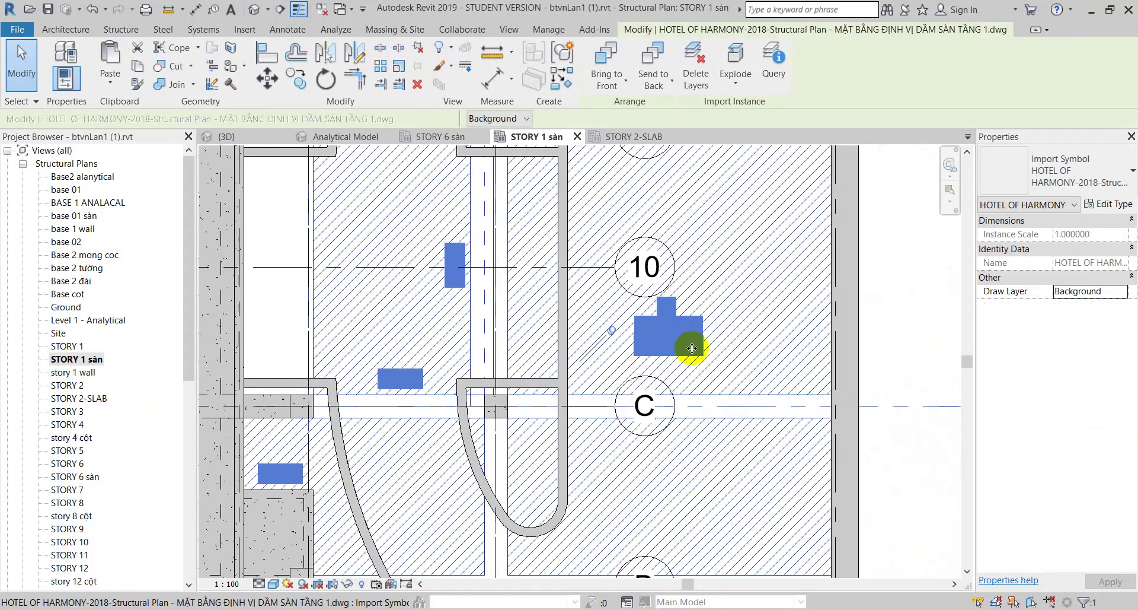
click(841, 375)
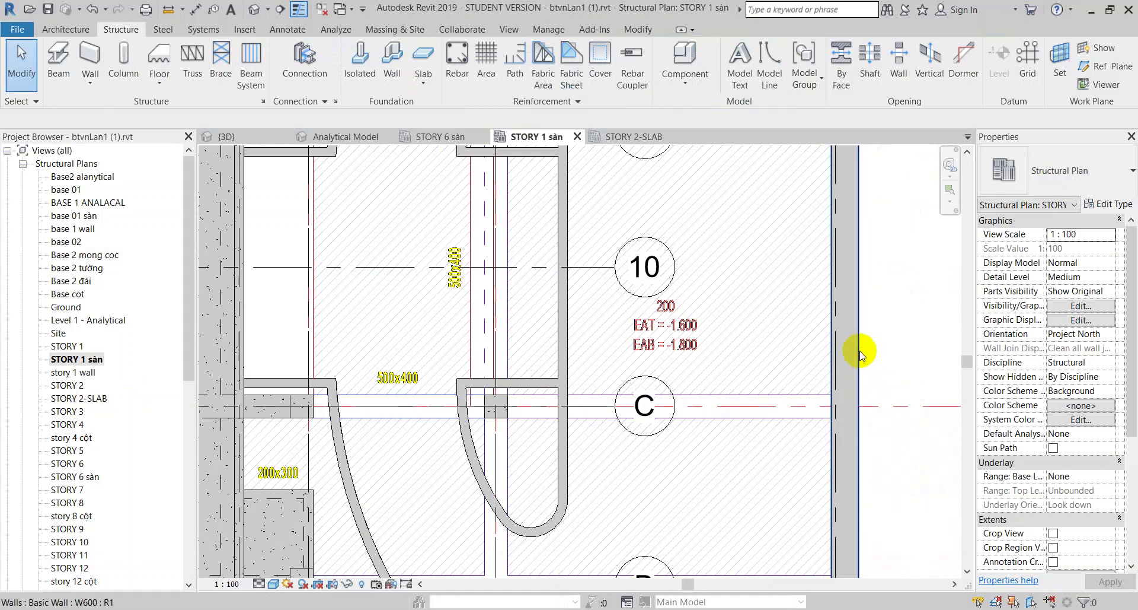
scroll(860, 350, down, 2)
middle_drag(826, 413, 788, 379)
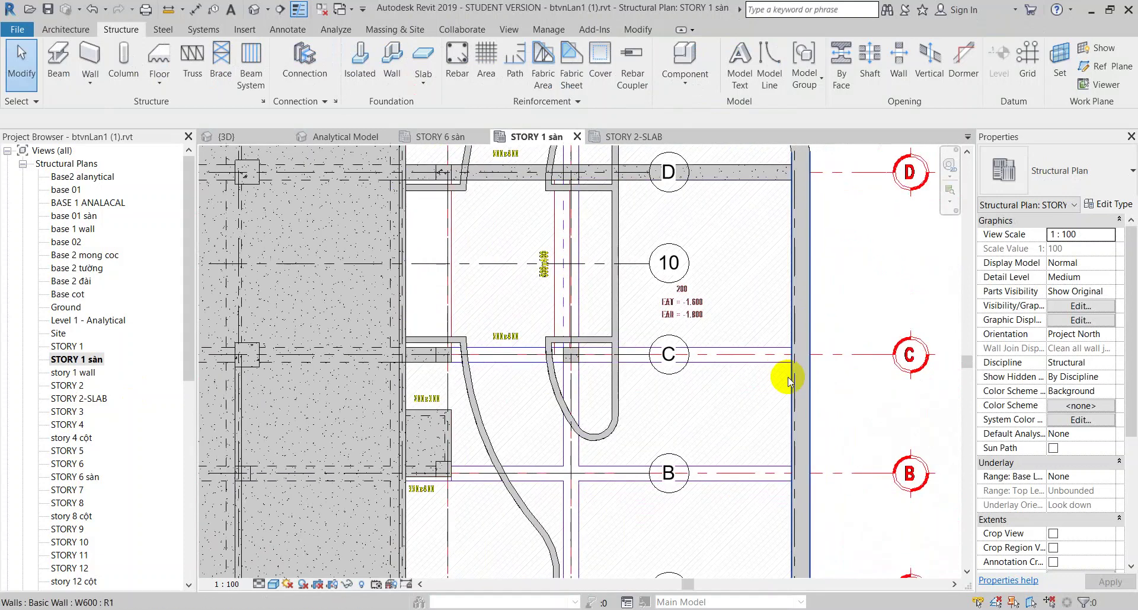
shift+scroll(686, 380, left, 2)
scroll(686, 381, down, 1)
scroll(686, 380, down, 1)
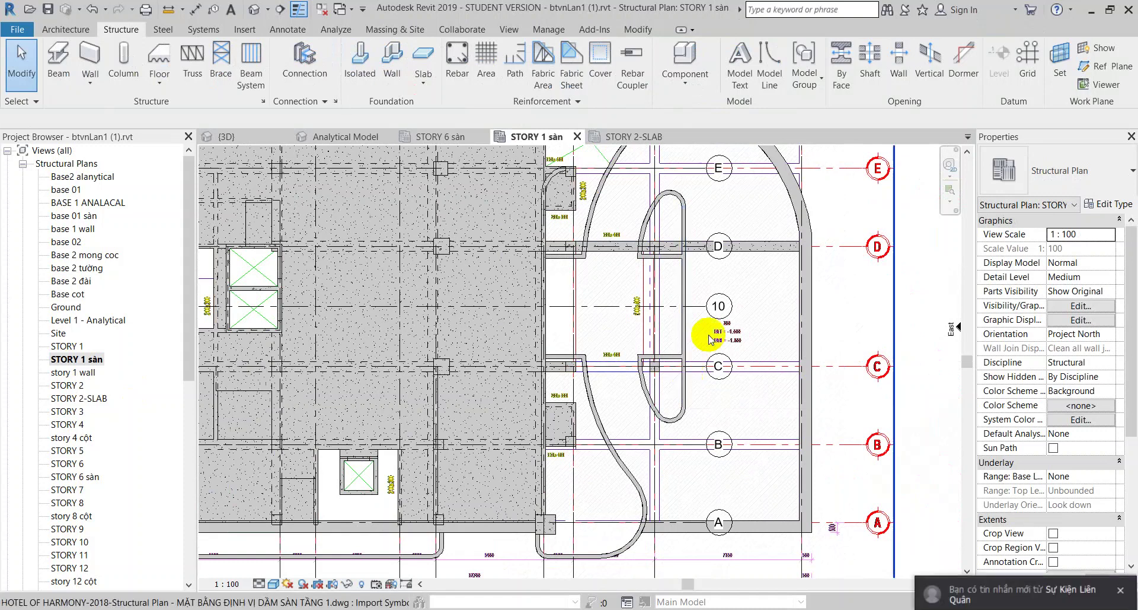
scroll(713, 337, up, 3)
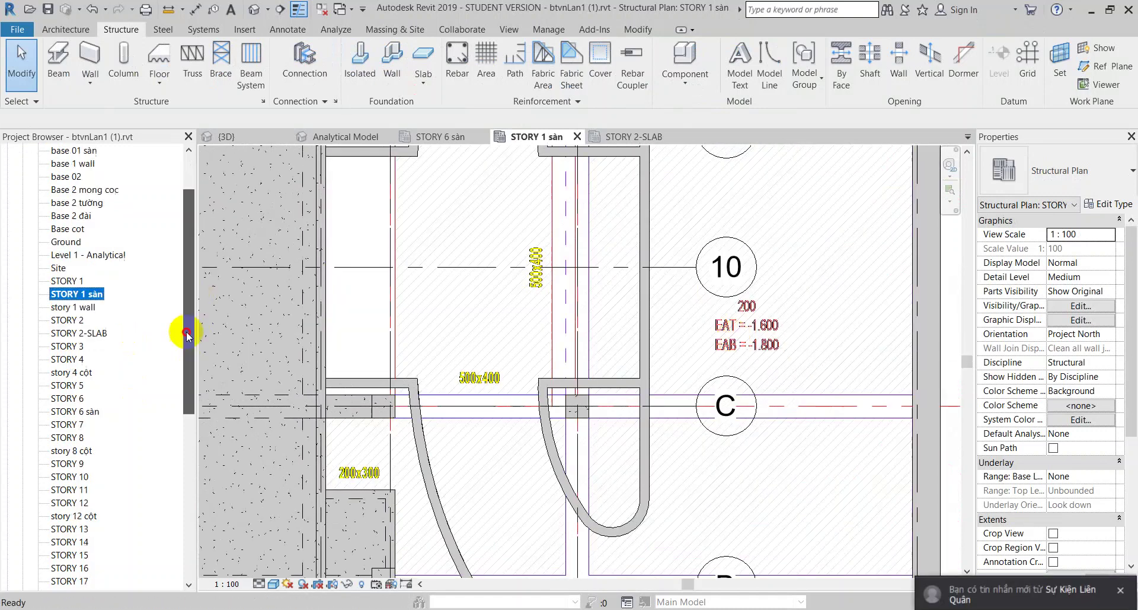
scroll(182, 386, down, 8)
scroll(101, 437, down, 2)
- Check the Ground level at -1600 in North elevation, then return to Analytical Model 3D
double_click(63, 489)
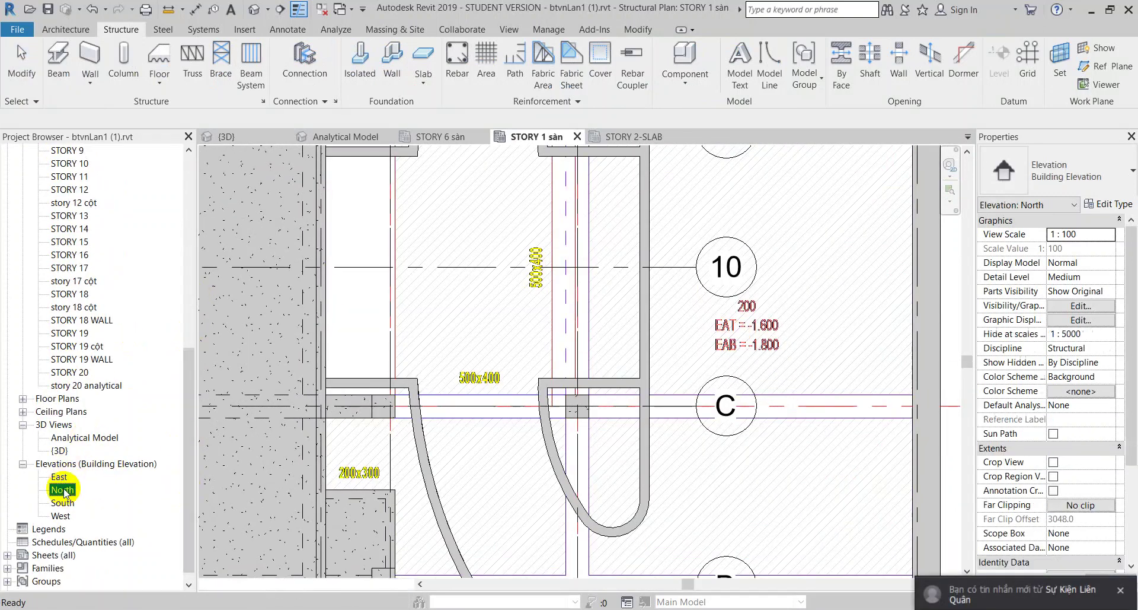
scroll(670, 379, up, 5)
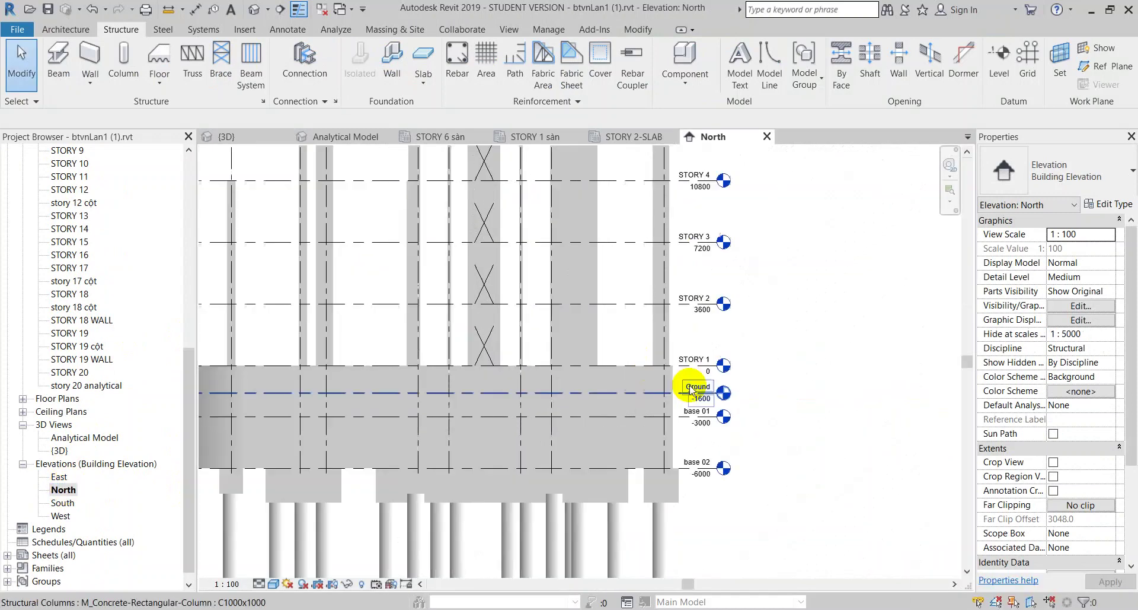
scroll(699, 398, up, 4)
click(651, 393)
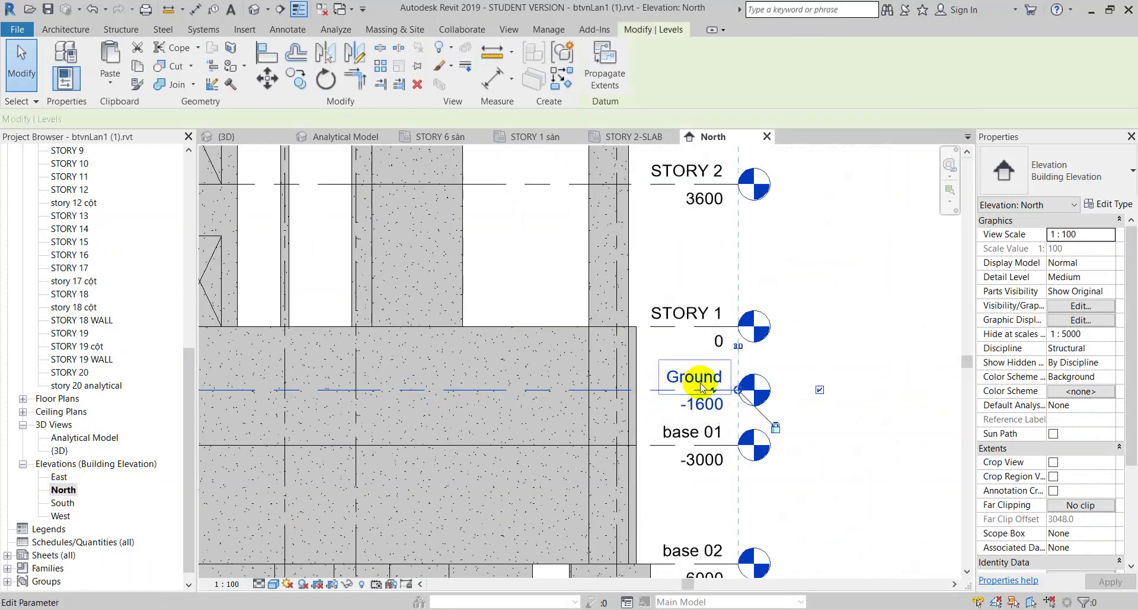
click(322, 138)
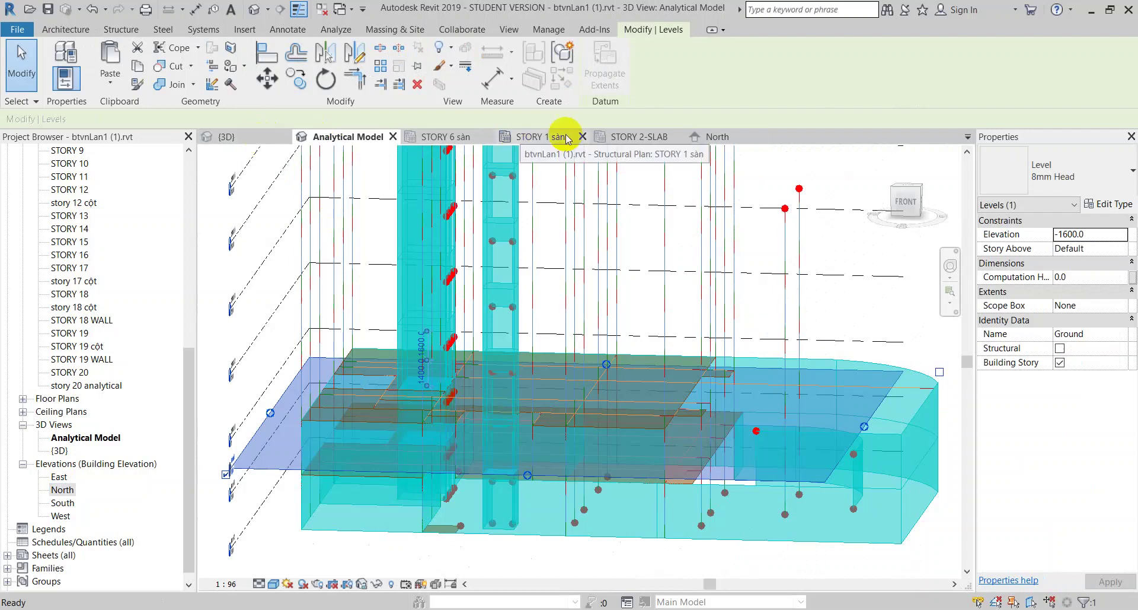
- Back in STORY 1 sàn, select the floor slab to check its type
click(529, 138)
scroll(596, 359, down, 2)
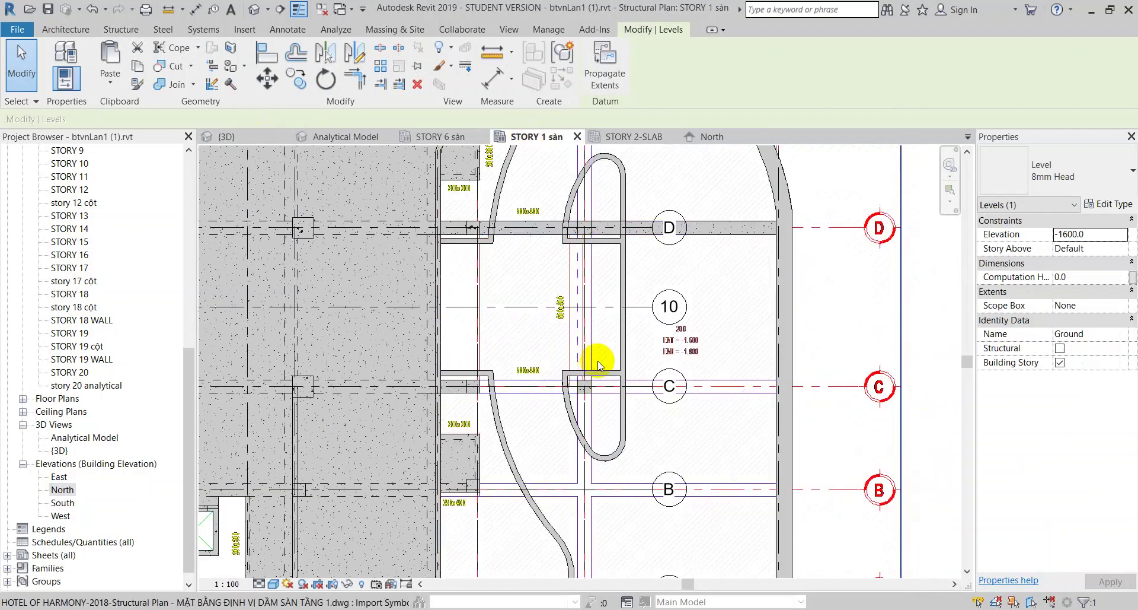
scroll(596, 359, down, 1)
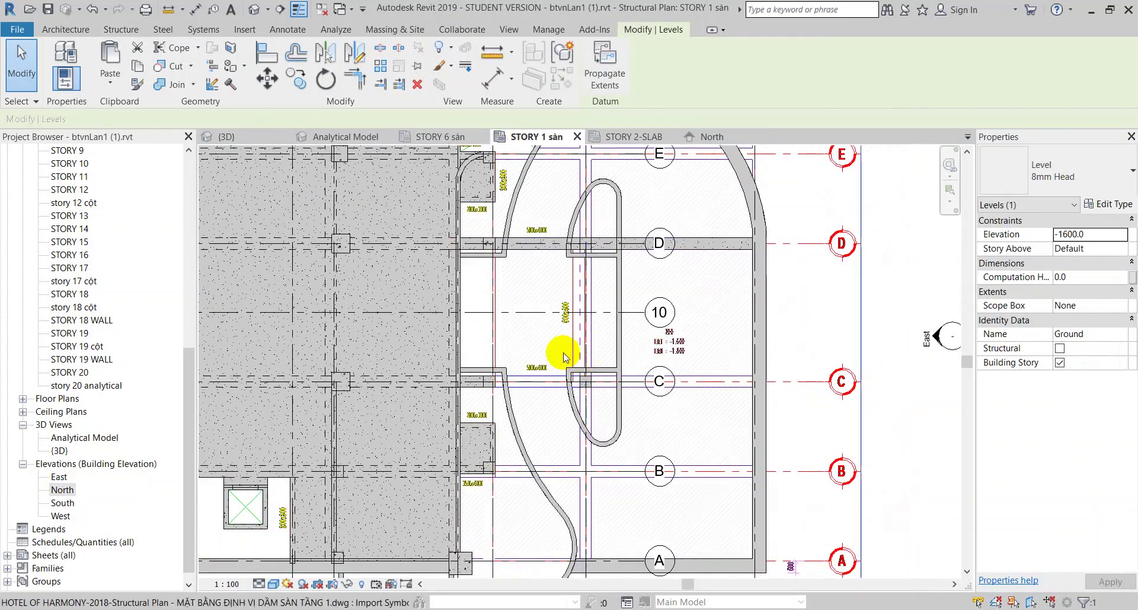
middle_drag(542, 347, 658, 317)
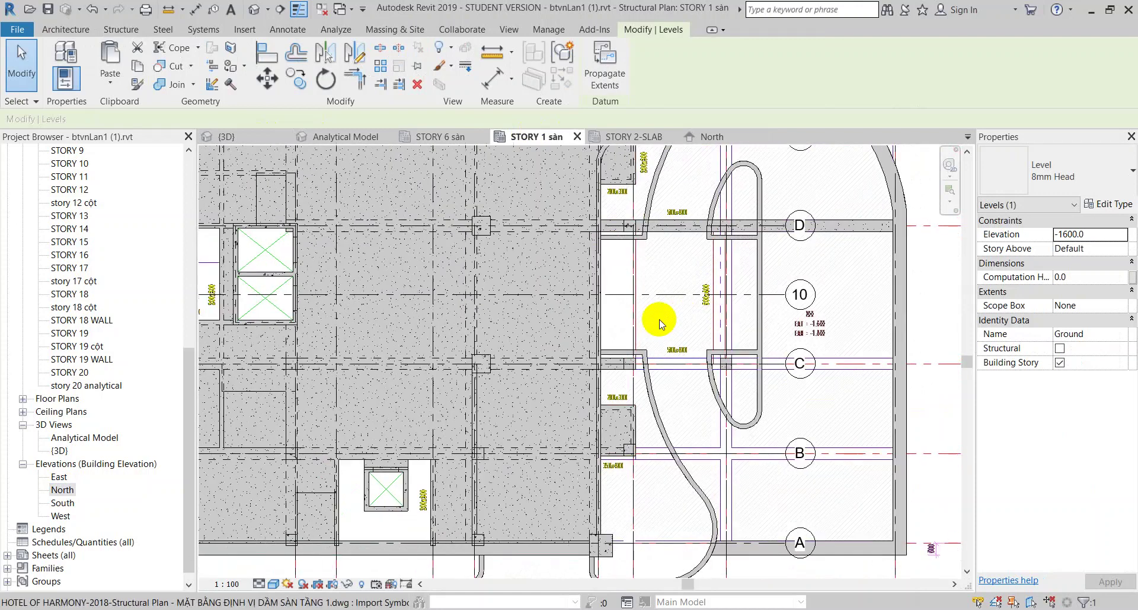
click(536, 280)
scroll(666, 216, down, 3)
click(856, 312)
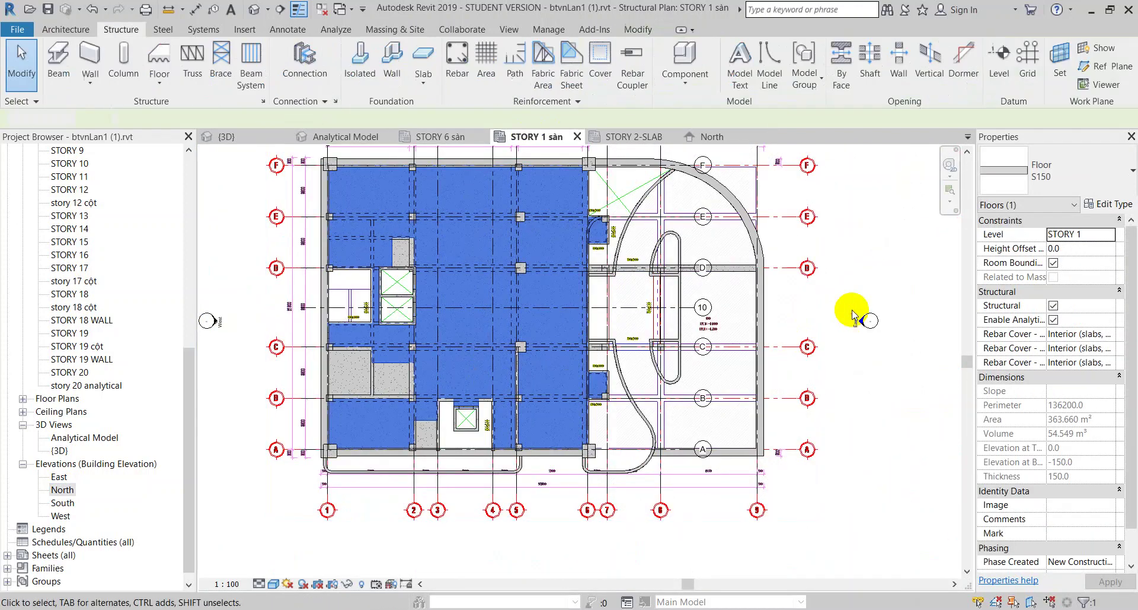
- Select the B500x600 beam on grid D and review it across grids F, E, 6–10
middle_drag(617, 305, 595, 344)
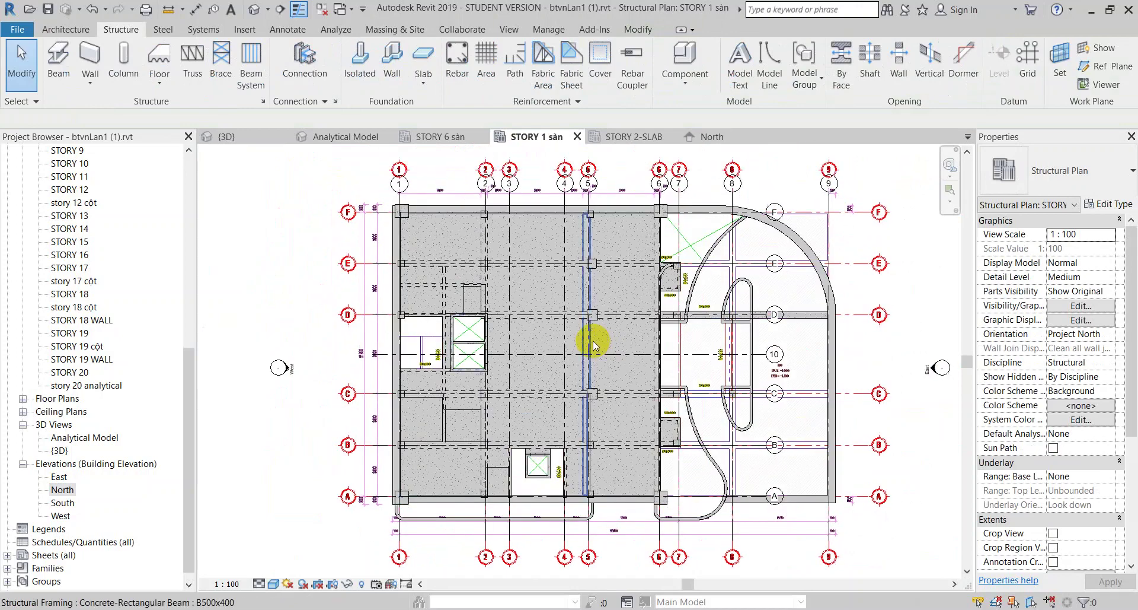
scroll(771, 356, up, 4)
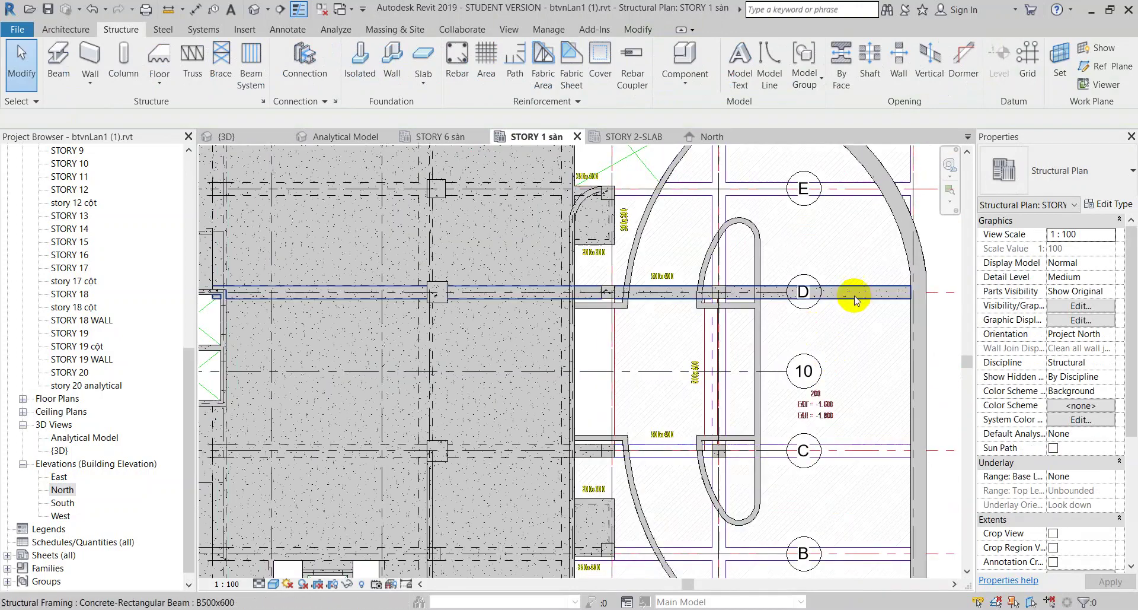
scroll(731, 330, up, 1)
click(749, 254)
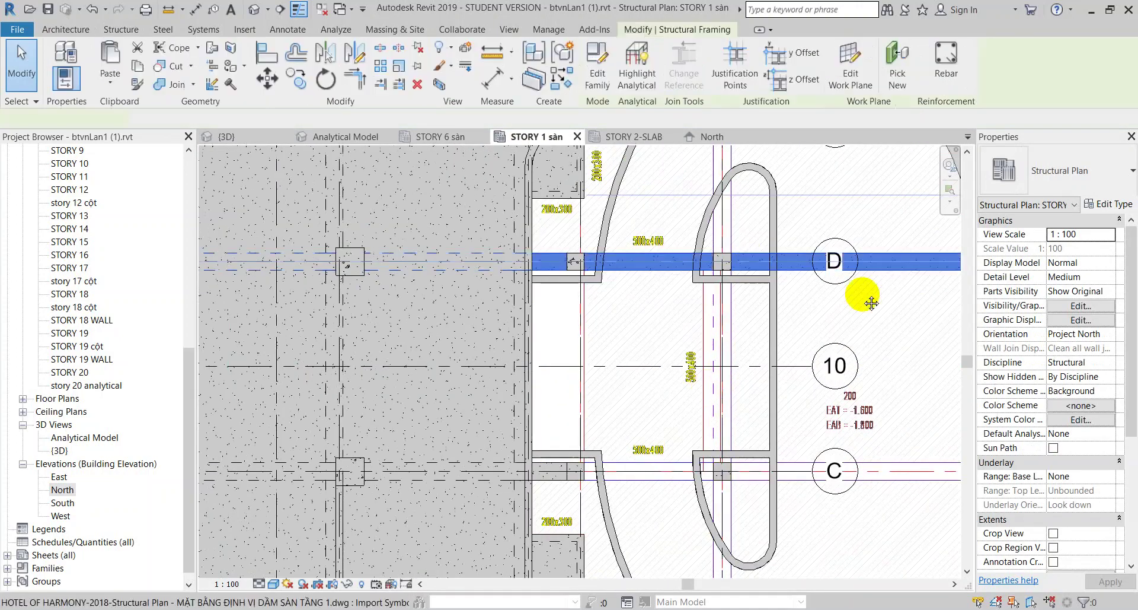
middle_drag(803, 300, 655, 365)
middle_drag(659, 261, 606, 474)
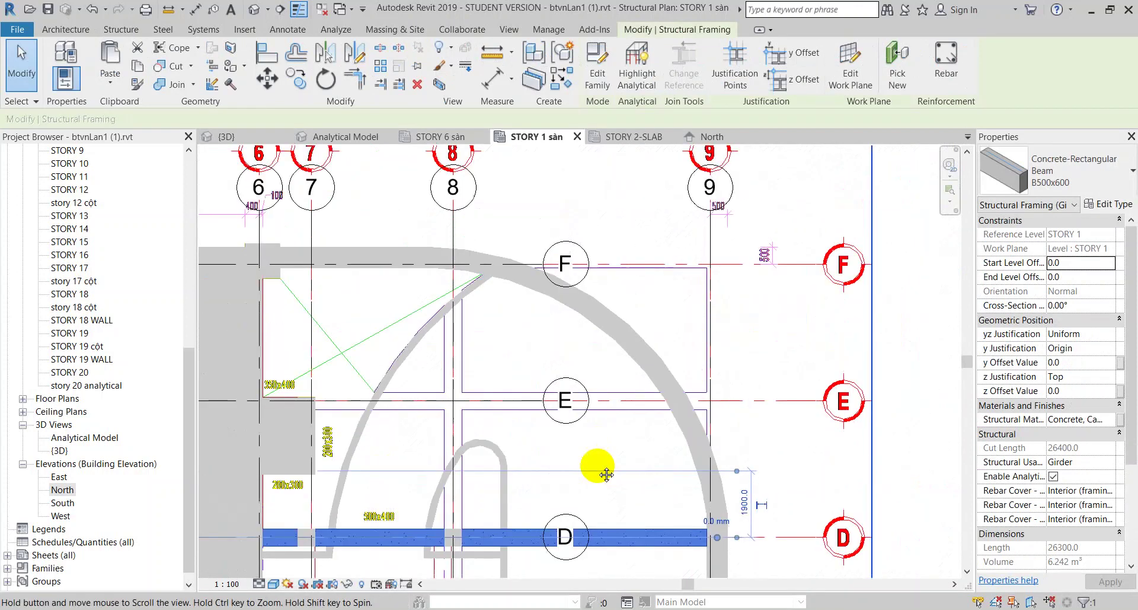
scroll(726, 237, up, 2)
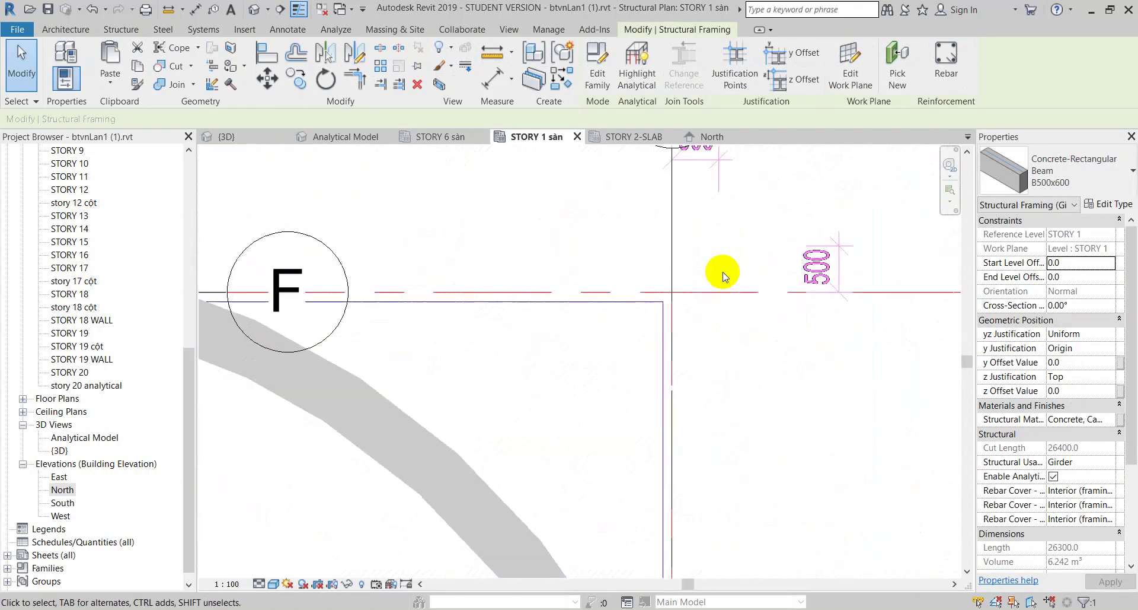
scroll(709, 277, down, 2)
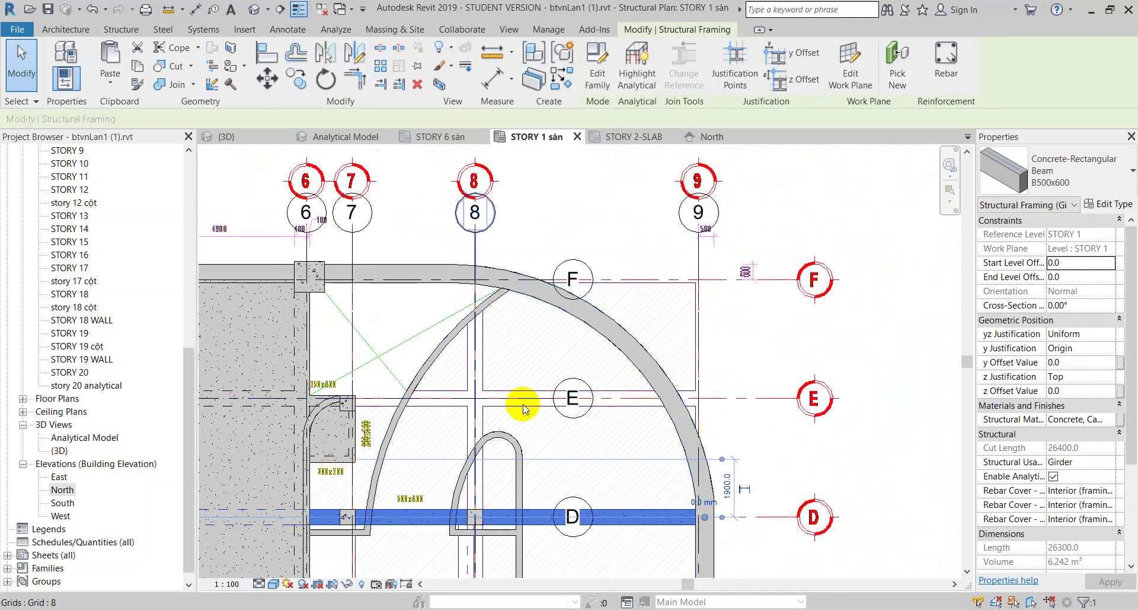
mouse_move(513, 404)
middle_down()
mouse_move(599, 337)
mouse_move(680, 359)
middle_up()
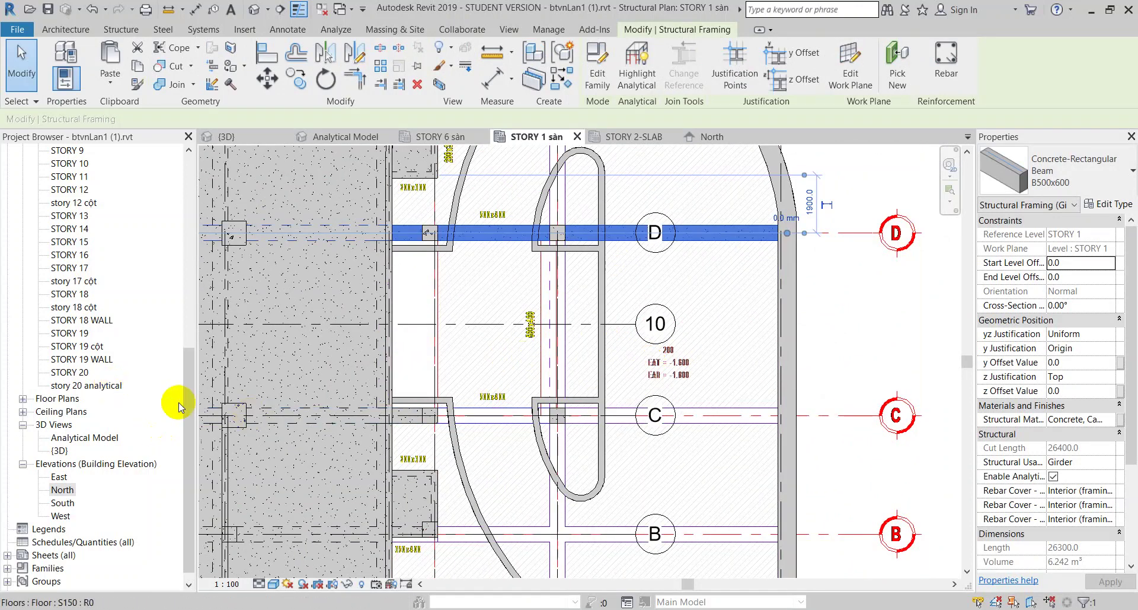
key(Escape)
- Open the Ground view's context menu in the Project Browser, then dismiss it
click(192, 417)
scroll(190, 224, up, 8)
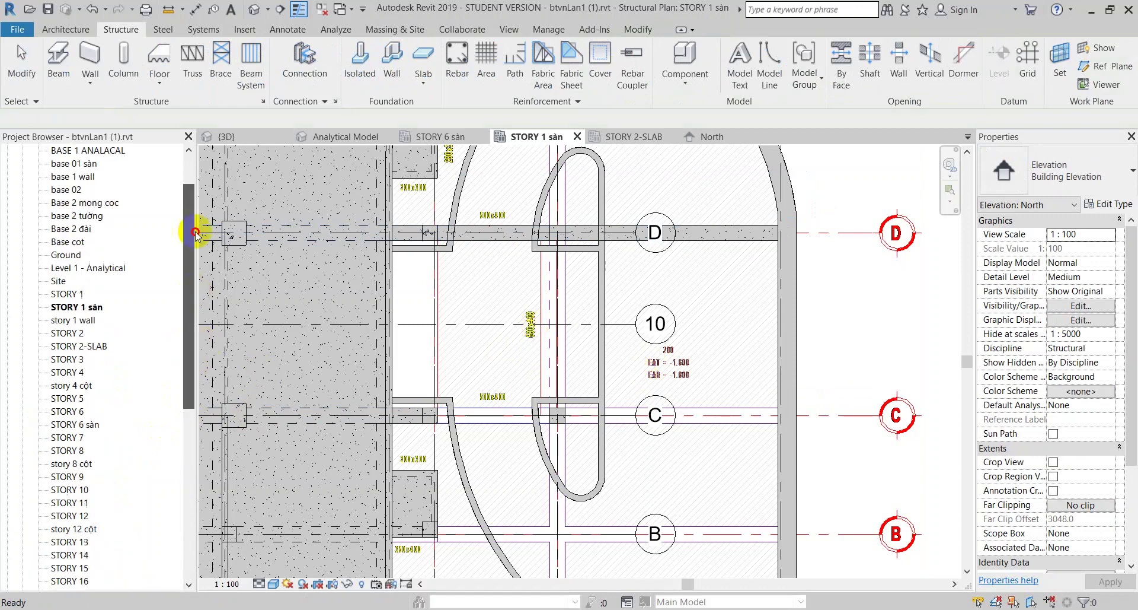
scroll(197, 220, up, 1)
click(65, 280)
right_click(66, 282)
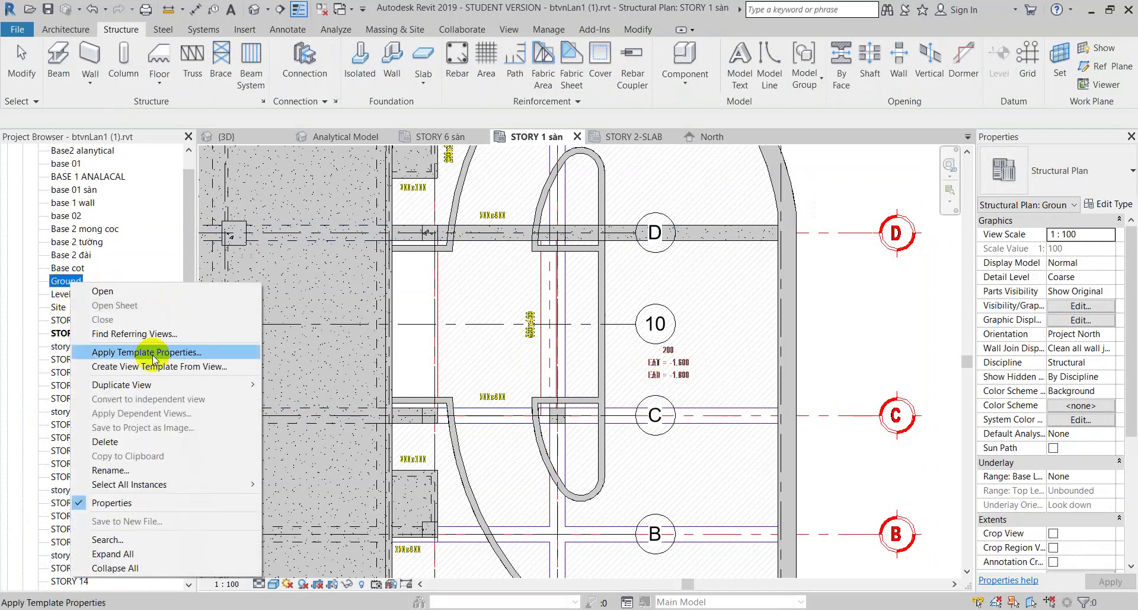
click(675, 364)
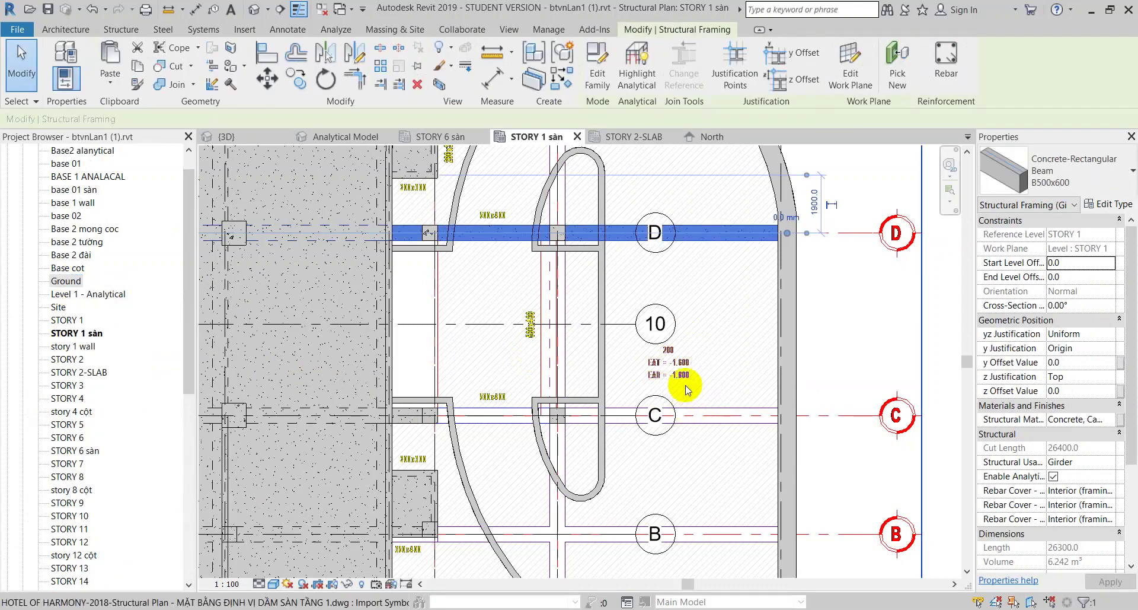
- Drag the grid D beam's end back so it stops at the column
mouse_move(686, 445)
middle_down()
mouse_move(657, 285)
mouse_move(679, 393)
middle_up()
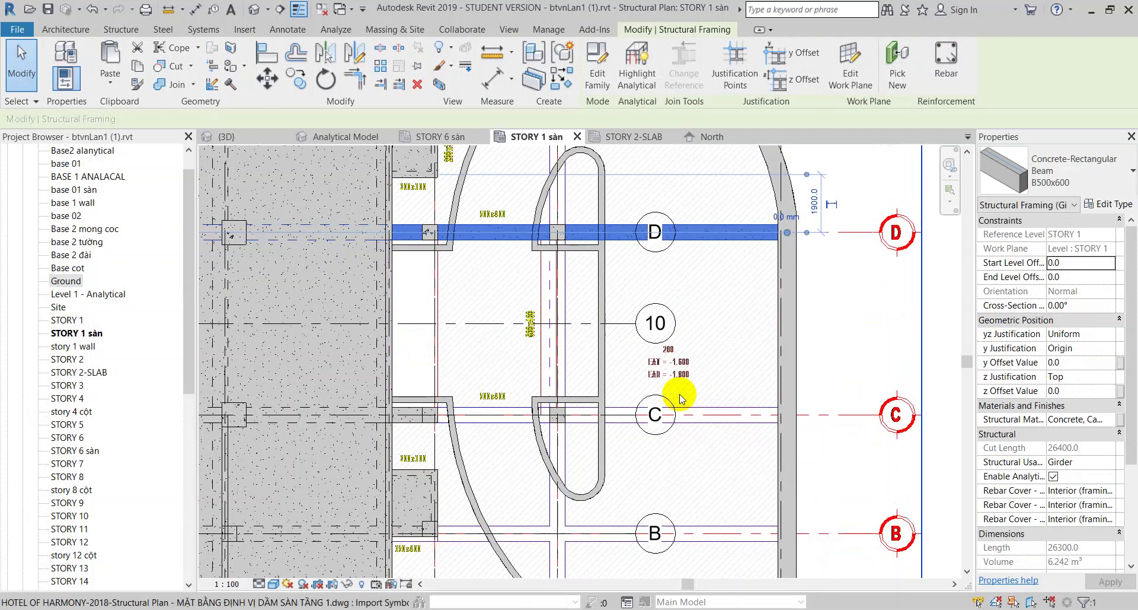
middle_drag(676, 238, 753, 360)
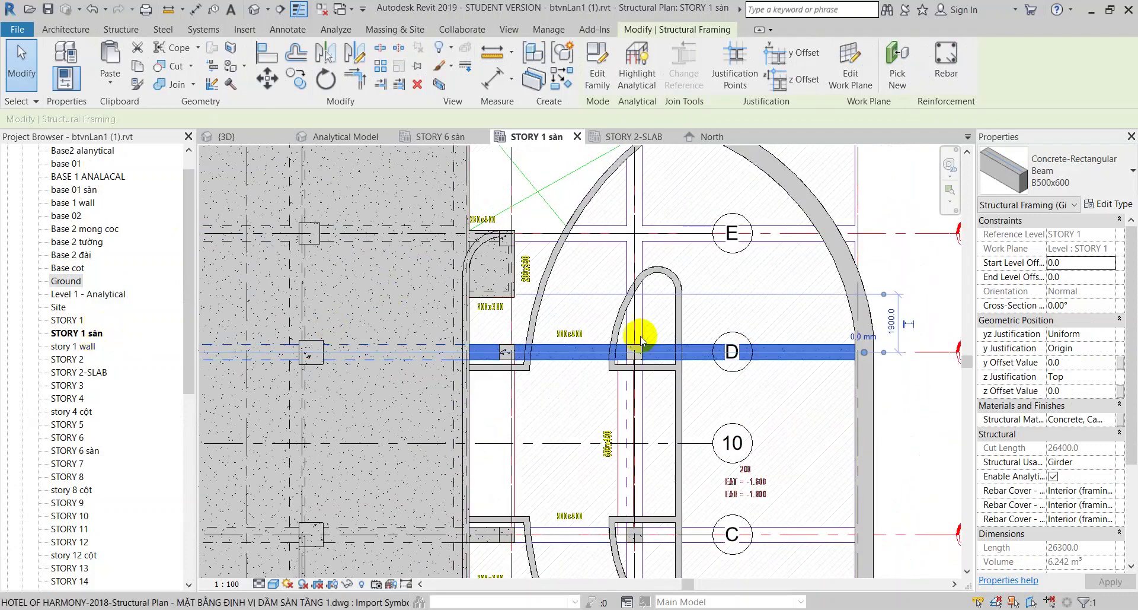
mouse_move(863, 356)
mouse_down()
mouse_move(517, 358)
mouse_move(531, 342)
mouse_up()
scroll(517, 357, up, 2)
scroll(517, 358, up, 1)
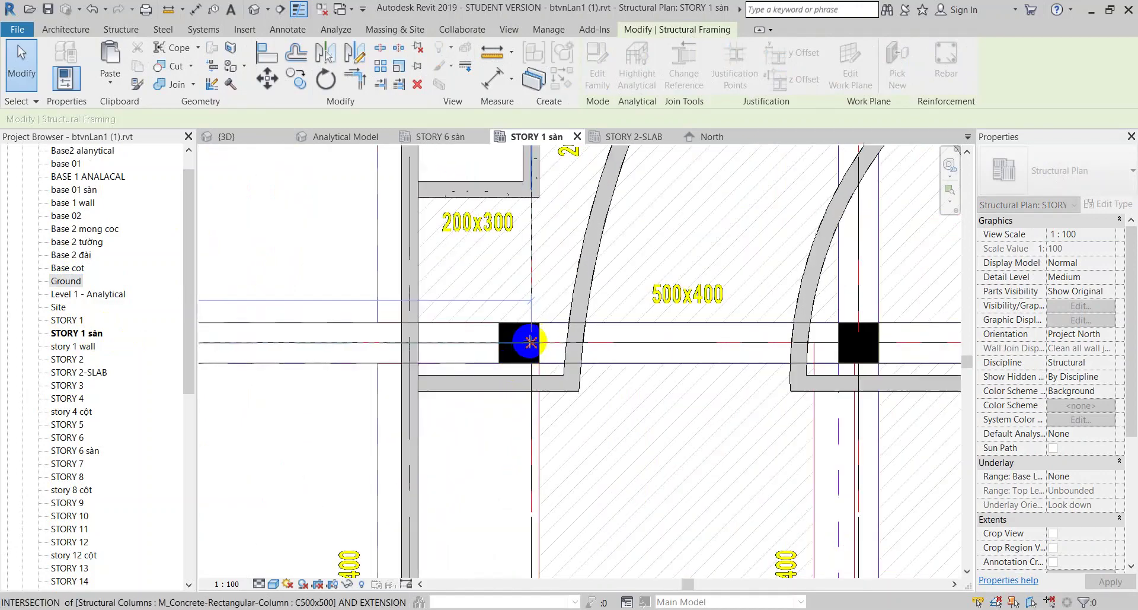
scroll(517, 394, down, 2)
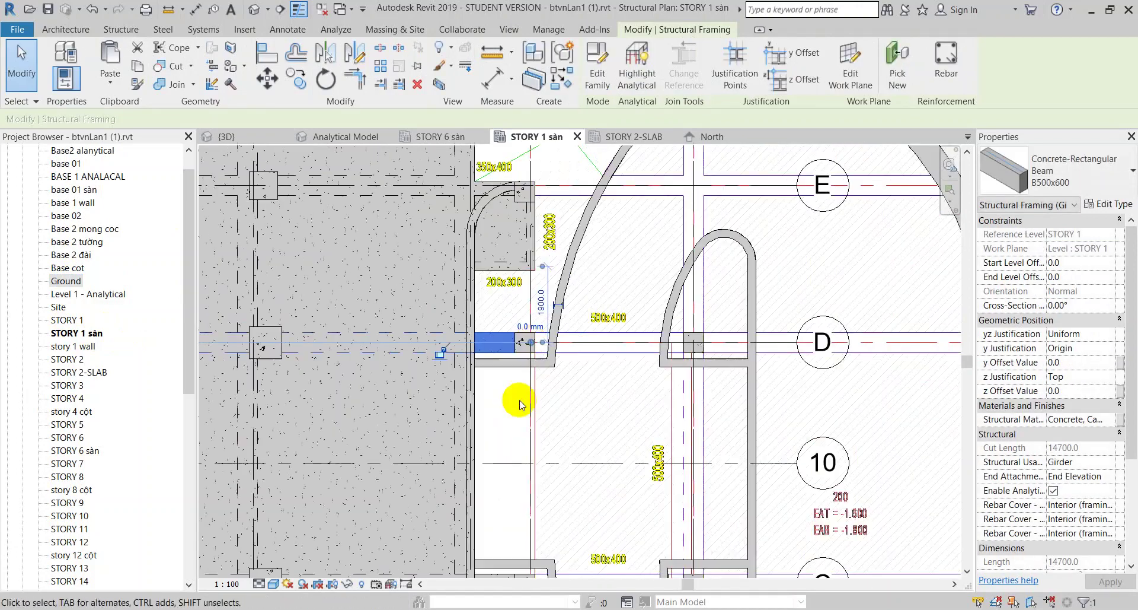
click(520, 403)
scroll(593, 421, down, 2)
scroll(676, 415, down, 1)
- Select the imported DWG drawing, then pan to show more of the slab
click(710, 381)
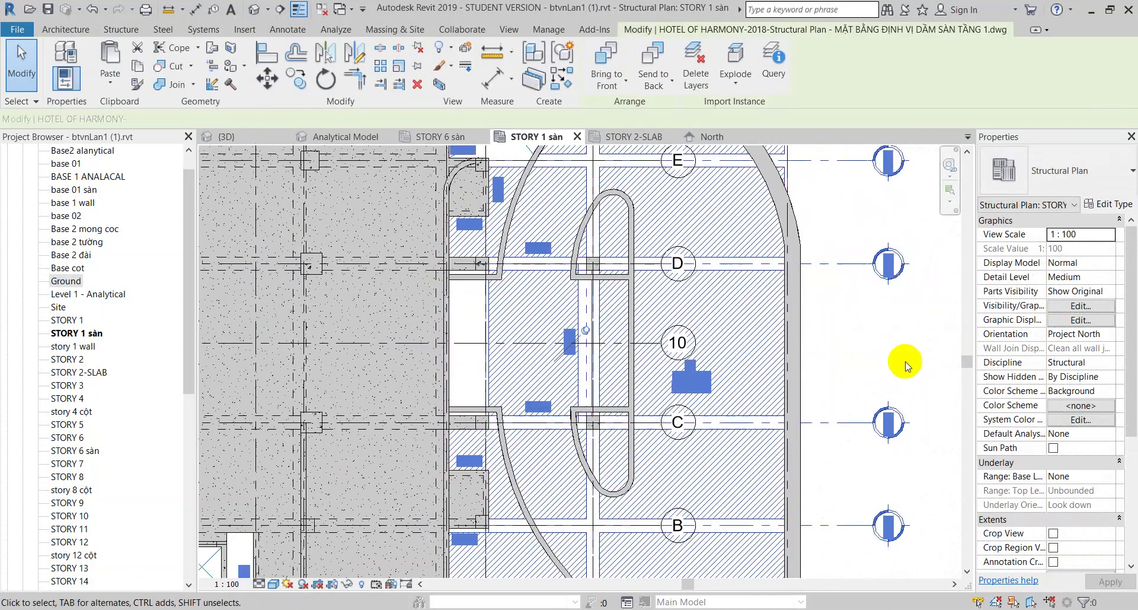
click(855, 359)
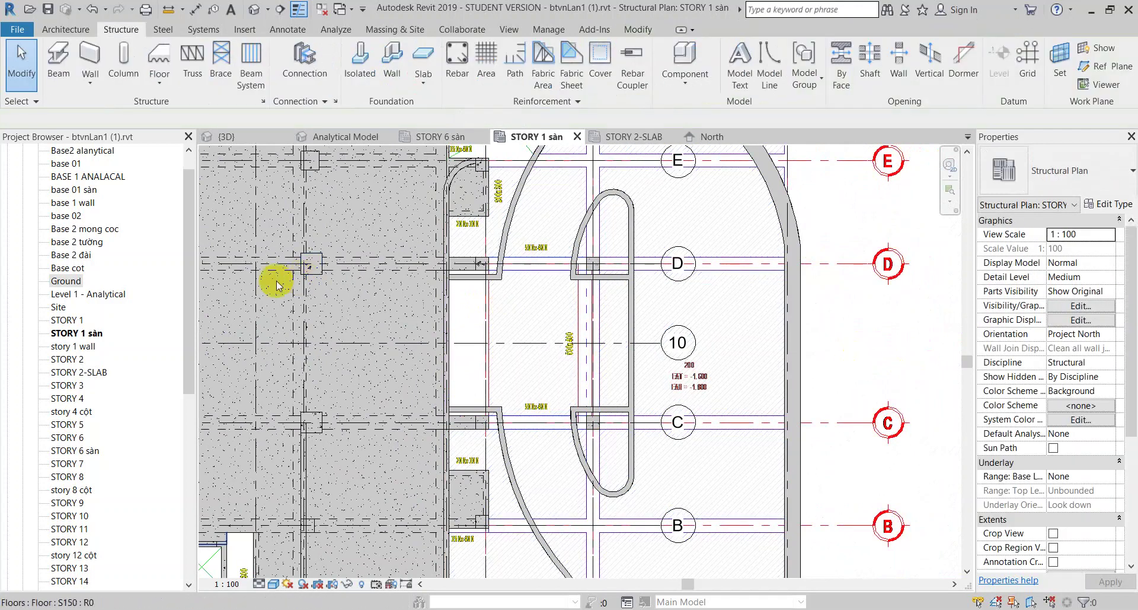
scroll(276, 286, down, 2)
mouse_move(275, 284)
middle_down()
mouse_move(394, 324)
mouse_move(470, 322)
middle_up()
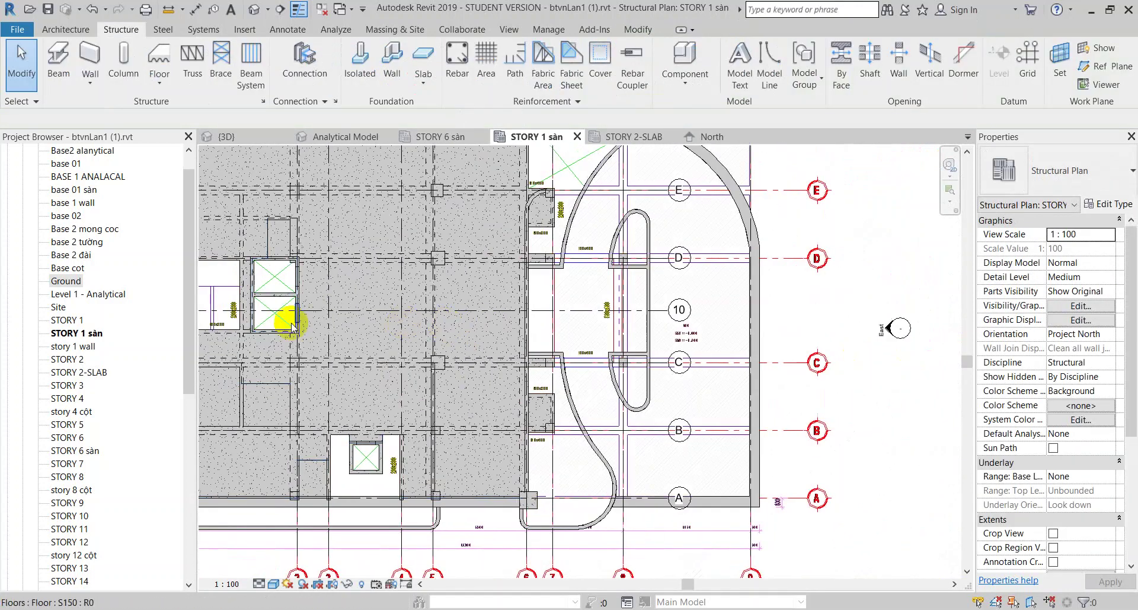
- Glance at STORY 2-SLAB, then inspect the beam along grid C in STORY 1 sàn
double_click(80, 374)
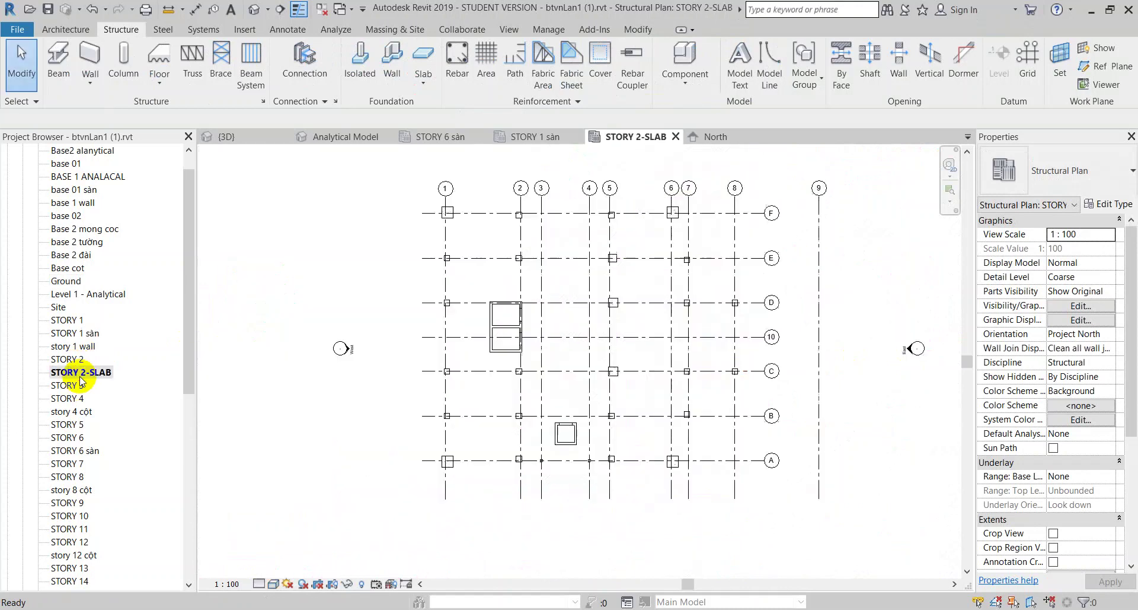
double_click(72, 334)
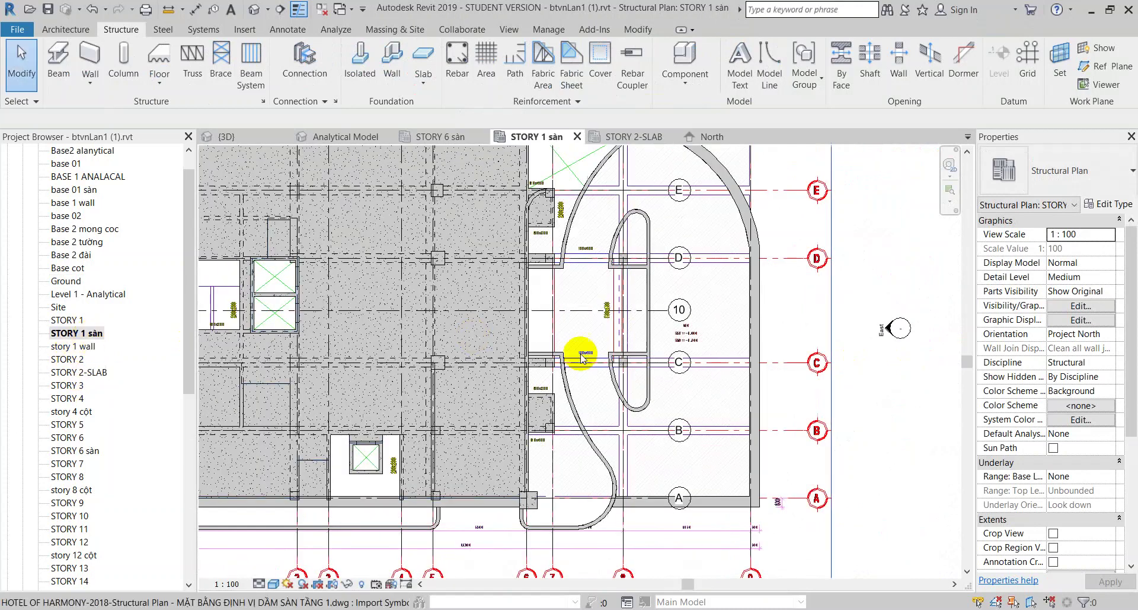
mouse_move(584, 299)
middle_down()
mouse_move(590, 455)
mouse_move(591, 386)
middle_up()
scroll(591, 386, up, 2)
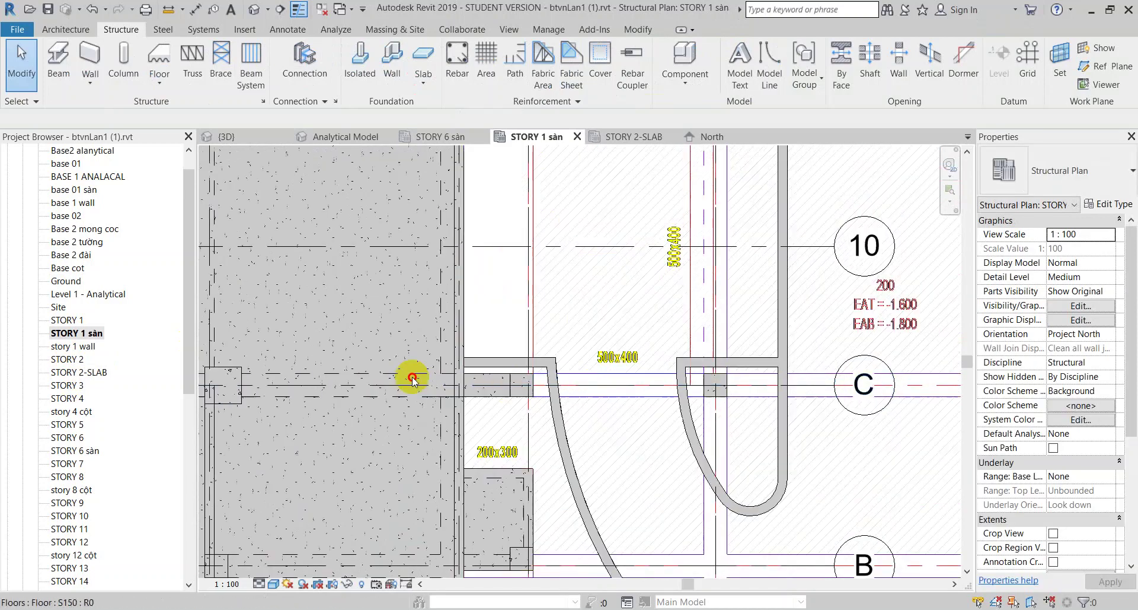
click(428, 370)
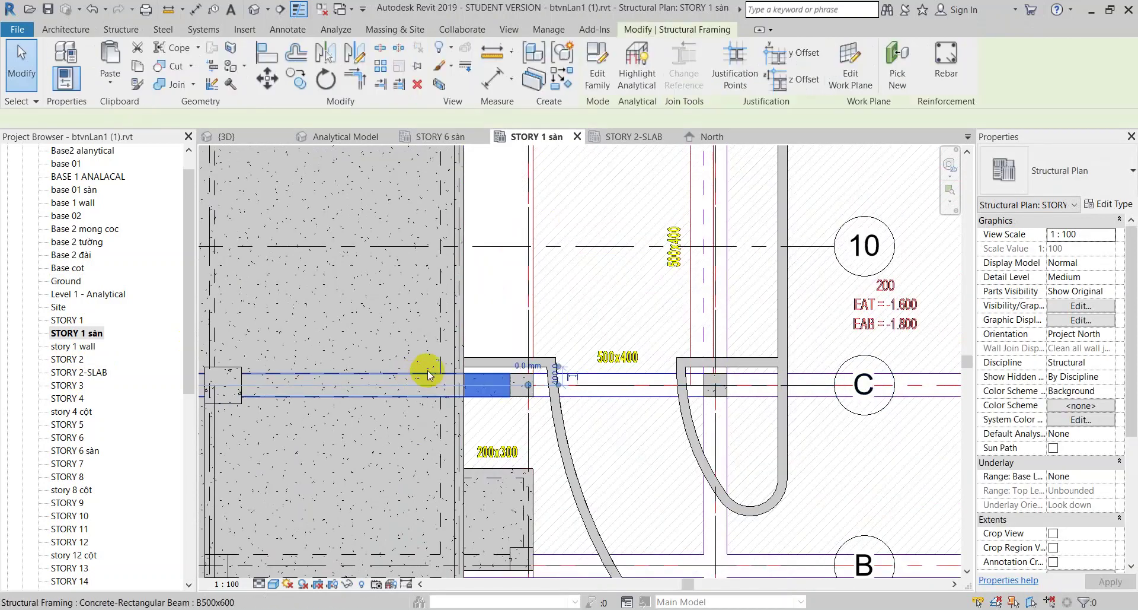
scroll(428, 370, down, 2)
mouse_move(481, 357)
middle_down()
mouse_move(704, 393)
mouse_move(470, 376)
middle_up()
key(Escape)
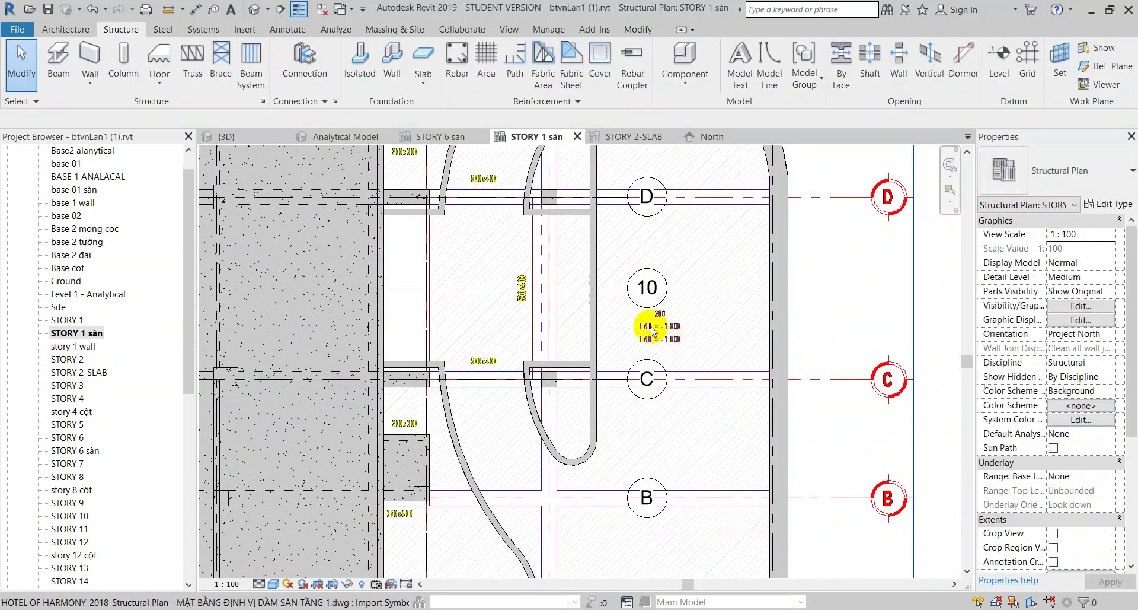
- Inspect the S150 floor slab and the -1.600 / -1.800 level notes beside grid 10
mouse_move(152, 563)
click(121, 567)
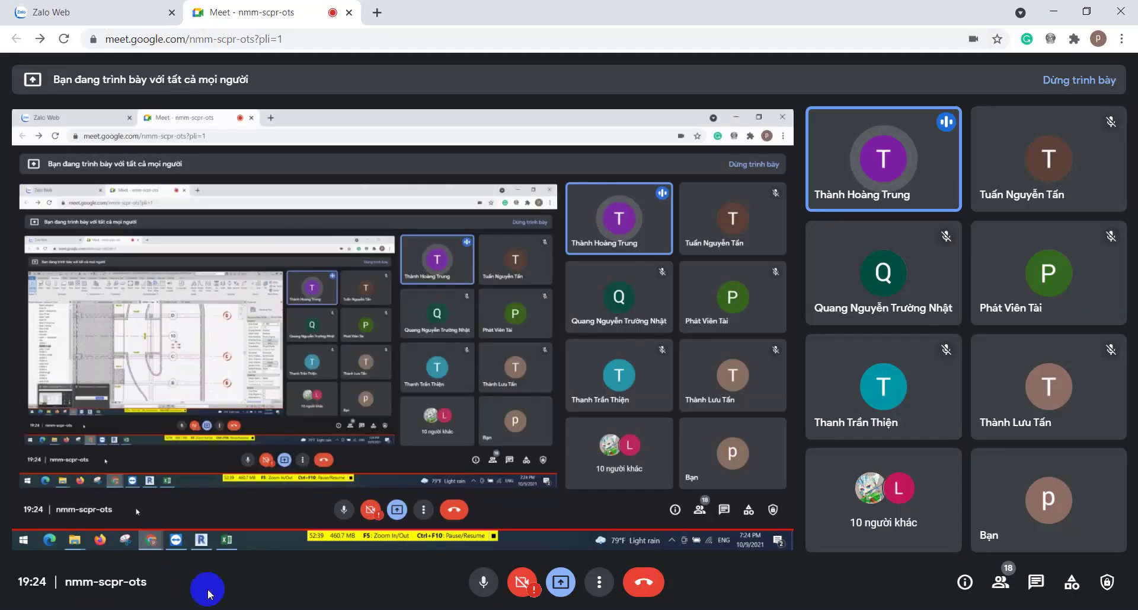
click(276, 605)
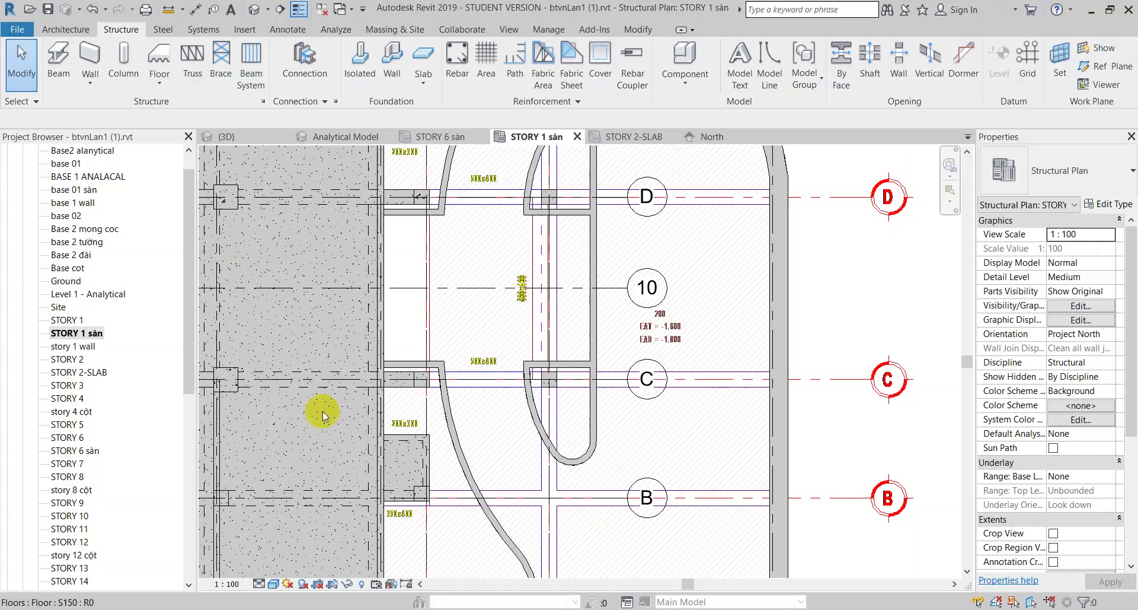
scroll(686, 419, down, 2)
scroll(686, 420, down, 2)
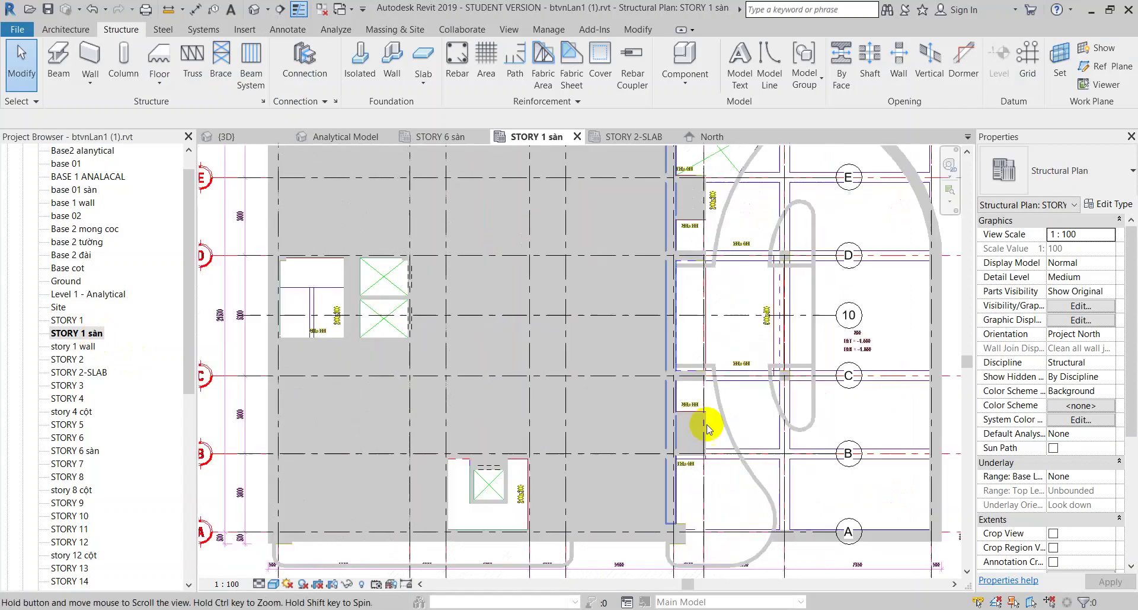
click(660, 412)
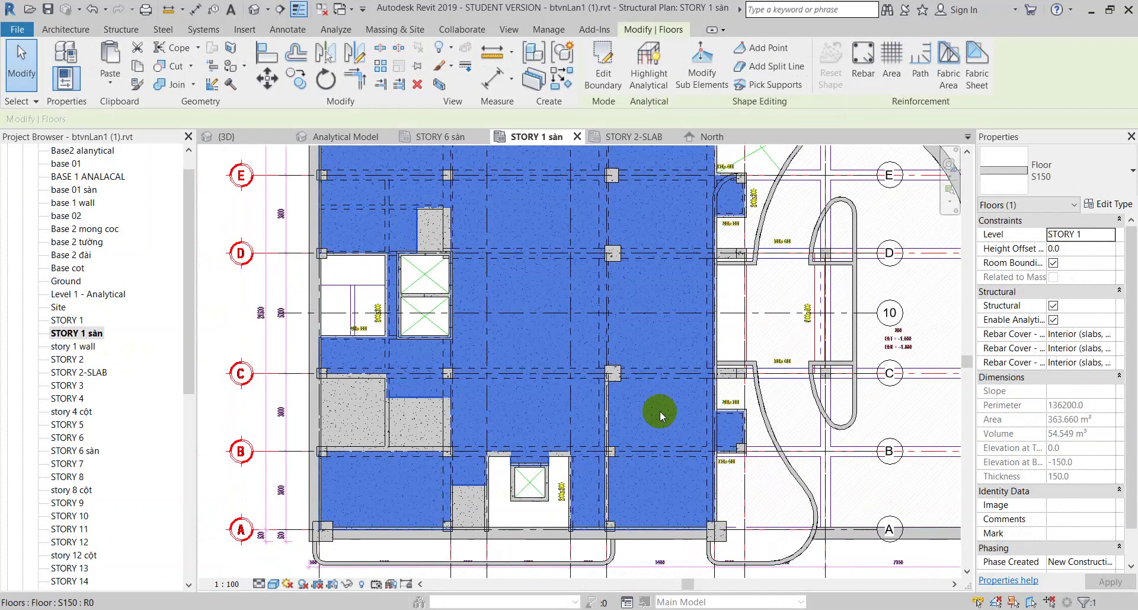
key(Escape)
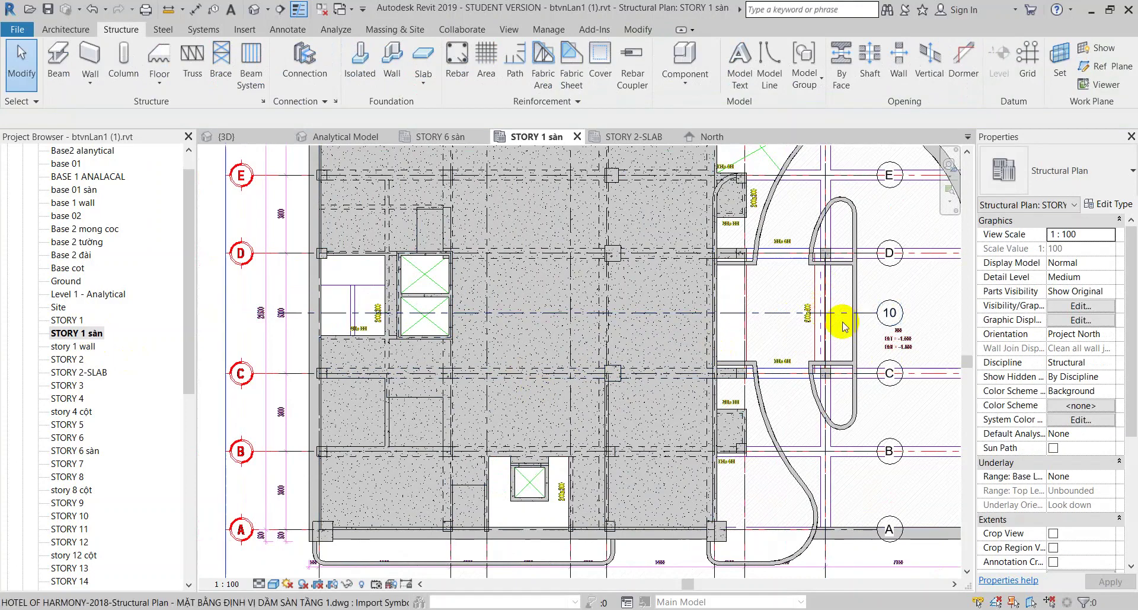
scroll(819, 369, up, 2)
scroll(668, 274, up, 1)
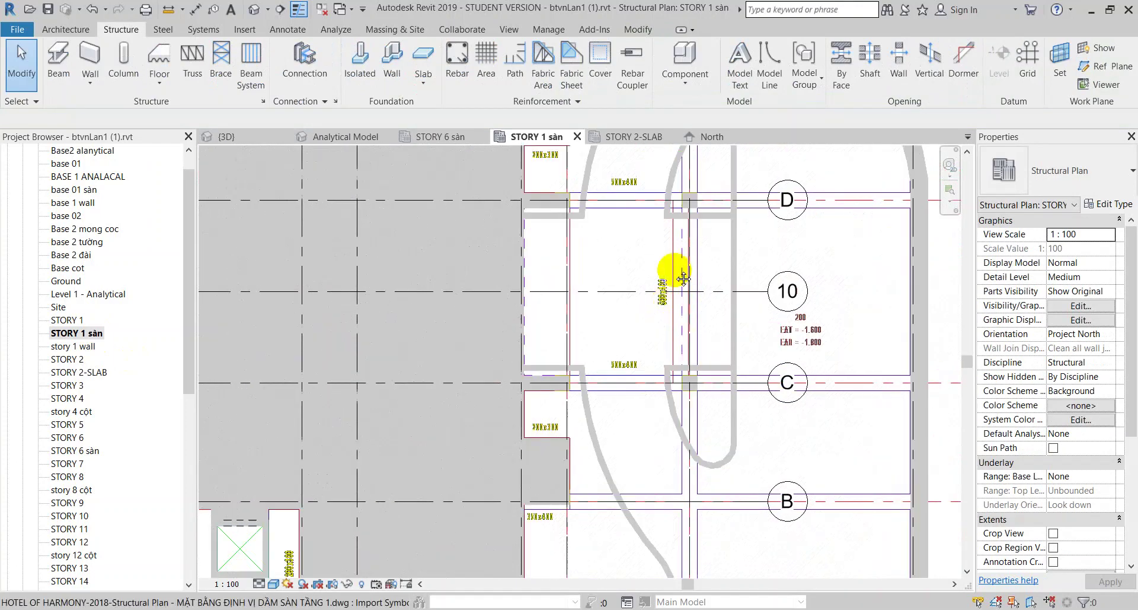
scroll(656, 330, up, 2)
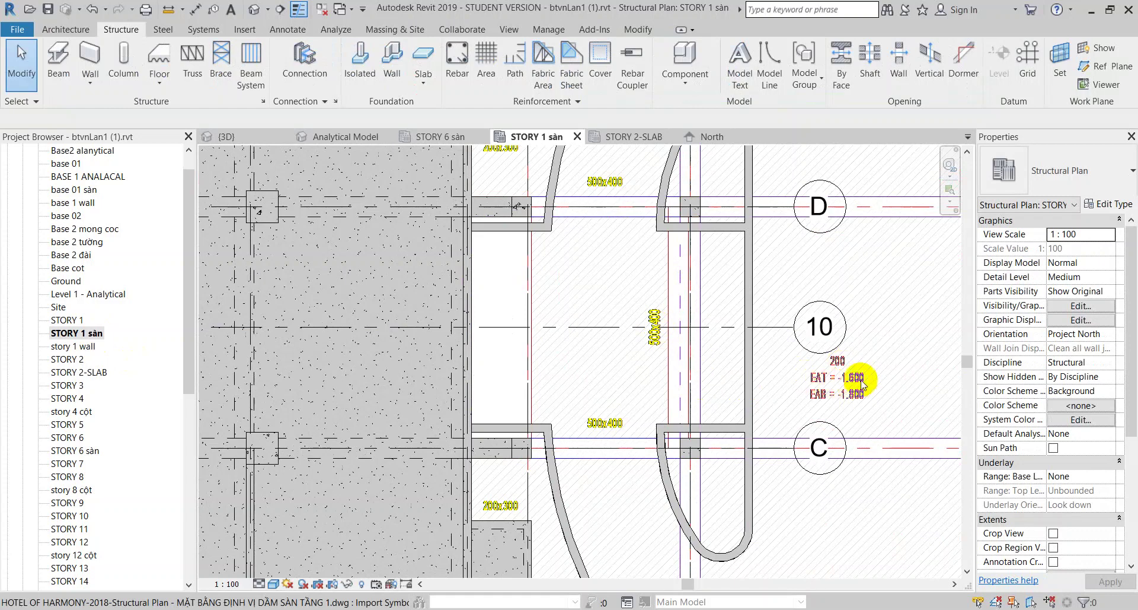
scroll(843, 384, down, 1)
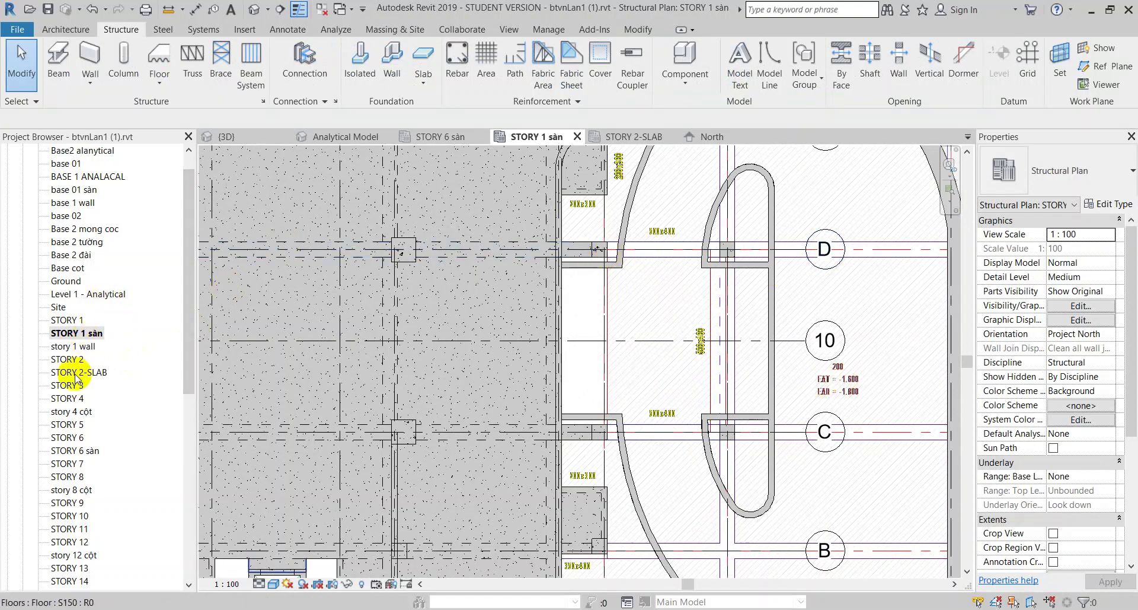
- Duplicate the Ground plan and rename Ground Copy 1 to Ground-SLAB
right_click(65, 282)
mouse_move(115, 383)
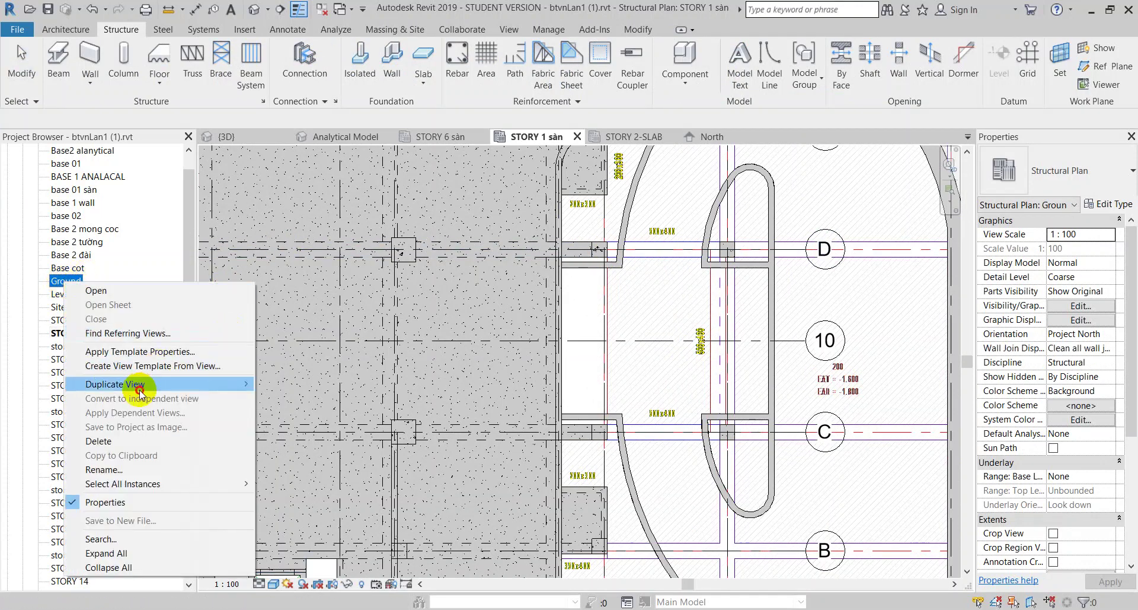
click(349, 385)
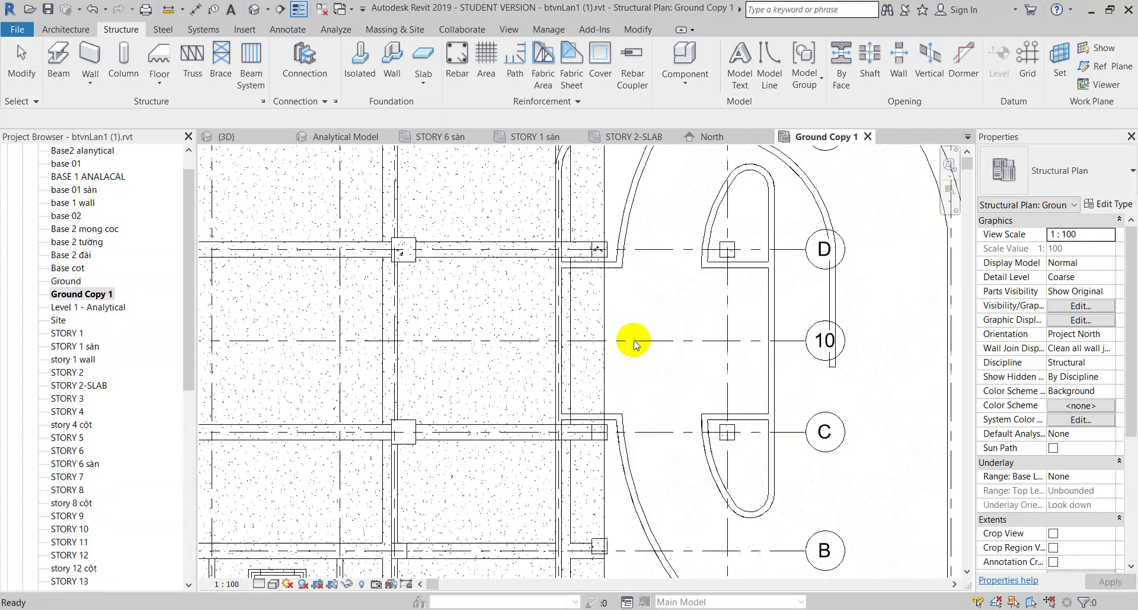
click(116, 295)
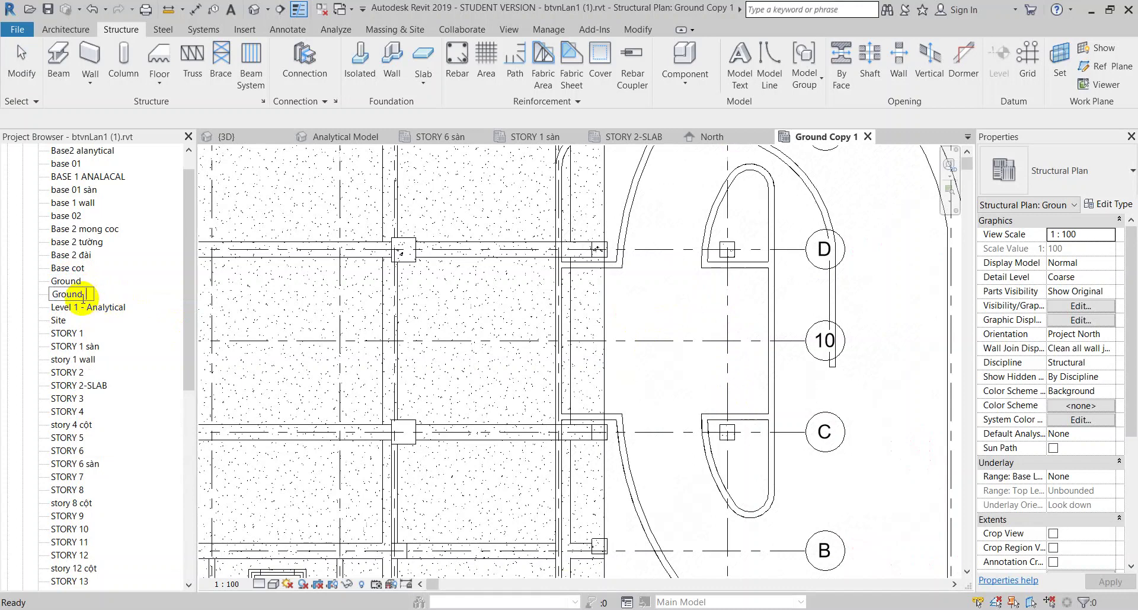
text(SLAB)
key(Return)
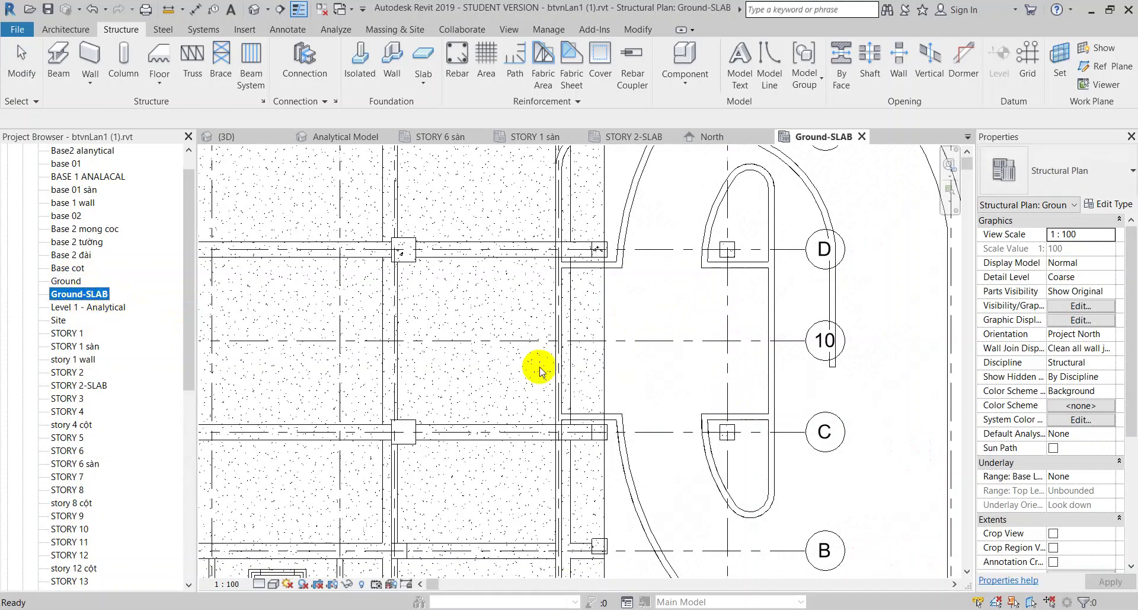
click(643, 346)
scroll(644, 346, down, 3)
scroll(750, 381, down, 1)
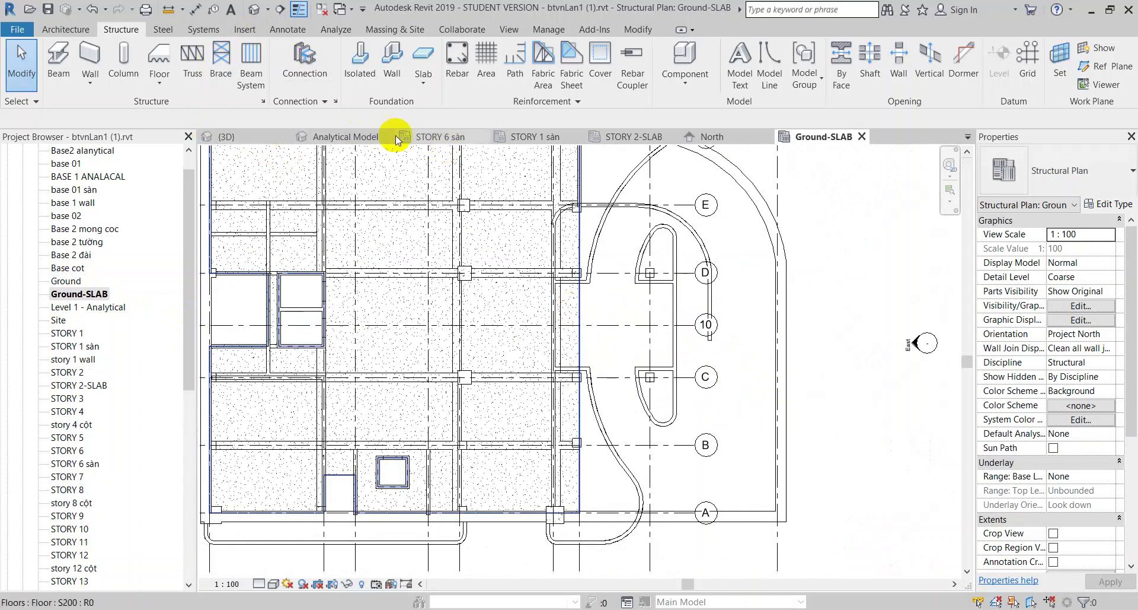
- In STORY 1 sàn, select the large floor slab and view its Level list unchanged
click(534, 137)
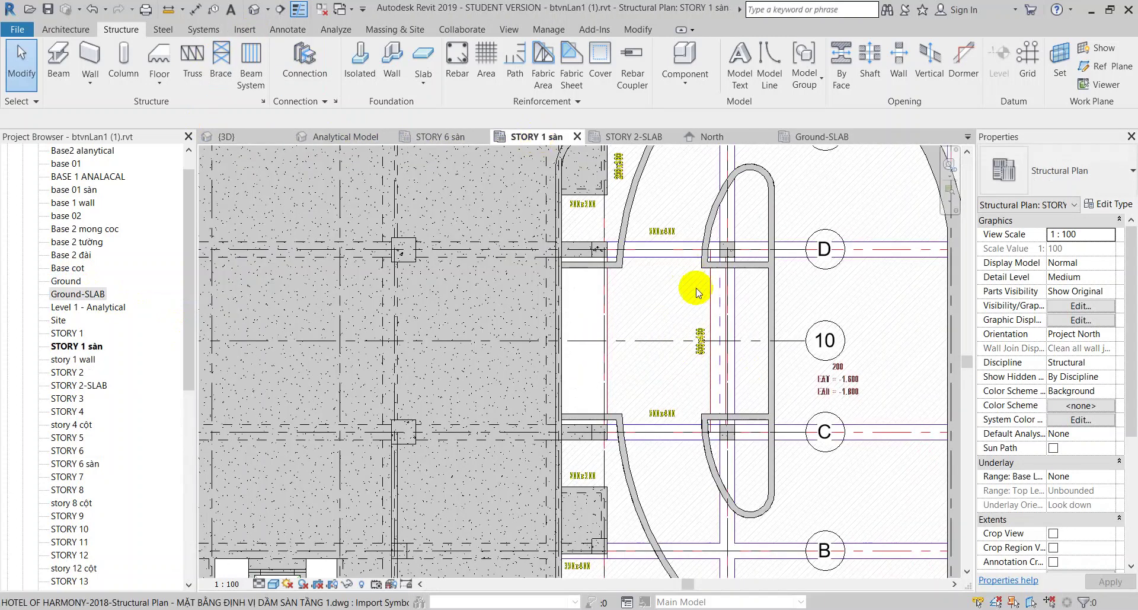
middle_drag(826, 382, 810, 337)
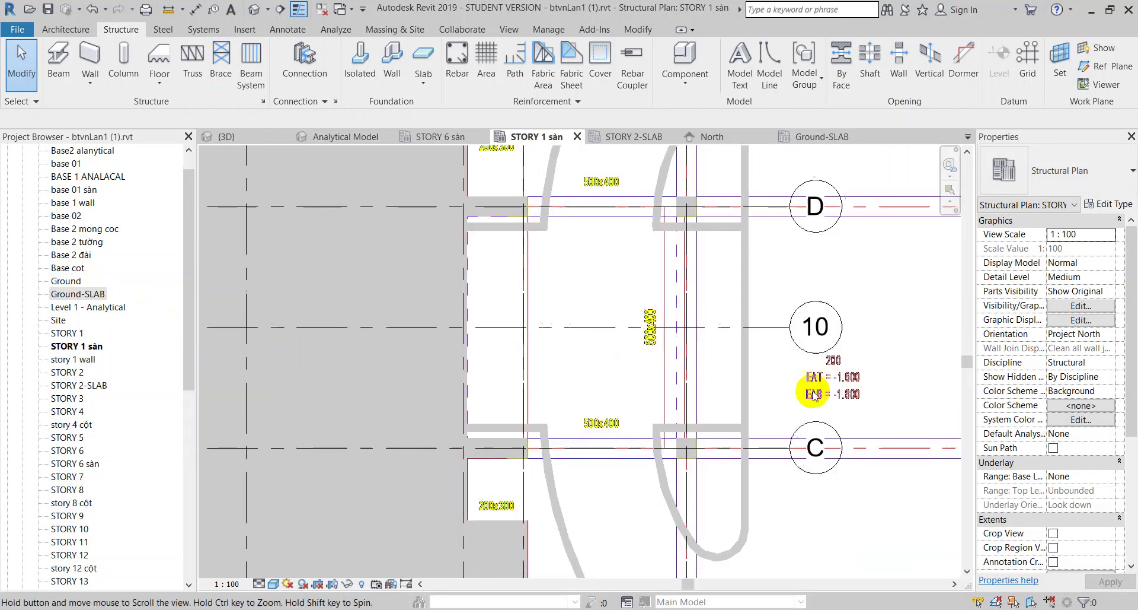
scroll(832, 384, up, 1)
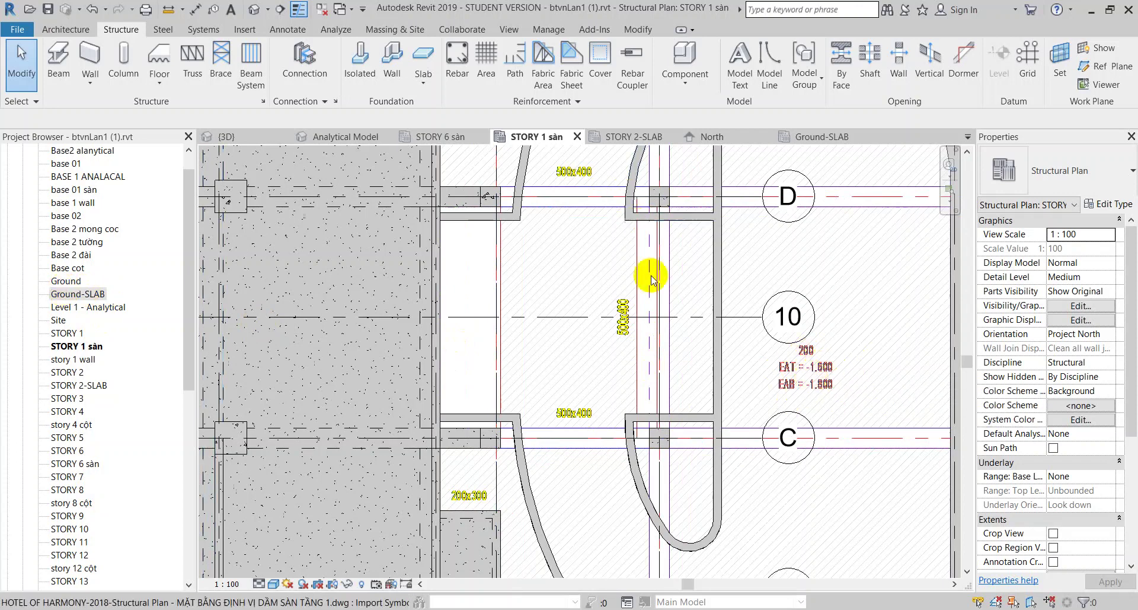
scroll(644, 285, down, 3)
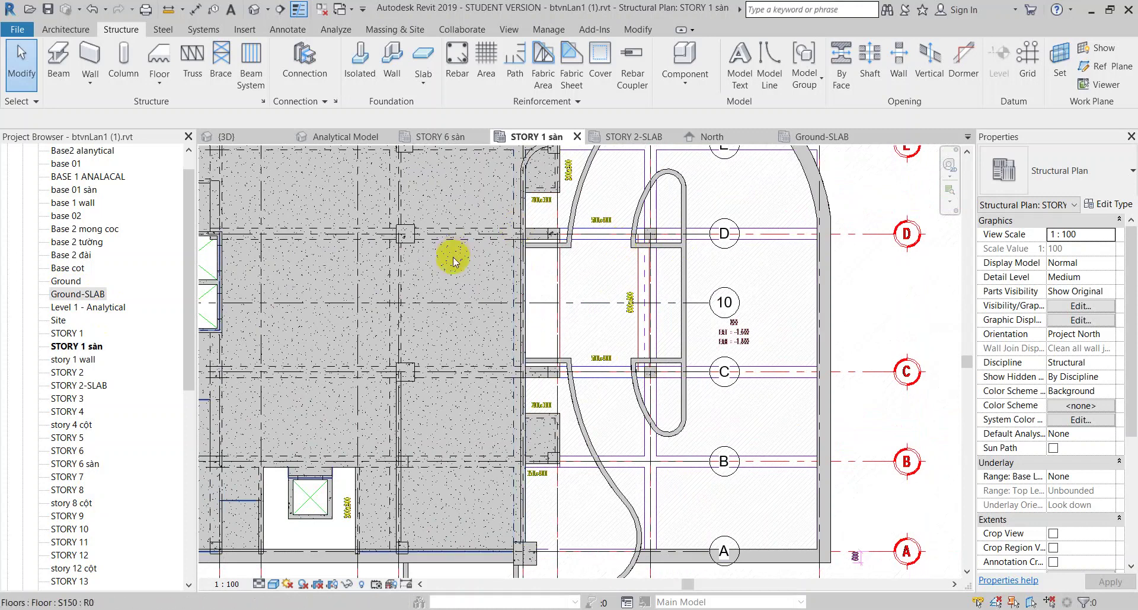
click(451, 283)
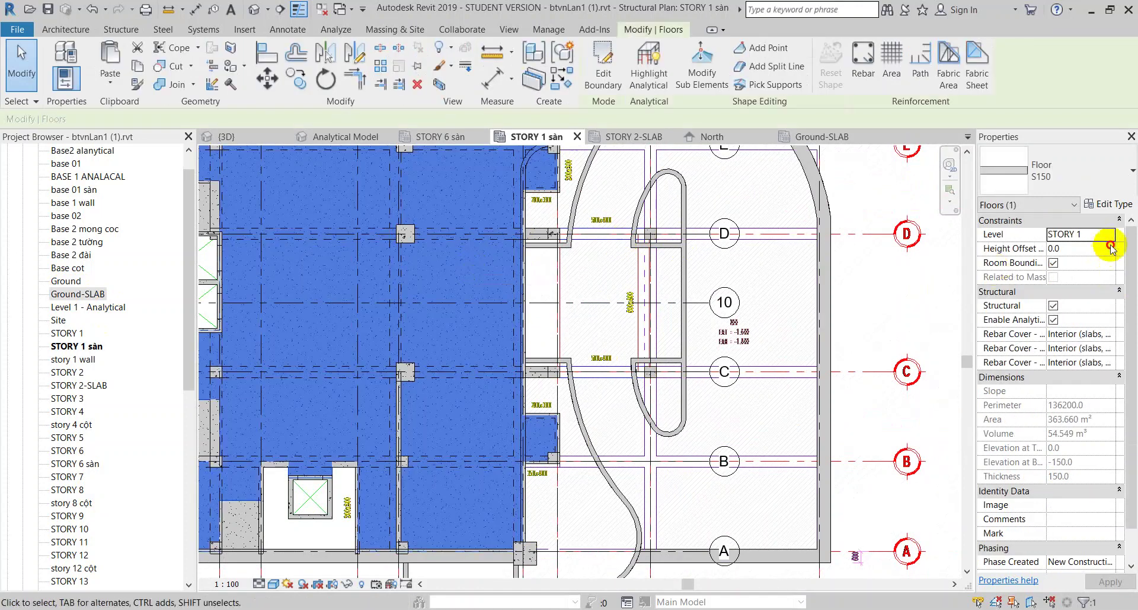
click(1110, 235)
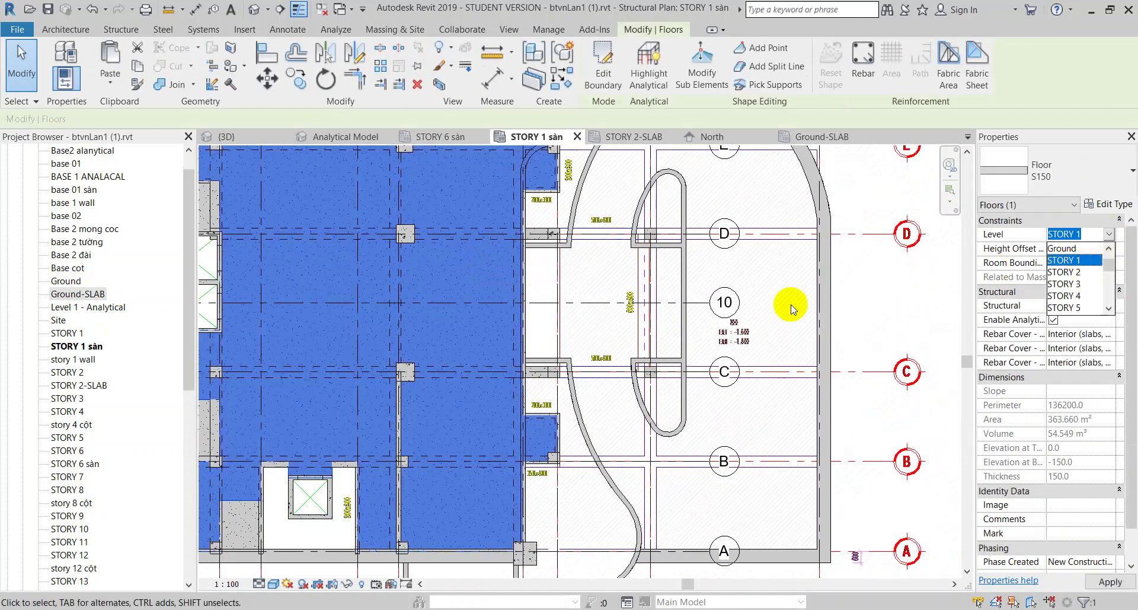
click(875, 301)
- On Ground-SLAB, start a floor sketch with Height Offset 0, then cancel it without creating a slab
double_click(95, 293)
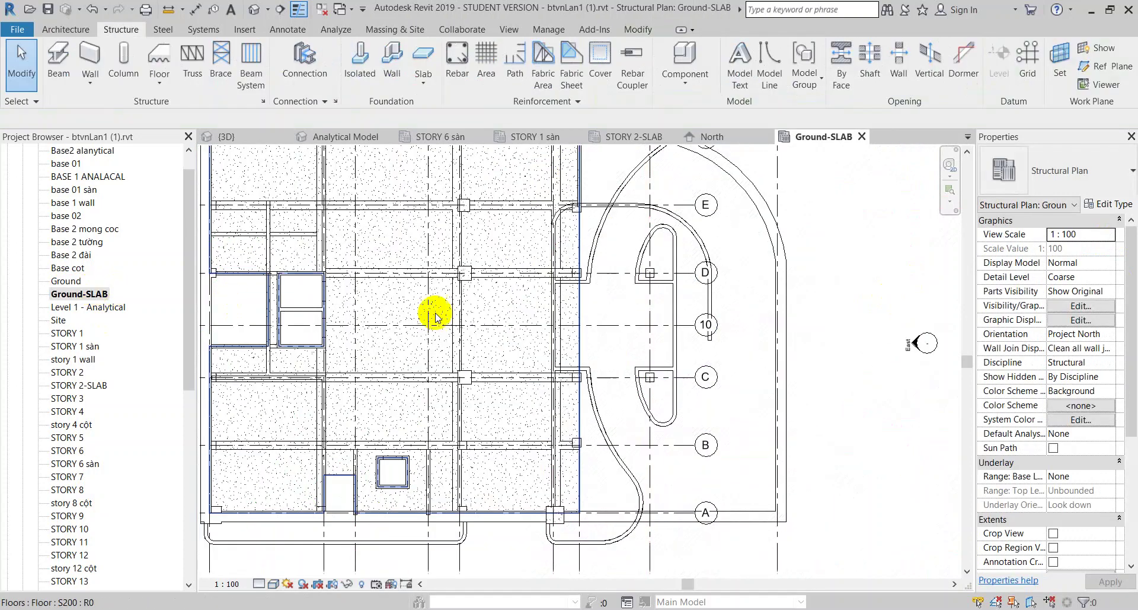
click(493, 315)
key(Escape)
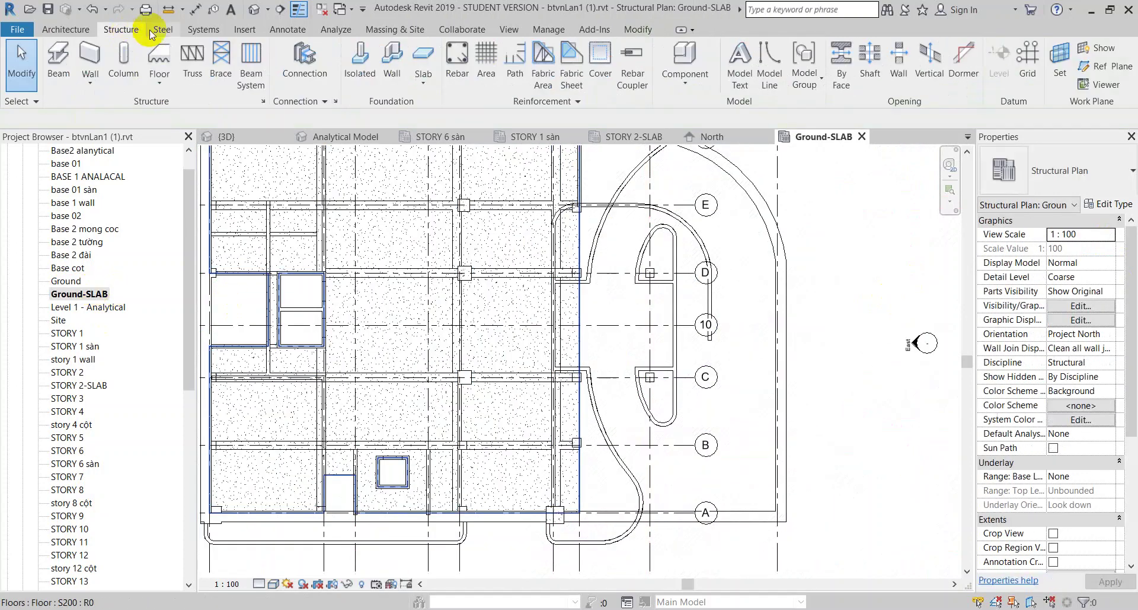
click(159, 74)
key(Escape)
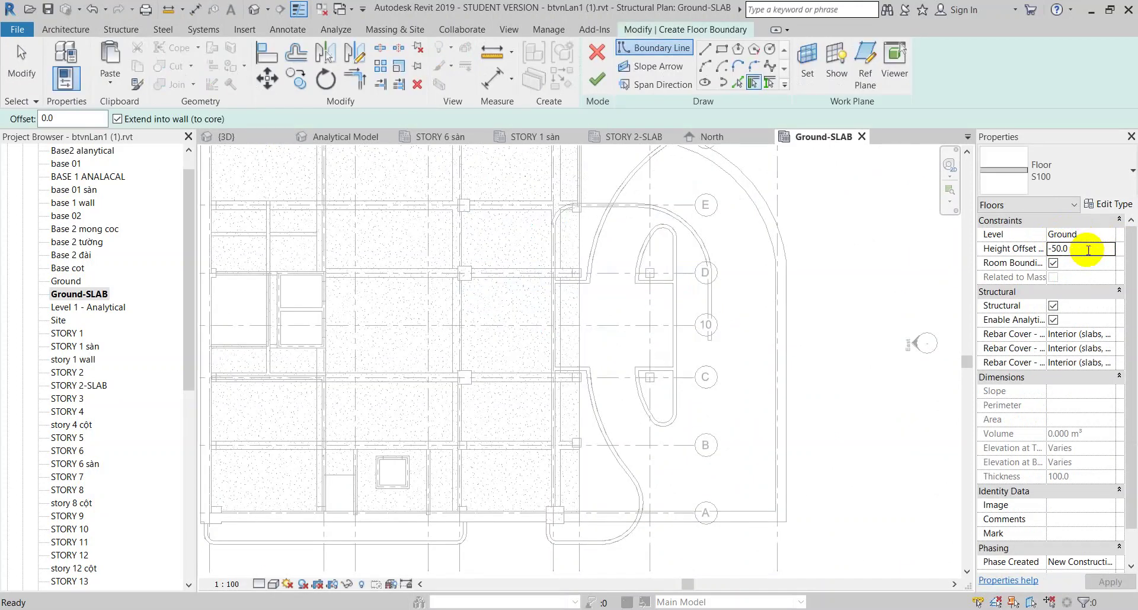
text(0)
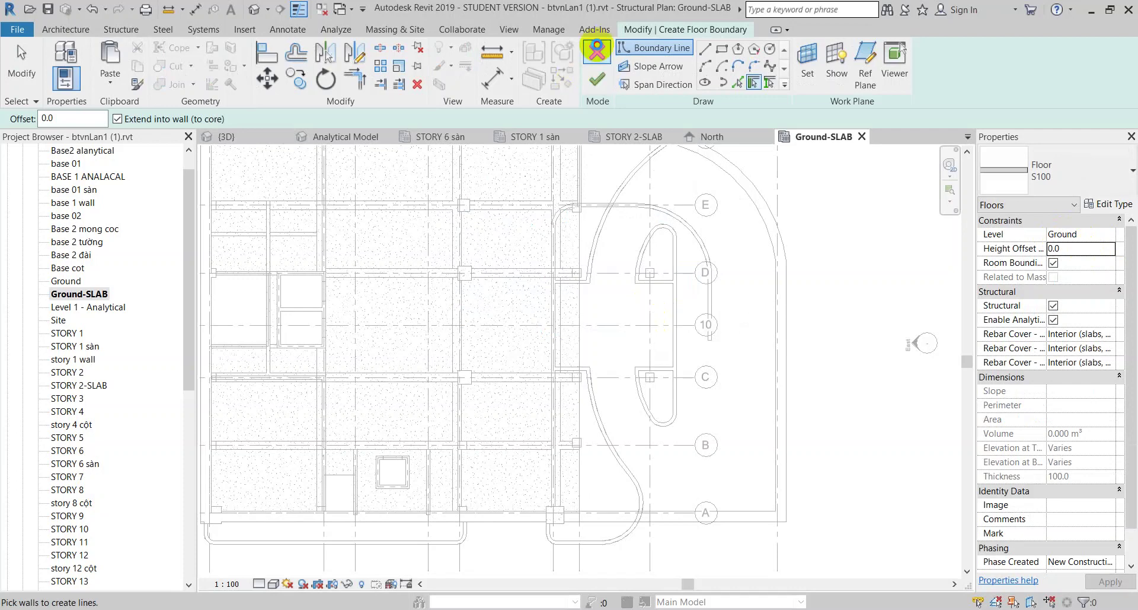
click(598, 52)
click(610, 326)
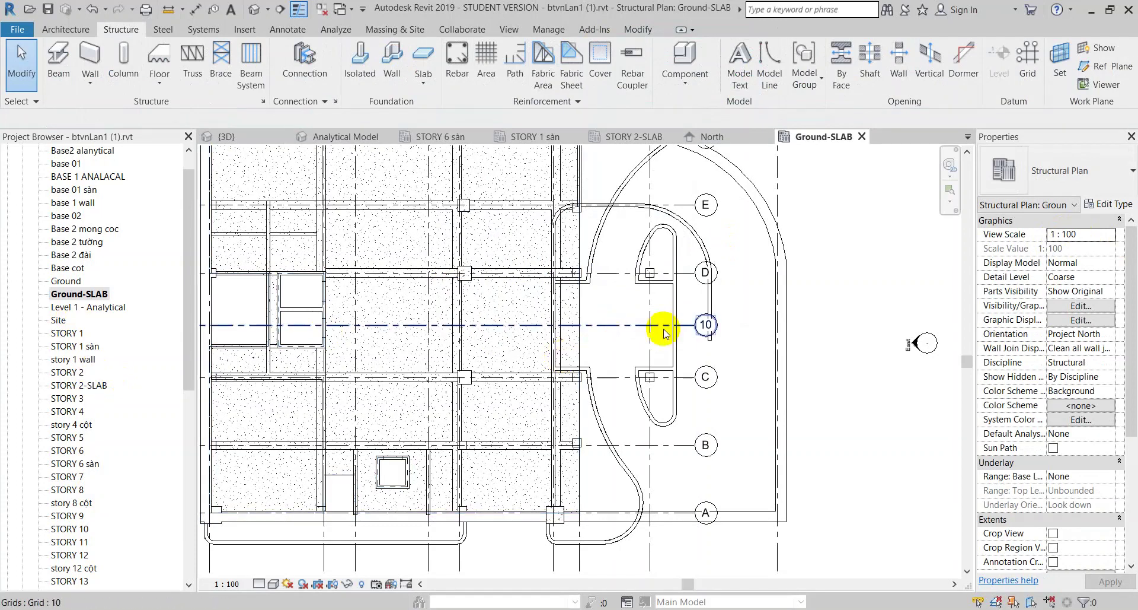
mouse_move(606, 306)
middle_down()
mouse_move(622, 391)
mouse_move(622, 326)
middle_up()
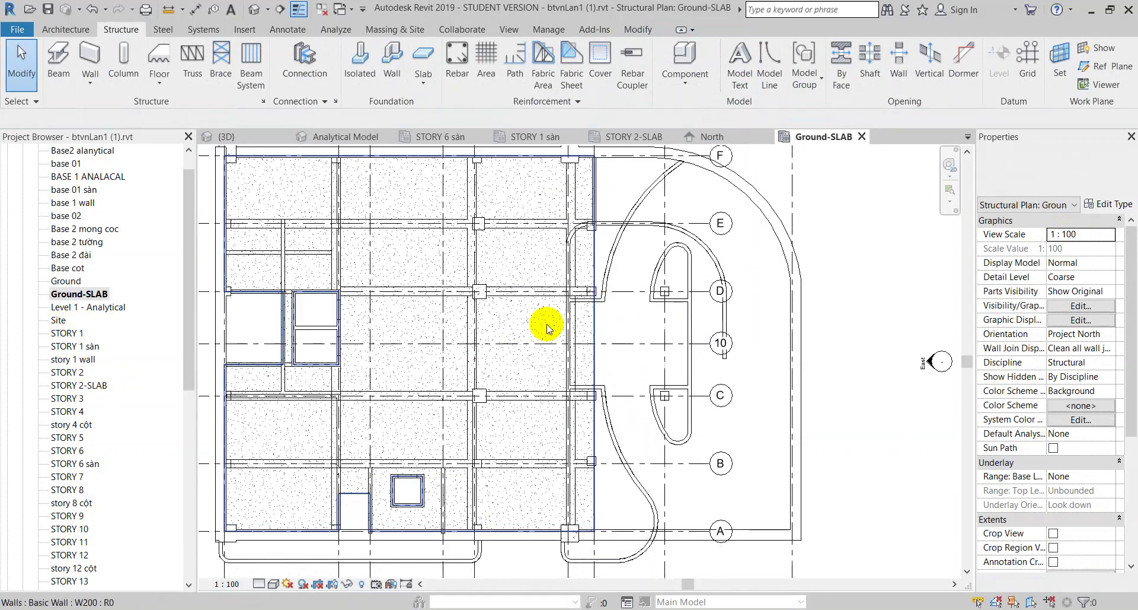
- Open STORY 2-SLAB and close all other inactive views
double_click(83, 387)
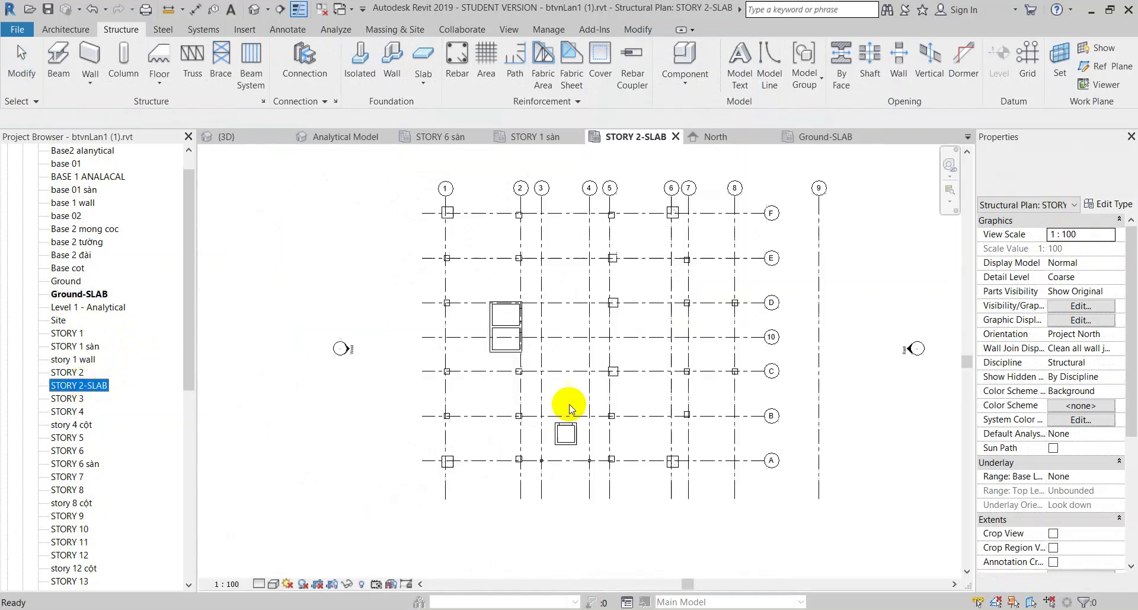
middle_drag(393, 296, 286, 295)
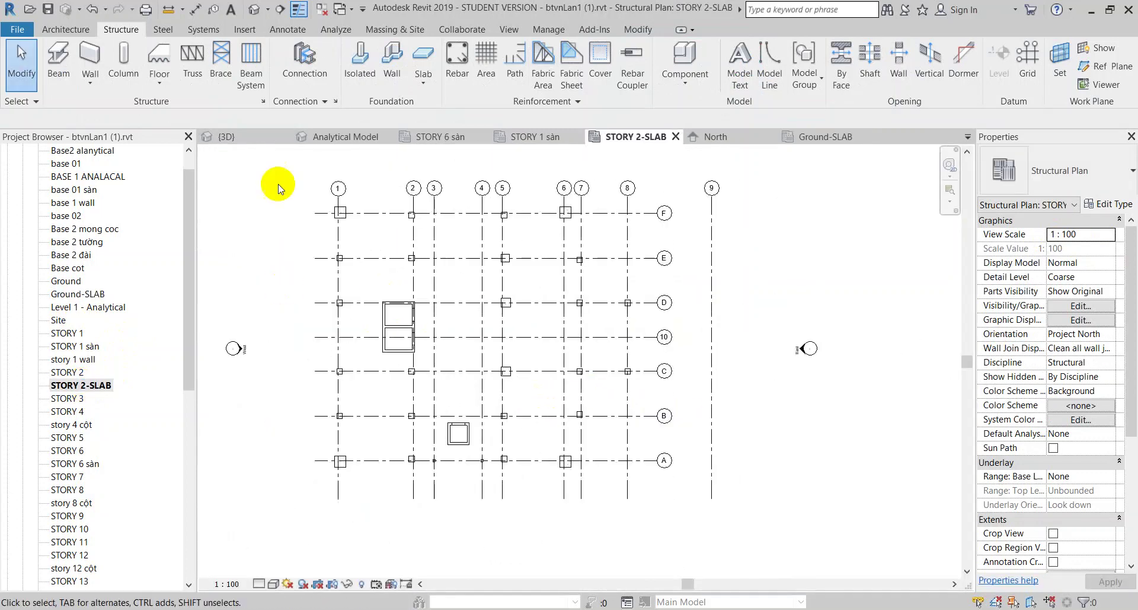
click(321, 8)
- Start Import CAD, browse to the Practice folder, and cancel the import
click(252, 34)
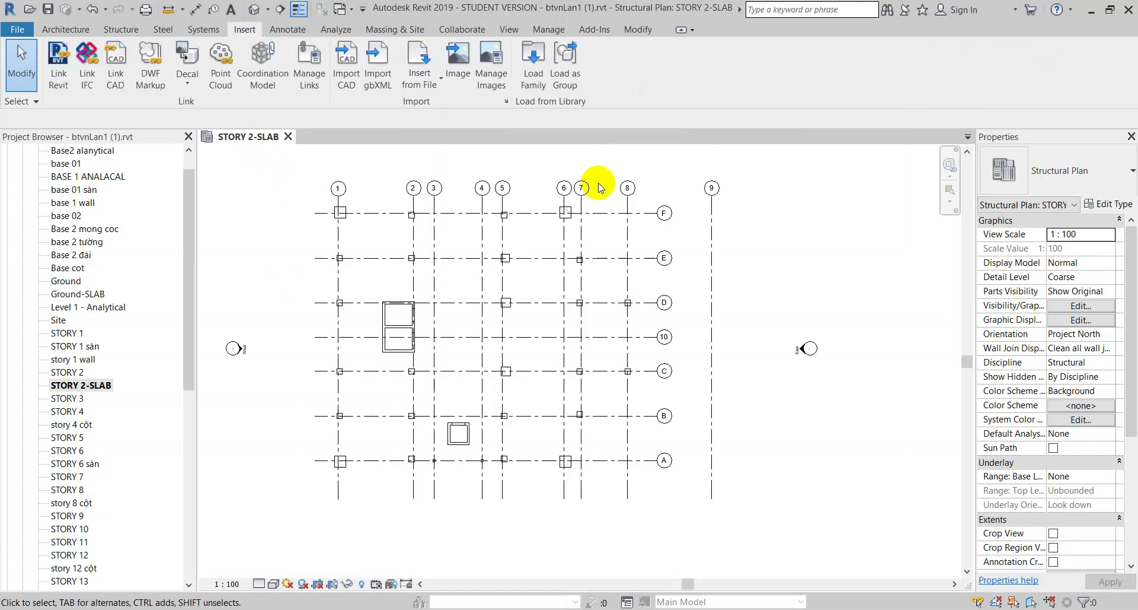
click(361, 86)
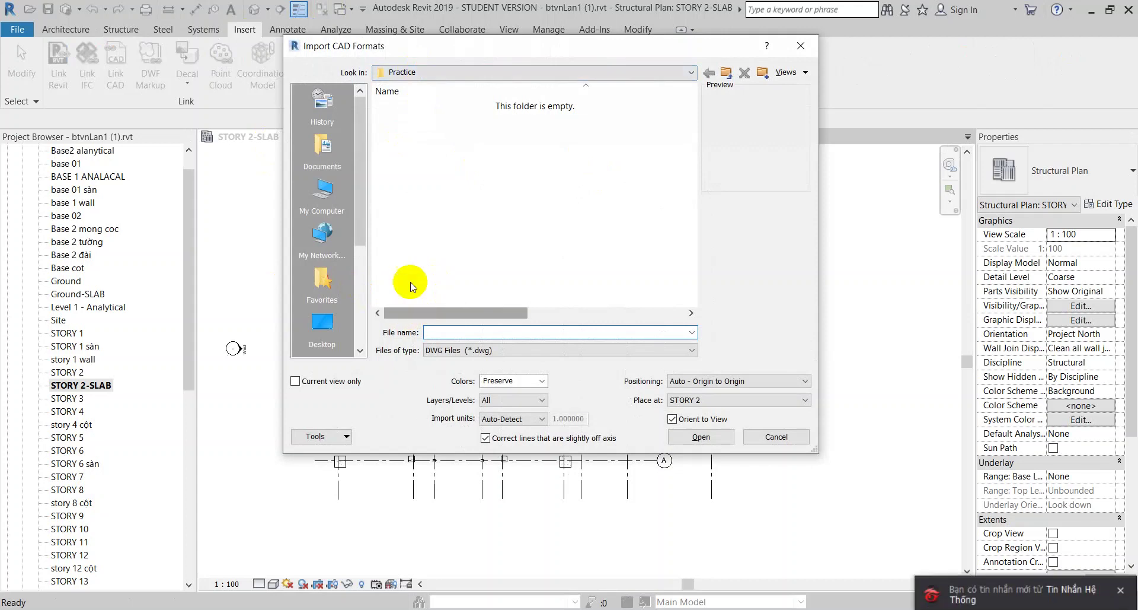
click(418, 72)
click(402, 217)
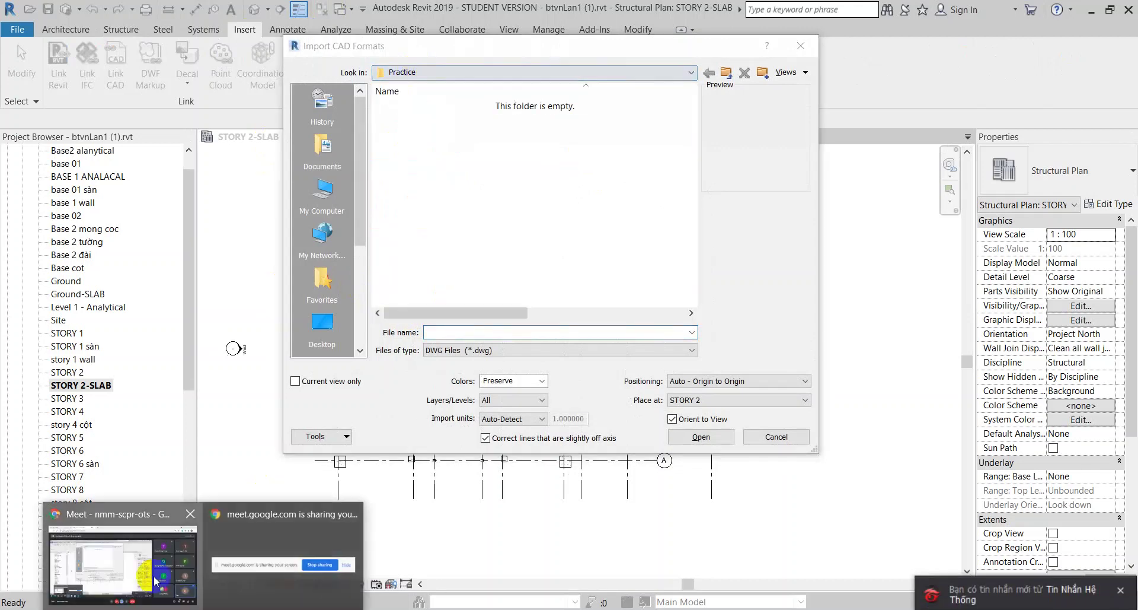
click(122, 551)
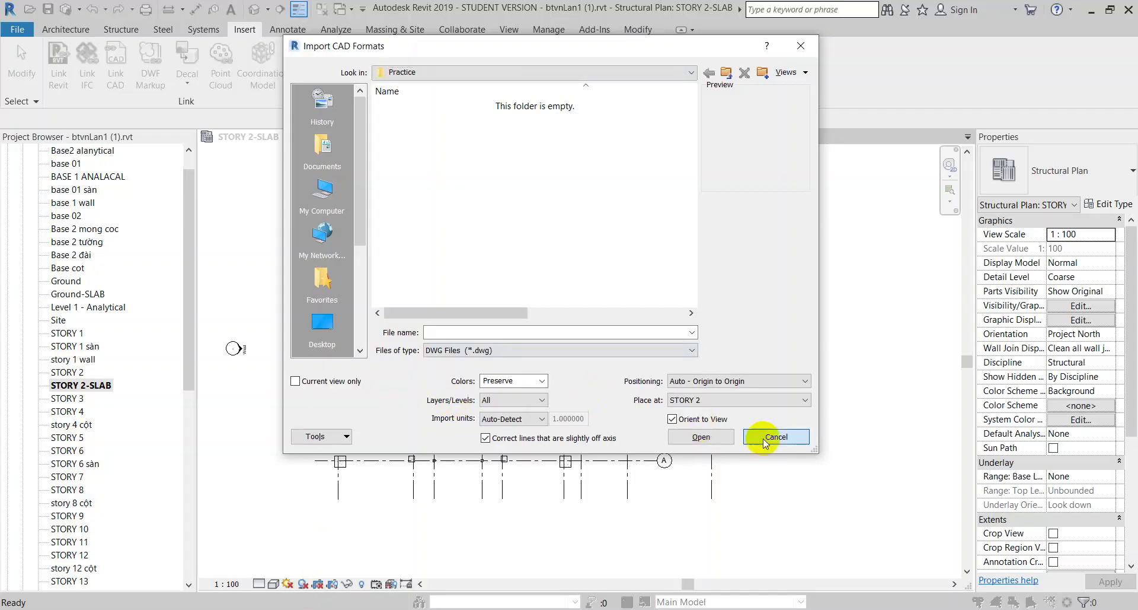
click(763, 438)
- Open STORY 1 sàn and inspect the small S100 floor pieces and large S150 slab
double_click(78, 351)
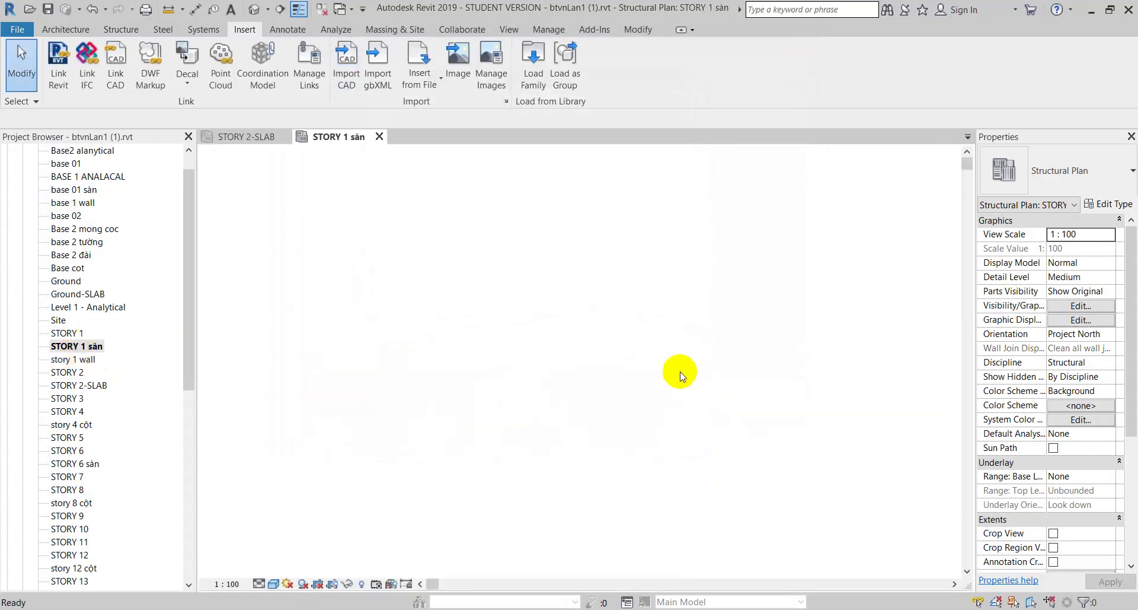
scroll(392, 391, up, 3)
scroll(409, 412, up, 2)
click(414, 417)
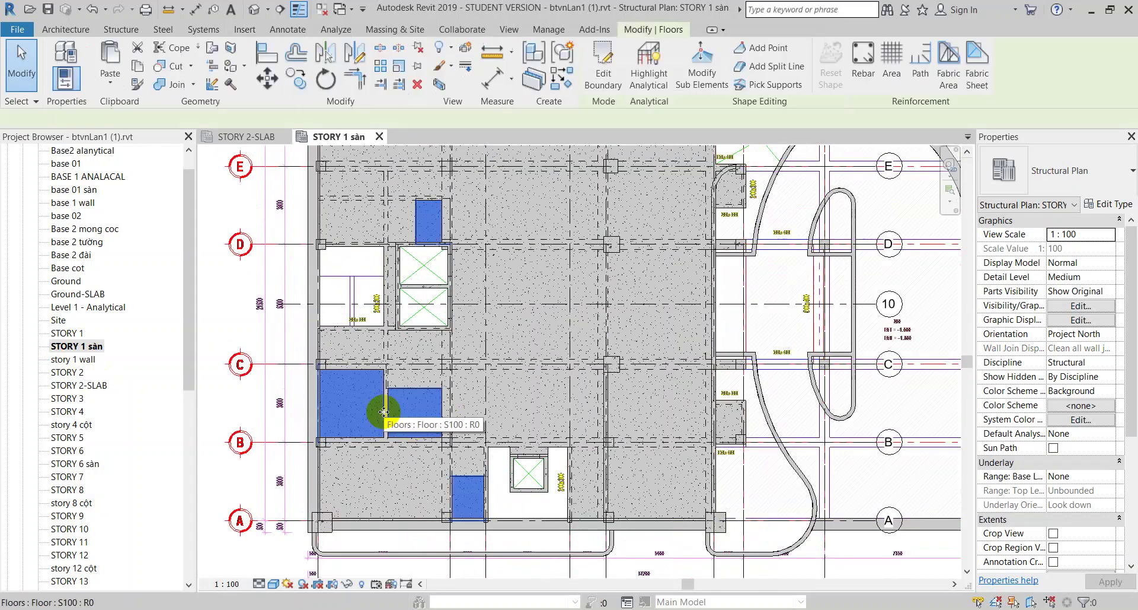
middle_drag(433, 319, 407, 393)
click(498, 301)
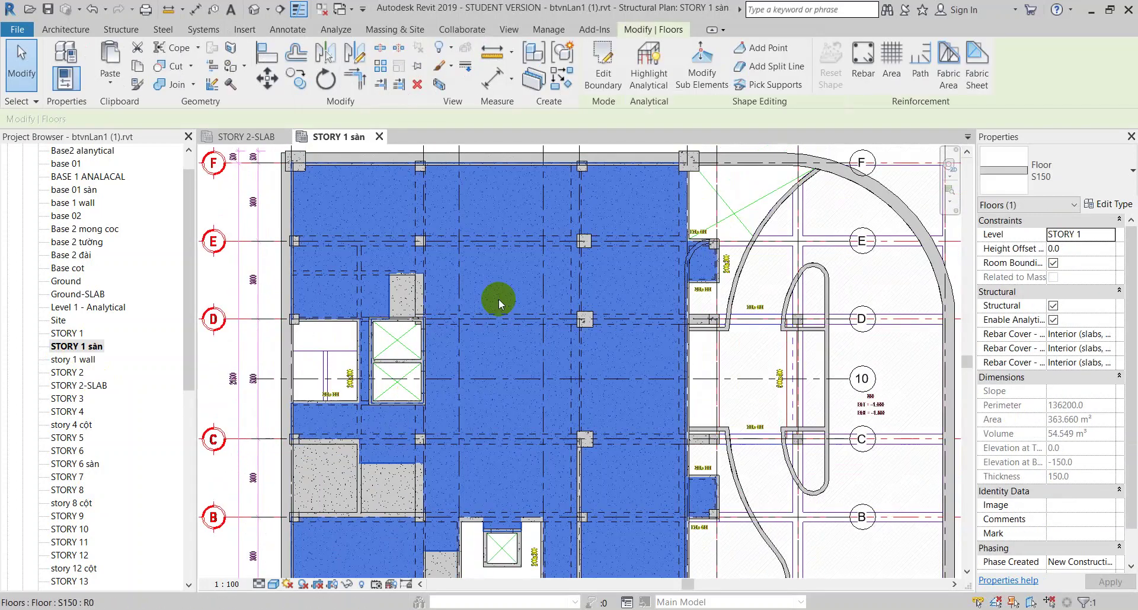
click(875, 286)
middle_drag(874, 285, 649, 271)
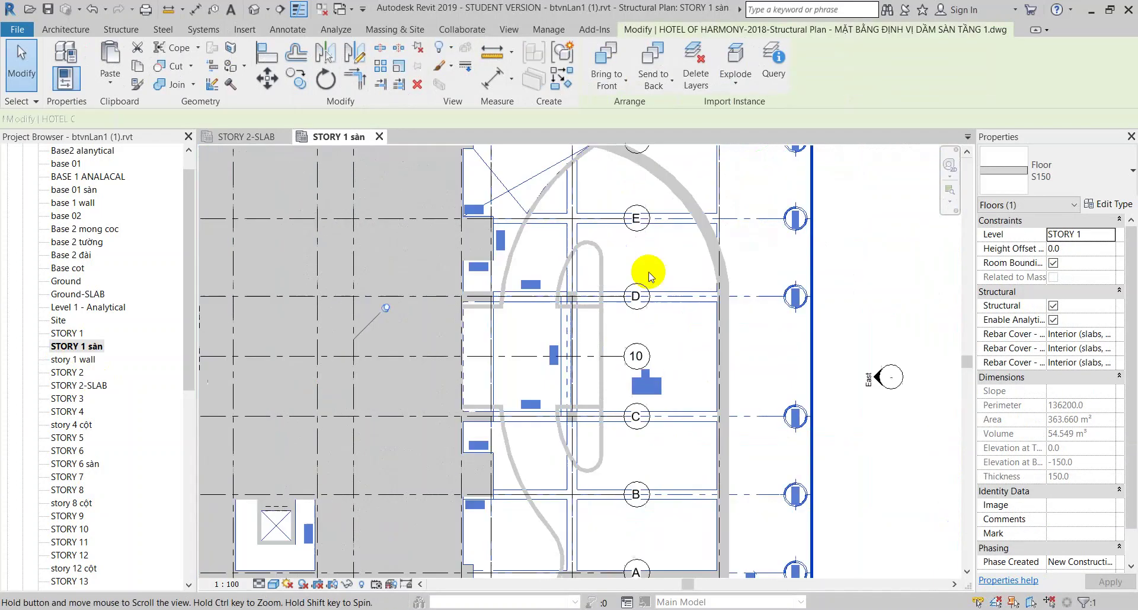
key(Escape)
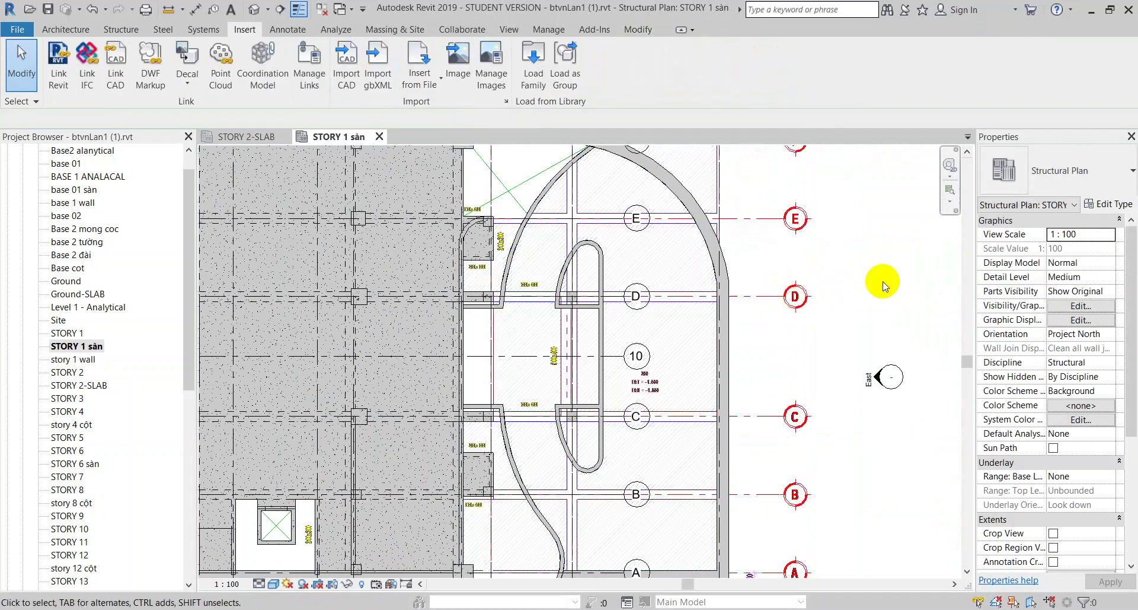
- Pan to show grids 1–8 and F, recheck the large floor, and zoom out
middle_drag(724, 292, 808, 312)
middle_drag(698, 304, 840, 340)
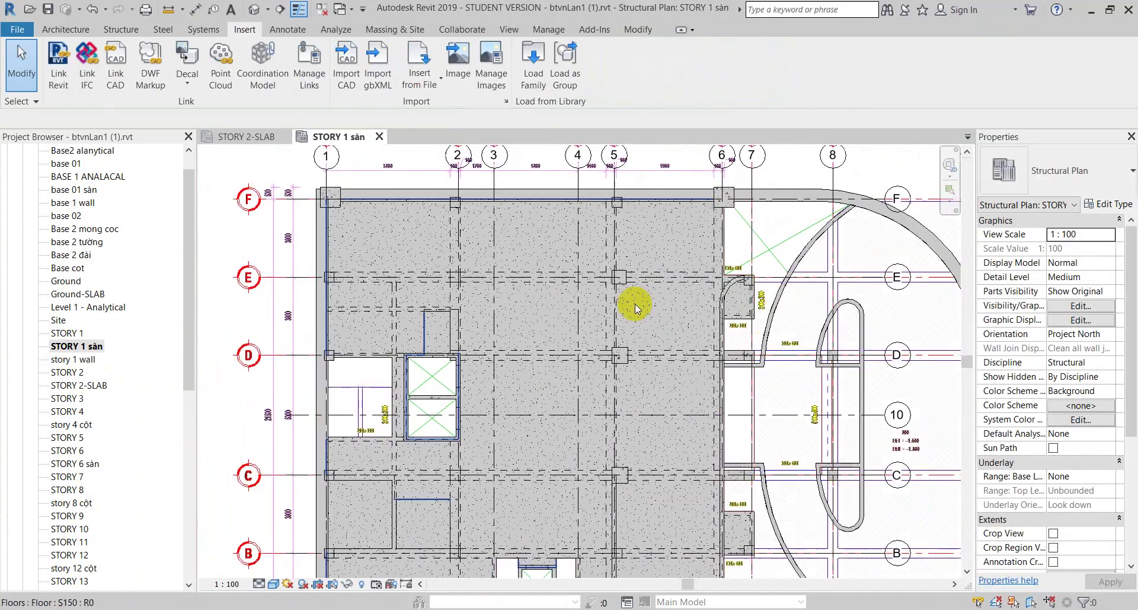
middle_drag(409, 240, 514, 266)
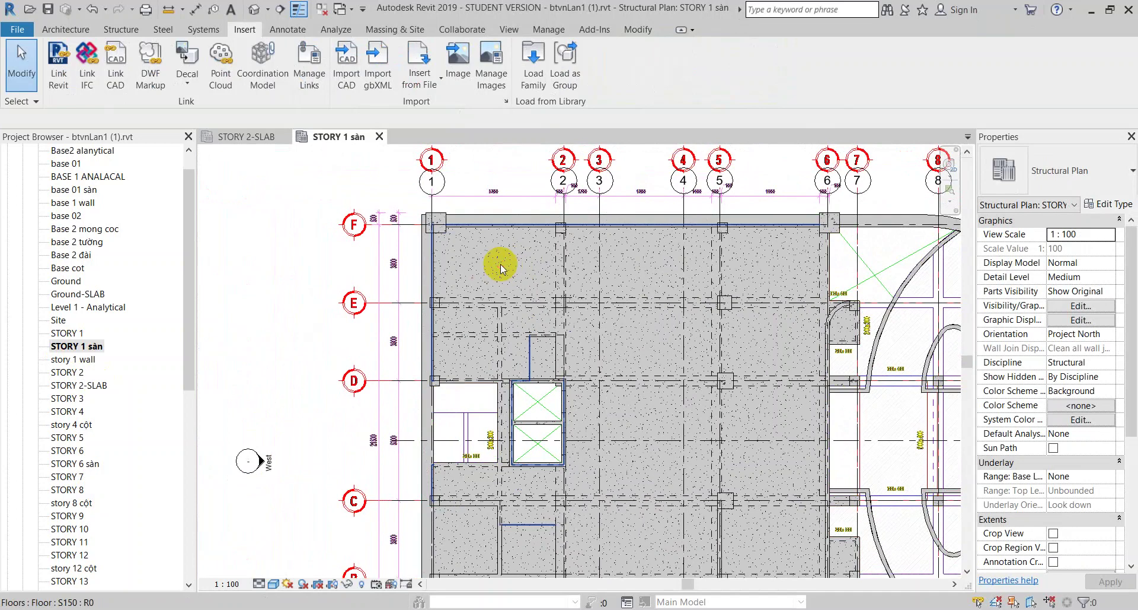
click(499, 262)
click(299, 178)
key(Escape)
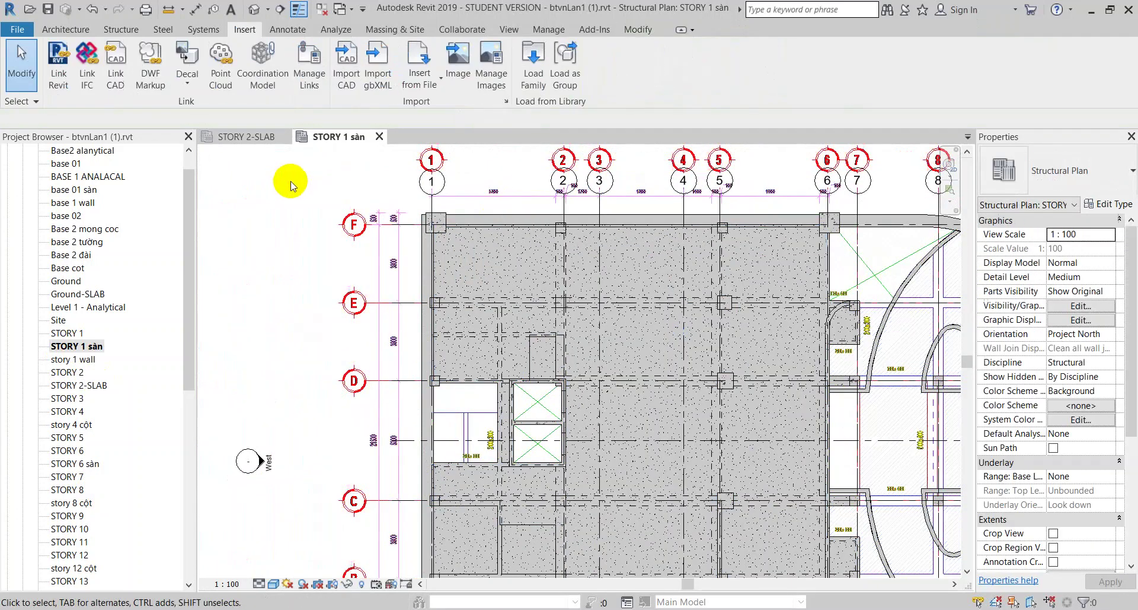
scroll(287, 178, down, 4)
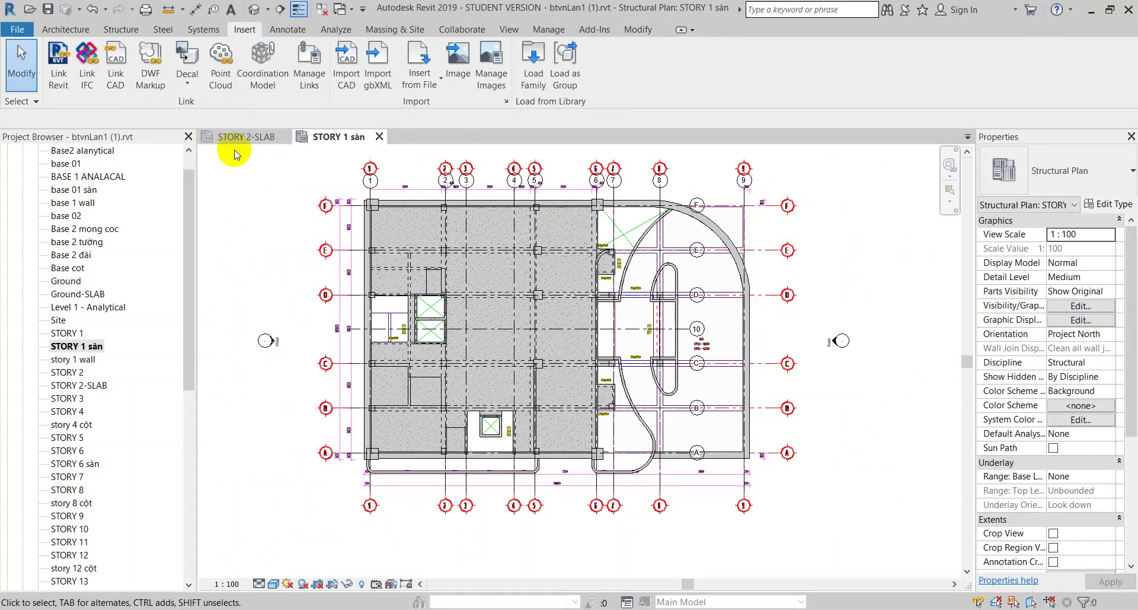
- Open the 3D view, zoom out, and pick the curved beam under the slab
click(253, 10)
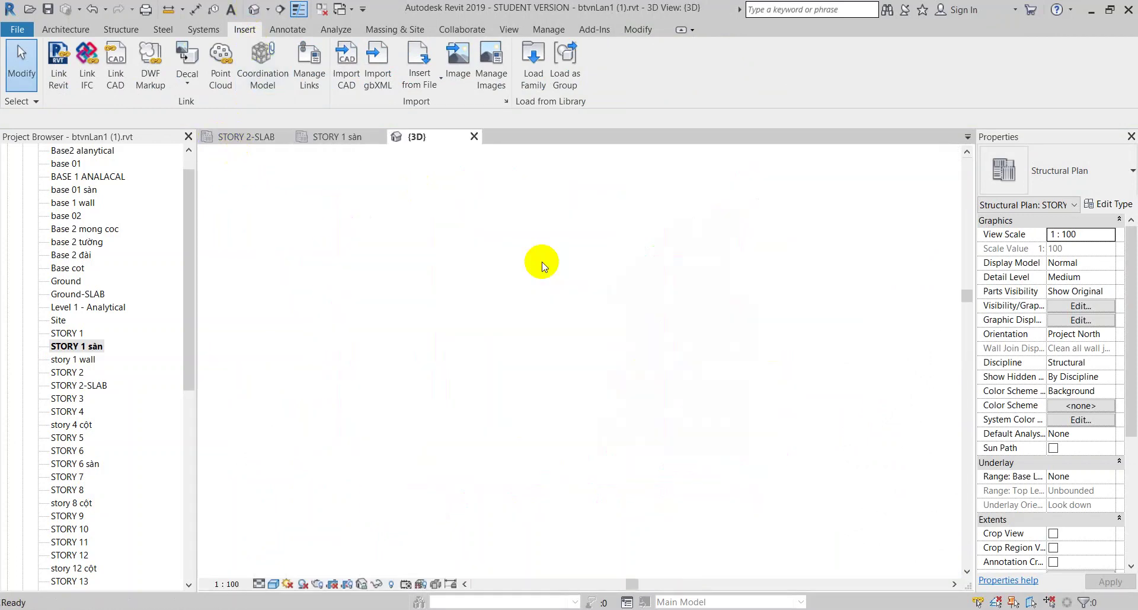
scroll(541, 265, up, 2)
scroll(534, 320, up, 3)
scroll(634, 323, up, 2)
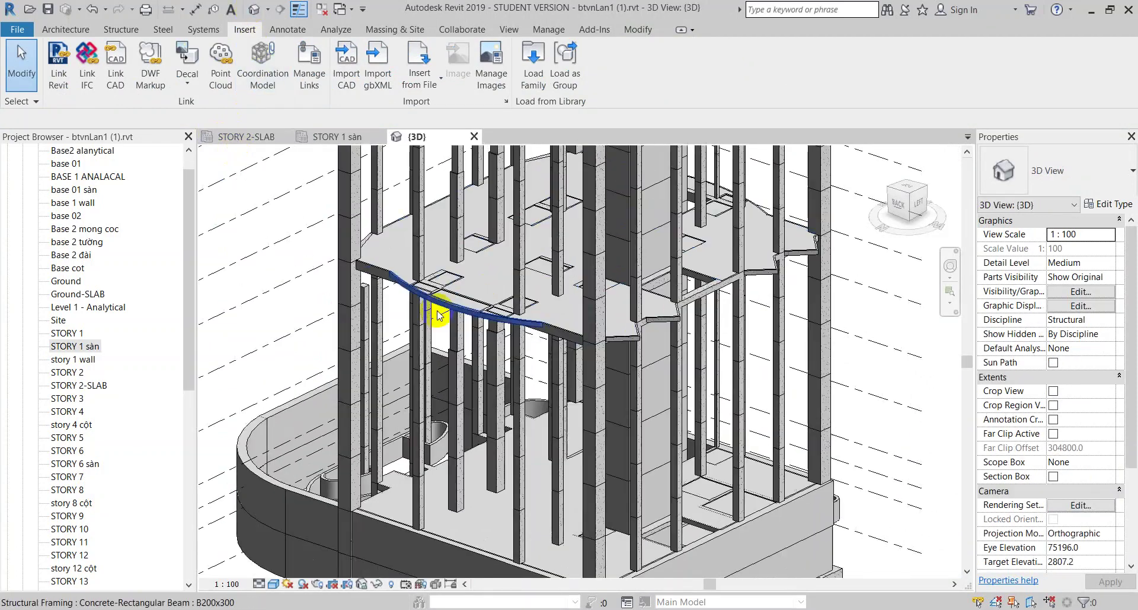
scroll(451, 320, up, 2)
scroll(479, 333, up, 2)
click(453, 299)
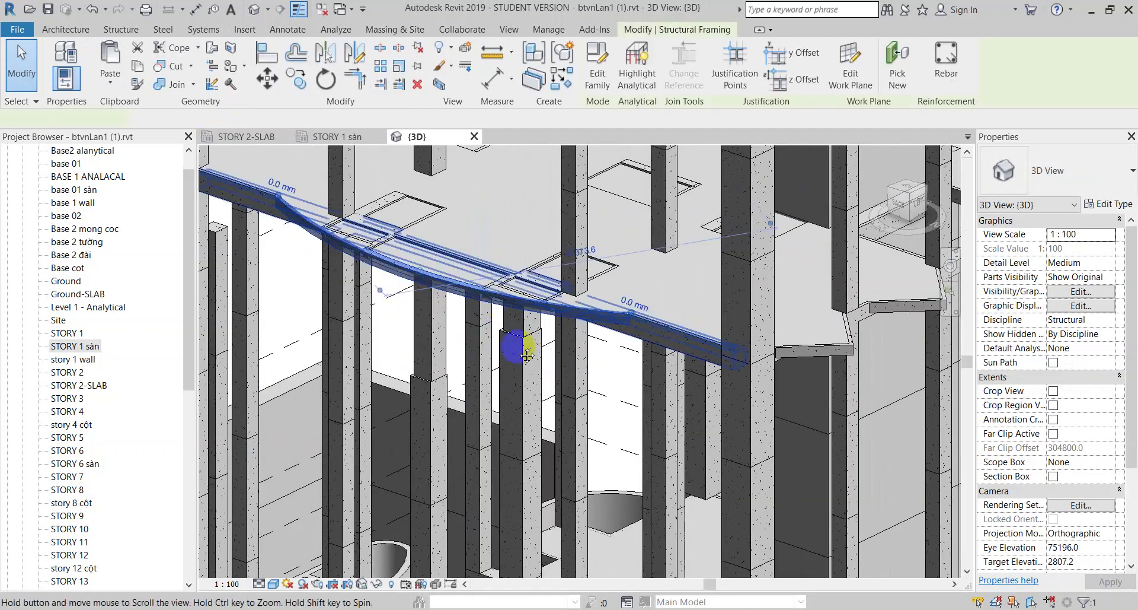
scroll(752, 343, up, 2)
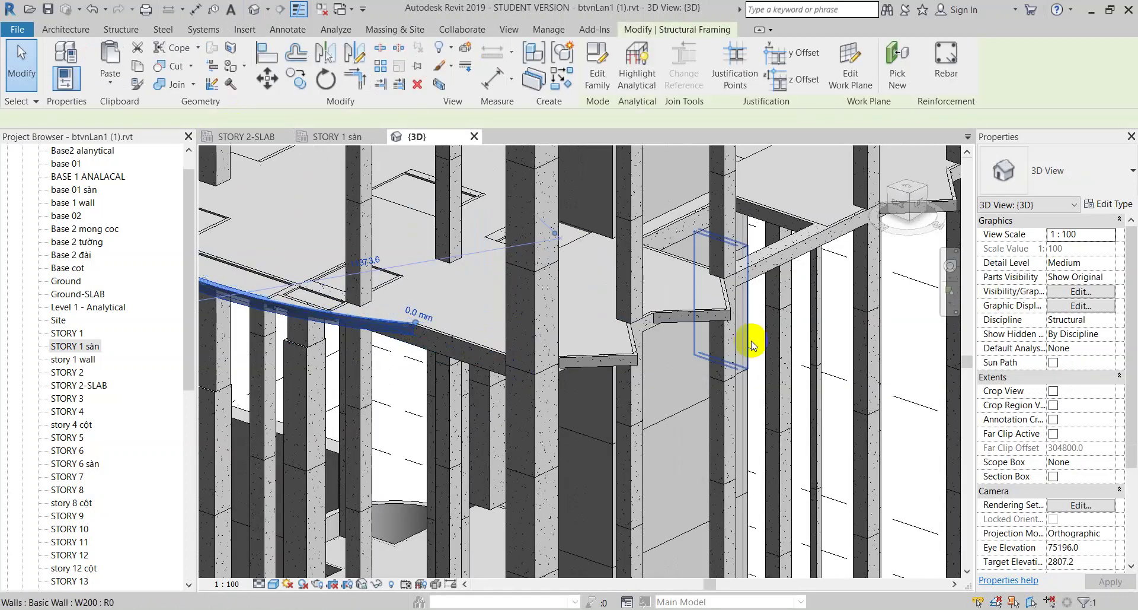
- Try selecting the short beam, the floor slab and the slab-edge beam
click(606, 355)
scroll(534, 332, down, 2)
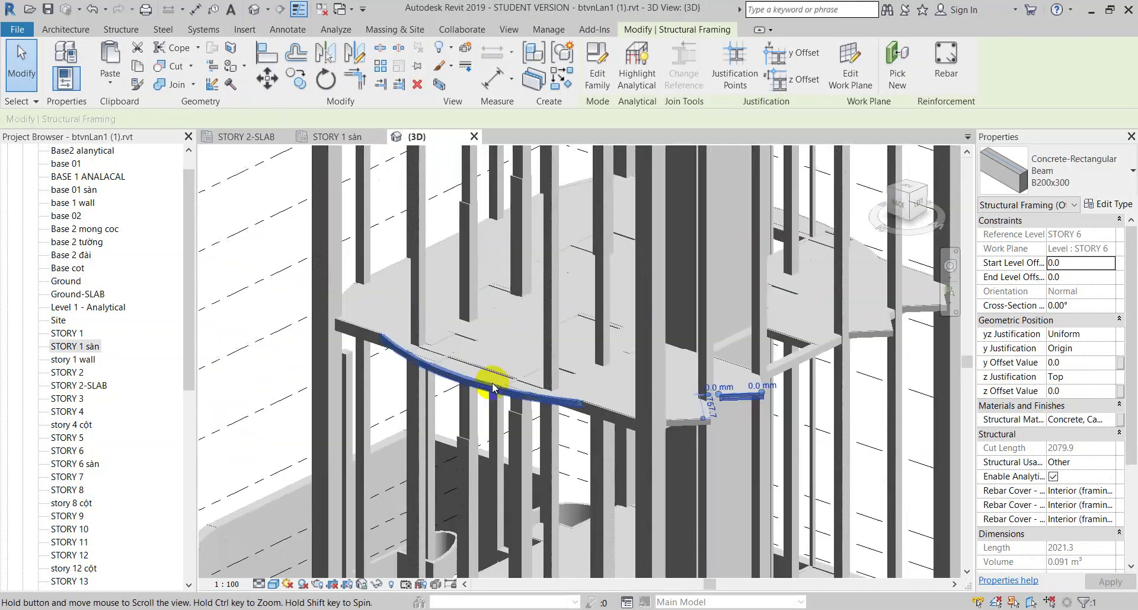
scroll(414, 308, up, 2)
click(314, 270)
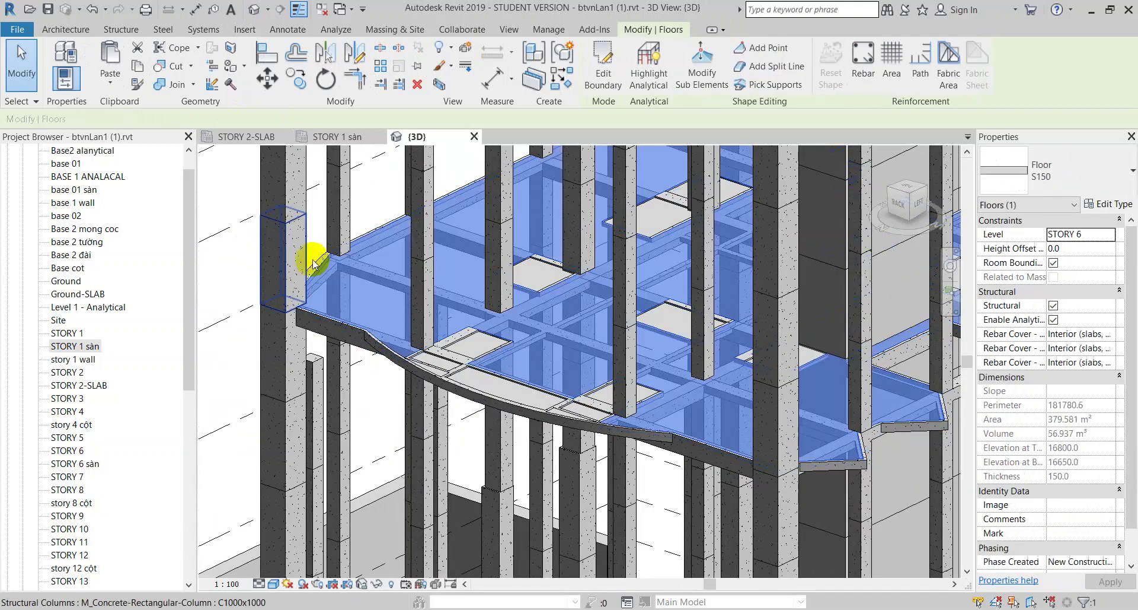
key(Escape)
click(325, 274)
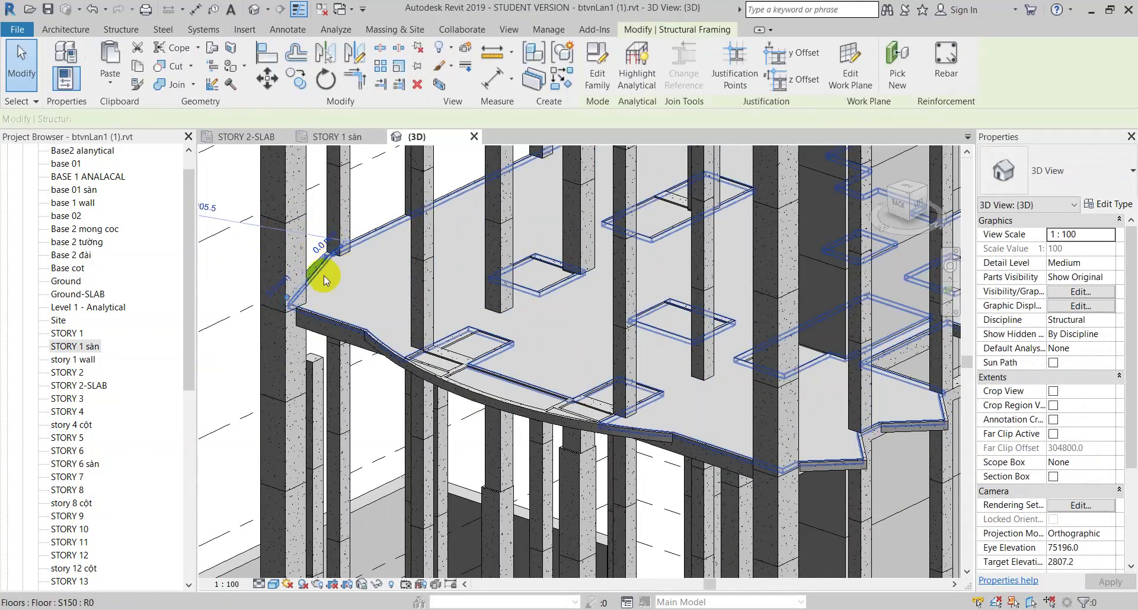
click(309, 276)
mouse_move(325, 251)
middle_down()
mouse_move(763, 318)
mouse_move(580, 310)
mouse_move(654, 302)
middle_up()
- Zoom out and select the STORY 1 S150 floor slab
scroll(654, 302, down, 3)
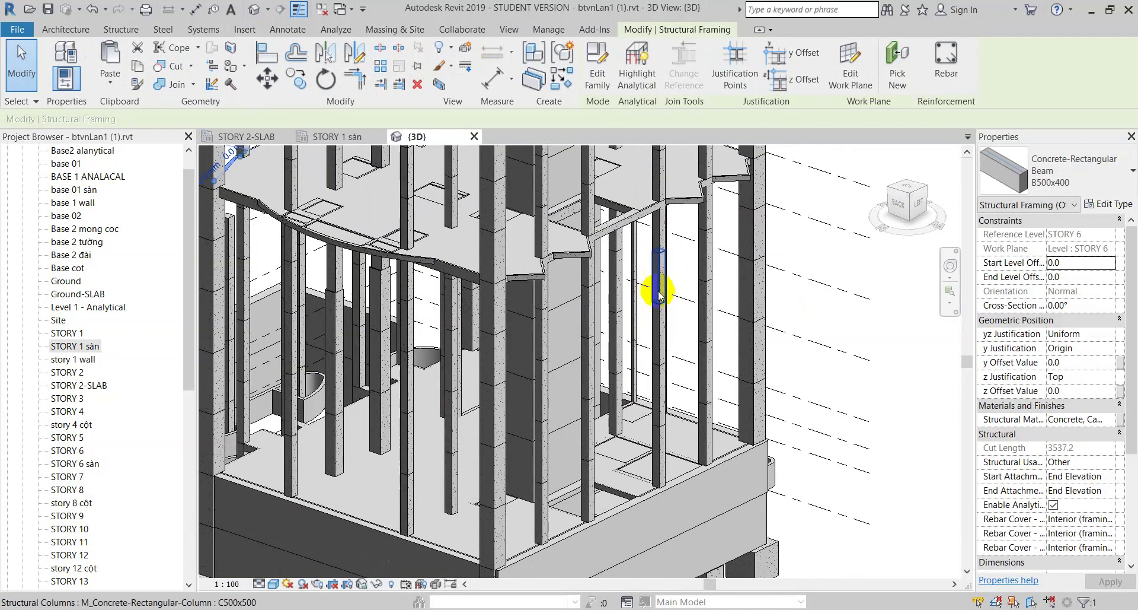
scroll(475, 450, down, 2)
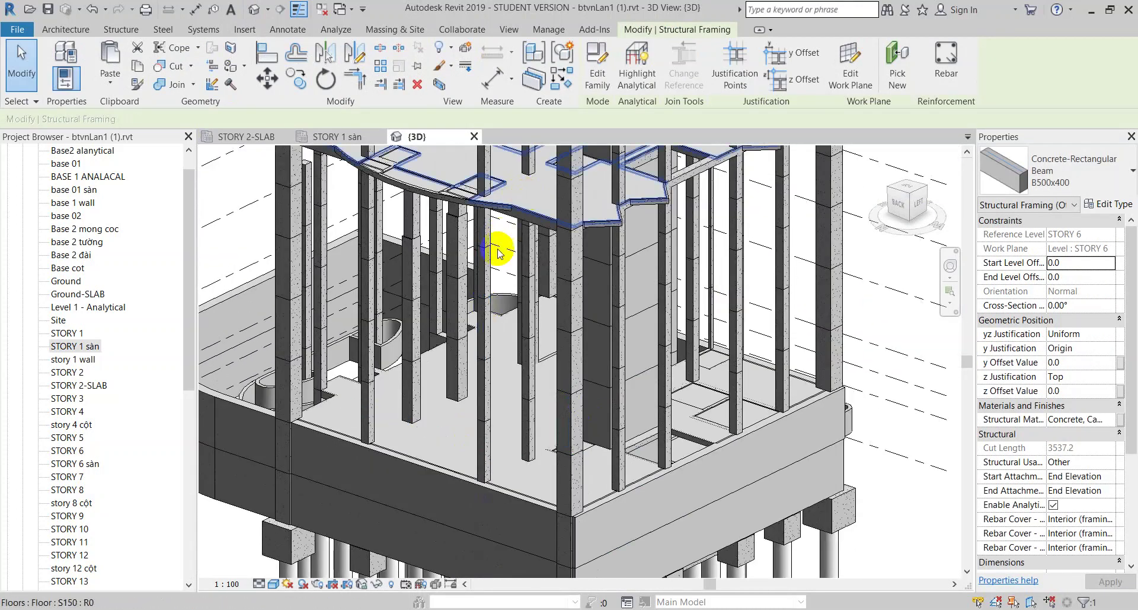
click(445, 432)
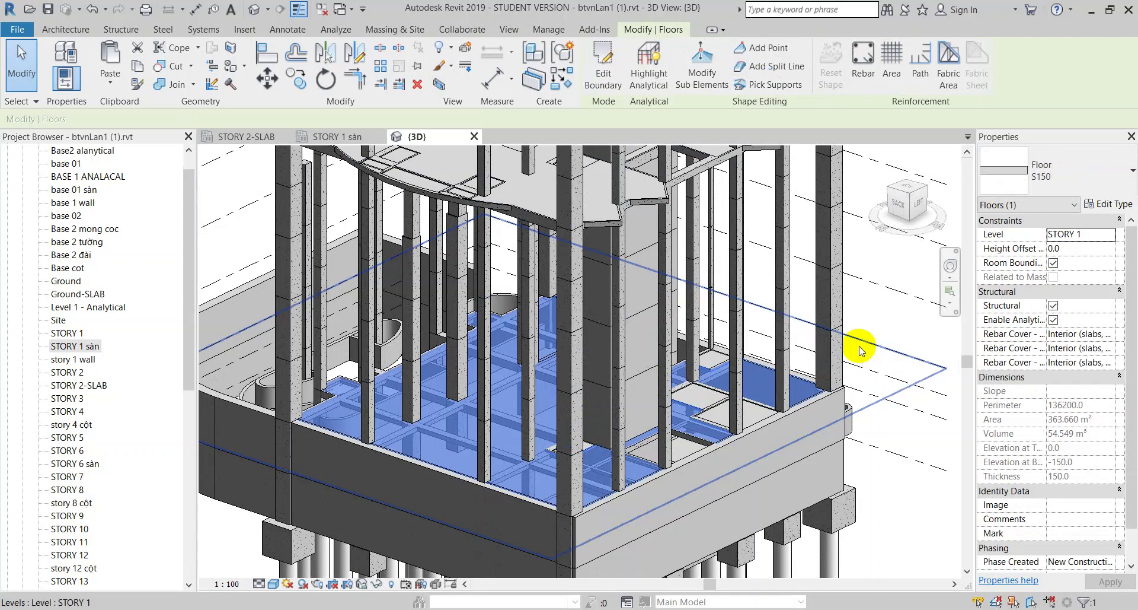
click(882, 313)
scroll(863, 325, up, 1)
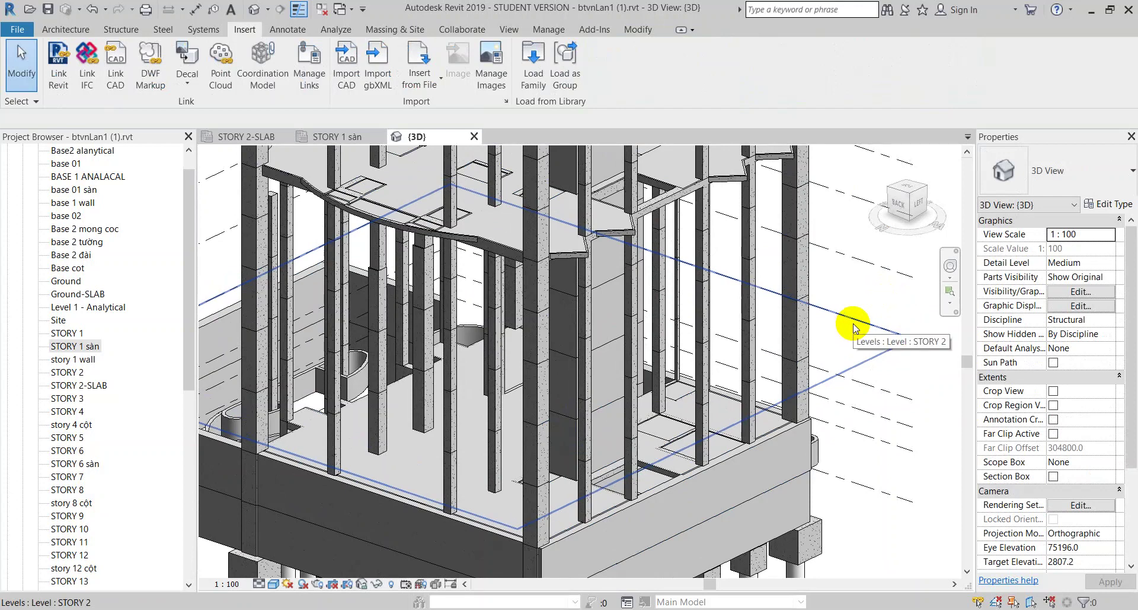
click(415, 457)
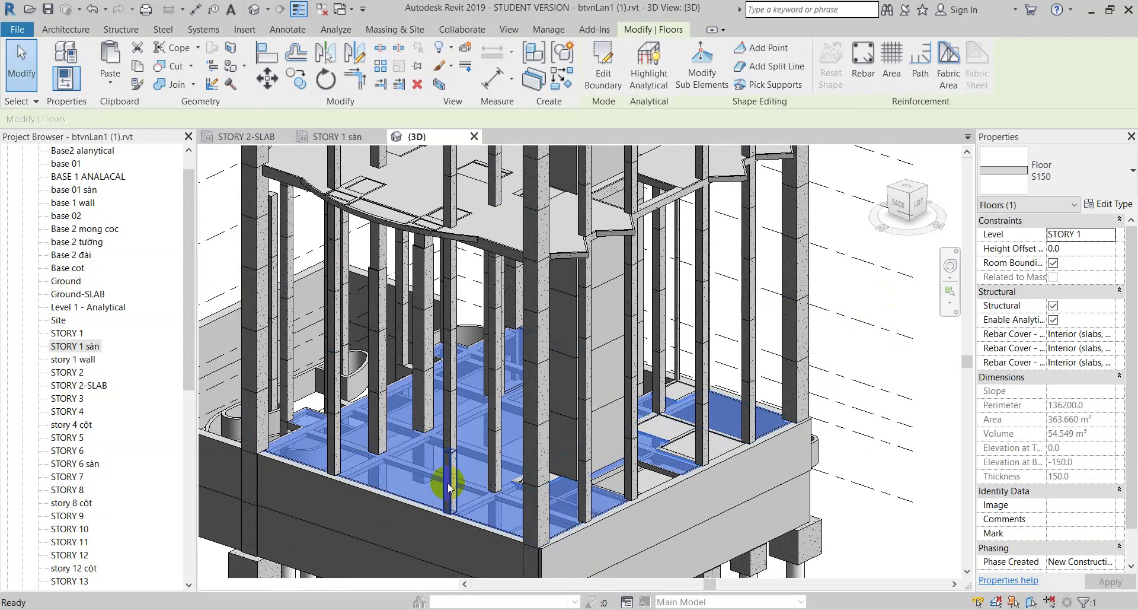
- Temporarily hide the S150 floor slab and orbit down to reveal the STORY 1 beams
key(h)
key(h)
shift+middle_drag(448, 487, 475, 425)
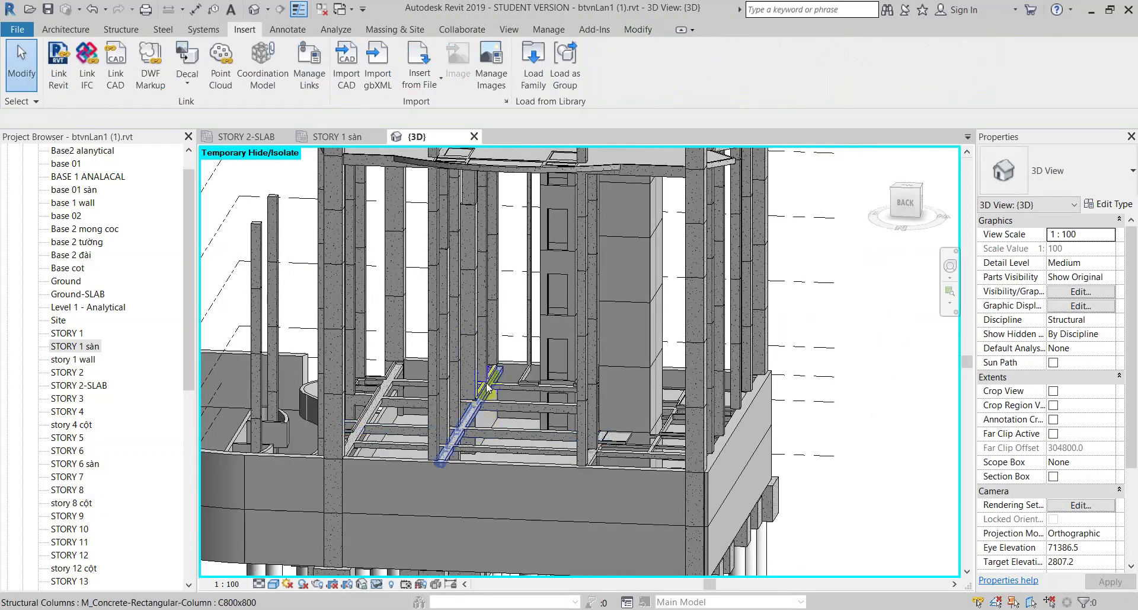
mouse_move(522, 315)
middle_down()
mouse_move(522, 447)
mouse_move(509, 326)
middle_up()
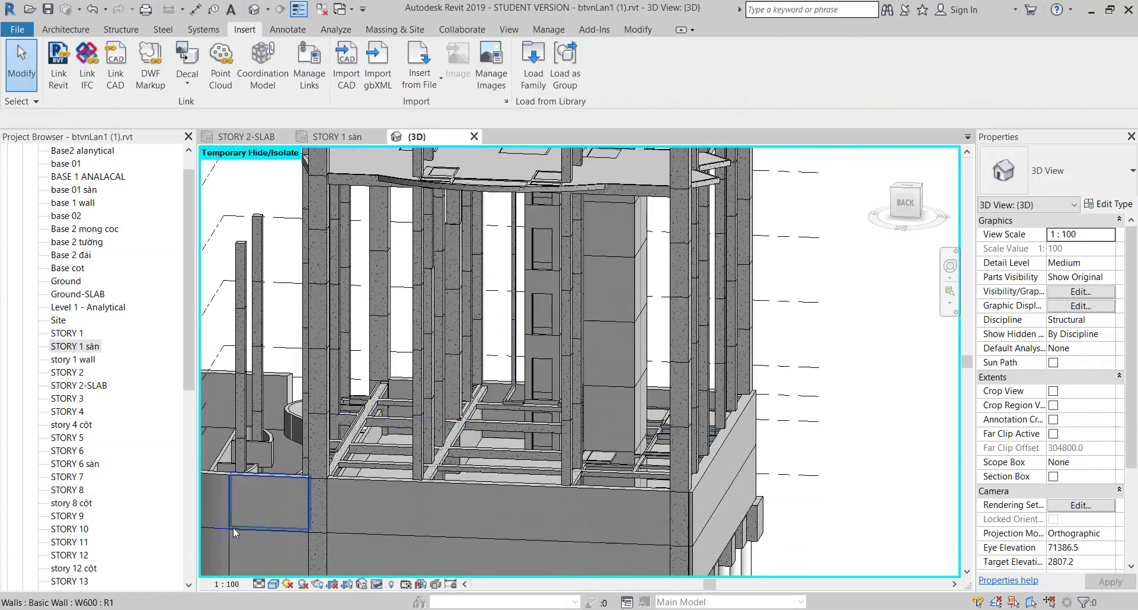
mouse_move(150, 532)
click(150, 569)
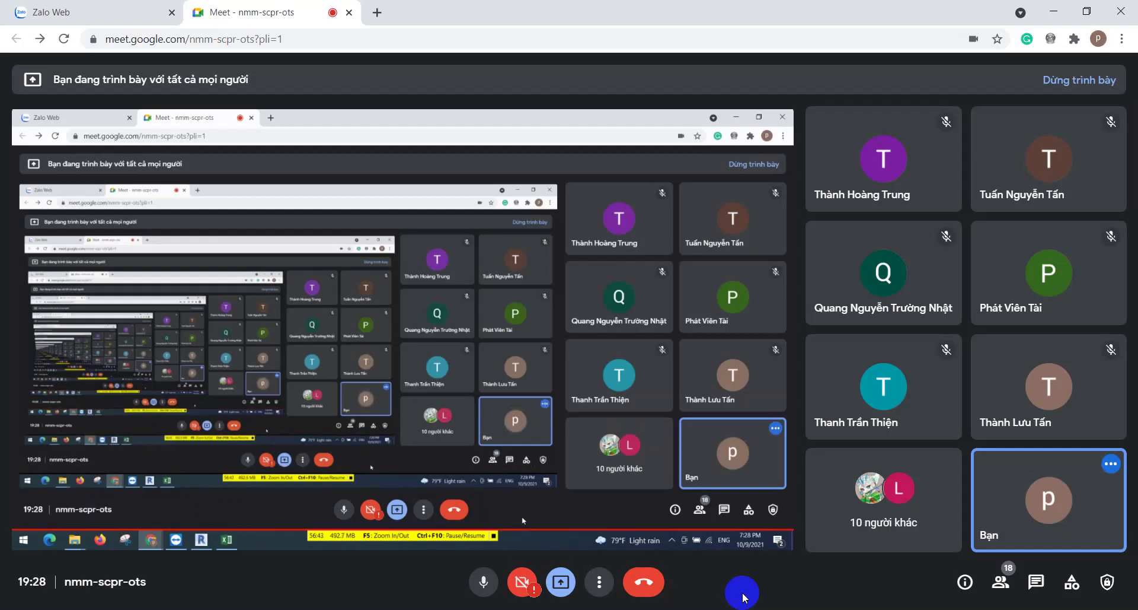
key(alt+Tab)
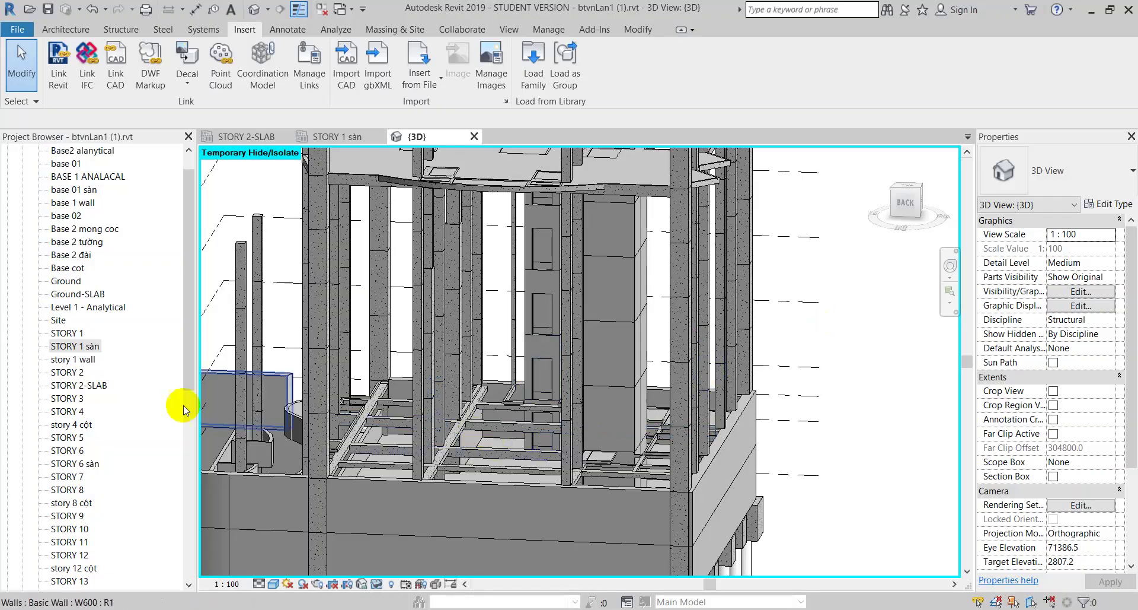
- From the BACK view, window-select the 22 STORY 1 beams and floor, orbiting to check
click(905, 207)
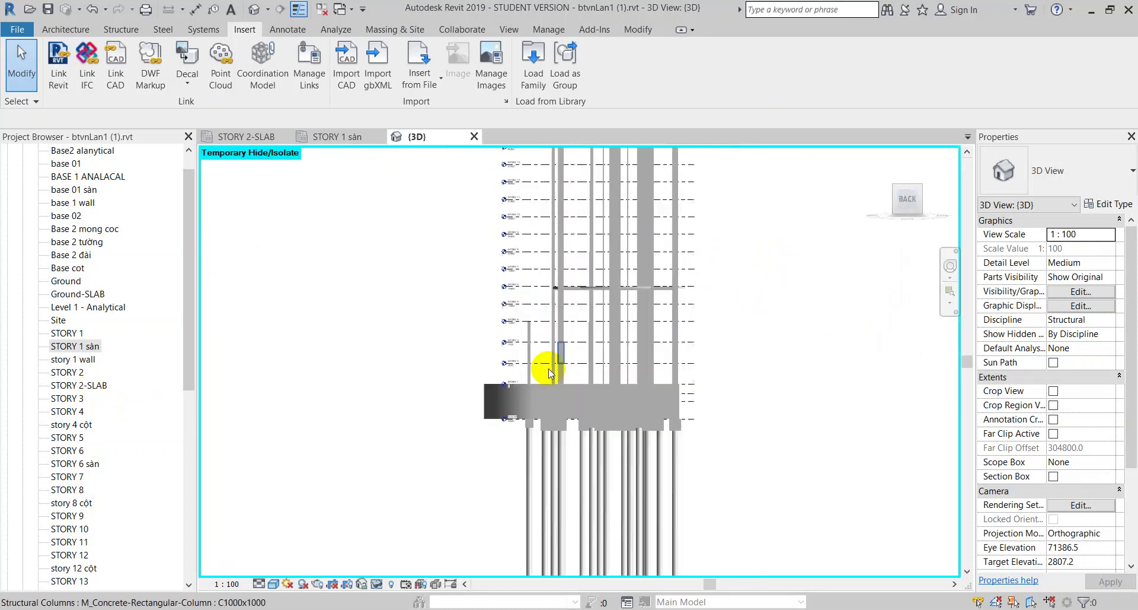
scroll(549, 371, up, 3)
scroll(522, 381, up, 2)
mouse_move(520, 376)
mouse_down()
mouse_move(941, 436)
mouse_move(919, 423)
mouse_up()
scroll(907, 389, up, 2)
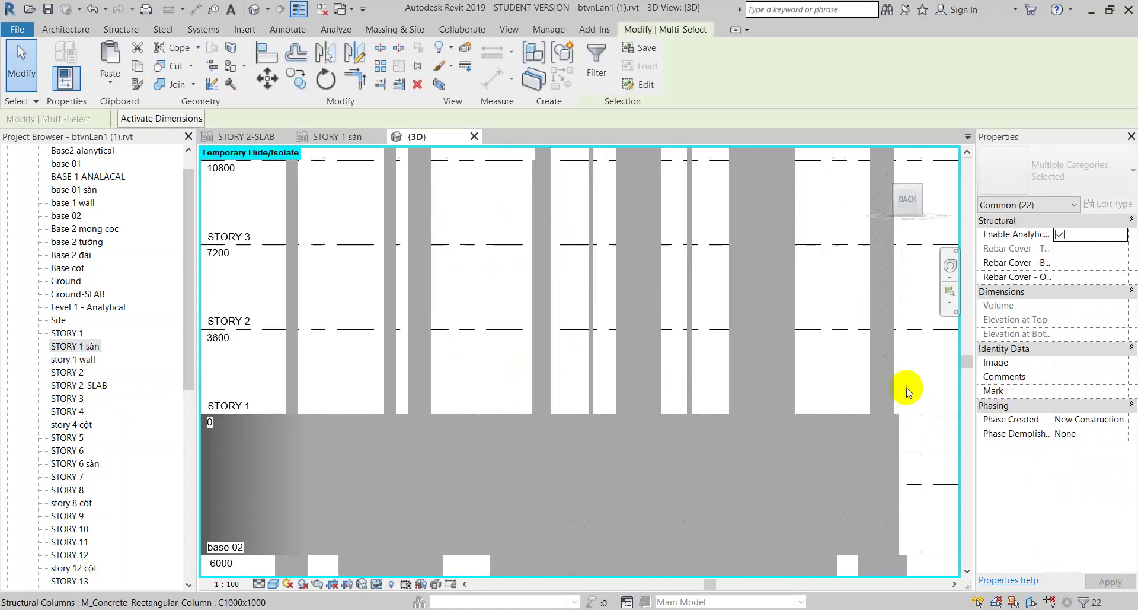
mouse_move(941, 399)
shift+middle_down()
mouse_move(931, 417)
mouse_move(572, 424)
shift+middle_up()
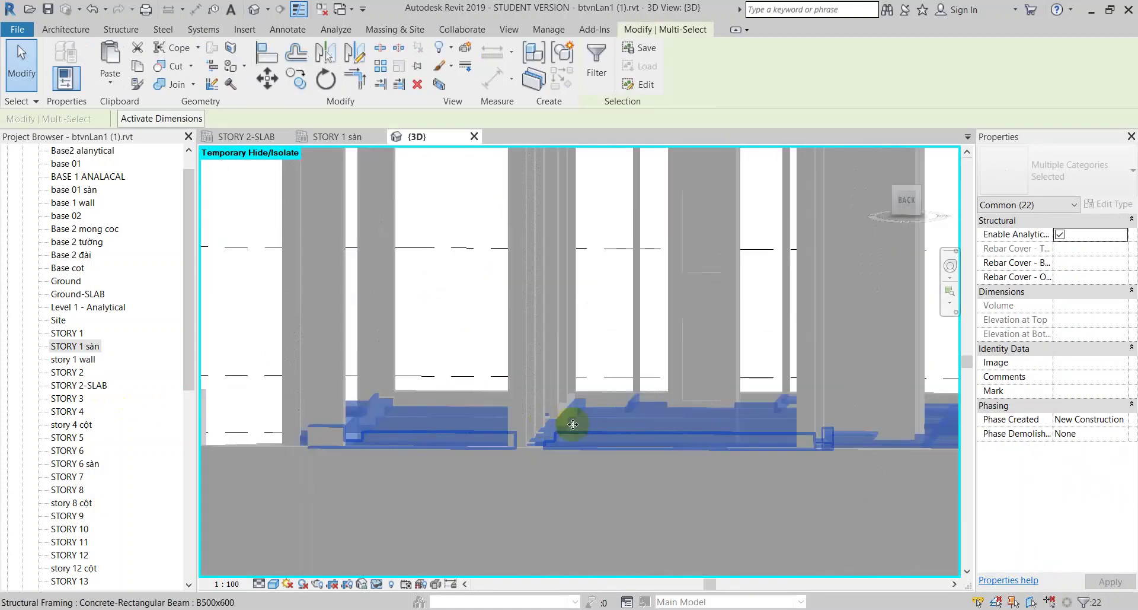
scroll(573, 424, up, 3)
scroll(579, 406, up, 2)
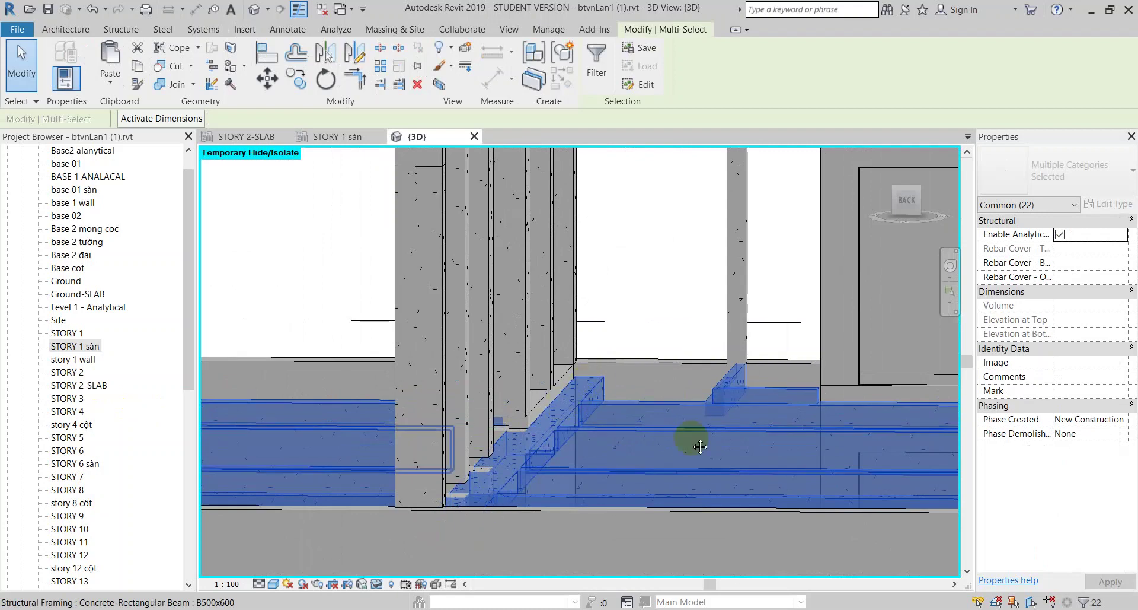
mouse_move(700, 447)
shift+middle_down()
mouse_move(602, 412)
mouse_move(747, 447)
mouse_move(722, 384)
mouse_move(637, 419)
mouse_move(589, 496)
mouse_move(608, 506)
mouse_move(773, 439)
shift+middle_up()
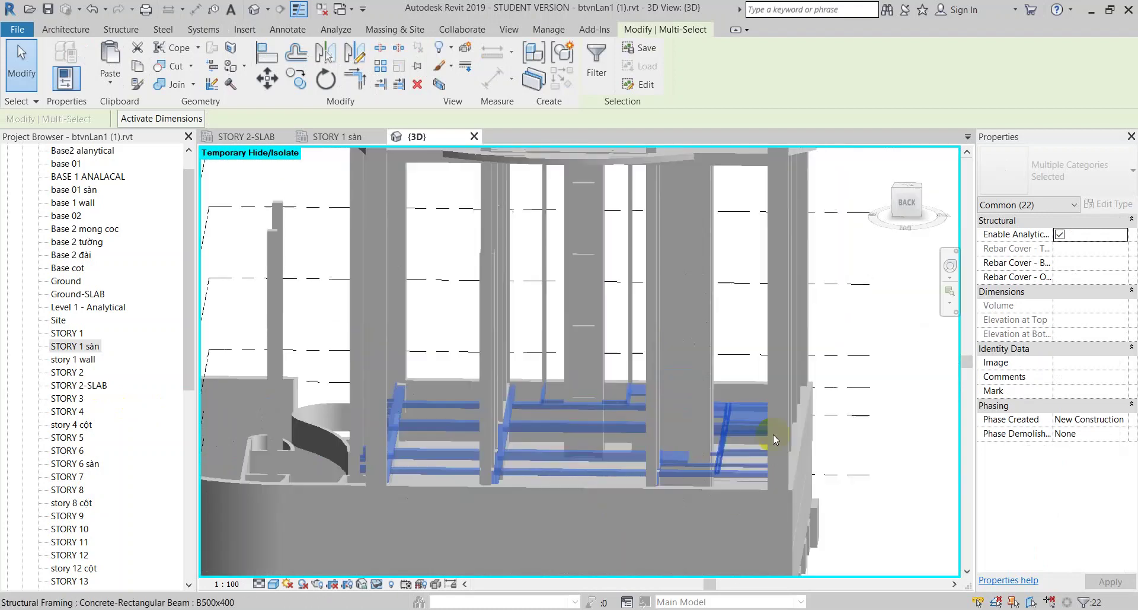
click(902, 206)
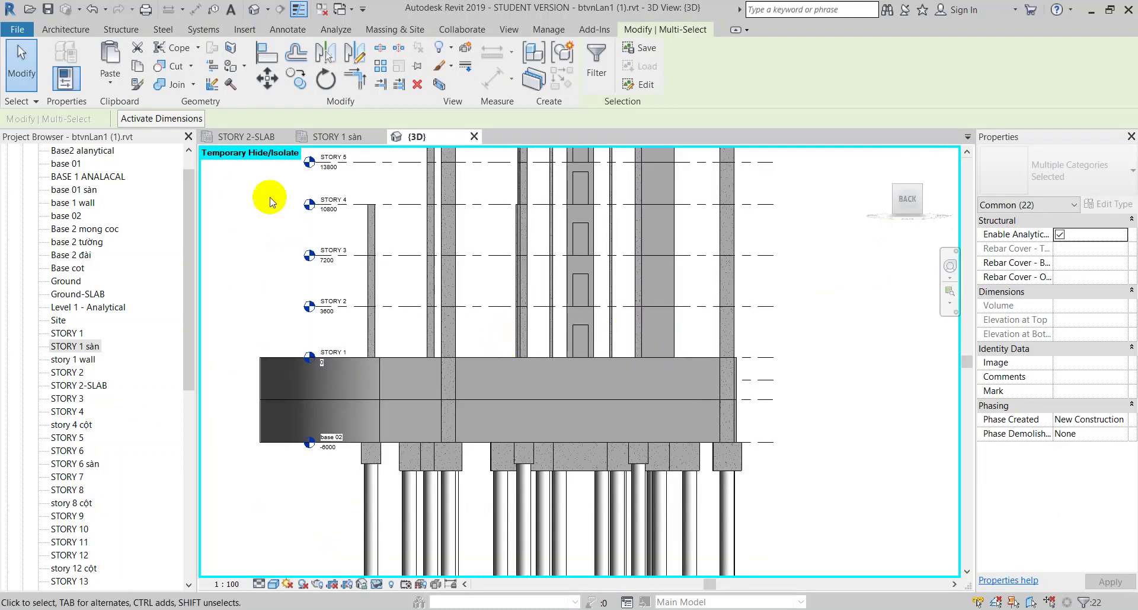
- Filter the STORY 1 selection down to the 21 beams, excluding Floors
click(117, 87)
click(136, 134)
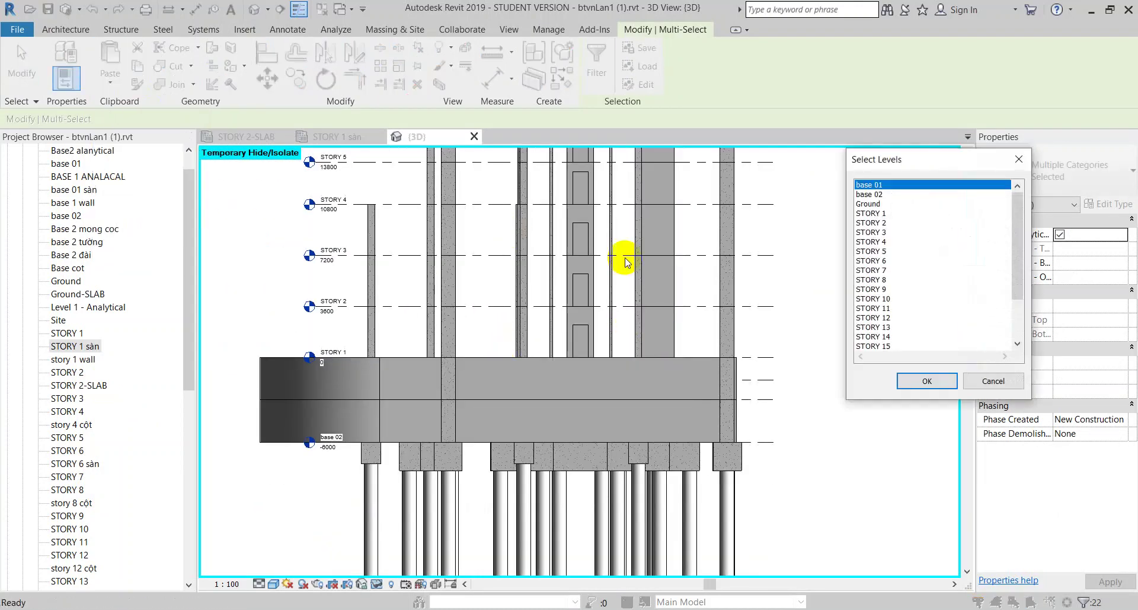
key(Escape)
key(Escape)
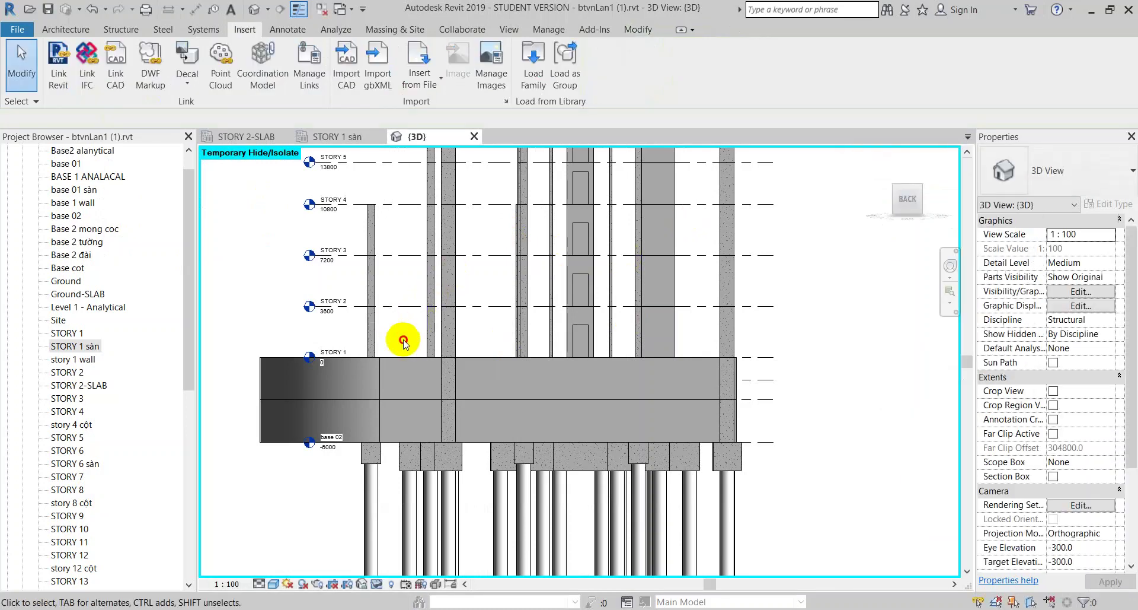
mouse_move(392, 339)
mouse_down()
mouse_move(636, 402)
mouse_move(808, 376)
mouse_up()
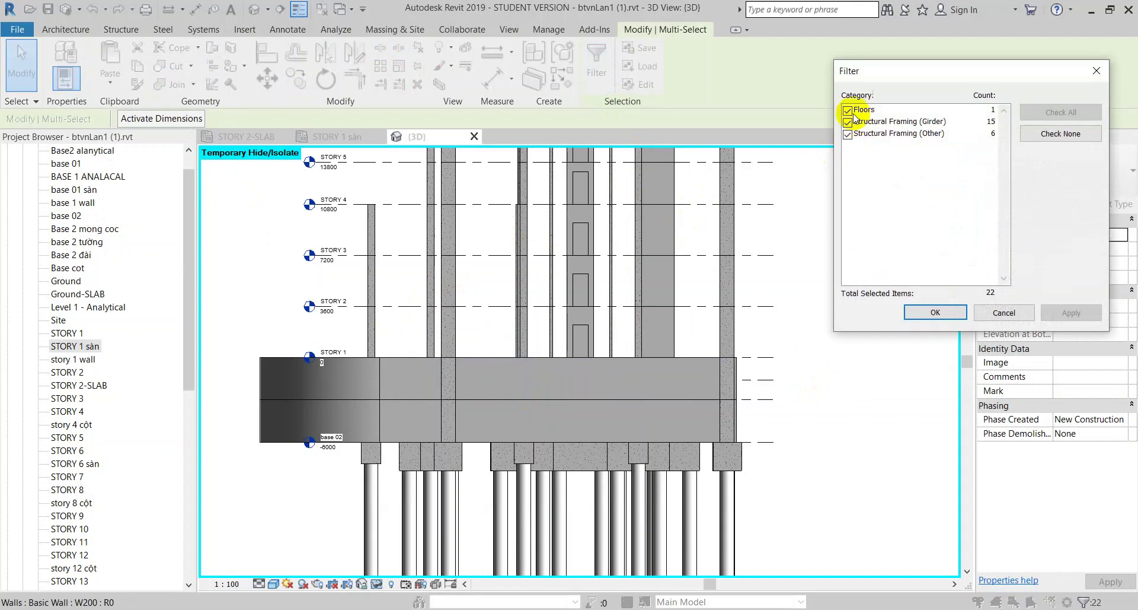
click(848, 110)
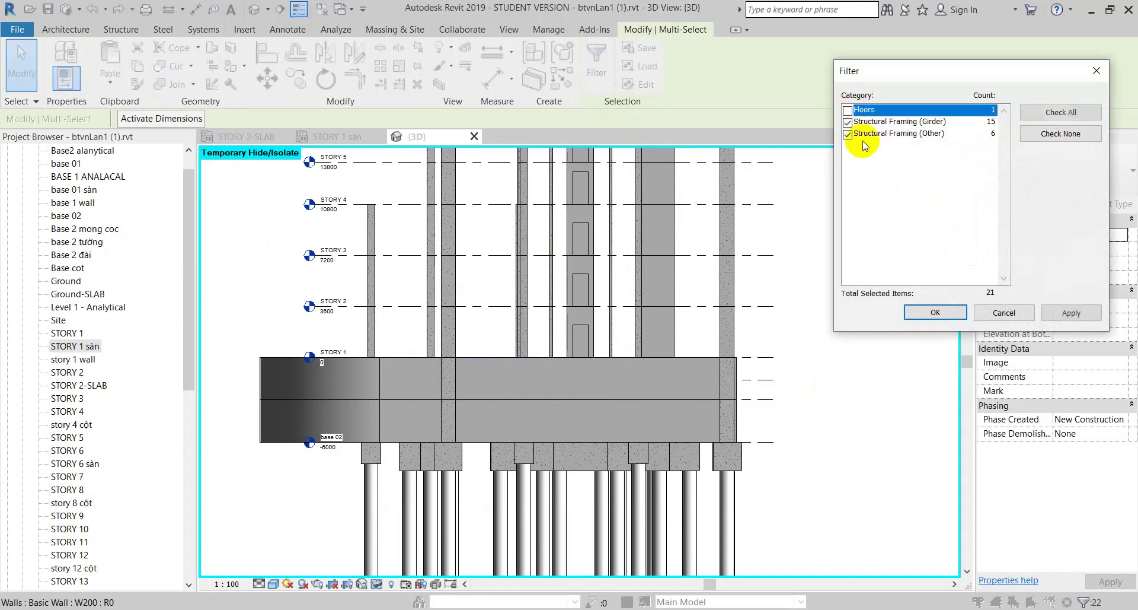
click(933, 312)
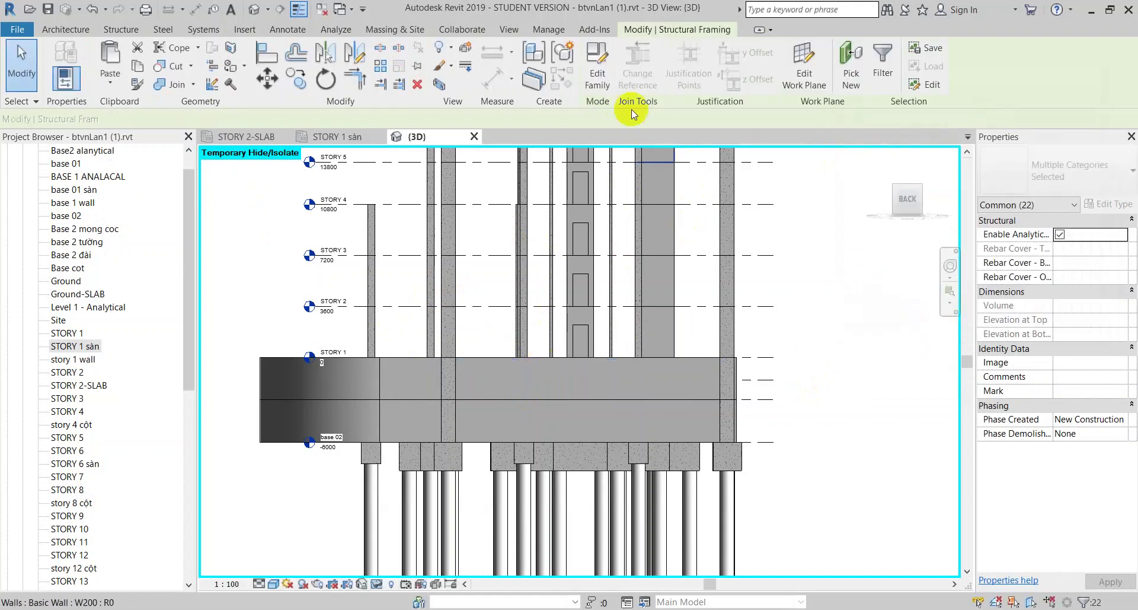
click(882, 59)
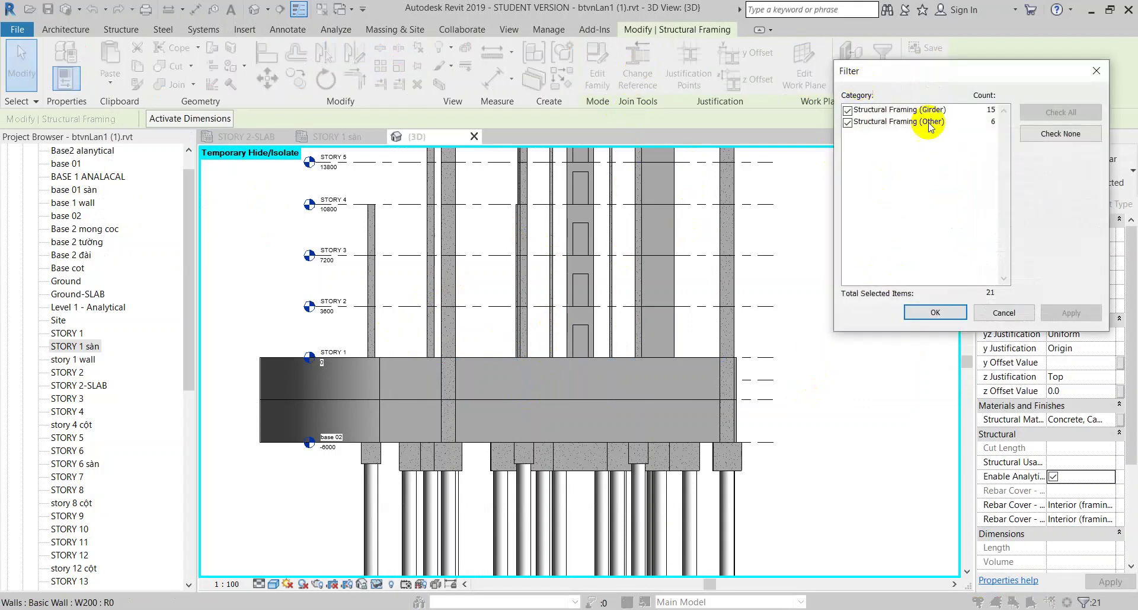
click(944, 313)
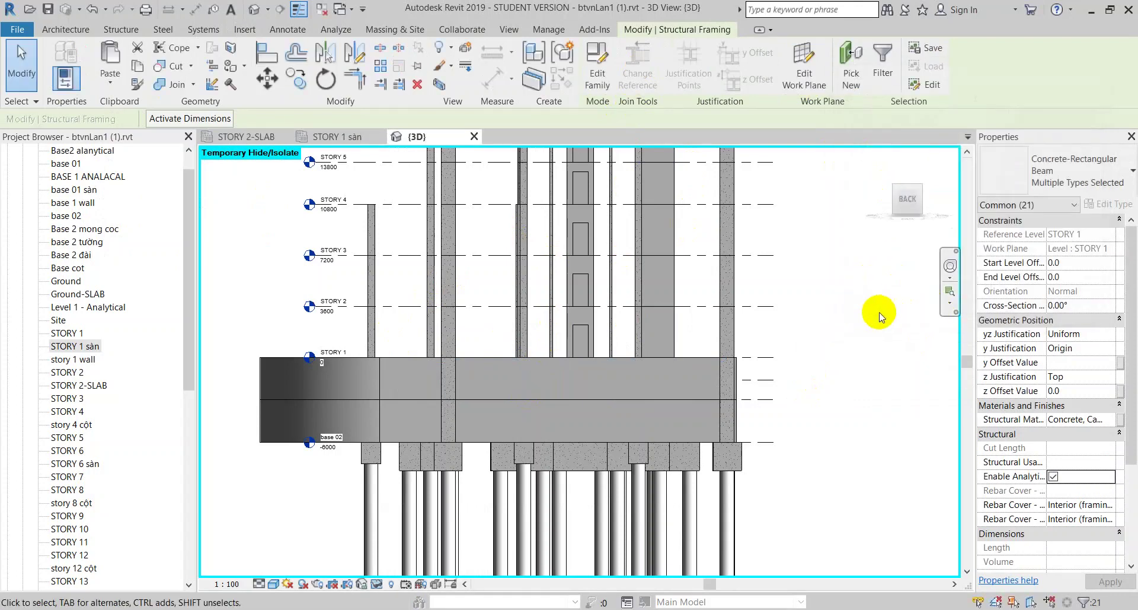
- Paste the 21 beams Aligned to Selected Levels onto STORY 2
click(115, 87)
click(155, 133)
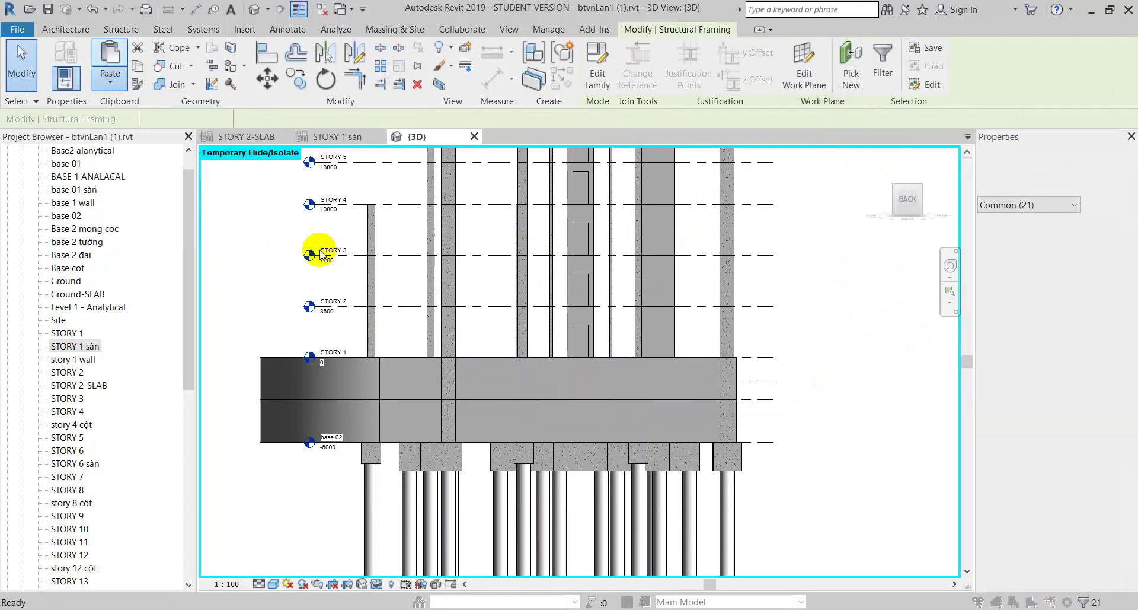
click(876, 225)
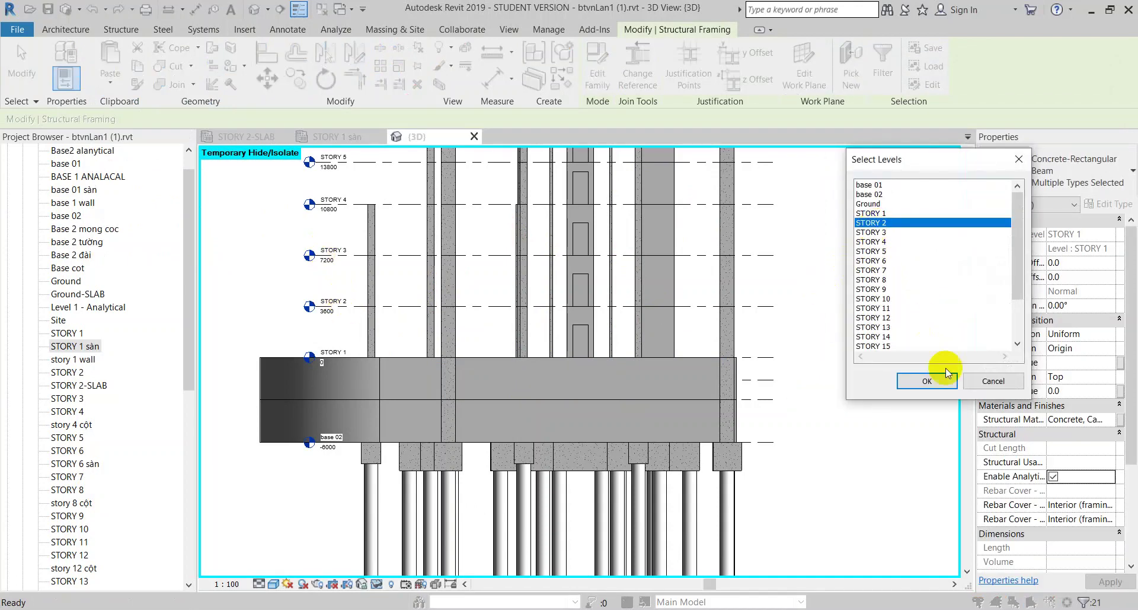
click(931, 379)
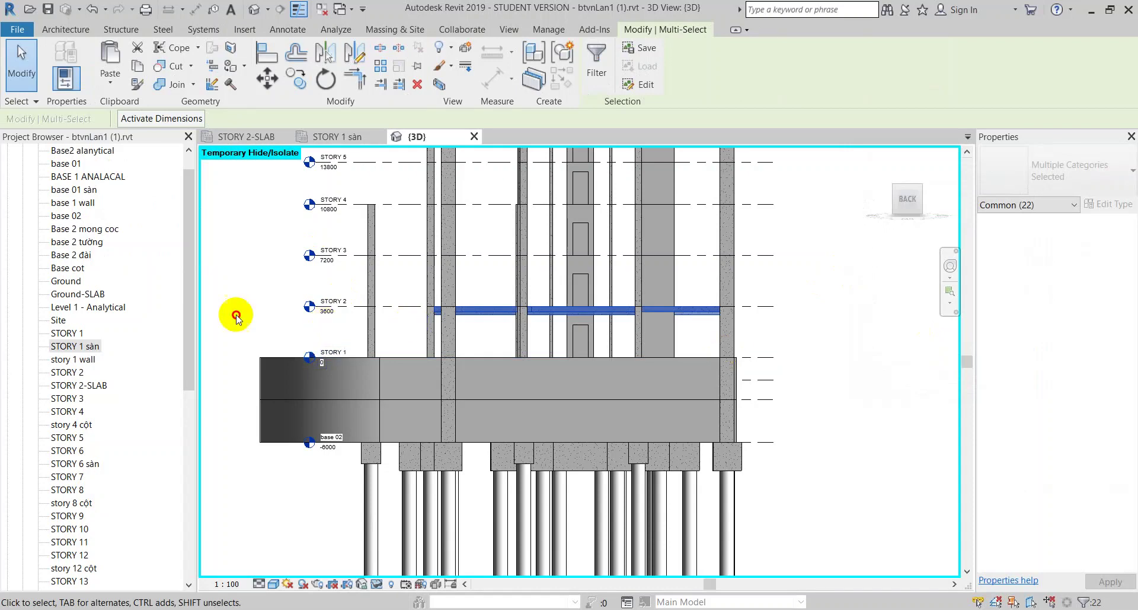
- Review STORY 2-SLAB against the STORY 1 sàn and 3D tabs, then reopen STORY 1 sàn
double_click(71, 385)
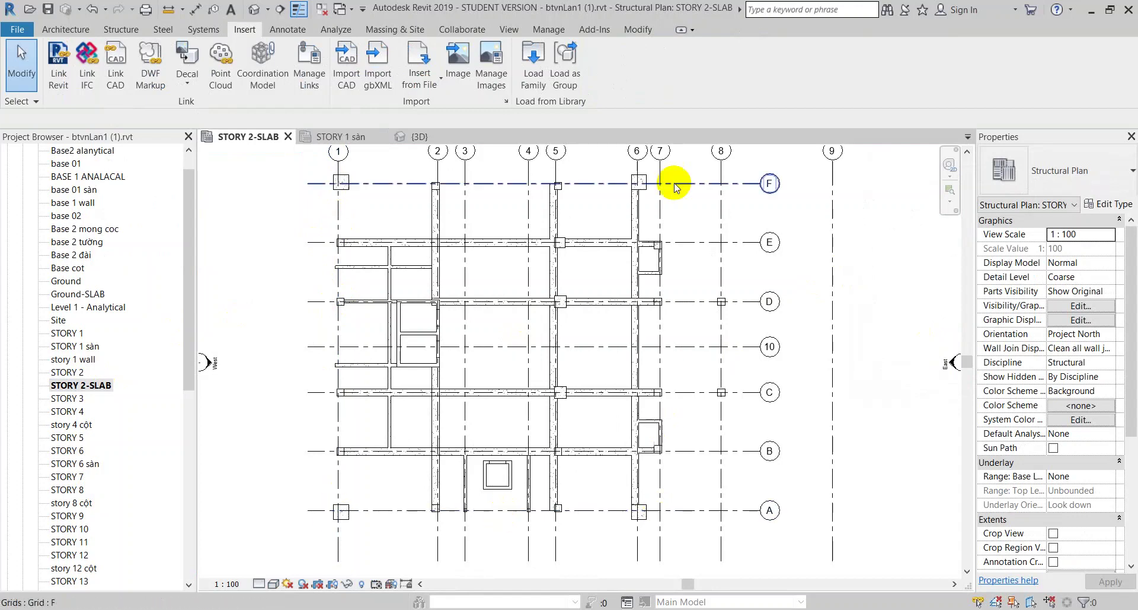
click(364, 143)
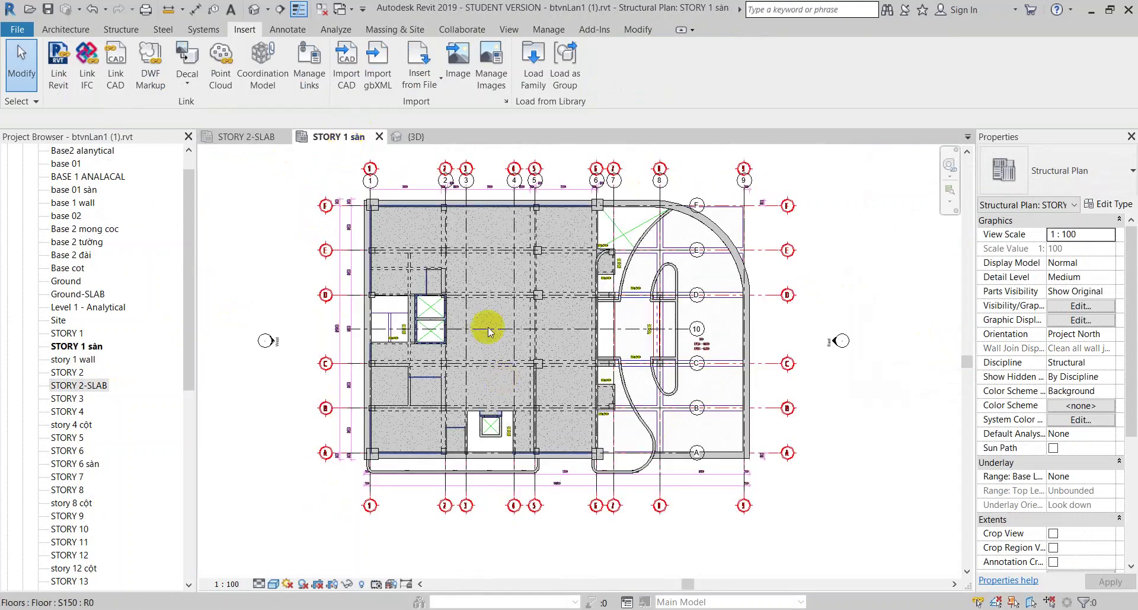
click(418, 136)
scroll(500, 357, up, 2)
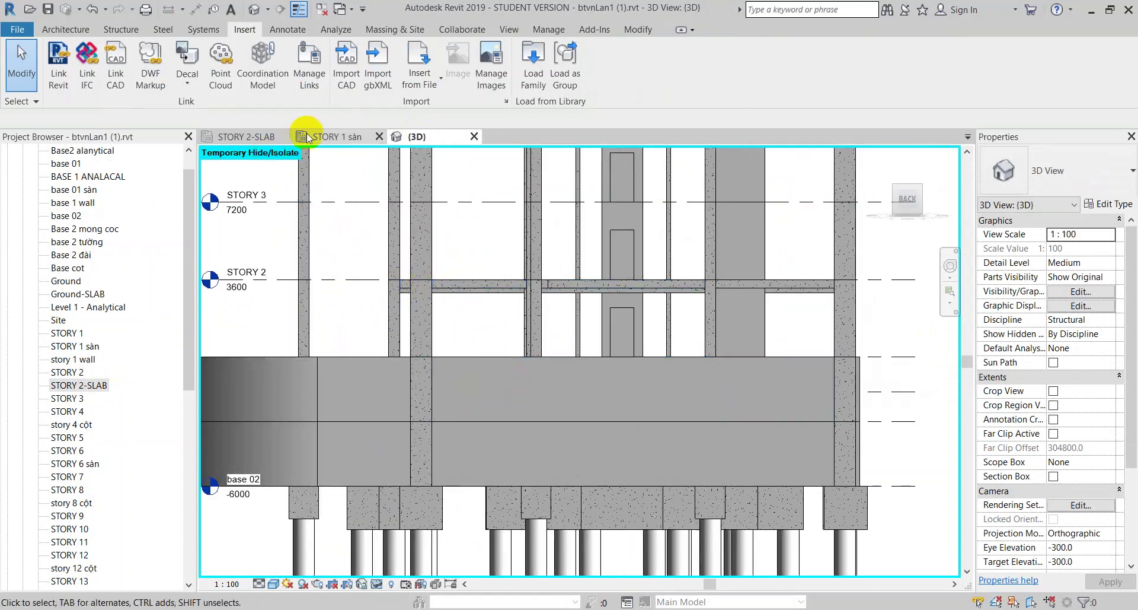
click(251, 140)
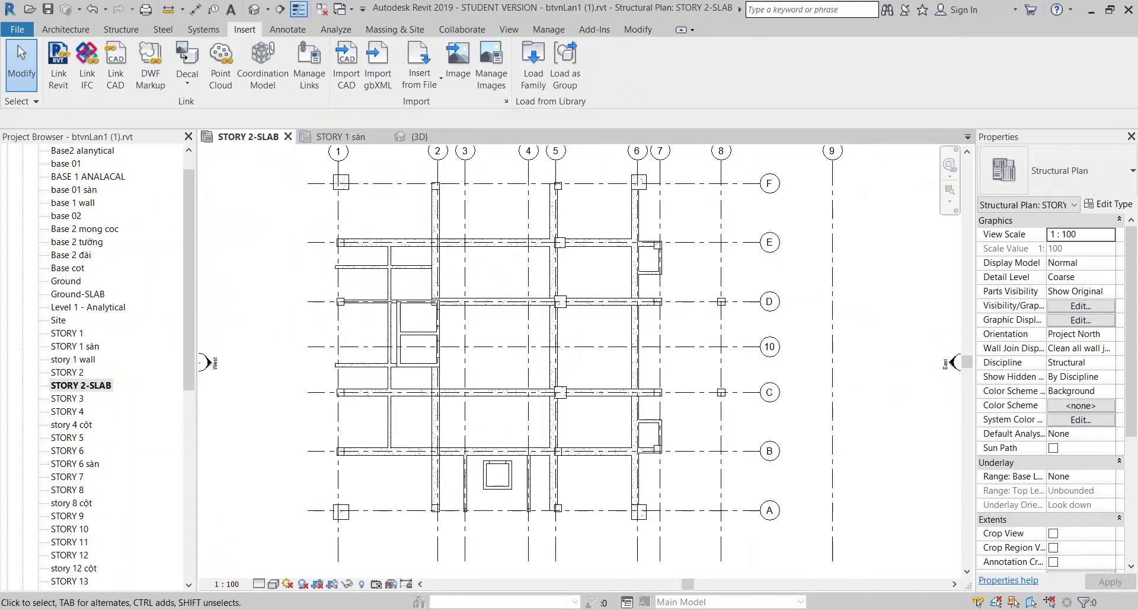
mouse_move(152, 540)
click(119, 548)
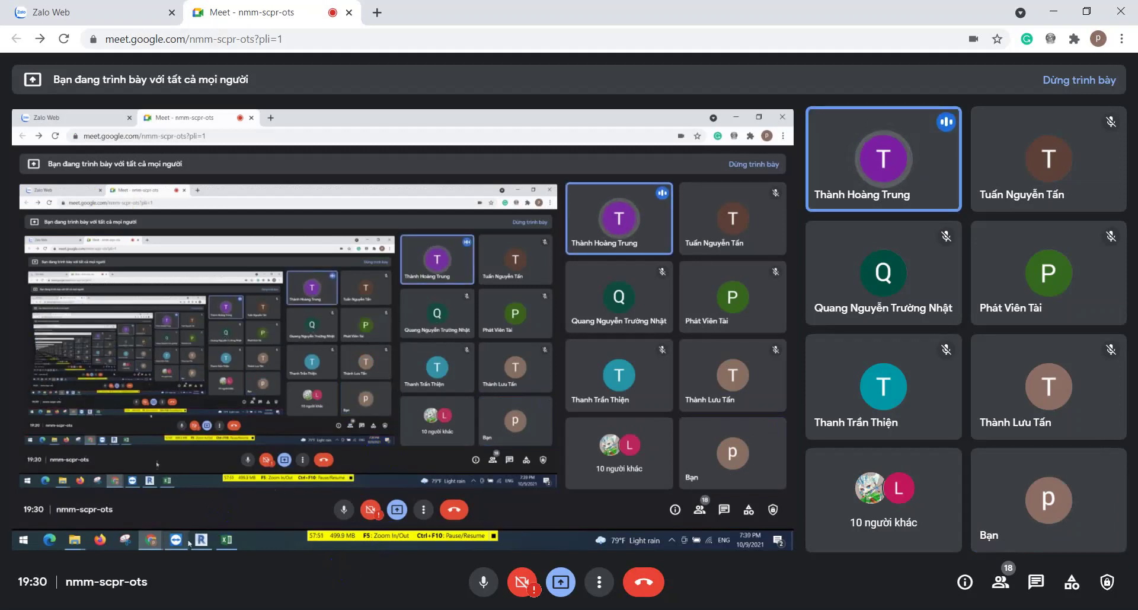
click(276, 605)
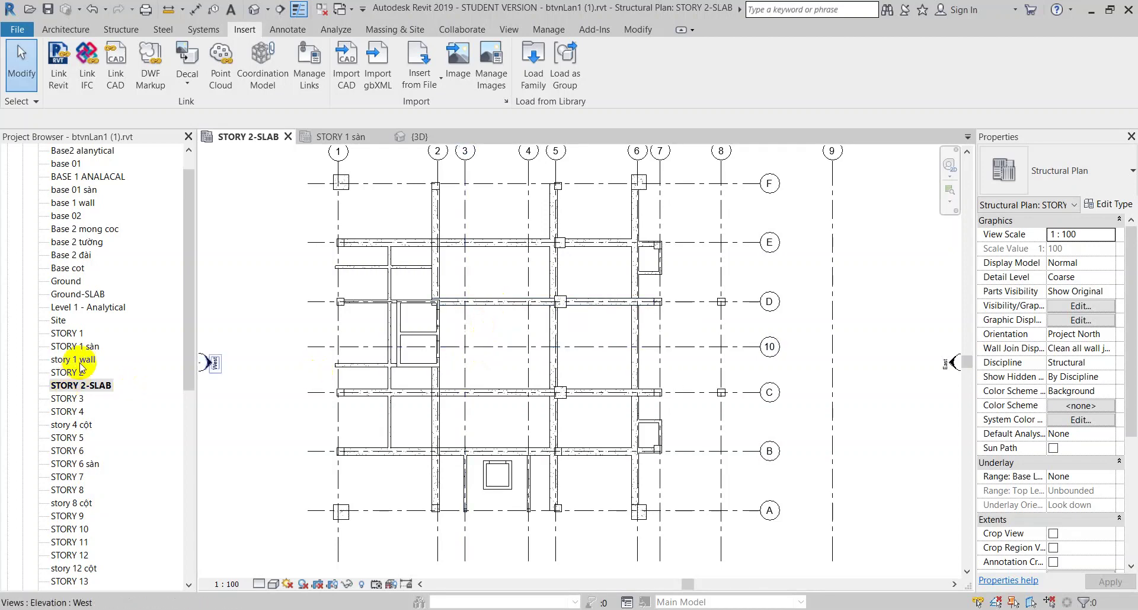
double_click(74, 346)
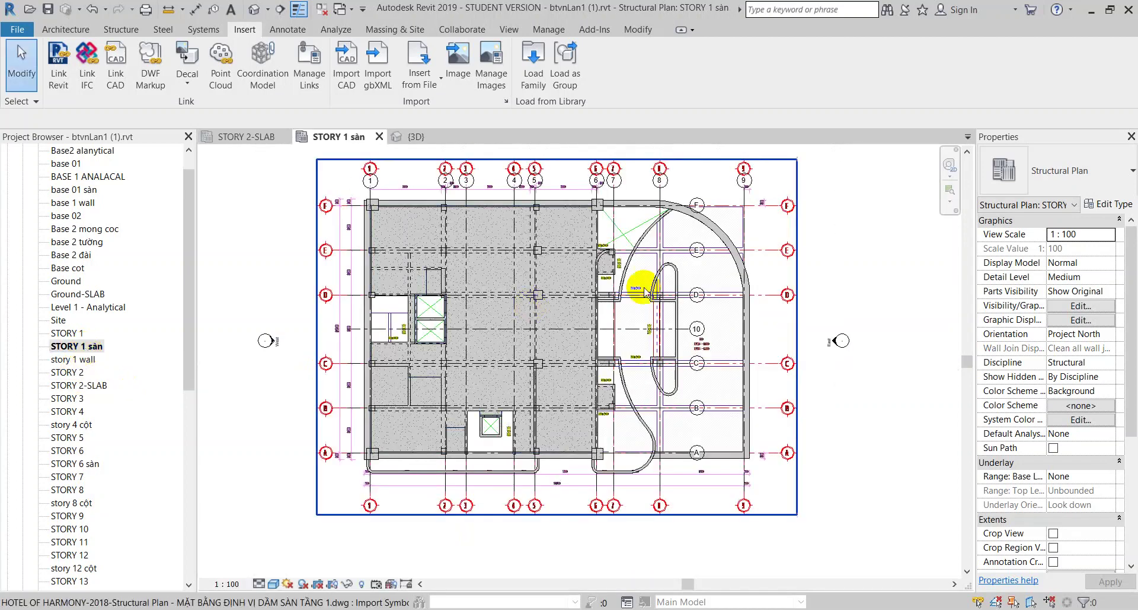
scroll(394, 274, up, 1)
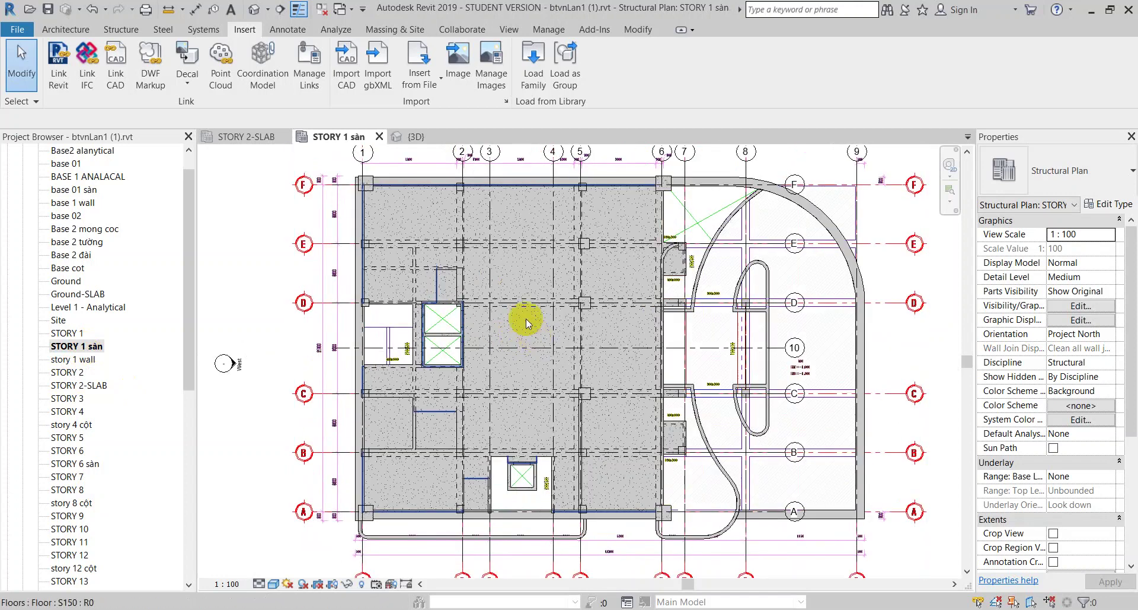
click(517, 301)
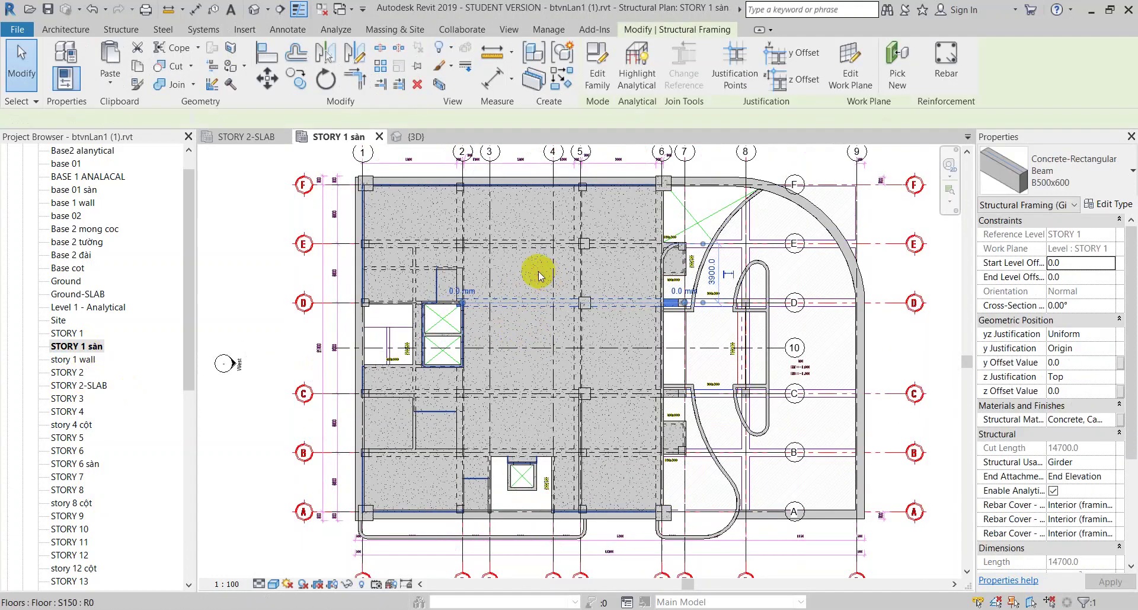
click(536, 268)
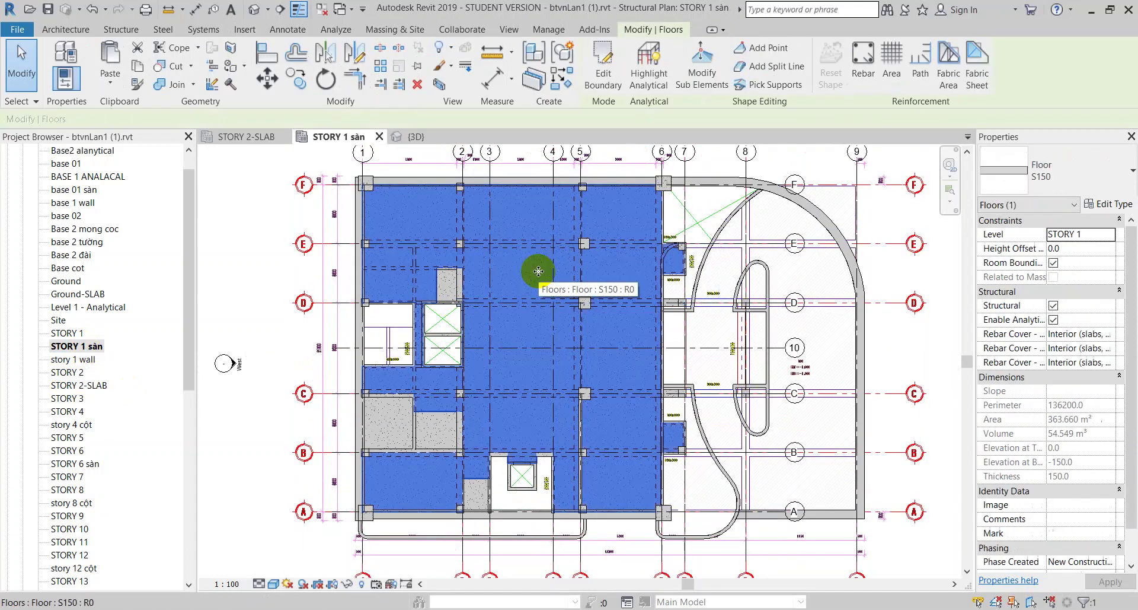
click(266, 272)
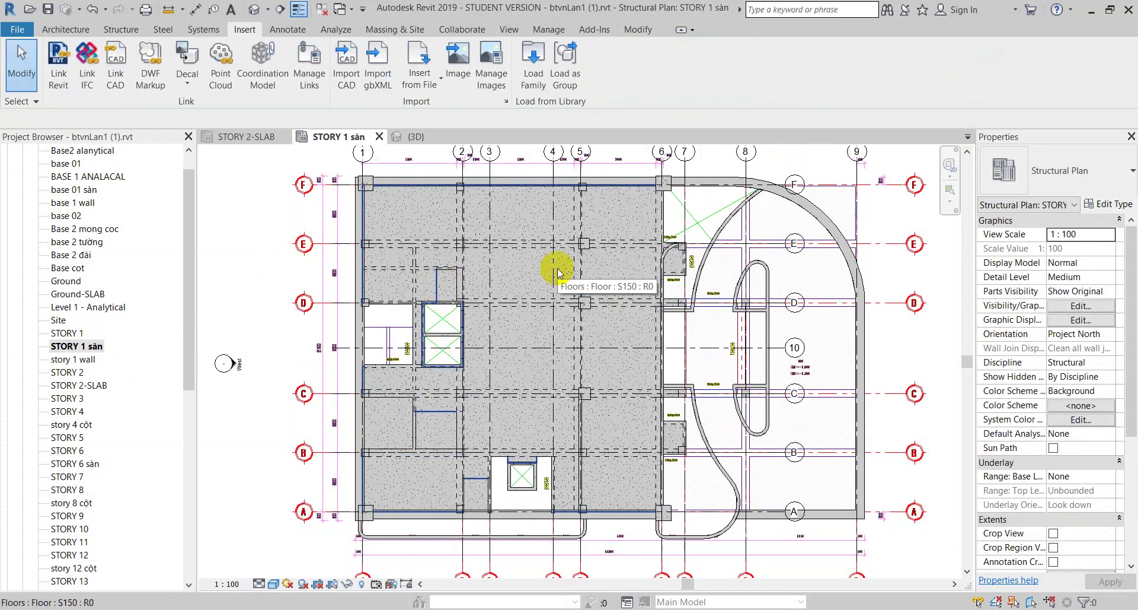
- Reset Temporary Hide/Isolate in the 3D view and orbit to see all levels
click(427, 136)
scroll(583, 376, down, 3)
scroll(584, 376, down, 3)
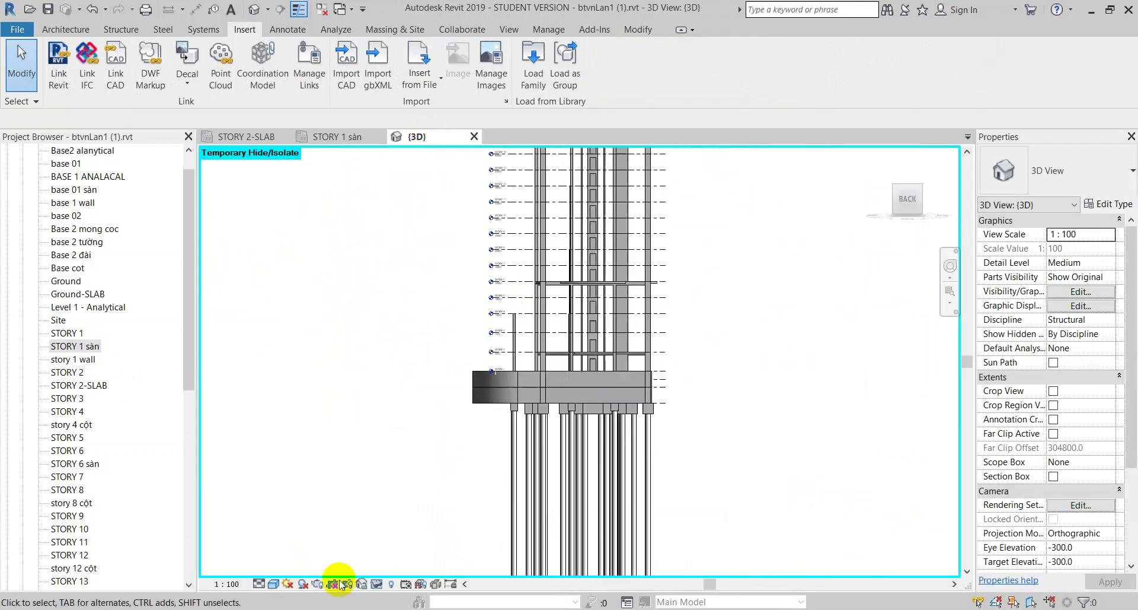
click(383, 584)
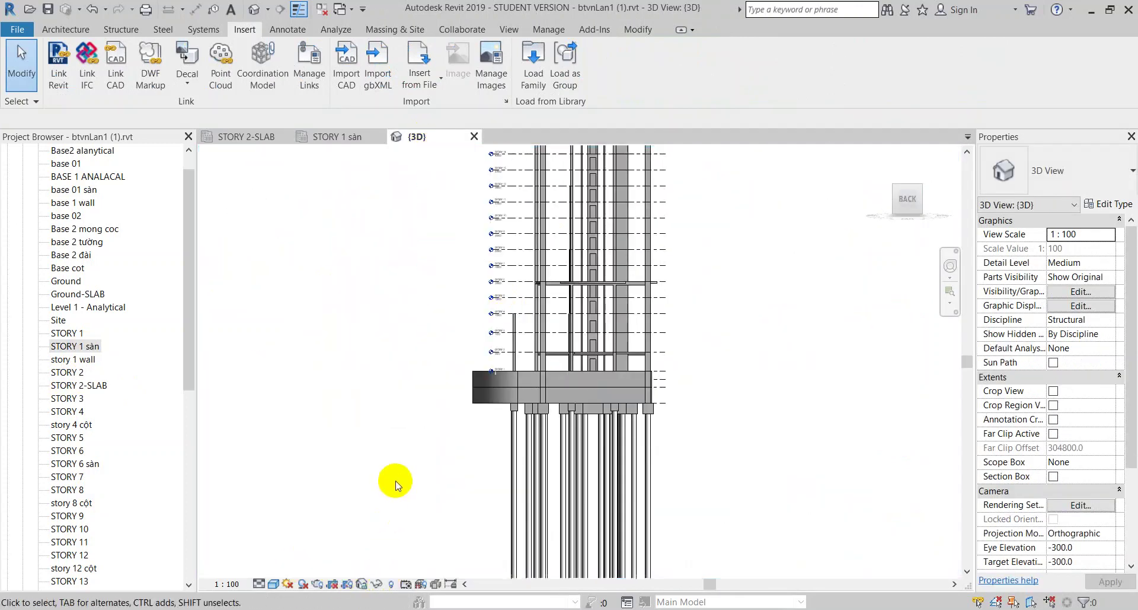
shift+middle_drag(396, 477, 403, 380)
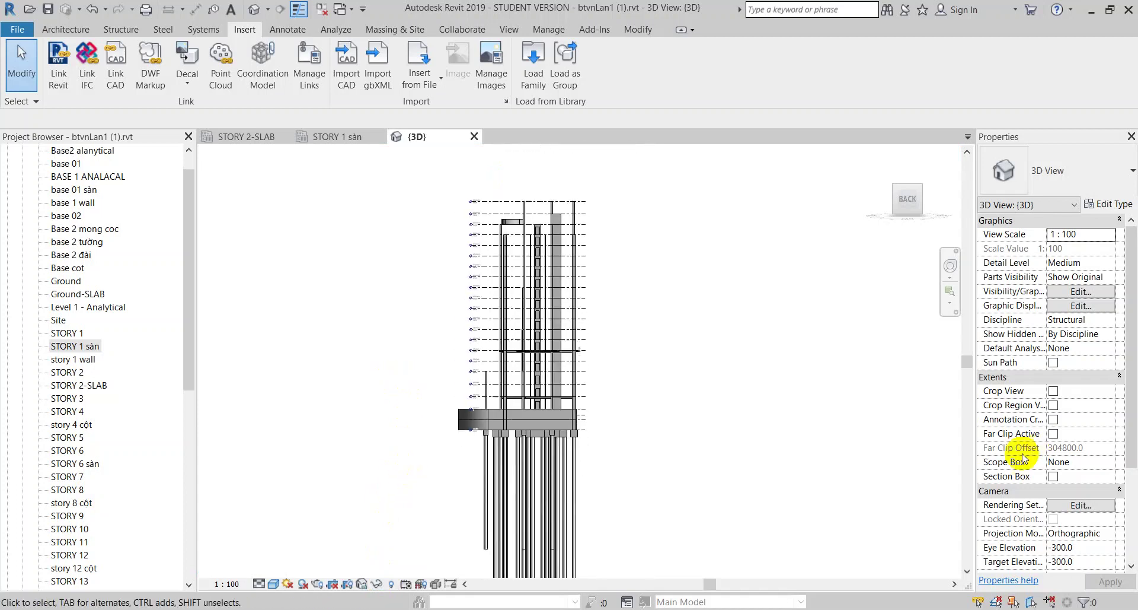
middle_drag(735, 469, 696, 422)
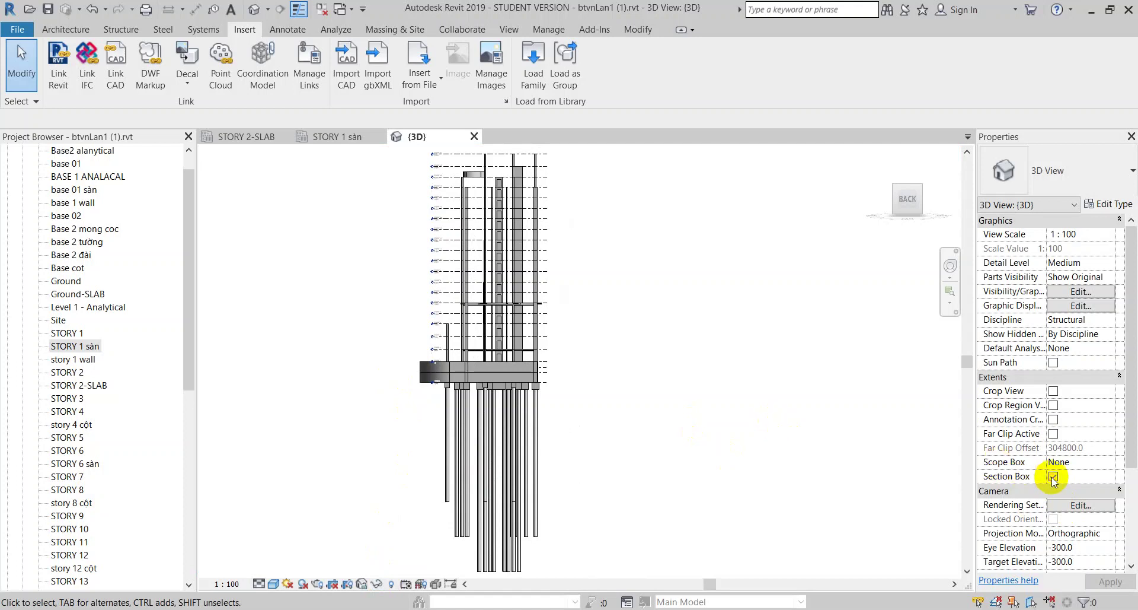
- Crop the 3D model with a section box lowered to a single storey slice
mouse_move(759, 468)
shift+middle_down()
mouse_move(554, 364)
mouse_move(501, 241)
mouse_move(432, 427)
shift+middle_up()
scroll(457, 483, up, 2)
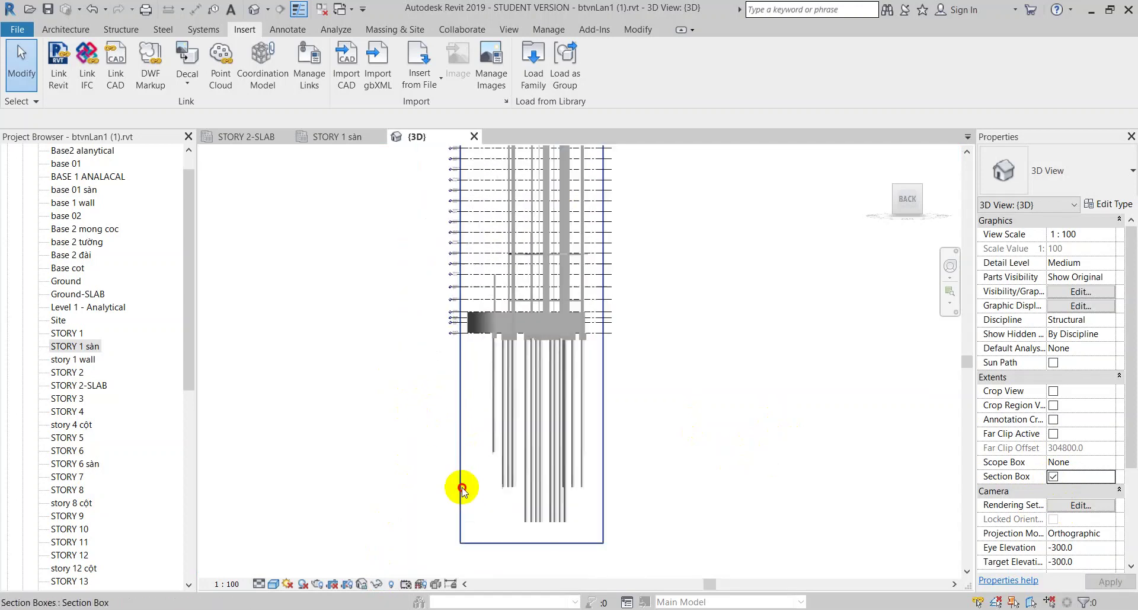
click(539, 541)
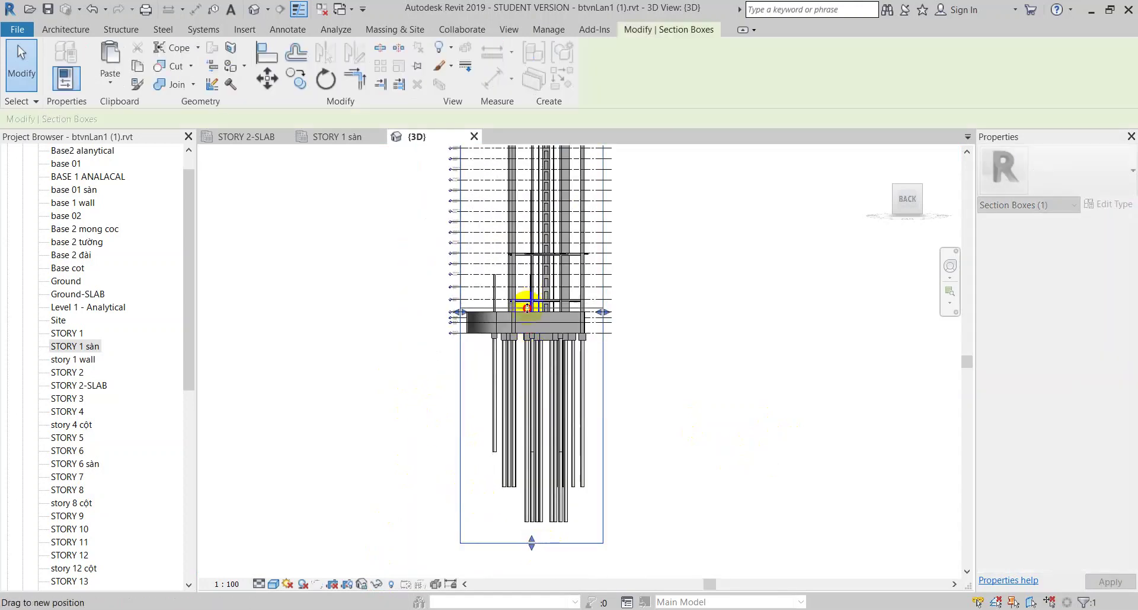
middle_drag(457, 313, 534, 437)
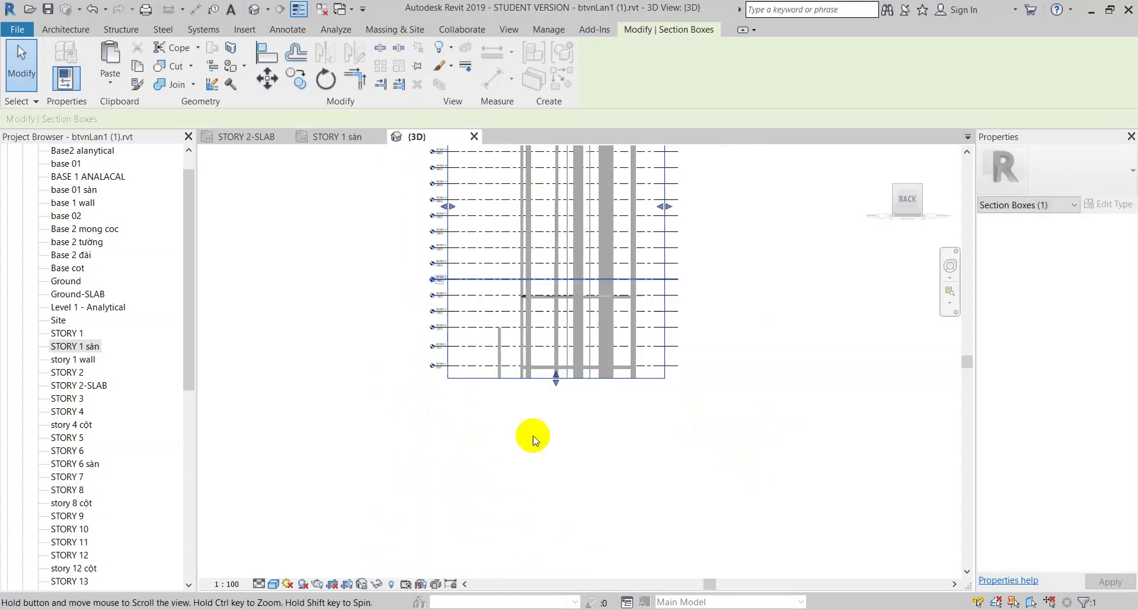
scroll(554, 236, down, 3)
drag(542, 218, 522, 526)
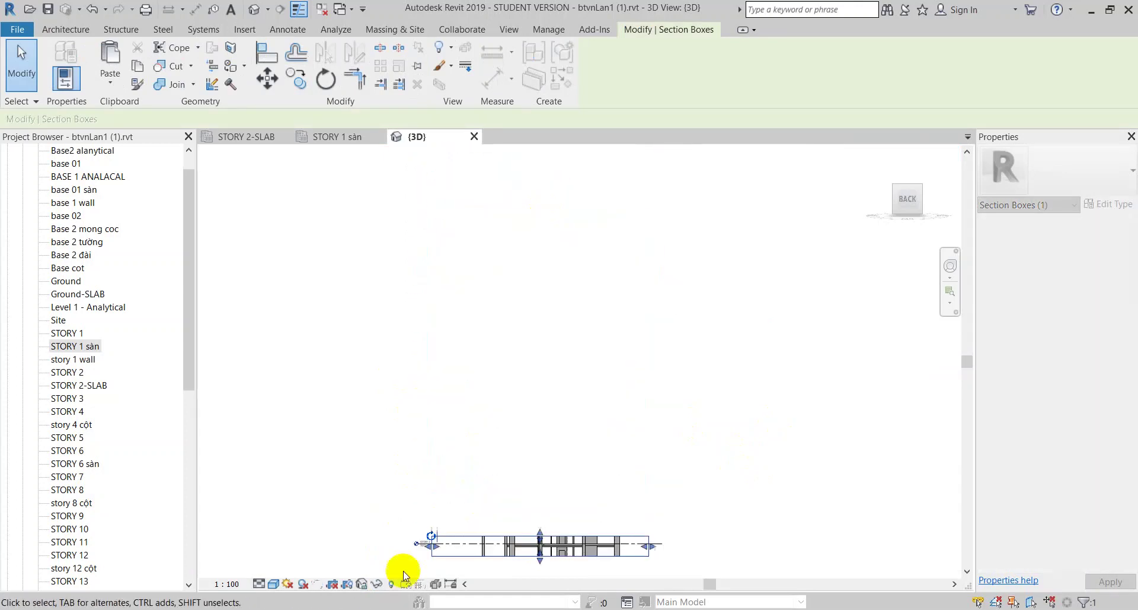
scroll(468, 515, up, 2)
click(469, 514)
- Orbit the sliced model, turn the section box off, and reopen the STORY 1 sàn plan
shift+middle_drag(503, 419, 623, 539)
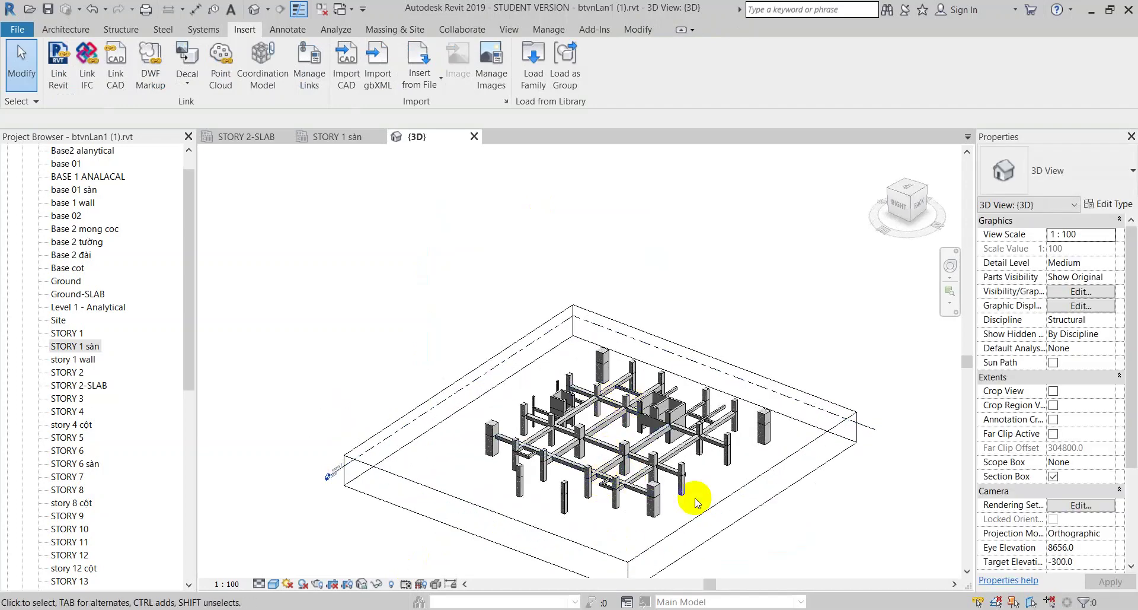
mouse_move(697, 502)
shift+middle_down()
mouse_move(757, 493)
mouse_move(822, 344)
shift+middle_up()
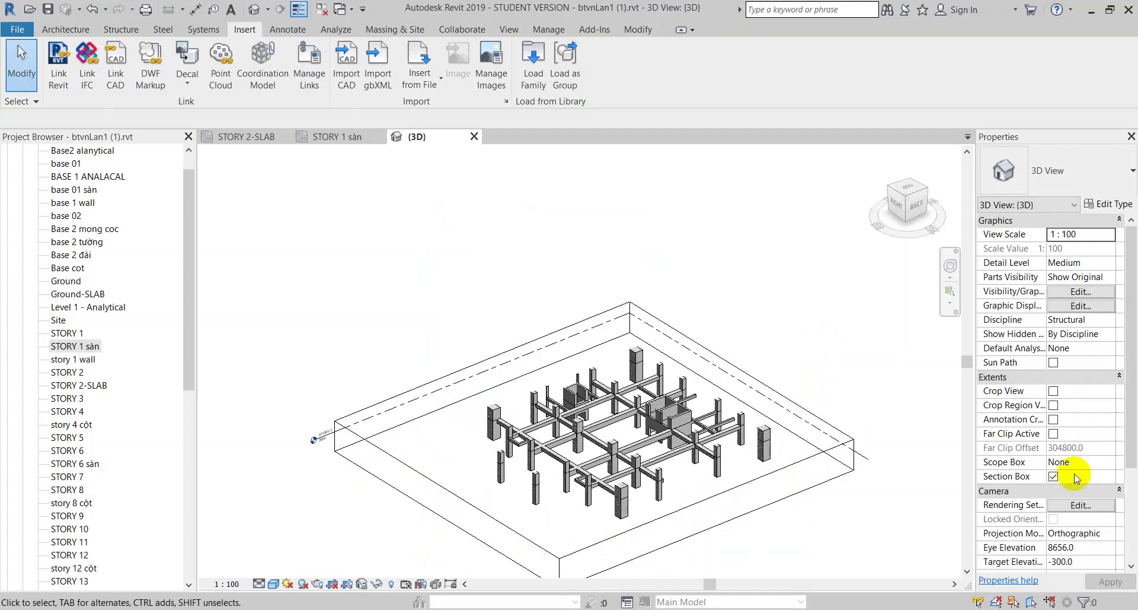
click(1052, 476)
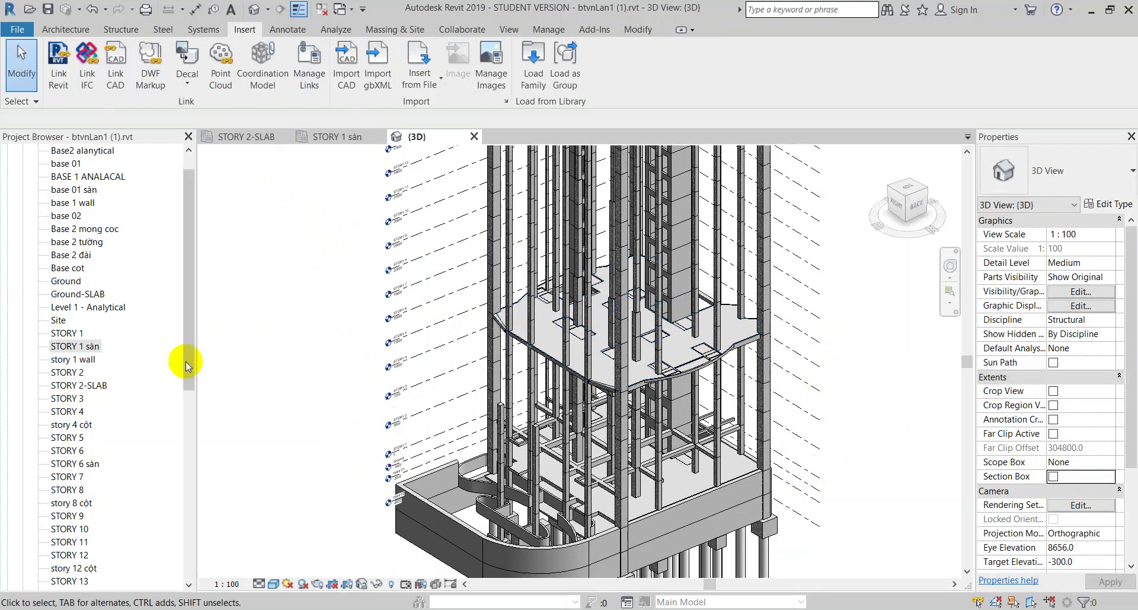
double_click(79, 347)
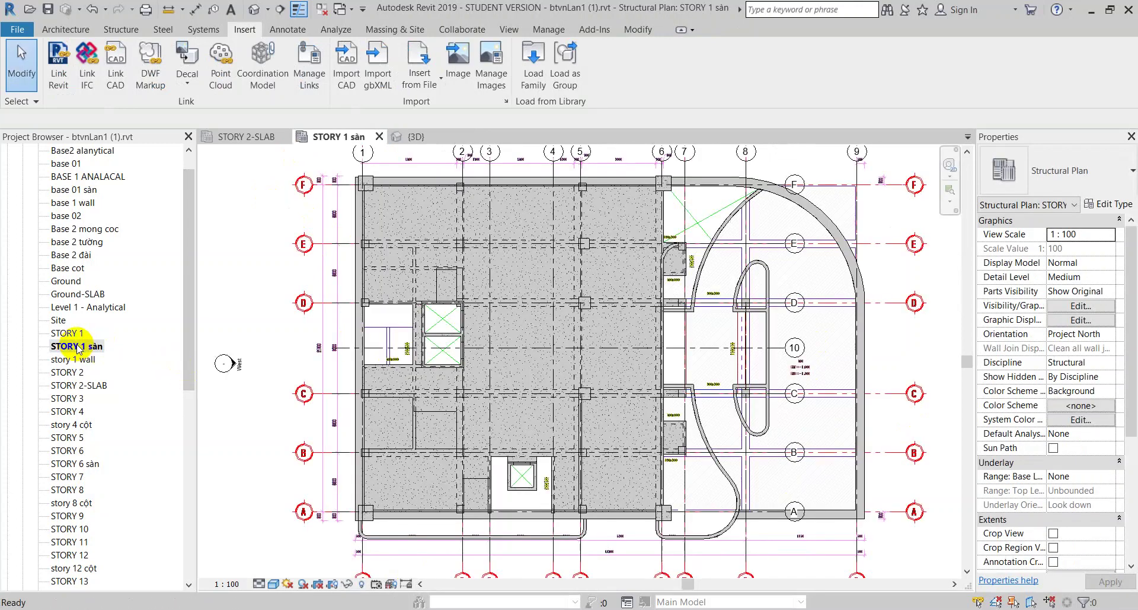
- Selection-box the STORY 1 floor slab in 3D (BX) and orbit around it
click(545, 334)
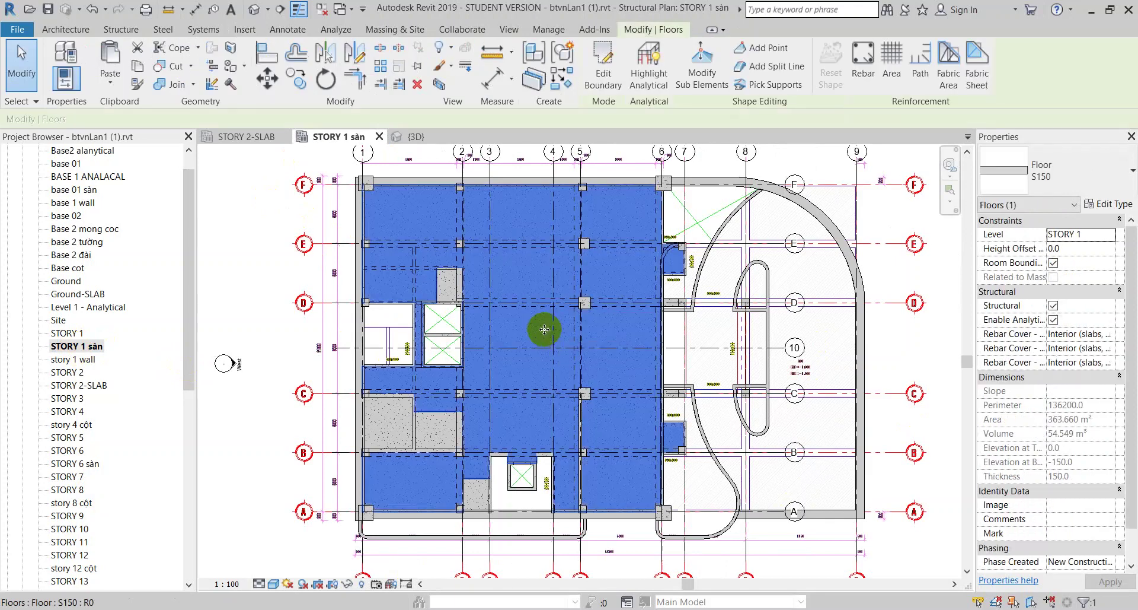
click(441, 87)
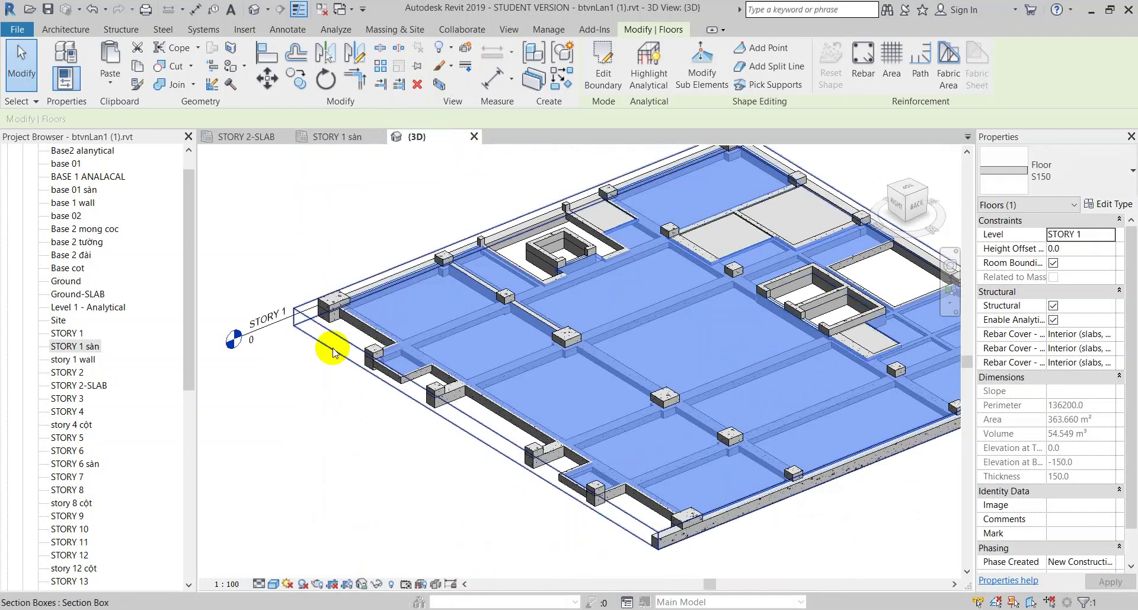
click(317, 309)
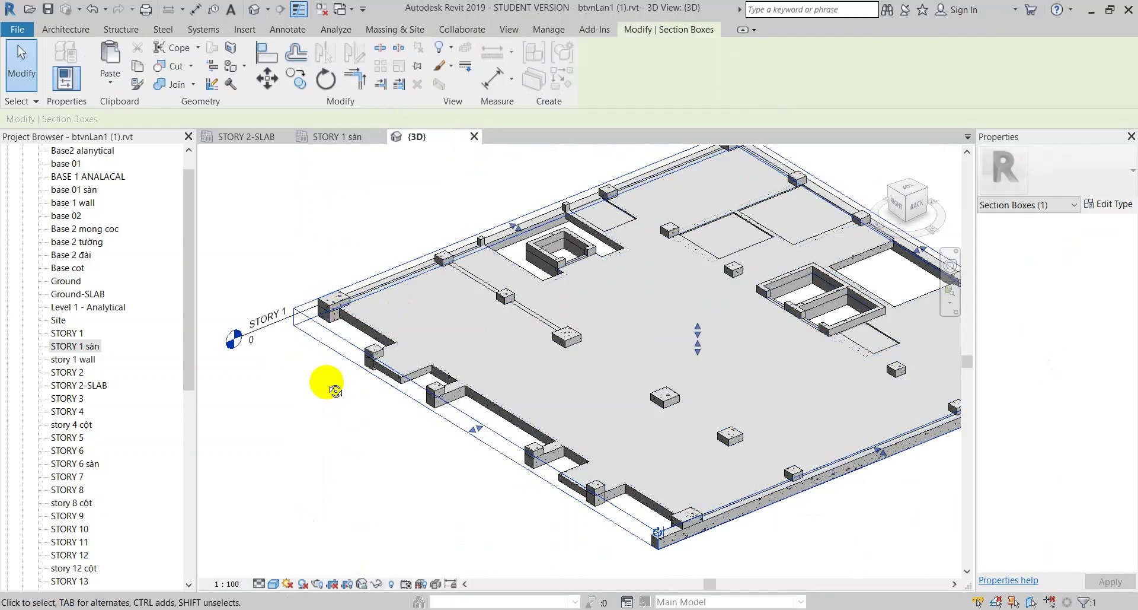
mouse_move(325, 381)
shift+middle_down()
mouse_move(364, 394)
mouse_move(583, 287)
mouse_move(452, 281)
shift+middle_up()
click(589, 293)
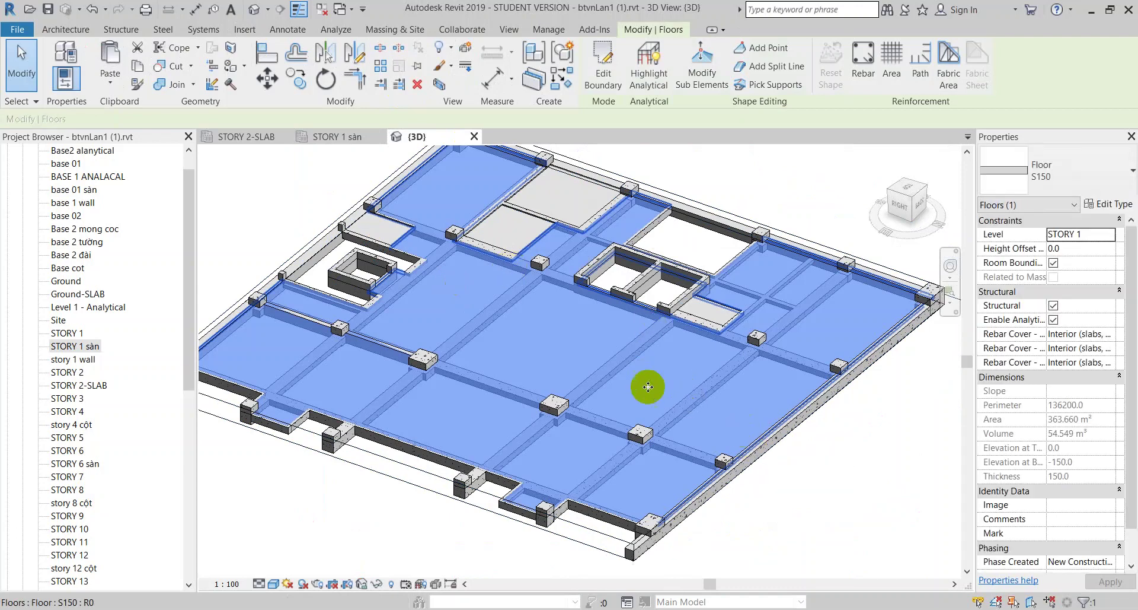
shift+middle_drag(648, 386, 623, 364)
key(Escape)
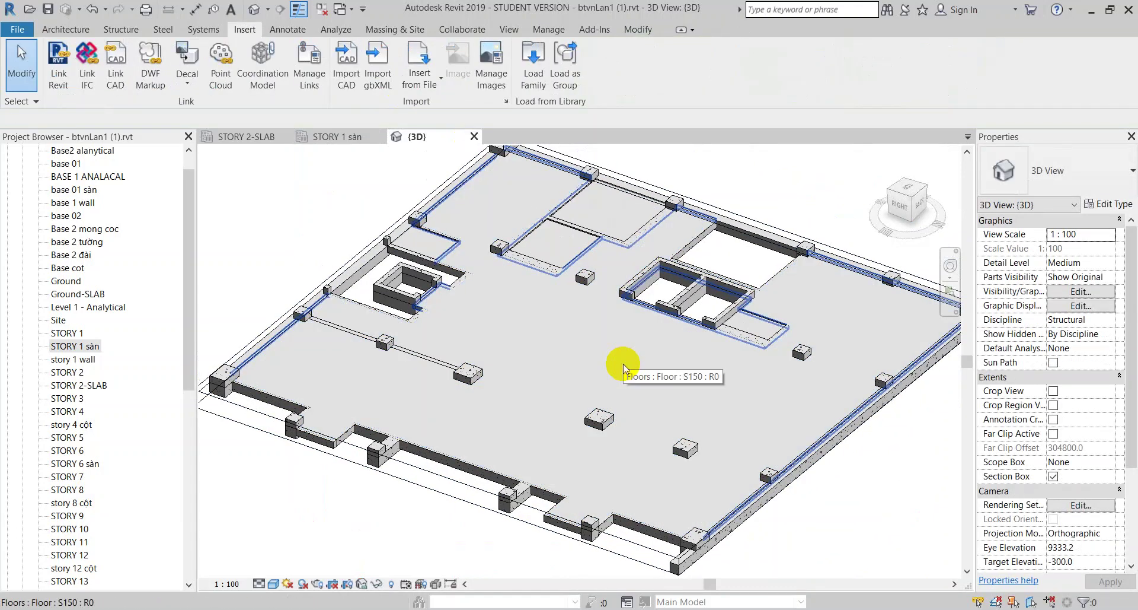
- Selection-box the grid E B500x400 beam from STORY 1 sàn, orbit it, then close 3D
click(329, 137)
click(409, 242)
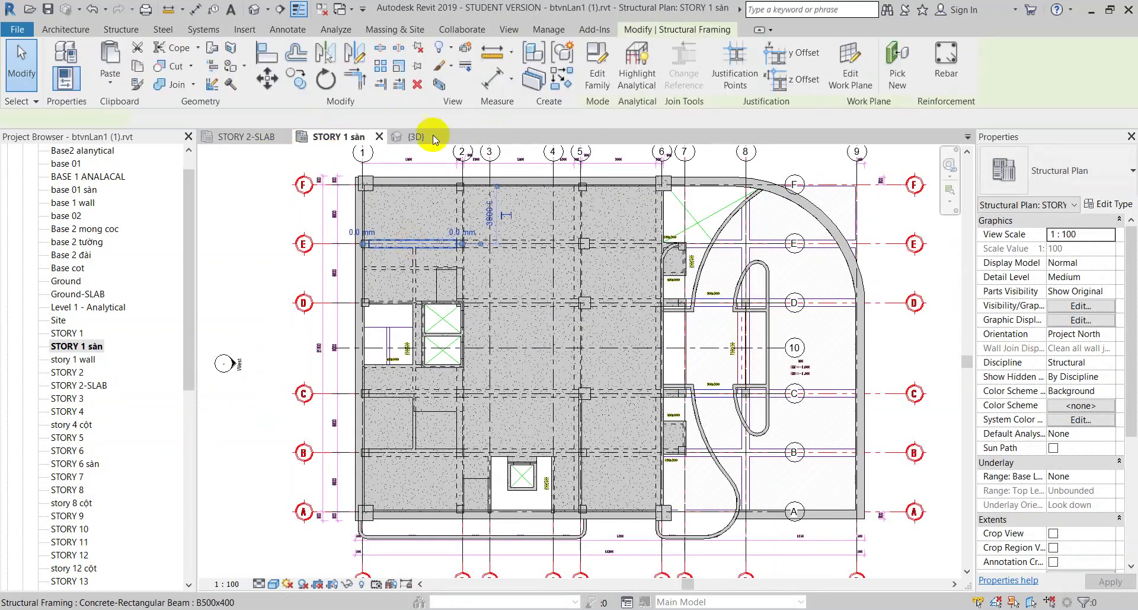
click(439, 84)
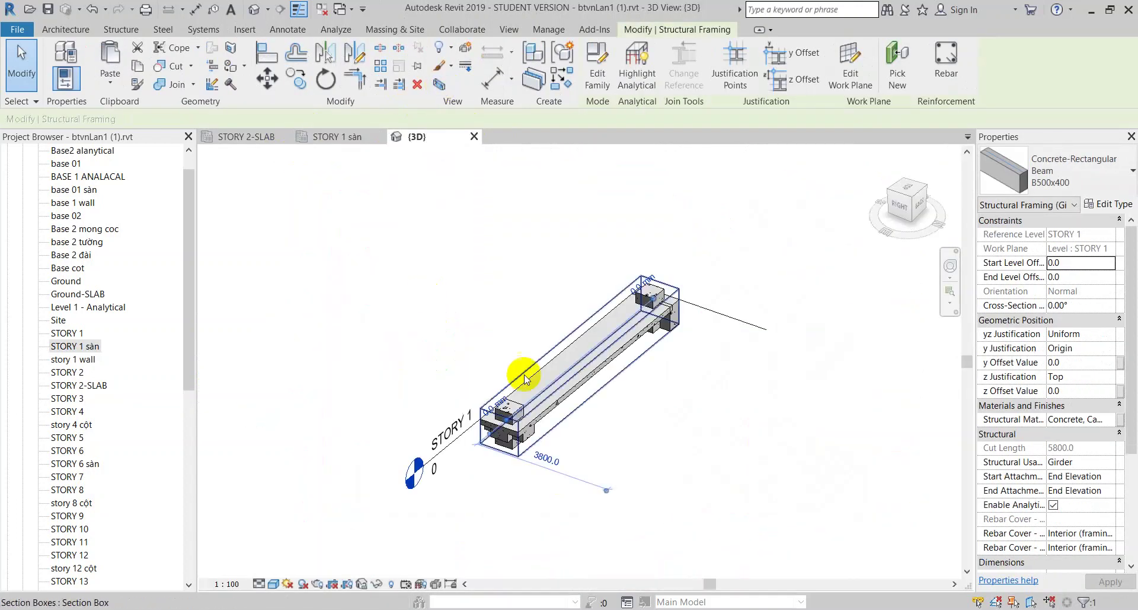
mouse_move(524, 379)
shift+middle_down()
mouse_move(622, 432)
mouse_move(564, 253)
mouse_move(541, 269)
mouse_move(514, 391)
shift+middle_up()
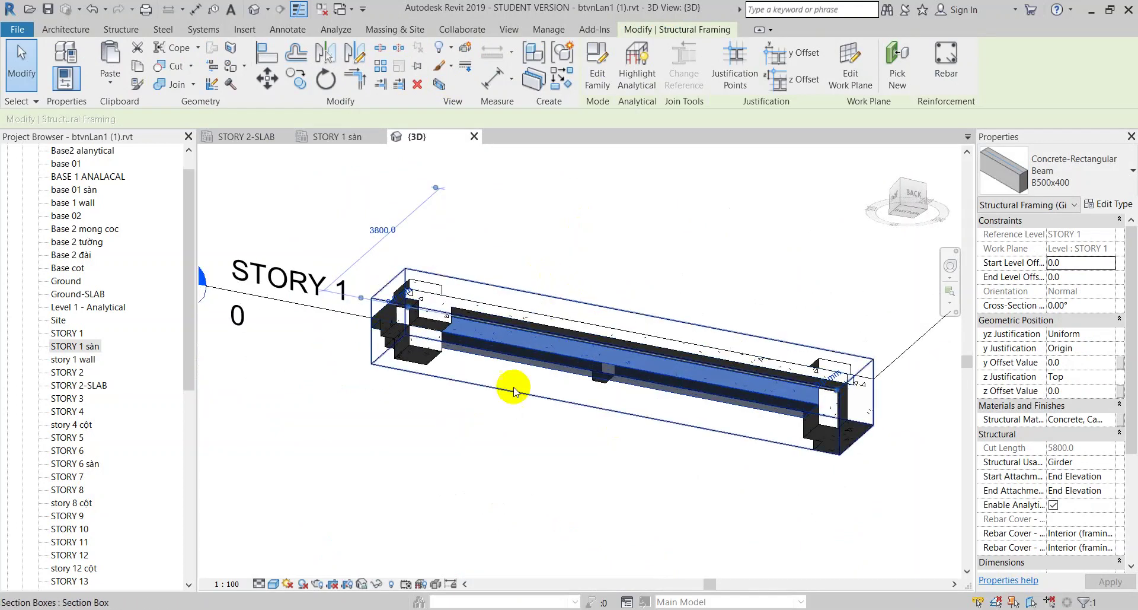
scroll(492, 356, down, 3)
shift+middle_drag(470, 317, 788, 350)
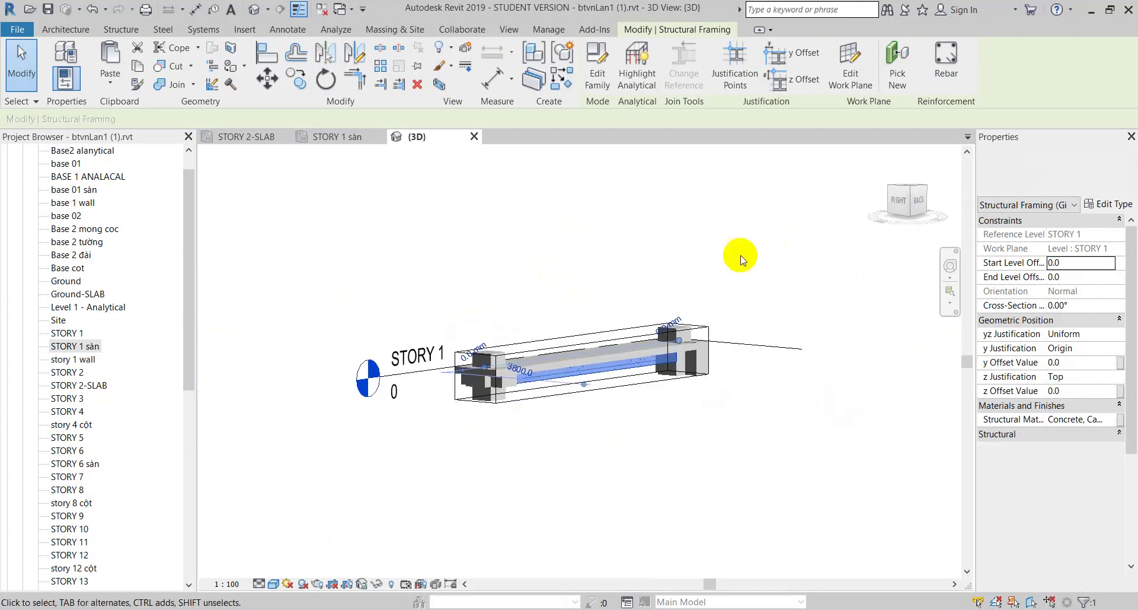
click(473, 137)
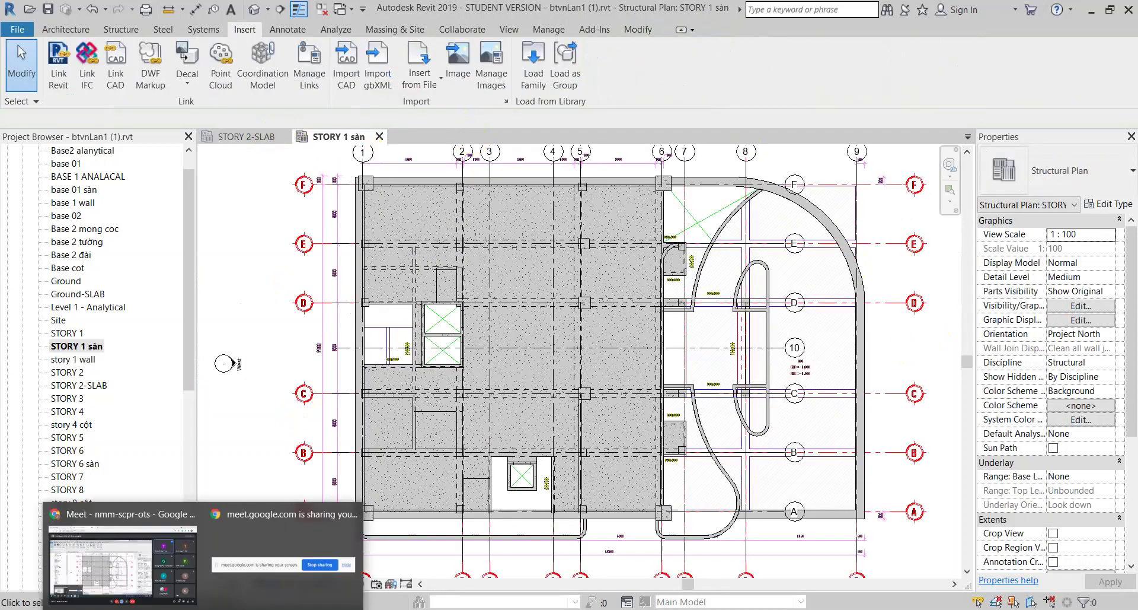
- Open STORY 2-SLAB and browse Import CAD to Teching\RST\Practice\Input\180526-Mat_Bang_Dinh_Vi_Dam_San
click(252, 411)
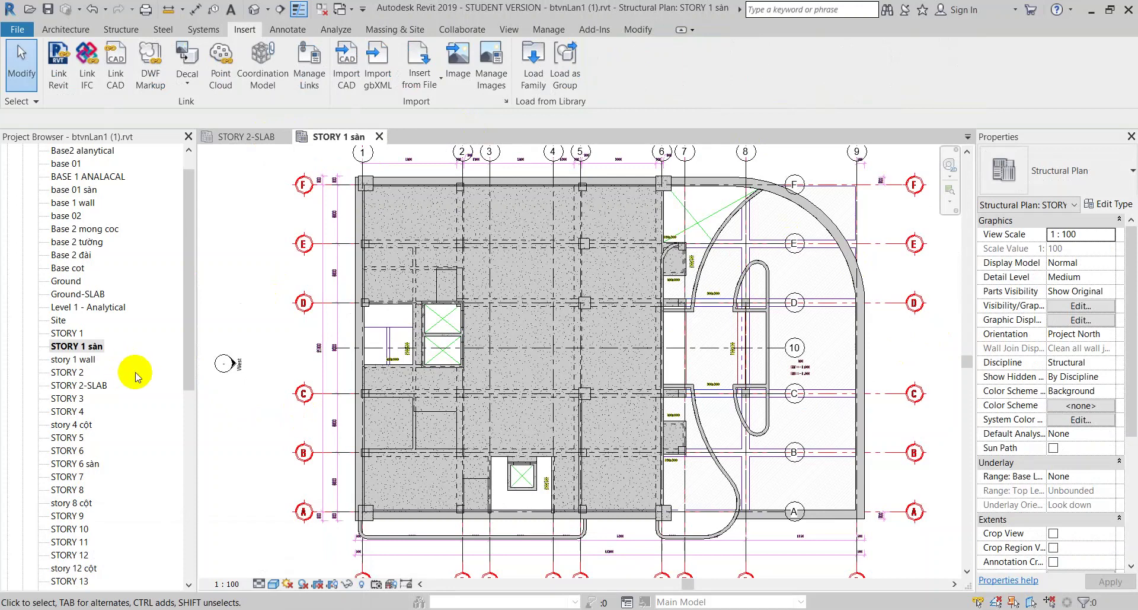
double_click(80, 388)
scroll(475, 295, down, 2)
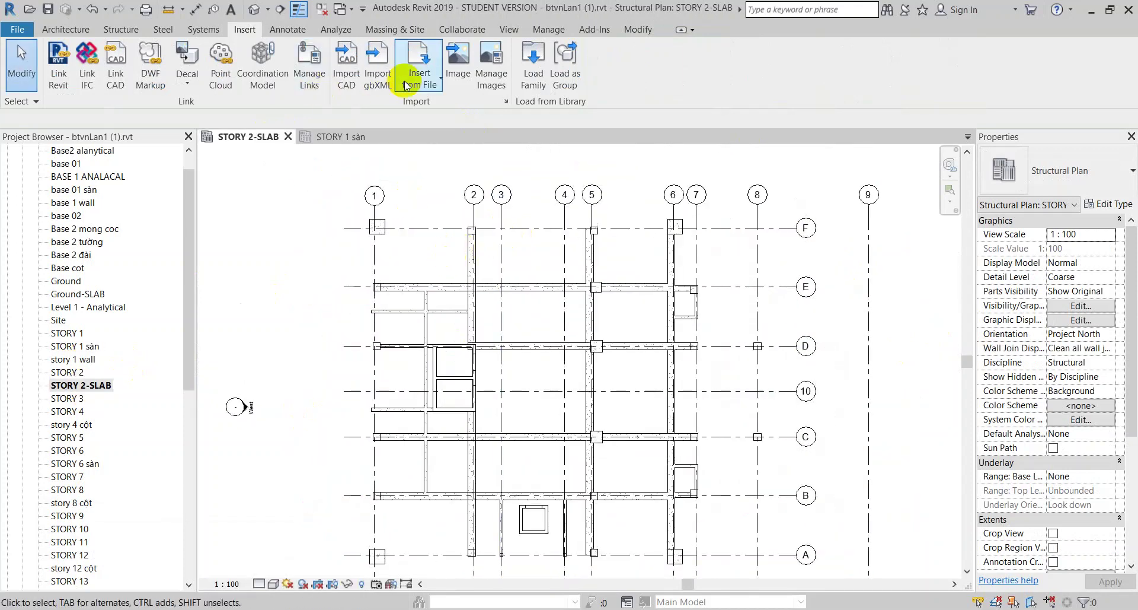
click(346, 63)
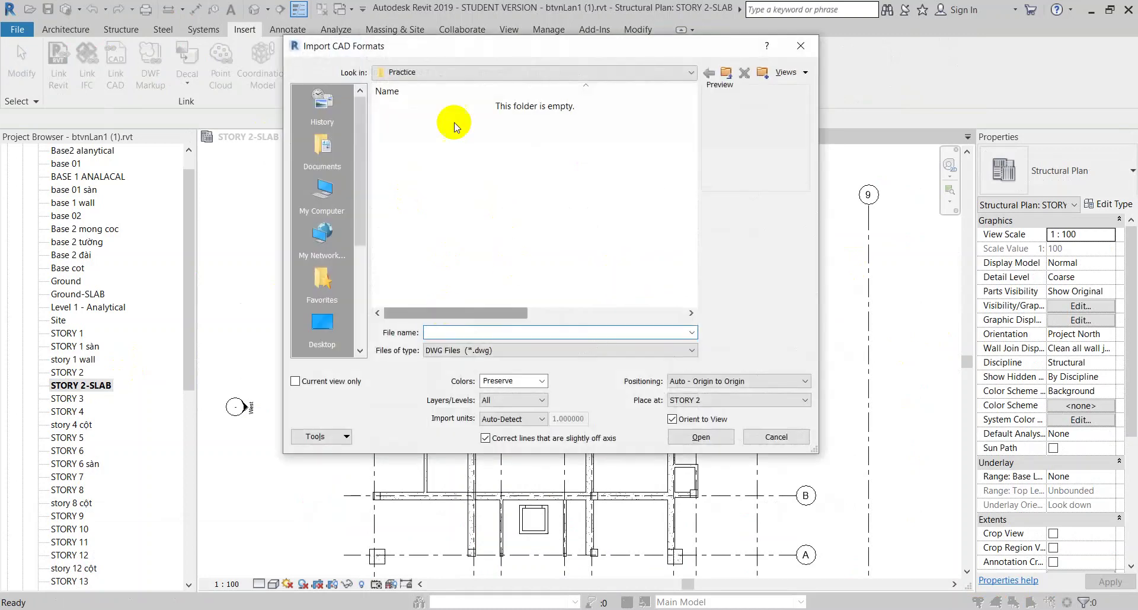
click(427, 72)
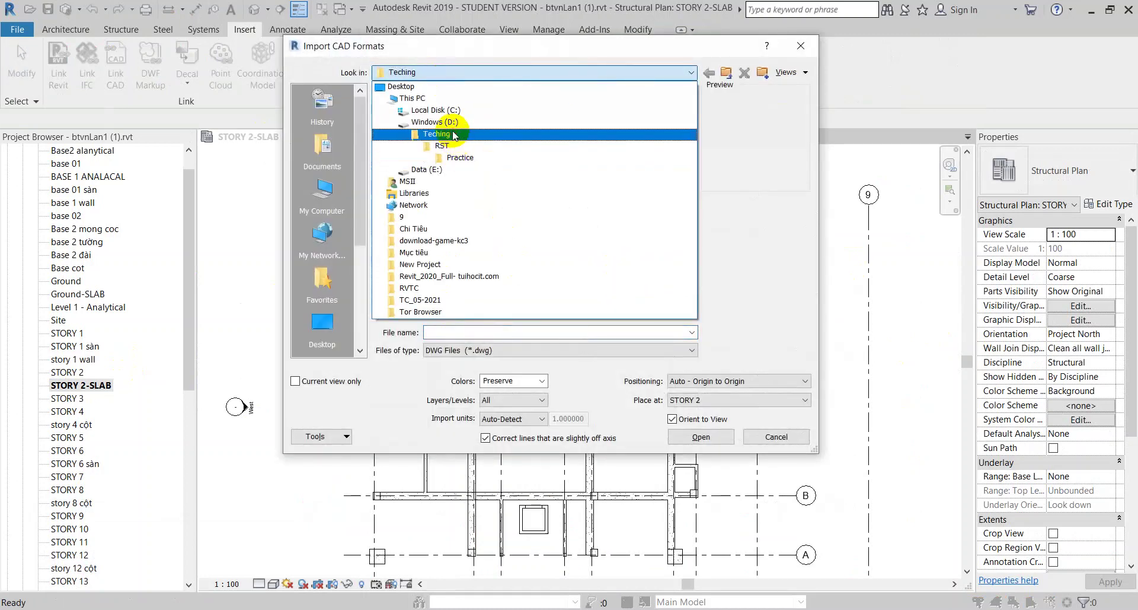
click(453, 134)
double_click(401, 115)
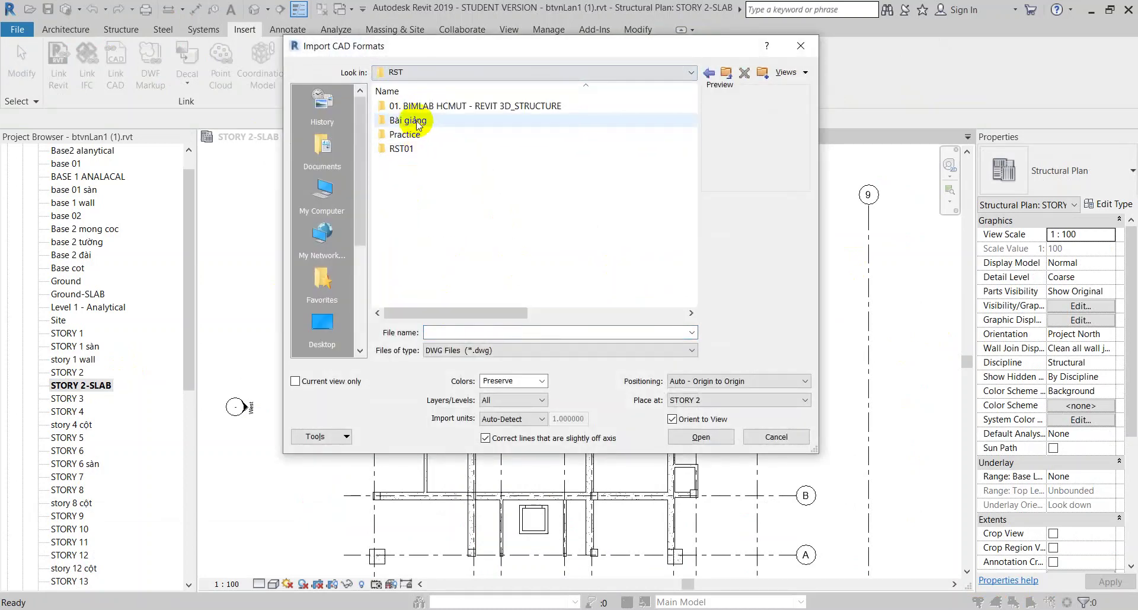
double_click(409, 134)
double_click(409, 120)
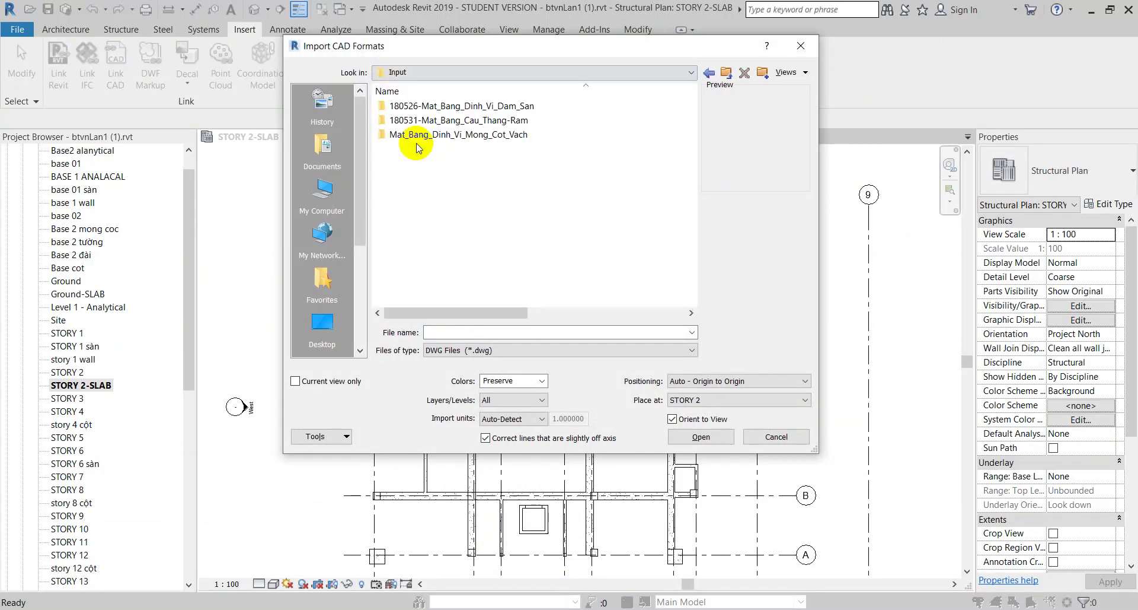
double_click(408, 106)
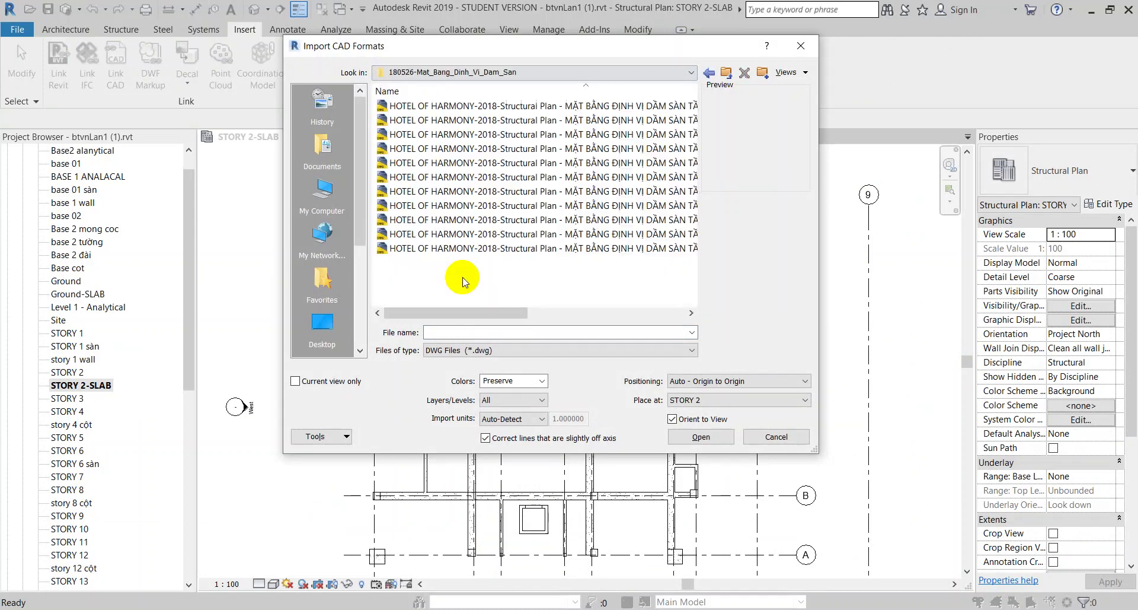
- Import the TẦNG 2 beam-layout DWG, current view only, in millimeter units
drag(442, 312, 478, 309)
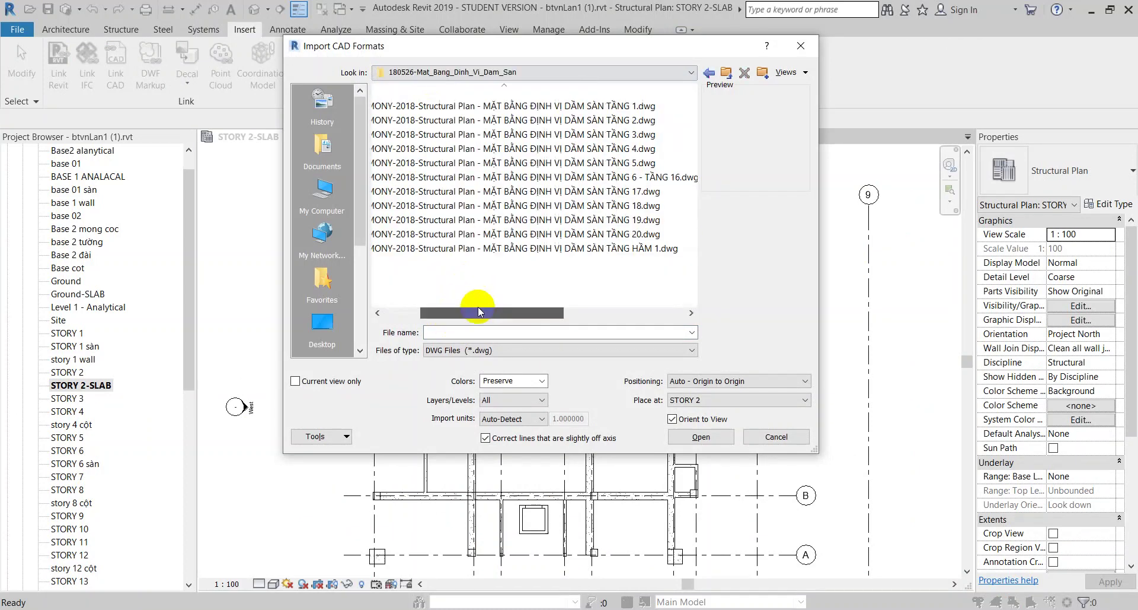
click(564, 120)
click(344, 381)
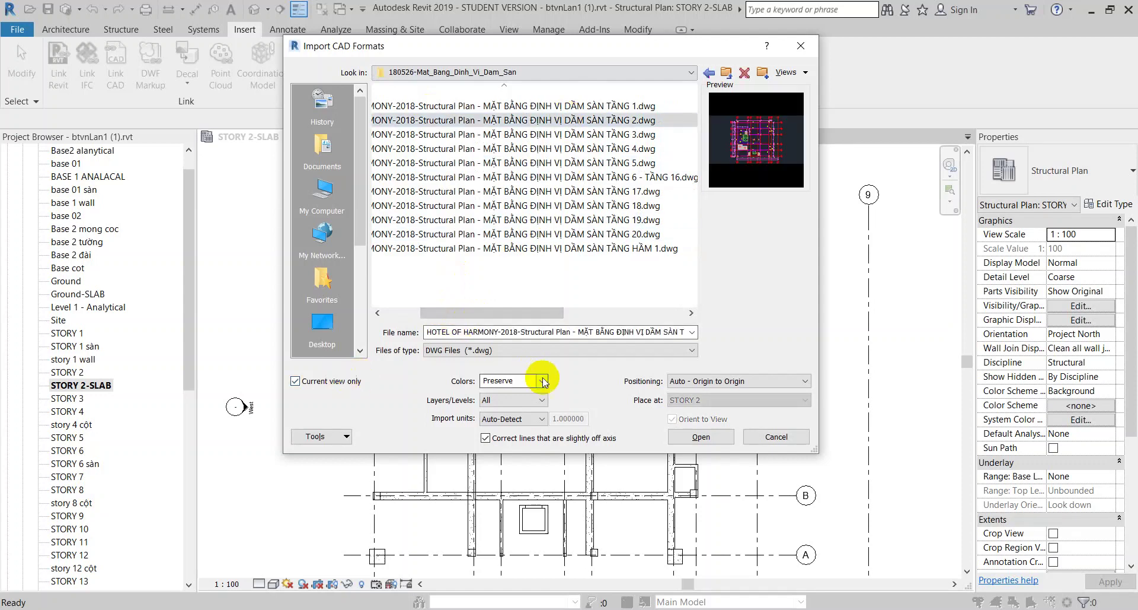
click(522, 418)
click(504, 490)
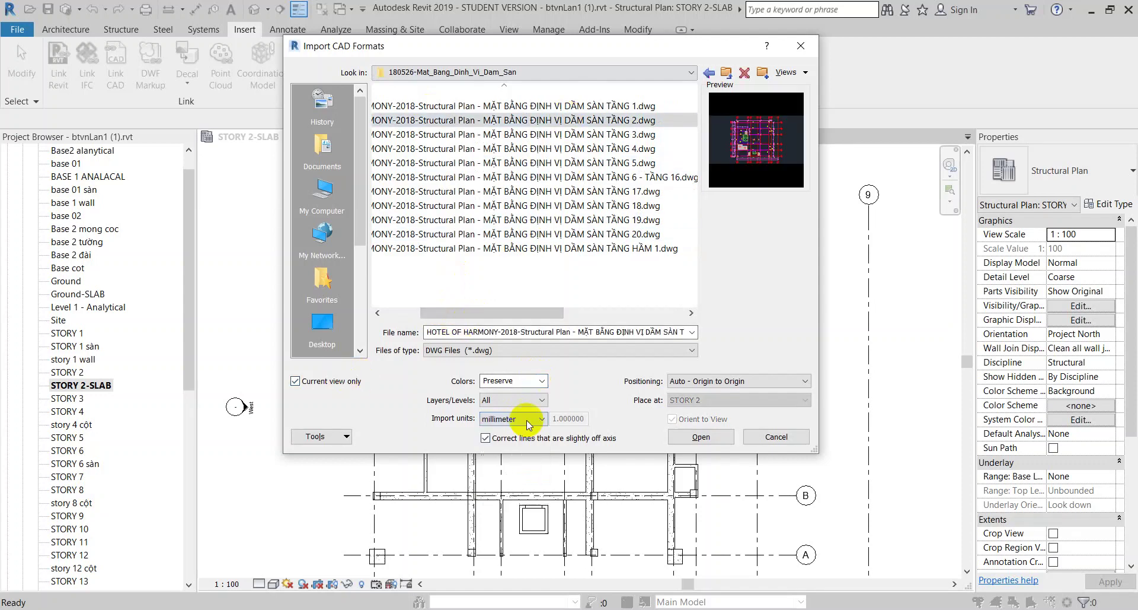
click(718, 437)
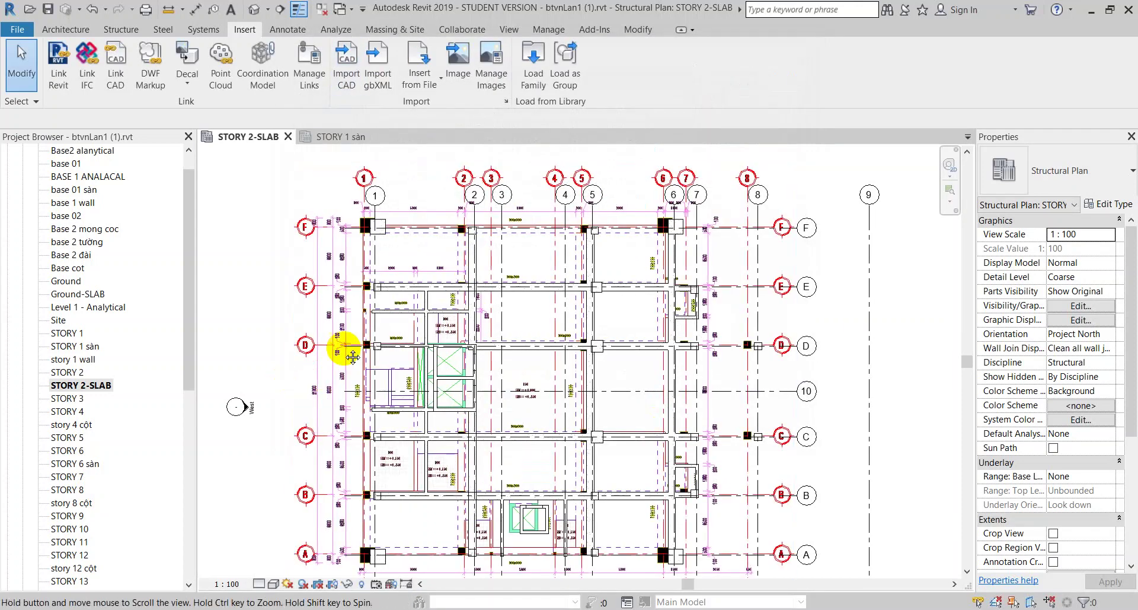
- Select the imported TẦNG 2 DWG, unpin it, and zoom in near grid 1
middle_drag(338, 348, 388, 216)
scroll(392, 356, up, 2)
click(396, 393)
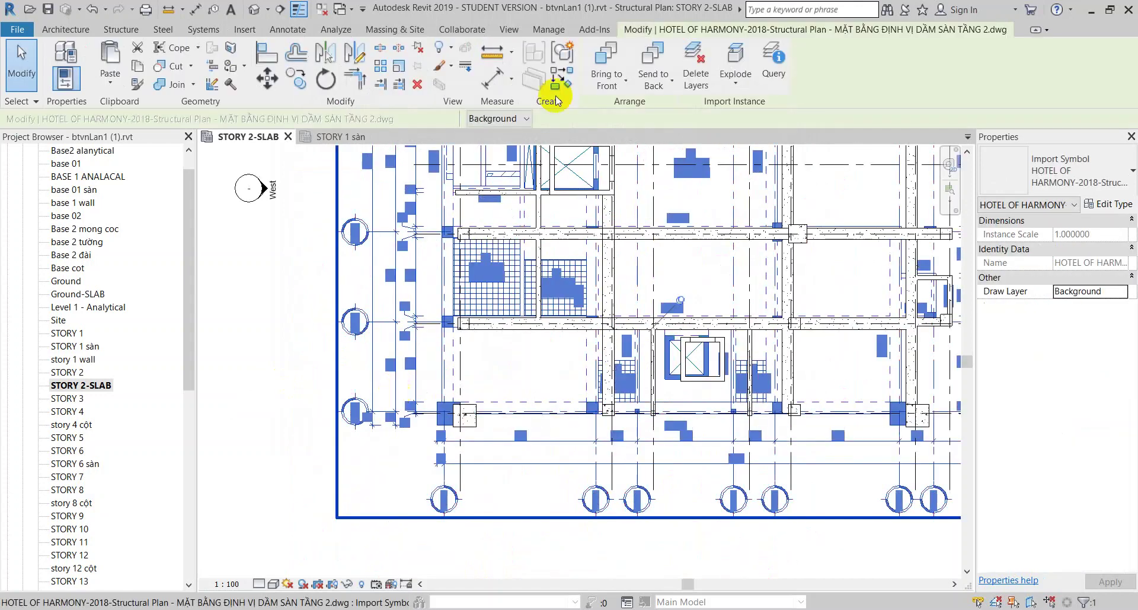
click(417, 50)
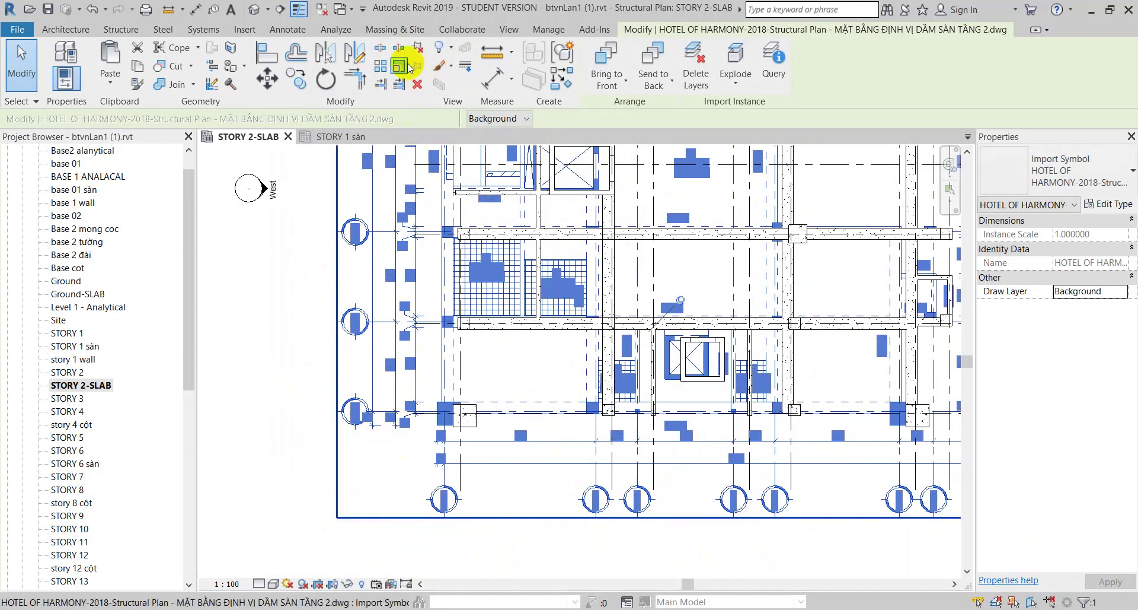
scroll(436, 451, up, 3)
click(428, 445)
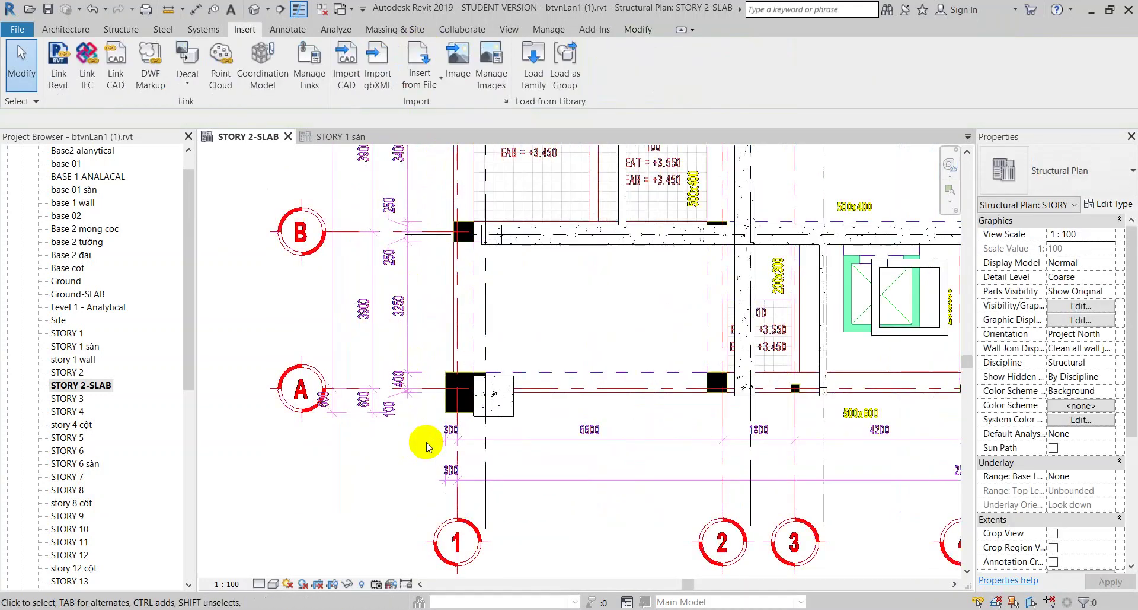
- Align the DWG's grid 1 onto the project's grid 1
key(l)
click(485, 454)
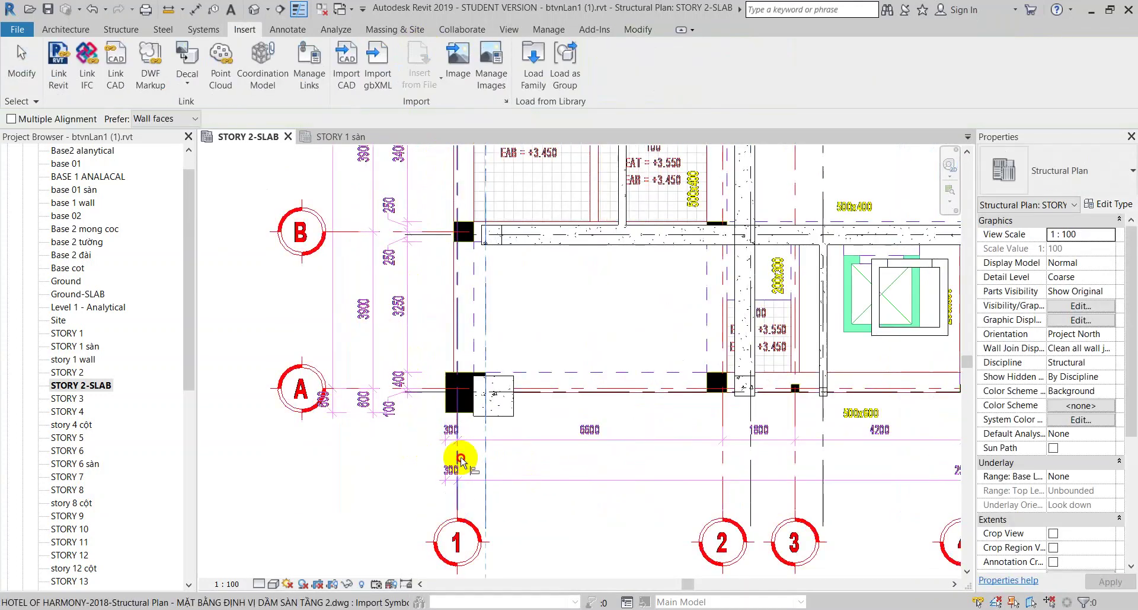
click(457, 457)
key(Escape)
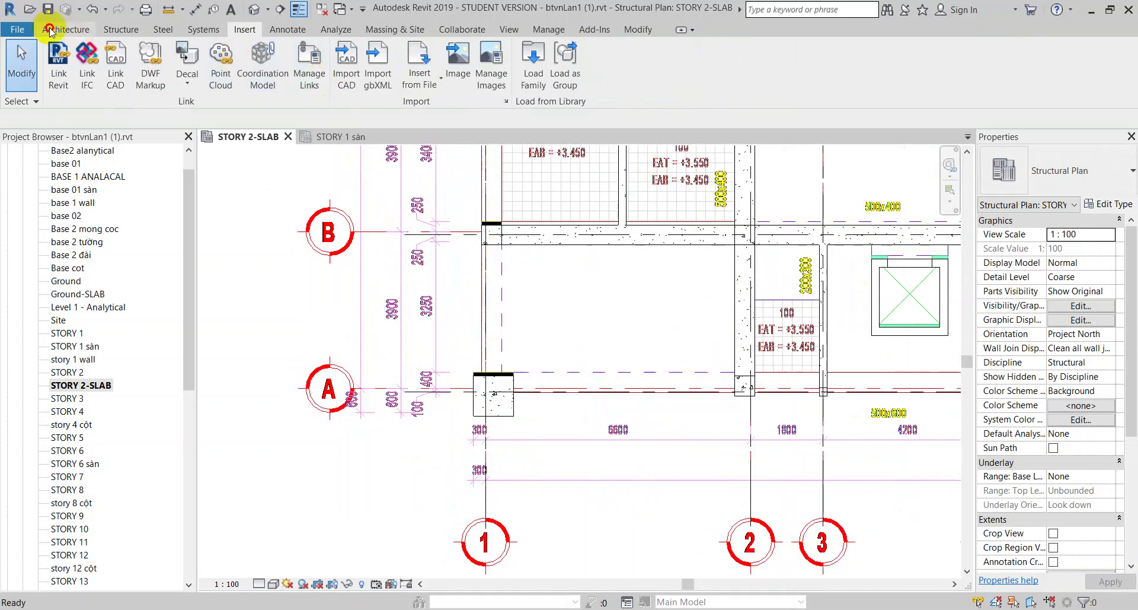
click(50, 33)
click(637, 29)
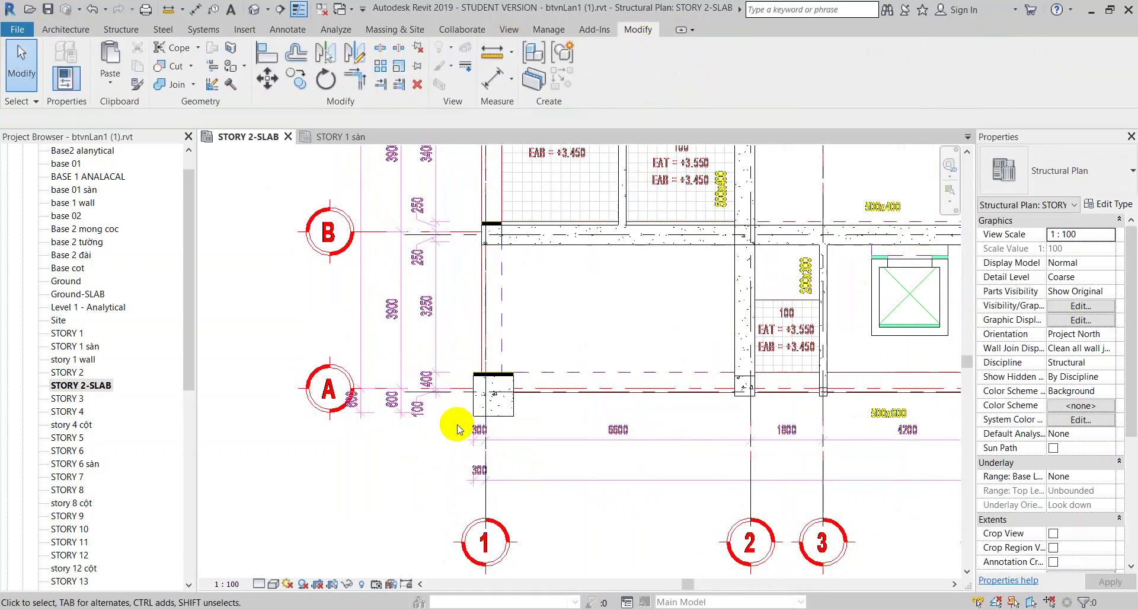
- Start a second alignment near grid A, then cancel it and clear the selection
key(l)
scroll(454, 391, up, 2)
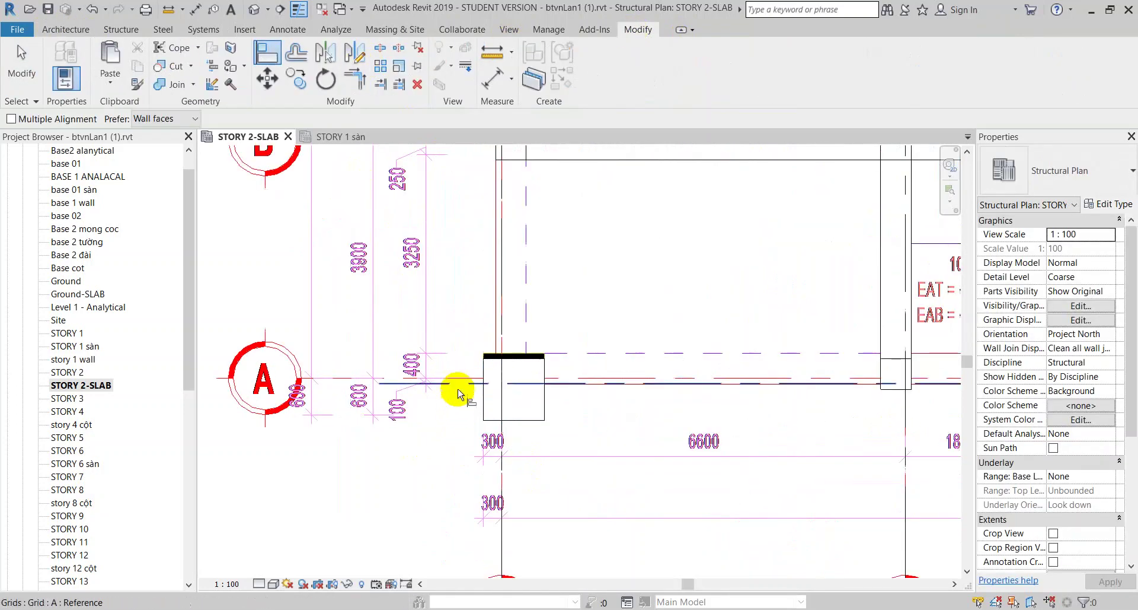
scroll(452, 394, up, 1)
scroll(452, 396, up, 3)
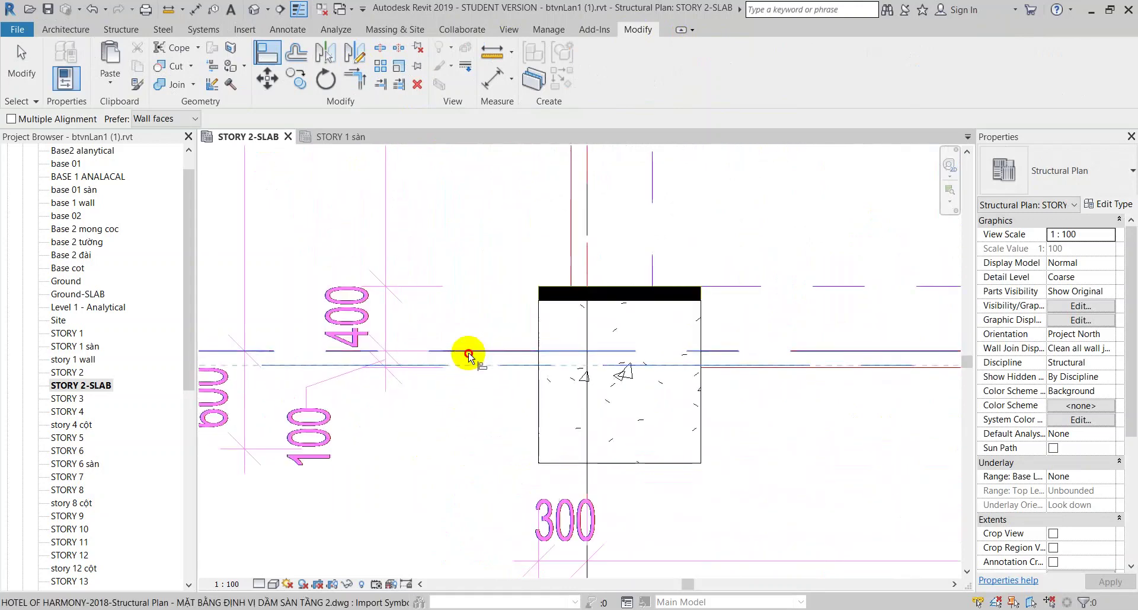
key(Escape)
scroll(415, 296, down, 3)
click(404, 270)
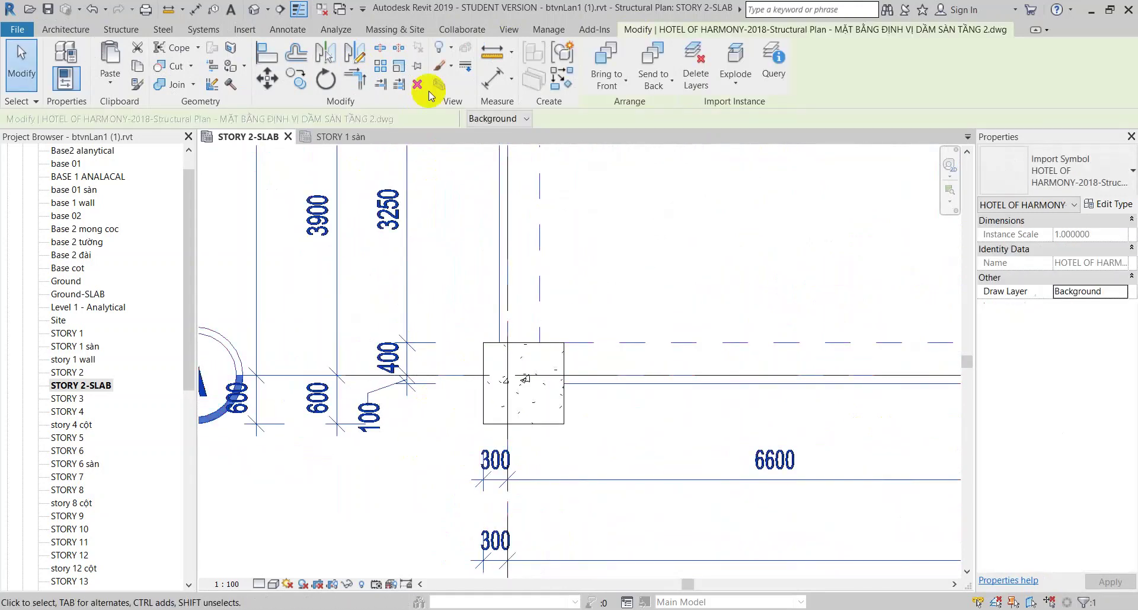
key(Escape)
scroll(415, 368, down, 5)
- Pan across grids B–F and 1–7 to verify the underlay, then select grid E's right B500x400 beam
middle_drag(415, 369, 457, 521)
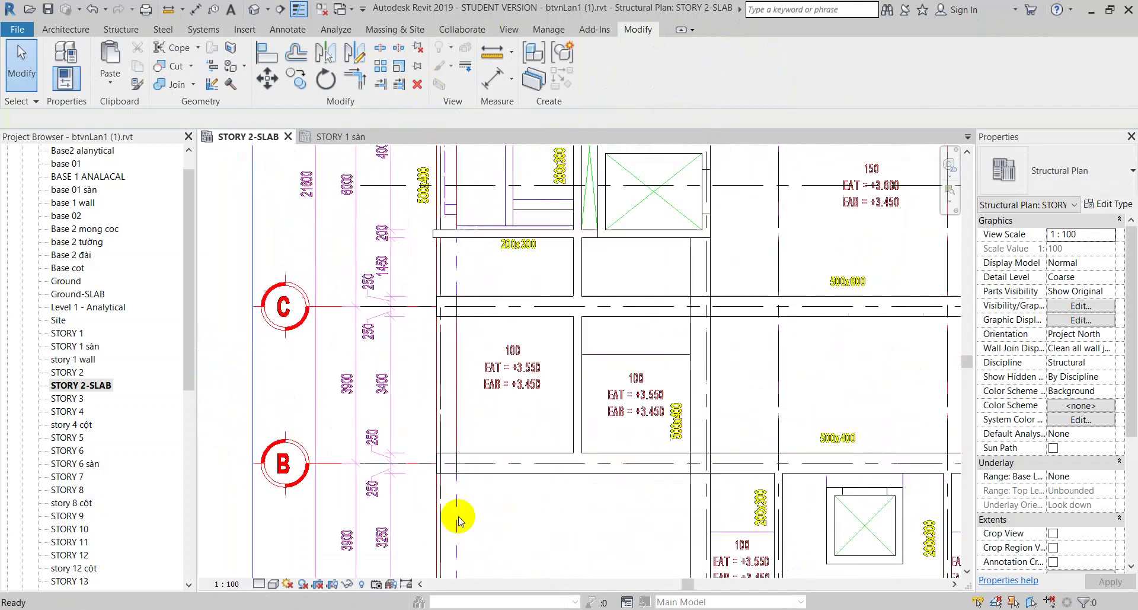
scroll(495, 331, down, 2)
middle_drag(495, 330, 483, 444)
scroll(439, 249, up, 2)
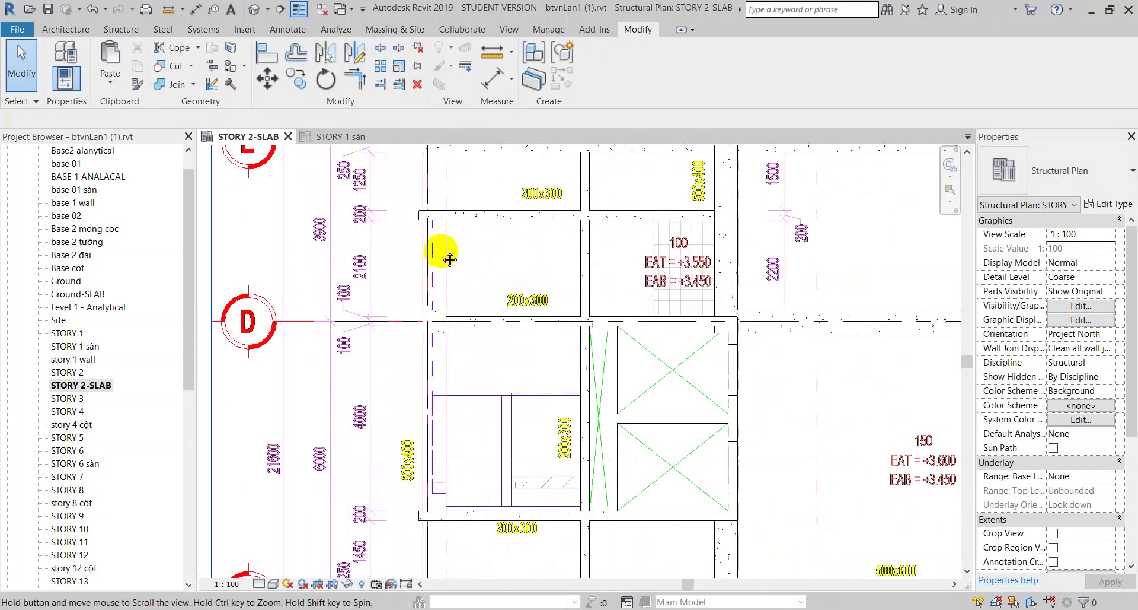
mouse_move(439, 254)
middle_down()
mouse_move(446, 307)
mouse_move(490, 338)
middle_up()
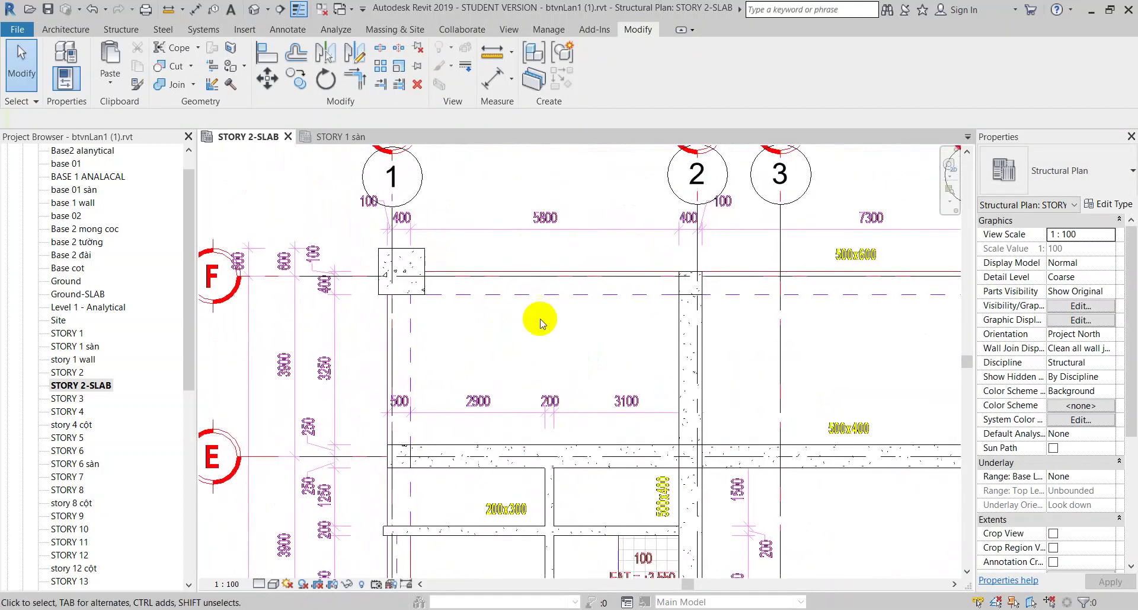
middle_drag(733, 337, 628, 317)
middle_drag(725, 333, 591, 332)
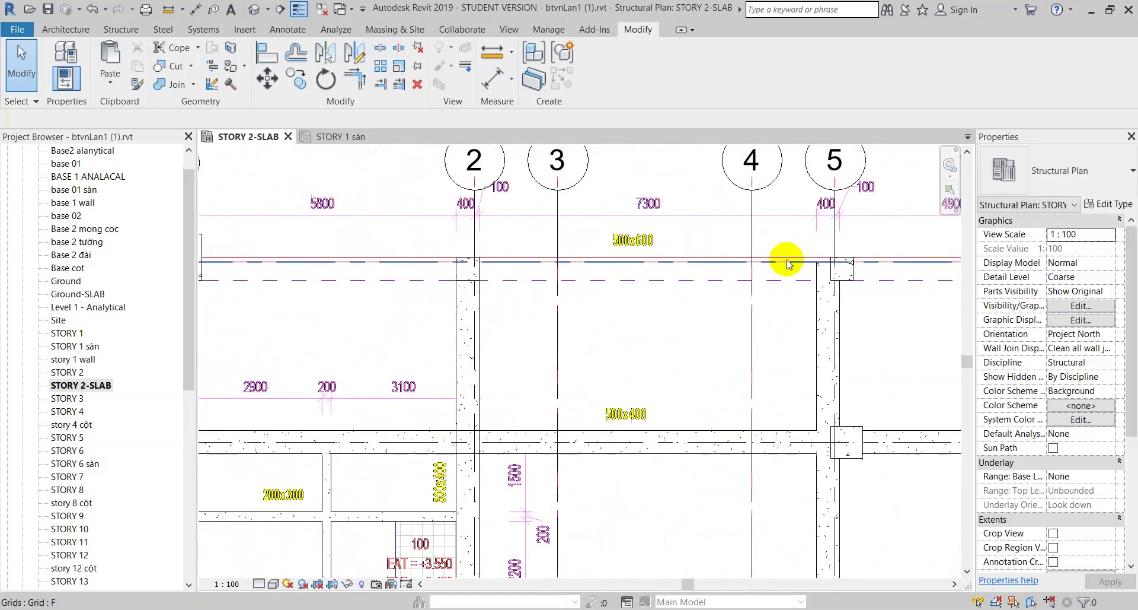
middle_drag(768, 353, 686, 261)
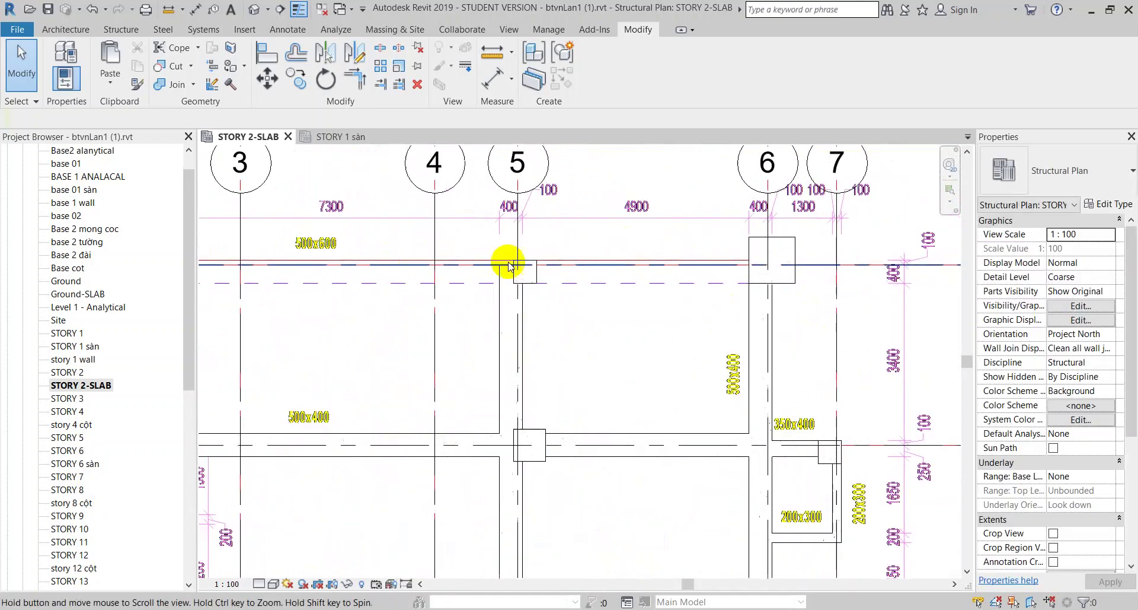
mouse_move(508, 262)
middle_down()
mouse_move(533, 279)
mouse_move(500, 302)
middle_up()
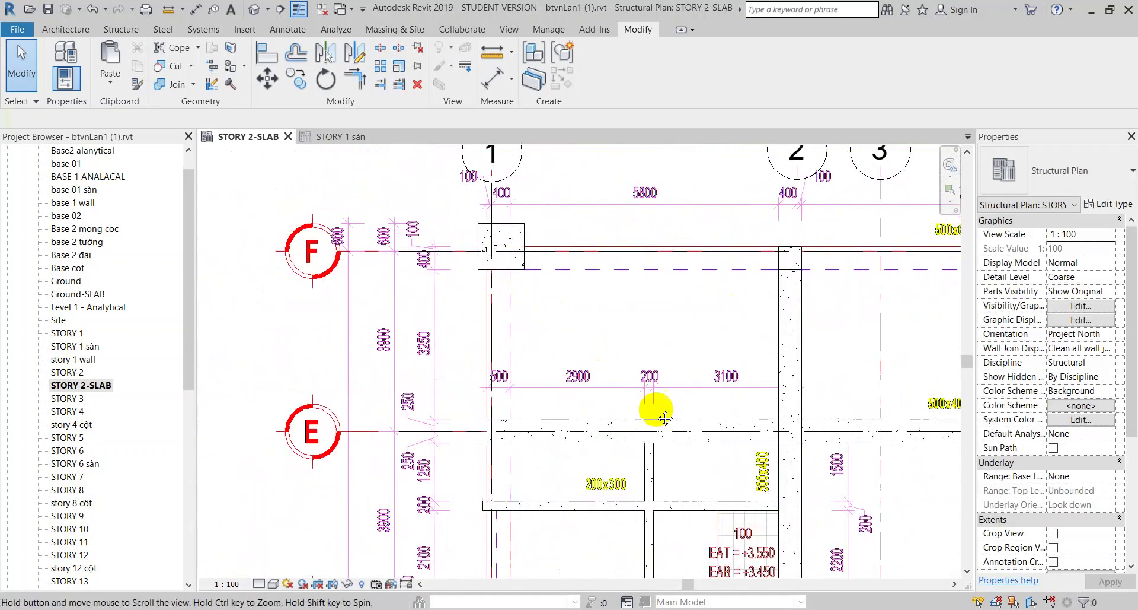
middle_drag(764, 427, 564, 355)
click(753, 362)
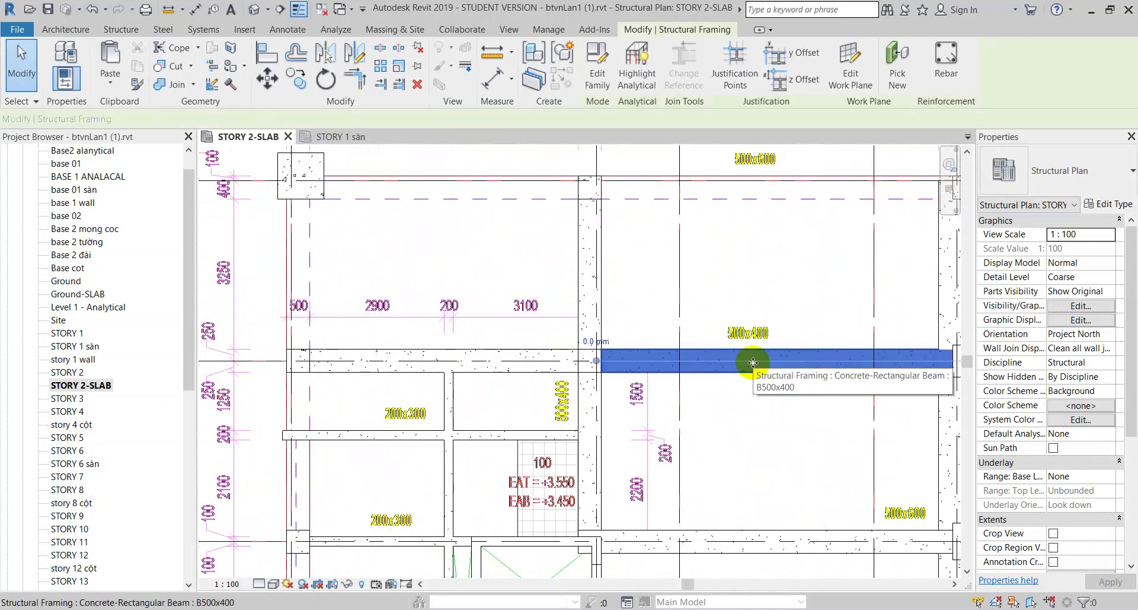
- Delete the left beam segment on grid E
click(521, 363)
middle_drag(782, 452, 733, 403)
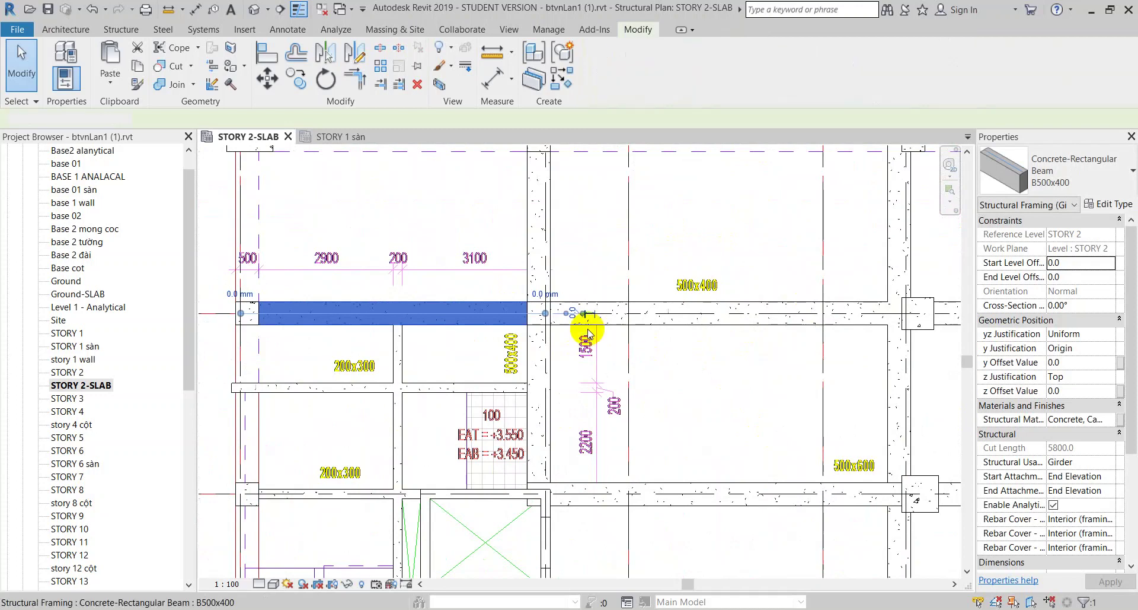
key(Delete)
- Stretch the remaining grid E beam's end to the grid 1 column
mouse_move(583, 314)
mouse_down()
mouse_move(297, 325)
mouse_move(247, 314)
mouse_up()
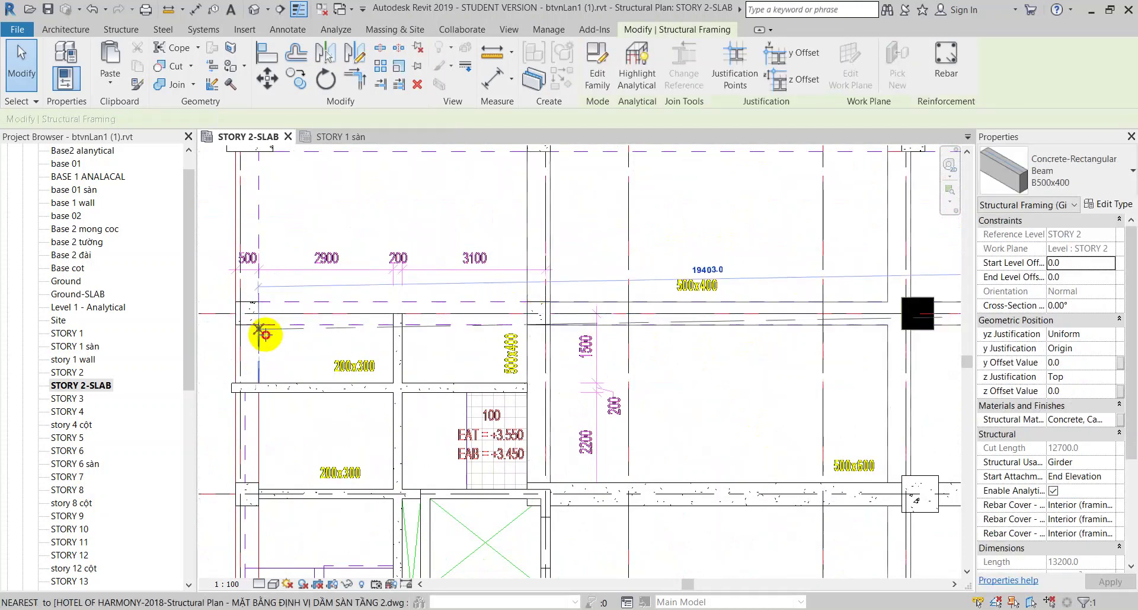
scroll(237, 314, up, 2)
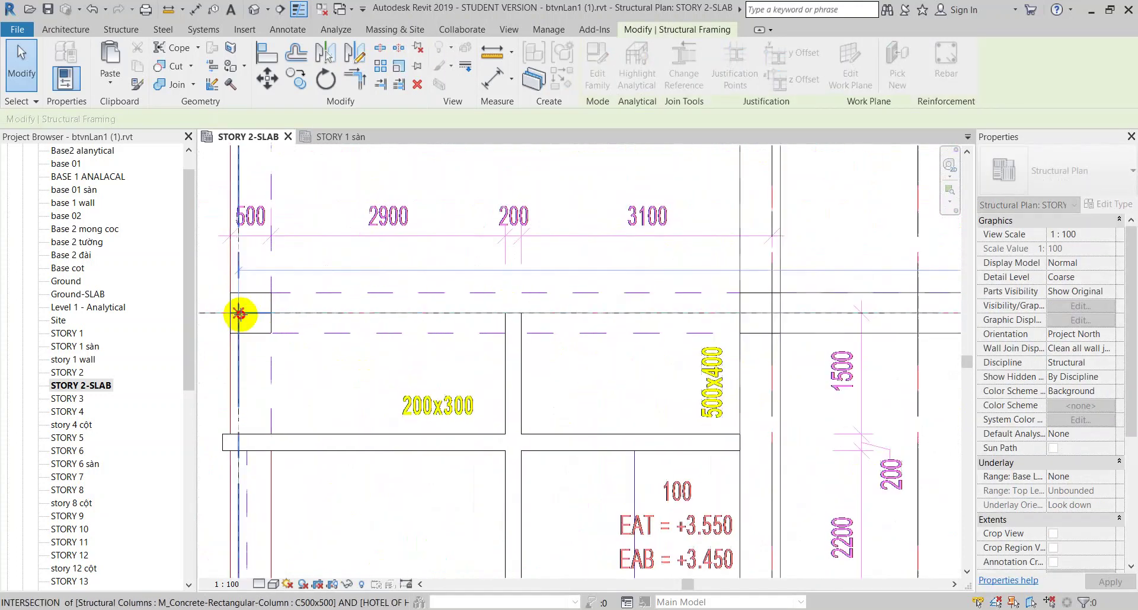
drag(239, 313, 237, 312)
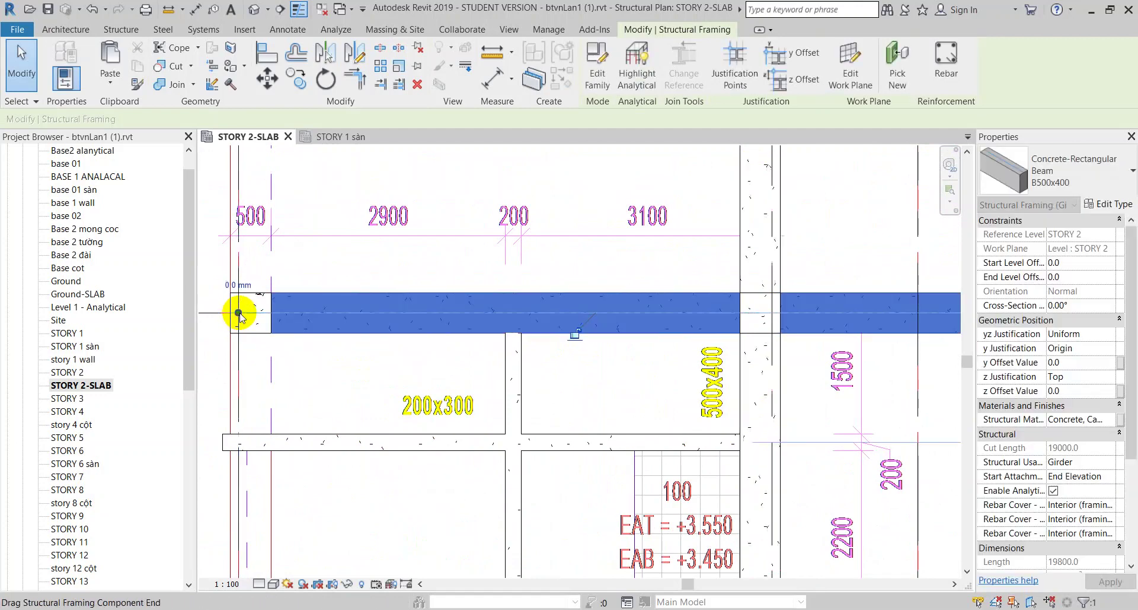
scroll(453, 330, down, 2)
scroll(672, 363, up, 3)
click(606, 373)
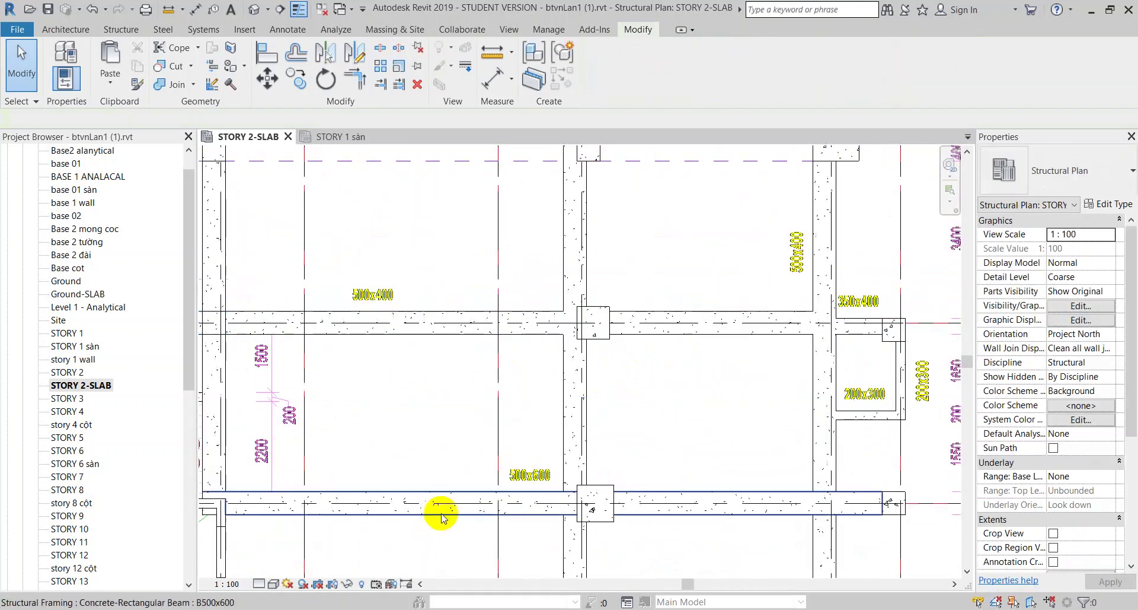
- Select the lower B500x600 beam and pan along it to inspect it
click(442, 513)
scroll(522, 465, down, 2)
scroll(698, 462, up, 2)
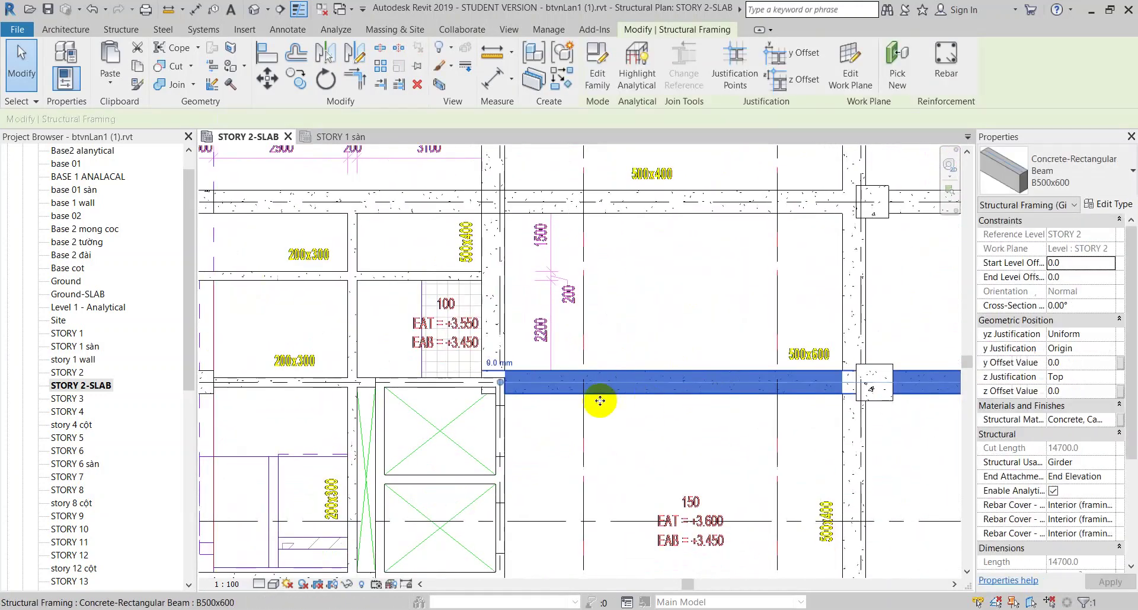
middle_drag(673, 464, 601, 405)
- Draw a B500x600 beam with BM from the top-left column to the right-hand corner column
key(b)
key(m)
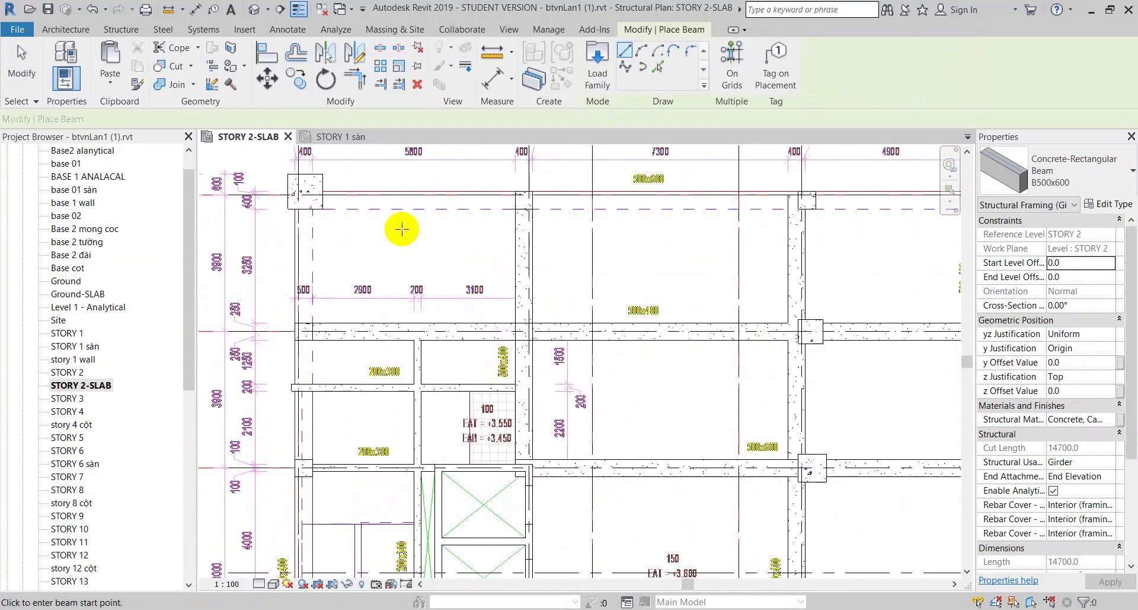
click(299, 197)
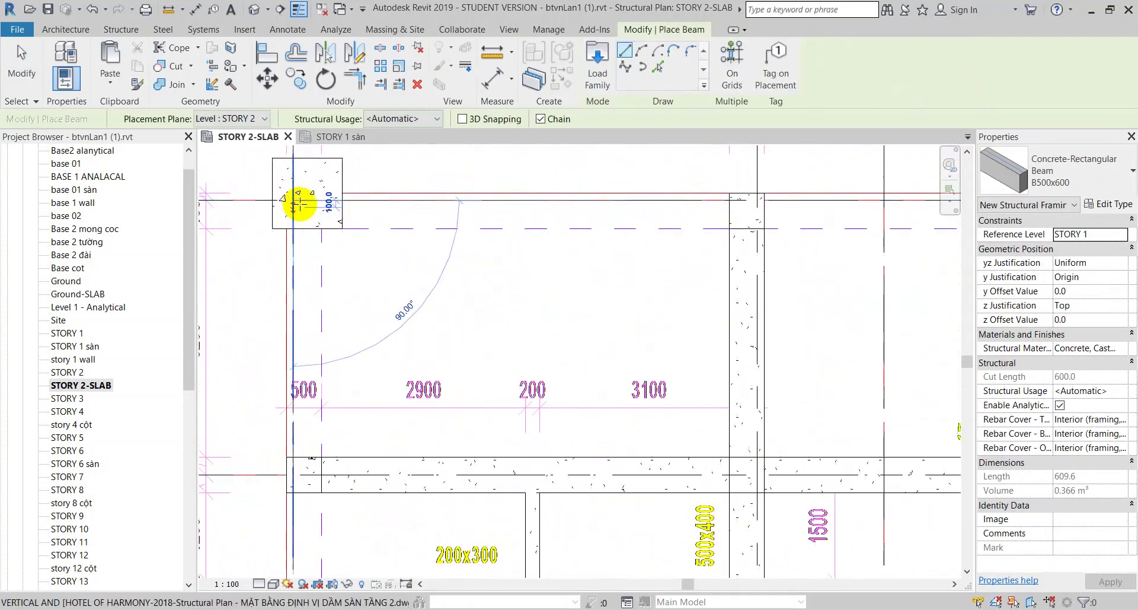
scroll(655, 230, up, 2)
scroll(673, 223, up, 1)
scroll(691, 216, up, 1)
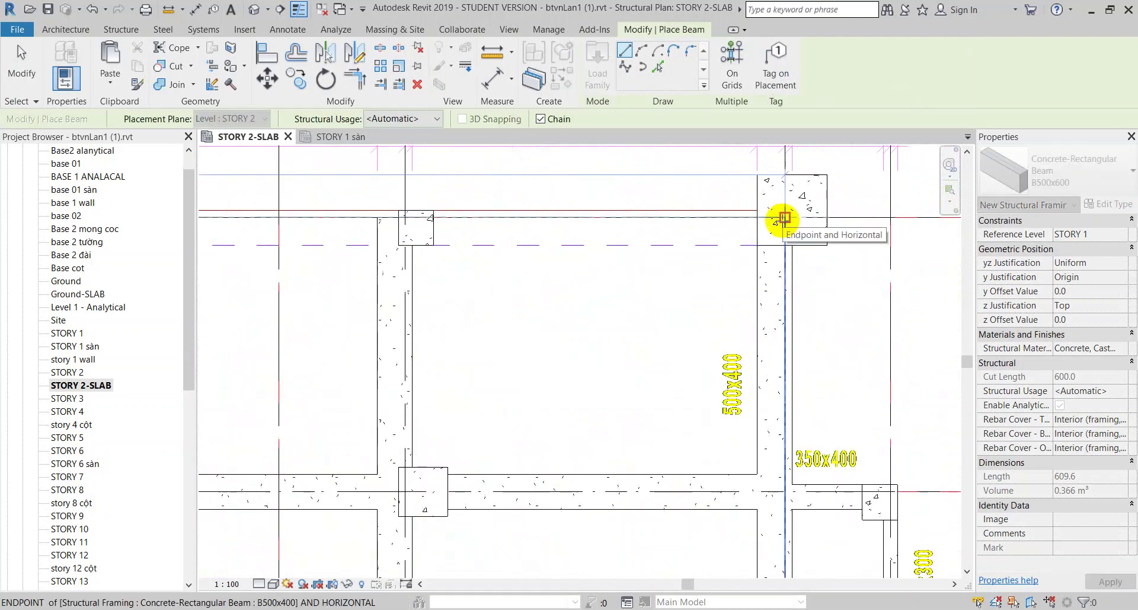
click(782, 218)
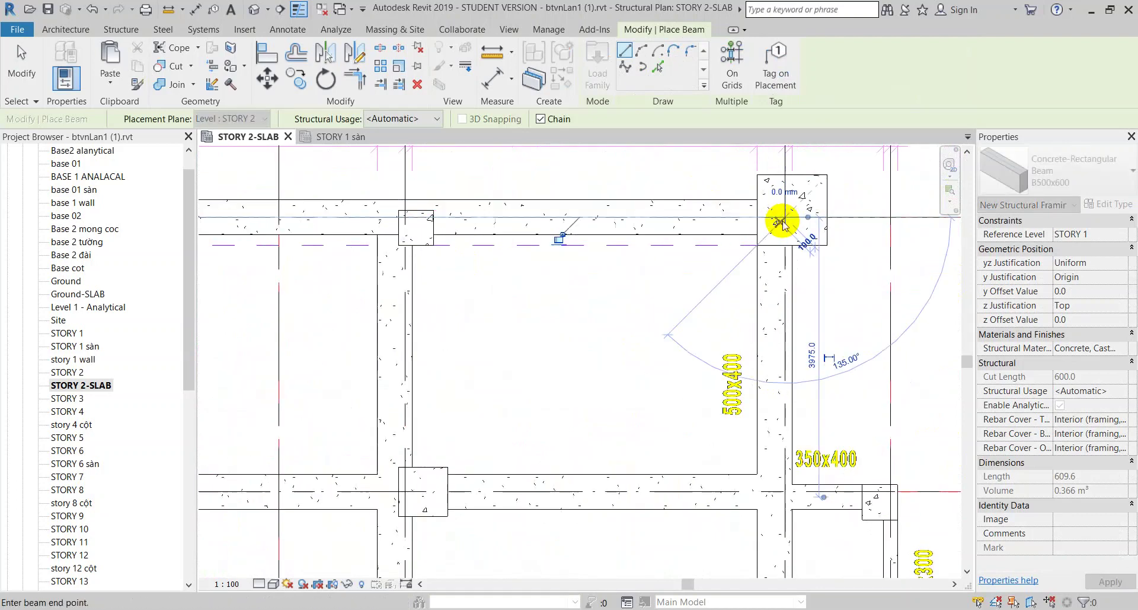
- Cancel the stray dimension command and check the new 18700 mm top beam's properties
key(d)
key(i)
key(Escape)
key(Escape)
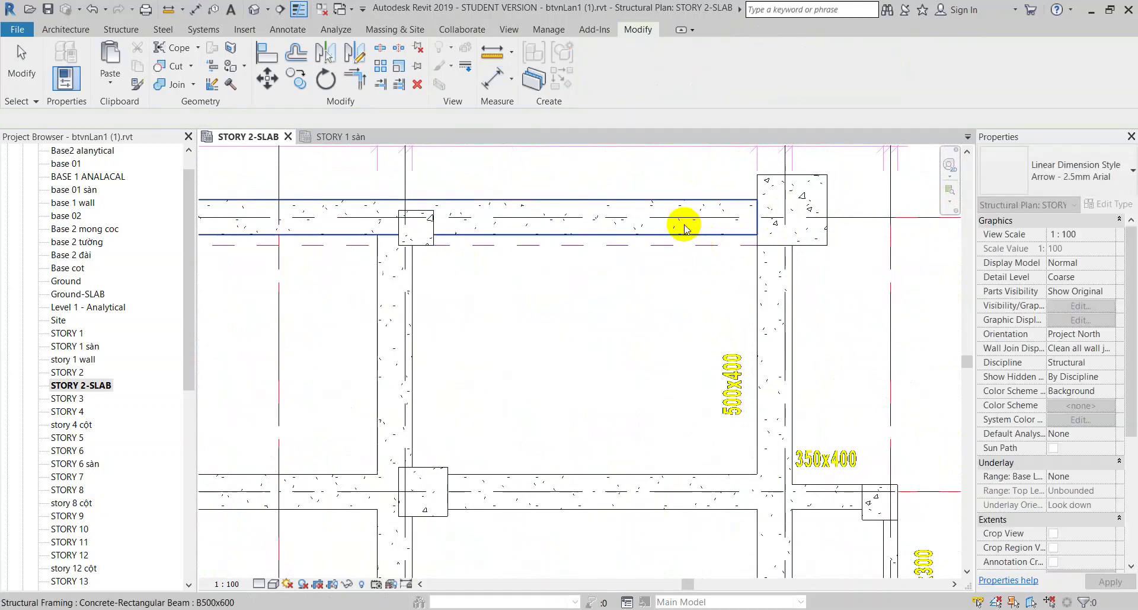
click(684, 224)
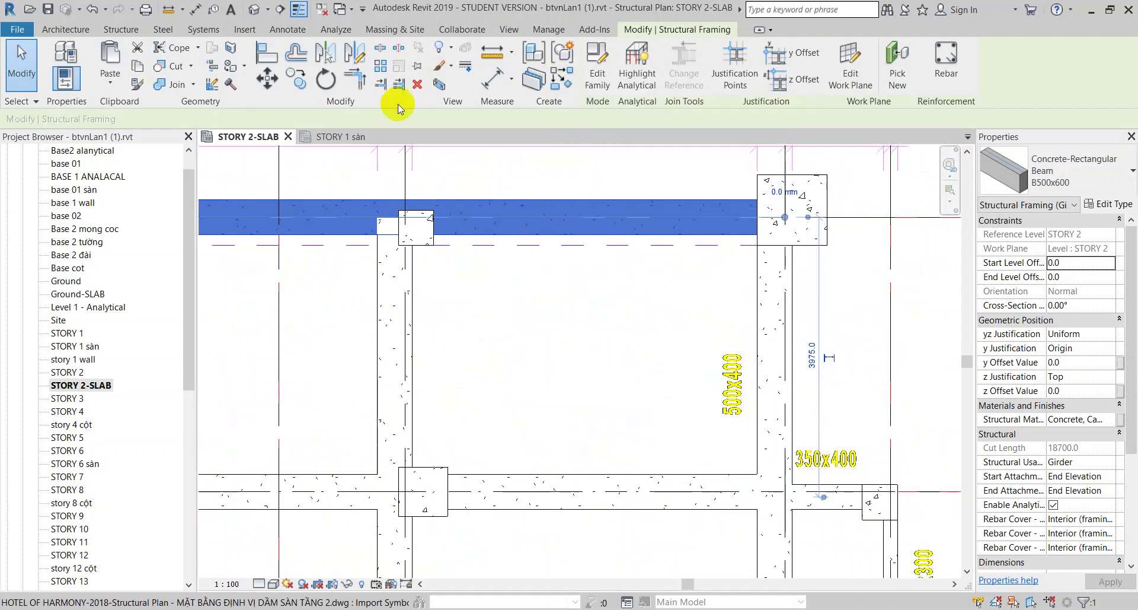
click(546, 180)
click(120, 31)
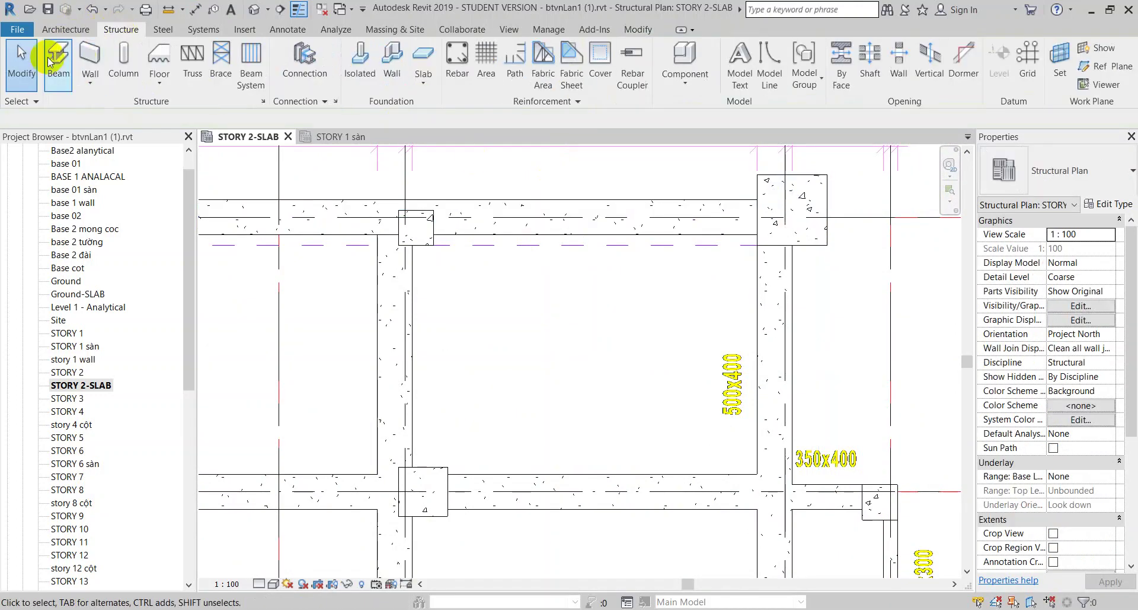
- Inspect the top beam and its corner column, cancelling an accidental Create Similar
click(540, 200)
click(490, 173)
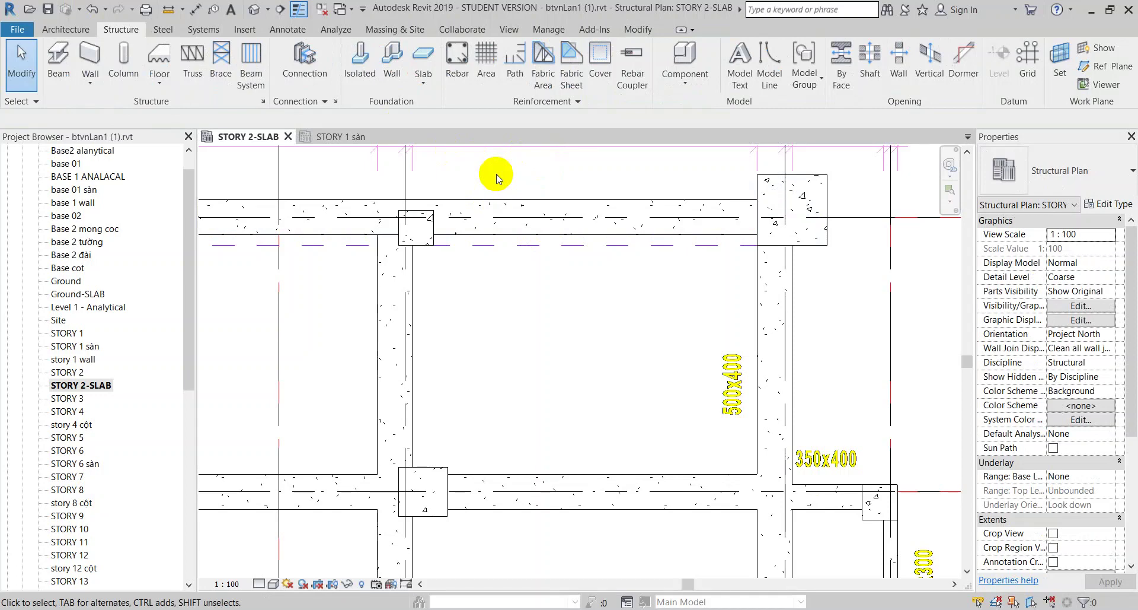
scroll(506, 236, down, 2)
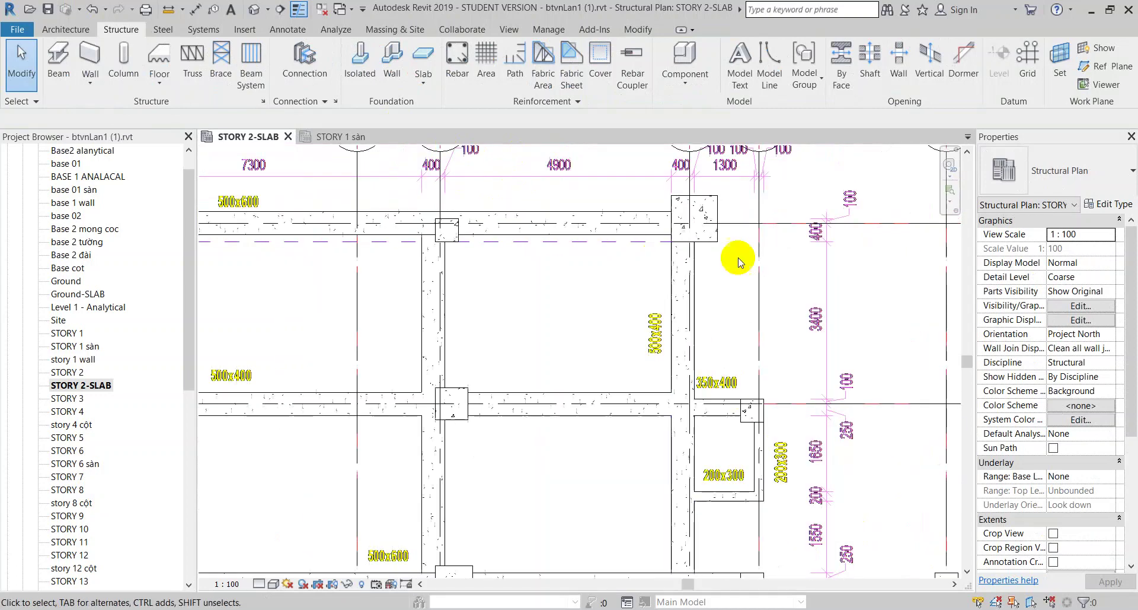
click(713, 236)
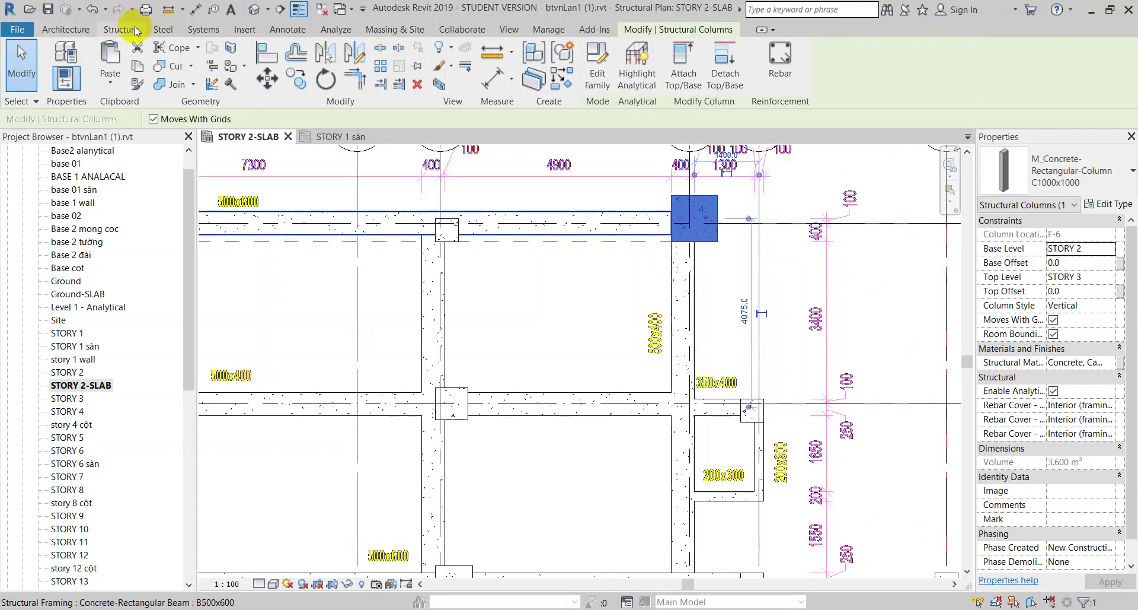
click(117, 29)
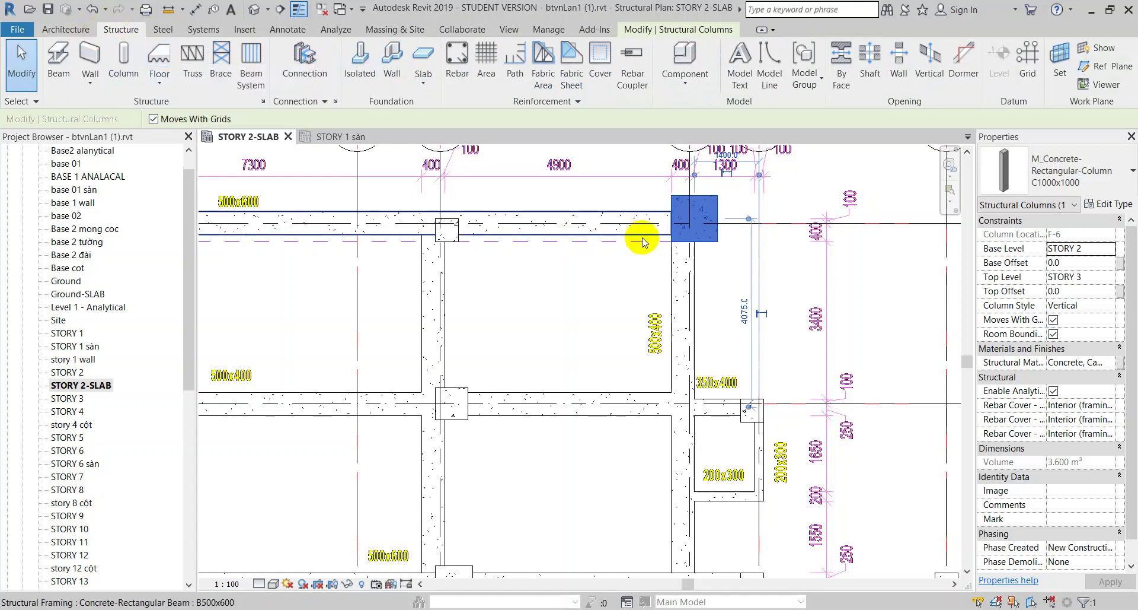
click(706, 233)
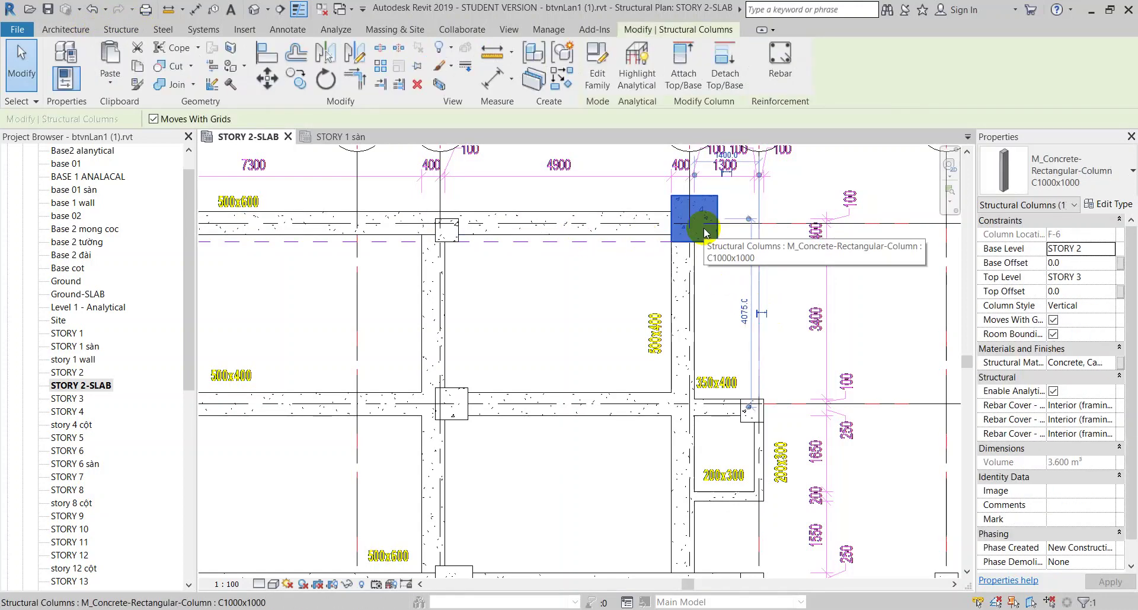
key(c)
key(s)
key(Escape)
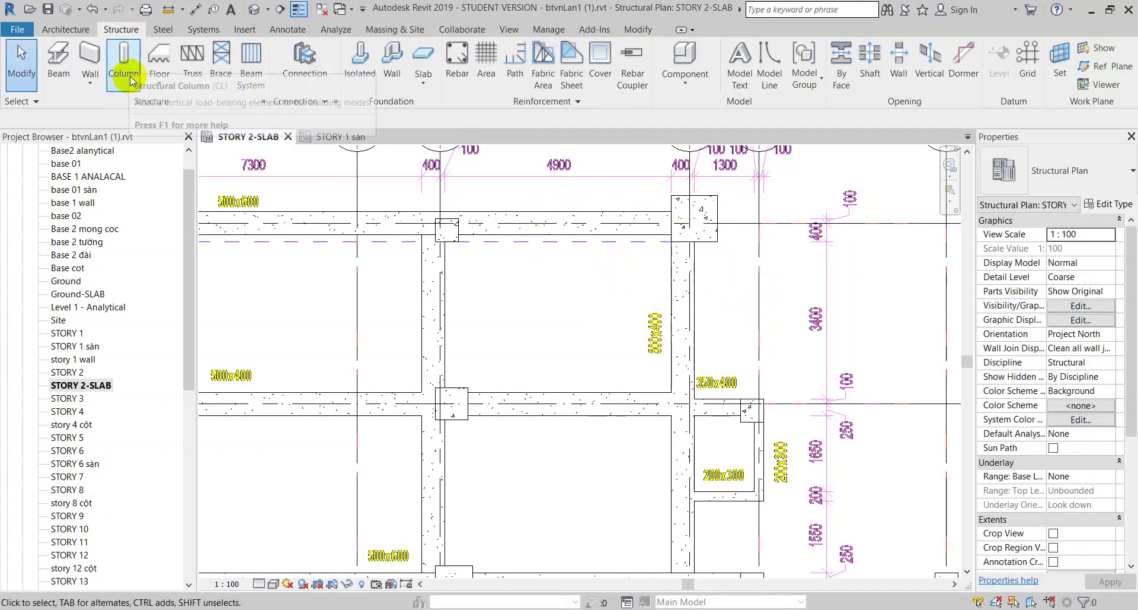
- Give the top B500x600 beam a 150 mm y offset to align with the underlay beam
click(539, 228)
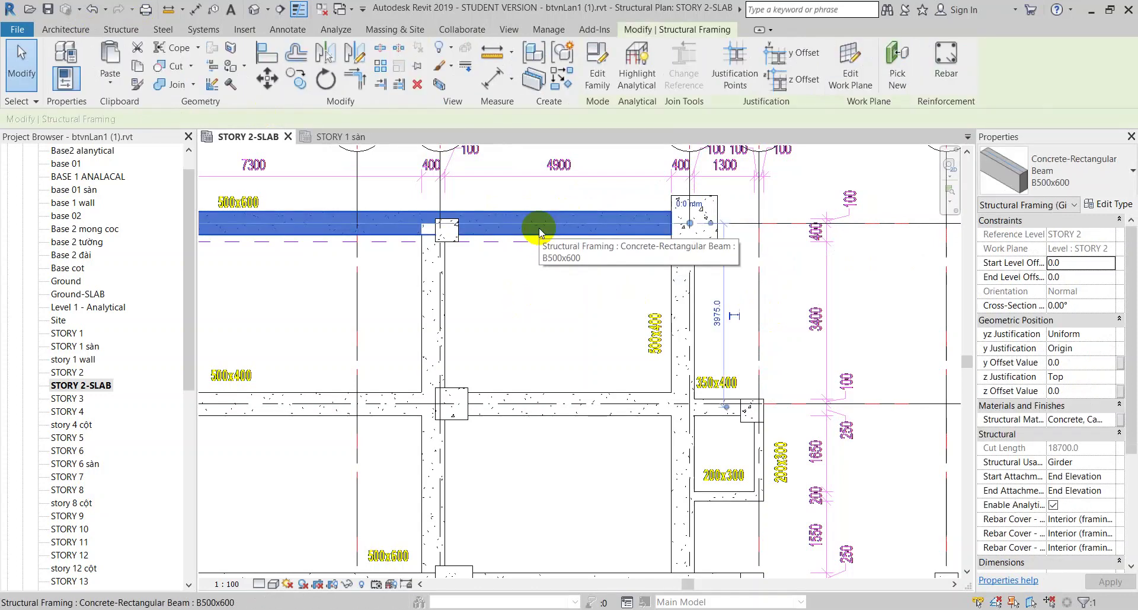
click(548, 293)
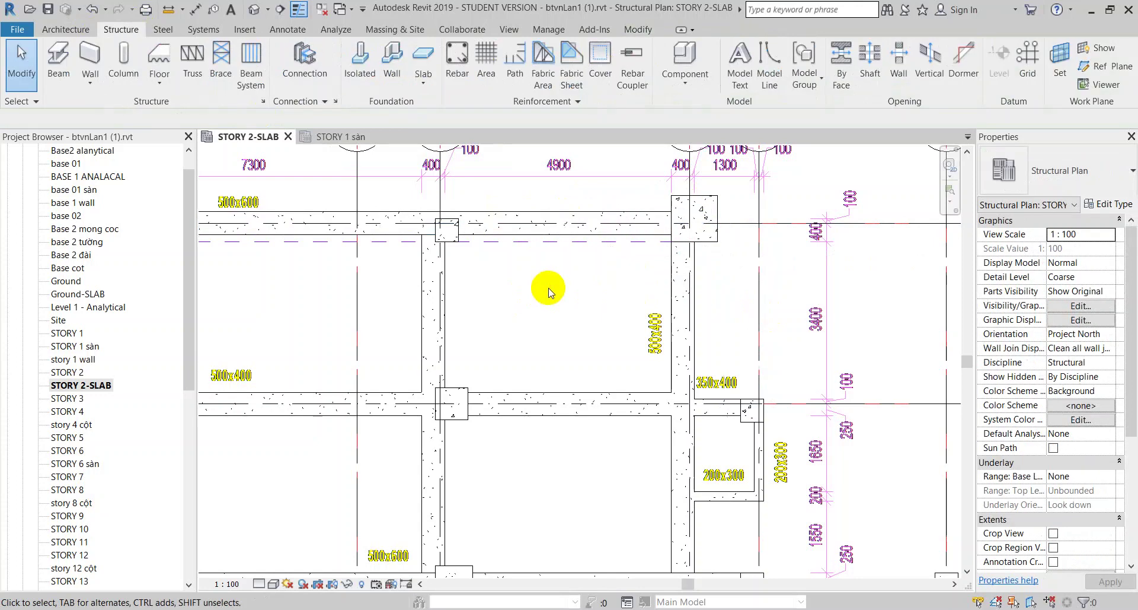
click(540, 237)
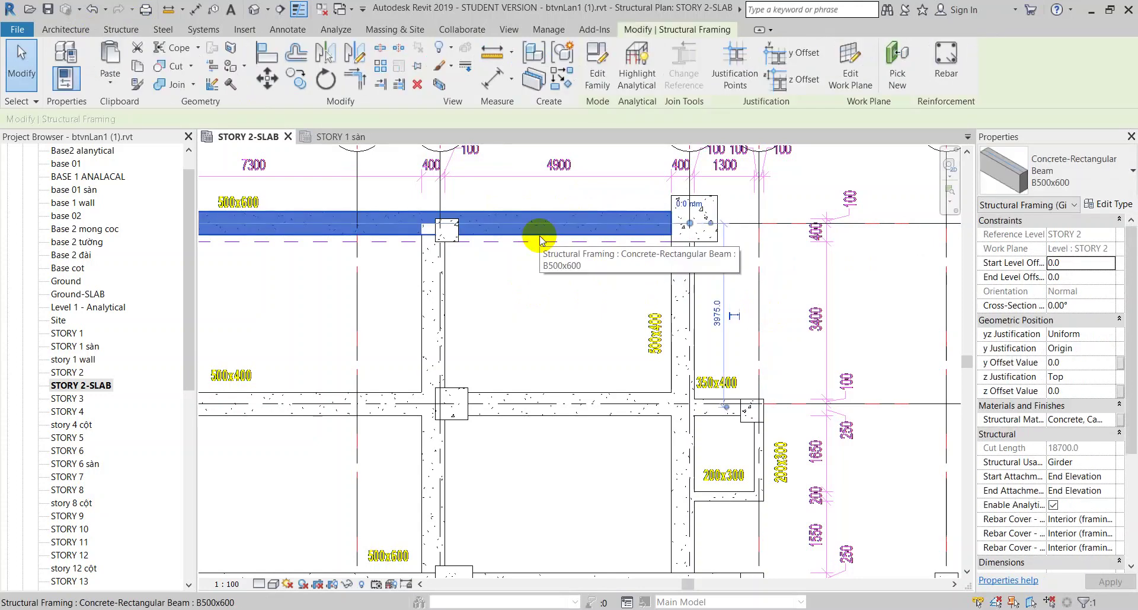
key(Escape)
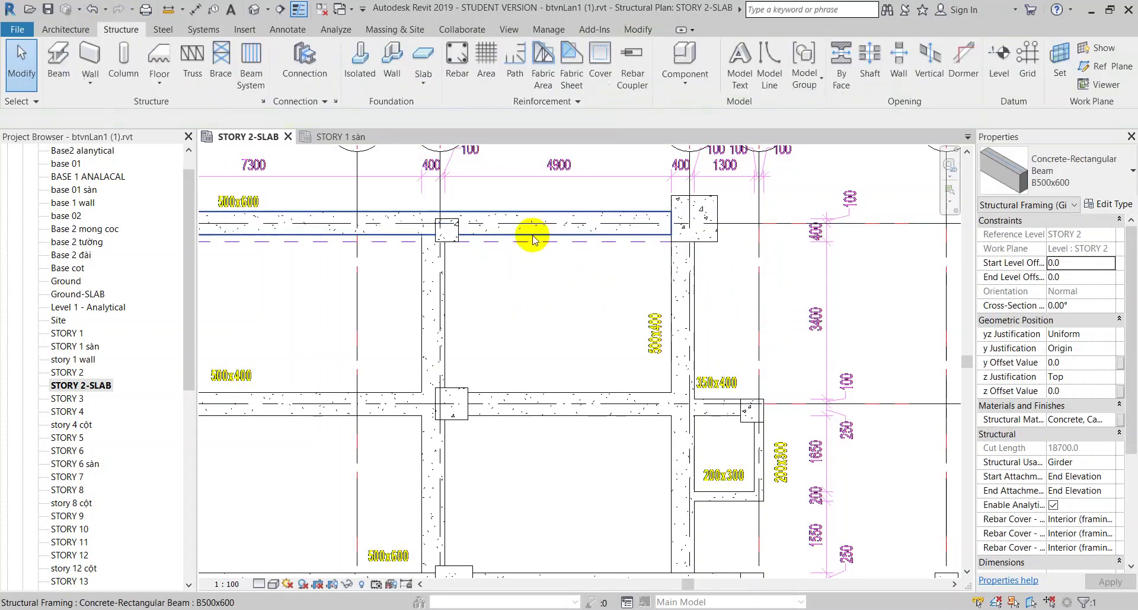
scroll(537, 236, up, 2)
key(d)
key(i)
key(Escape)
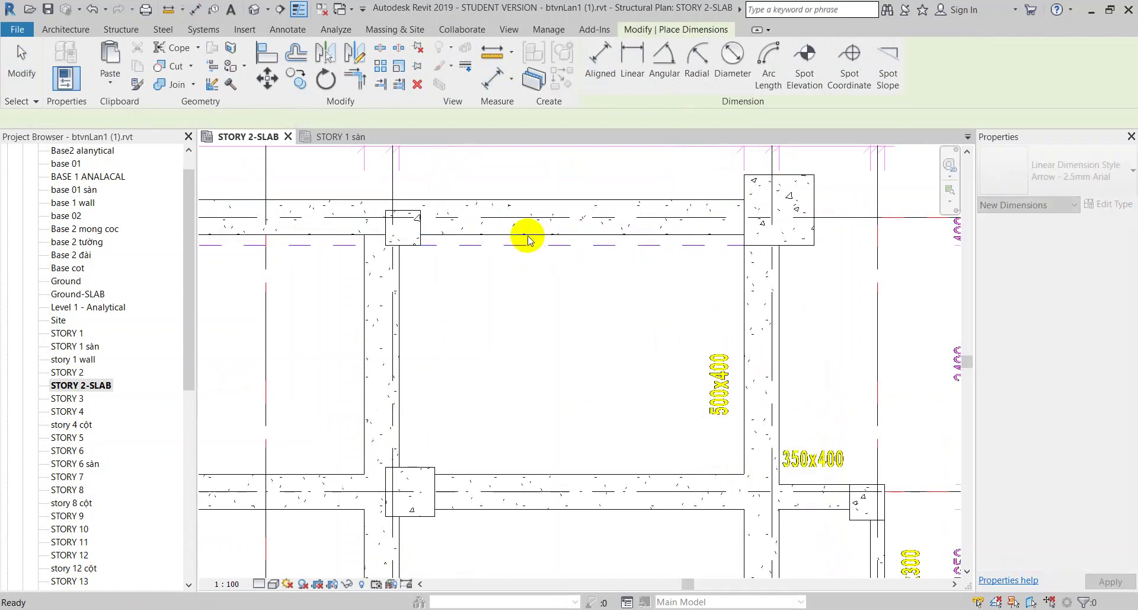
key(Escape)
click(524, 235)
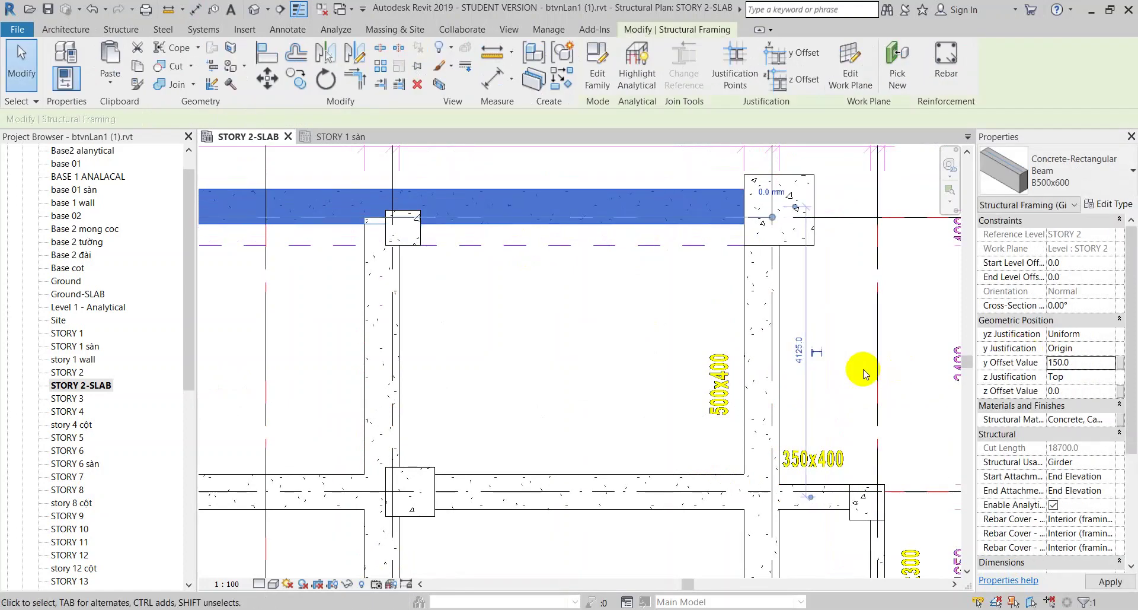
text(-150)
click(618, 286)
- Pan and zoom down to the grid A area of the plan
scroll(652, 332, down, 3)
scroll(686, 379, down, 1)
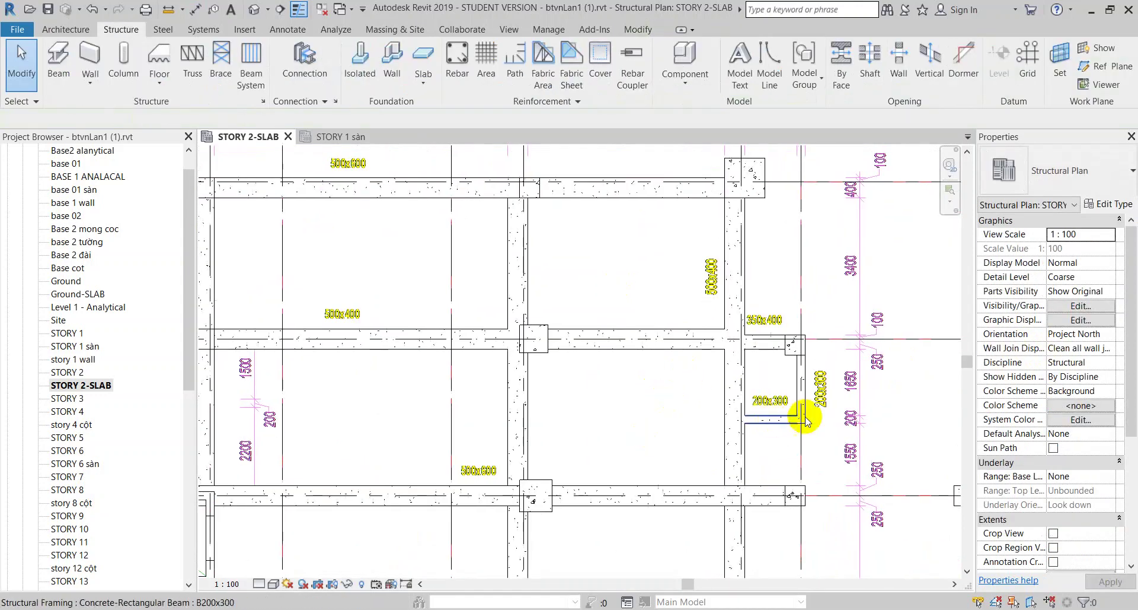
mouse_move(805, 418)
middle_down()
mouse_move(796, 315)
mouse_move(766, 347)
mouse_move(763, 299)
middle_up()
middle_drag(742, 363, 799, 245)
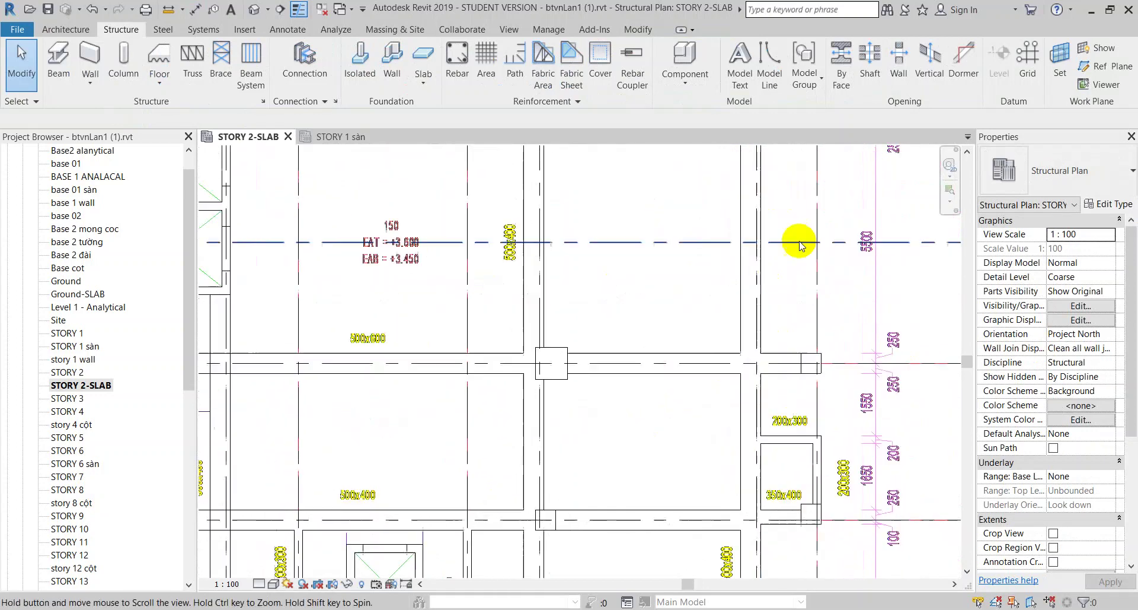
scroll(765, 374, down, 1)
scroll(612, 408, down, 1)
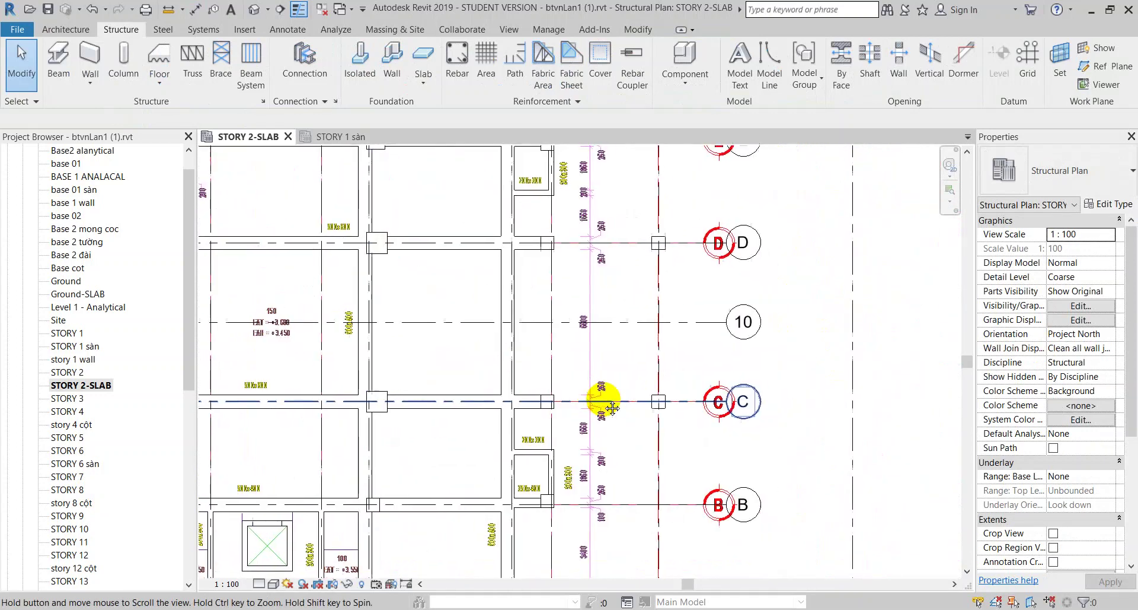
middle_drag(605, 404, 635, 394)
- Start a Create Similar beam from an existing beam and set its type to B500x600
mouse_move(554, 394)
middle_down()
mouse_move(681, 432)
mouse_move(698, 383)
mouse_move(656, 407)
middle_up()
scroll(617, 414, up, 1)
scroll(546, 472, up, 1)
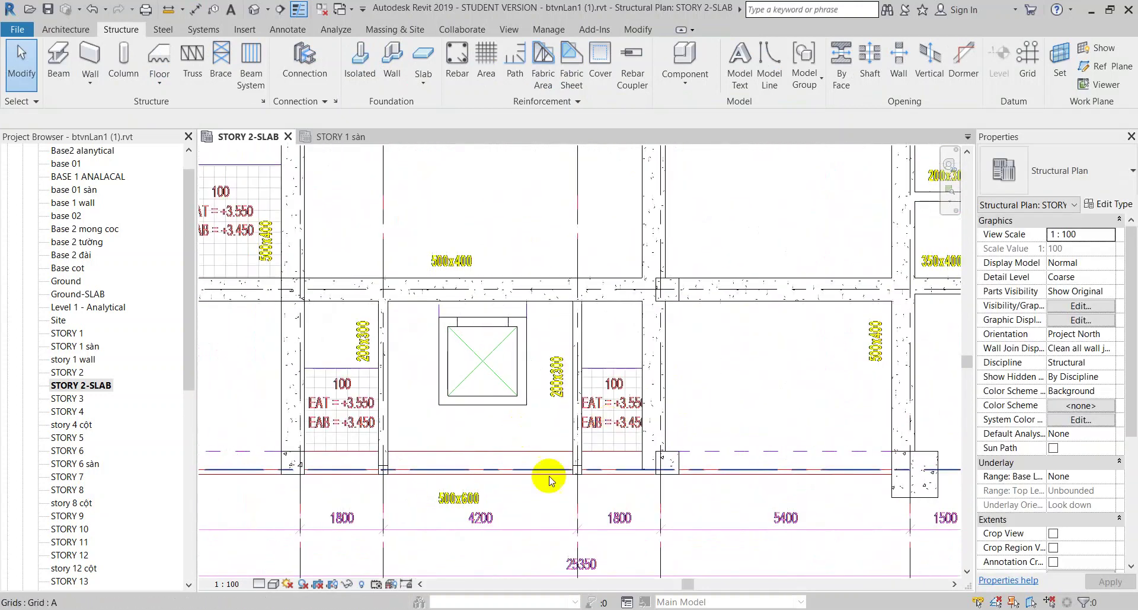
scroll(506, 415, down, 1)
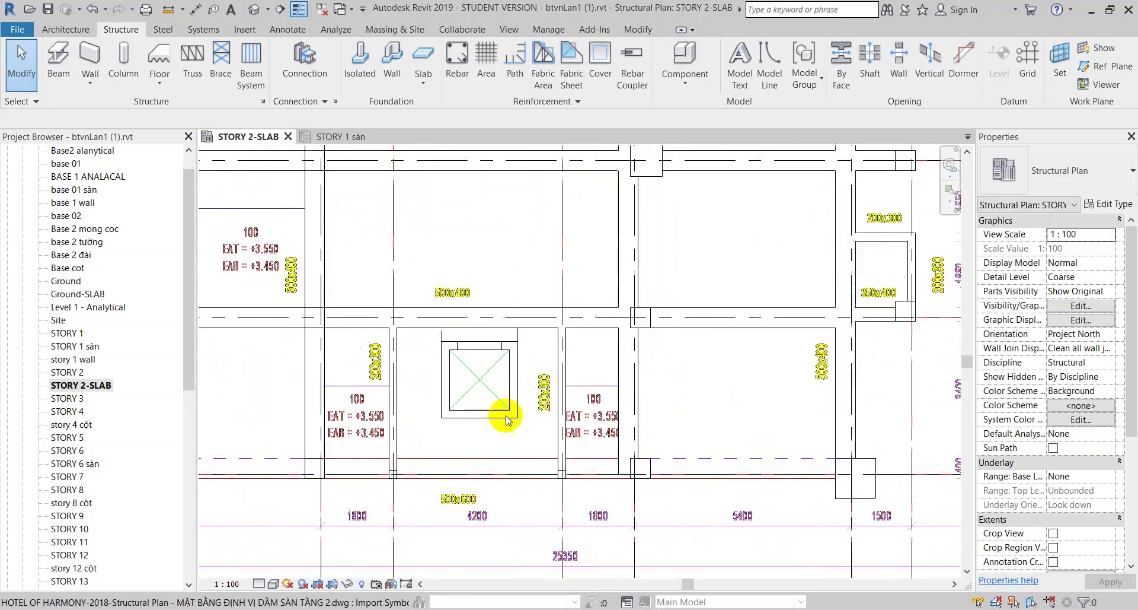
scroll(655, 234, down, 2)
scroll(762, 496, down, 1)
click(728, 471)
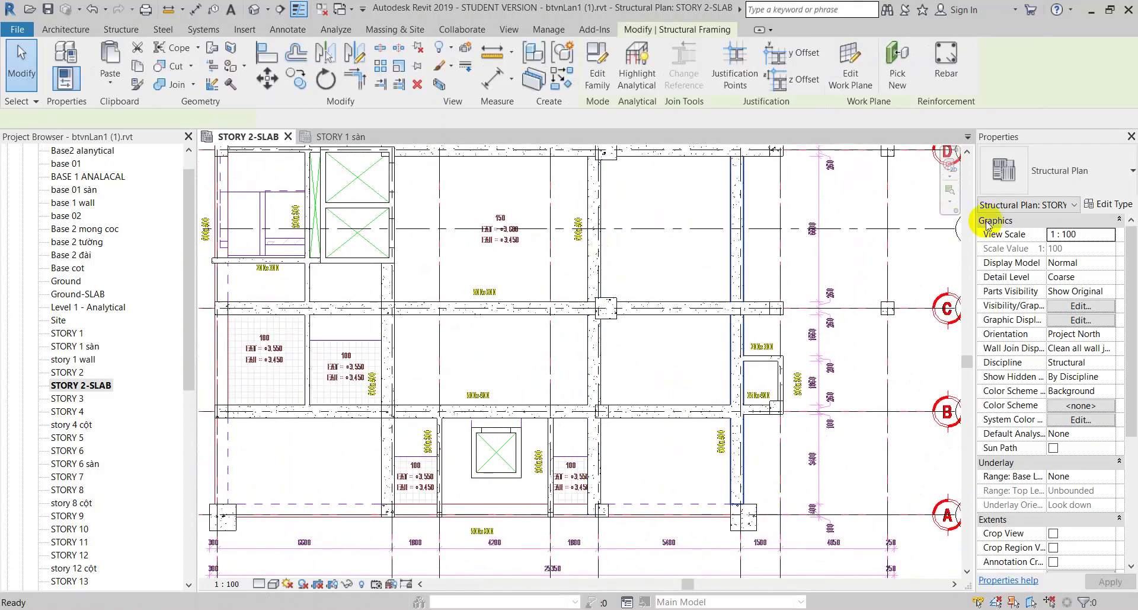
key(c)
key(s)
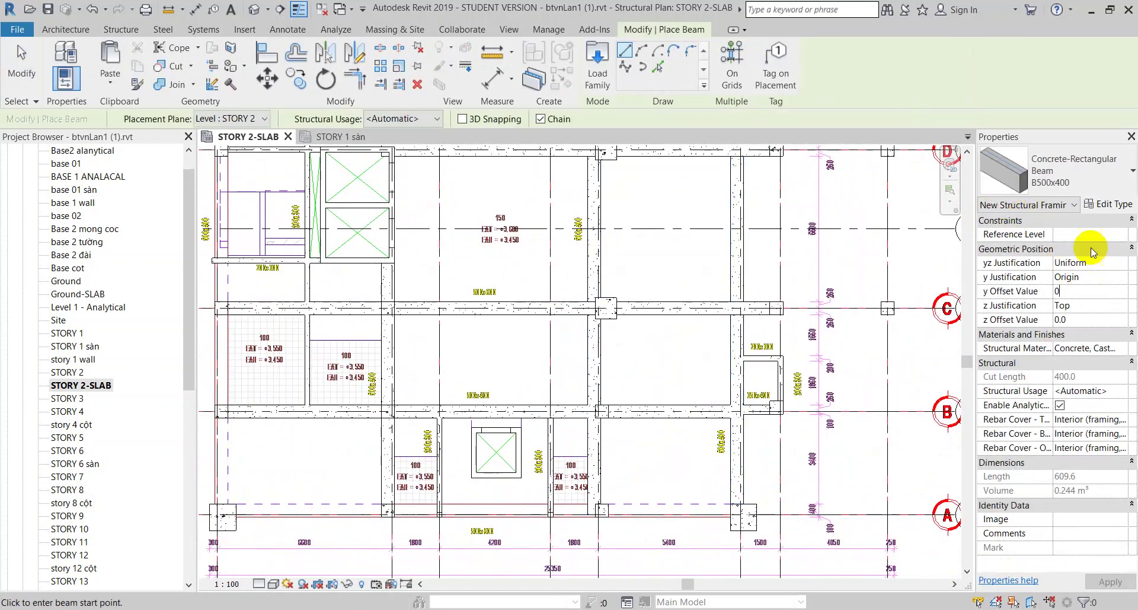
click(1092, 166)
click(1049, 374)
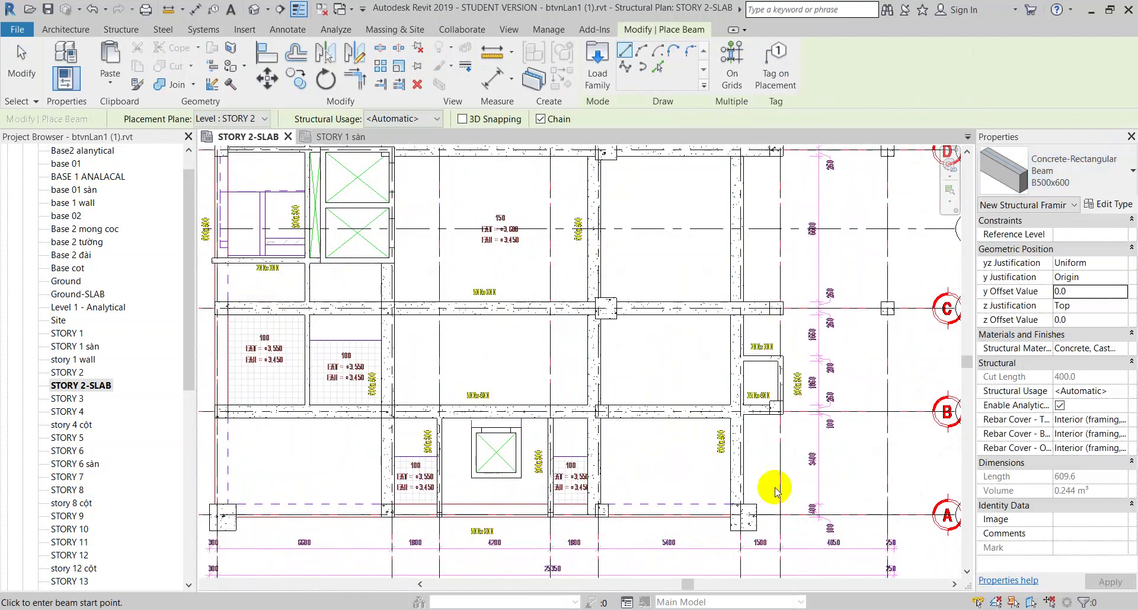
- Draw the B500x600 beam along grid A from the bottom-right to the bottom-left column
scroll(775, 490, up, 1)
scroll(765, 492, up, 3)
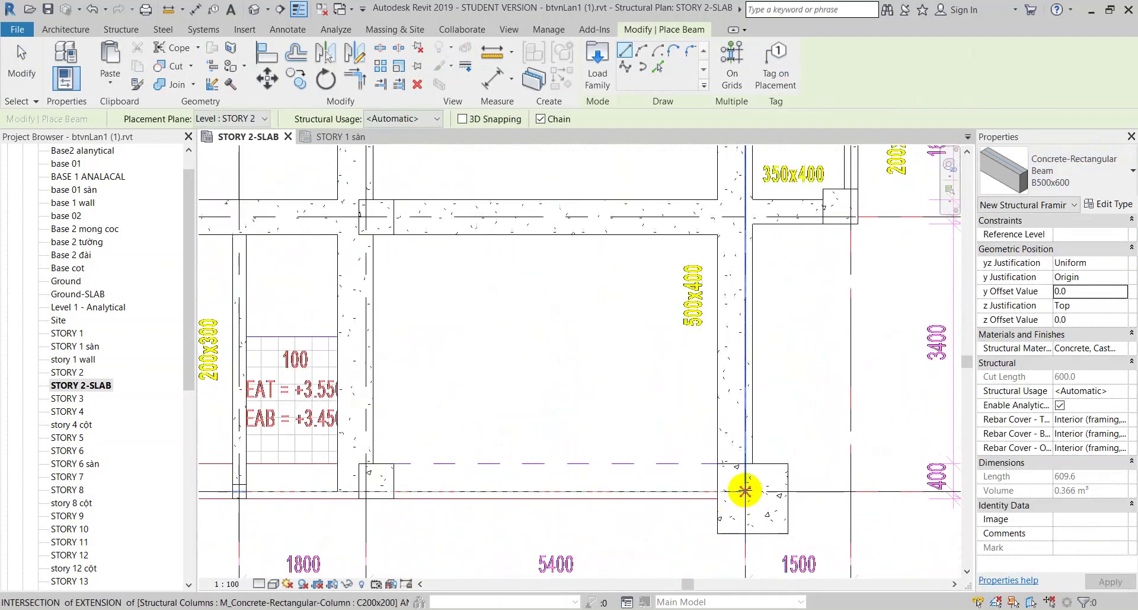
click(745, 491)
scroll(515, 496, down, 1)
middle_drag(516, 495, 872, 457)
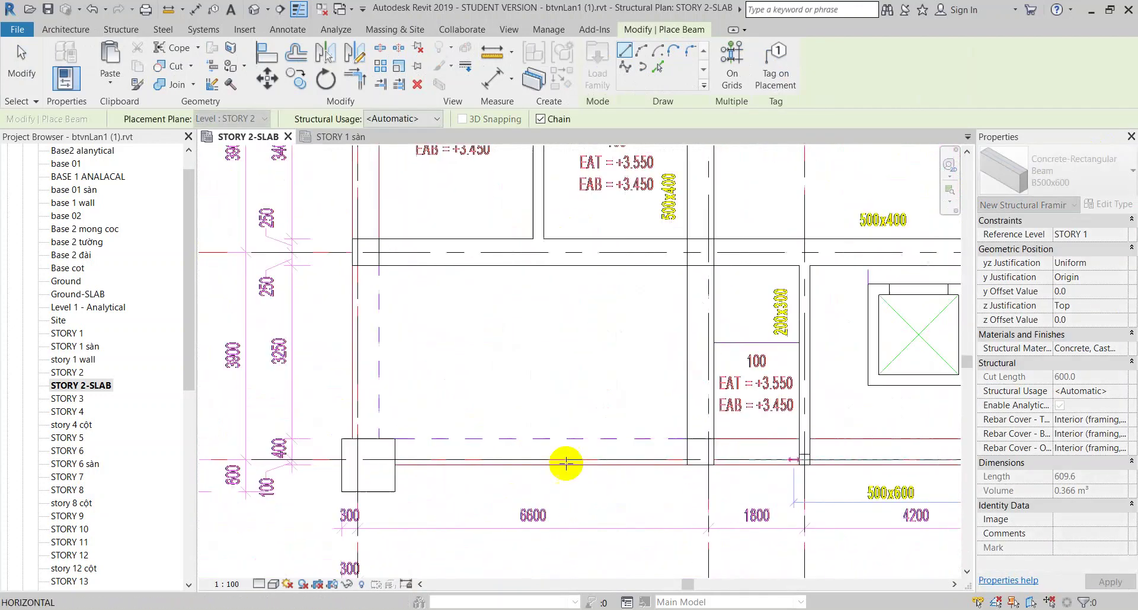
scroll(357, 463, up, 1)
click(357, 463)
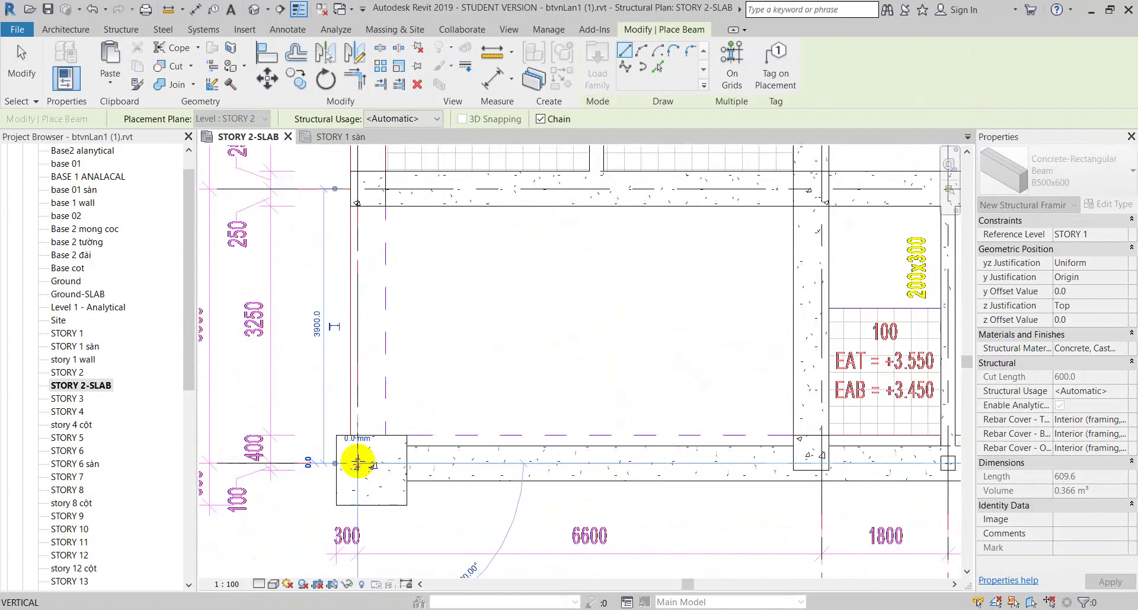
key(d)
key(i)
key(Escape)
key(Escape)
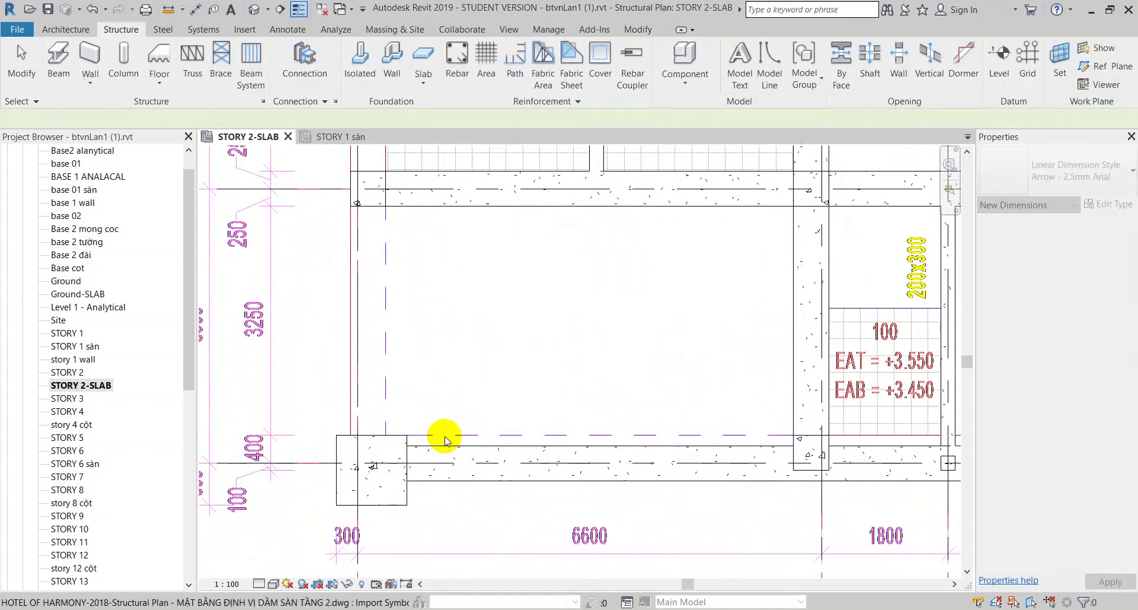
- Set the new grid A beam's y offset to -150
click(442, 448)
click(1083, 362)
text(150)
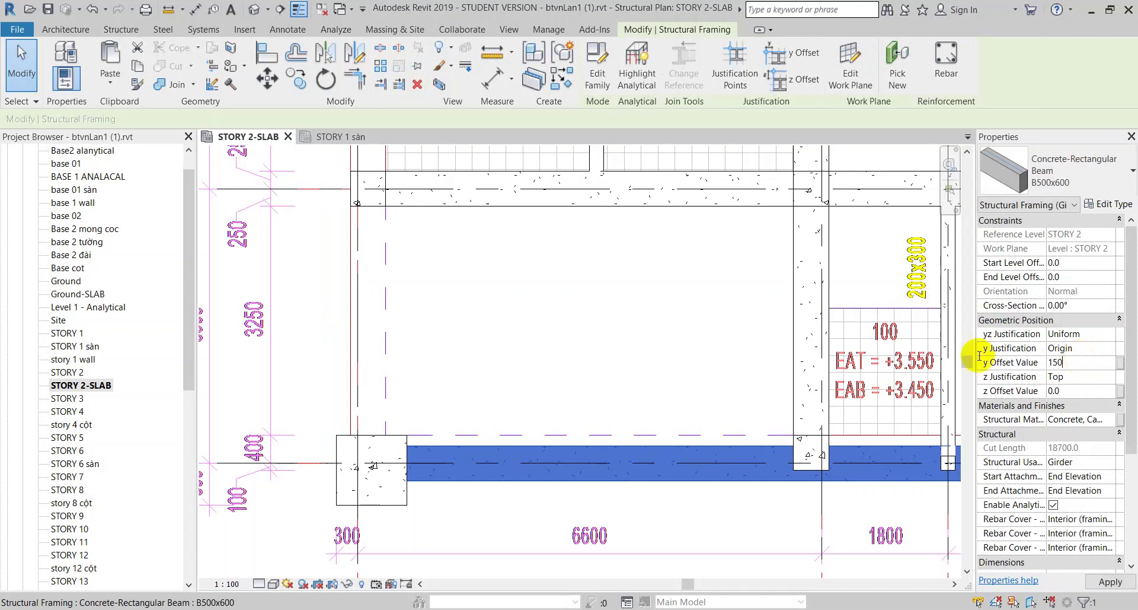
key(Return)
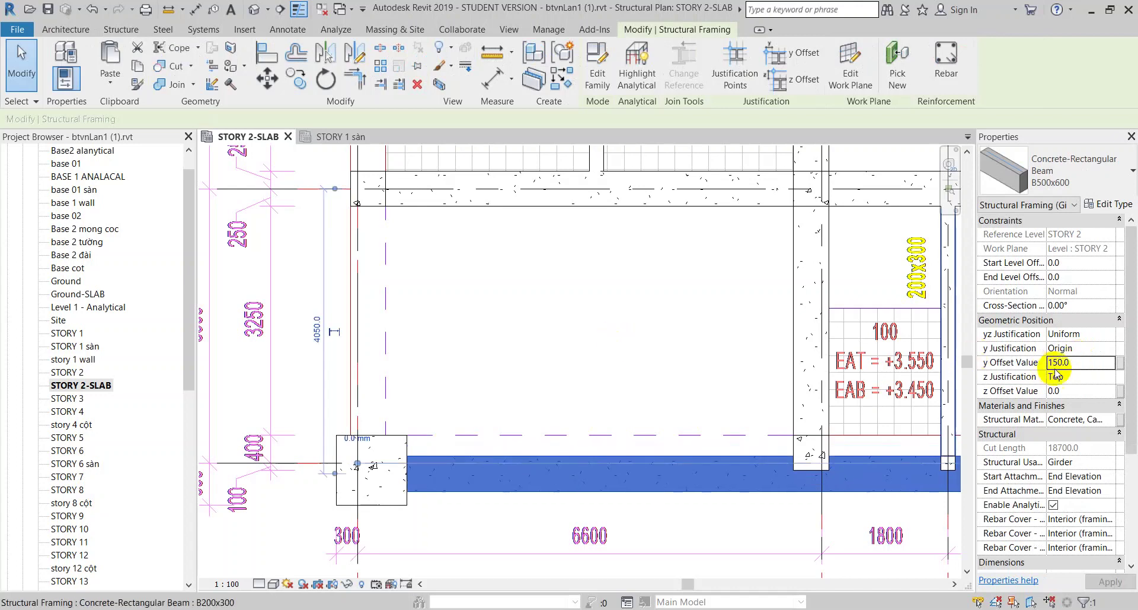
click(1050, 362)
key(Return)
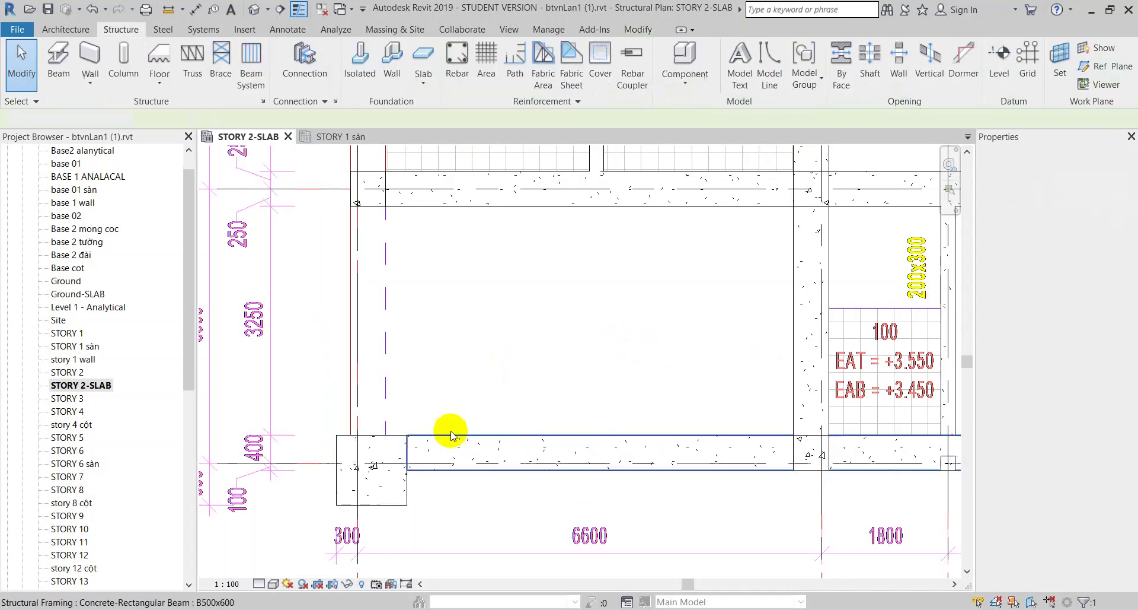
key(Escape)
- Draw the long vertical beam on the left side of the plan between grids C and E
key(b)
key(m)
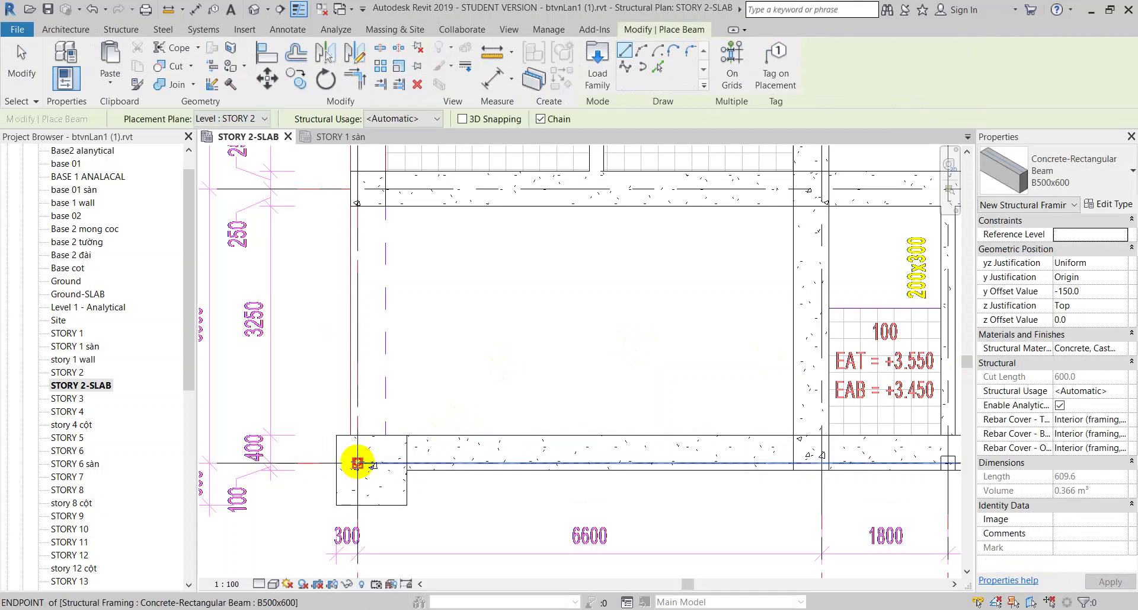
click(357, 468)
mouse_move(371, 305)
middle_down()
mouse_move(381, 508)
mouse_move(407, 285)
mouse_move(414, 351)
middle_up()
scroll(407, 325, down, 3)
scroll(399, 211, up, 2)
scroll(439, 294, up, 3)
scroll(439, 293, up, 2)
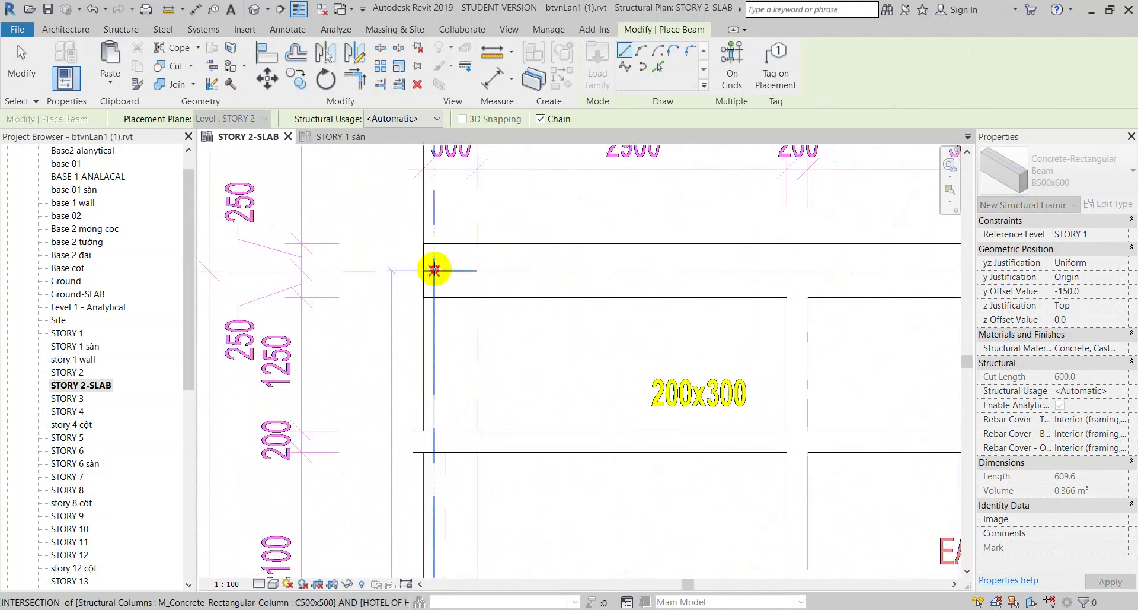
click(434, 270)
scroll(445, 368, down, 3)
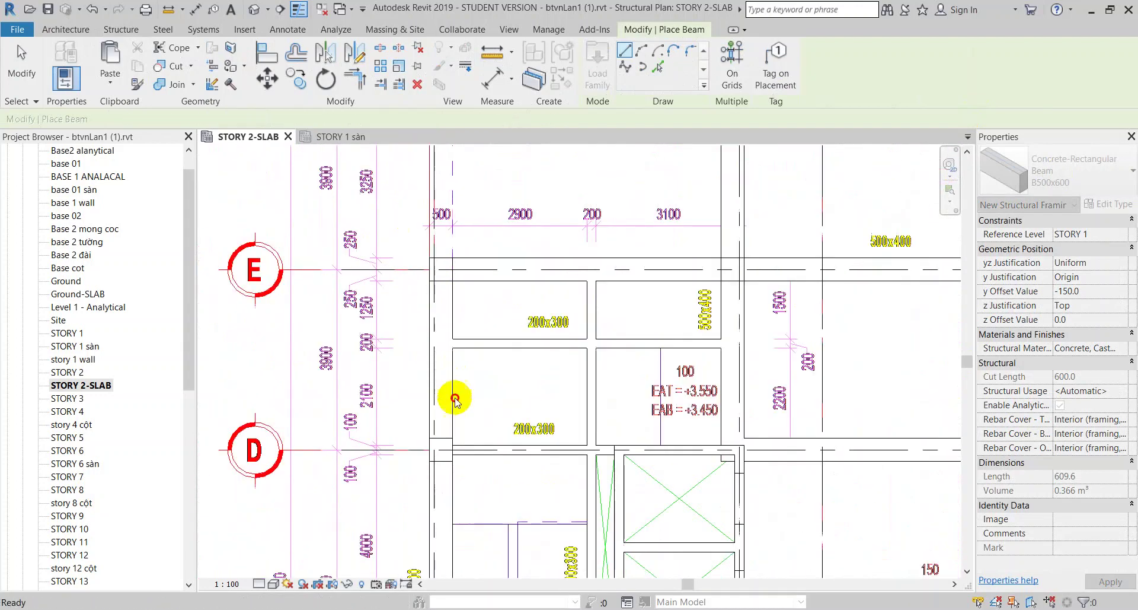
click(453, 464)
key(Escape)
key(Escape)
- Change the new left vertical beam's type to B500x400
click(465, 450)
scroll(534, 332, up, 3)
click(1067, 172)
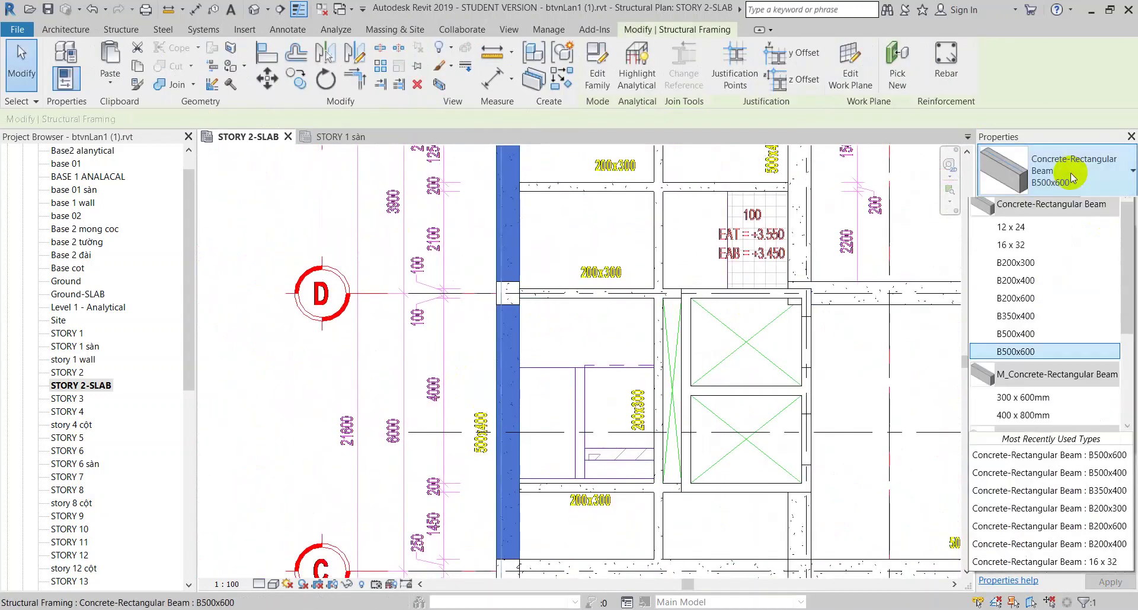
click(1002, 351)
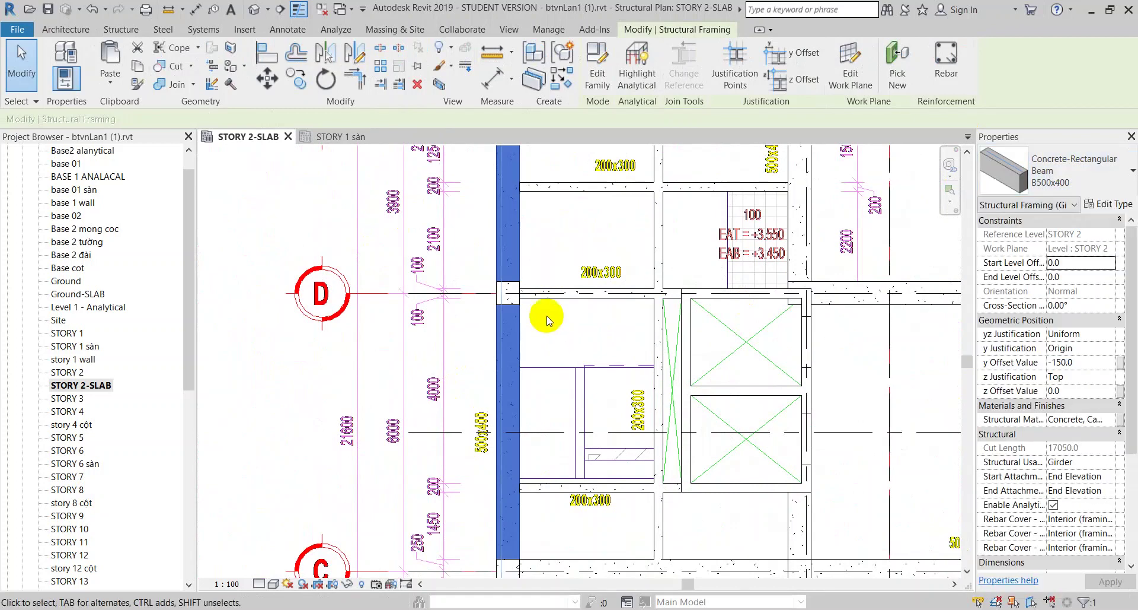
scroll(547, 320, down, 1)
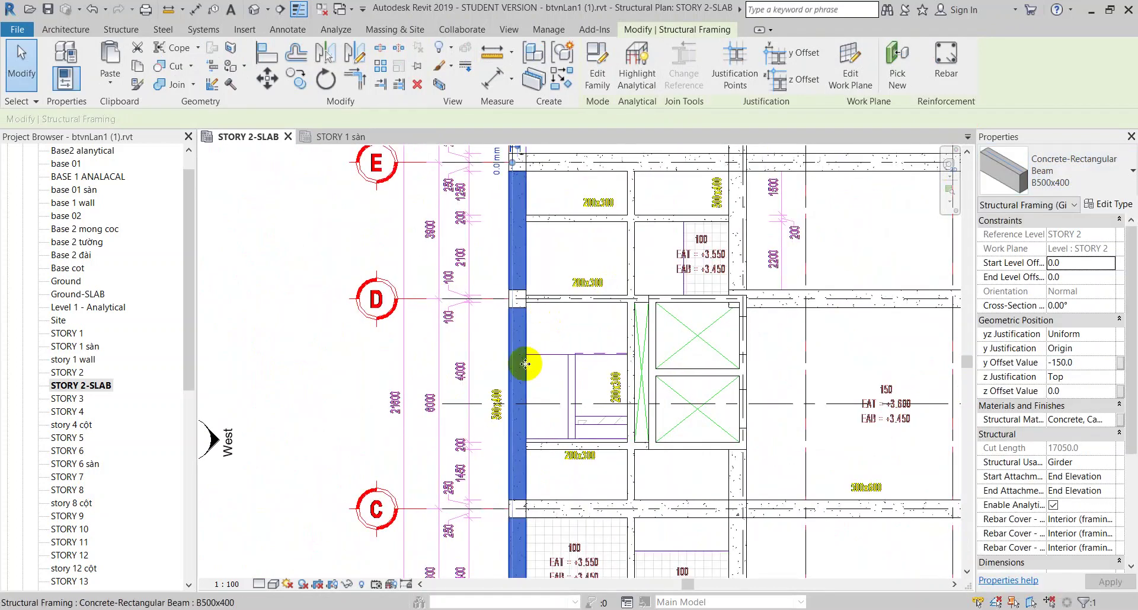
- Recheck the beam, pan to the plan's left side, and open the undo history list
click(539, 386)
click(516, 386)
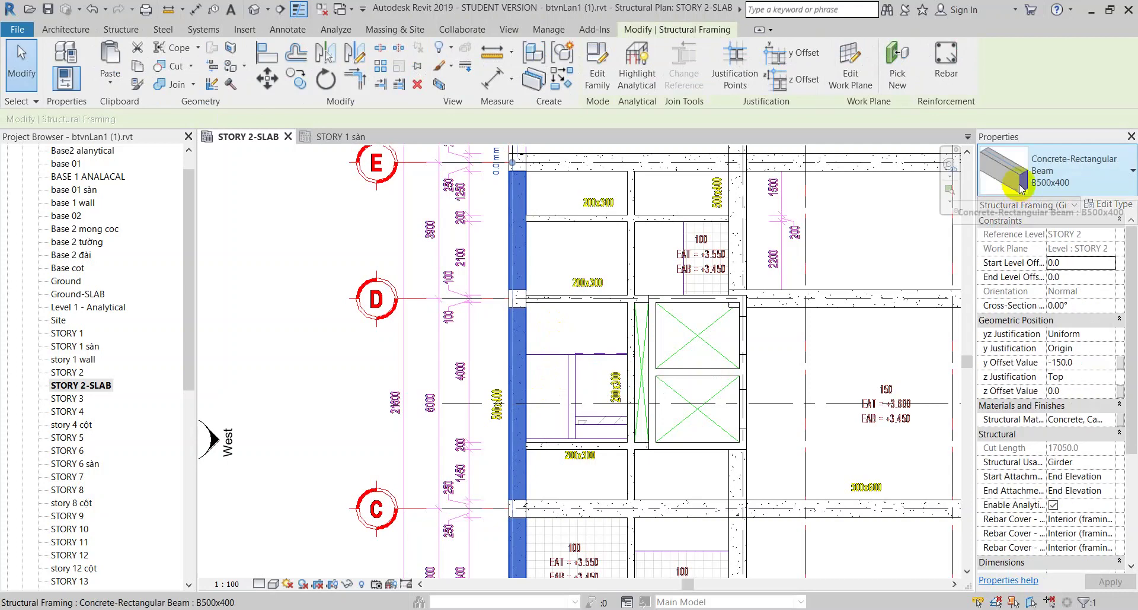
click(579, 470)
middle_drag(580, 471, 514, 453)
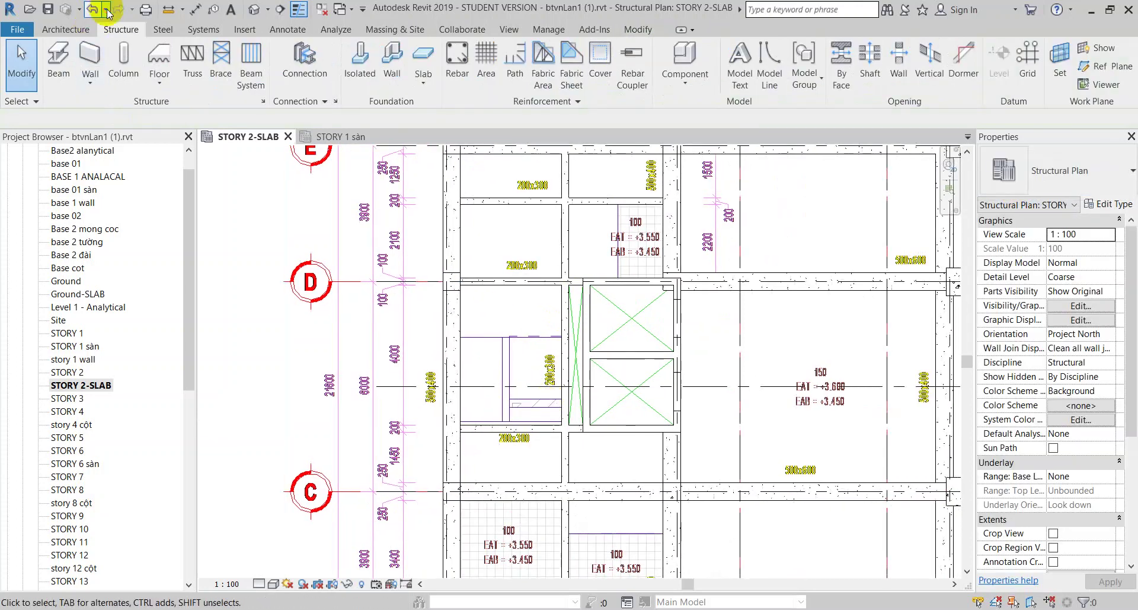
click(107, 9)
click(587, 287)
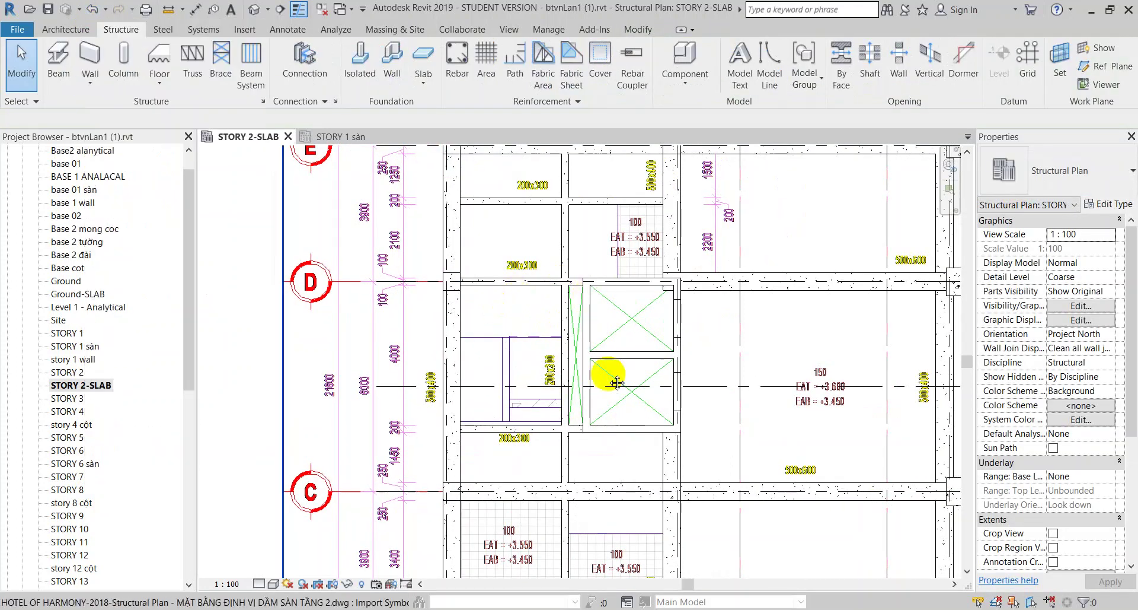
middle_drag(679, 449, 475, 254)
scroll(575, 361, down, 2)
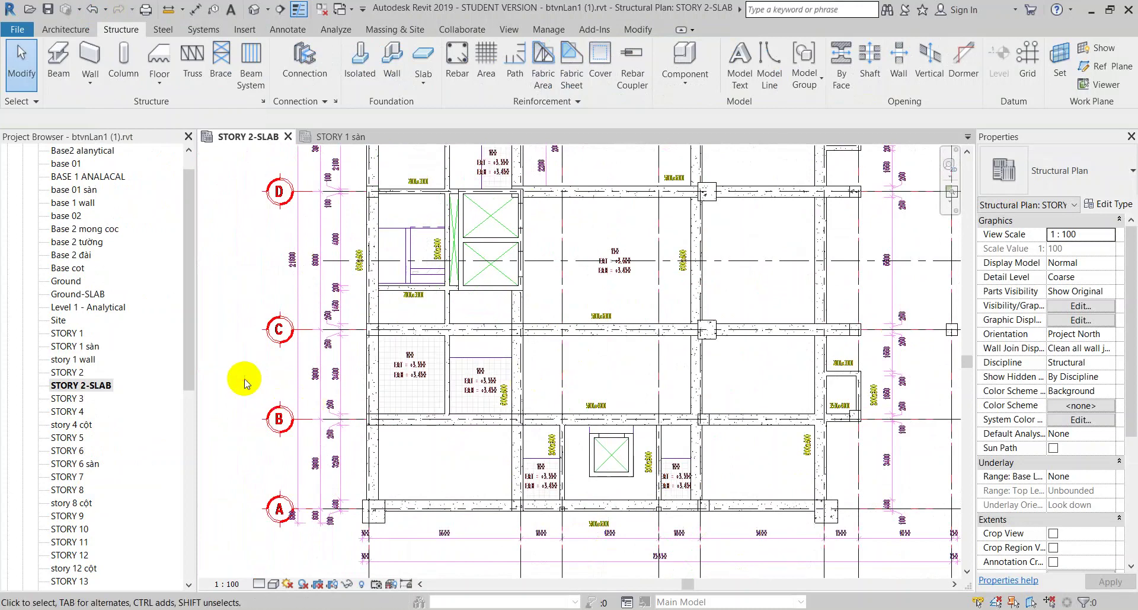
middle_drag(394, 452, 412, 388)
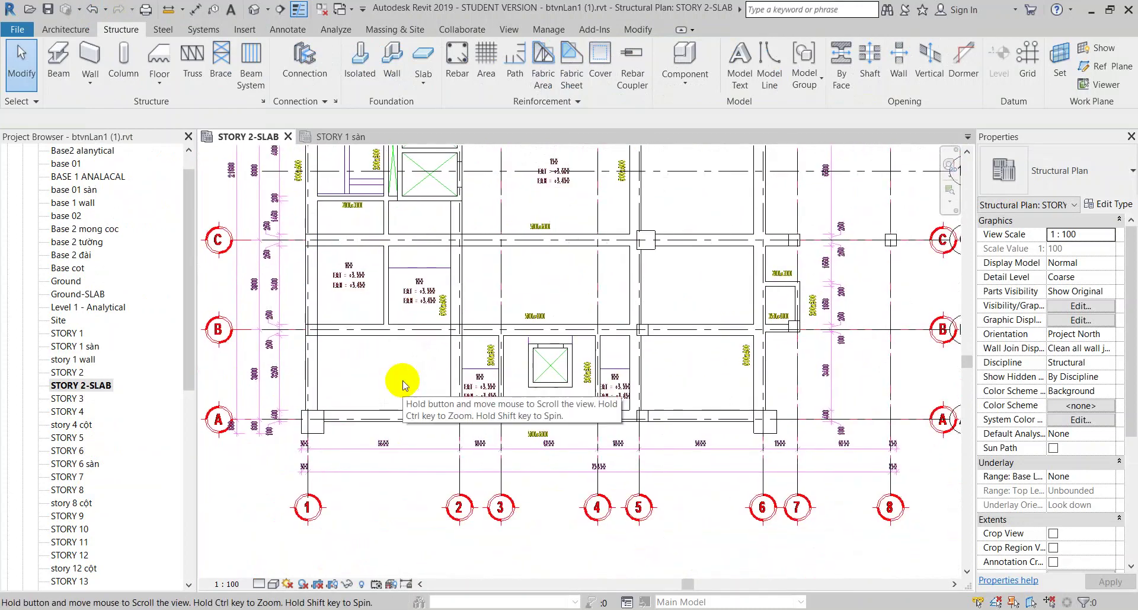
scroll(404, 384, up, 2)
click(505, 356)
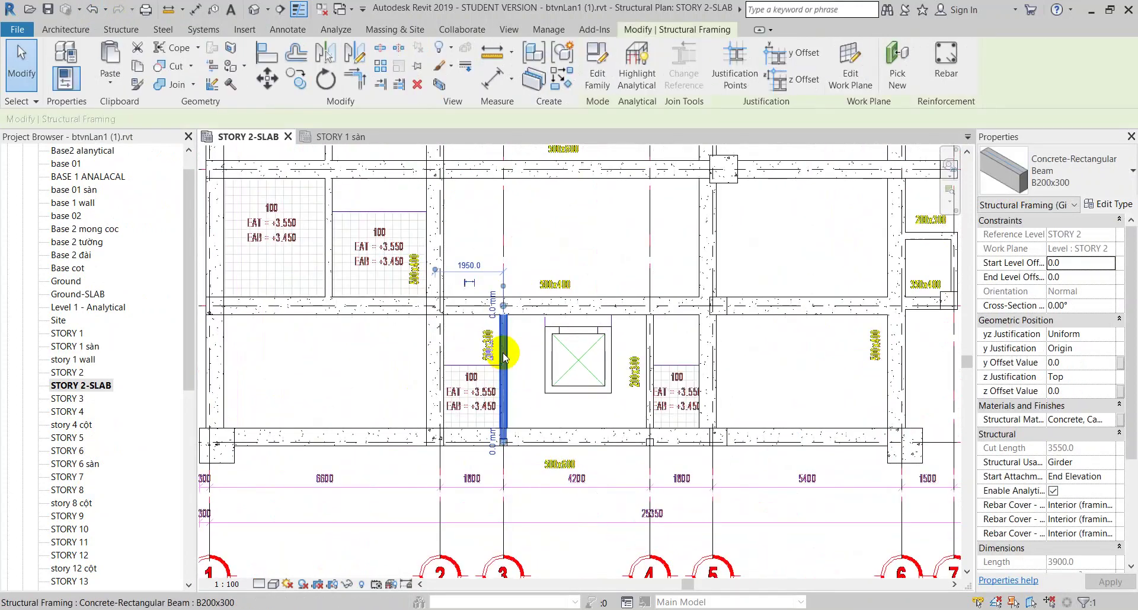
key(Escape)
click(531, 305)
key(Escape)
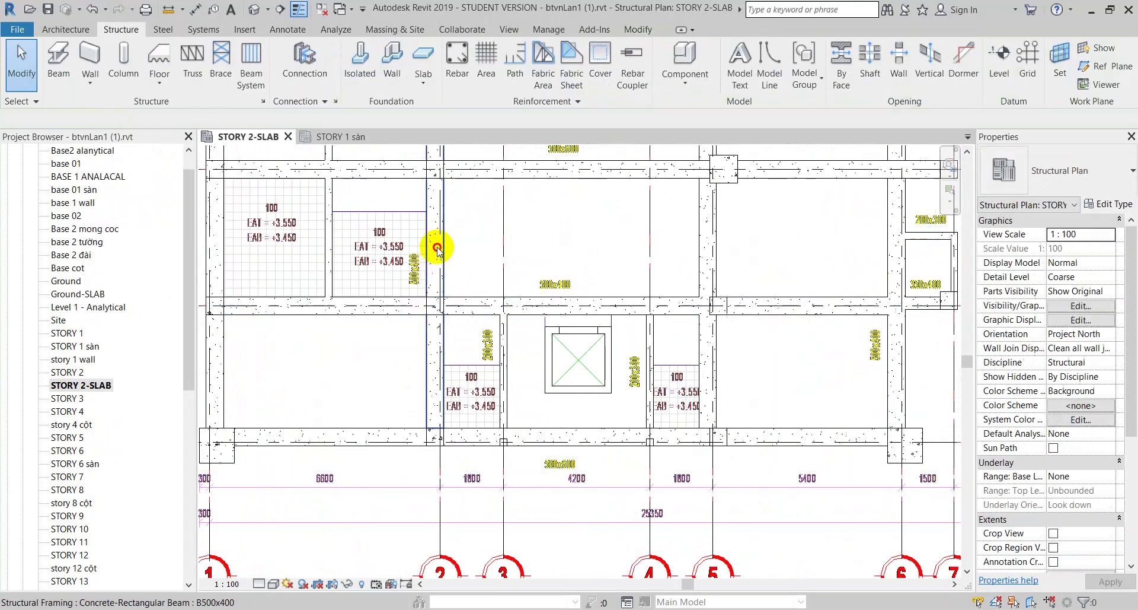
click(441, 248)
middle_drag(441, 247, 518, 433)
click(389, 344)
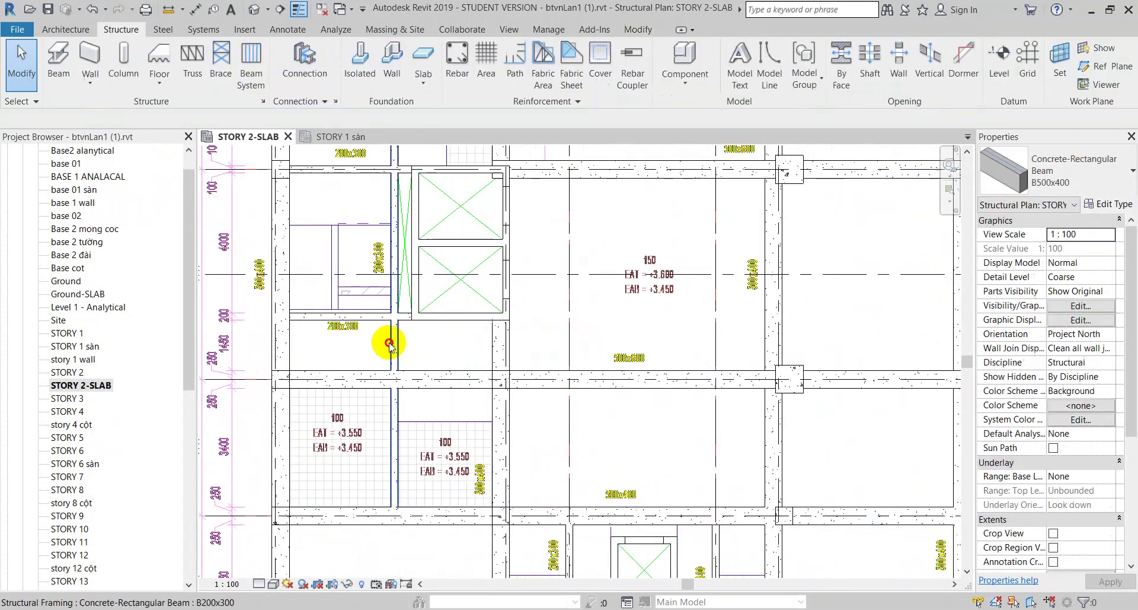
click(389, 344)
scroll(349, 315, up, 2)
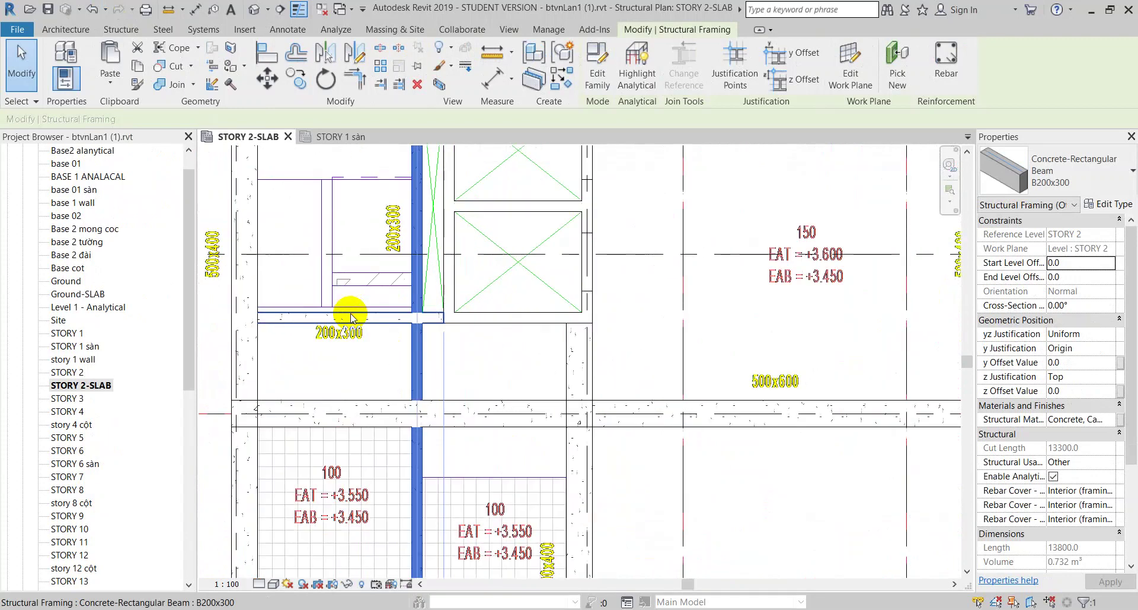
click(343, 317)
middle_drag(381, 211, 416, 415)
click(450, 255)
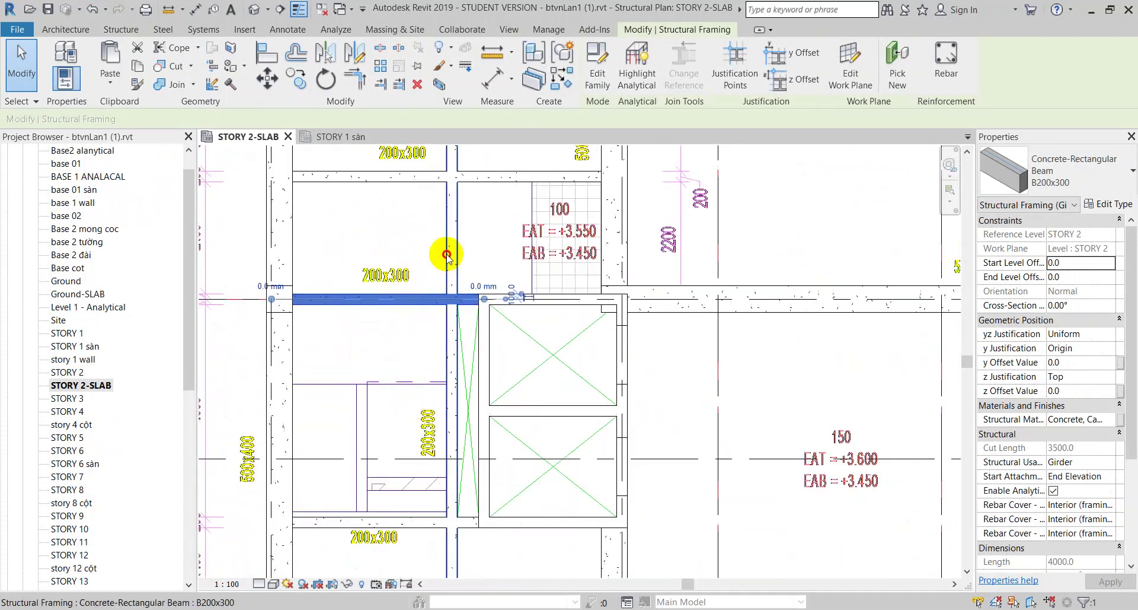
middle_drag(479, 213, 481, 321)
click(482, 322)
key(Escape)
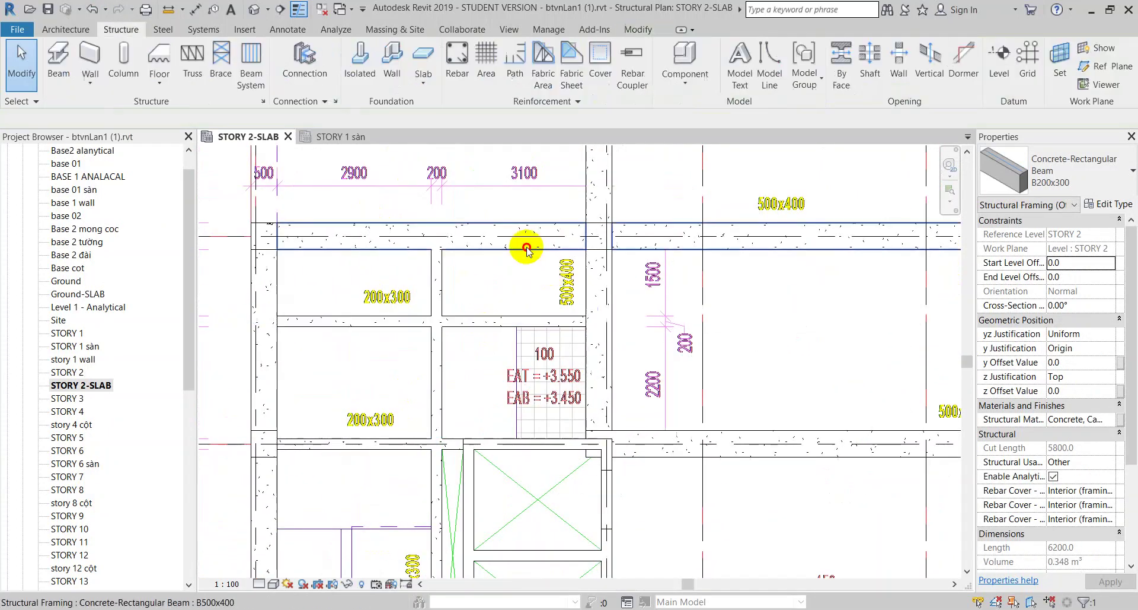
click(601, 276)
scroll(605, 297, down, 2)
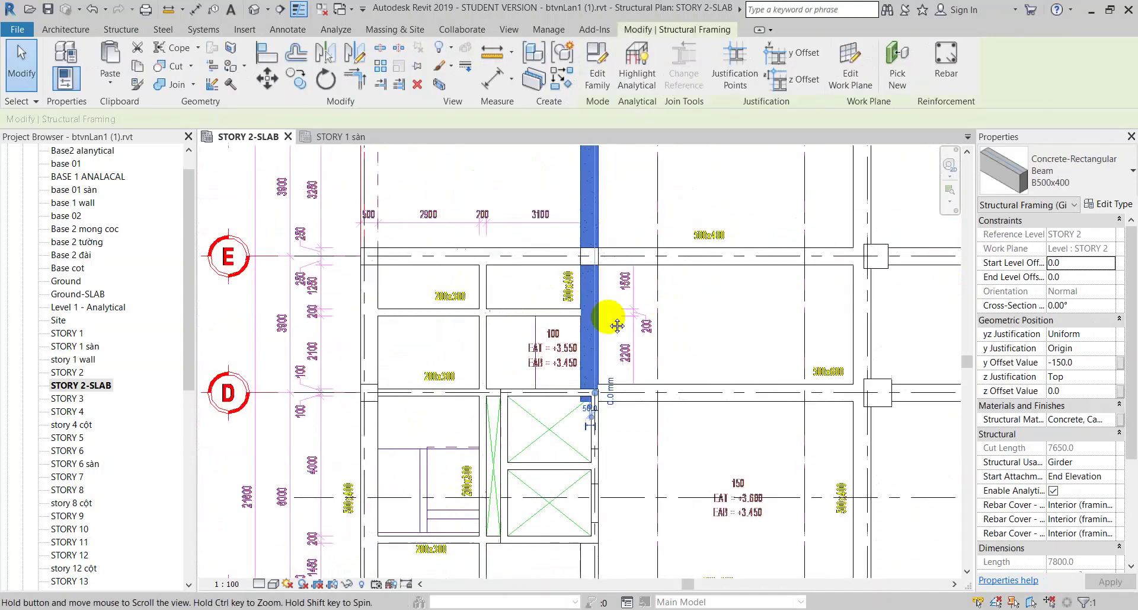
middle_drag(610, 317, 485, 311)
click(485, 311)
scroll(485, 311, down, 2)
scroll(555, 311, down, 2)
scroll(788, 300, up, 3)
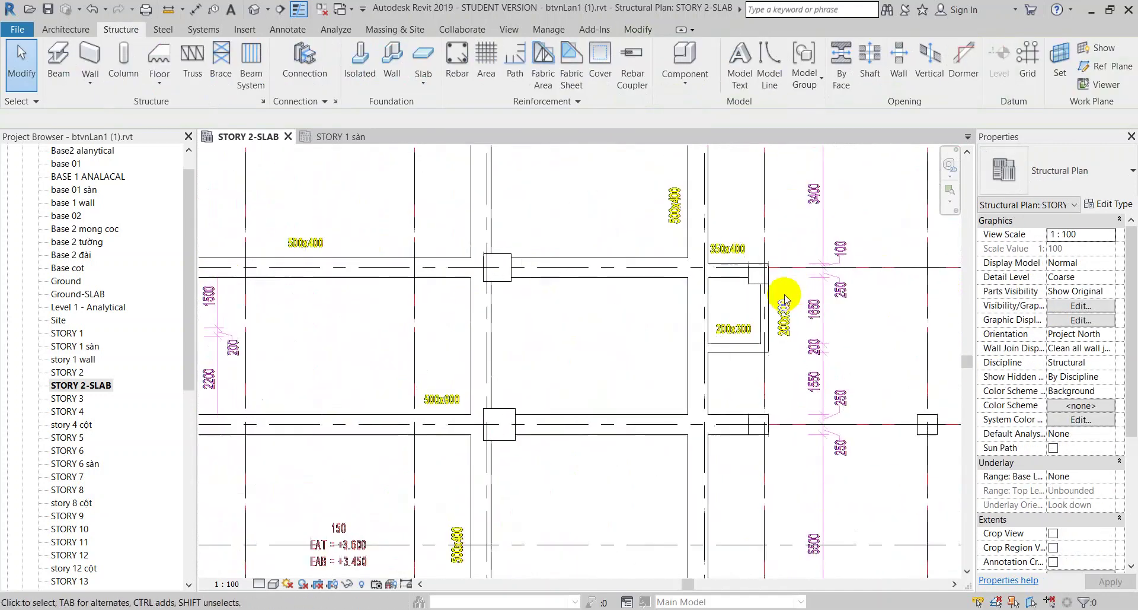
scroll(733, 343, up, 2)
scroll(717, 403, down, 2)
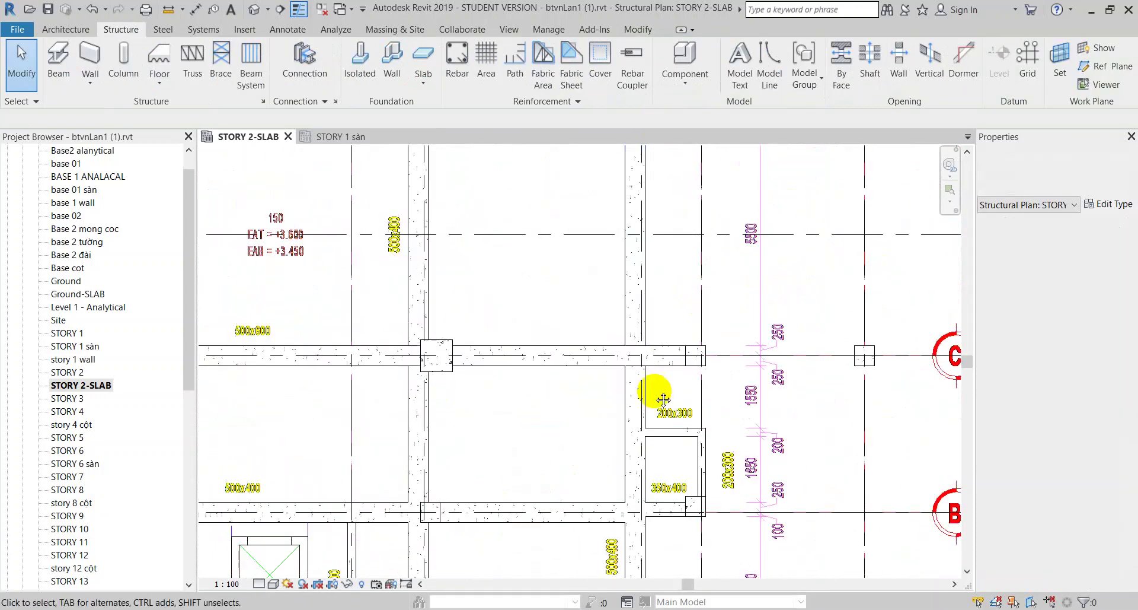
scroll(698, 286, up, 2)
scroll(712, 434, down, 2)
click(771, 393)
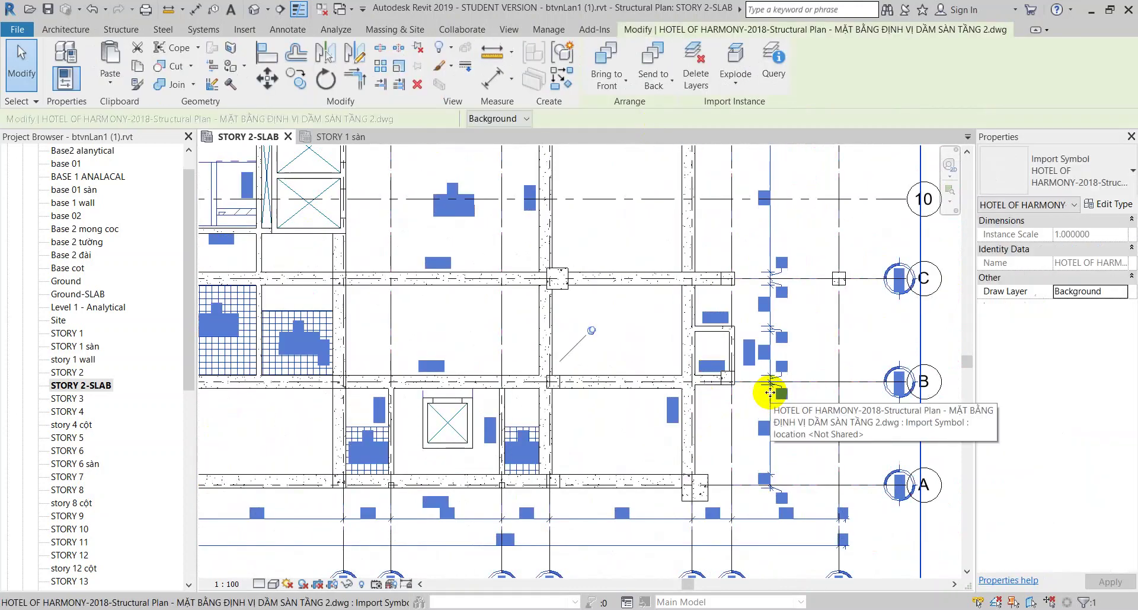
click(763, 316)
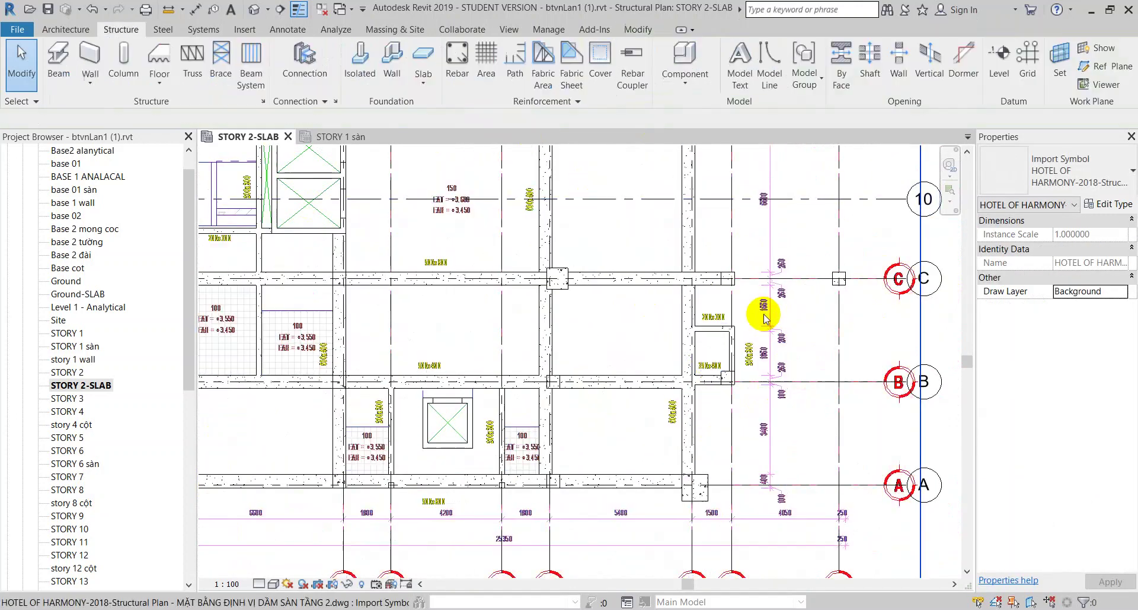
scroll(771, 317, down, 3)
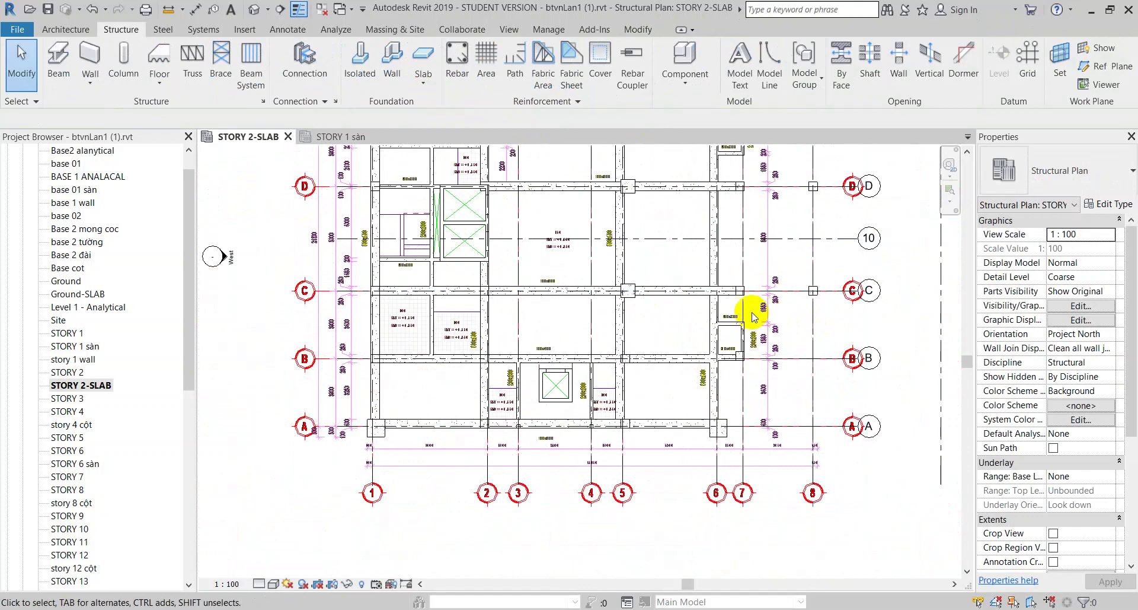
click(769, 310)
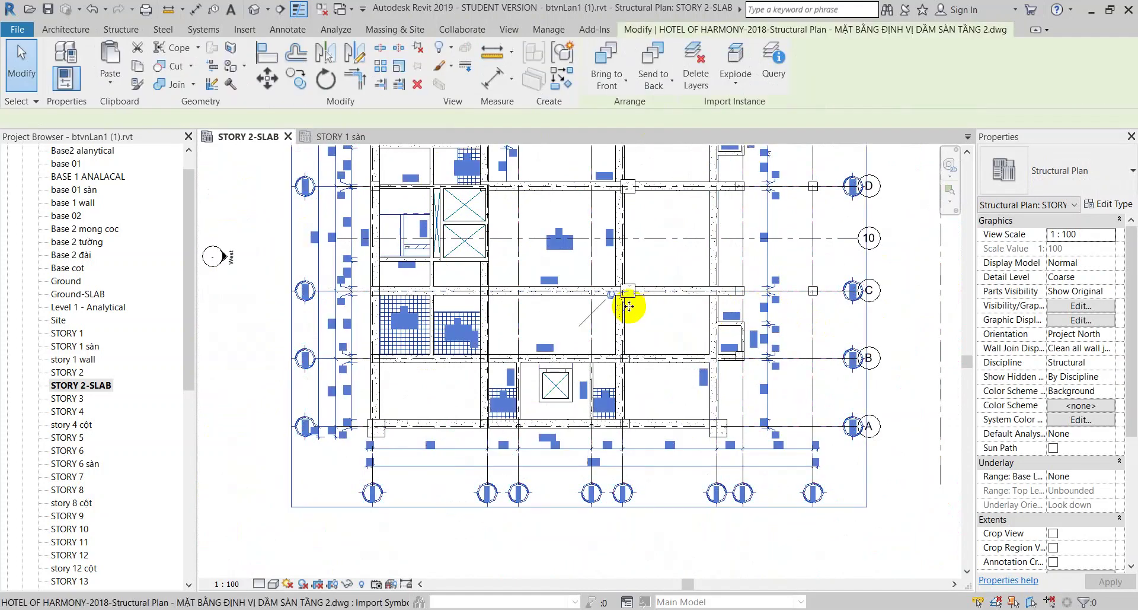
click(493, 118)
click(486, 134)
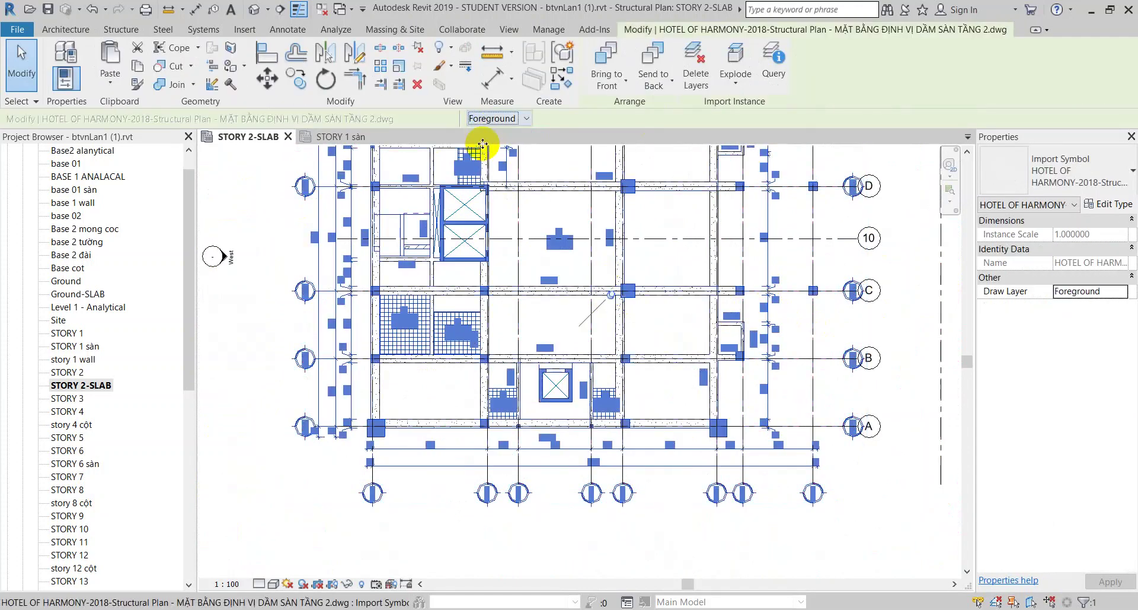
click(510, 350)
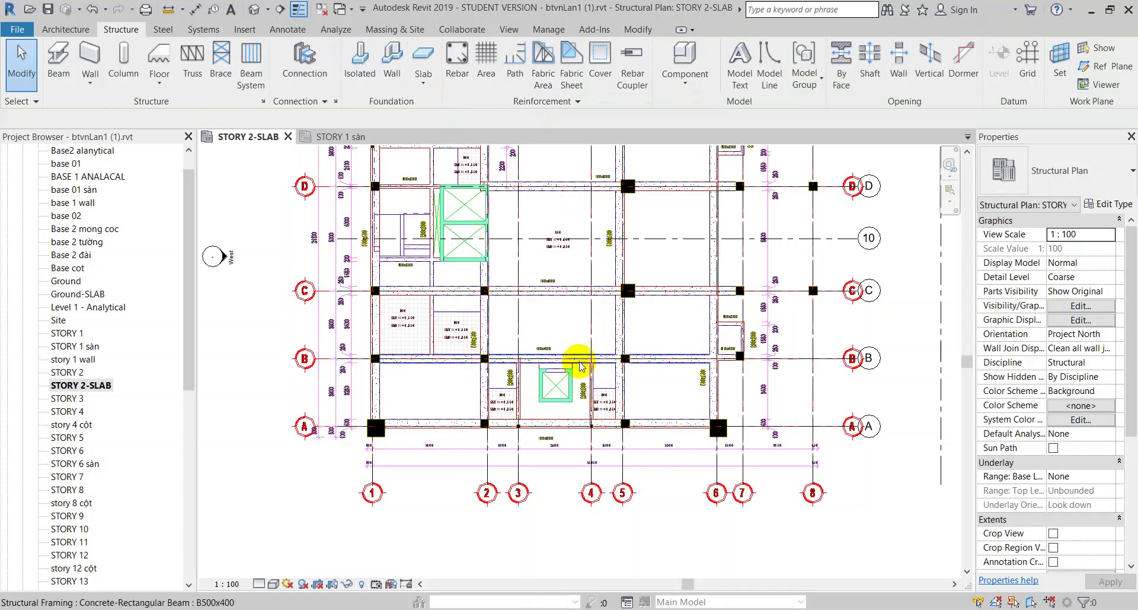
middle_drag(546, 223, 579, 363)
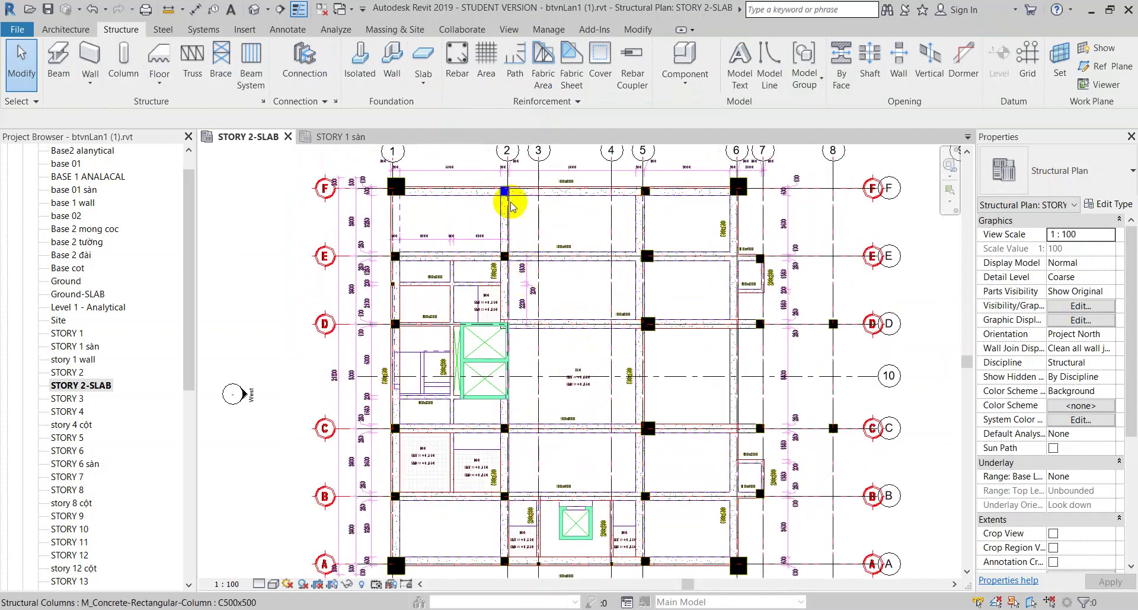
click(782, 225)
click(478, 118)
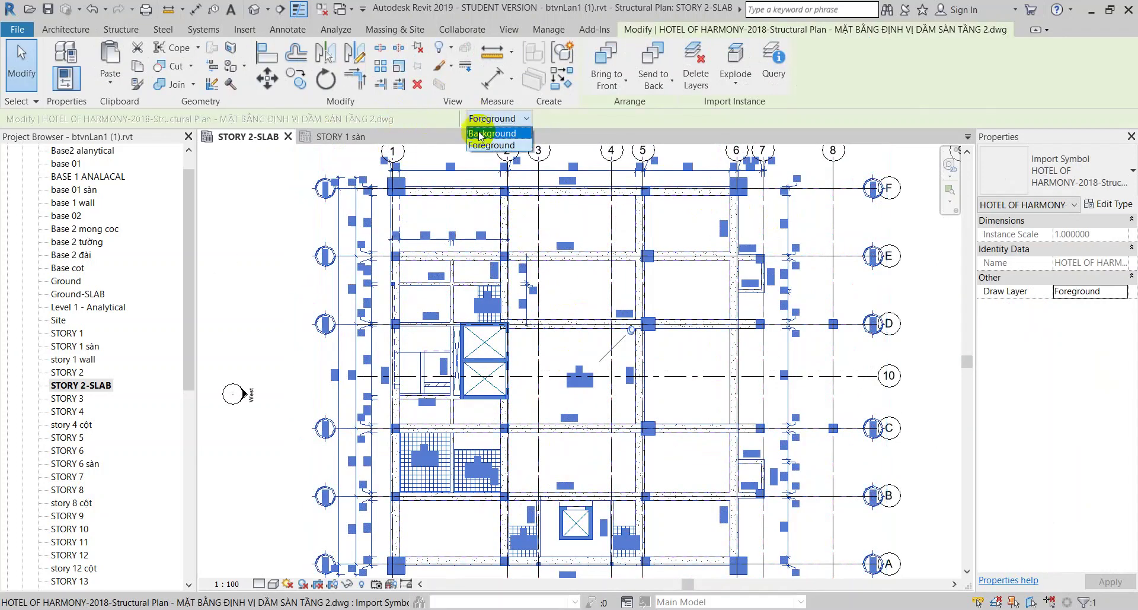
click(421, 240)
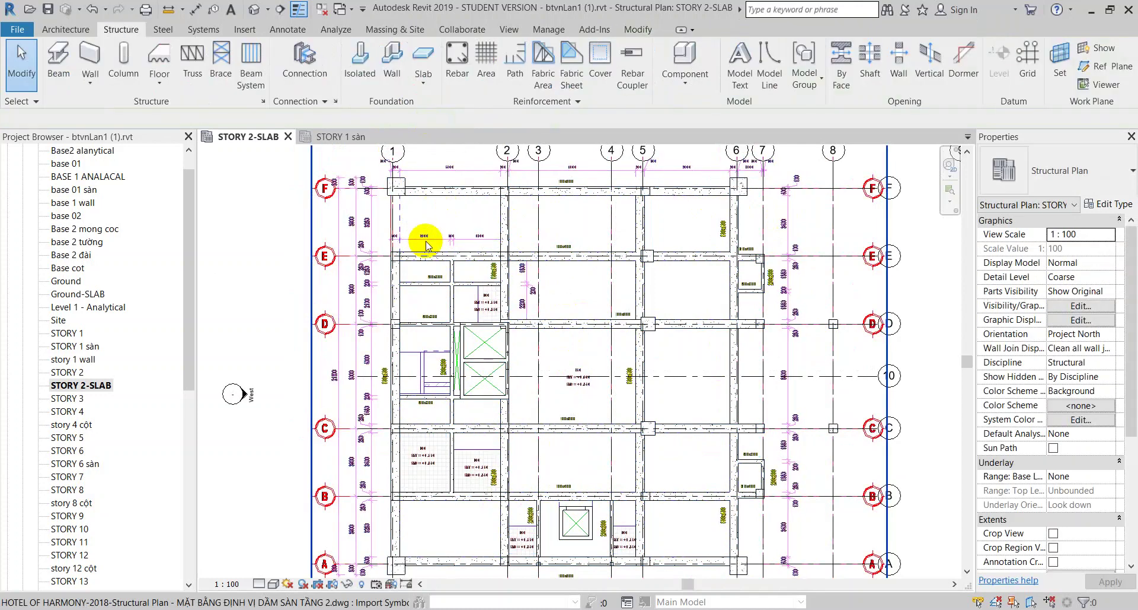
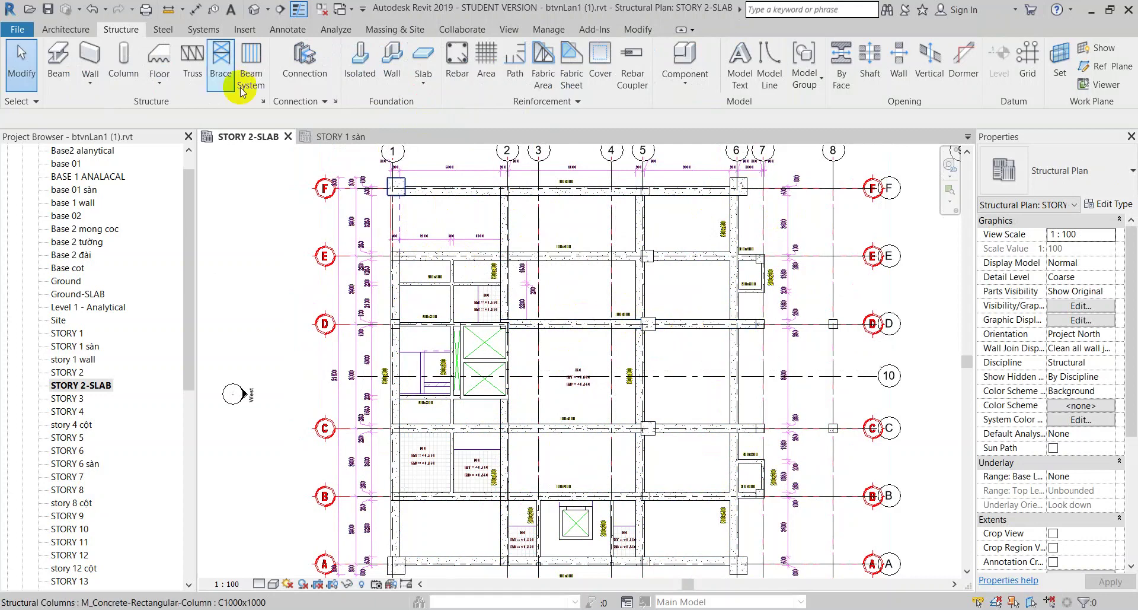
- Show the default 3D view and pan across the full frame of columns, beams and walls
click(254, 8)
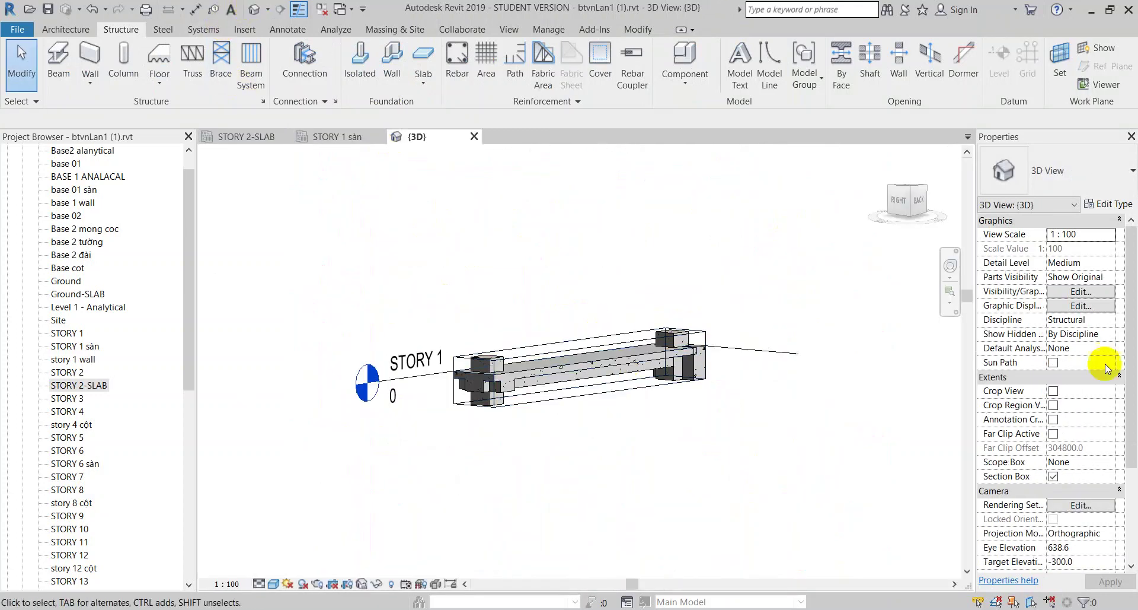
scroll(712, 347, up, 5)
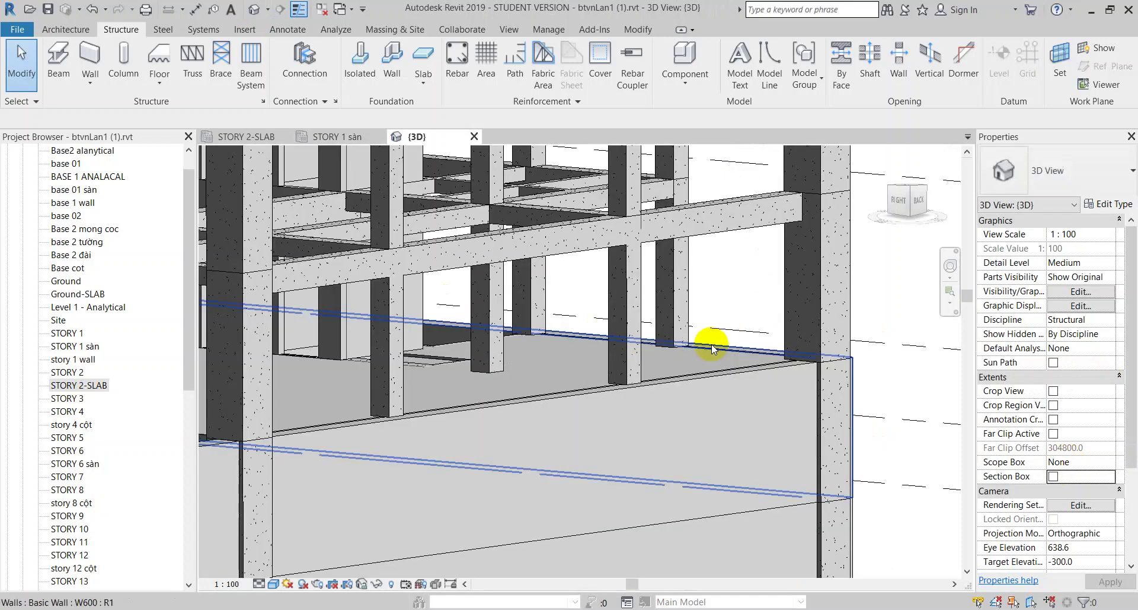
scroll(711, 347, down, 1)
scroll(712, 347, down, 1)
mouse_move(712, 347)
middle_down()
mouse_move(465, 335)
mouse_move(332, 420)
middle_up()
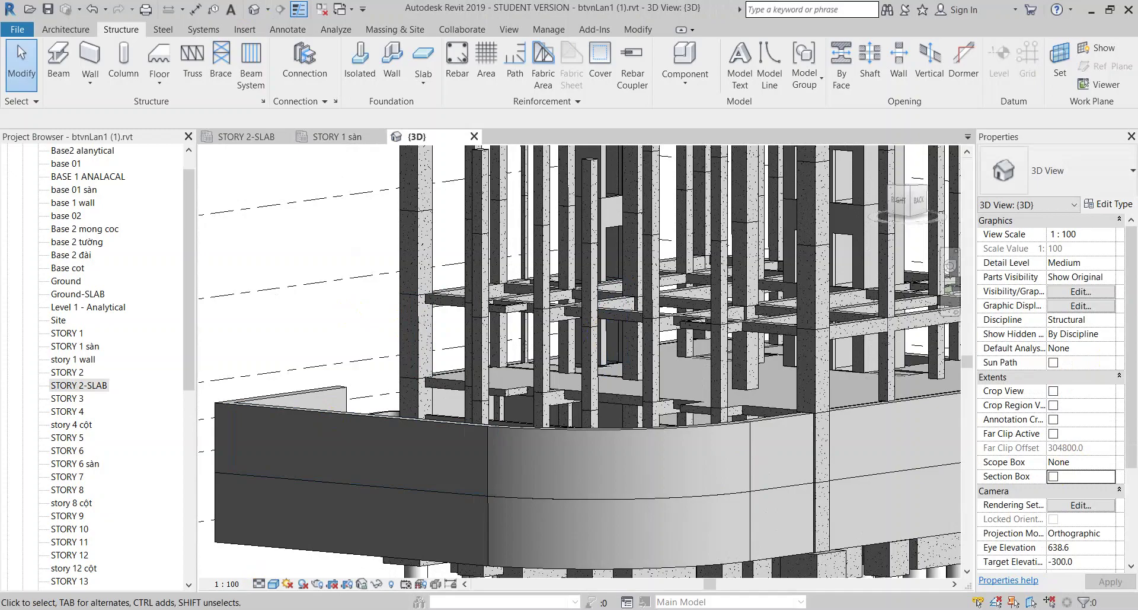
key(alt+Tab)
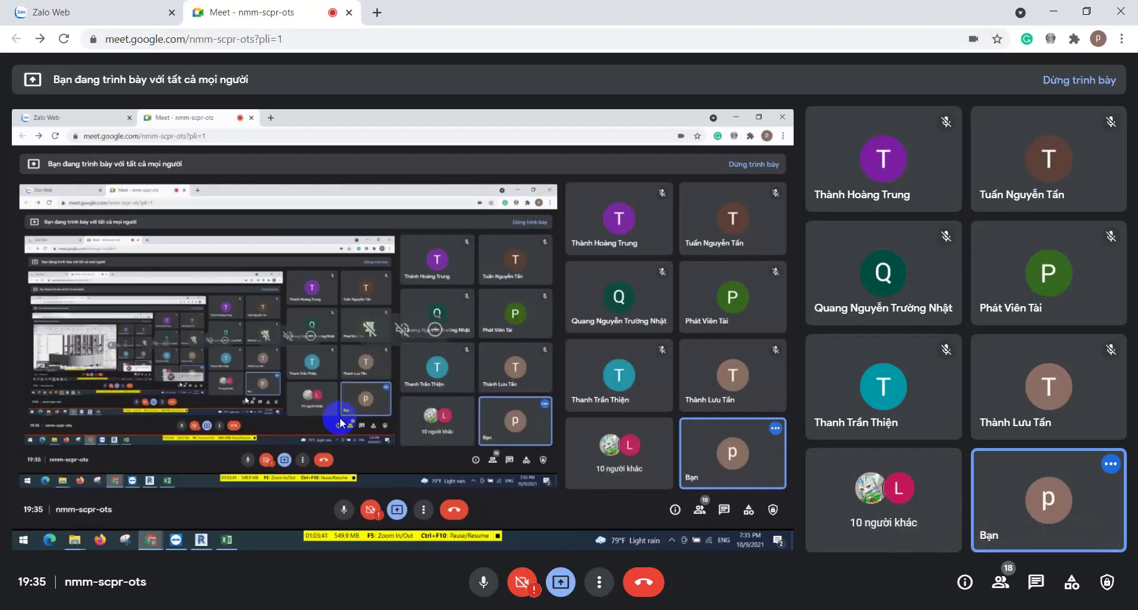
click(1035, 582)
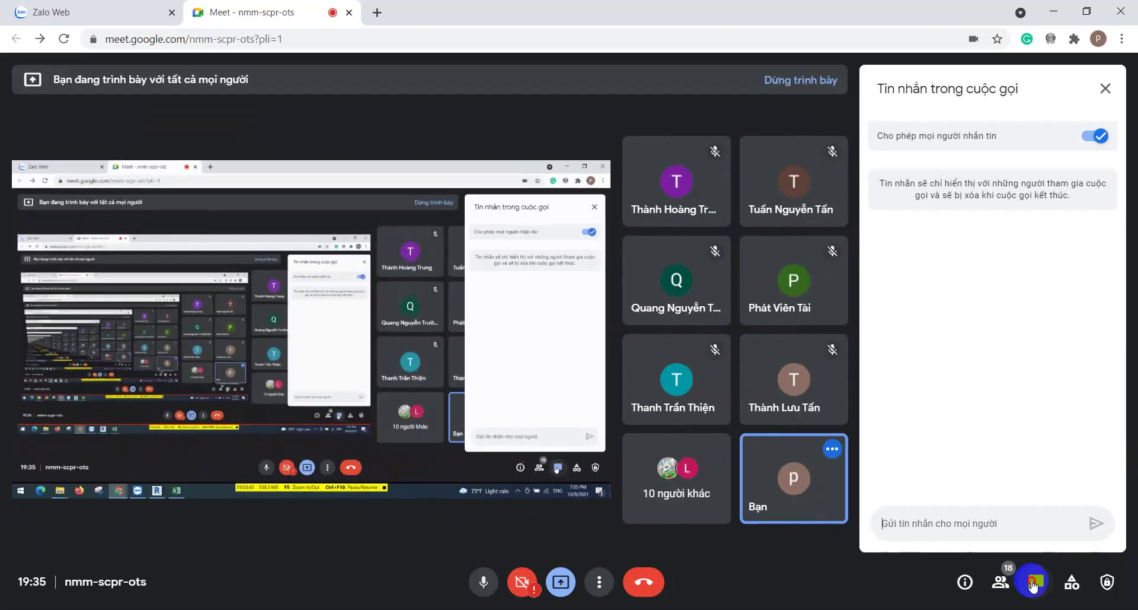
click(1035, 582)
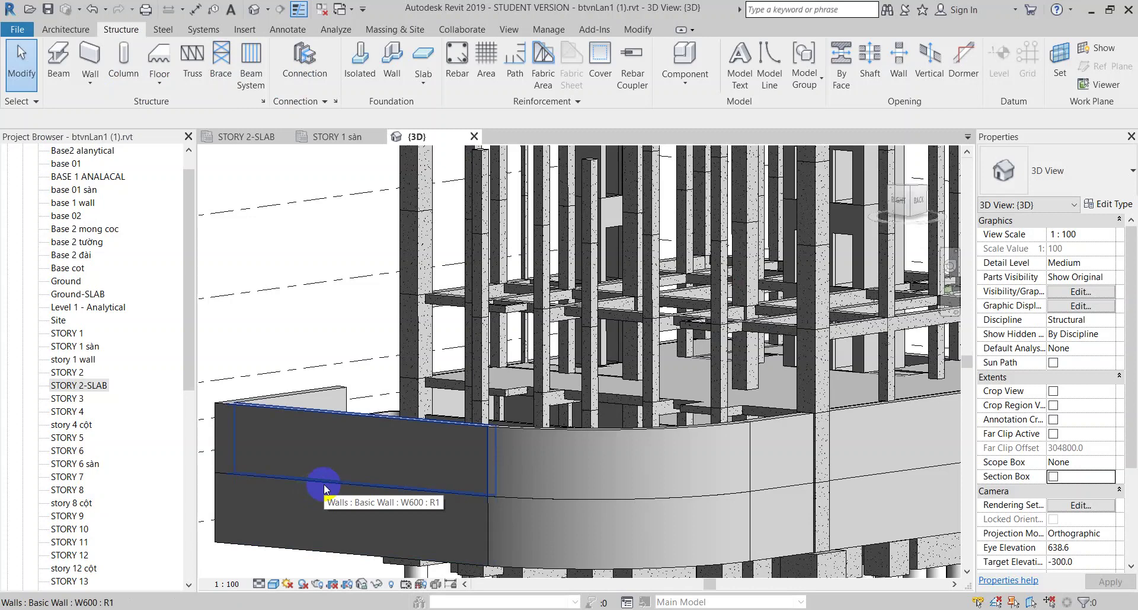
- Open STORY 2-SLAB and pan around the imported CAD beam layout across grids A–F and 1–7
double_click(96, 386)
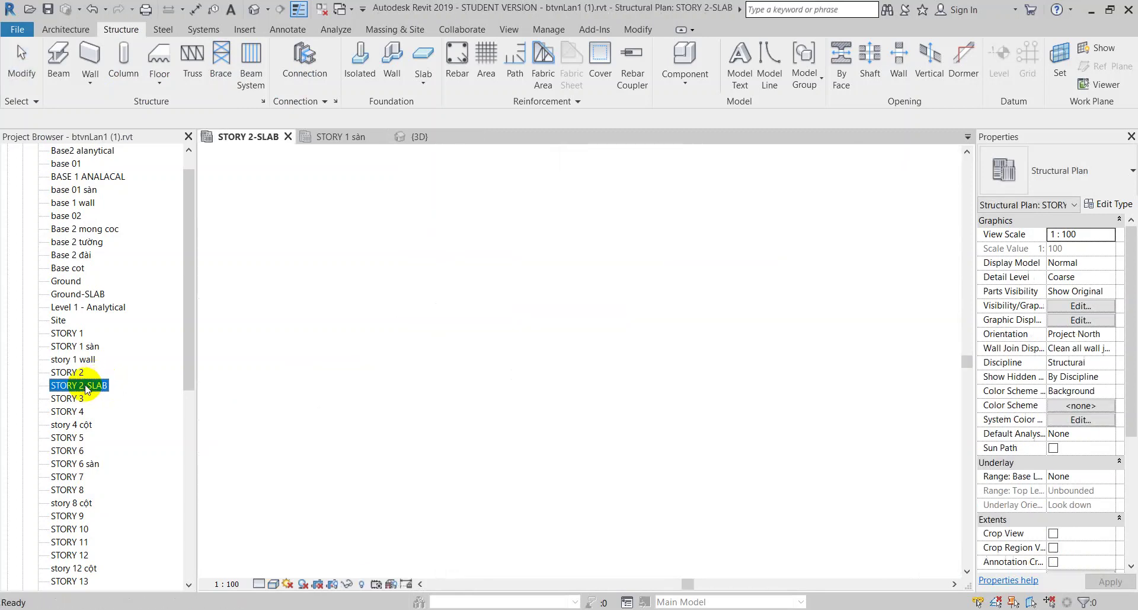
scroll(532, 503, up, 3)
mouse_move(532, 503)
middle_down()
mouse_move(540, 407)
mouse_move(544, 457)
middle_up()
click(553, 444)
key(Escape)
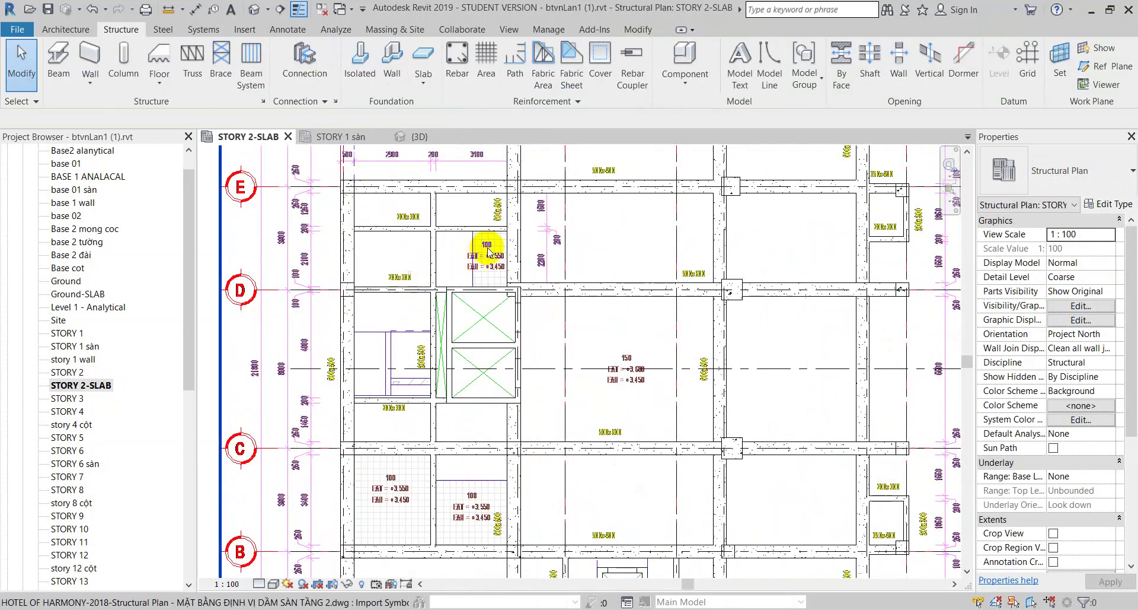
middle_drag(405, 503, 384, 423)
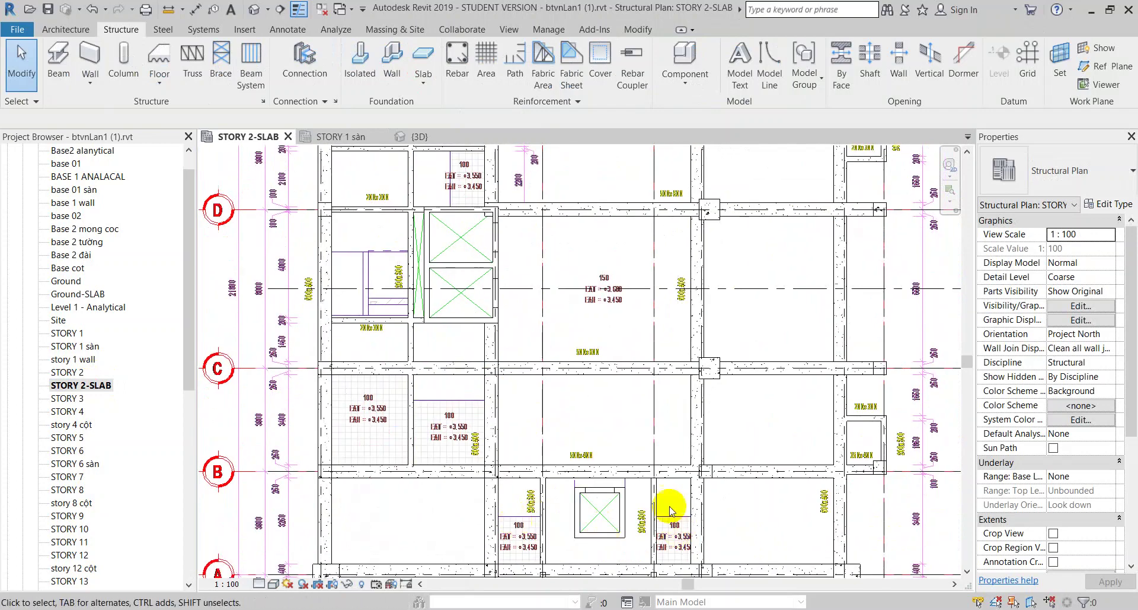
middle_drag(650, 429, 628, 488)
mouse_move(650, 277)
middle_down()
mouse_move(655, 401)
mouse_move(655, 325)
middle_up()
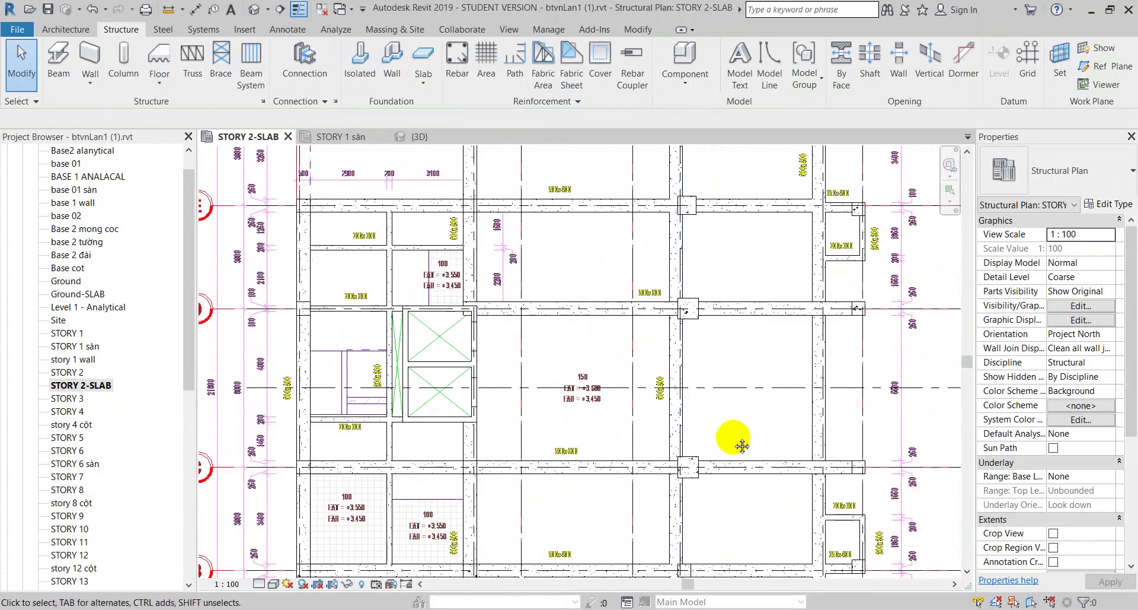
middle_drag(734, 444, 691, 340)
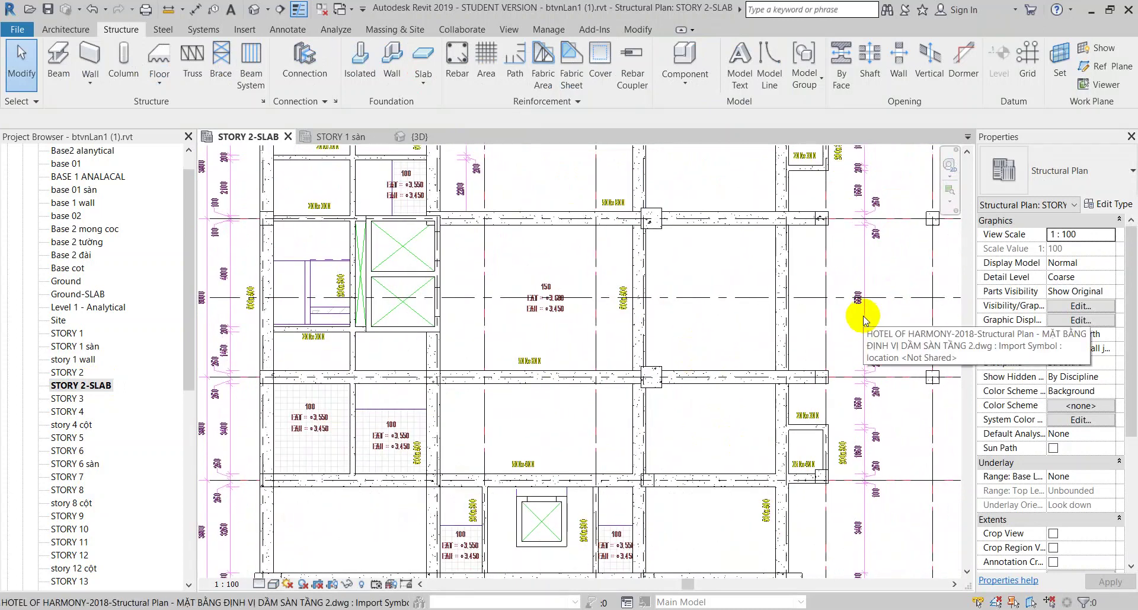
- In the 3D view, select the STORY 1 floor slabs S150 and S100
click(418, 136)
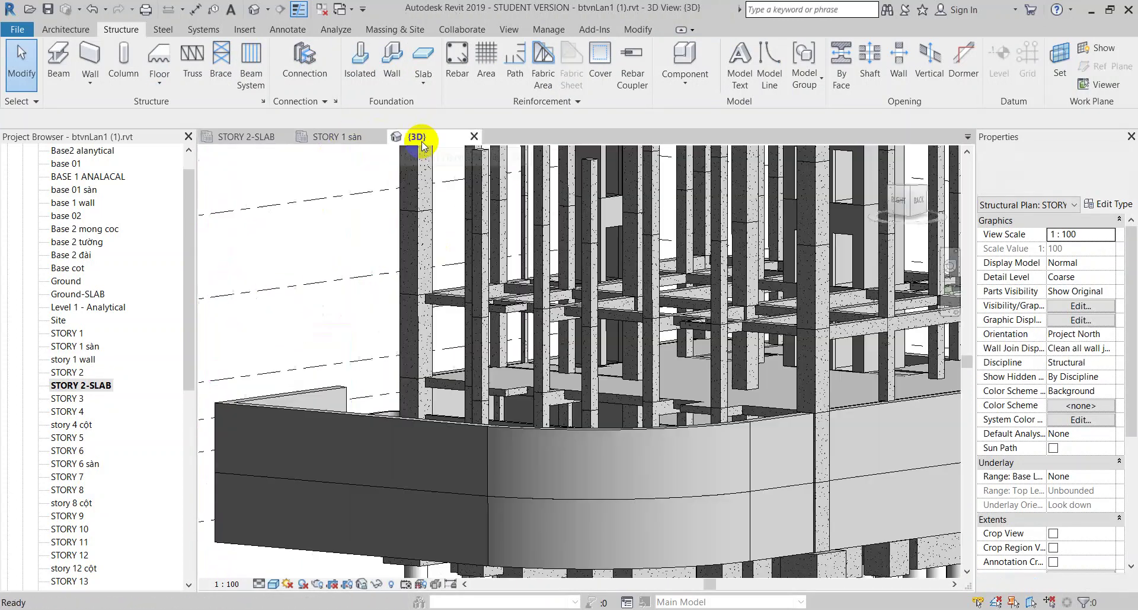
scroll(681, 375, up, 3)
scroll(681, 375, up, 1)
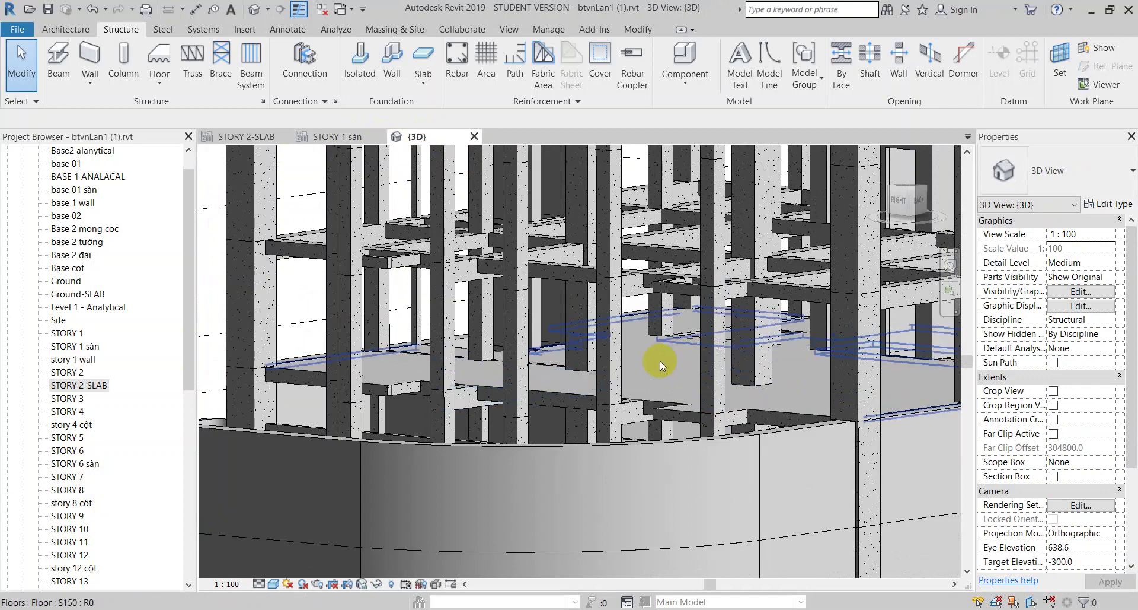
click(660, 363)
scroll(437, 345, up, 2)
scroll(394, 348, up, 1)
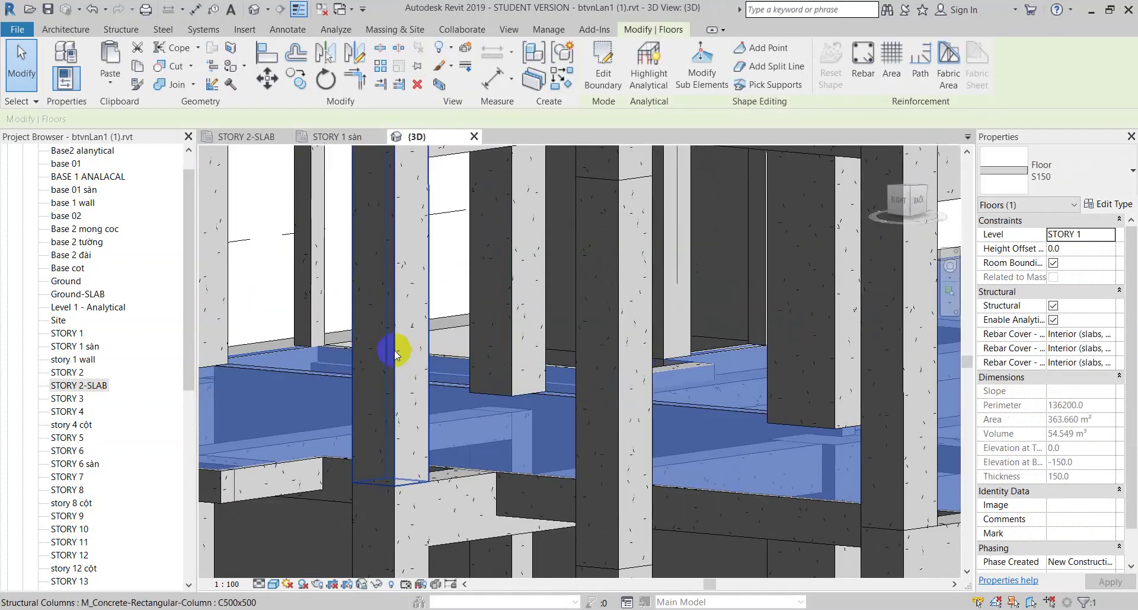
mouse_move(448, 333)
shift+middle_down()
mouse_move(509, 426)
mouse_move(477, 460)
shift+middle_up()
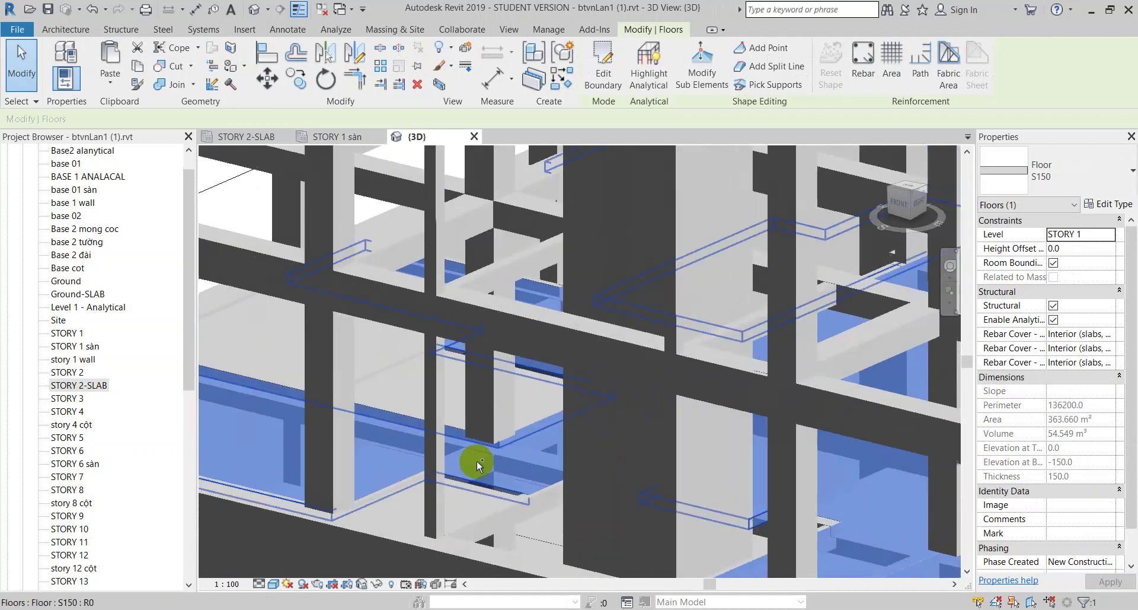
ctrl+click(404, 510)
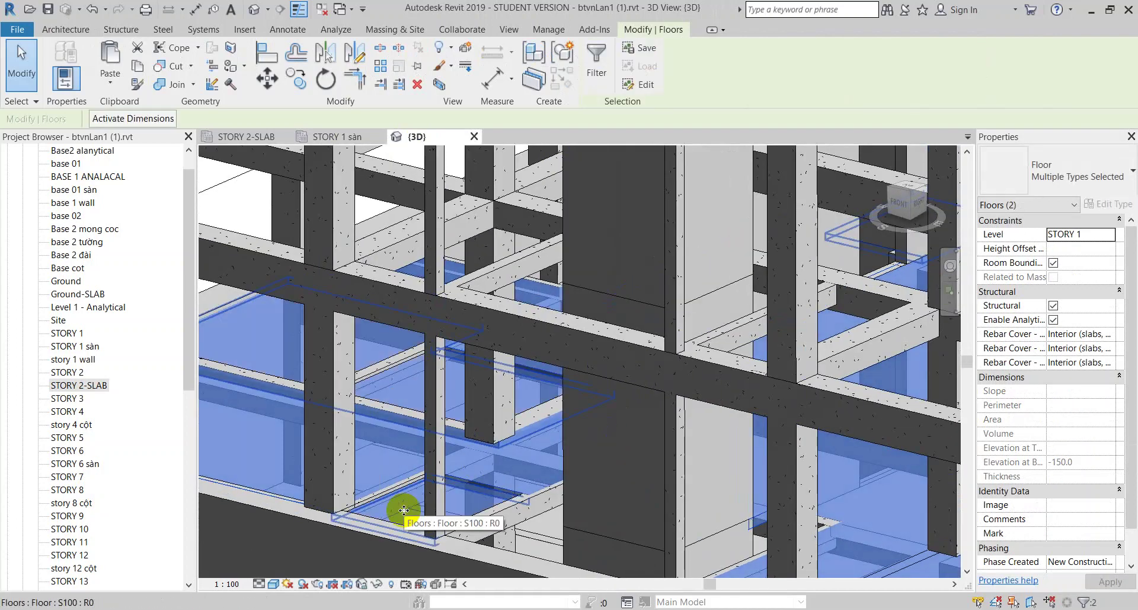
- Paste the floors aligned to the selected STORY levels, including STORY 2
click(109, 80)
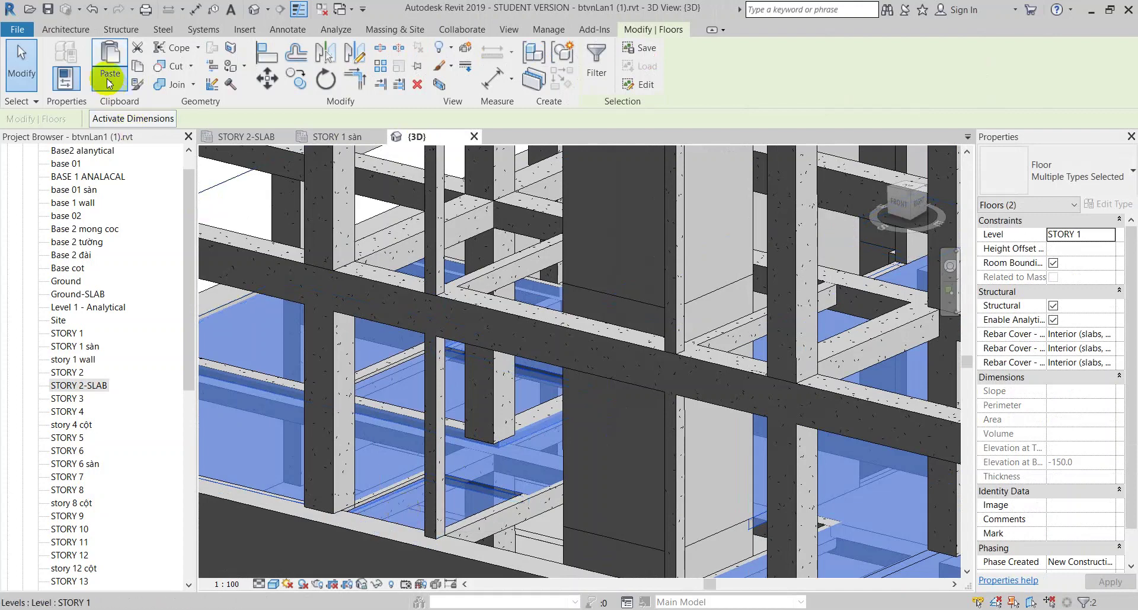
click(131, 139)
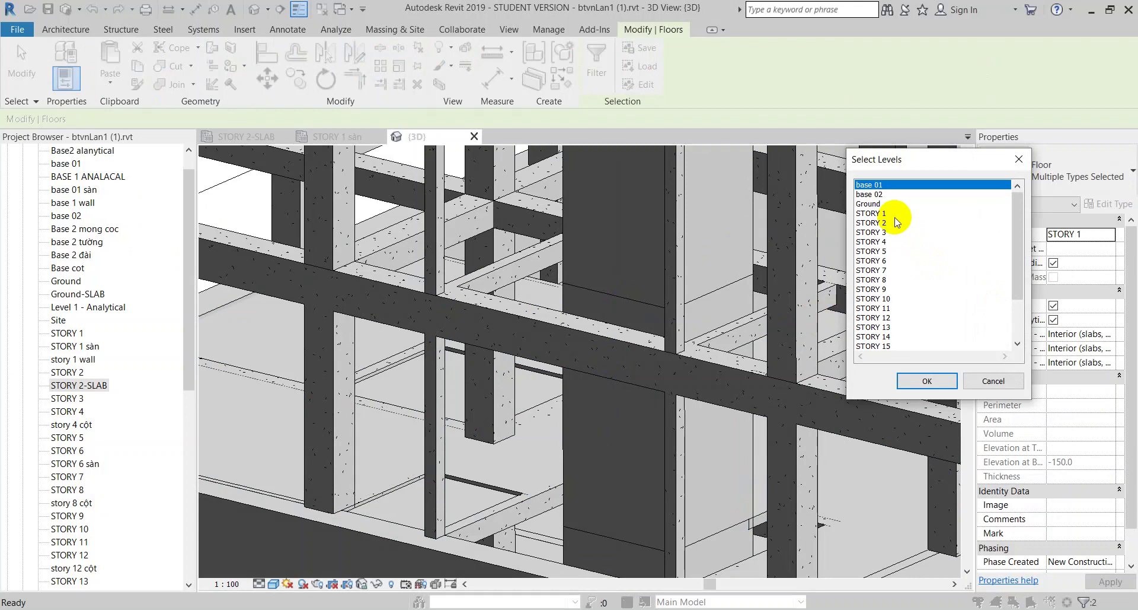
drag(877, 213, 878, 239)
click(927, 381)
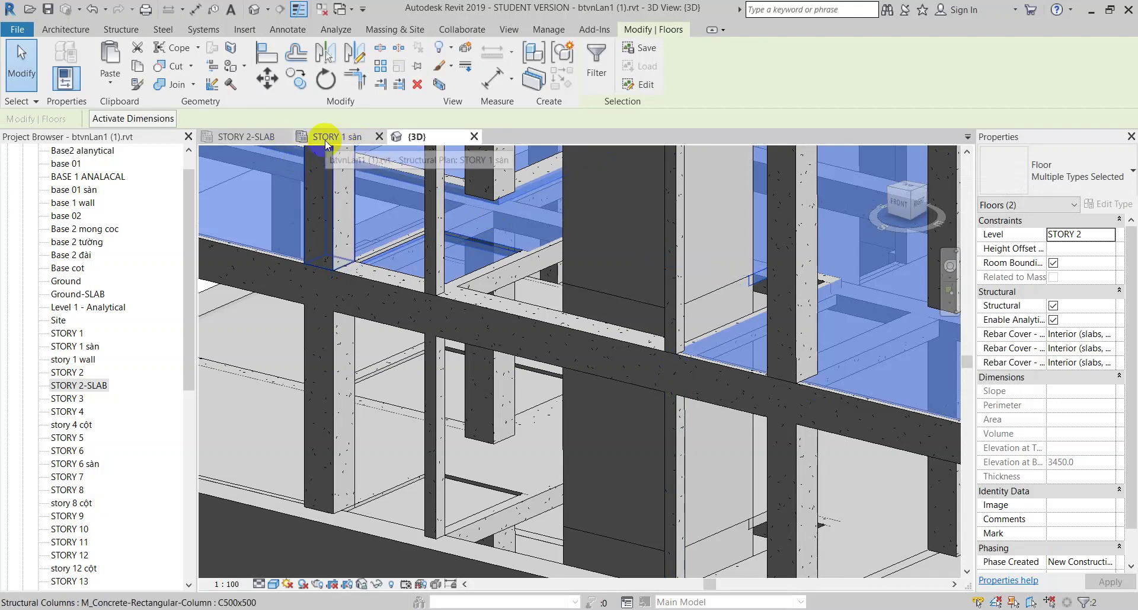
- Start editing the STORY 2 floor slab's boundary in STORY 2-SLAB and pan to the lower bays
click(245, 137)
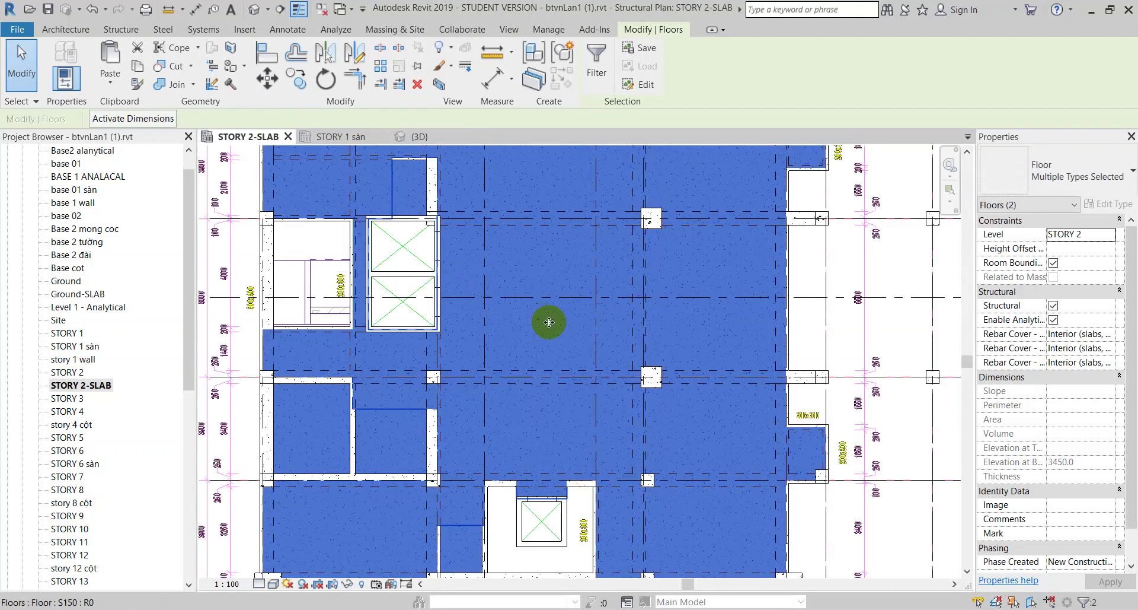
click(549, 327)
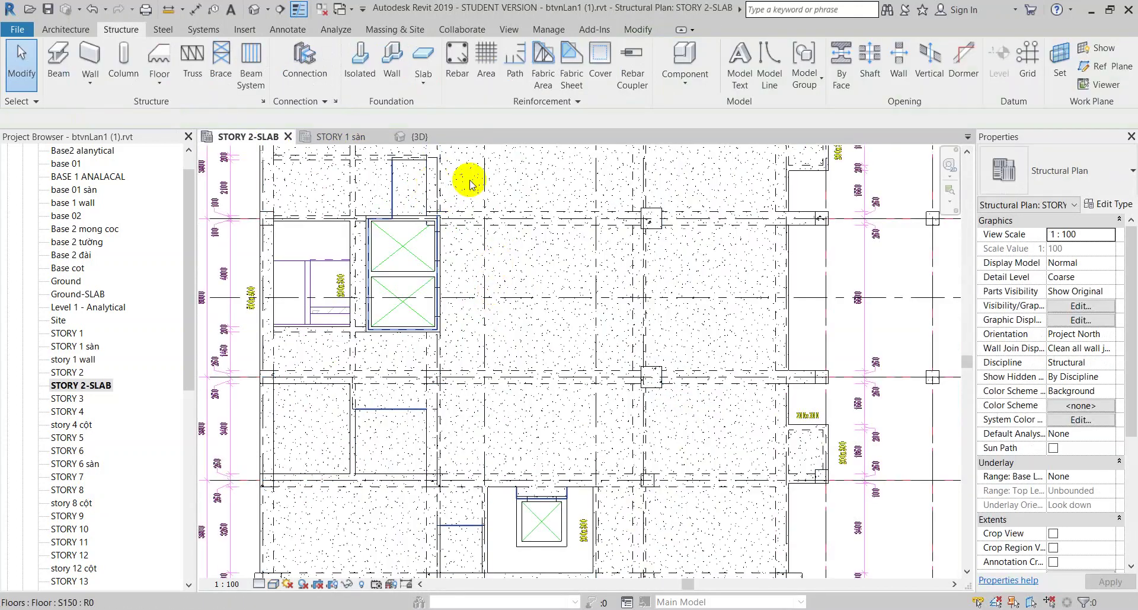
click(542, 184)
double_click(542, 185)
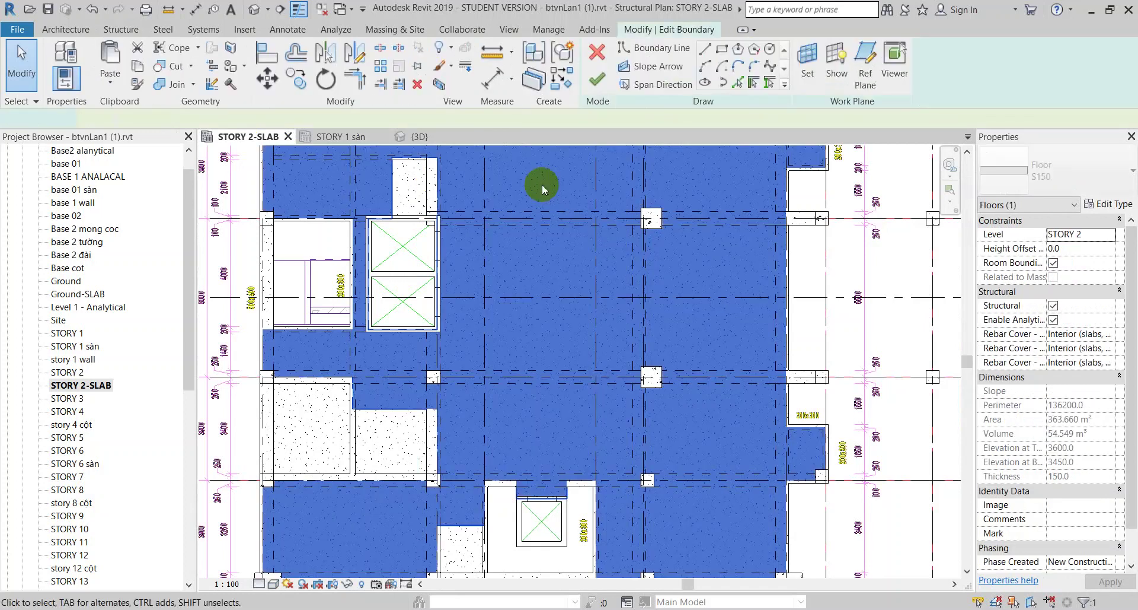
middle_drag(541, 203, 539, 335)
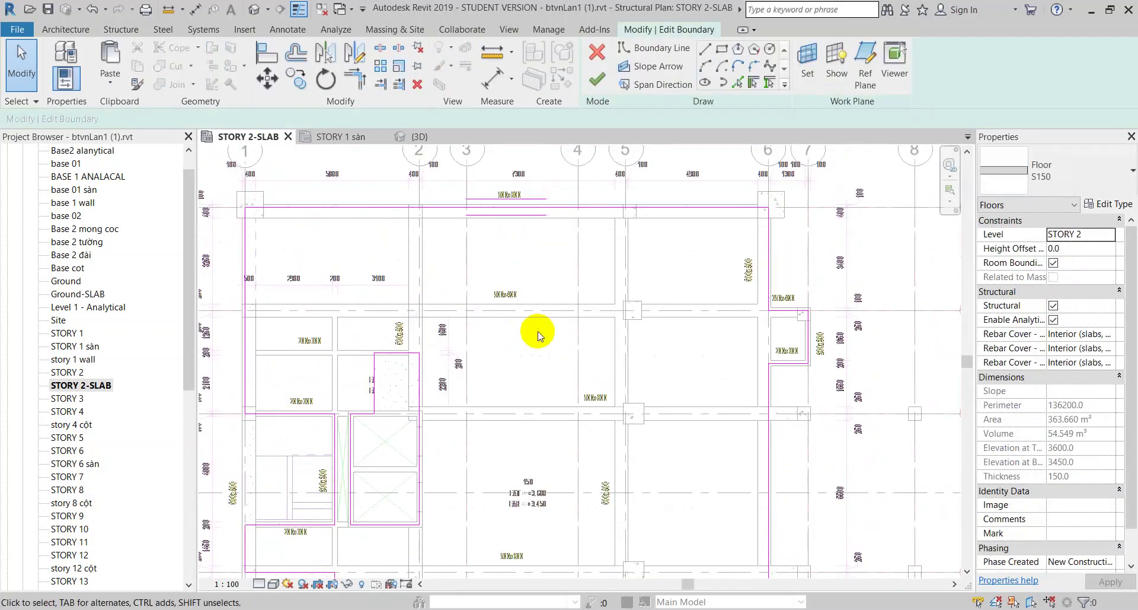
middle_drag(593, 389, 589, 247)
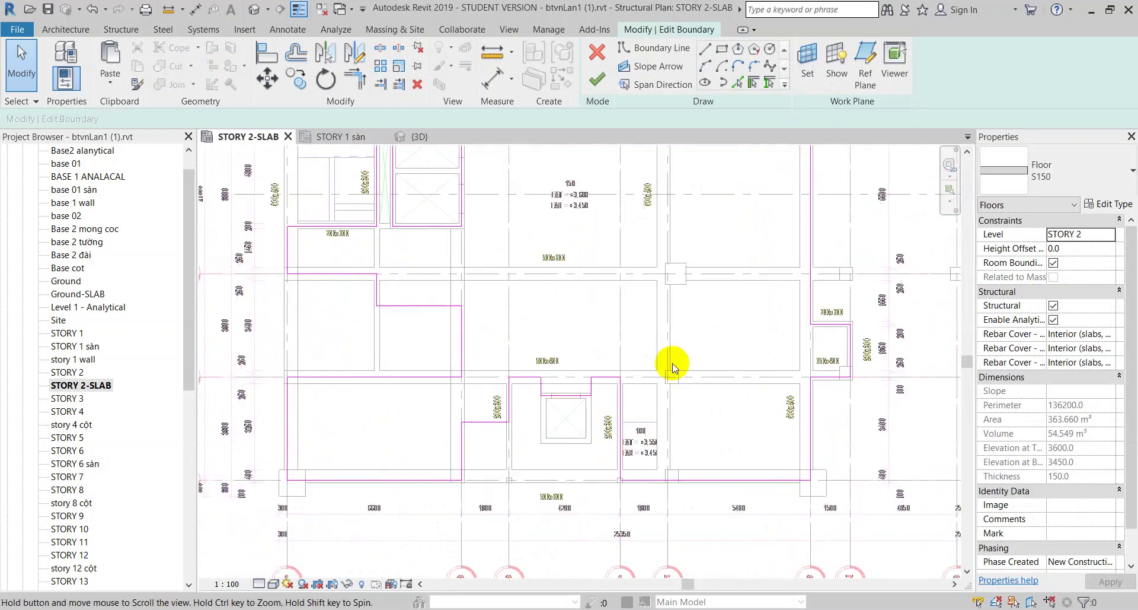
scroll(540, 445, up, 2)
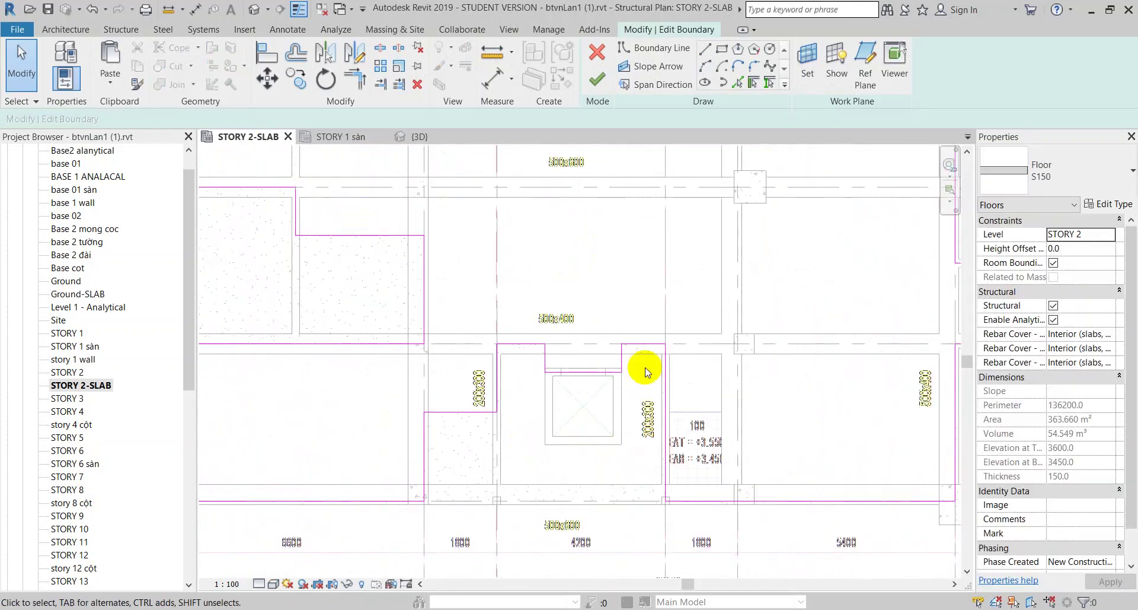
- Set the STORY 1 sàn CAD plan's draw layer to Background, then edit the STORY 2 floor boundary
double_click(92, 345)
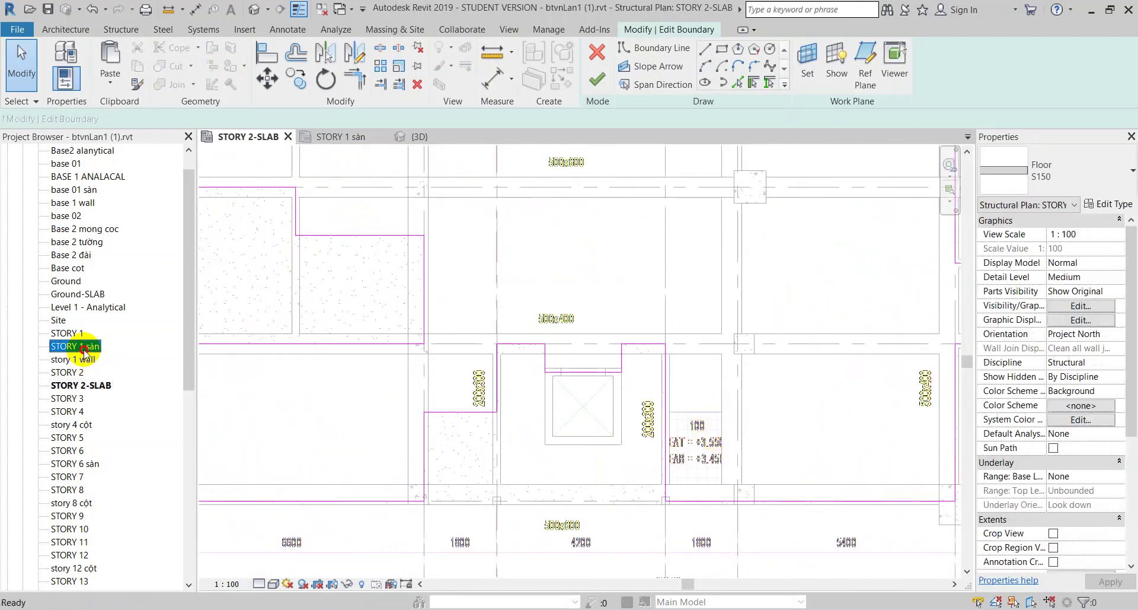
click(597, 79)
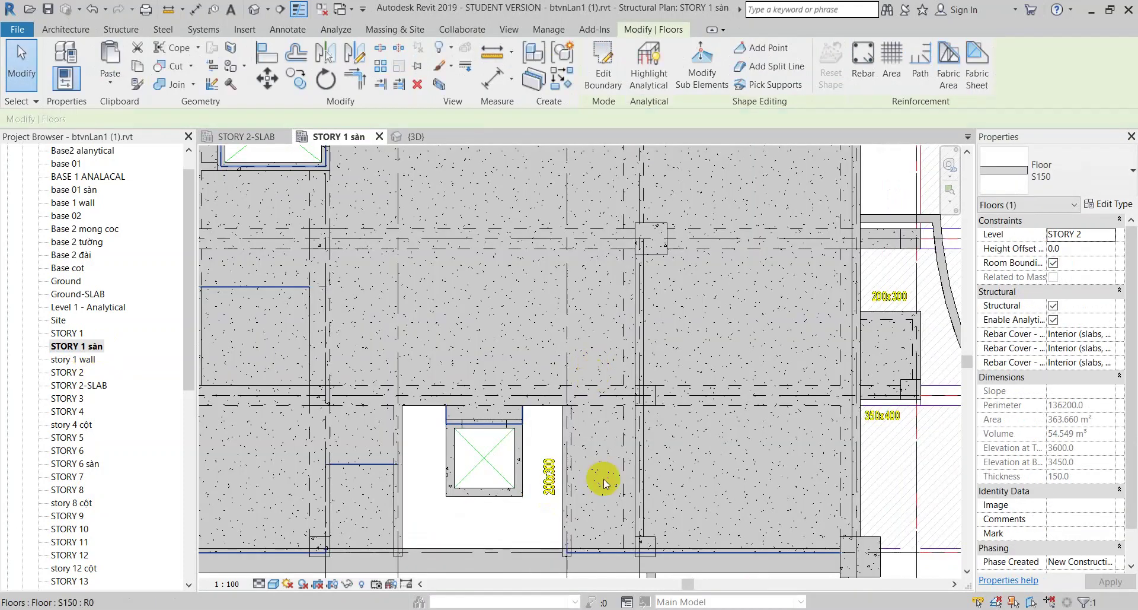
click(603, 481)
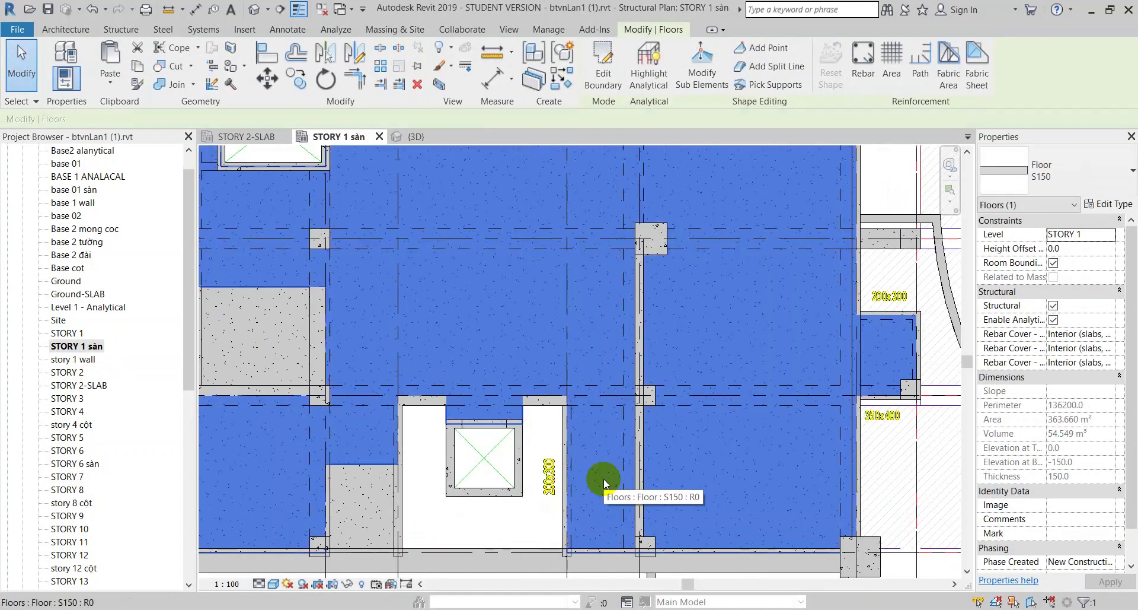
scroll(792, 520, down, 1)
click(870, 428)
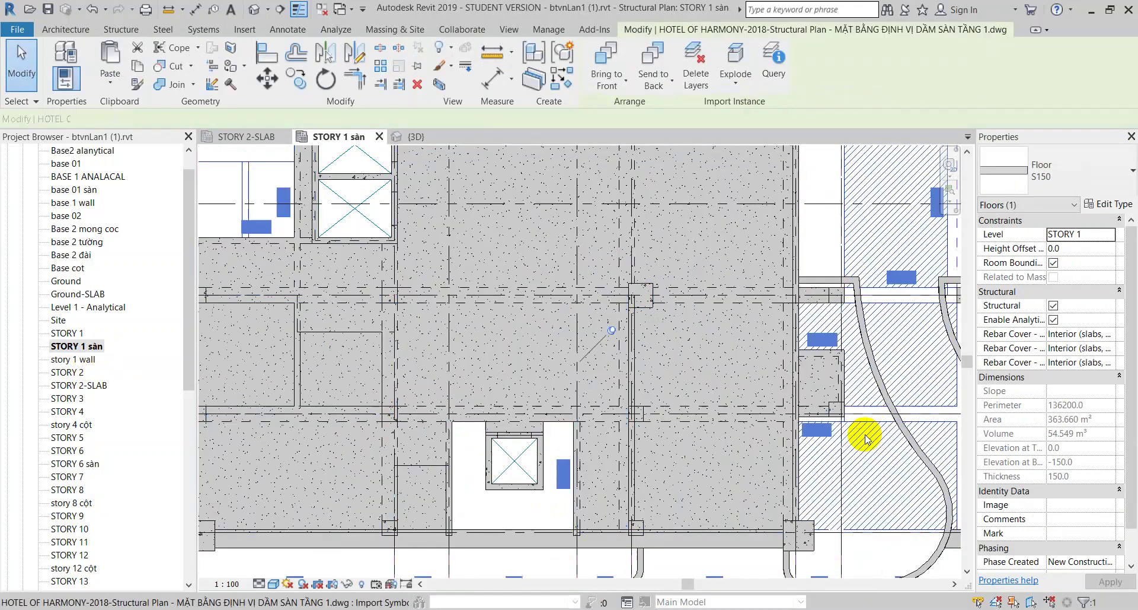
click(486, 145)
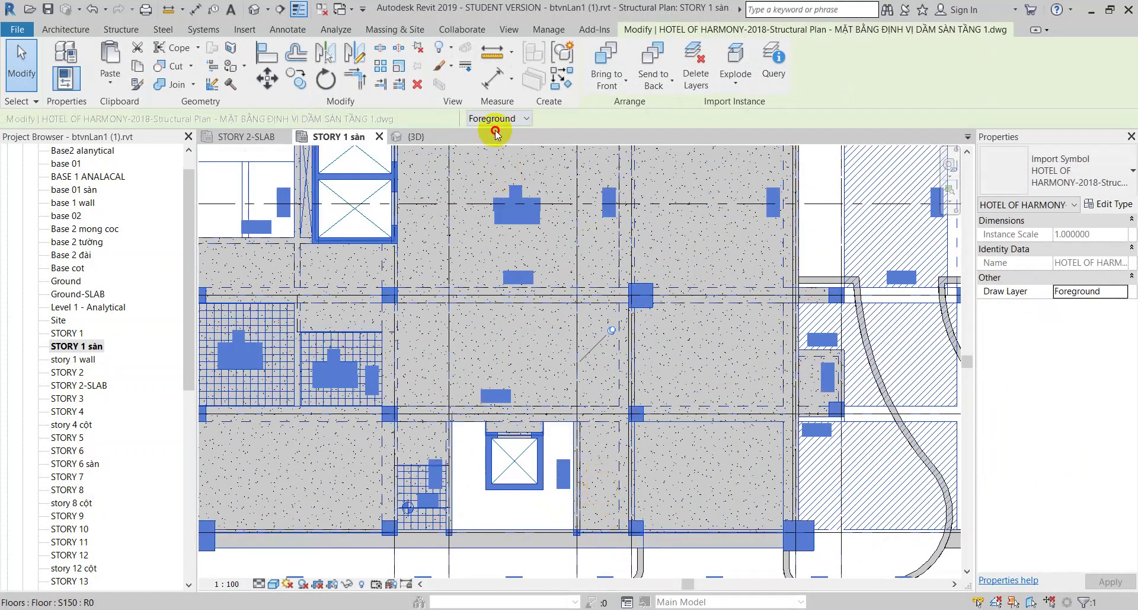
click(486, 134)
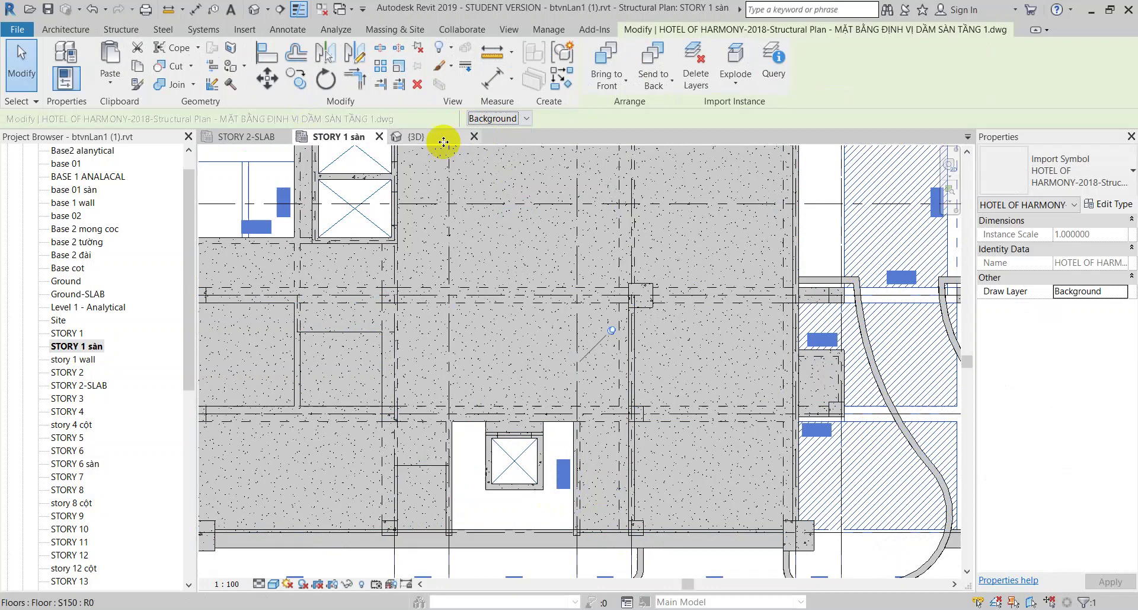
click(260, 136)
double_click(564, 435)
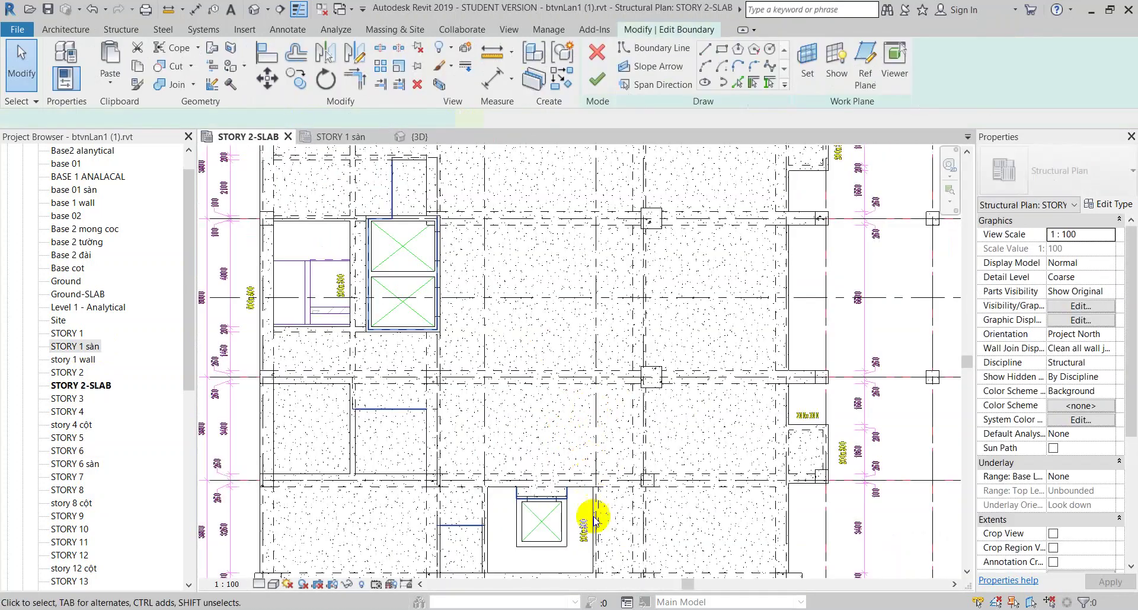
- Cancel the boundary edit and bring the CAD plan to Foreground to inspect the beam layout
scroll(585, 521, up, 3)
scroll(568, 380, up, 2)
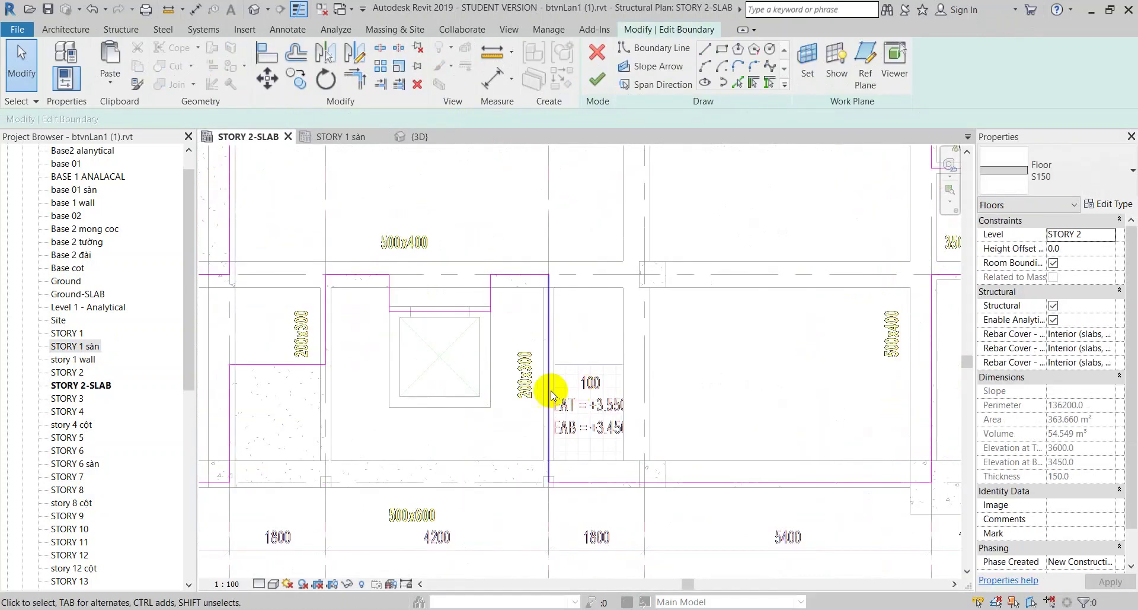
shift+scroll(551, 395, left, 5)
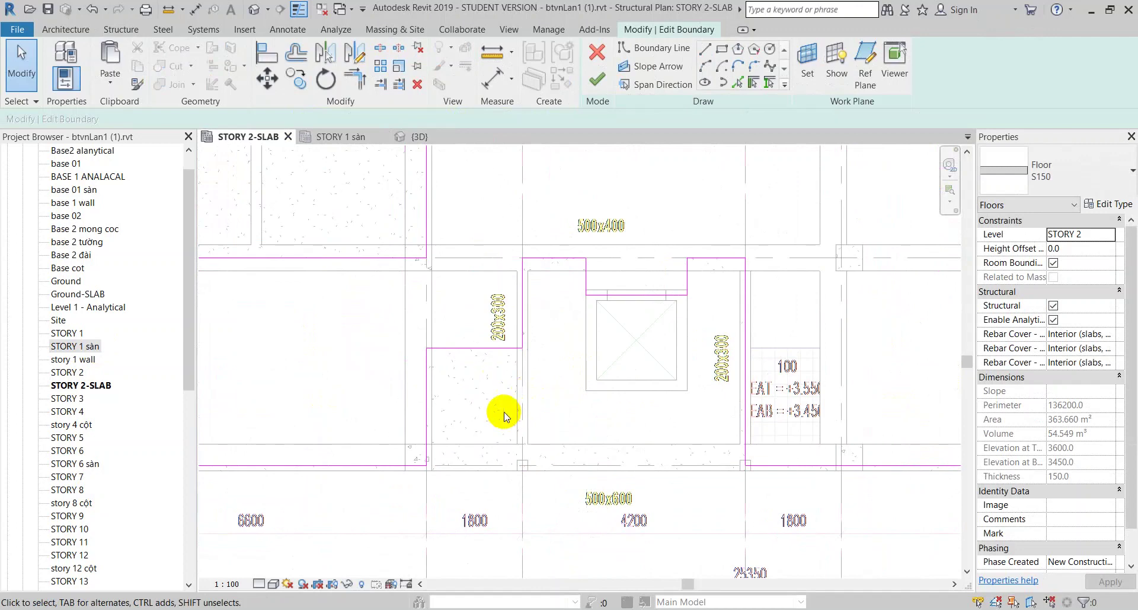
click(597, 52)
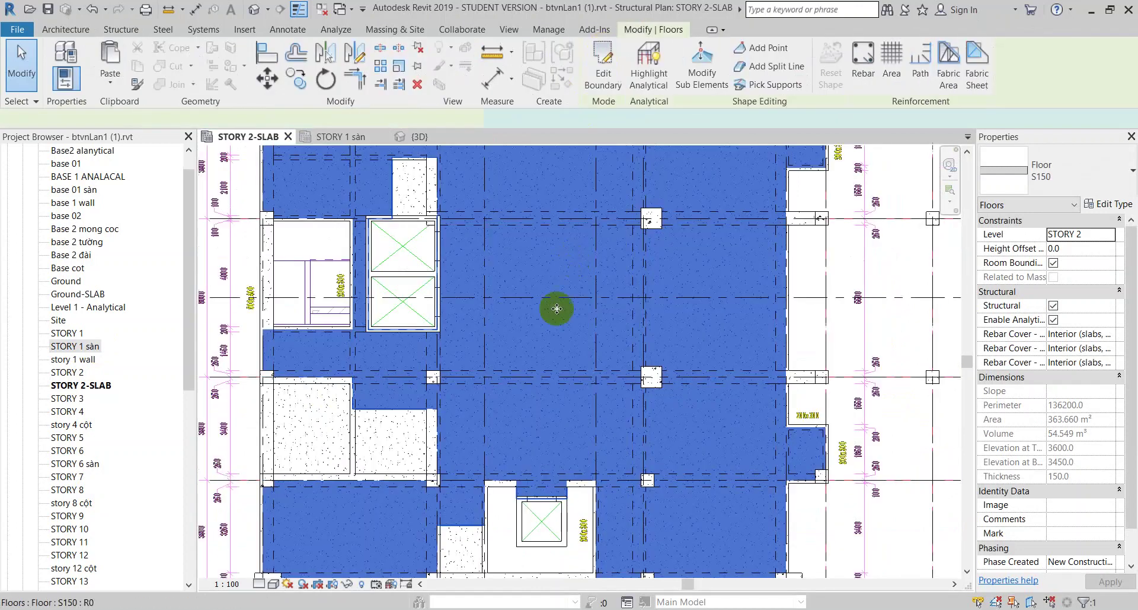
key(Escape)
click(859, 404)
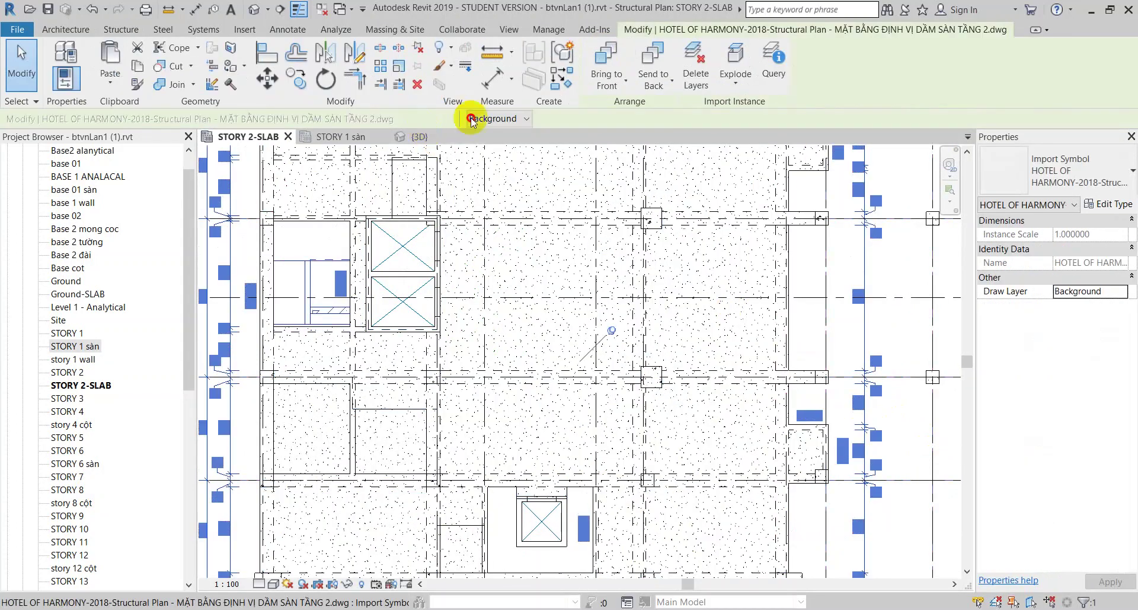
click(480, 145)
scroll(457, 424, down, 3)
key(Escape)
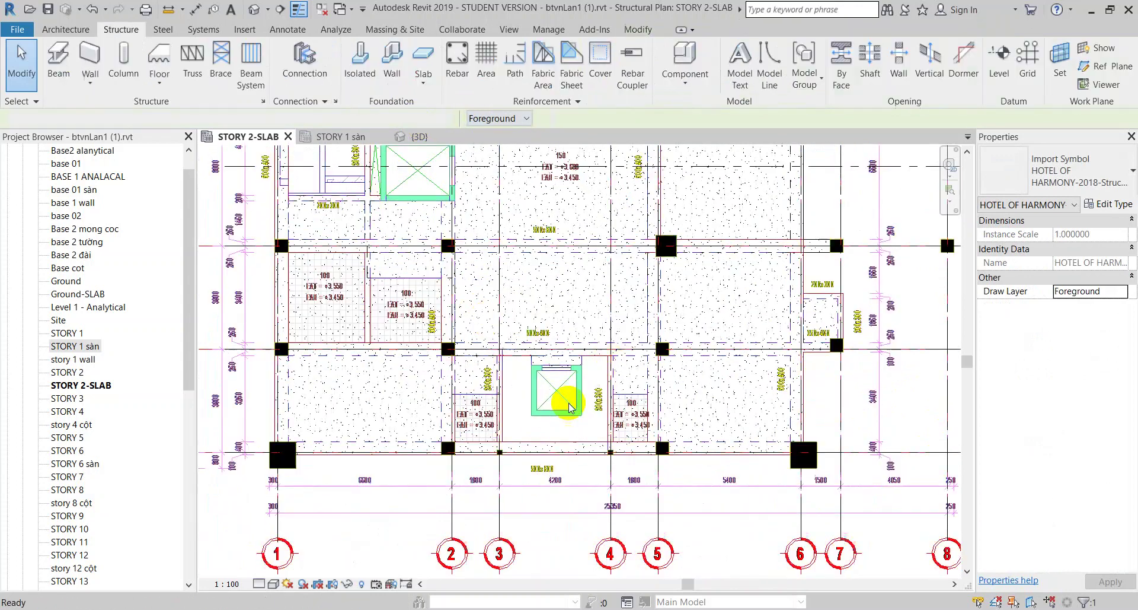
click(546, 154)
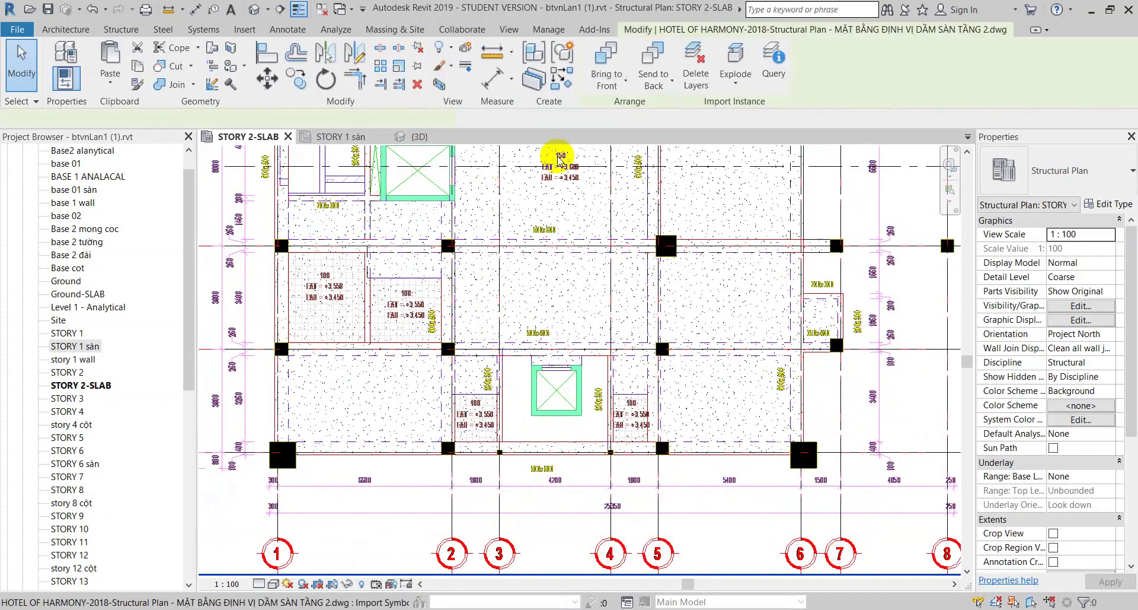
click(480, 118)
- Return the CAD plan to Background and reopen the STORY 2 floor boundary sketch
click(479, 145)
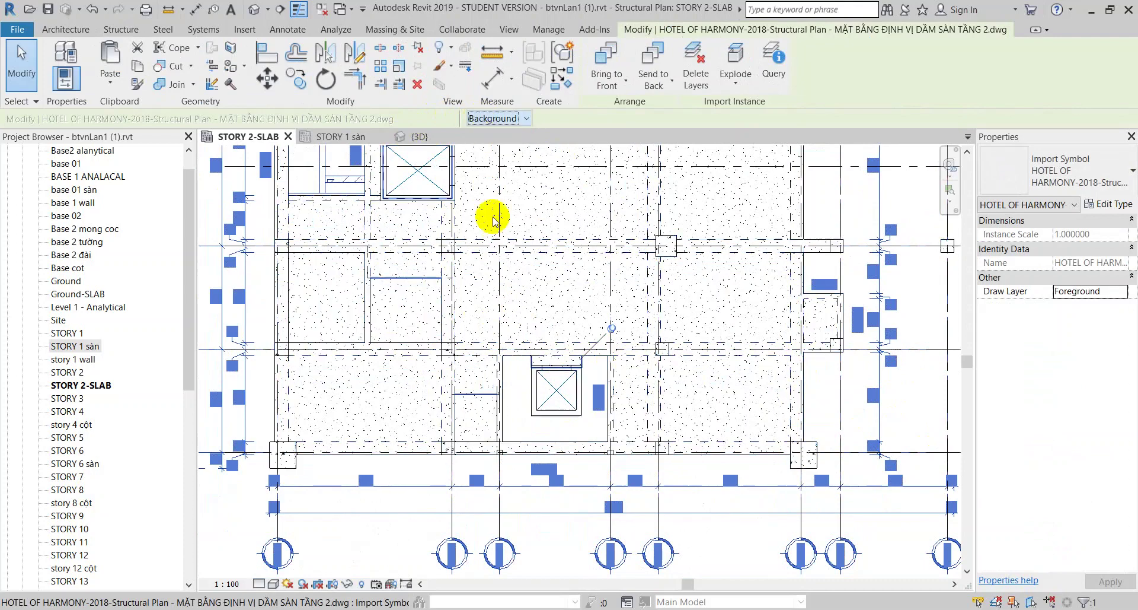
key(Escape)
click(485, 286)
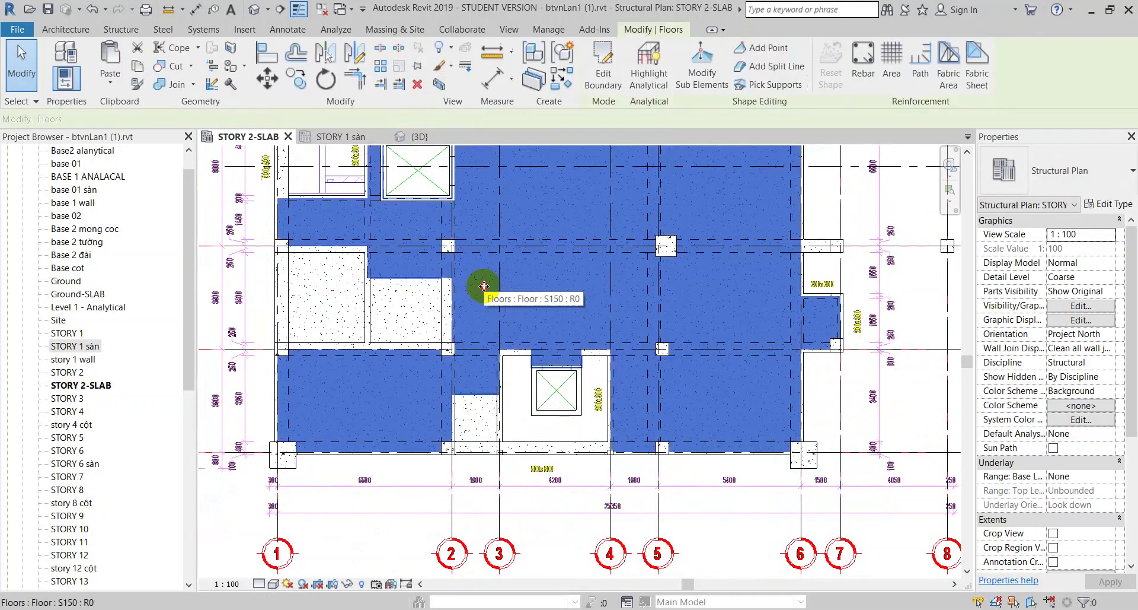
double_click(511, 401)
- Draw horizontal and vertical boundary edges around the 100 mm area beside the lift shaft
scroll(628, 445, up, 3)
click(711, 58)
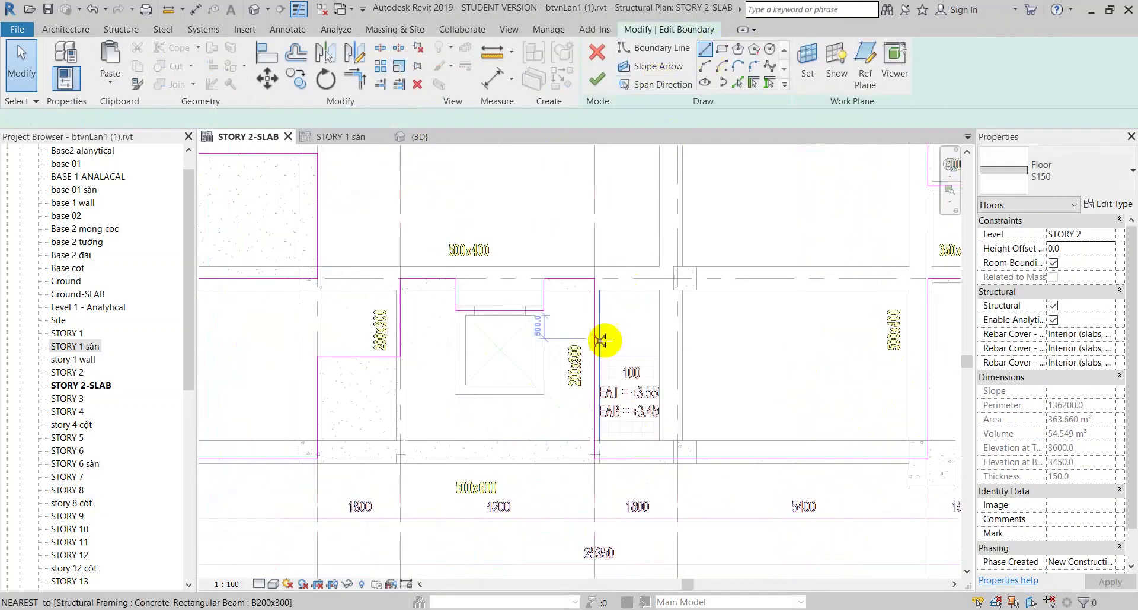
scroll(598, 341, up, 2)
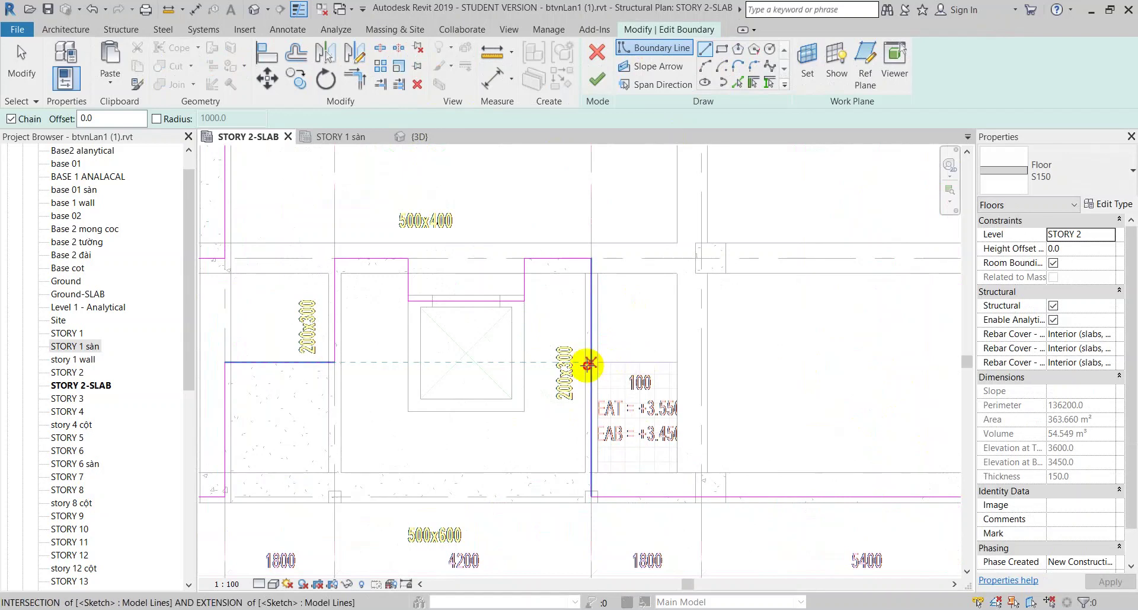
click(591, 362)
click(701, 362)
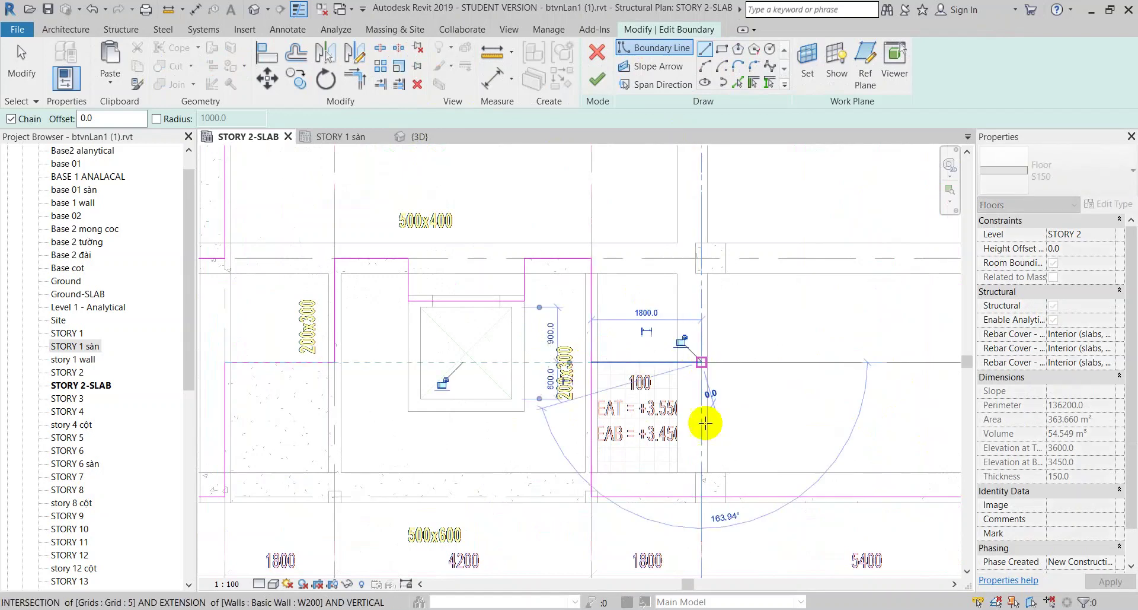
click(701, 496)
key(Escape)
key(Escape)
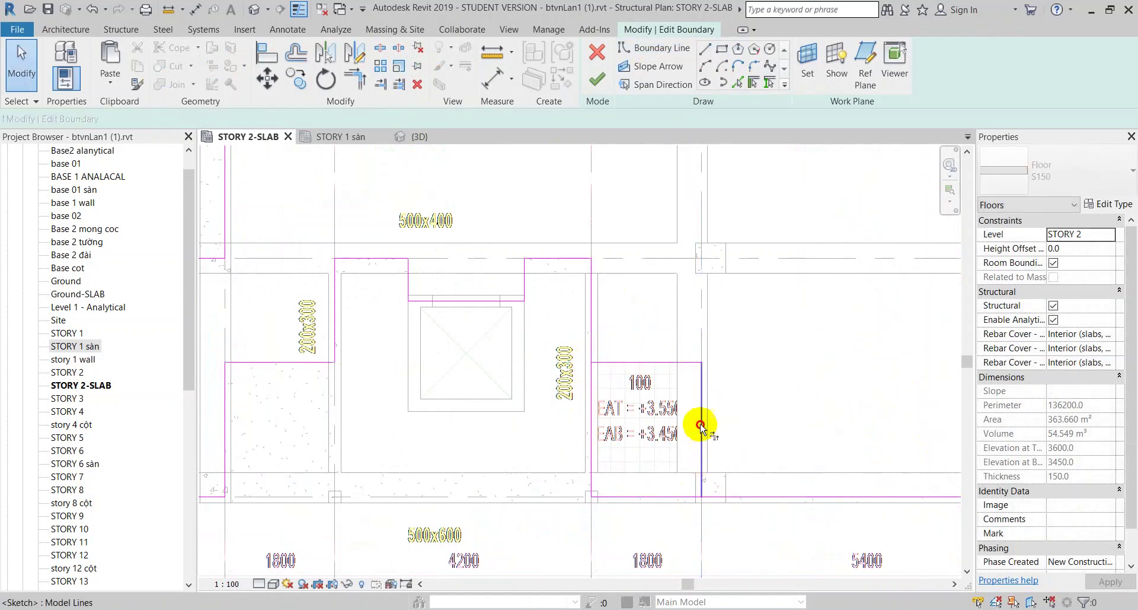
- Trim the boundary corners with TR so the outline steps around the new edges
key(t)
key(r)
click(617, 362)
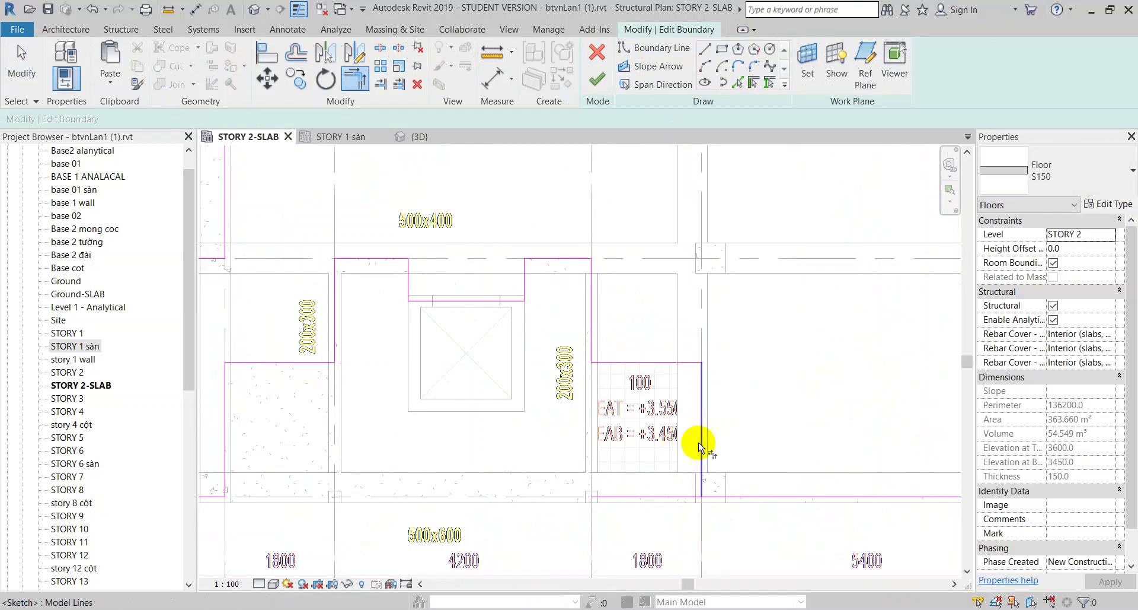
click(700, 454)
click(723, 496)
scroll(724, 496, down, 3)
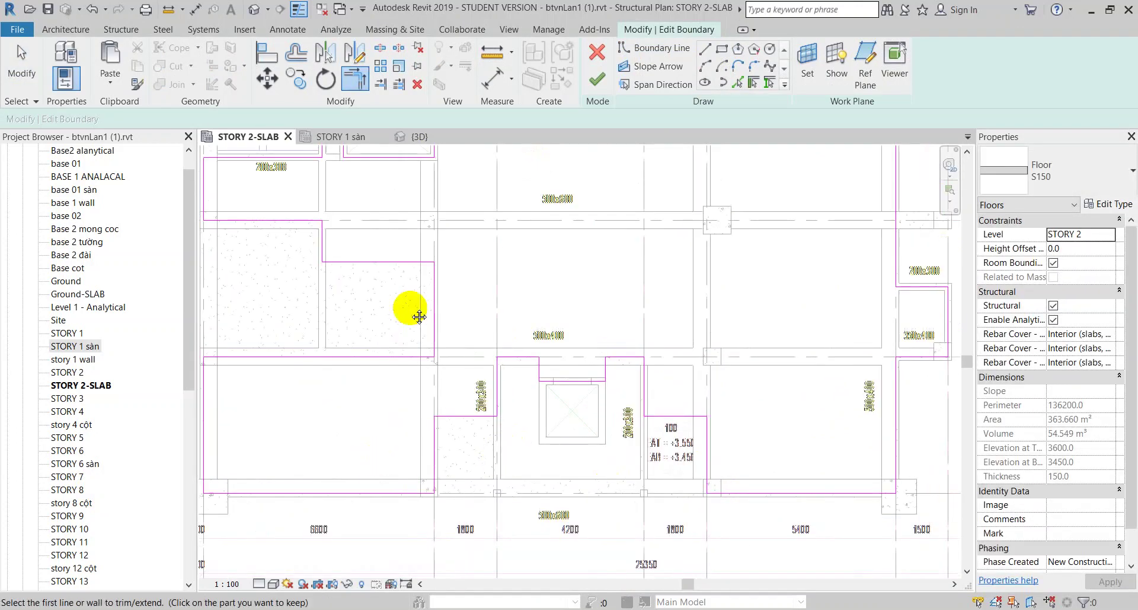
middle_drag(419, 317, 499, 441)
middle_drag(399, 302, 426, 401)
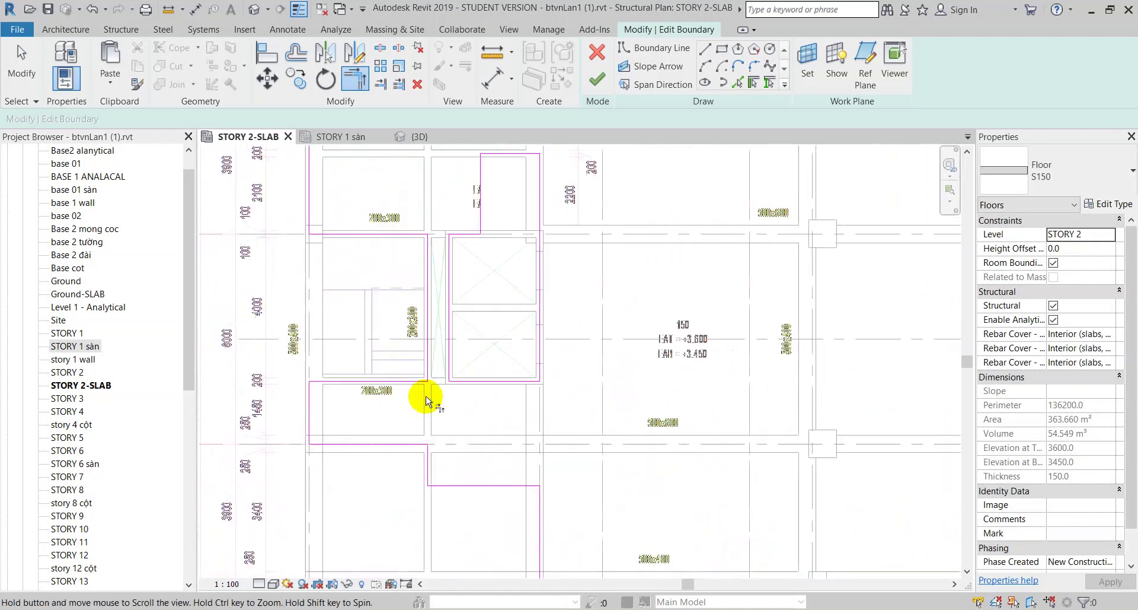
middle_drag(452, 279, 418, 400)
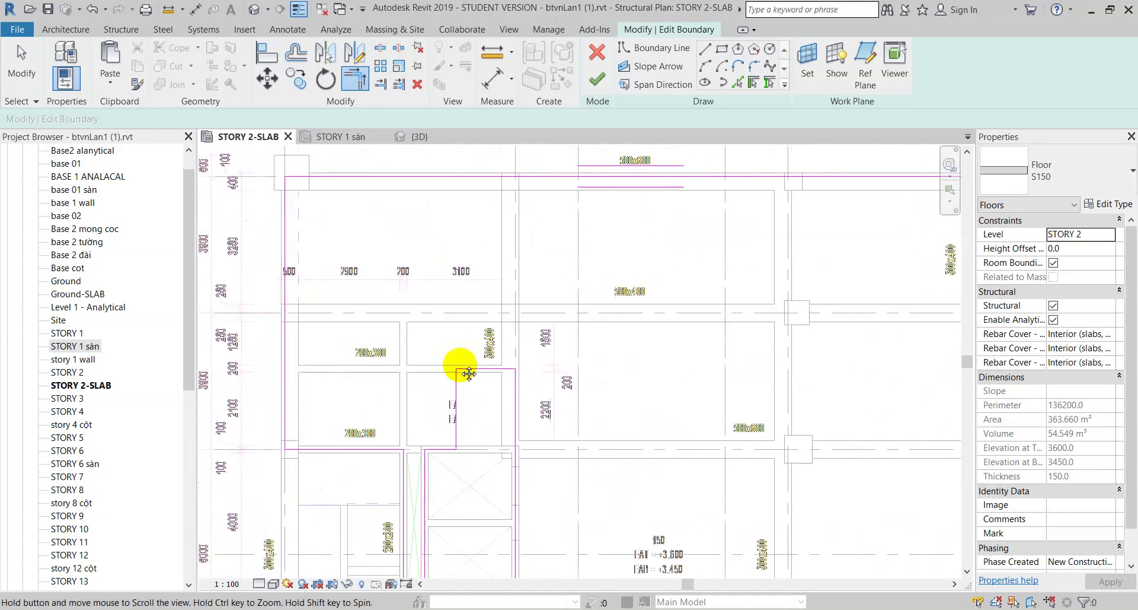
middle_drag(462, 371, 428, 493)
scroll(460, 368, down, 2)
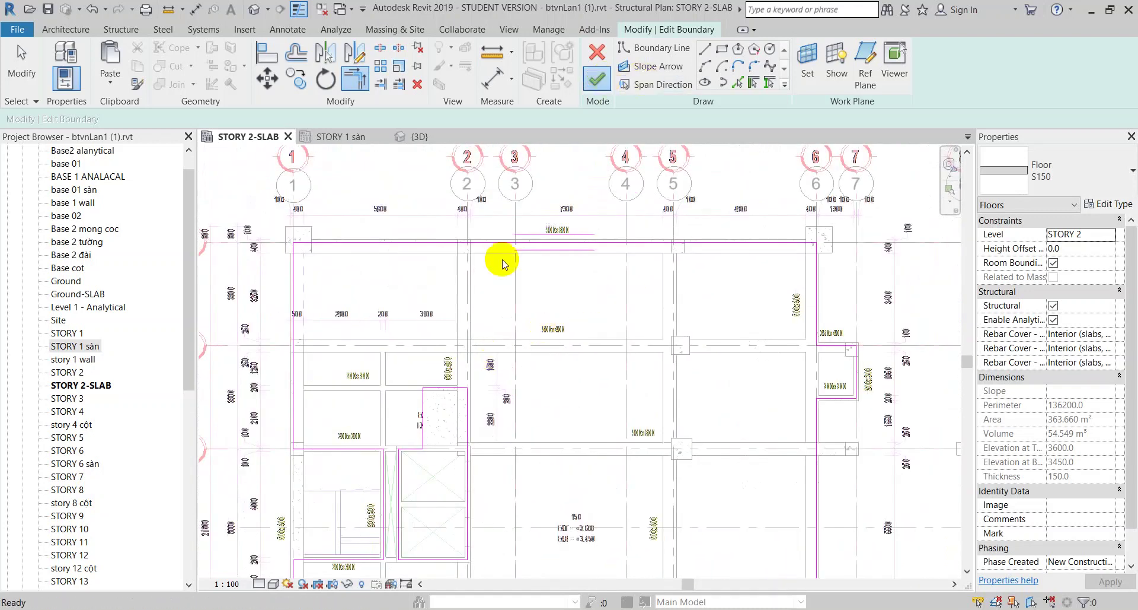
- Finish the boundary edit, leaving the STORY 2 slab at 359.700 m²
click(519, 285)
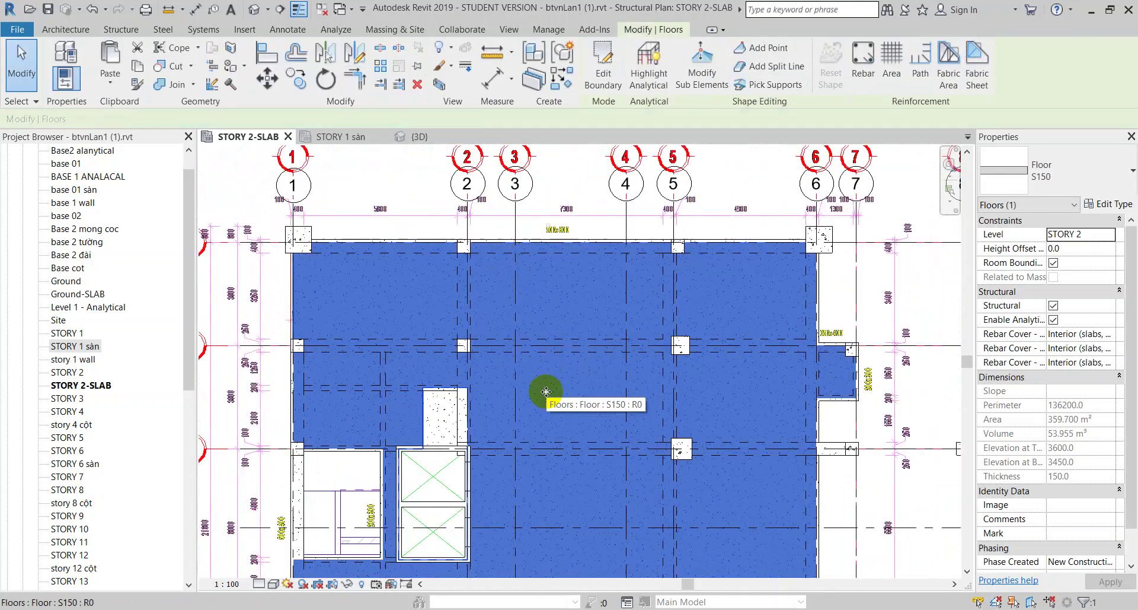
middle_drag(545, 456, 552, 315)
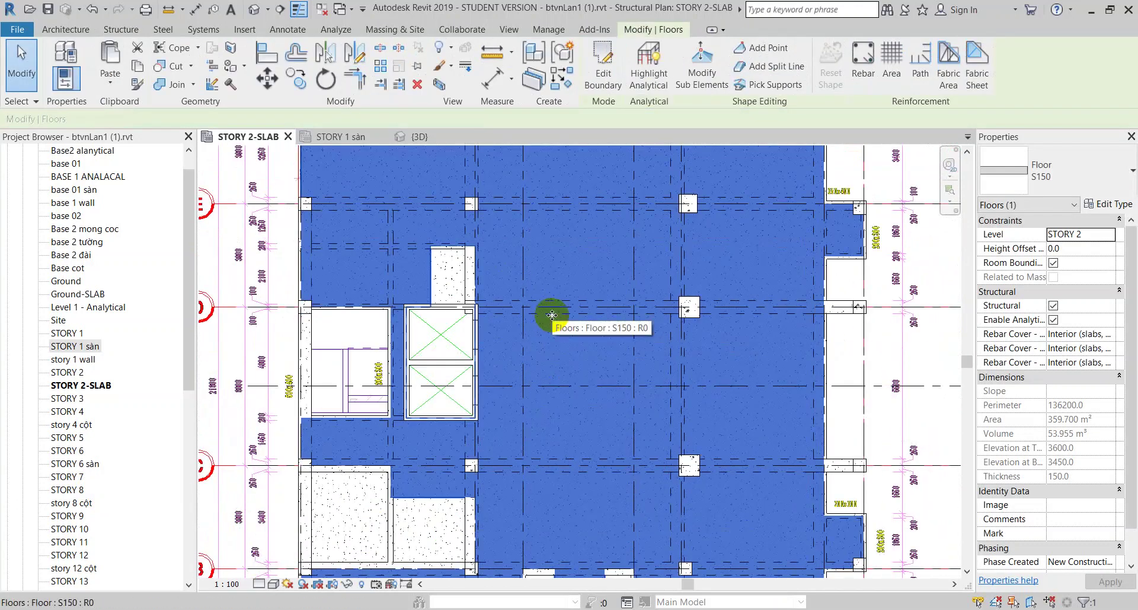
click(425, 320)
click(415, 137)
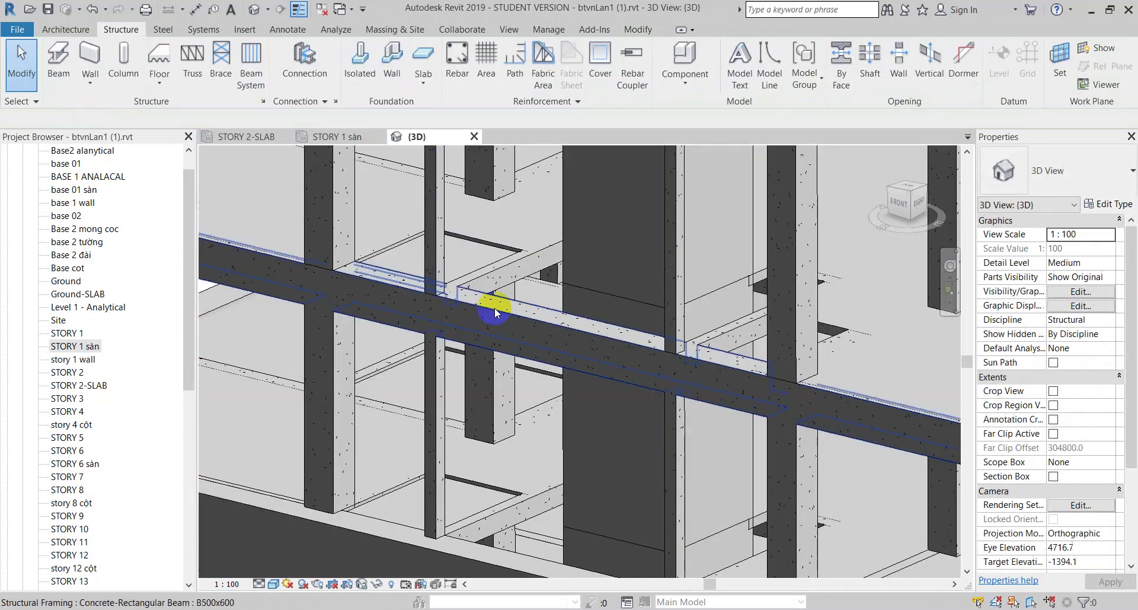
click(615, 458)
mouse_move(737, 483)
shift+middle_down()
mouse_move(557, 485)
mouse_move(666, 483)
shift+middle_up()
middle_drag(432, 578, 520, 401)
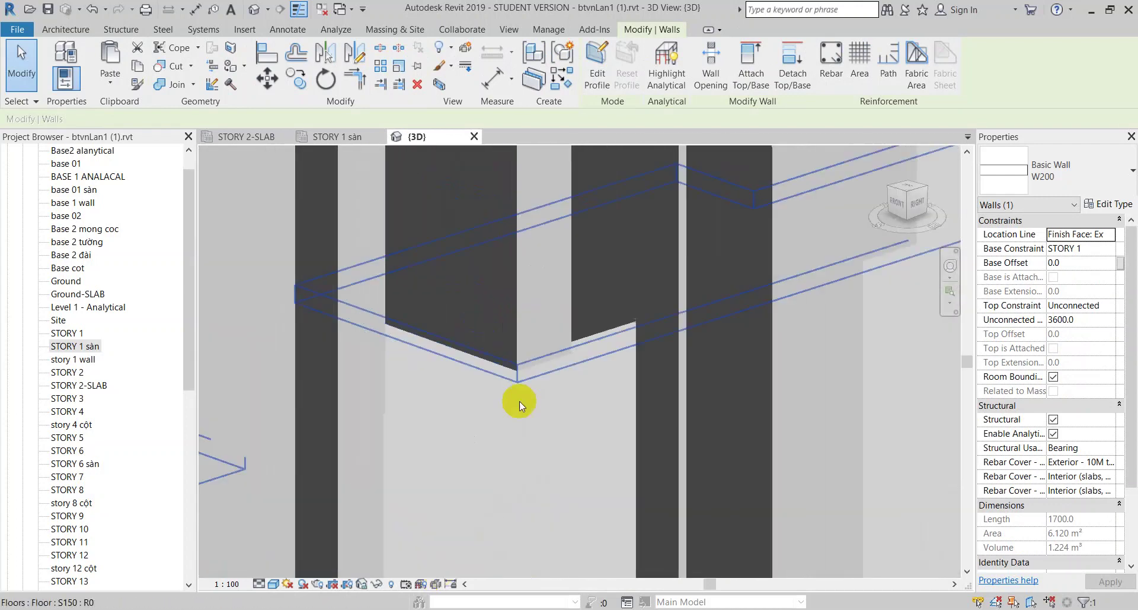
scroll(546, 386, up, 2)
click(586, 325)
scroll(604, 353, up, 2)
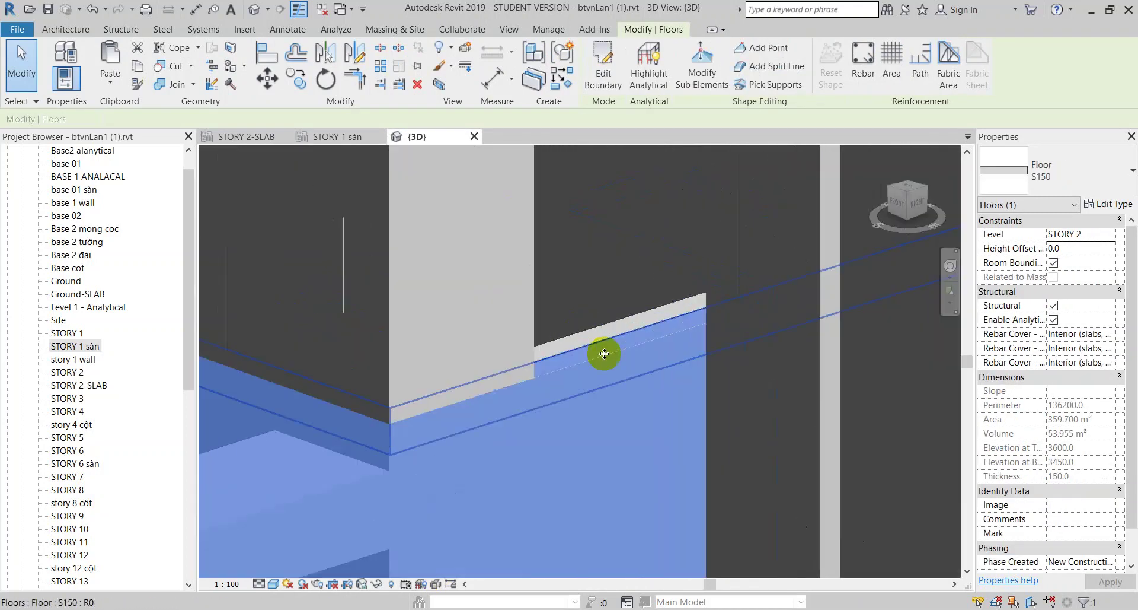
scroll(604, 353, up, 2)
key(Escape)
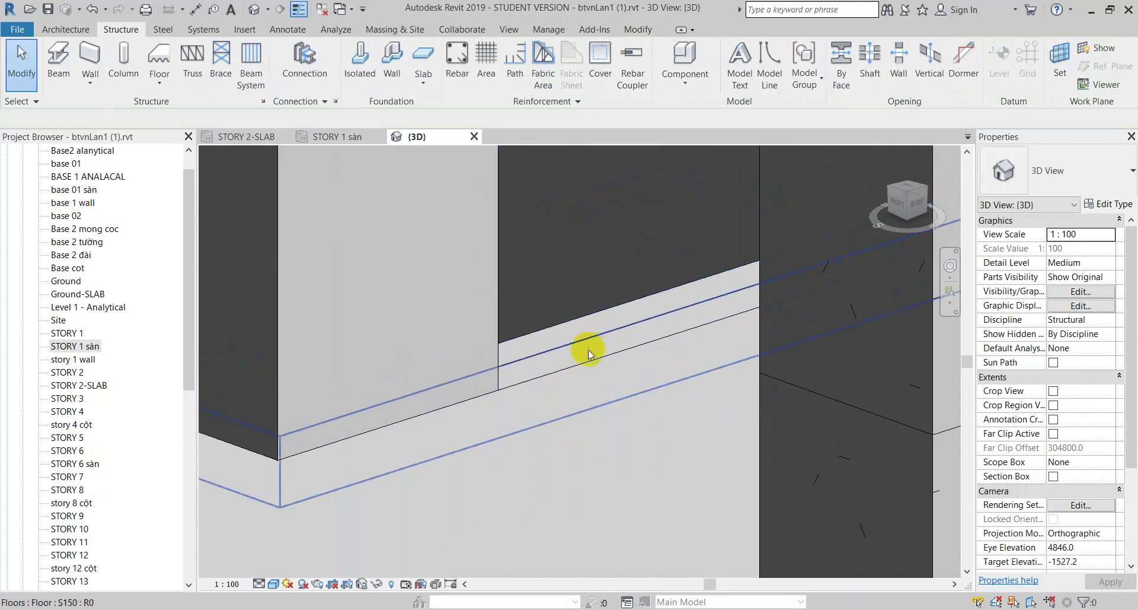
click(589, 350)
key(Escape)
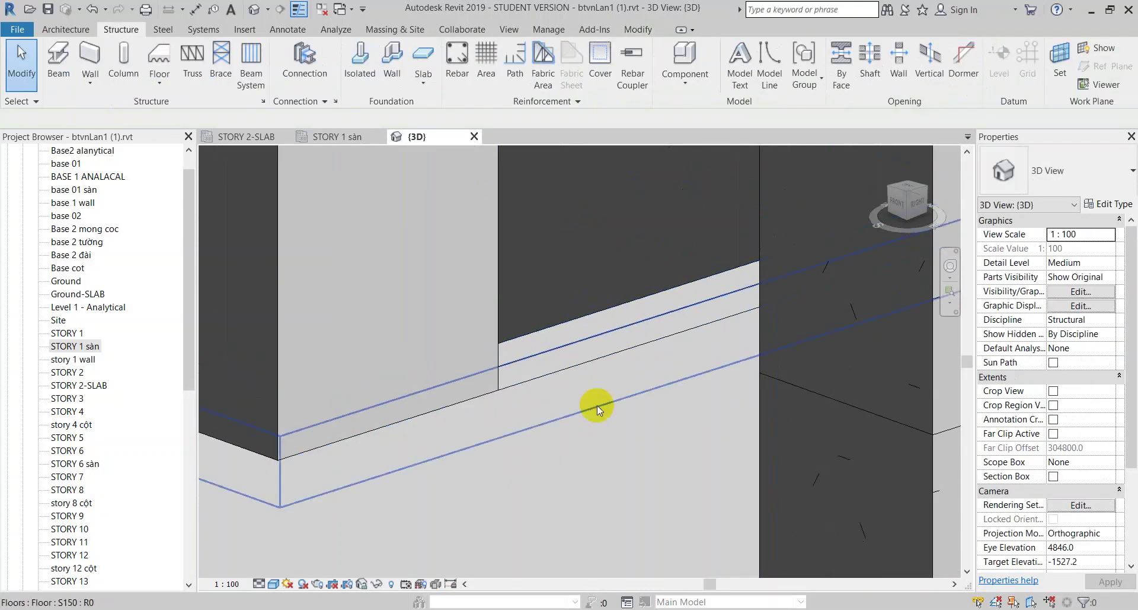
click(596, 404)
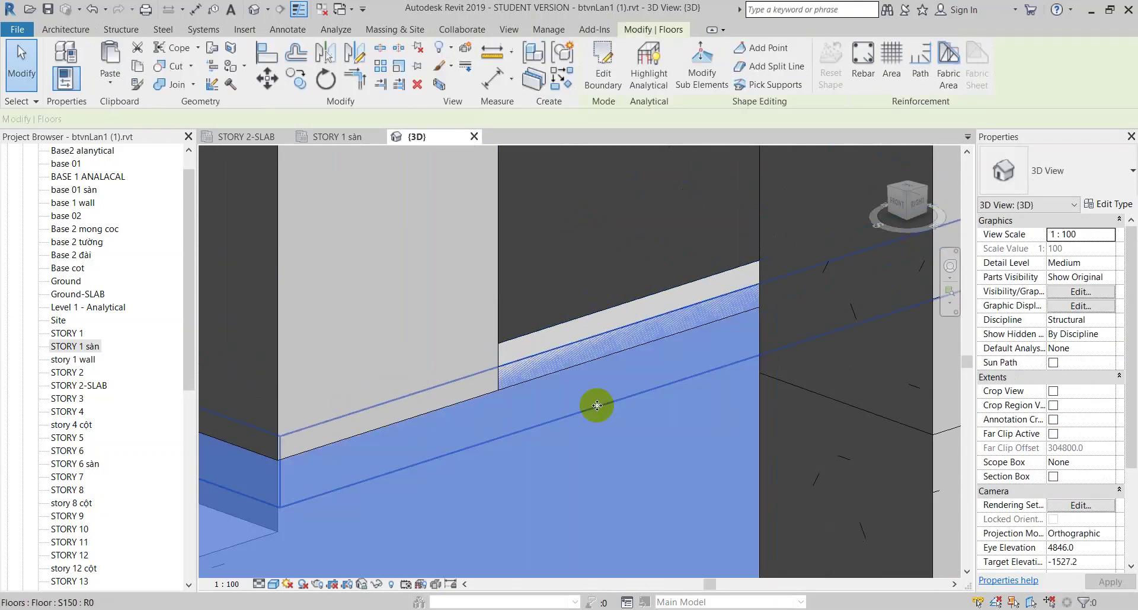
click(580, 322)
click(611, 460)
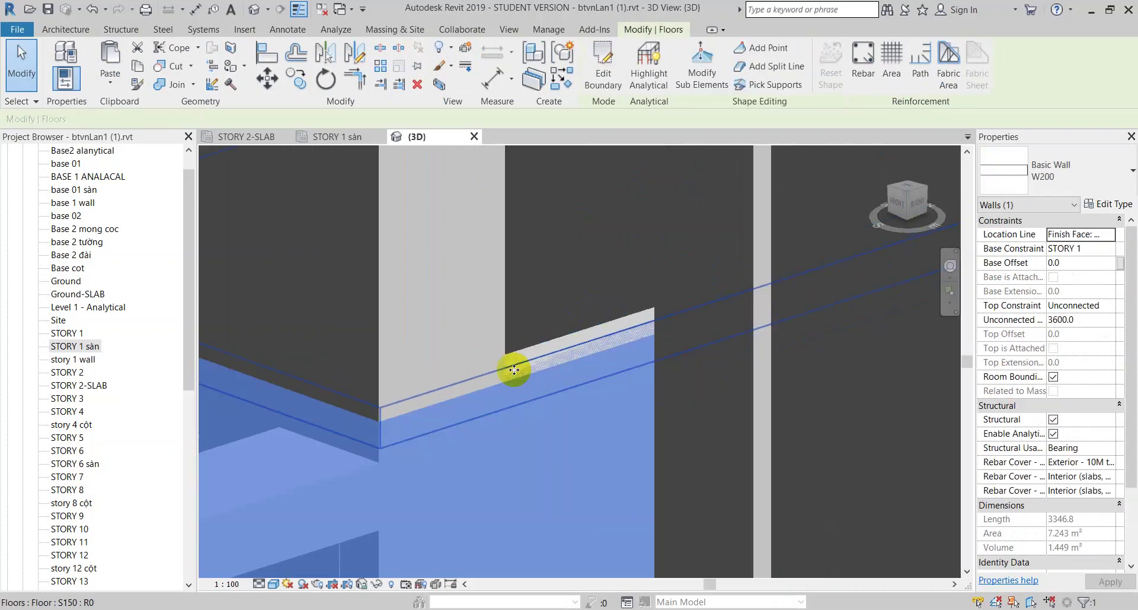
scroll(509, 368, down, 2)
scroll(508, 368, down, 2)
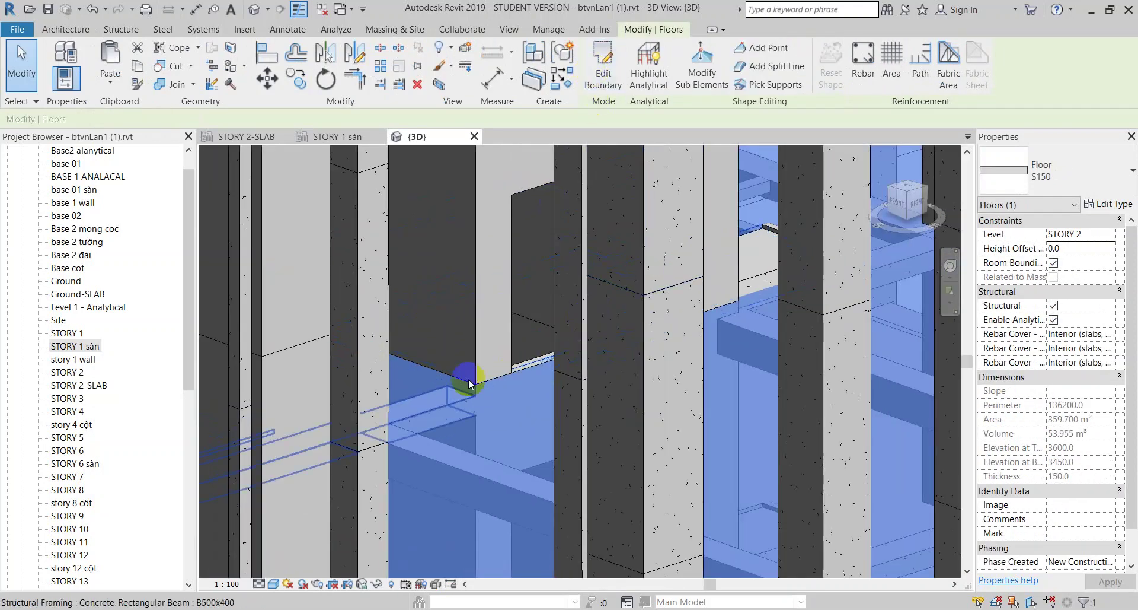
click(602, 65)
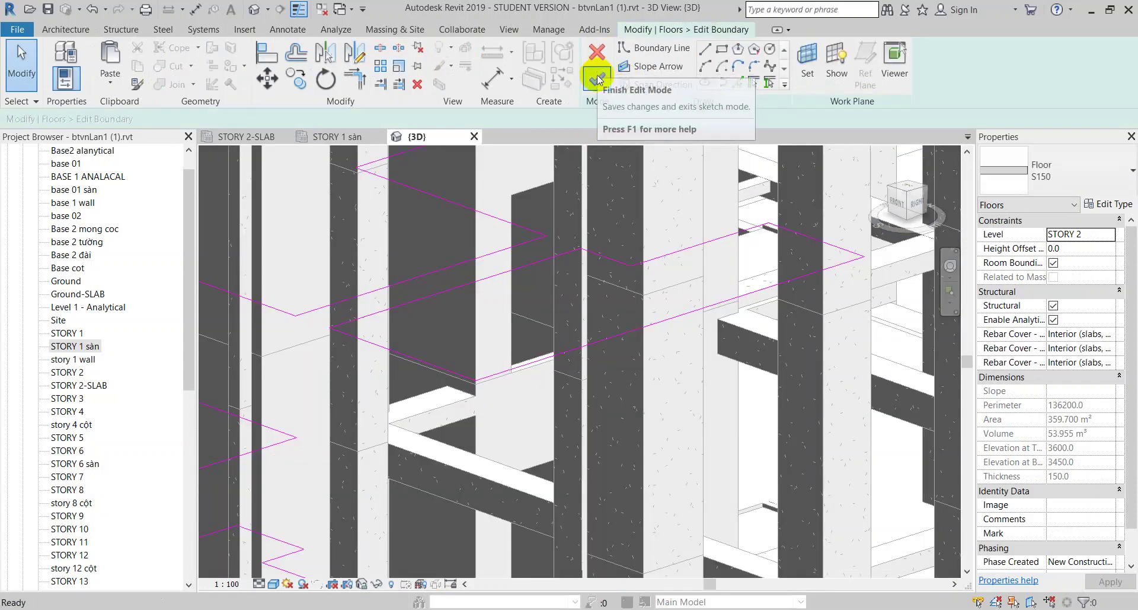
click(597, 77)
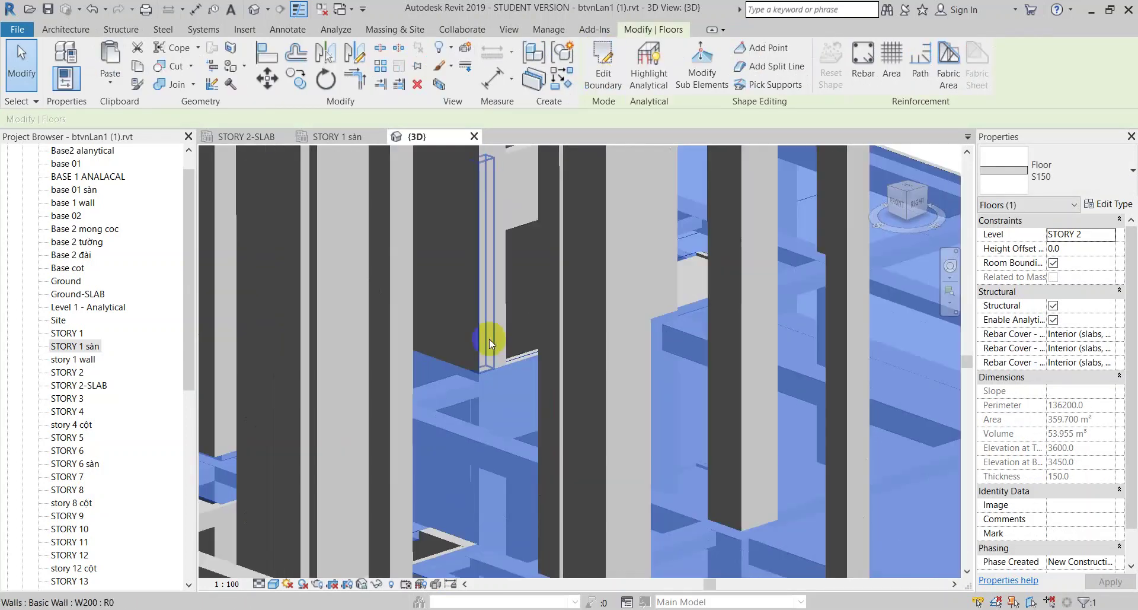
scroll(489, 339, down, 3)
middle_drag(489, 356, 491, 386)
scroll(492, 386, down, 3)
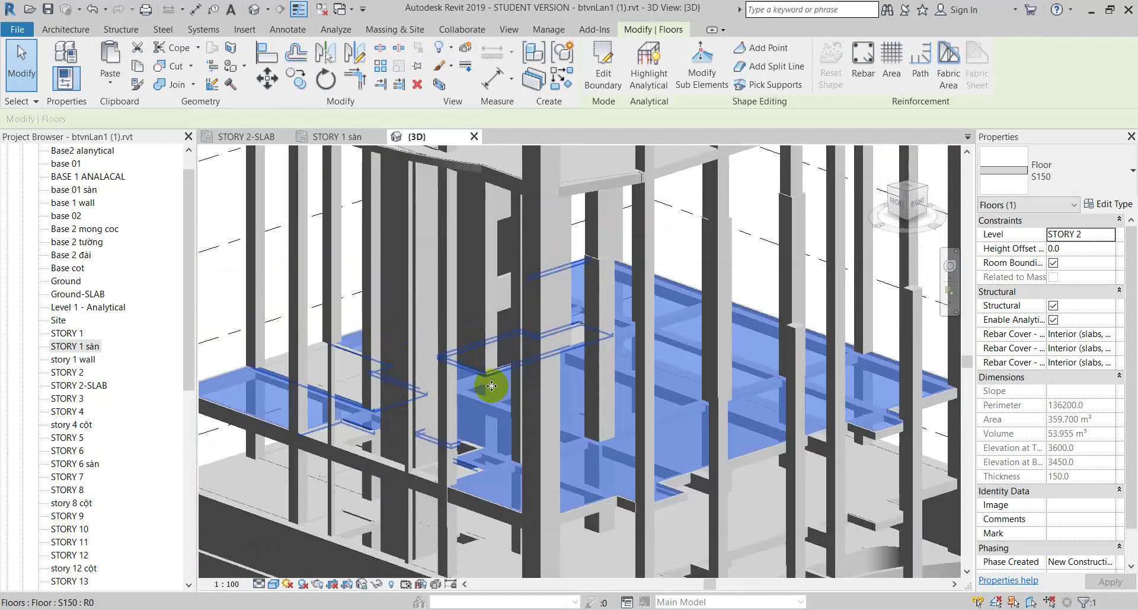
scroll(491, 385, up, 2)
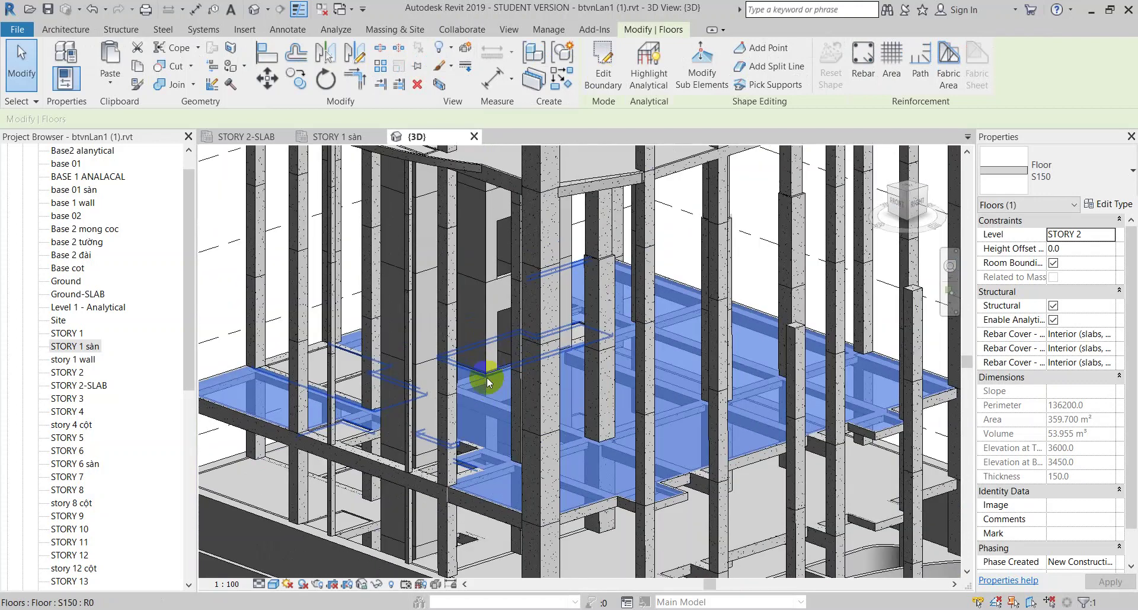
scroll(485, 382, up, 2)
scroll(496, 397, up, 2)
scroll(500, 374, up, 2)
scroll(521, 368, up, 2)
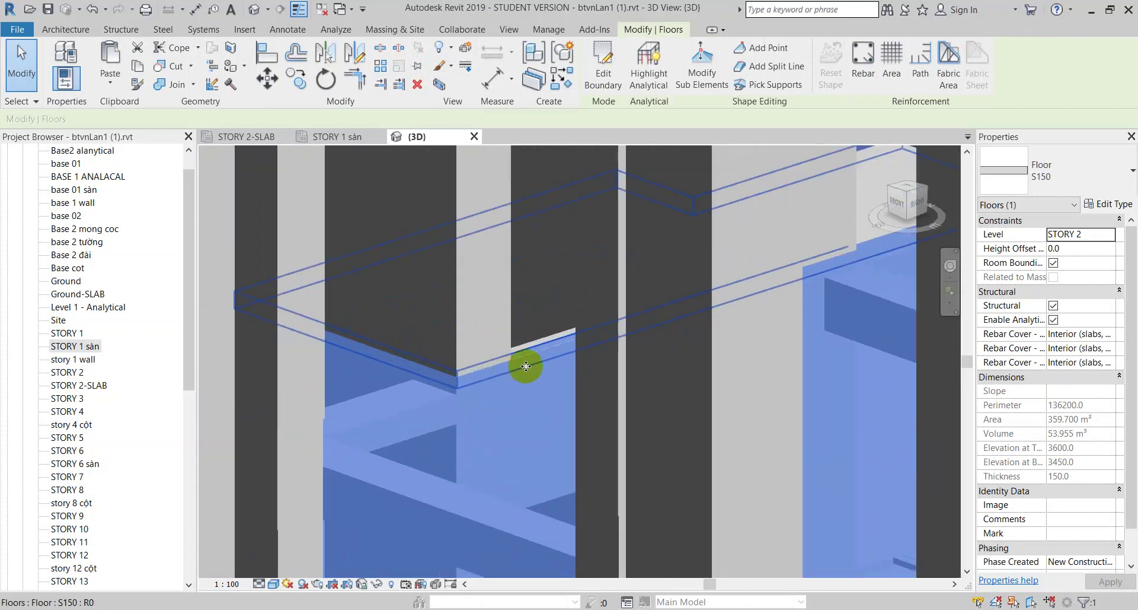
scroll(526, 365, up, 2)
scroll(529, 348, up, 2)
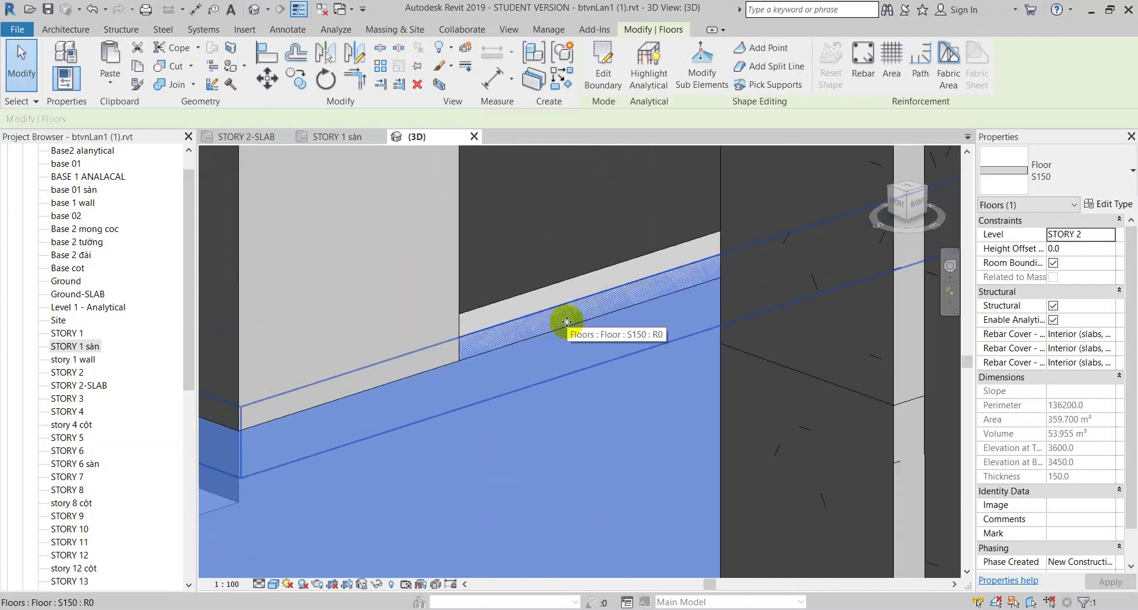
key(Escape)
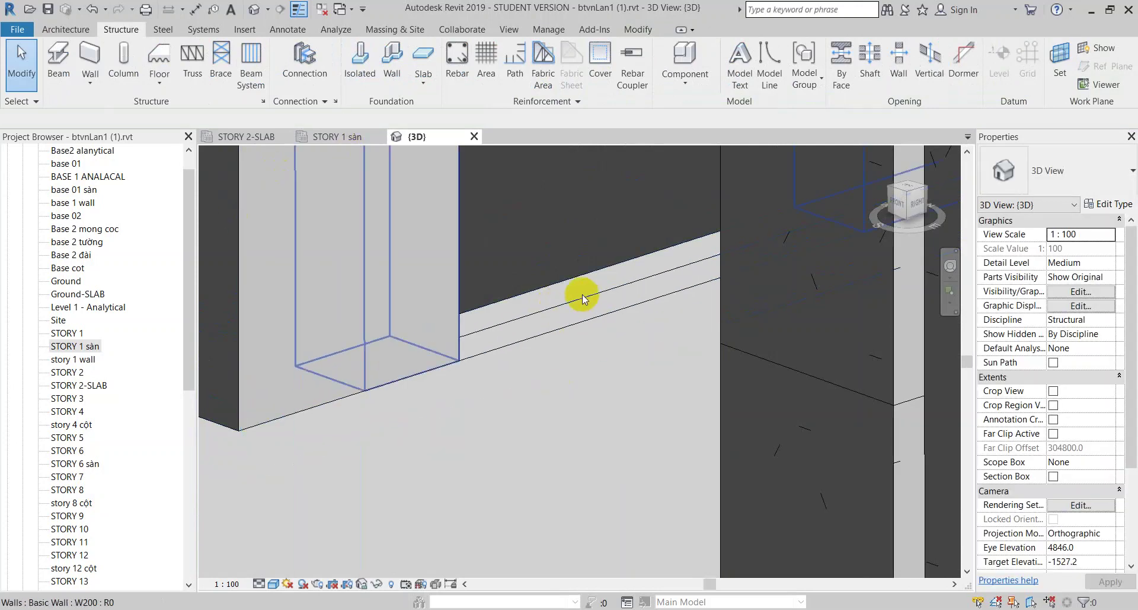
- In STORY 1 sàn, inspect the three small S100 floor pieces and cancel their boundary sketch
click(333, 135)
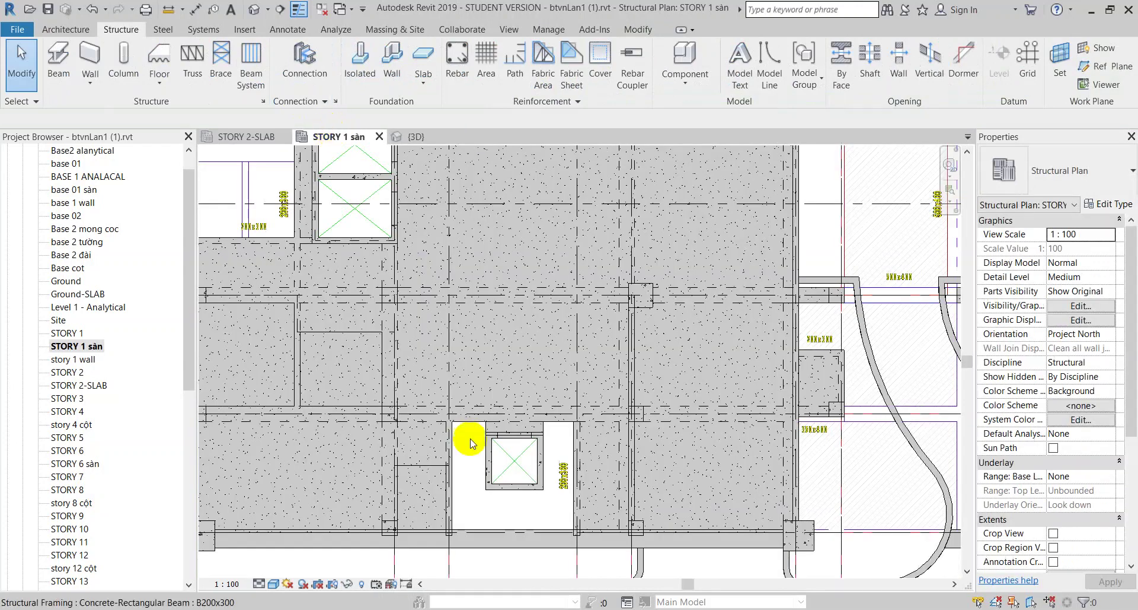
middle_drag(395, 437, 454, 377)
click(473, 339)
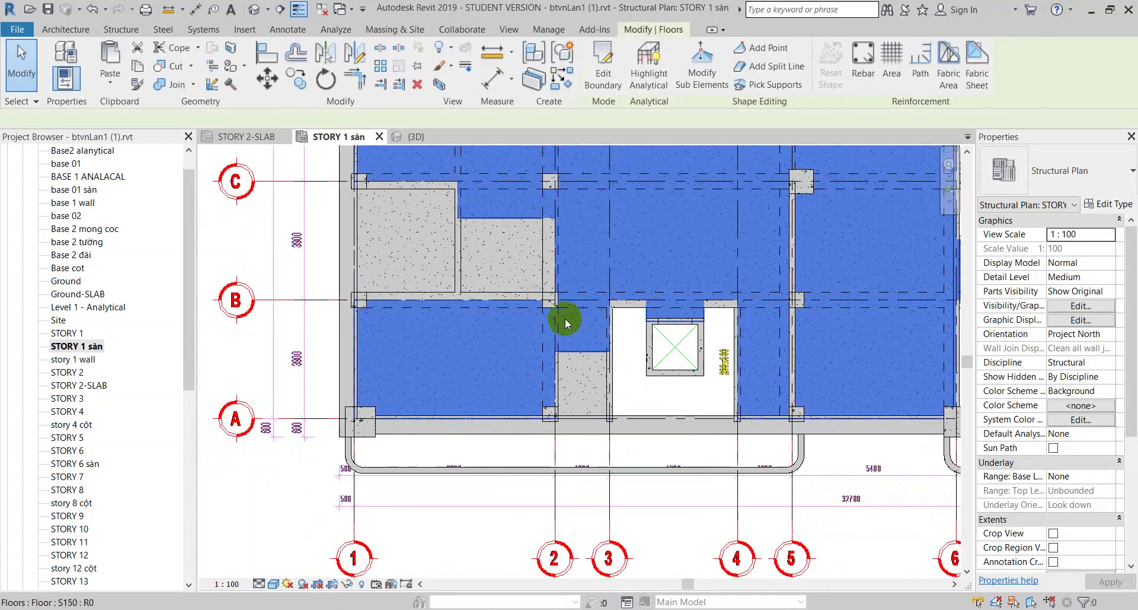
key(Escape)
scroll(582, 389, up, 1)
click(582, 389)
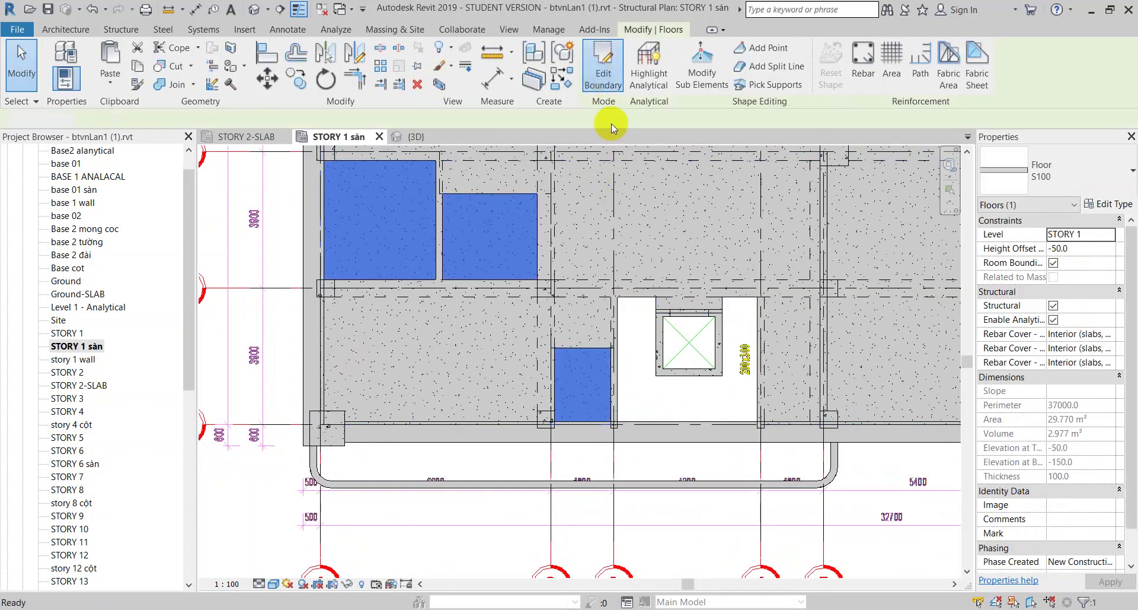
click(603, 64)
click(591, 58)
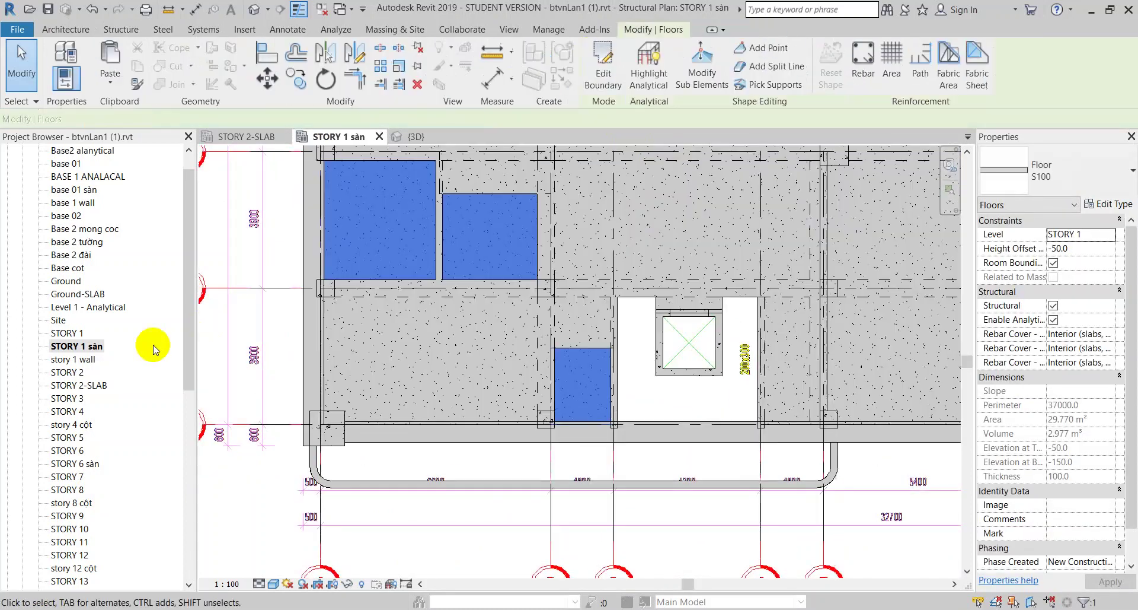
- Open STORY 2-SLAB and select the three-part S100 floor of 29.770 m²
double_click(80, 384)
scroll(490, 360, down, 1)
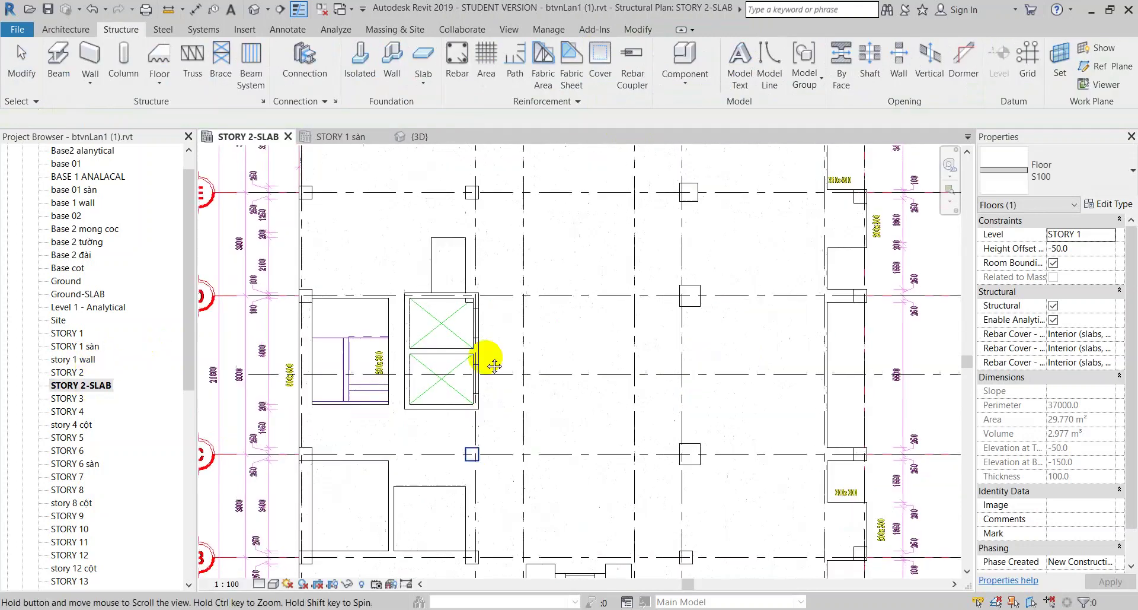
scroll(490, 350, down, 1)
click(525, 415)
- Edit the S100 floor boundary and draw lines along the beam edge, including a 1240 vertical segment
double_click(526, 415)
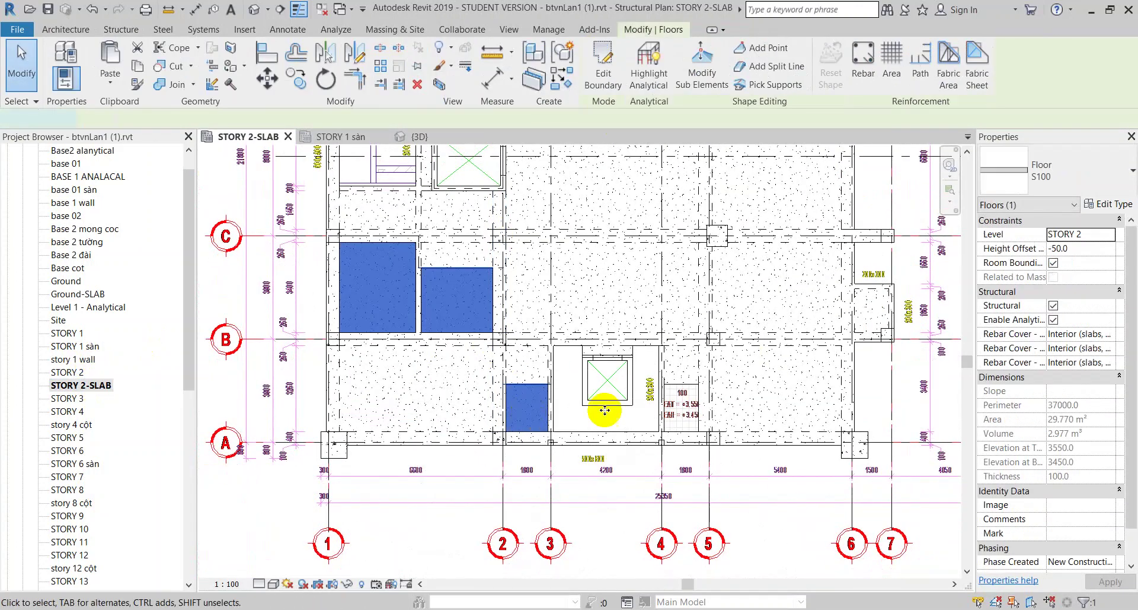
scroll(735, 390, up, 2)
scroll(602, 480, up, 1)
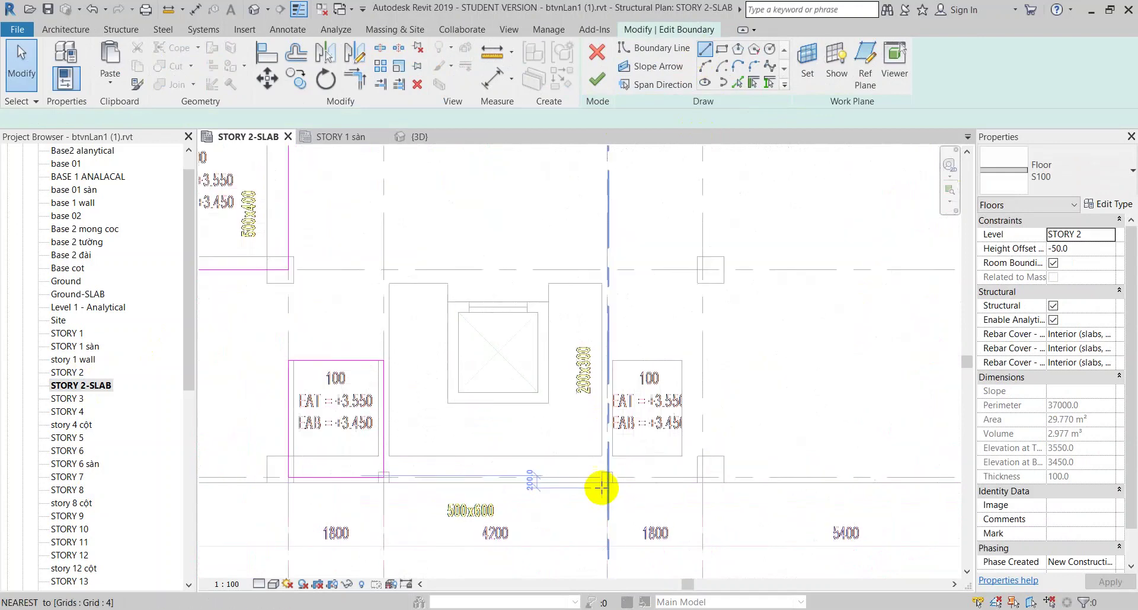
scroll(611, 470, up, 2)
key(l)
key(i)
scroll(611, 470, up, 1)
click(612, 470)
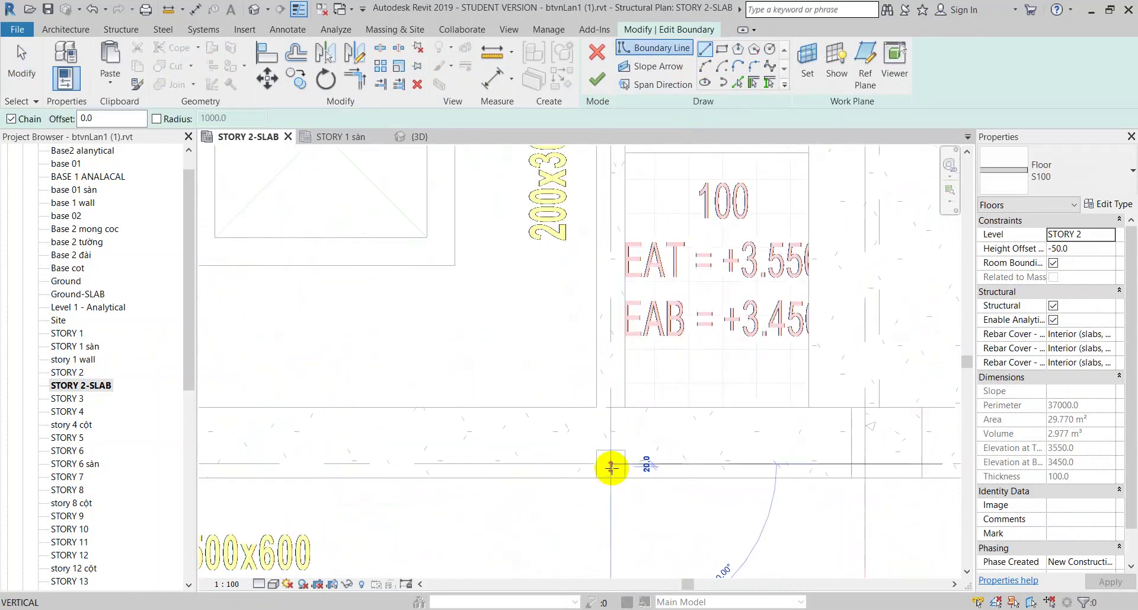
click(866, 463)
click(866, 289)
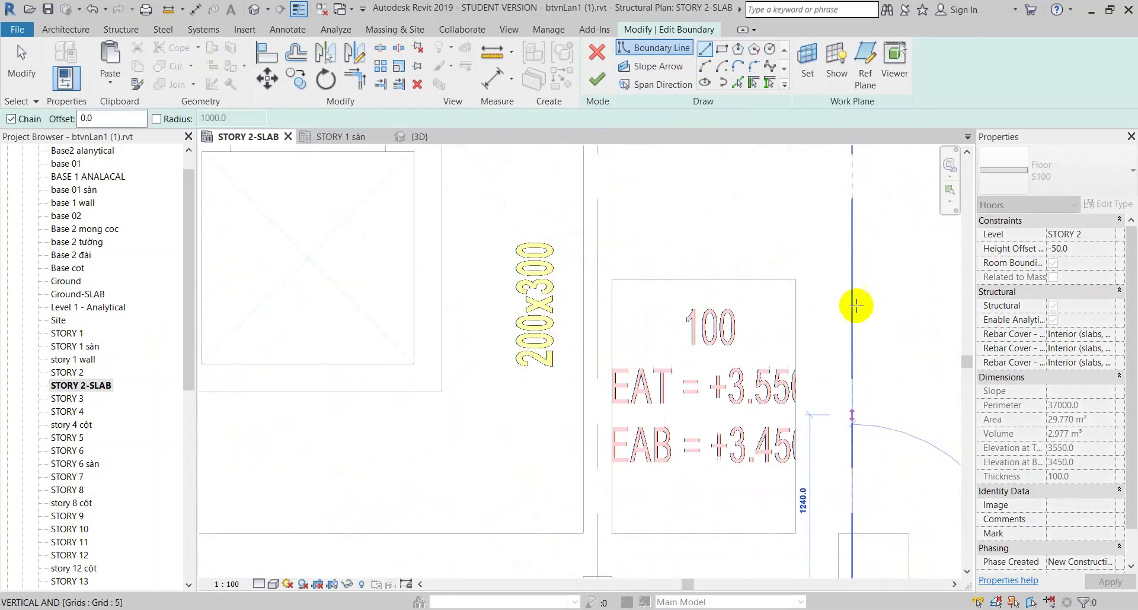
key(Escape)
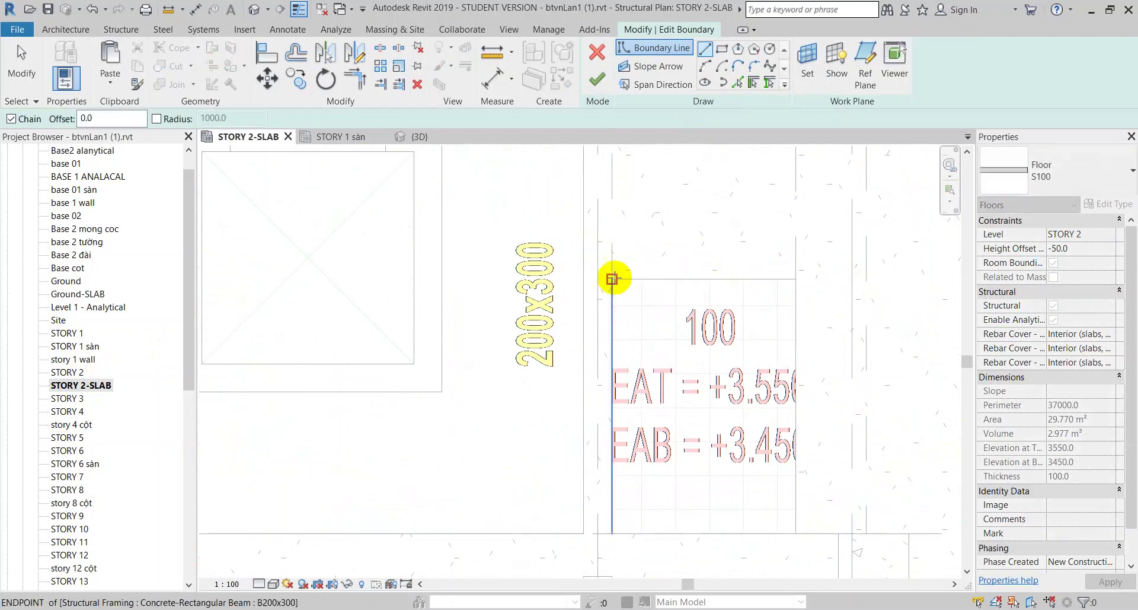
- Add the 1800 horizontal boundary segment from the beam end to the grid line
click(598, 278)
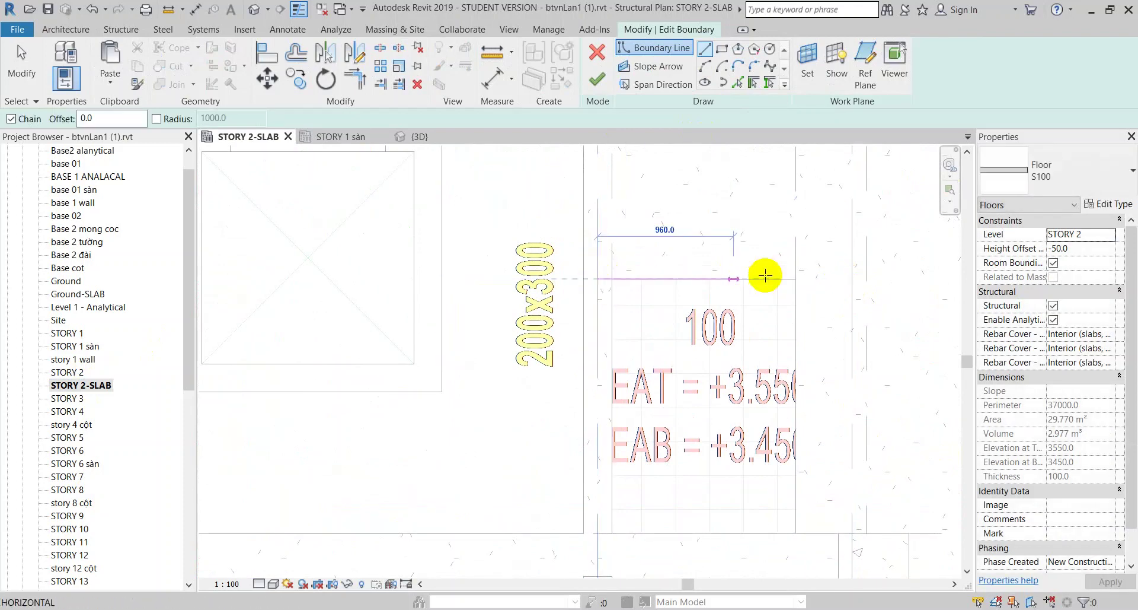
click(852, 278)
key(Escape)
ctrl+scroll(592, 403, down, 5)
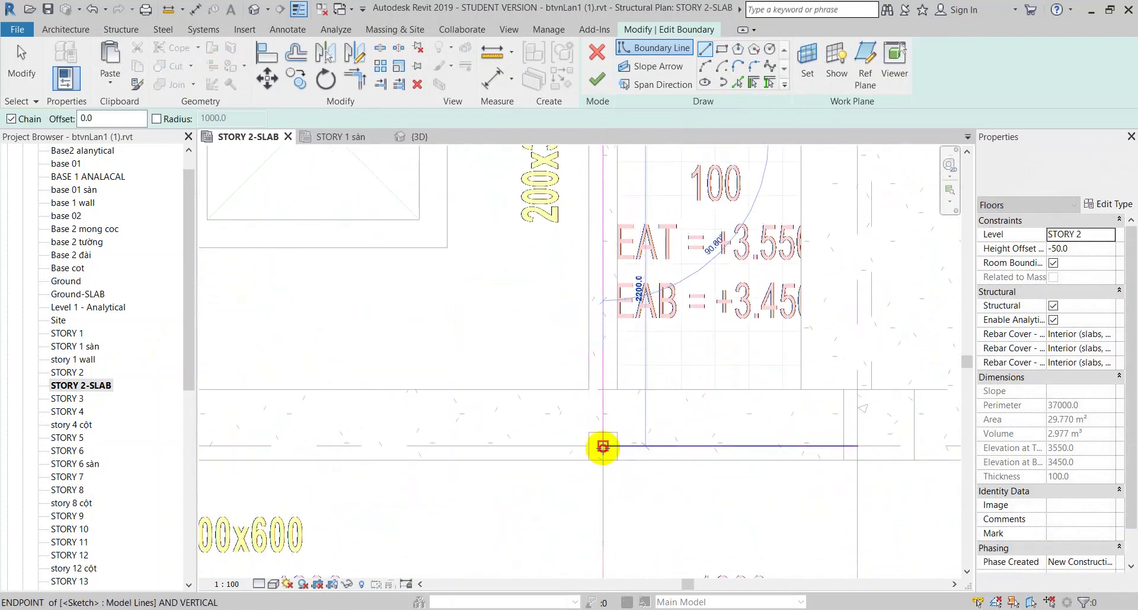
key(Escape)
scroll(603, 451, down, 3)
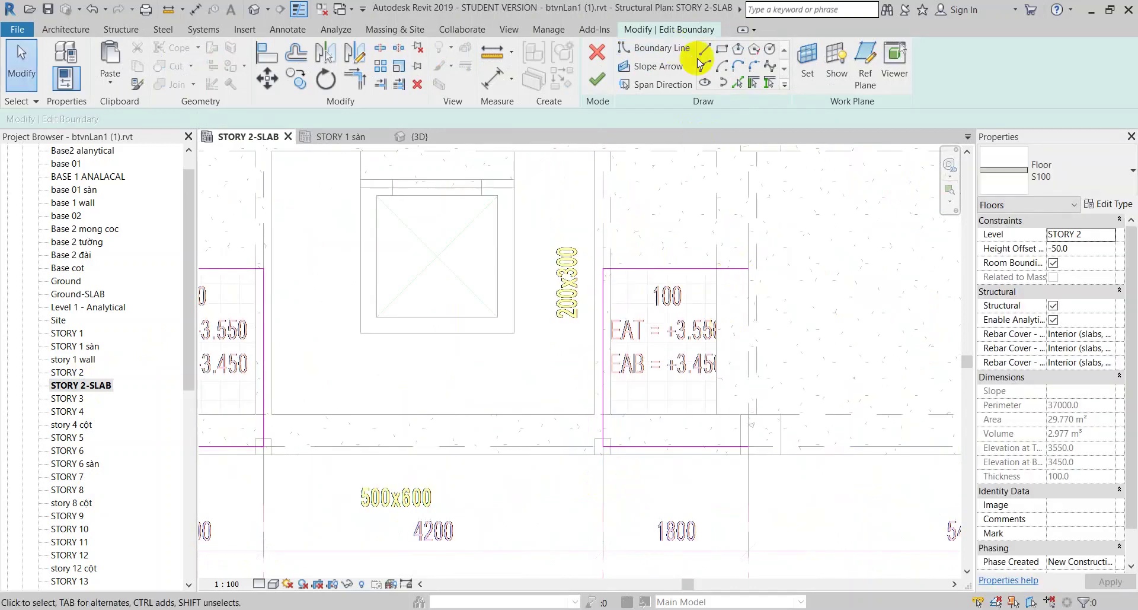
- Close the rectangle's vertical edge and finish, giving 33.730 m² with a 45000 perimeter
click(705, 50)
click(749, 268)
click(749, 446)
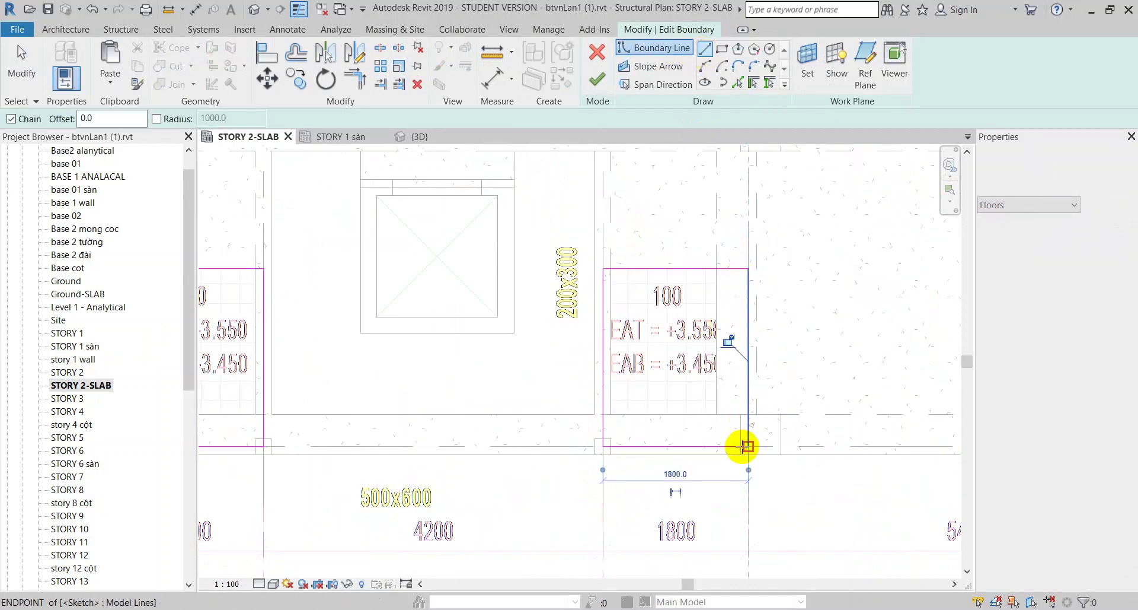
key(Escape)
key(Escape)
scroll(745, 450, down, 2)
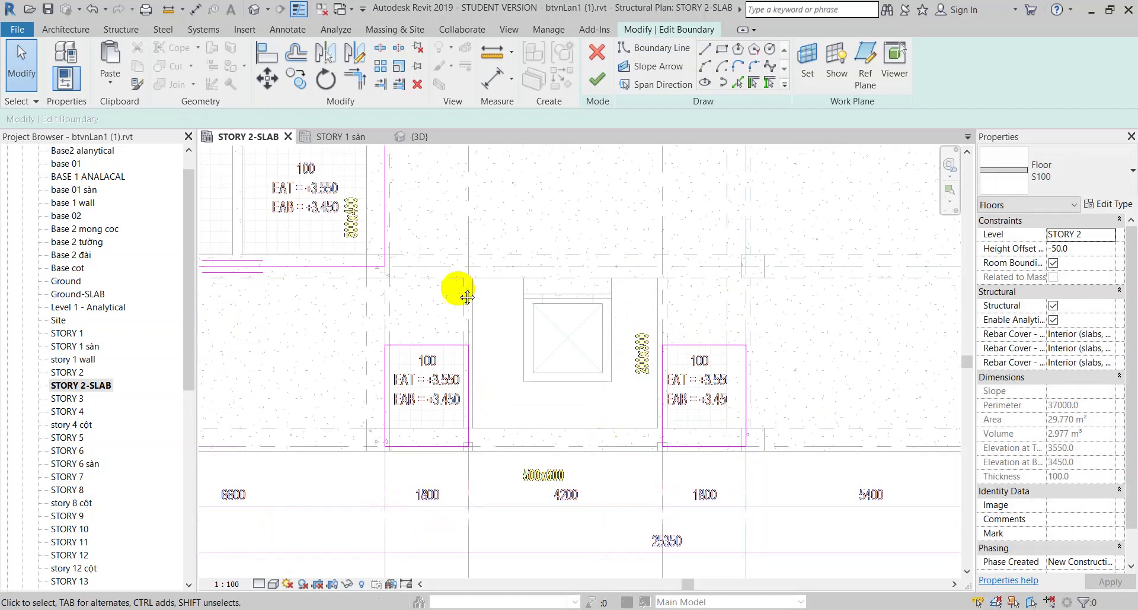
middle_drag(468, 297, 490, 310)
scroll(521, 416, down, 2)
mouse_move(521, 416)
middle_down()
mouse_move(546, 406)
mouse_move(525, 317)
mouse_move(461, 437)
middle_up()
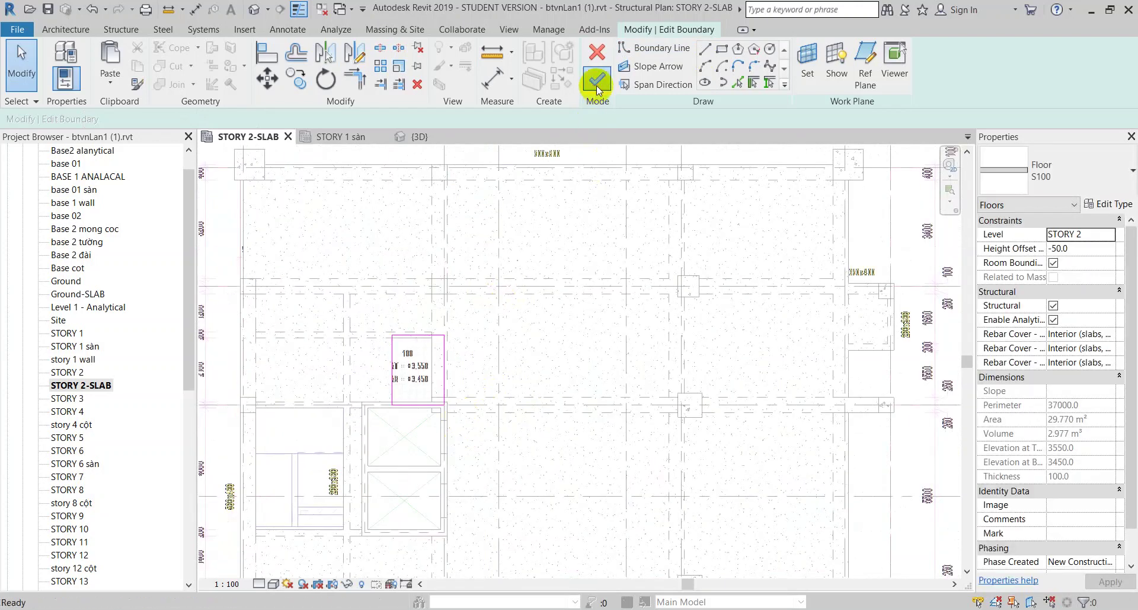
click(597, 85)
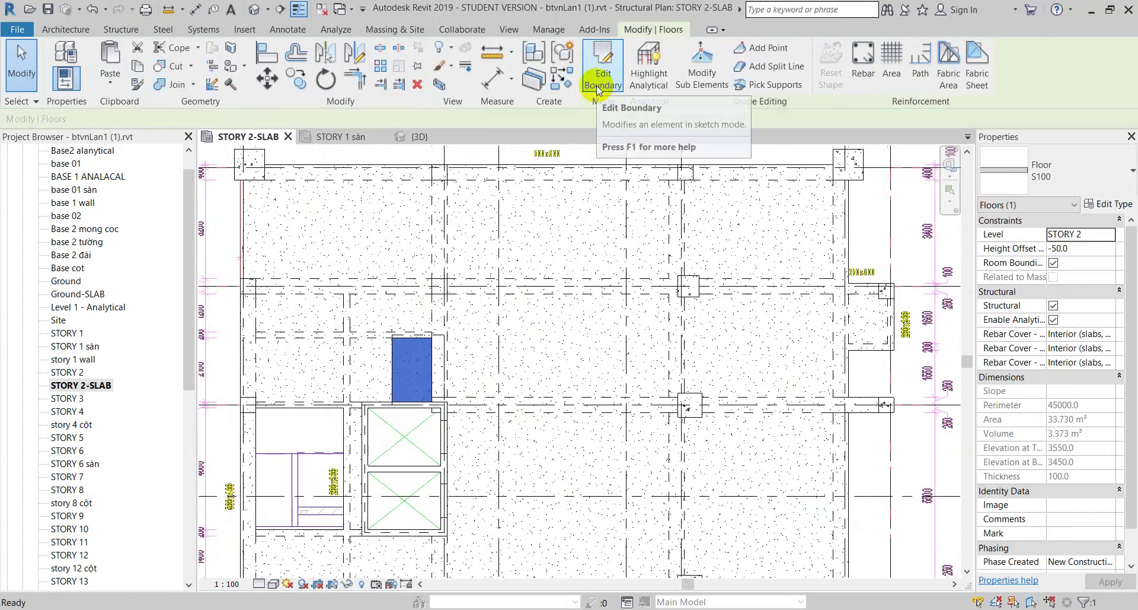
- Switch to the 3D view and check the updated floor slab beside the column
click(658, 234)
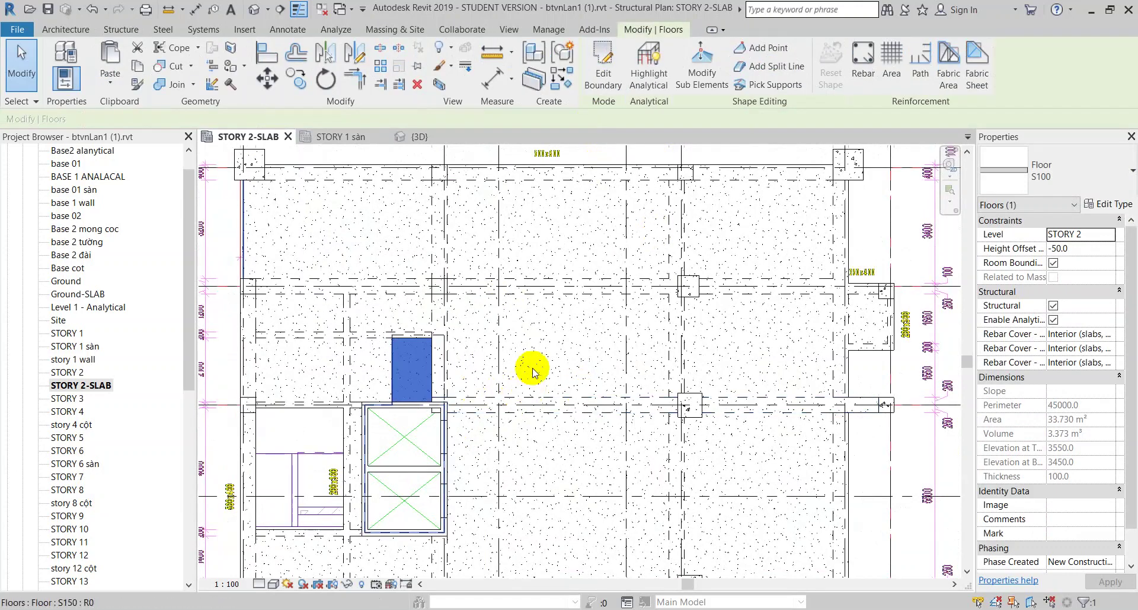
click(418, 136)
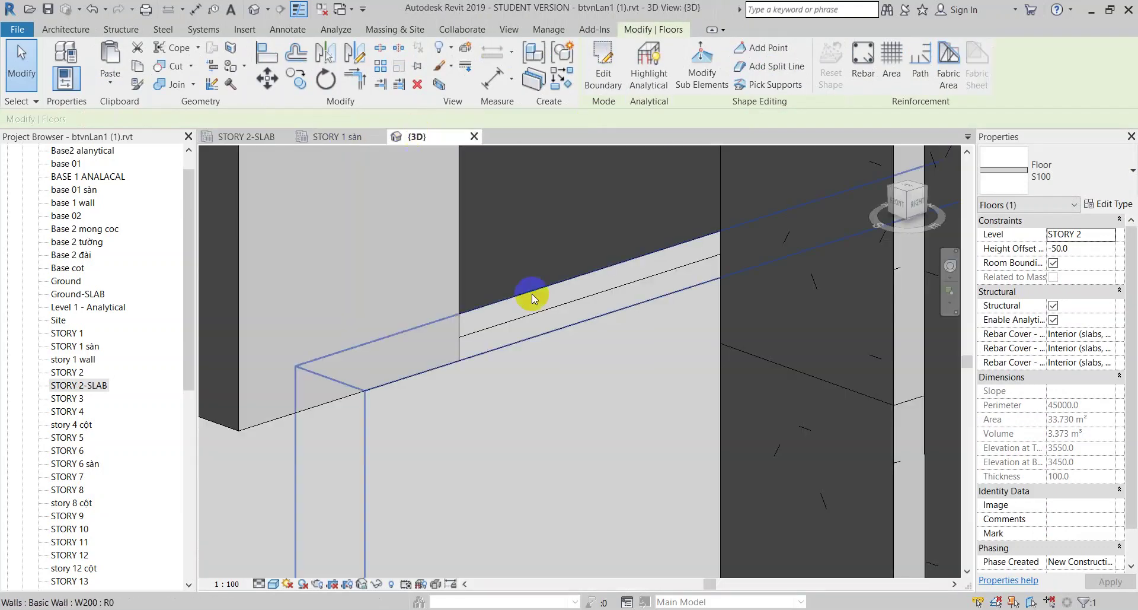
scroll(556, 355, down, 3)
scroll(648, 354, up, 2)
scroll(649, 354, down, 3)
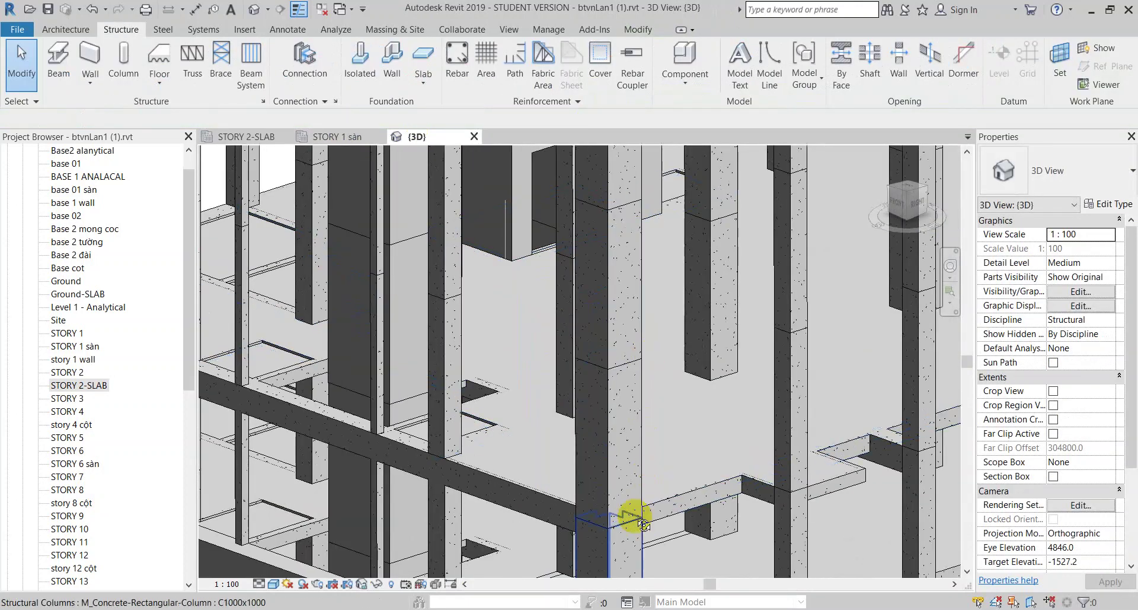
shift+middle_drag(630, 516, 687, 512)
scroll(667, 353, up, 2)
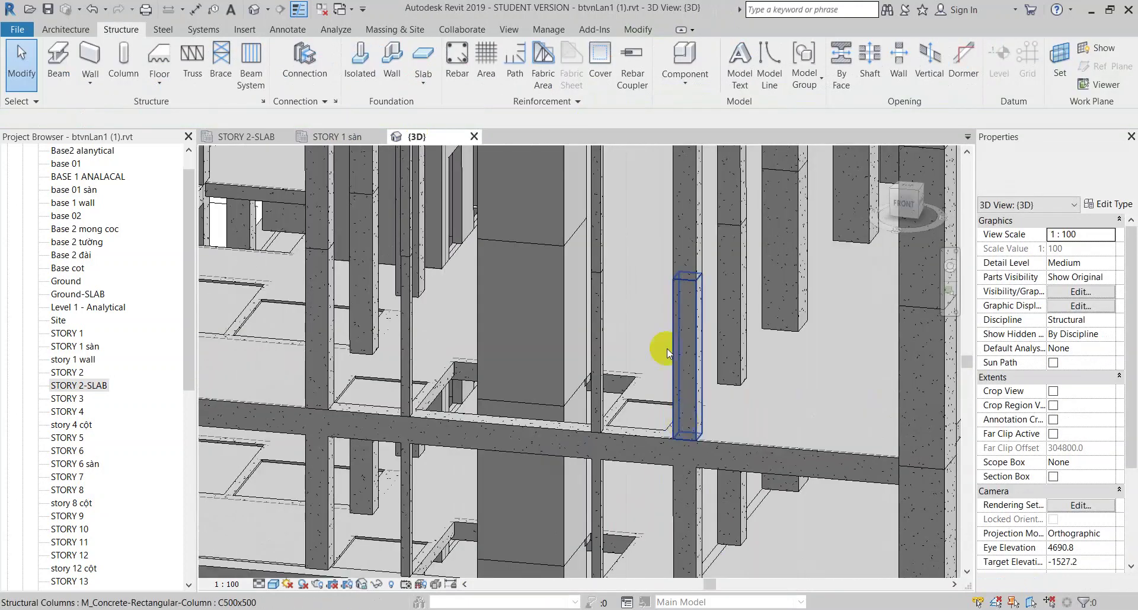
click(643, 322)
key(Escape)
- Orbit to the model's right side, check another slab, then open the Analytical Model view
mouse_move(863, 399)
shift+middle_down()
mouse_move(800, 427)
mouse_move(635, 440)
mouse_move(669, 473)
mouse_move(729, 473)
mouse_move(407, 465)
shift+middle_up()
click(595, 442)
key(Escape)
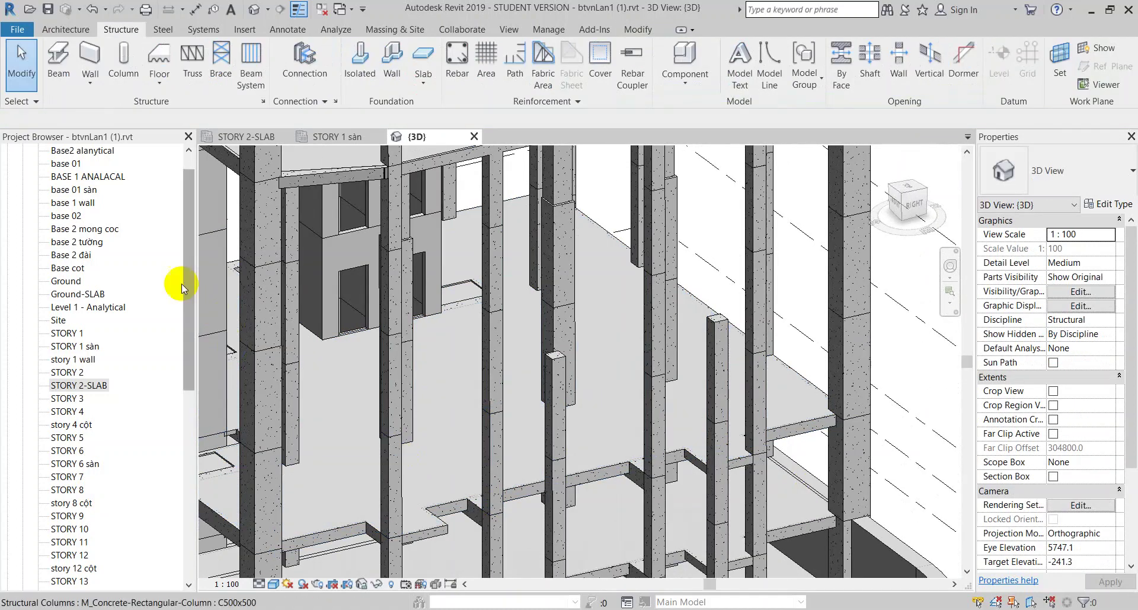
drag(184, 288, 185, 467)
click(84, 438)
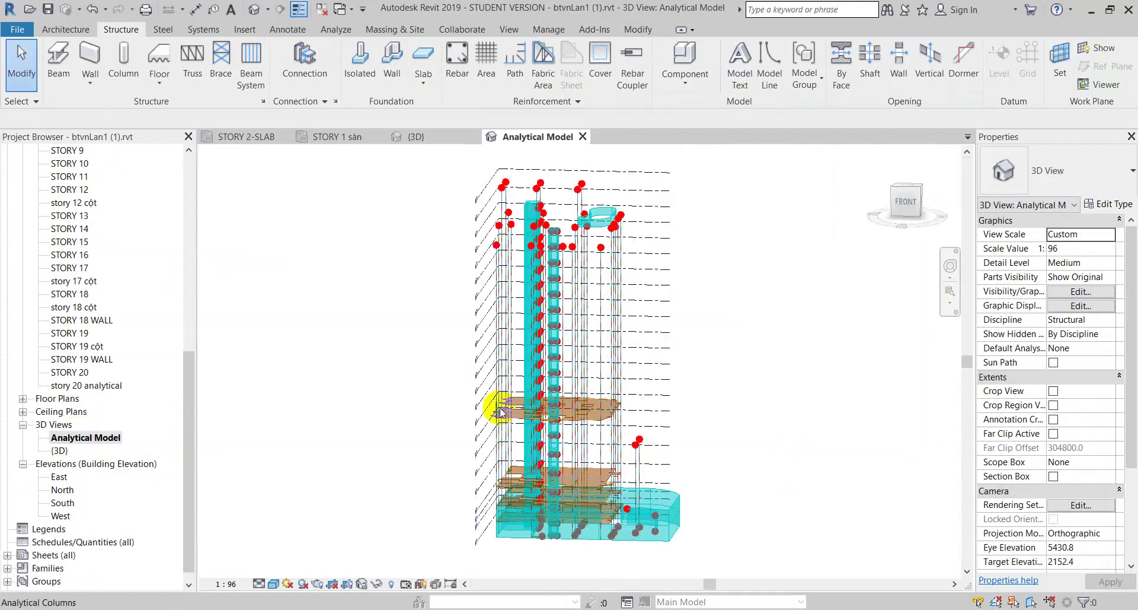
- Orbit and zoom the analytical model to a frontal angle to check its levels
scroll(488, 402, up, 3)
scroll(457, 394, up, 3)
mouse_move(511, 461)
shift+middle_down()
mouse_move(521, 457)
mouse_move(490, 470)
mouse_move(483, 495)
mouse_move(581, 498)
mouse_move(545, 496)
shift+middle_up()
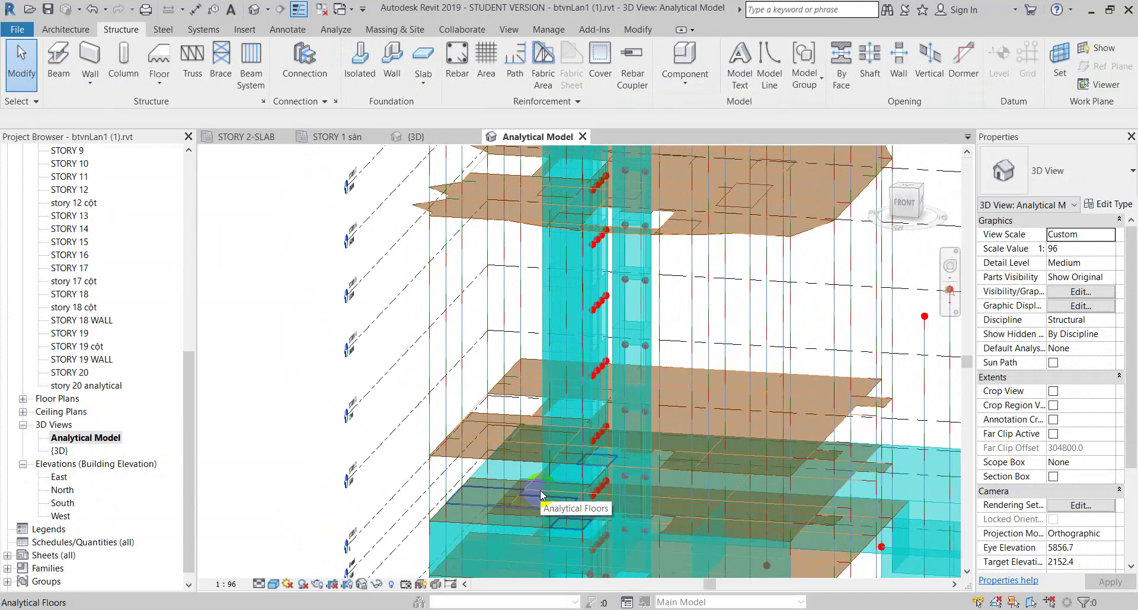
mouse_move(542, 495)
shift+middle_down()
mouse_move(376, 342)
mouse_move(376, 325)
mouse_move(376, 427)
mouse_move(393, 437)
mouse_move(407, 427)
mouse_move(406, 437)
mouse_move(399, 419)
mouse_move(416, 418)
shift+middle_up()
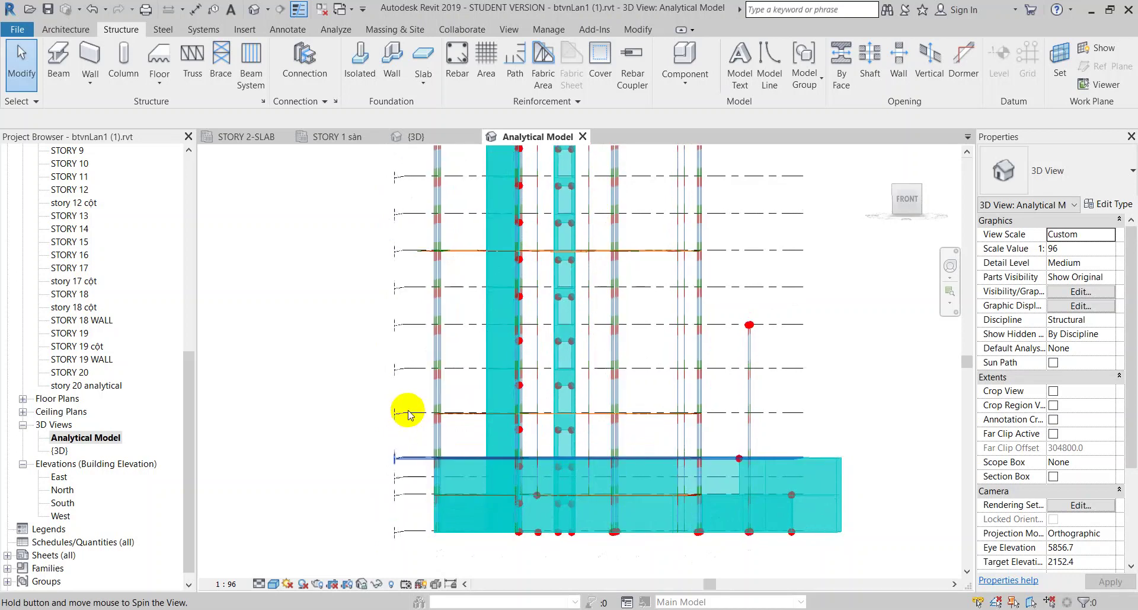
scroll(394, 381, up, 1)
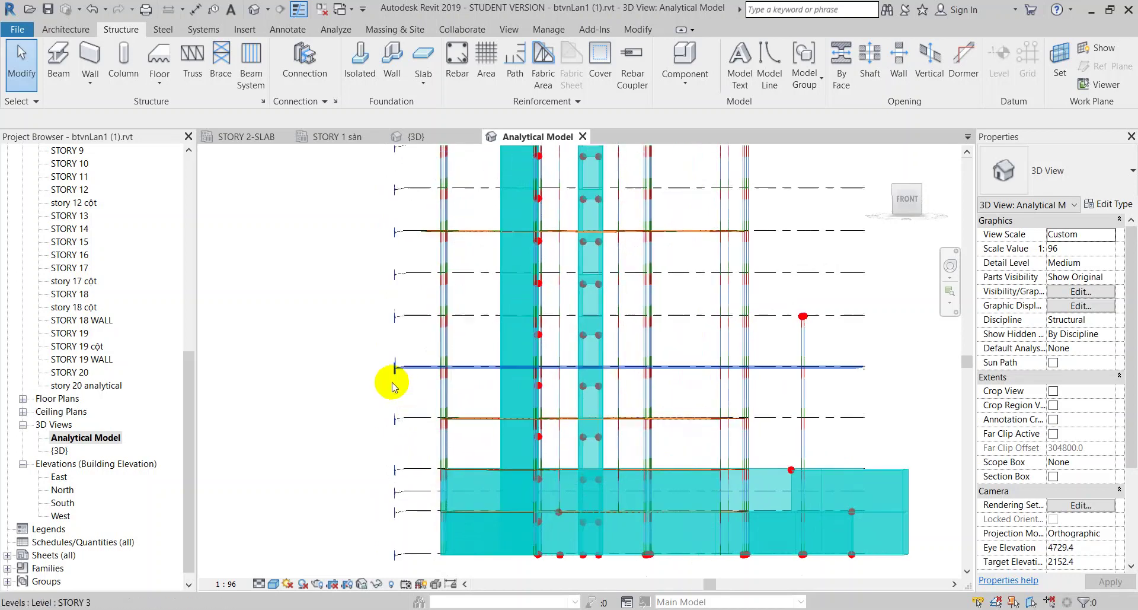
scroll(394, 381, up, 1)
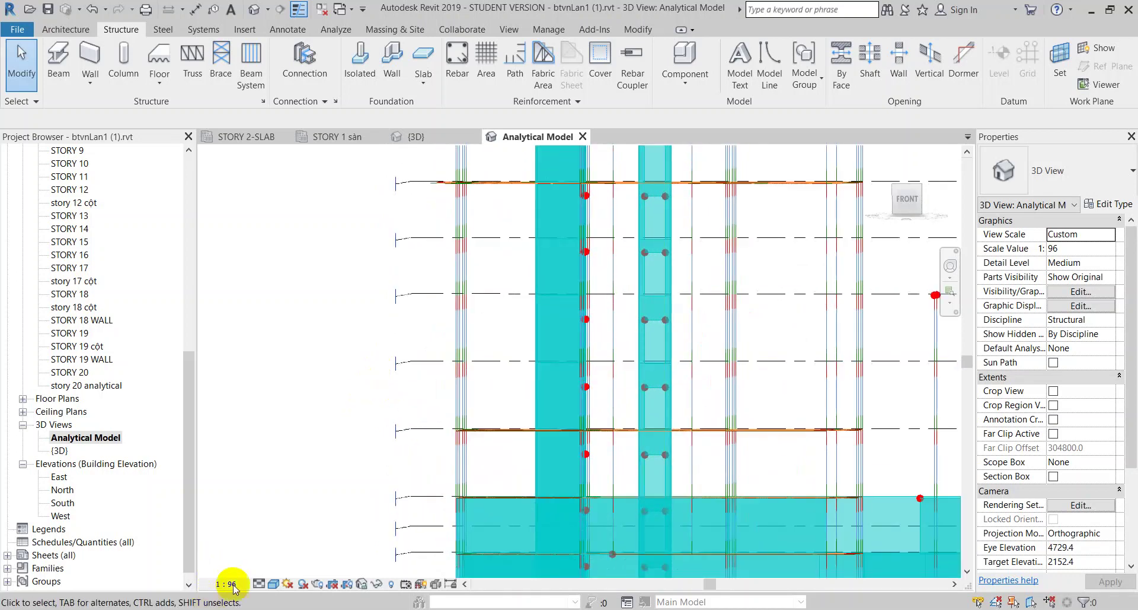
scroll(175, 456, up, 1)
- Return to the default {3D} view of the physical model
mouse_move(182, 477)
mouse_down()
mouse_move(182, 302)
mouse_move(178, 332)
mouse_up()
scroll(119, 474, down, 2)
scroll(89, 510, down, 2)
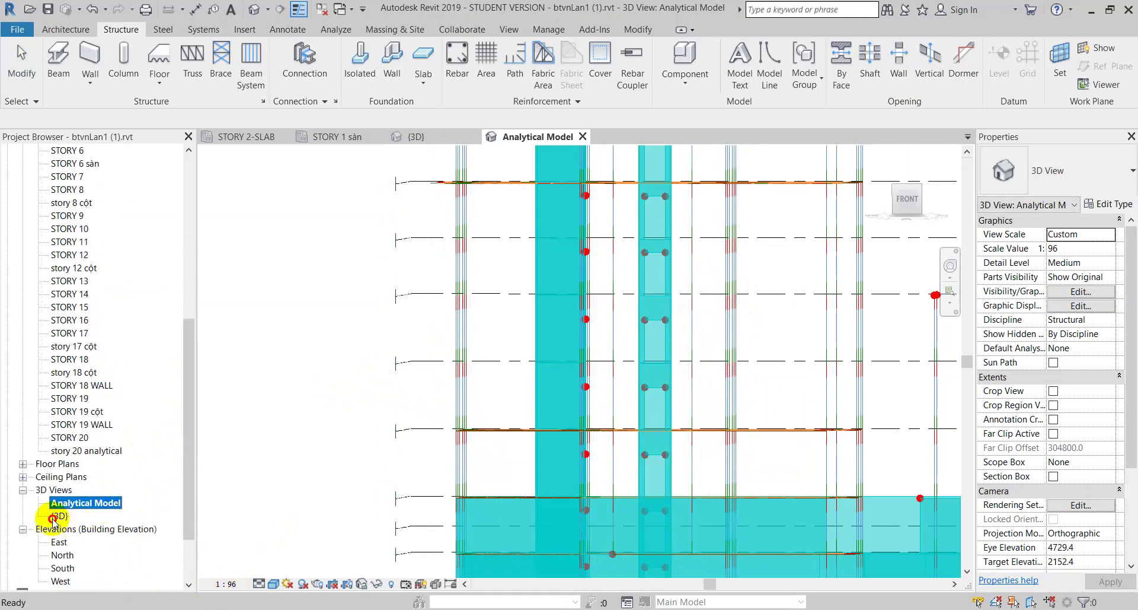
double_click(60, 515)
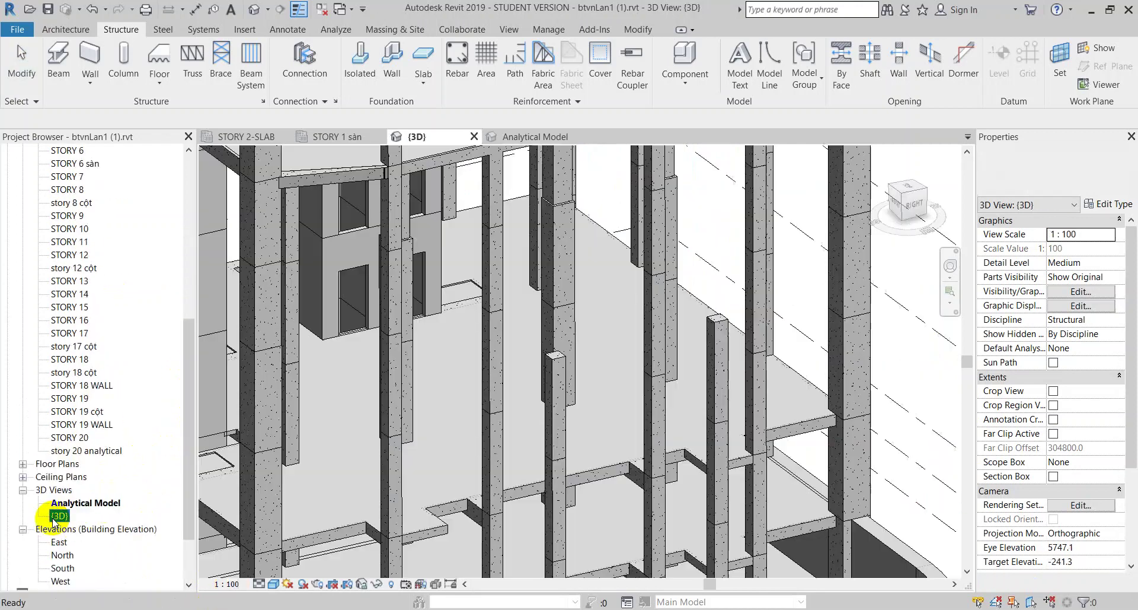
click(471, 365)
key(Escape)
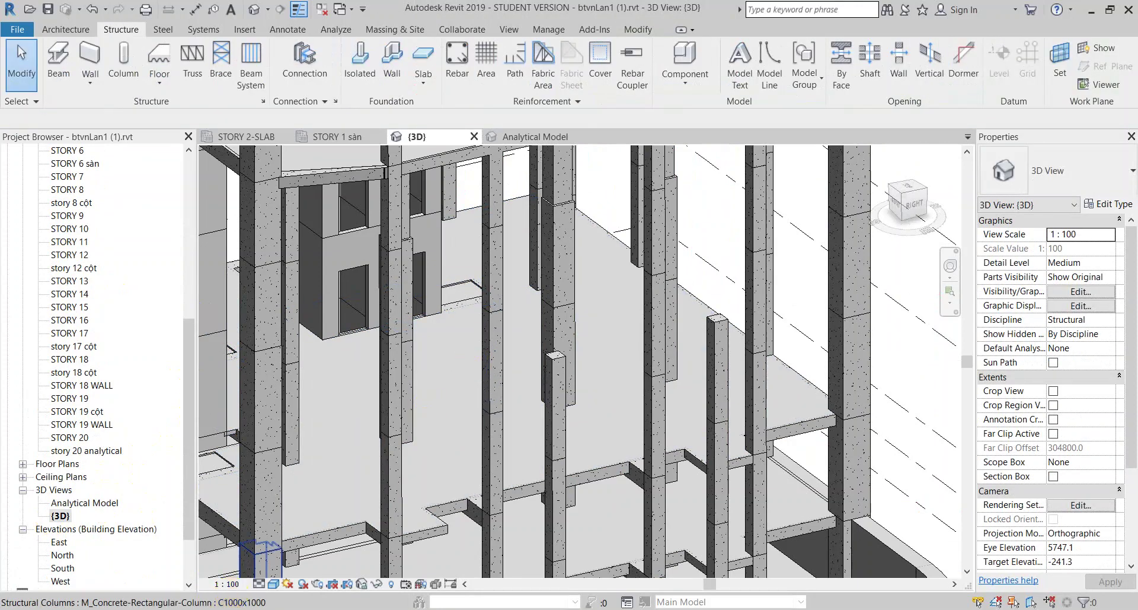
mouse_move(152, 539)
click(318, 571)
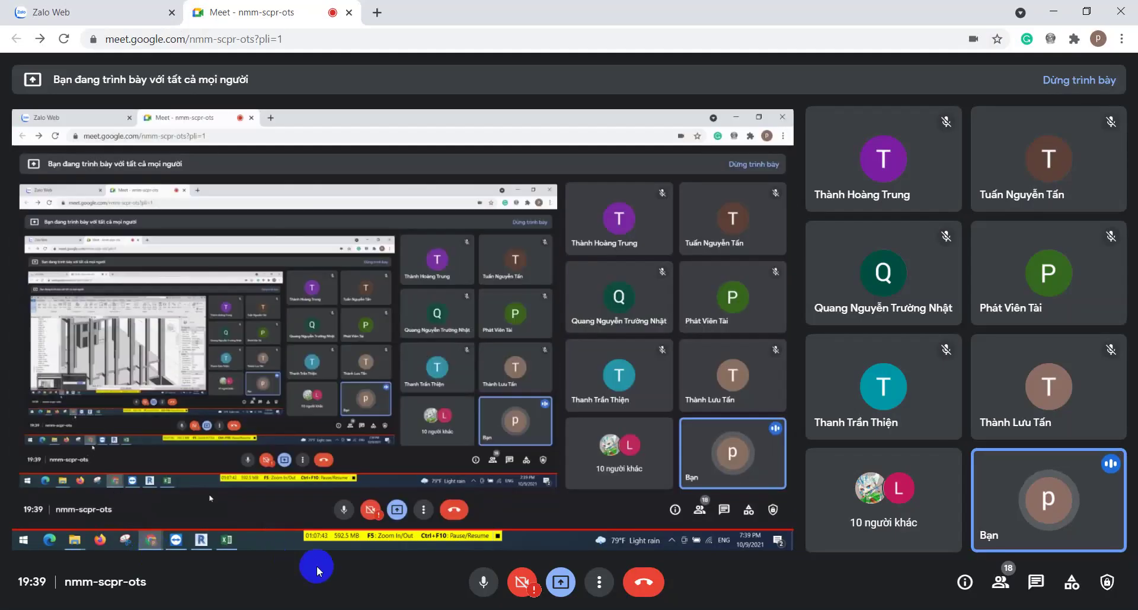
mouse_move(204, 539)
click(276, 605)
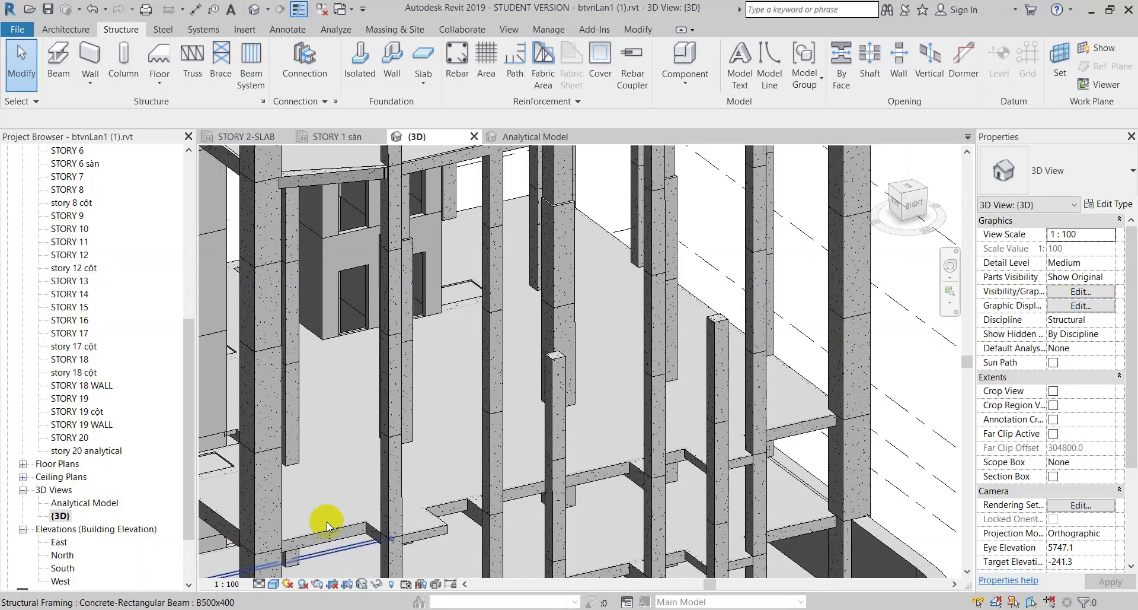
click(460, 372)
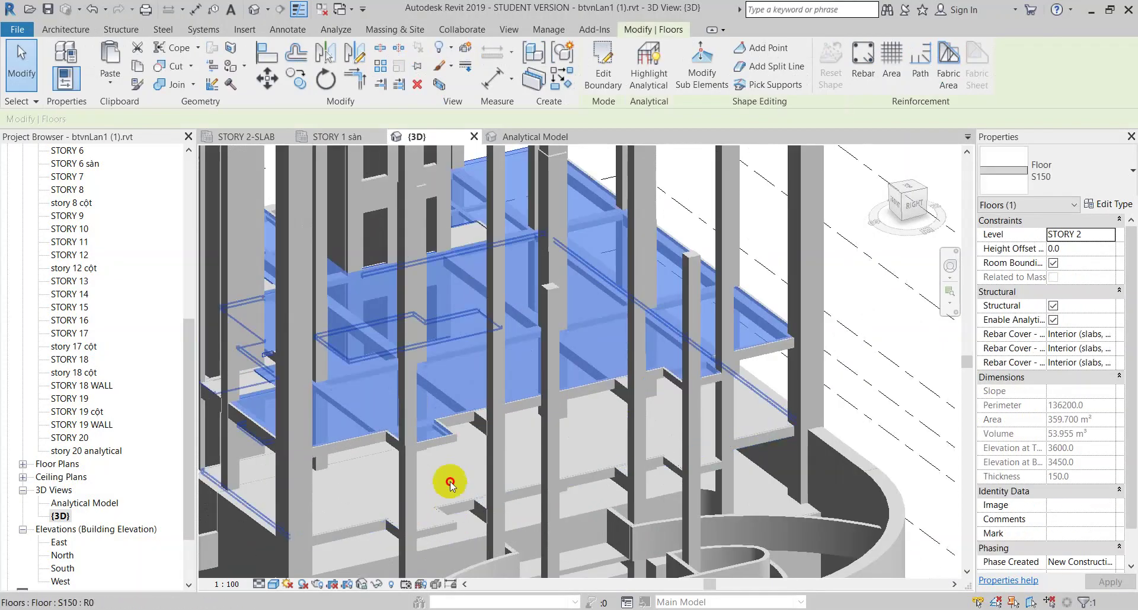
click(450, 483)
scroll(468, 361, down, 3)
click(531, 353)
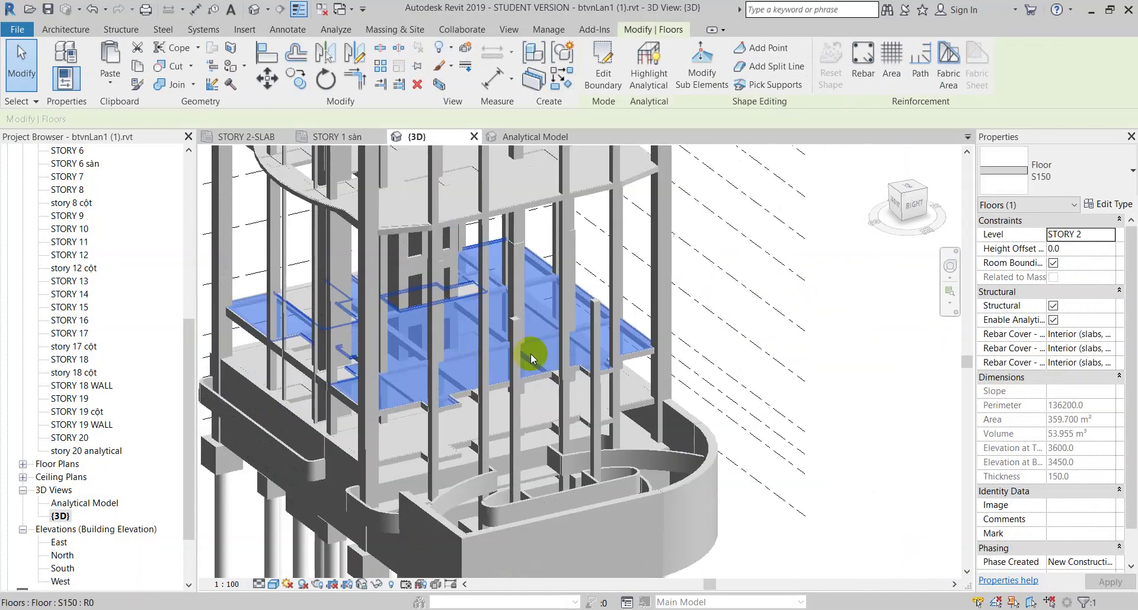
shift+middle_drag(841, 428, 757, 317)
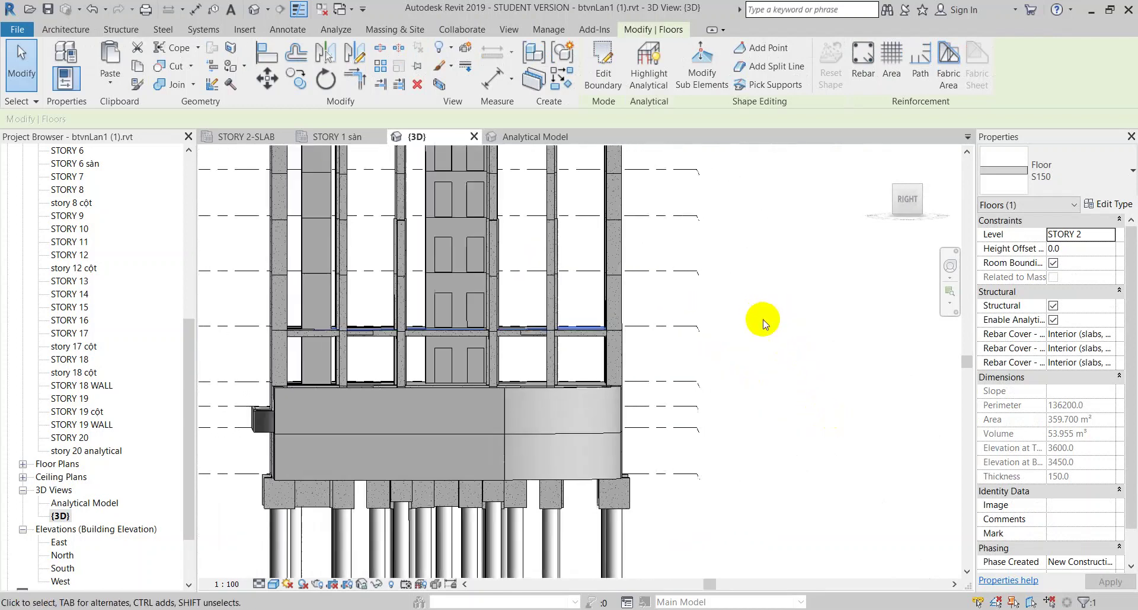
shift+middle_drag(807, 363, 806, 357)
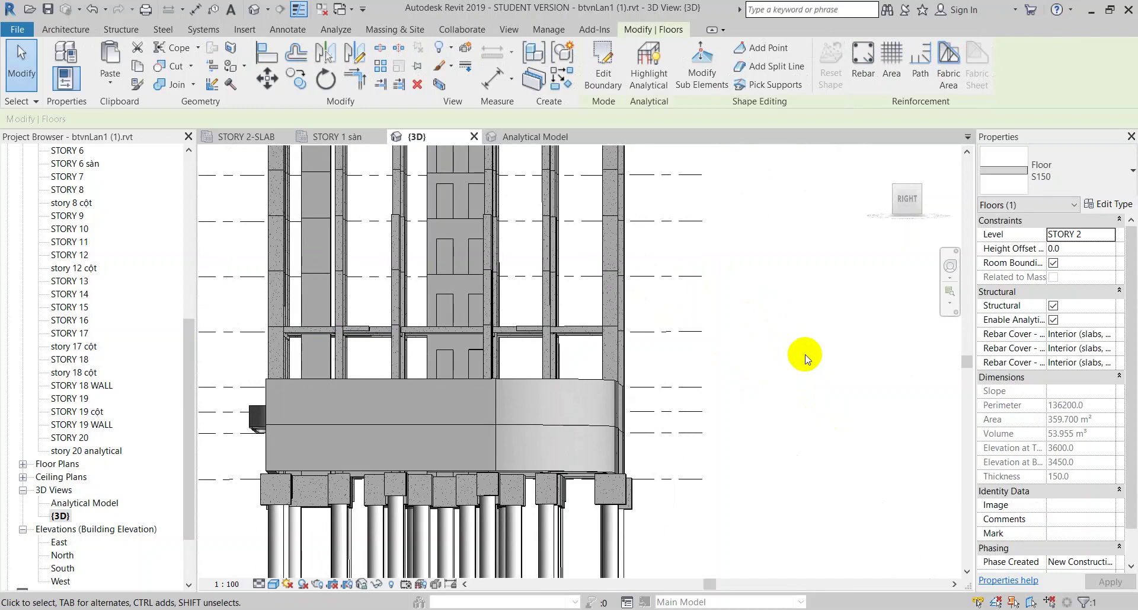
scroll(287, 315, up, 3)
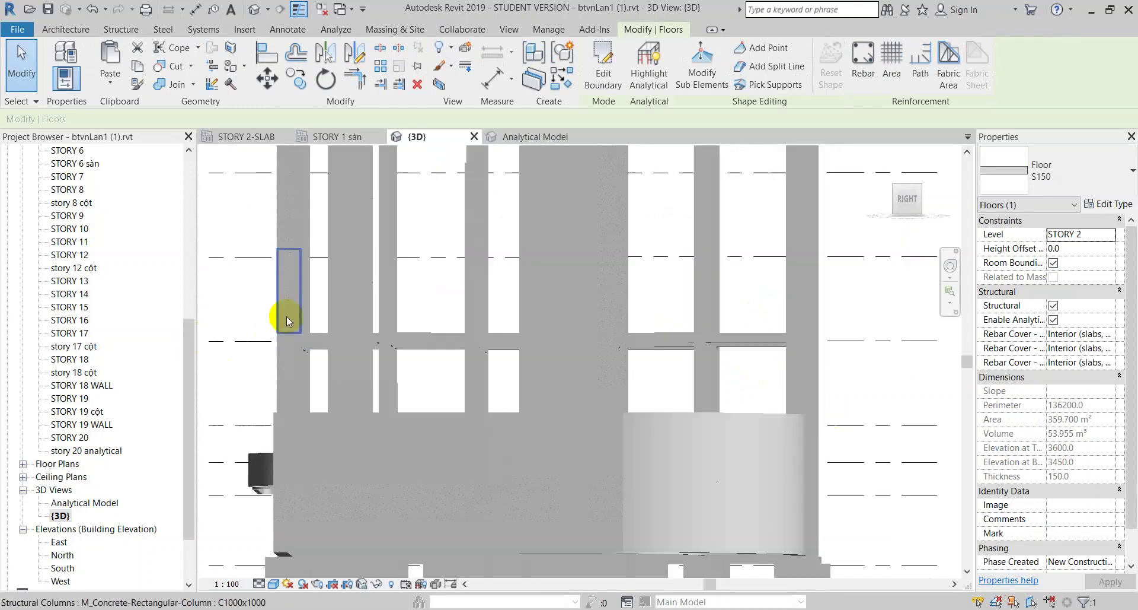
shift+middle_drag(283, 314, 207, 599)
click(202, 599)
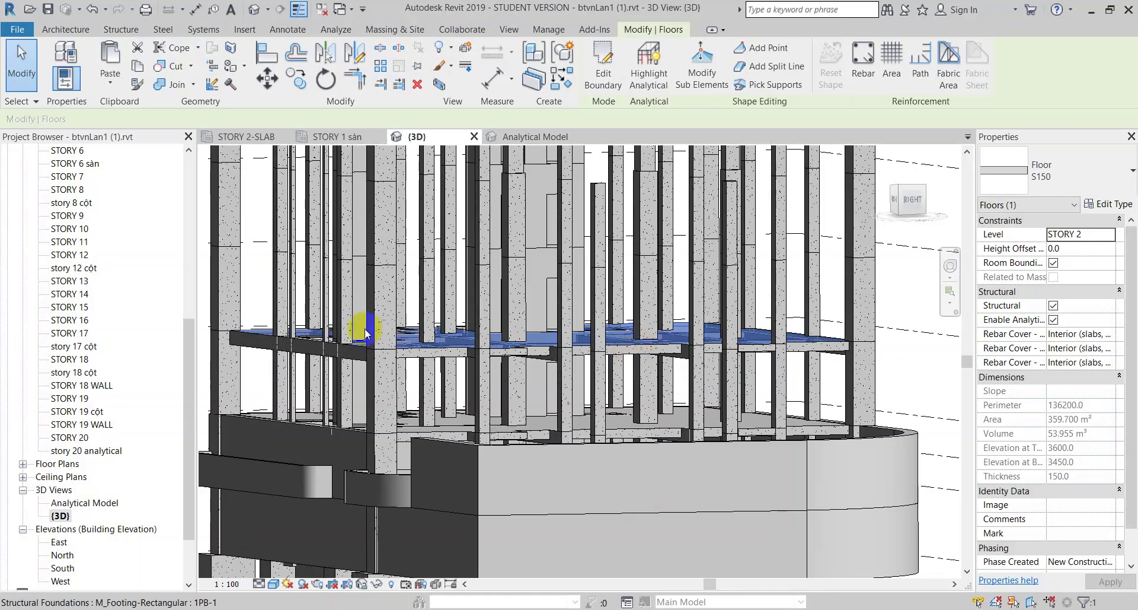
- Clear the floor selection and open the STORY 2-SLAB plan
key(Escape)
drag(186, 330, 186, 216)
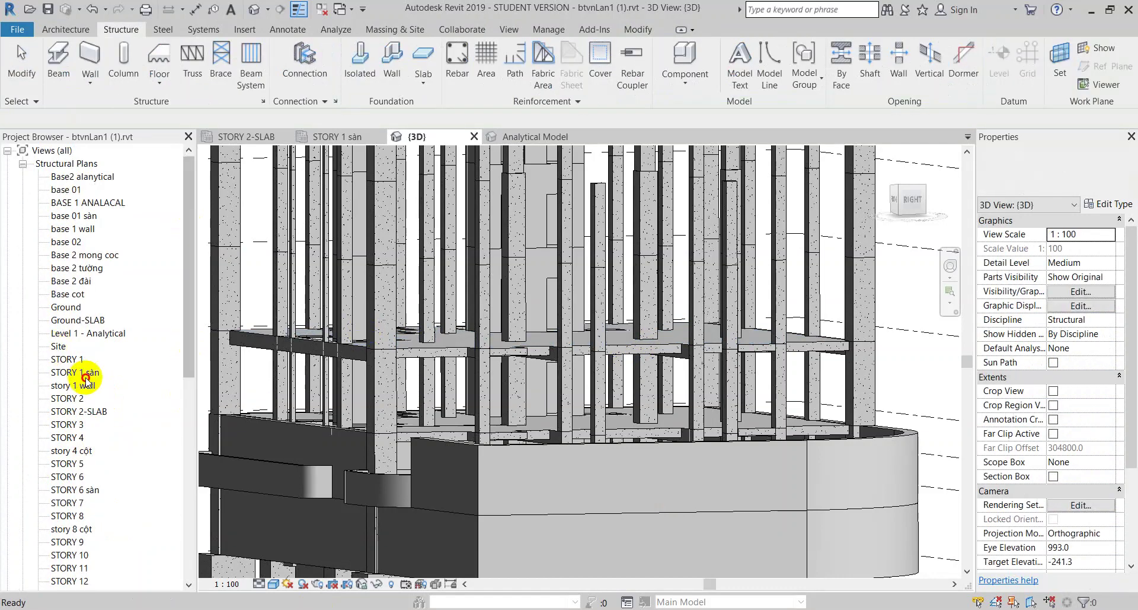
double_click(79, 411)
click(725, 503)
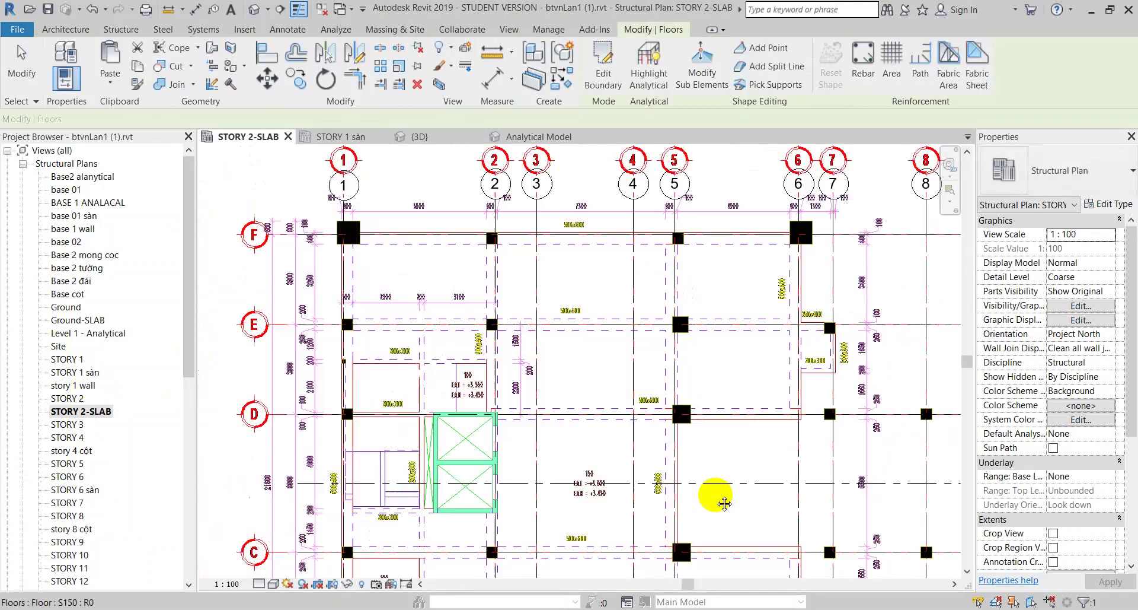
scroll(836, 469, up, 4)
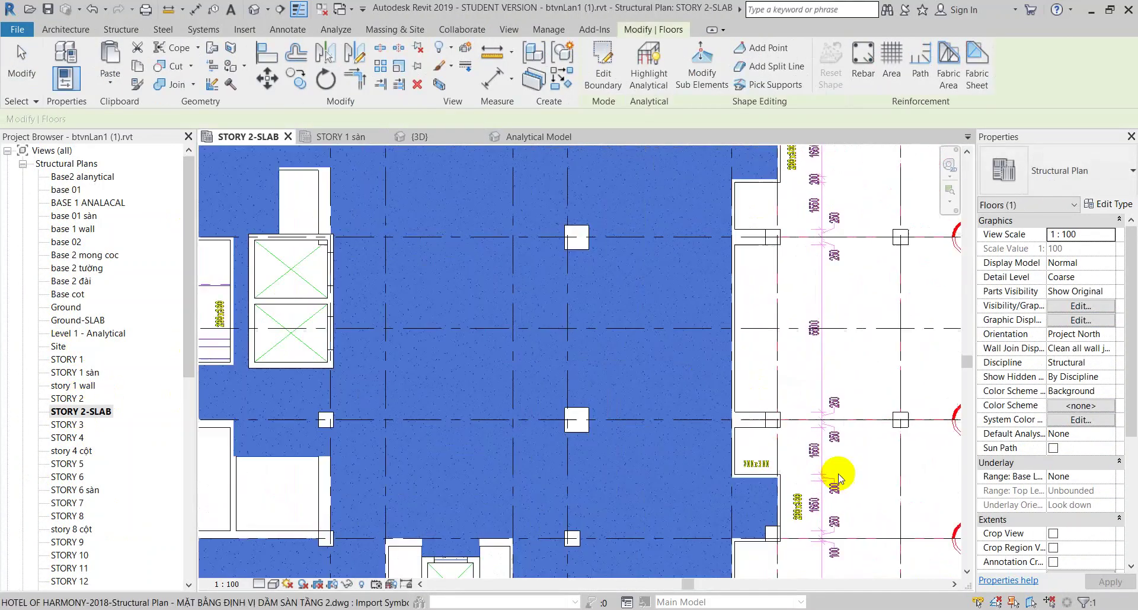
- Set the imported CAD beam layout's Draw Layer to Foreground
click(813, 445)
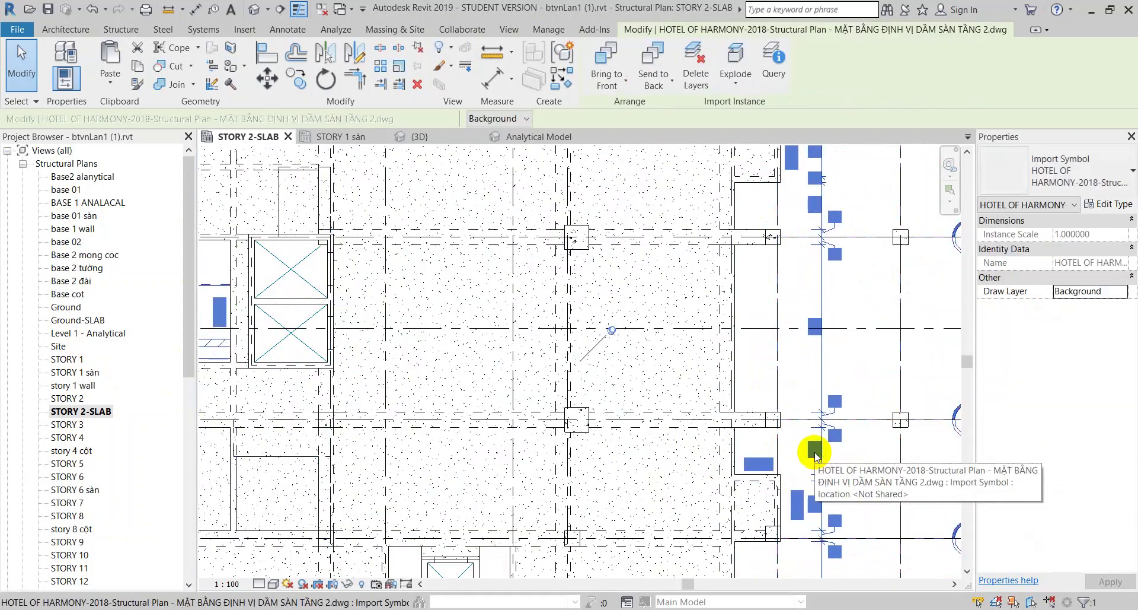
click(468, 118)
click(510, 149)
scroll(661, 430, up, 2)
scroll(661, 433, up, 3)
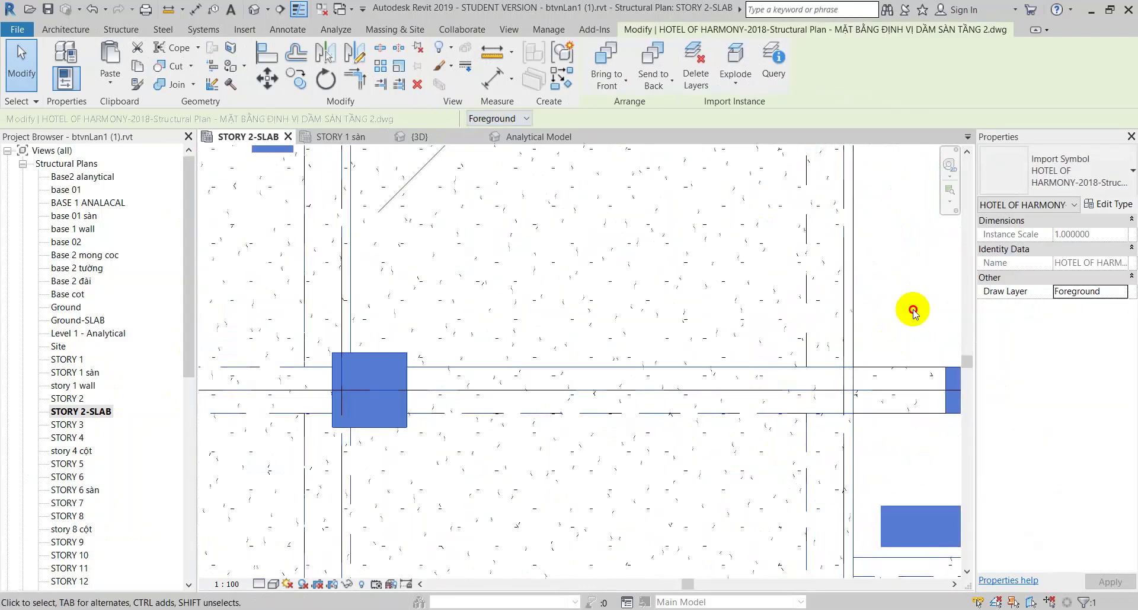
click(913, 310)
- Select a beam to check its type, panning to show columns and beam labels
scroll(682, 508, up, 3)
scroll(682, 508, up, 2)
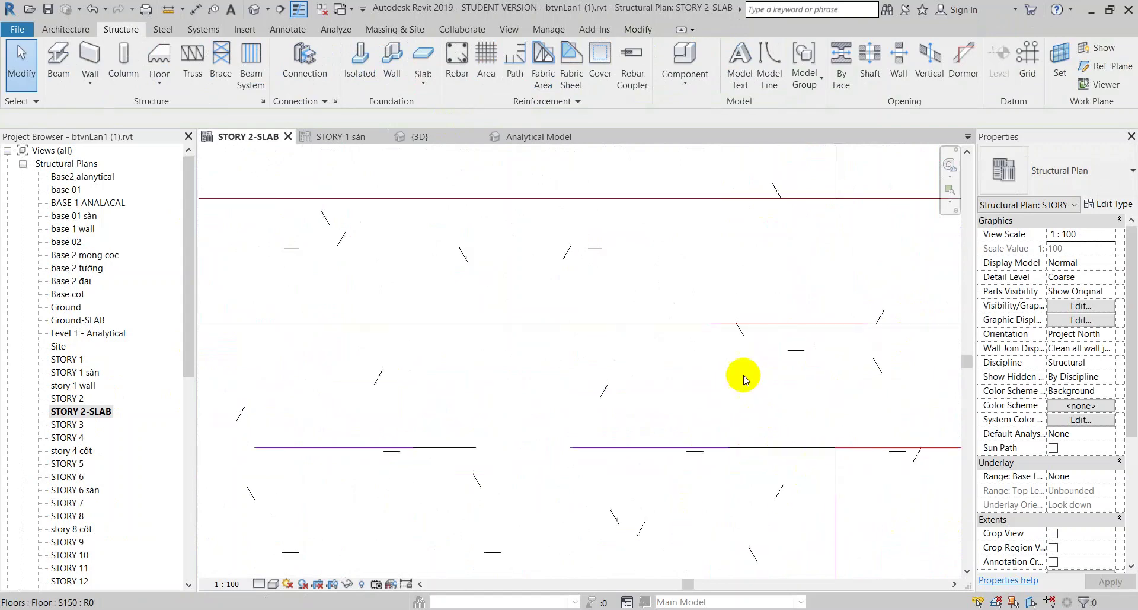
scroll(744, 377, down, 3)
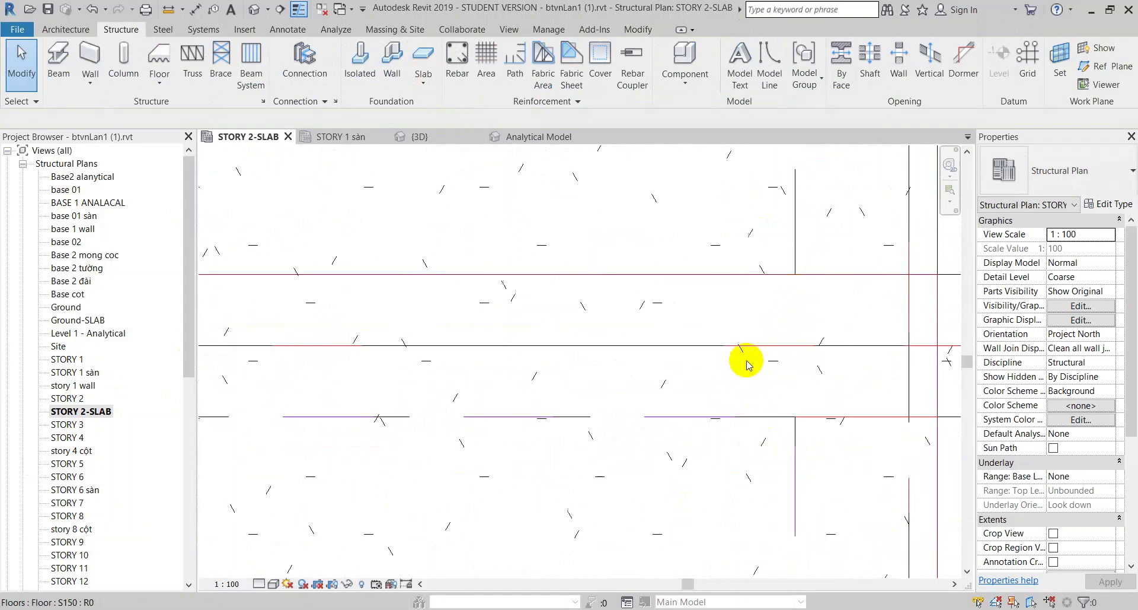
click(745, 347)
scroll(730, 428, up, 2)
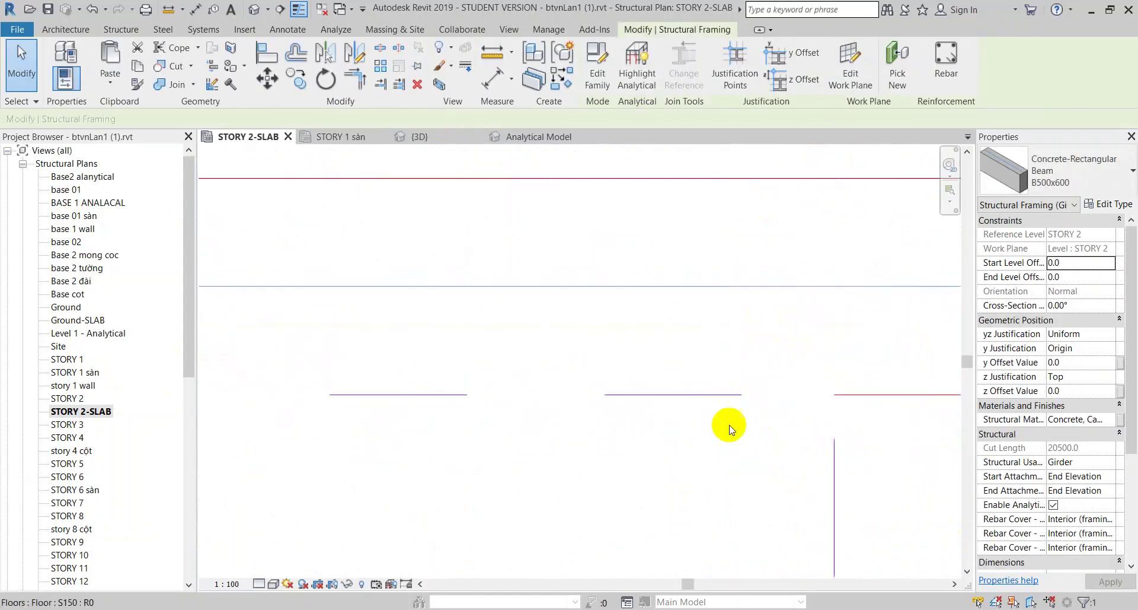
scroll(724, 299, down, 3)
scroll(724, 300, down, 2)
middle_drag(724, 299, 598, 363)
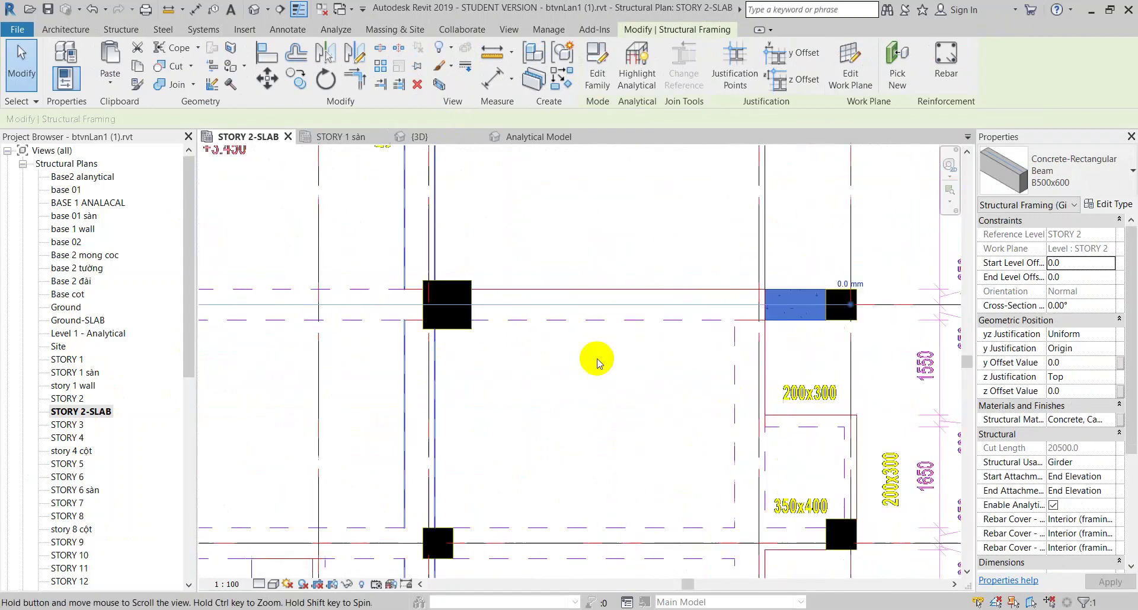
scroll(763, 363, up, 1)
scroll(691, 315, up, 2)
scroll(501, 310, up, 2)
scroll(470, 360, up, 3)
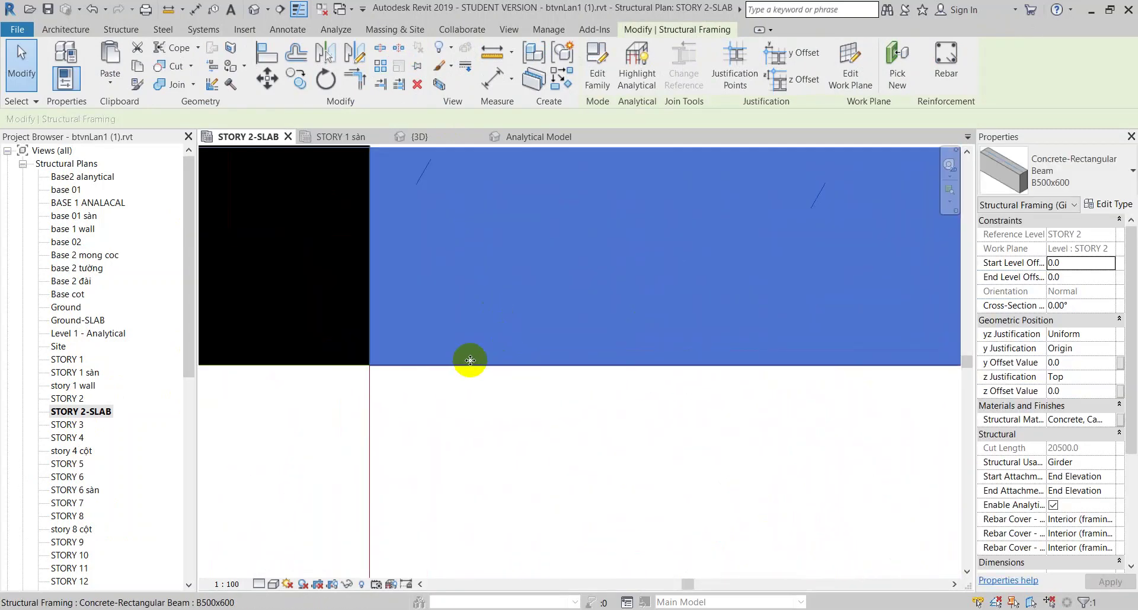
scroll(516, 374, down, 2)
scroll(350, 386, down, 2)
key(Escape)
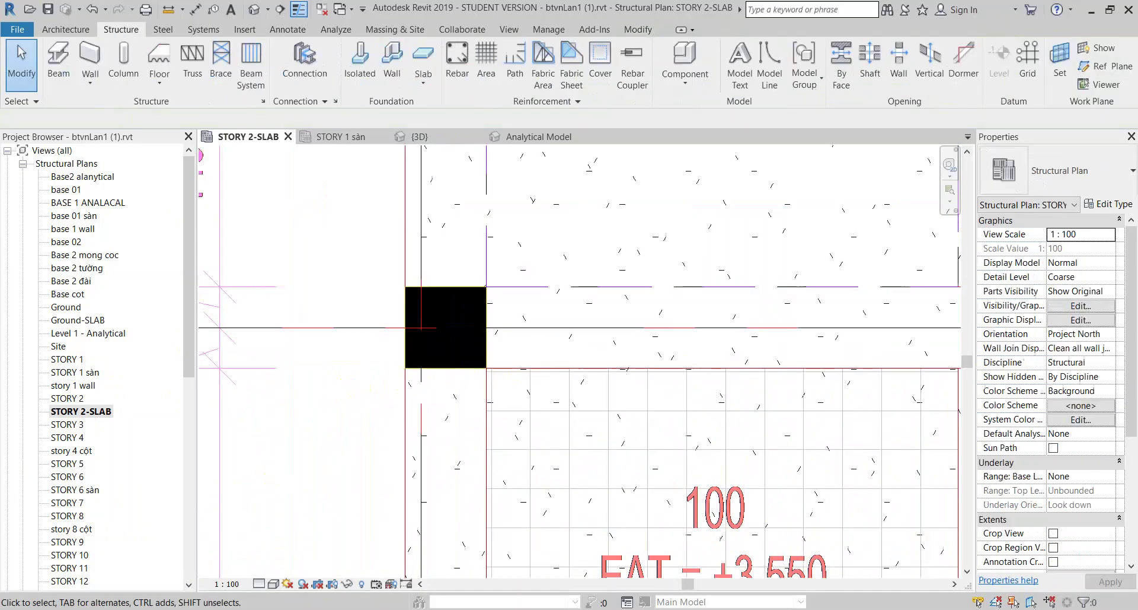
- Switch from Revit to the Google Meet call in Chrome
click(119, 560)
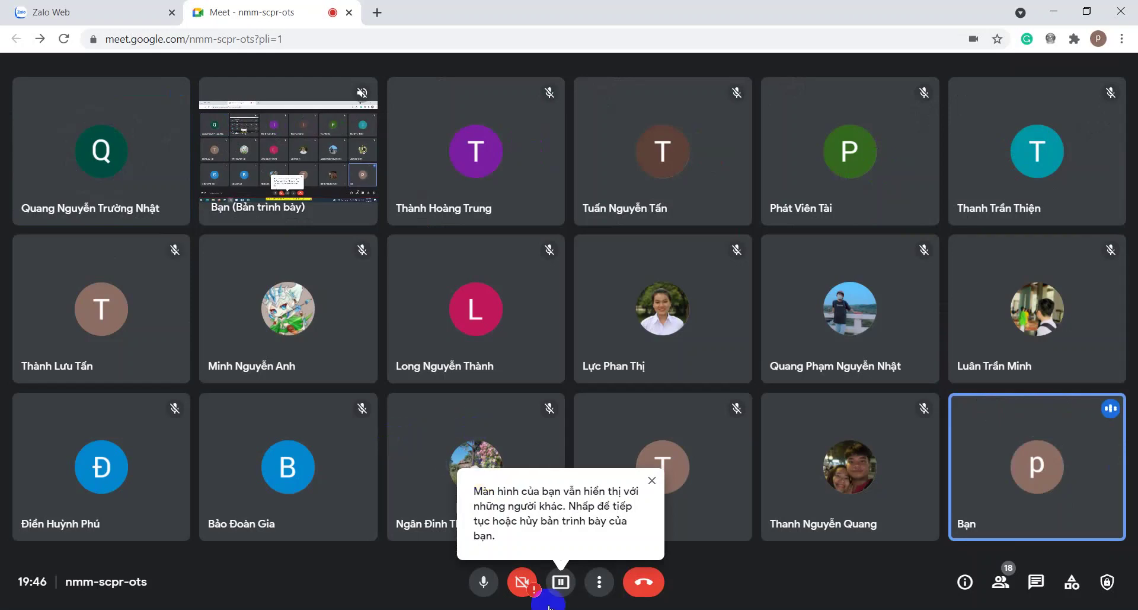
- Continue presenting the screen in Google Meet, then return to Revit's STORY 2-SLAB plan
click(559, 584)
click(618, 536)
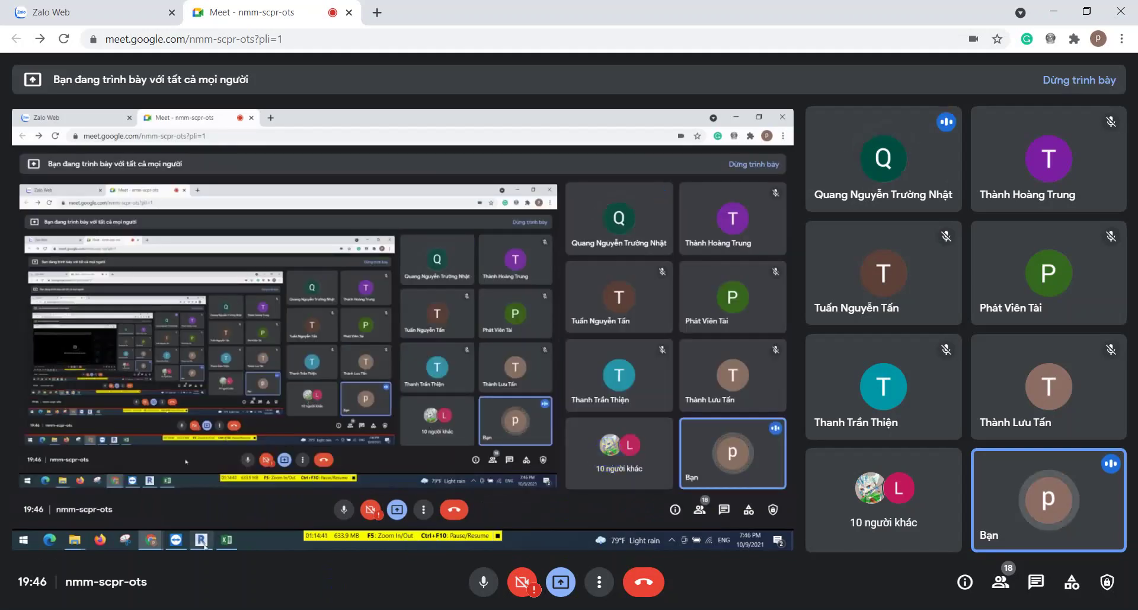
key(alt+Tab)
scroll(461, 324, down, 3)
- Set the imported CAD beam layout's Draw Layer back to Background
scroll(392, 309, down, 2)
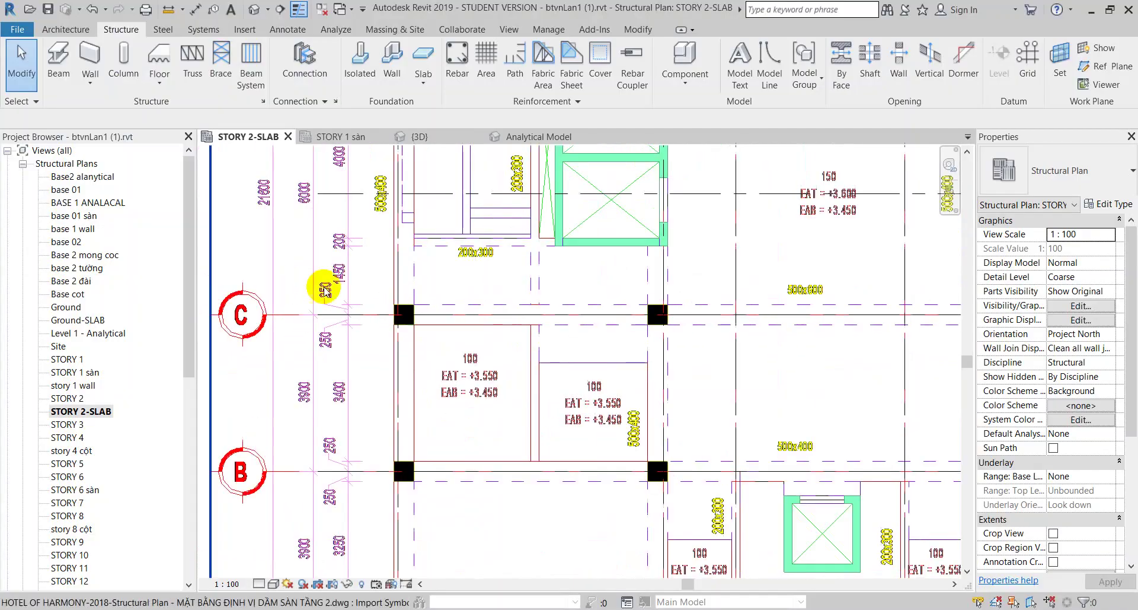
click(324, 291)
key(Escape)
scroll(325, 291, down, 1)
scroll(305, 279, down, 2)
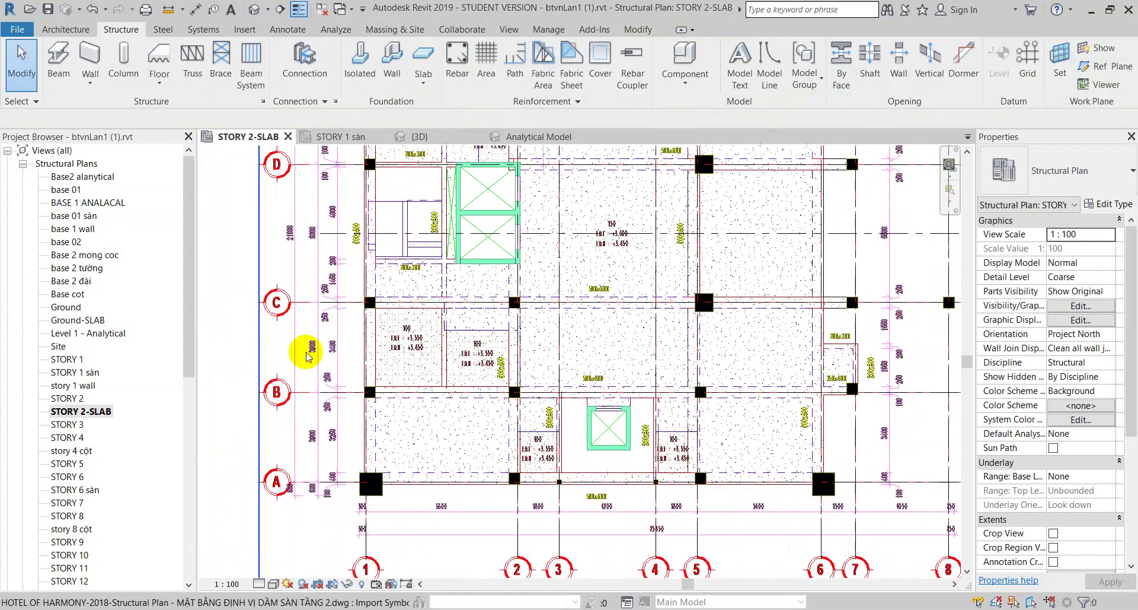
click(282, 481)
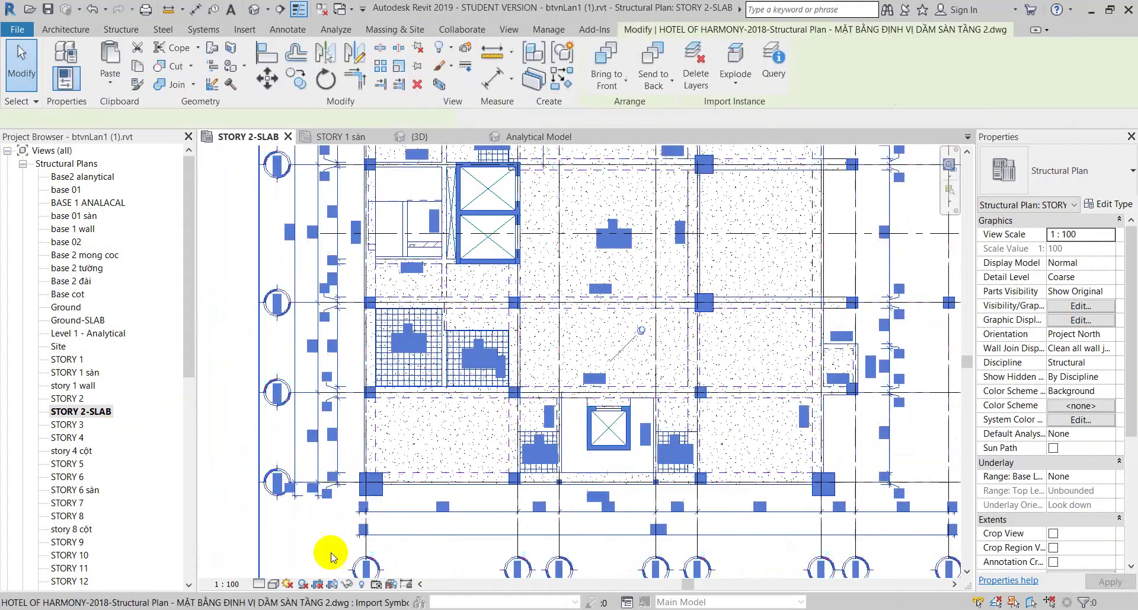
click(495, 119)
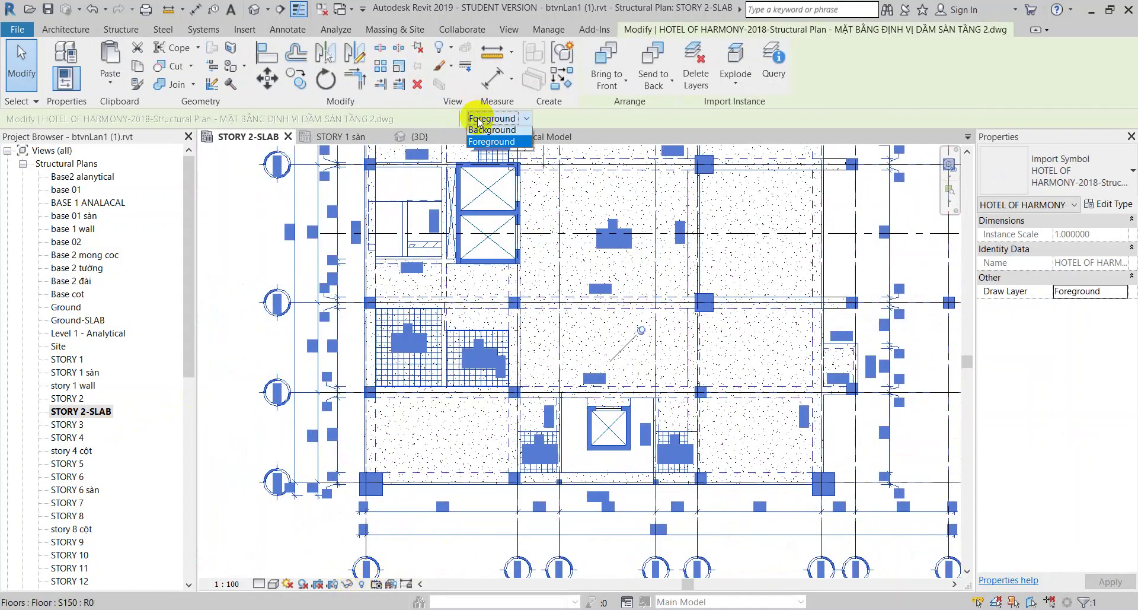
click(482, 129)
key(Escape)
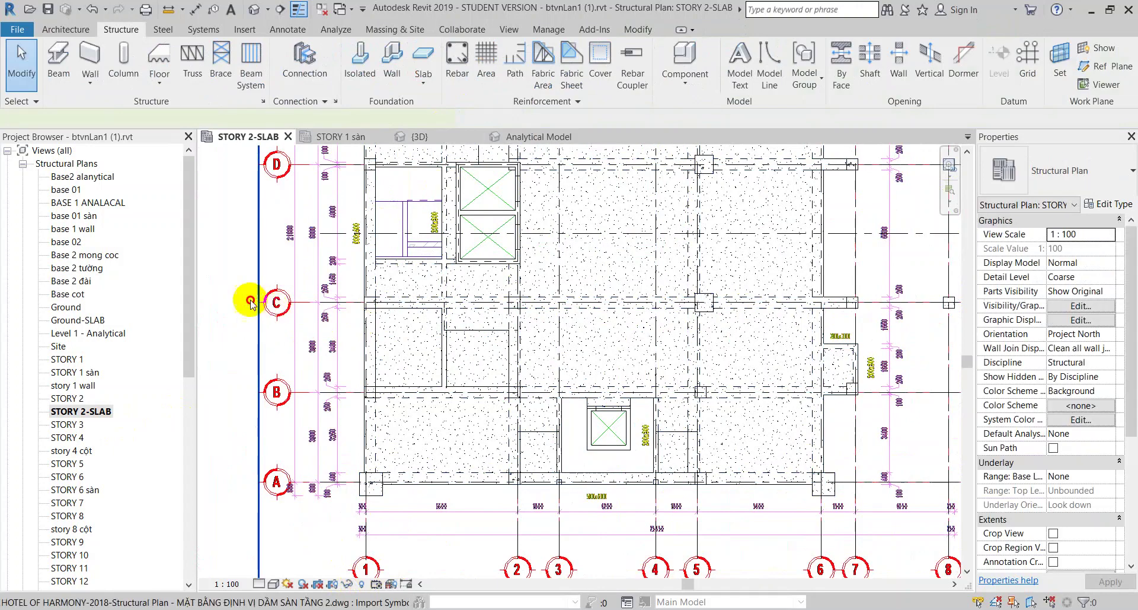
- Pan the plan across grids C–F and rows E–B, then select the STORY 2 floor slab
scroll(336, 255, down, 1)
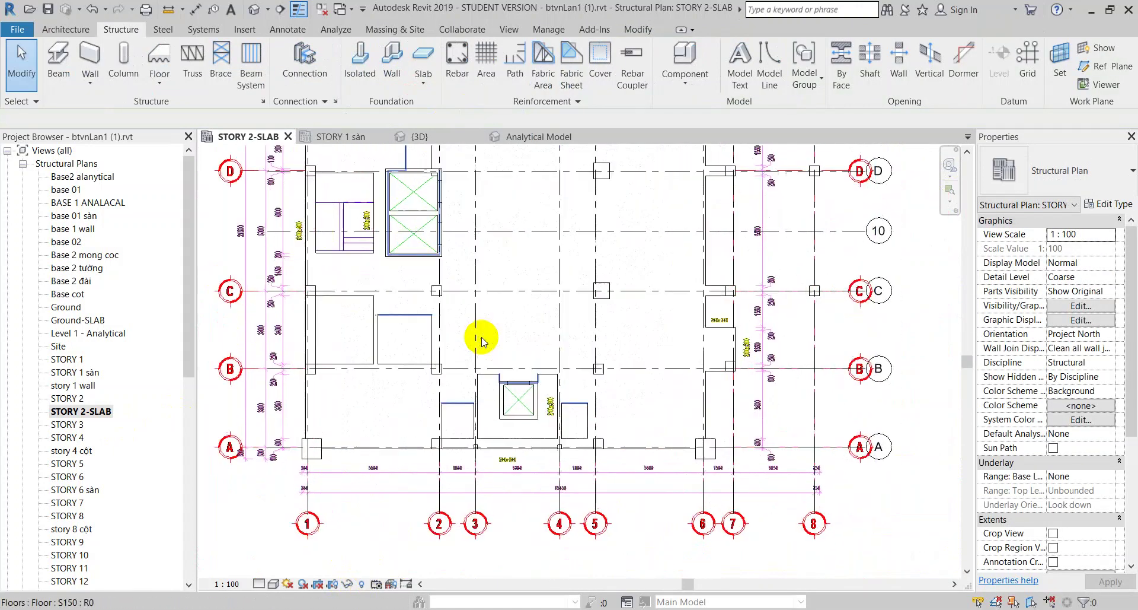
scroll(477, 330, up, 1)
scroll(478, 330, up, 1)
middle_drag(542, 357, 508, 394)
mouse_move(504, 308)
middle_down()
mouse_move(503, 415)
mouse_move(509, 373)
middle_up()
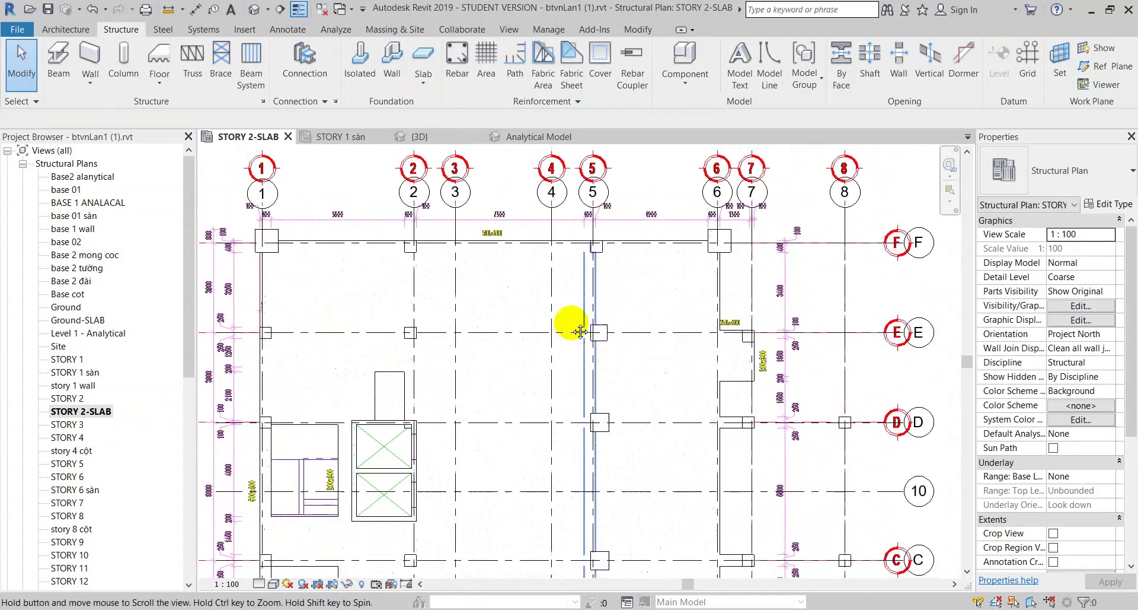
middle_drag(575, 325, 569, 257)
mouse_move(569, 262)
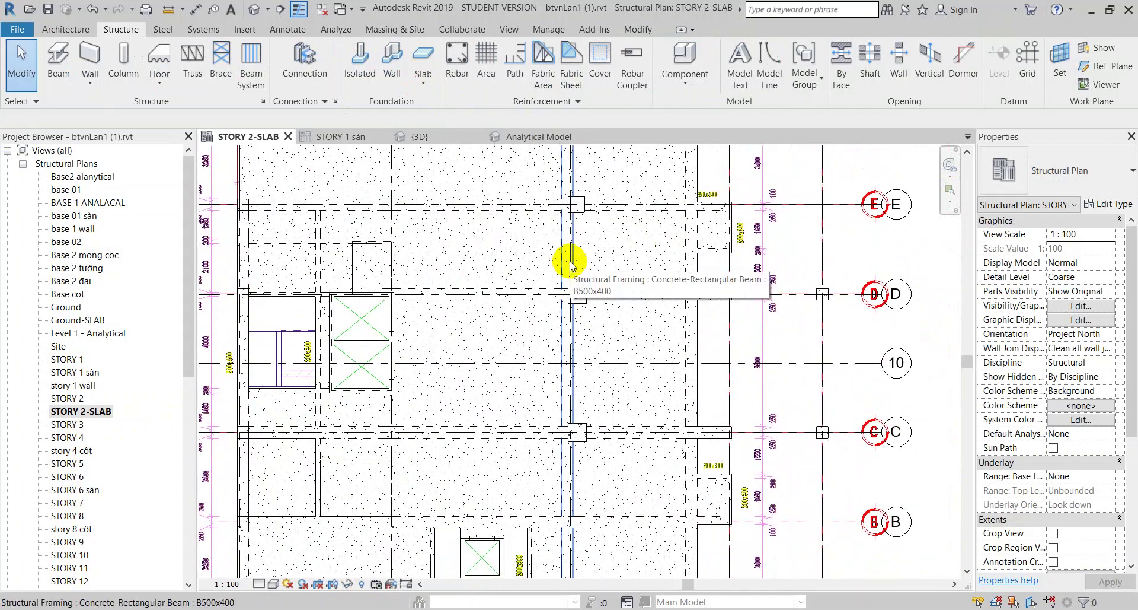
click(98, 551)
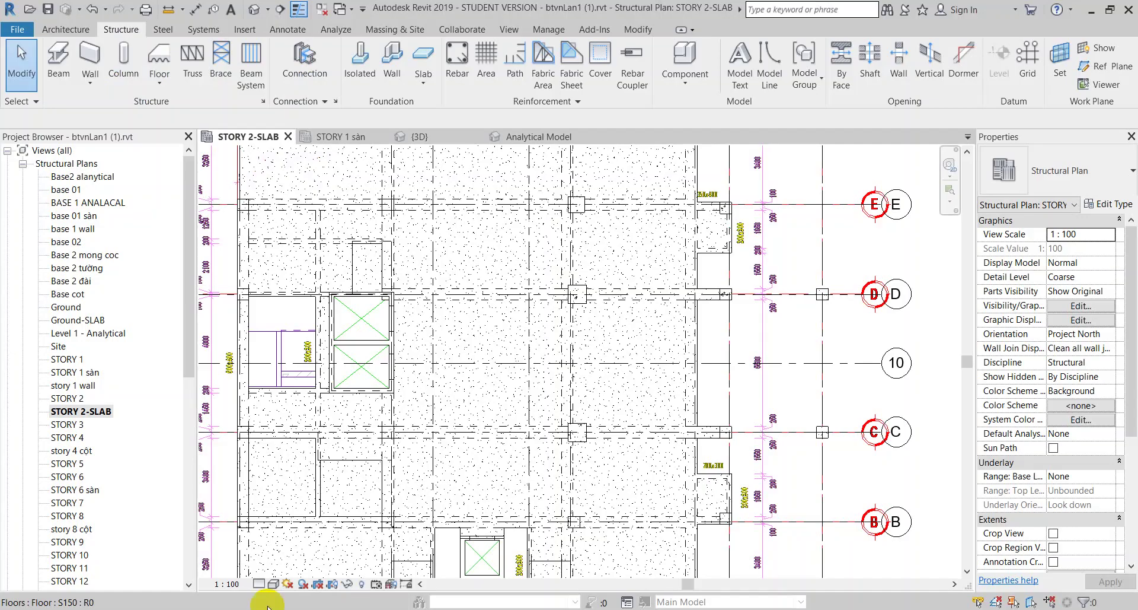
click(276, 607)
click(420, 477)
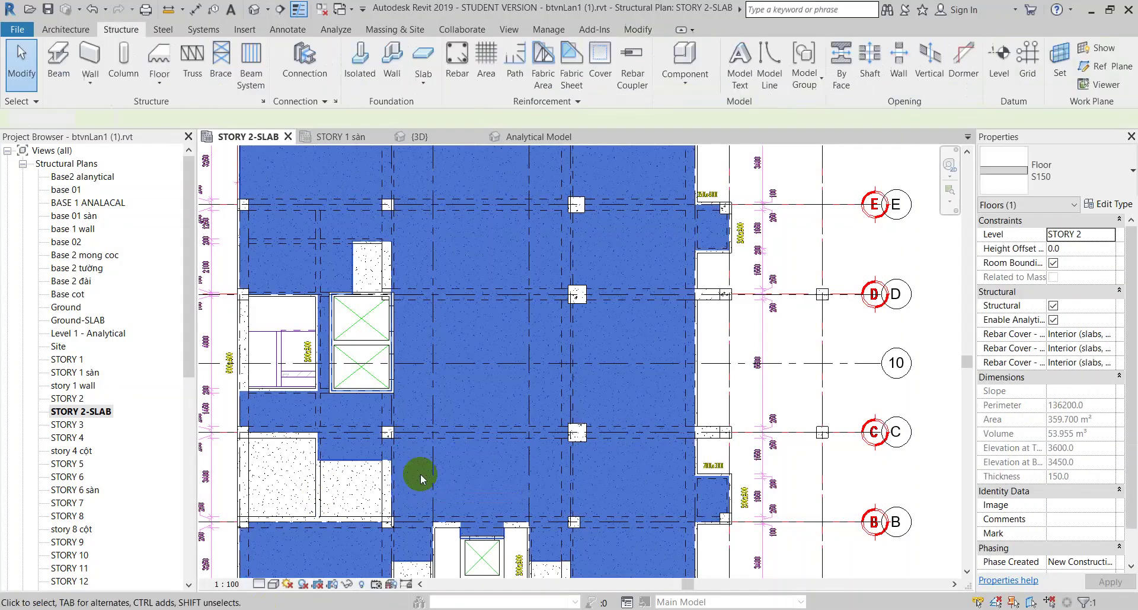
key(h)
key(h)
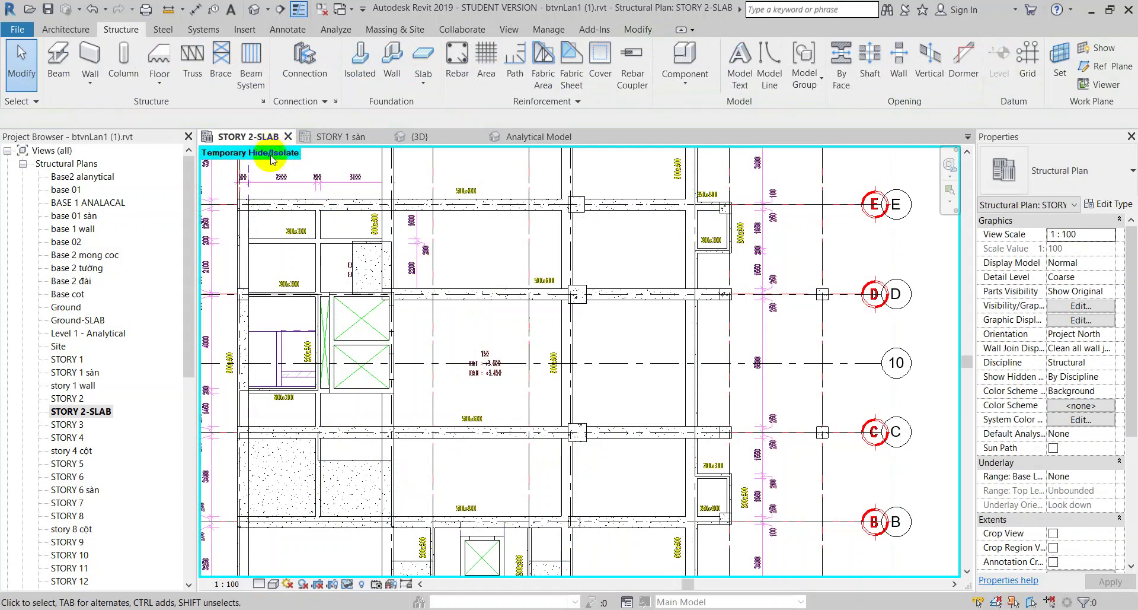
click(345, 586)
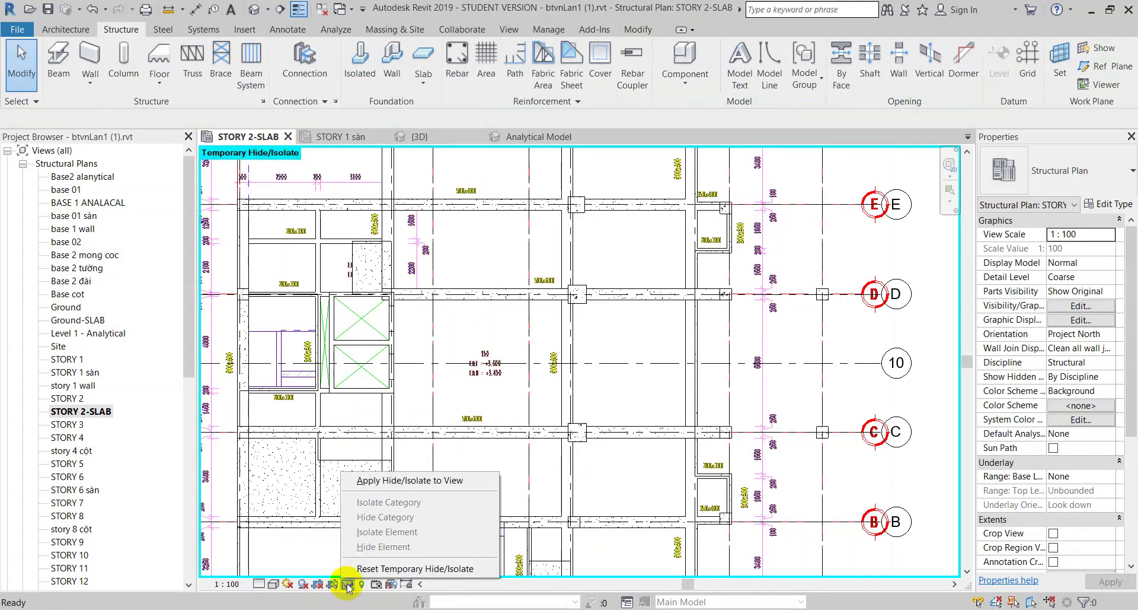
click(369, 569)
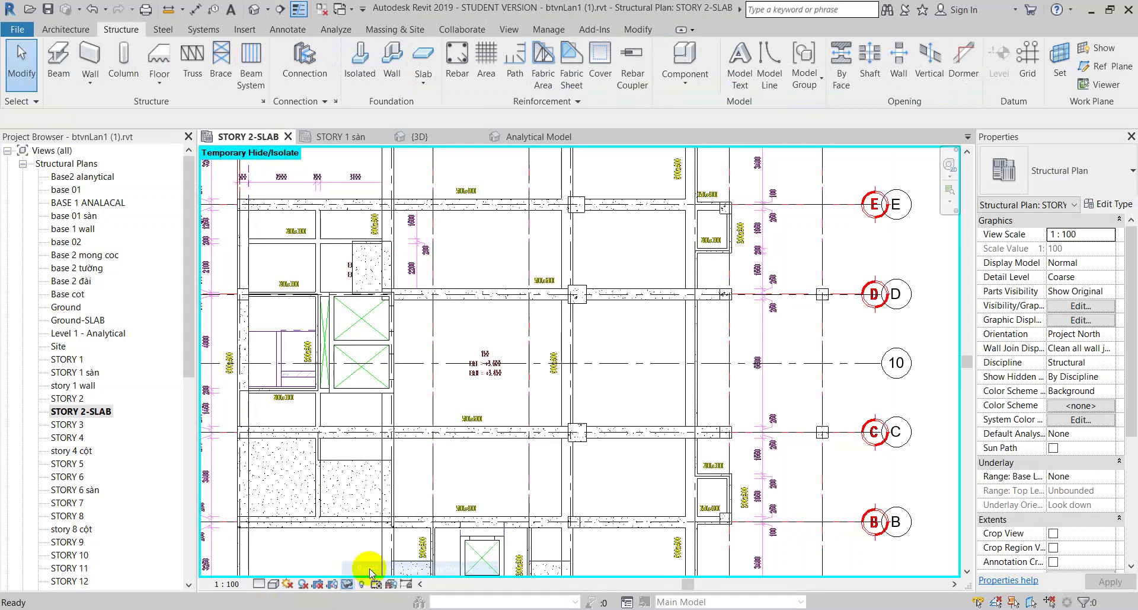
click(485, 333)
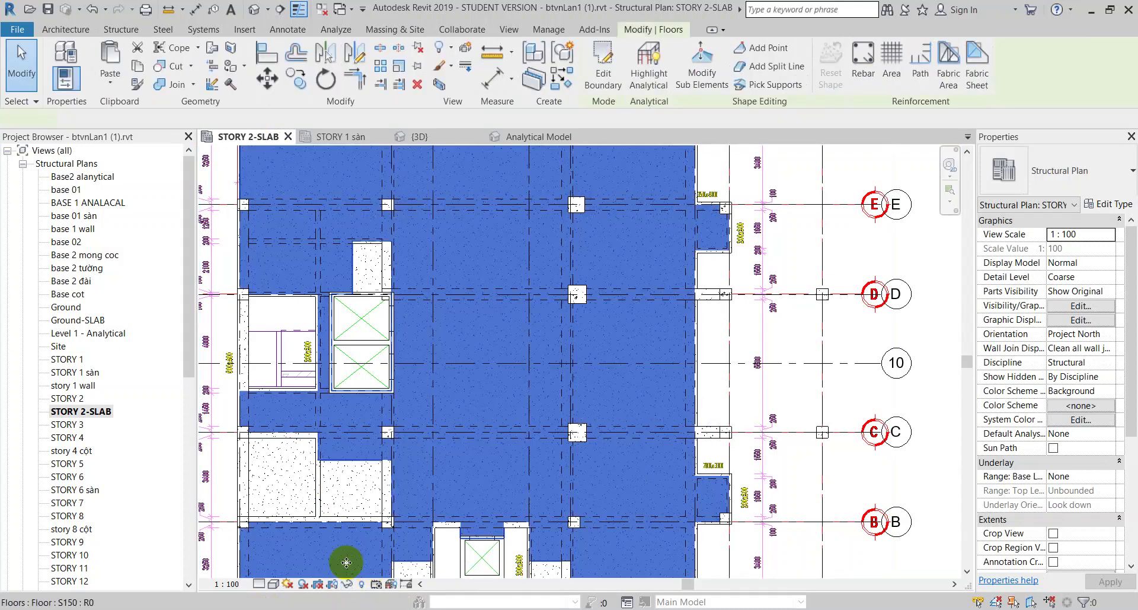
click(523, 376)
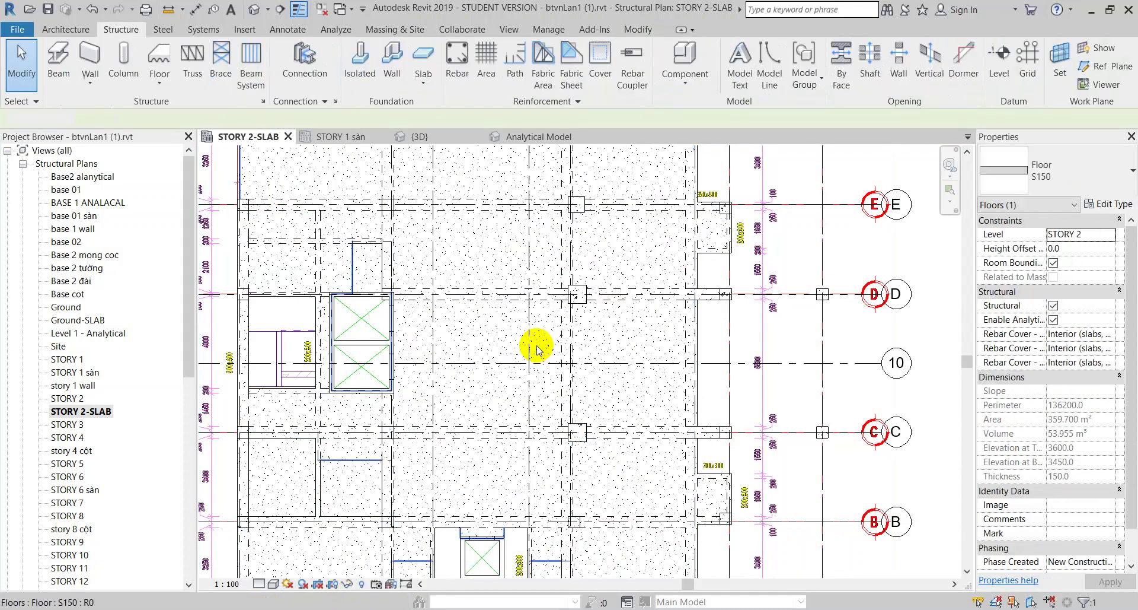
click(368, 525)
click(346, 584)
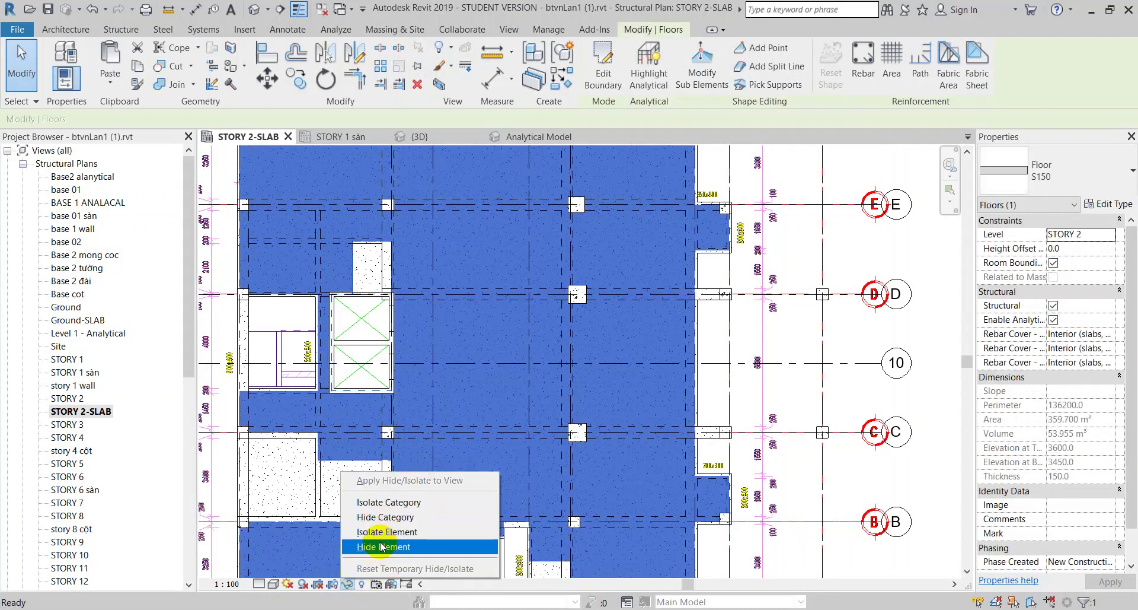
click(375, 547)
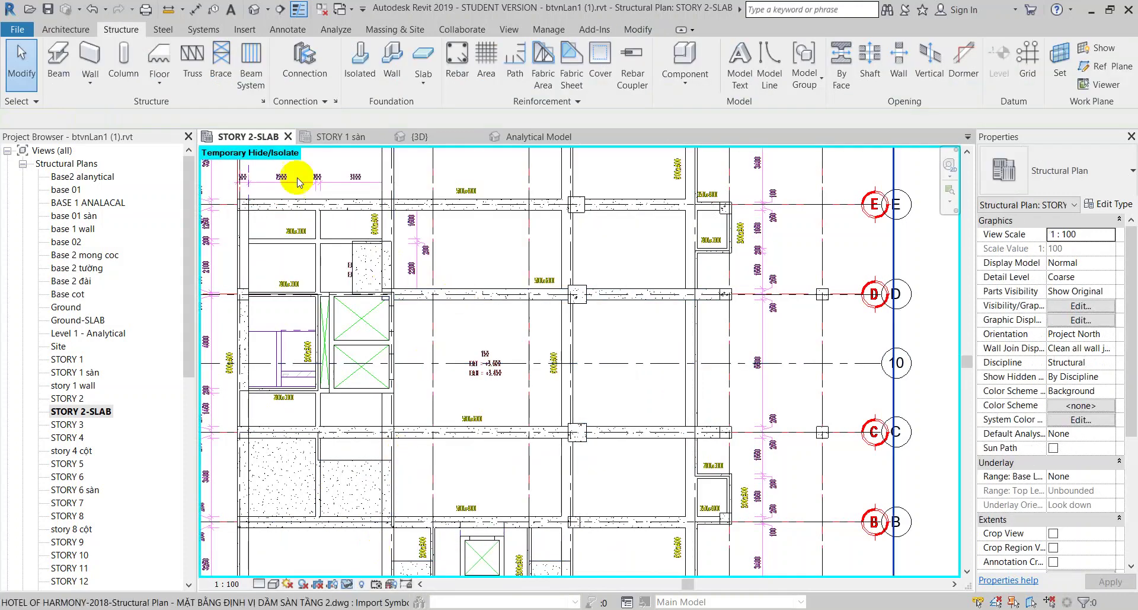
click(344, 584)
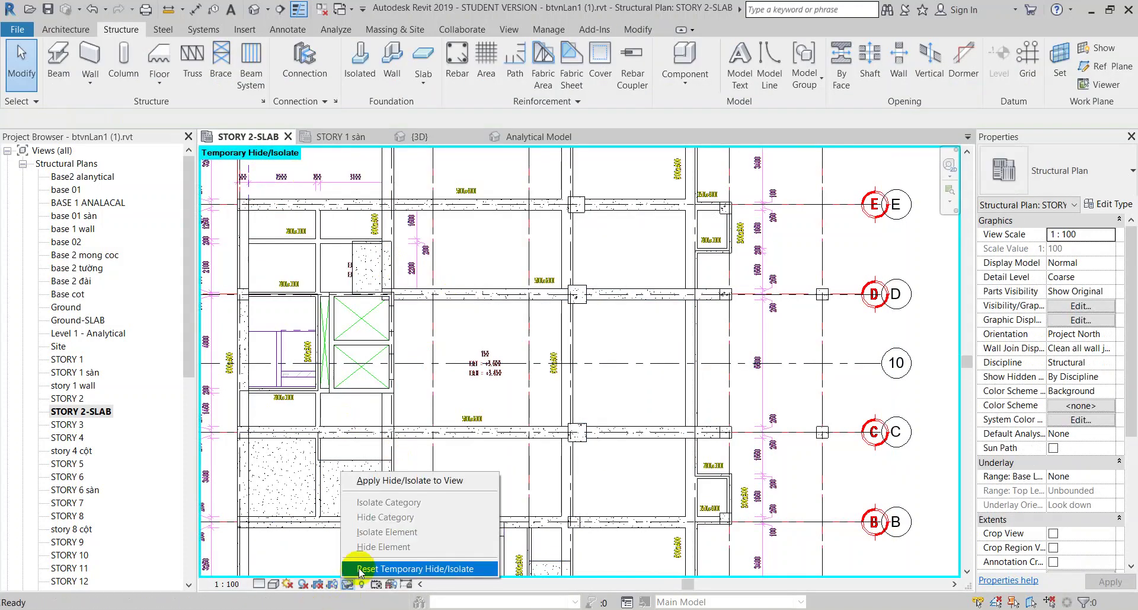
click(360, 569)
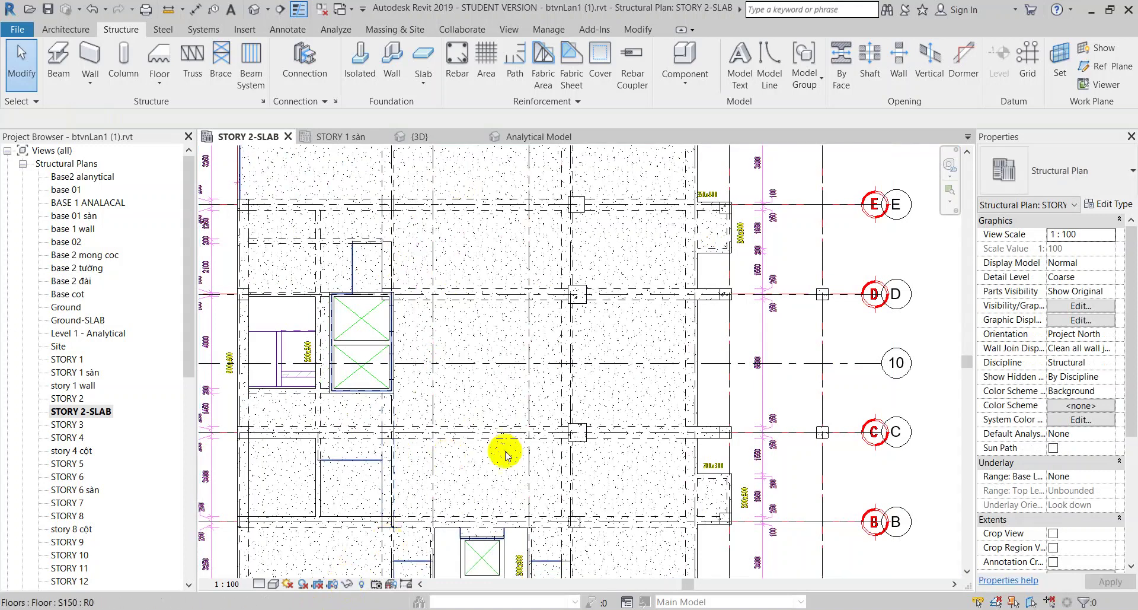
click(467, 477)
key(Escape)
click(499, 466)
click(347, 584)
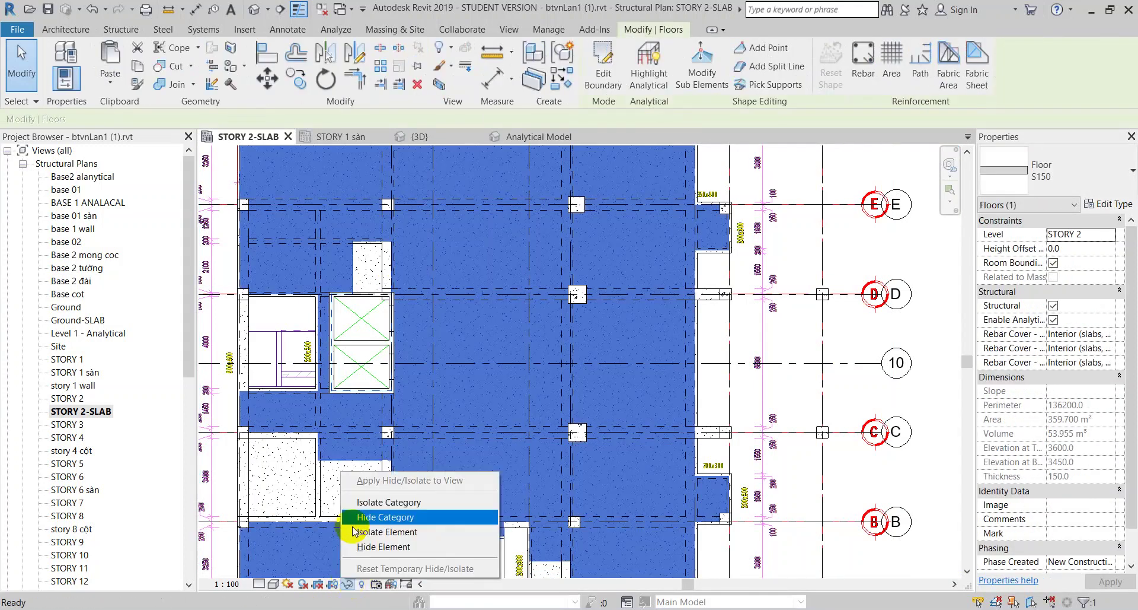
click(407, 521)
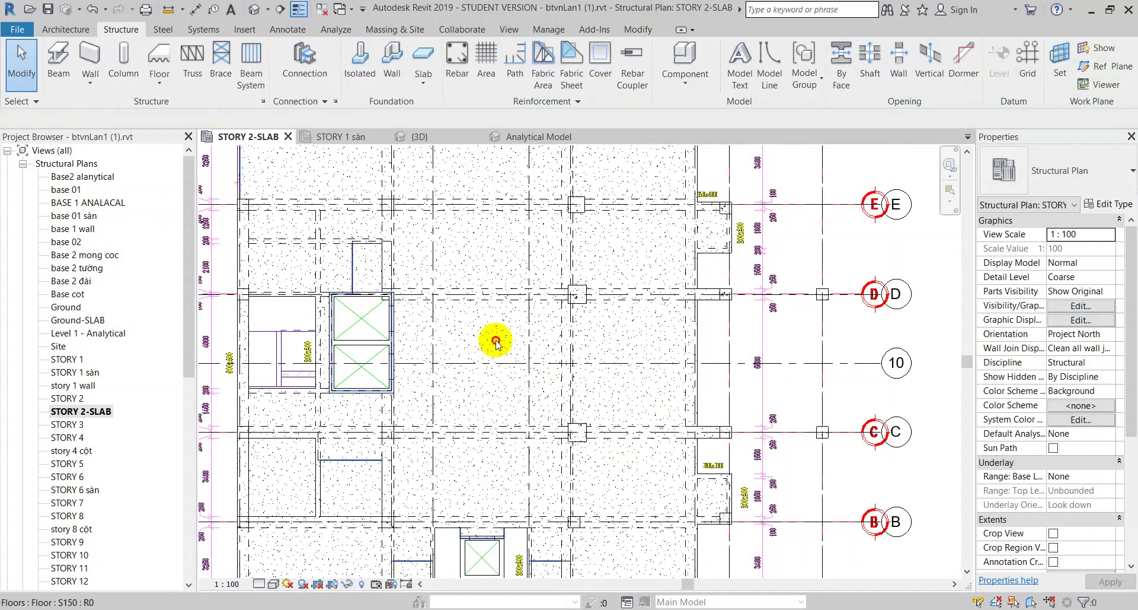
click(465, 259)
mouse_move(465, 259)
middle_down()
mouse_move(543, 381)
mouse_move(467, 299)
middle_up()
key(Escape)
click(556, 407)
key(Escape)
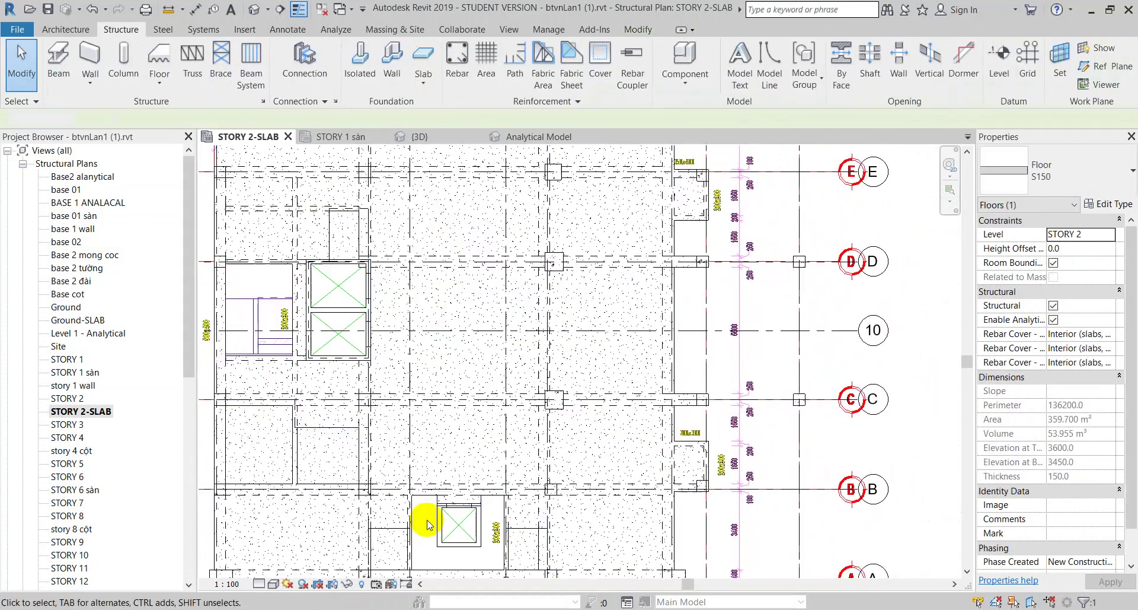
click(457, 436)
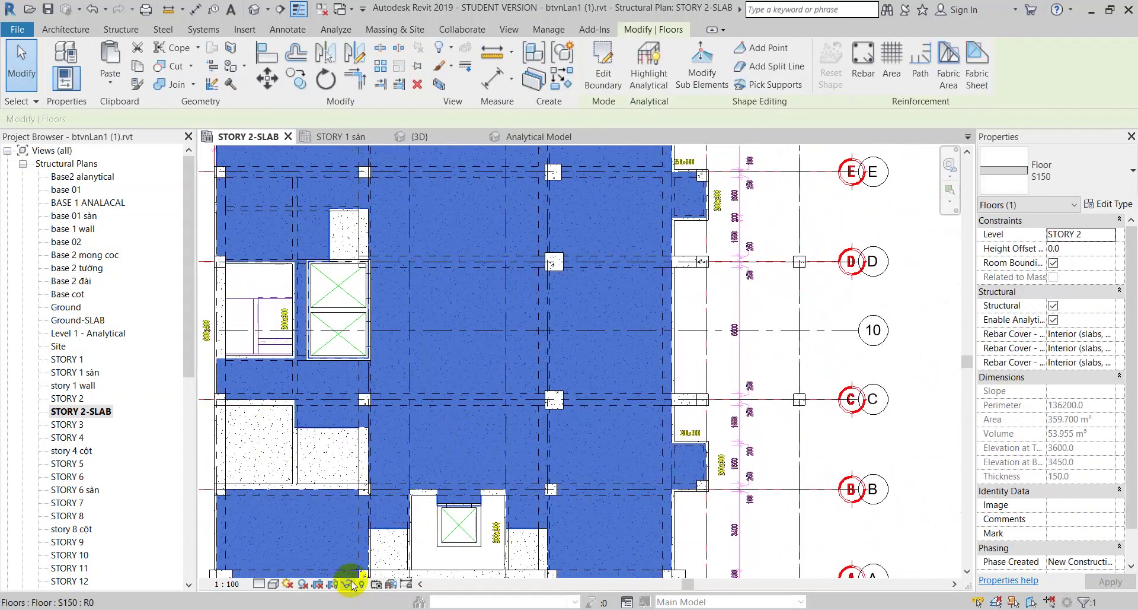
click(347, 583)
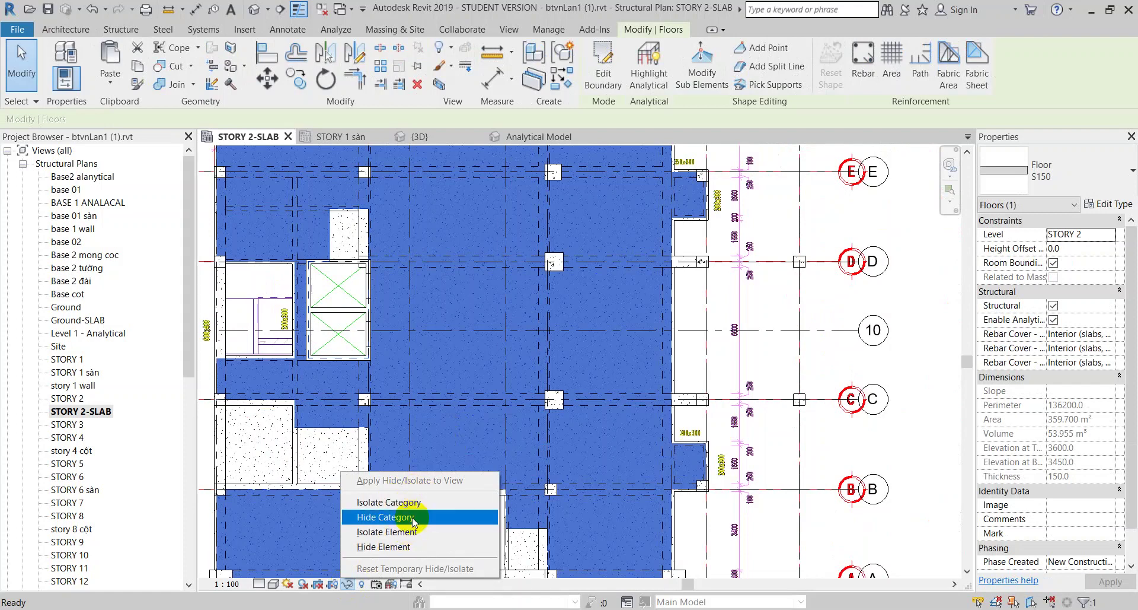
click(771, 370)
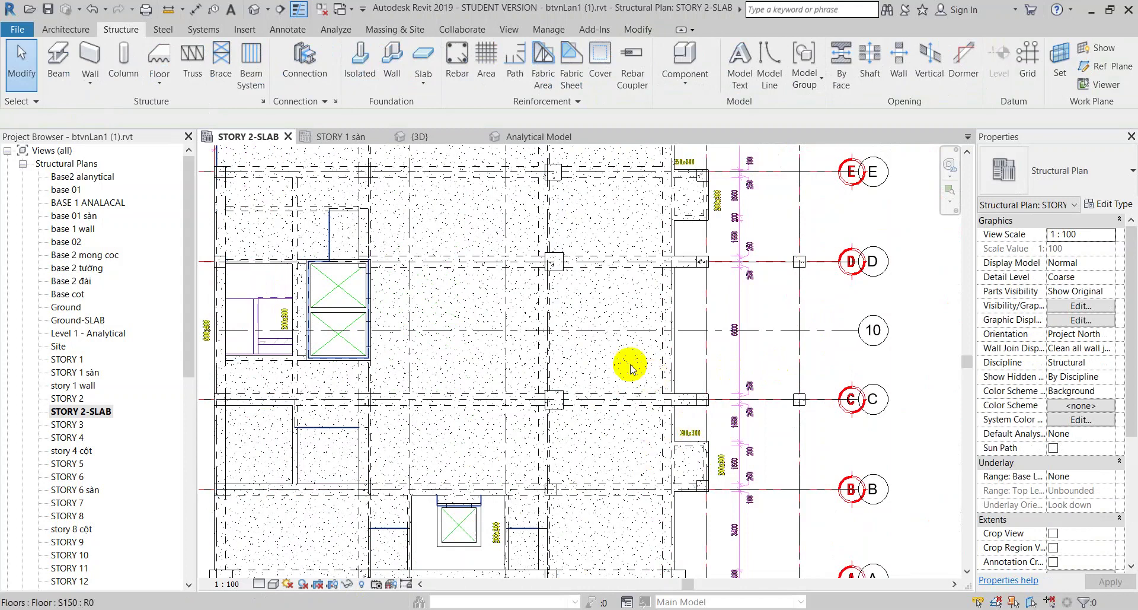
click(630, 368)
middle_drag(452, 350, 611, 330)
key(Escape)
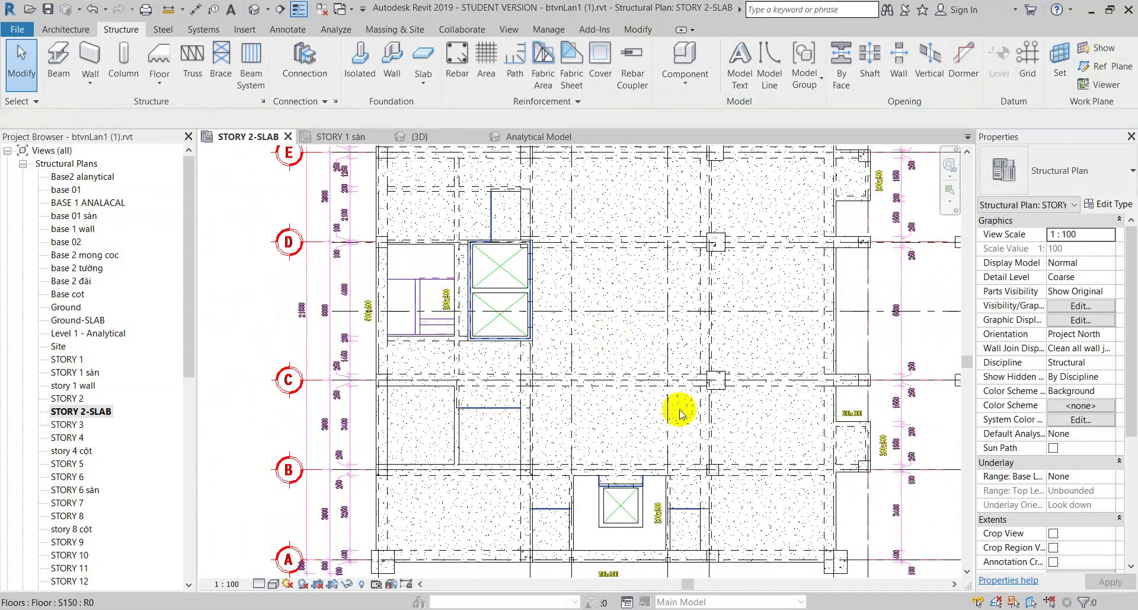
middle_drag(749, 460, 695, 394)
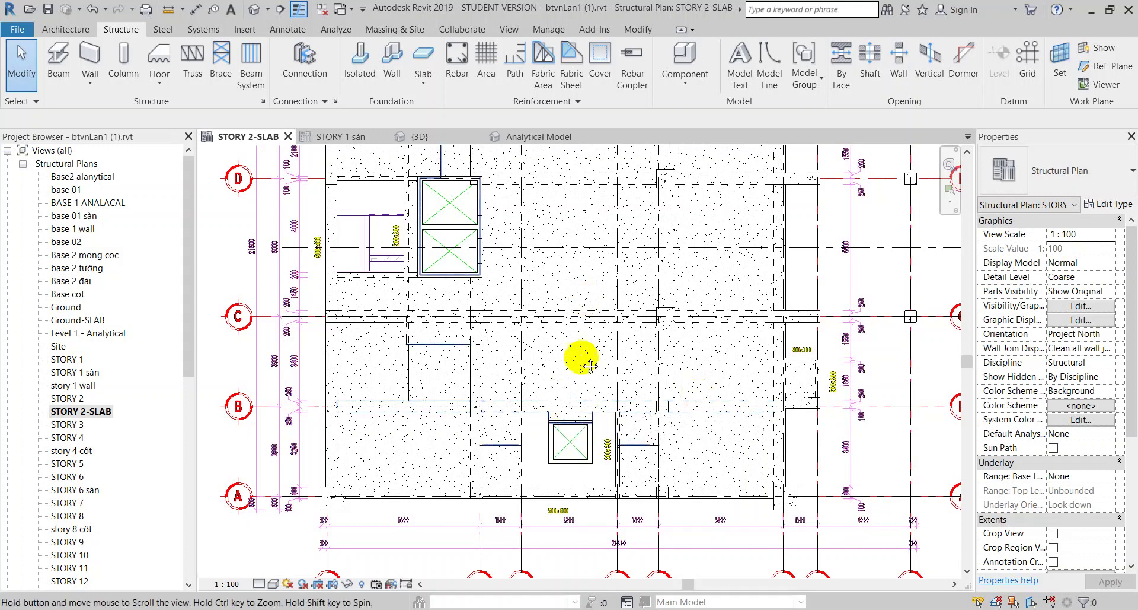
middle_drag(579, 355, 552, 487)
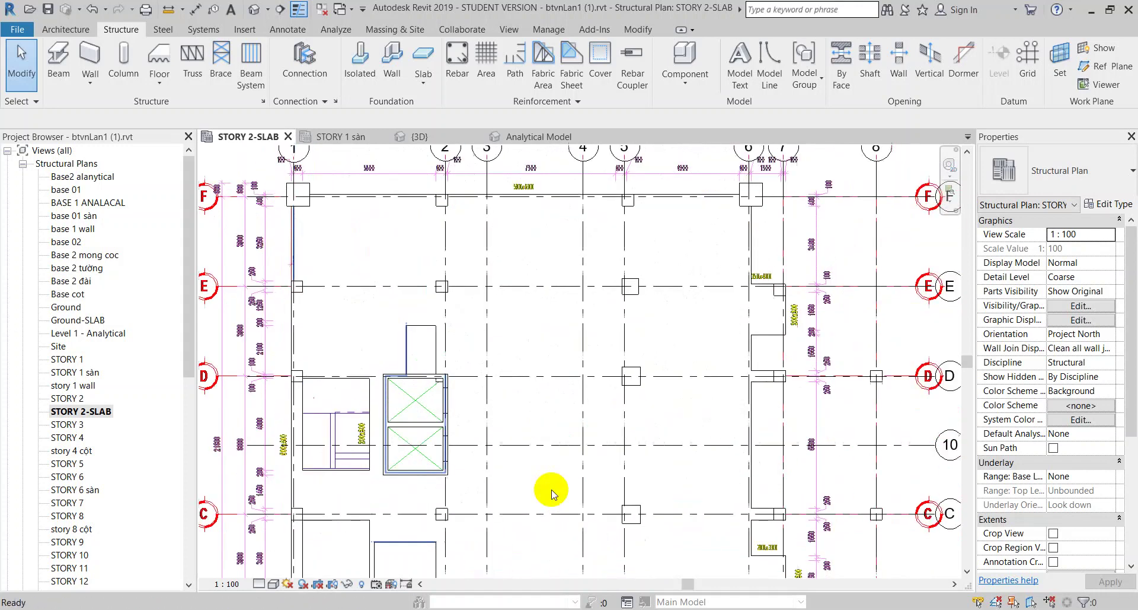
- Duplicate the STORY 3 plan view and rename the copy STORY 3-SLAB
click(73, 426)
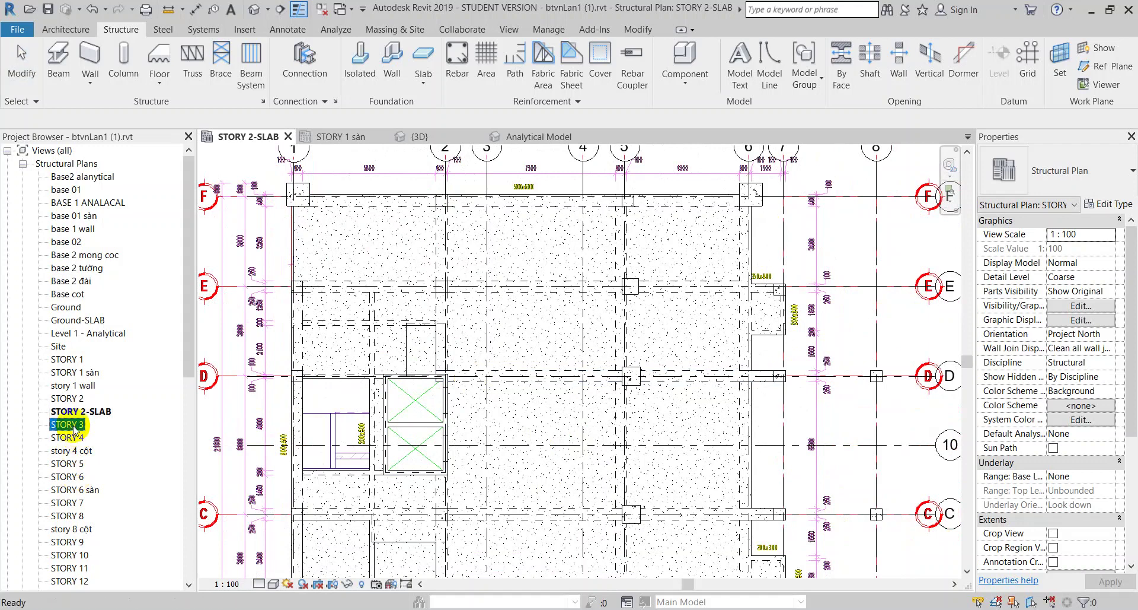
right_click(74, 428)
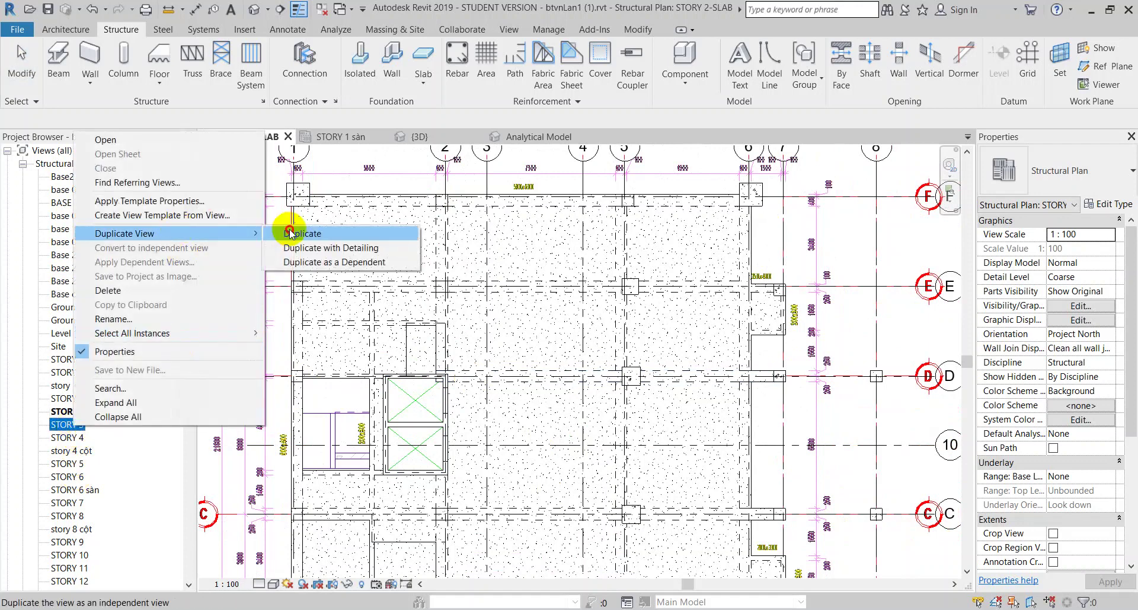
click(291, 224)
click(85, 442)
text(STORY 3-SLAB)
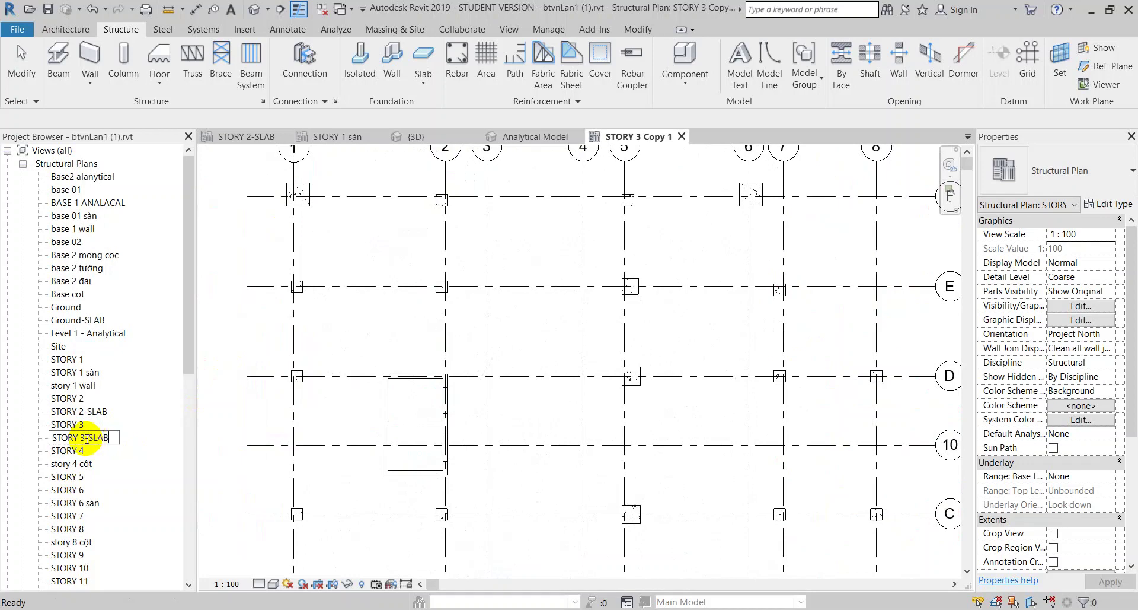
key(Return)
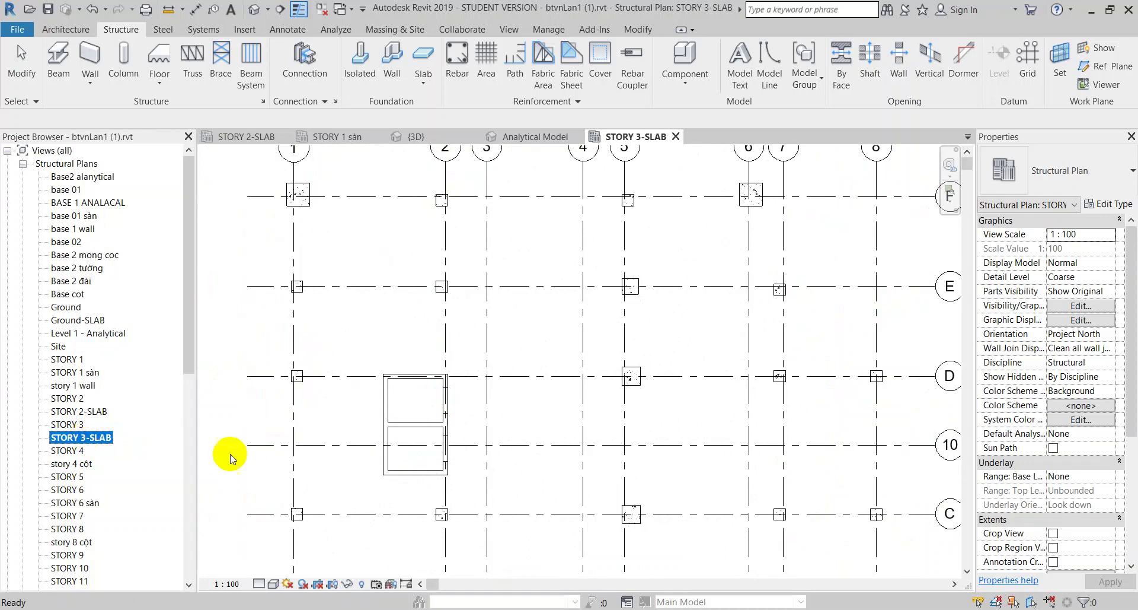
- Switch over to the Google Meet call
scroll(364, 328, down, 1)
scroll(376, 363, down, 1)
scroll(393, 381, down, 1)
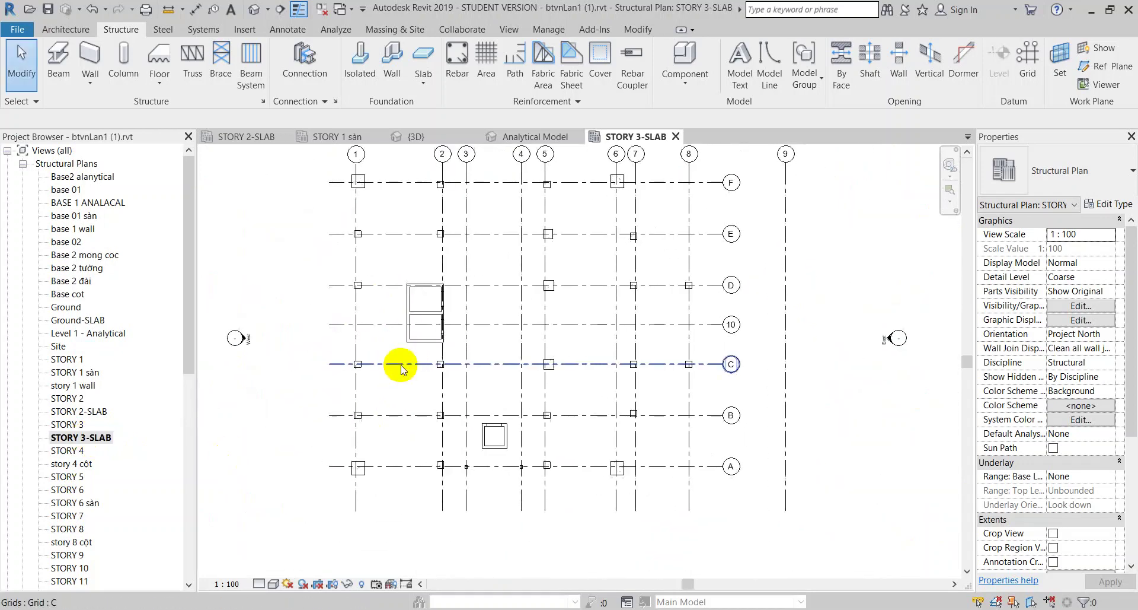
mouse_move(150, 539)
click(83, 569)
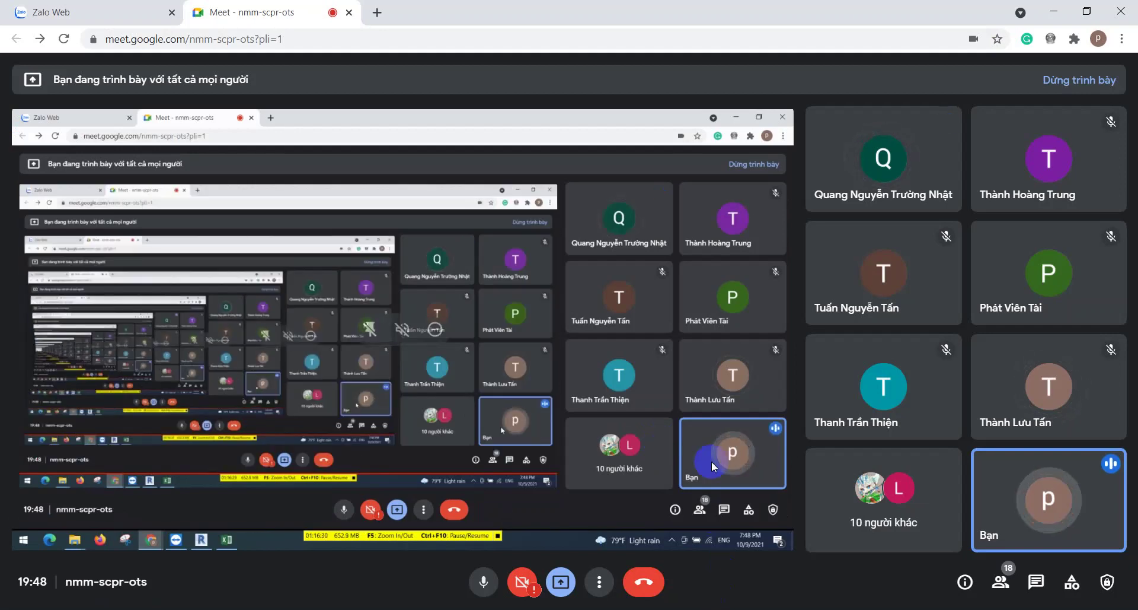
mouse_move(1048, 499)
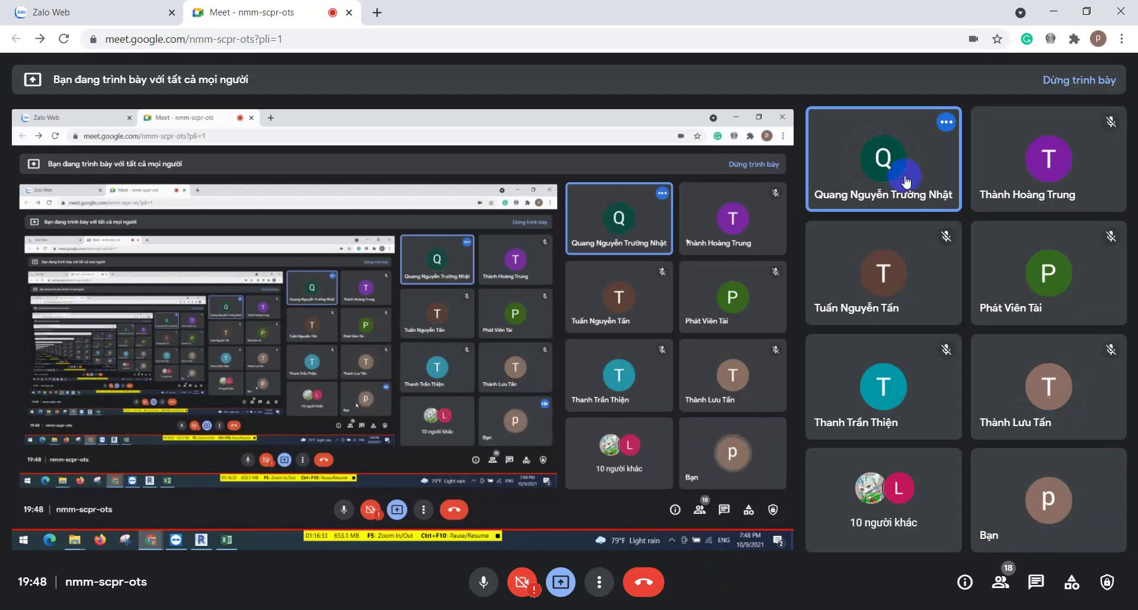
- Mute a participant for everyone from their tile's options menu
click(888, 160)
click(649, 374)
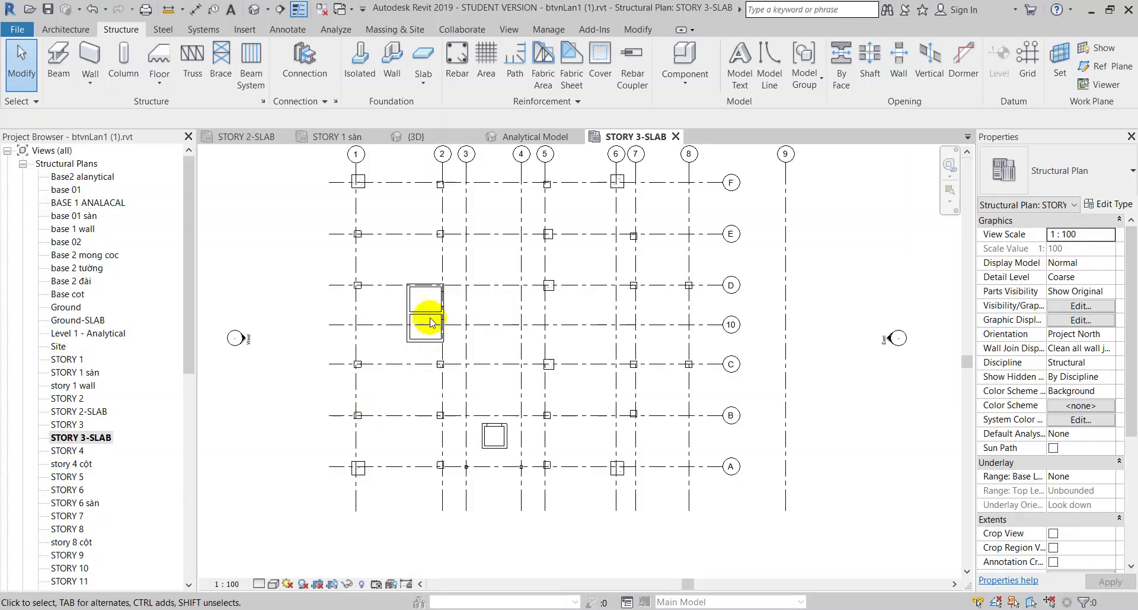
scroll(430, 322, up, 2)
scroll(410, 279, up, 2)
scroll(382, 271, up, 3)
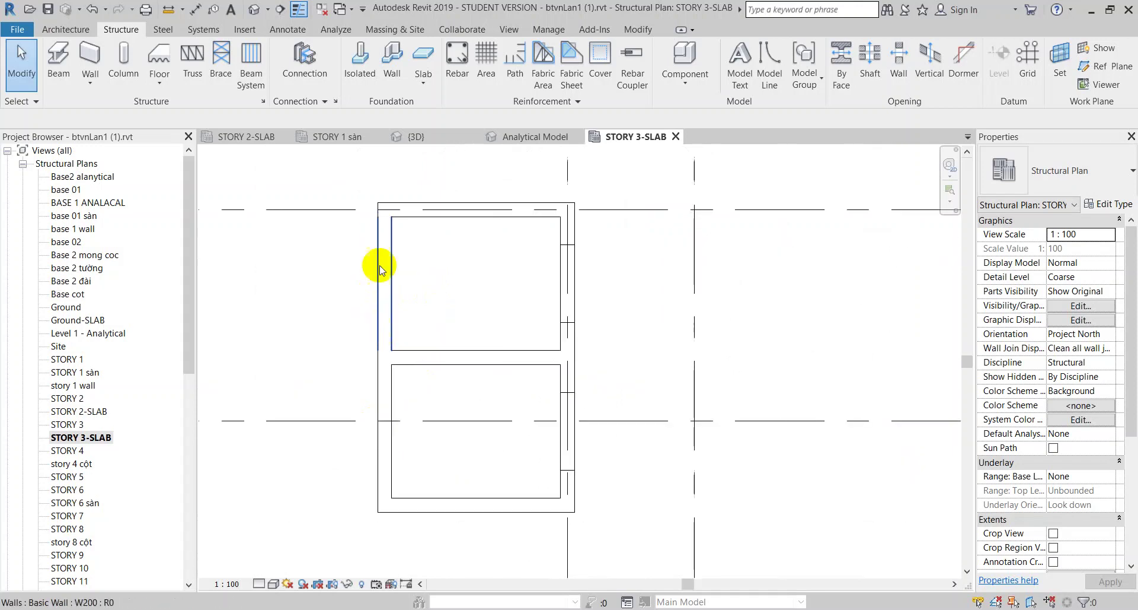
scroll(379, 270, down, 2)
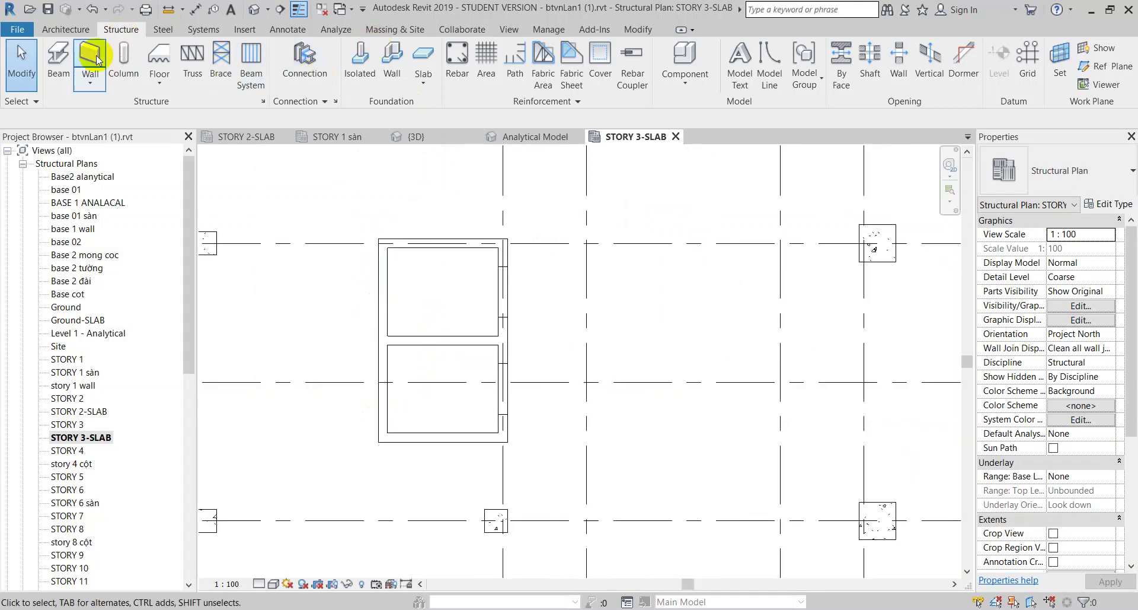
click(58, 57)
click(625, 317)
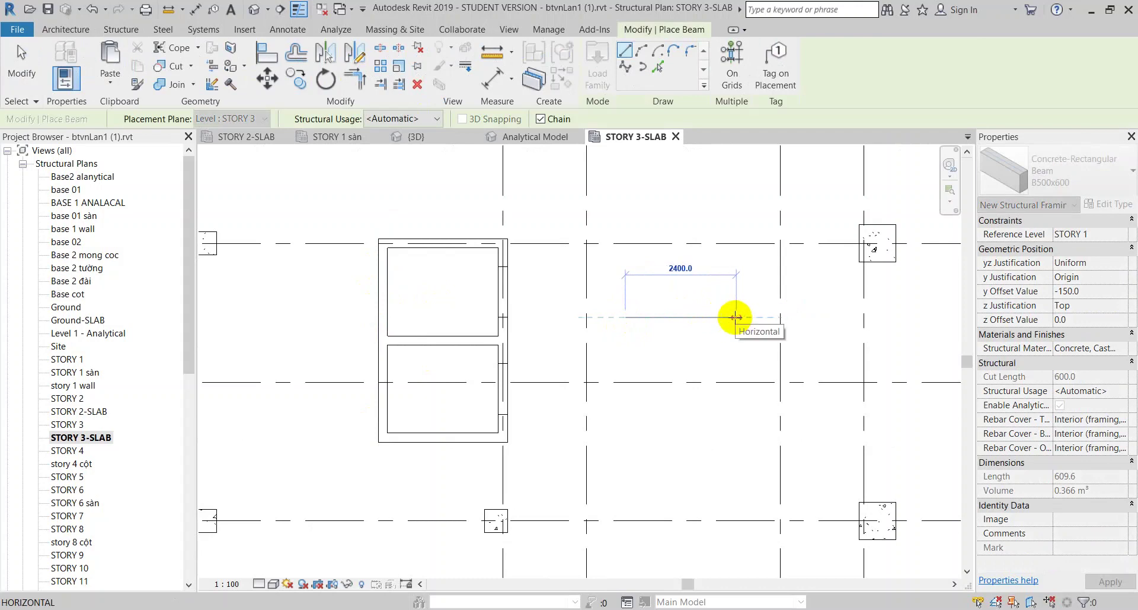
scroll(810, 317, down, 2)
scroll(750, 284, up, 2)
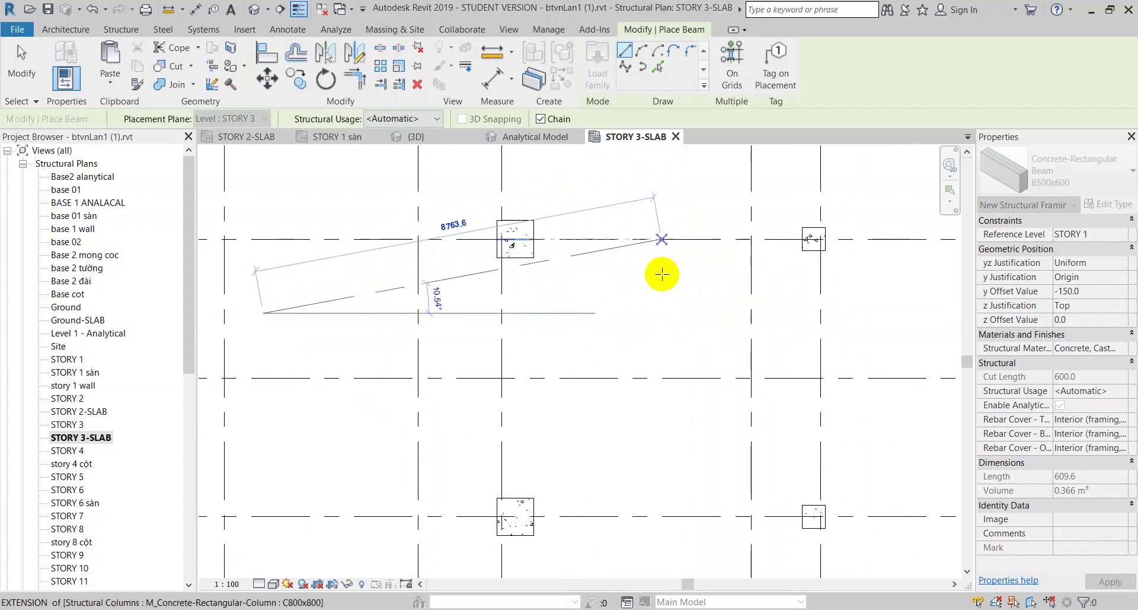
scroll(681, 229, down, 2)
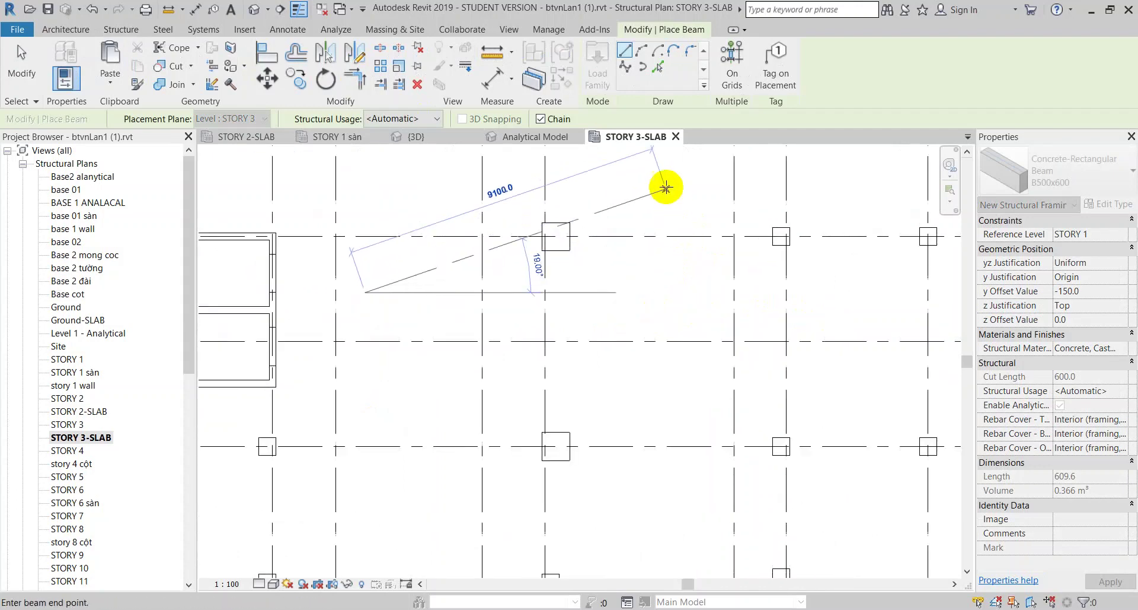
middle_drag(667, 187, 671, 274)
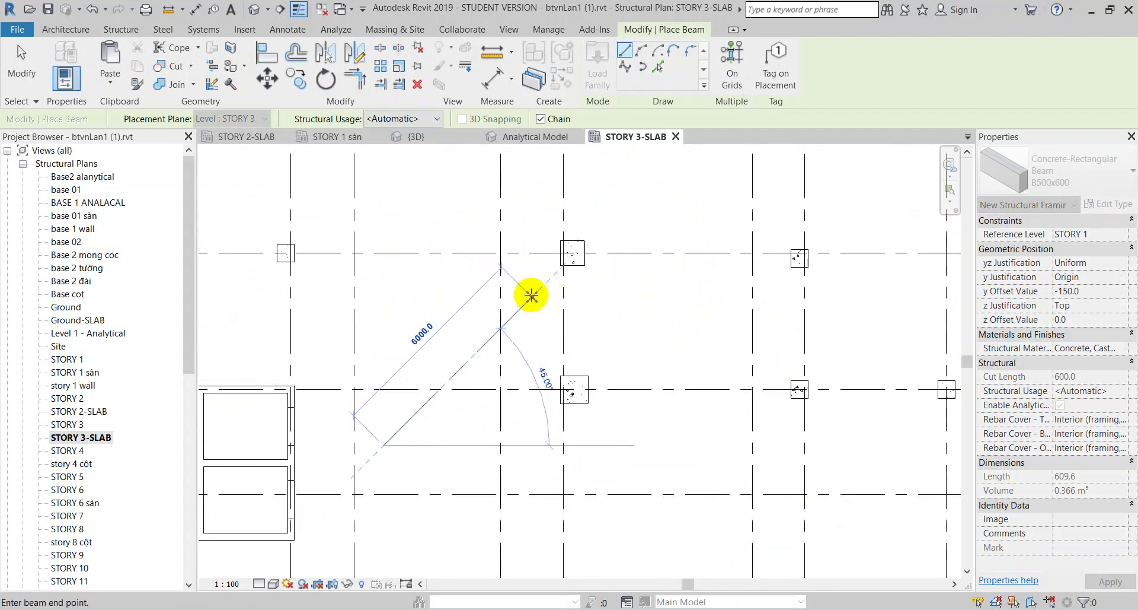
key(Escape)
key(Escape)
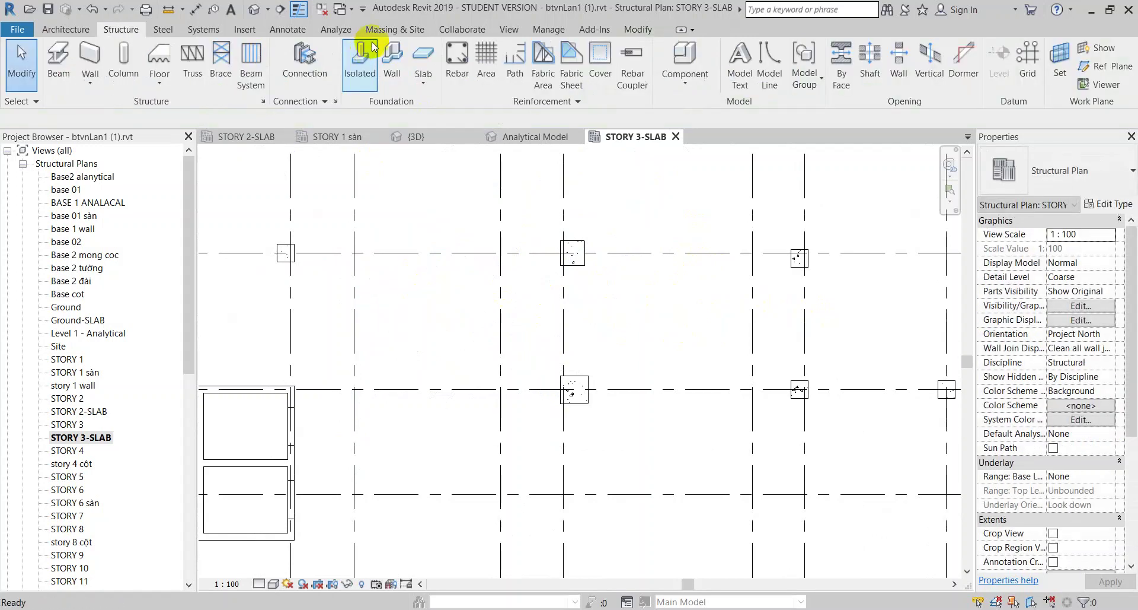
- Review and accept the Snaps settings, then start placing a Concrete-Rectangular B500x600 beam
click(549, 31)
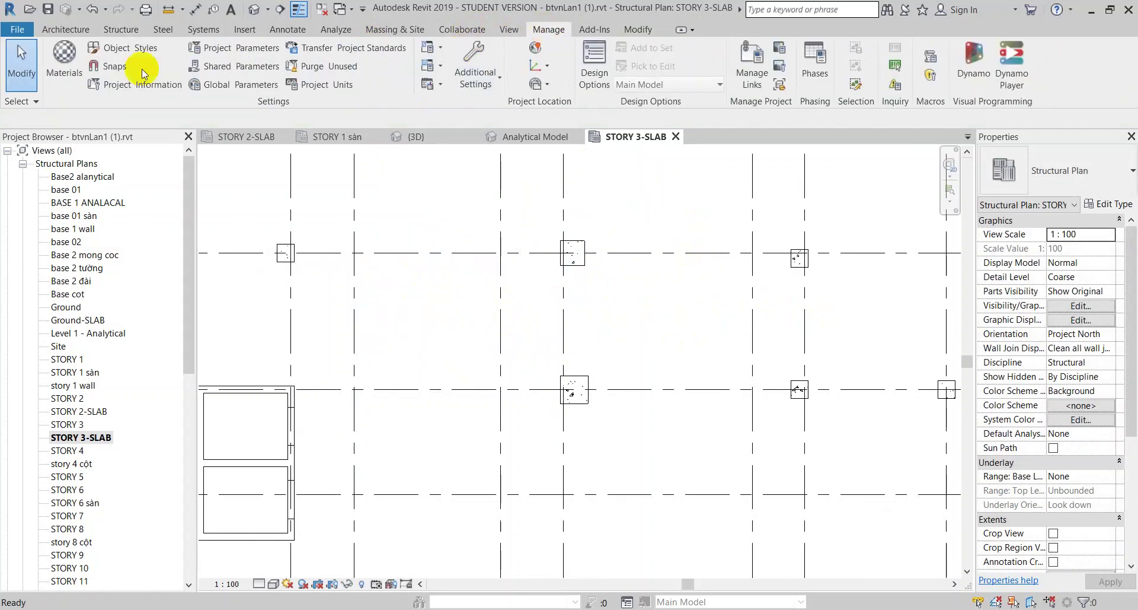
click(114, 66)
drag(505, 66, 344, 106)
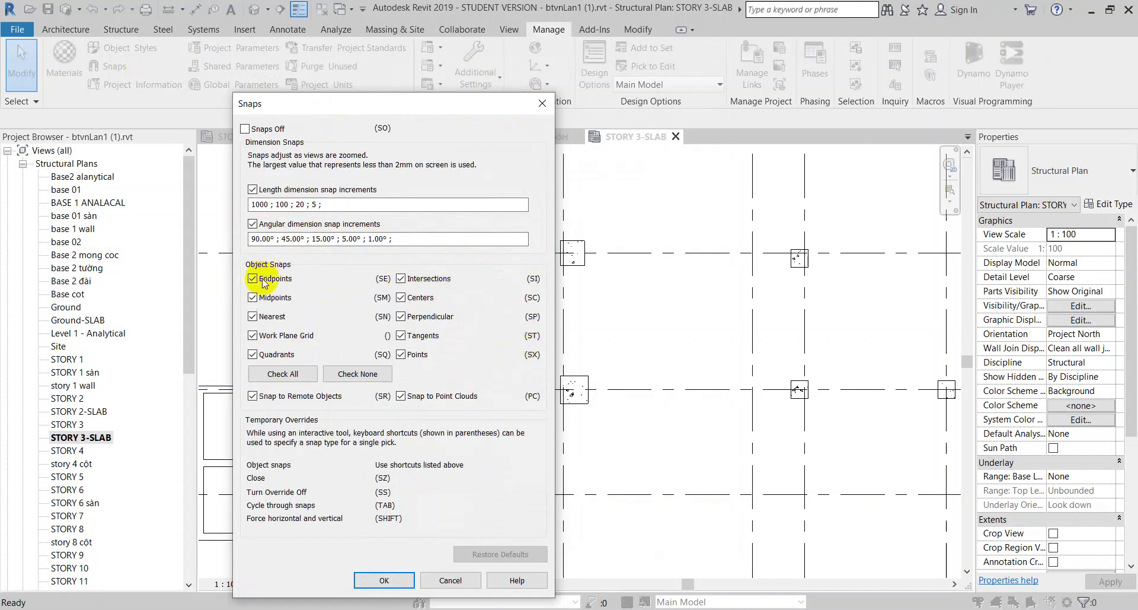
click(379, 581)
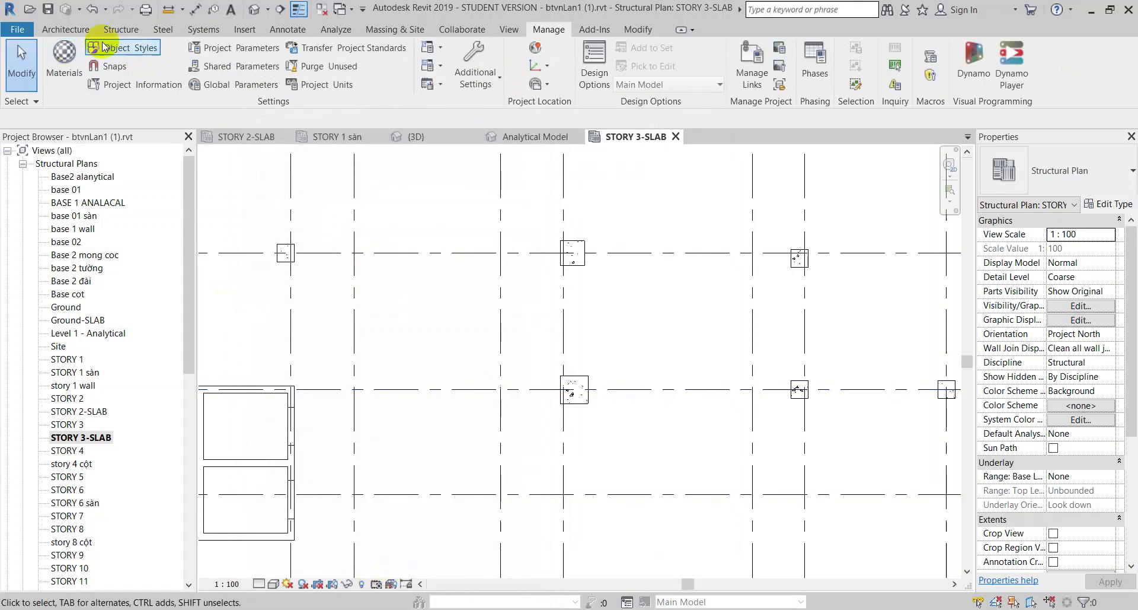
click(116, 29)
click(59, 56)
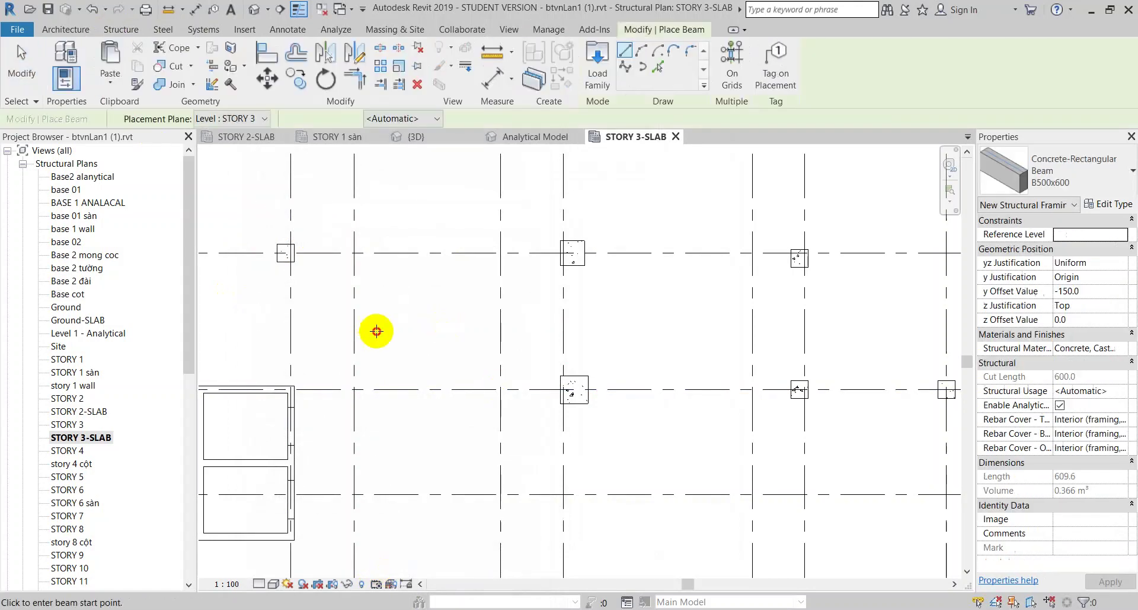
click(377, 330)
middle_drag(832, 328, 659, 324)
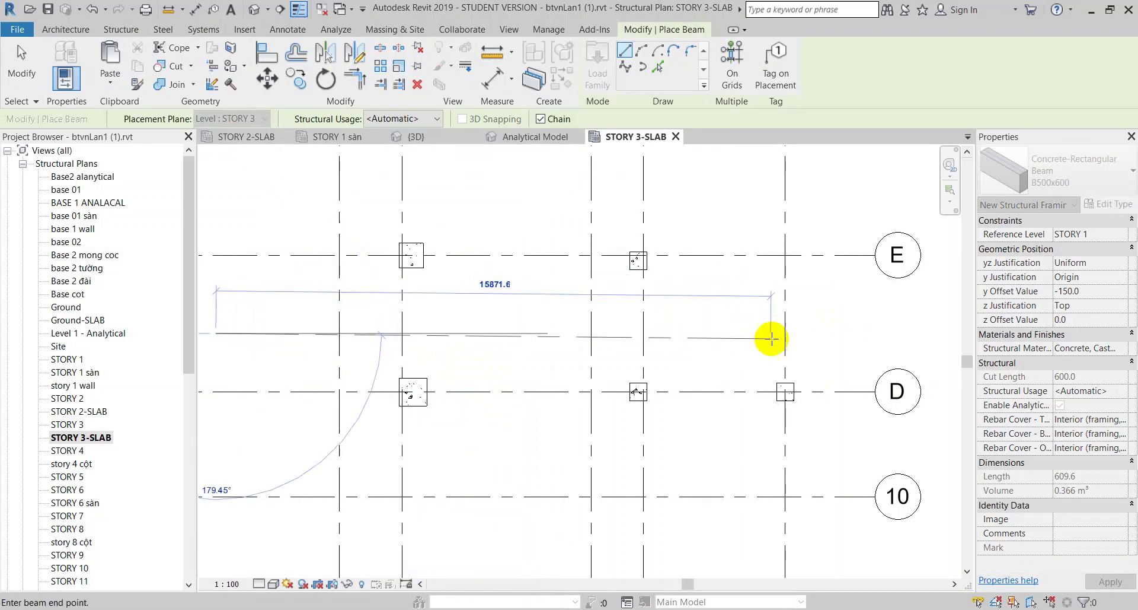
click(837, 330)
key(Escape)
key(Escape)
scroll(572, 323, up, 2)
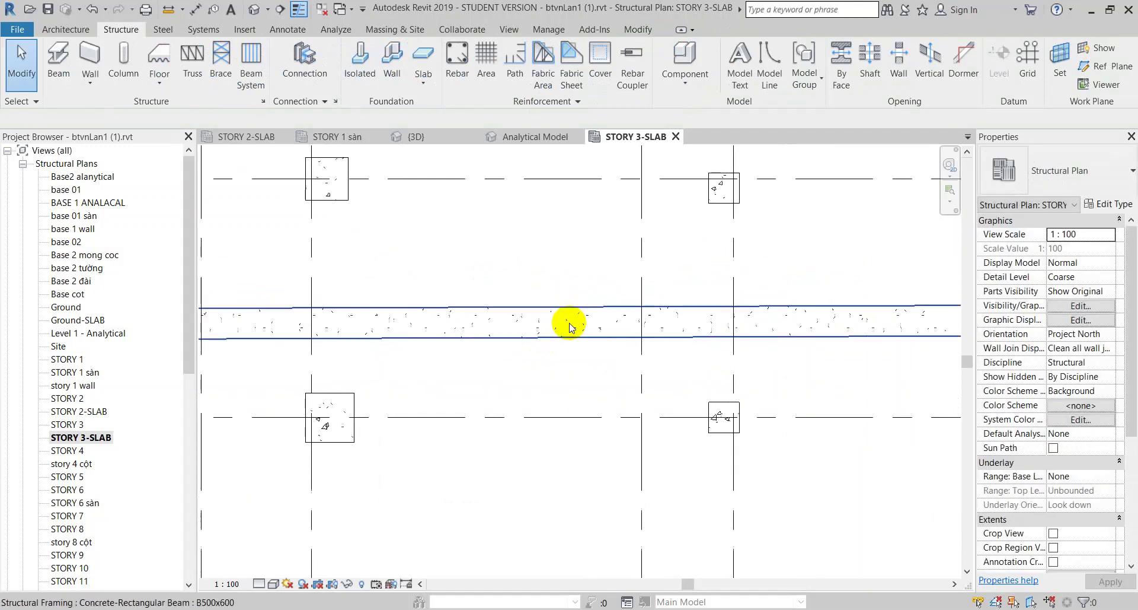
scroll(583, 335, up, 2)
scroll(581, 336, up, 1)
scroll(538, 356, down, 3)
scroll(539, 370, down, 2)
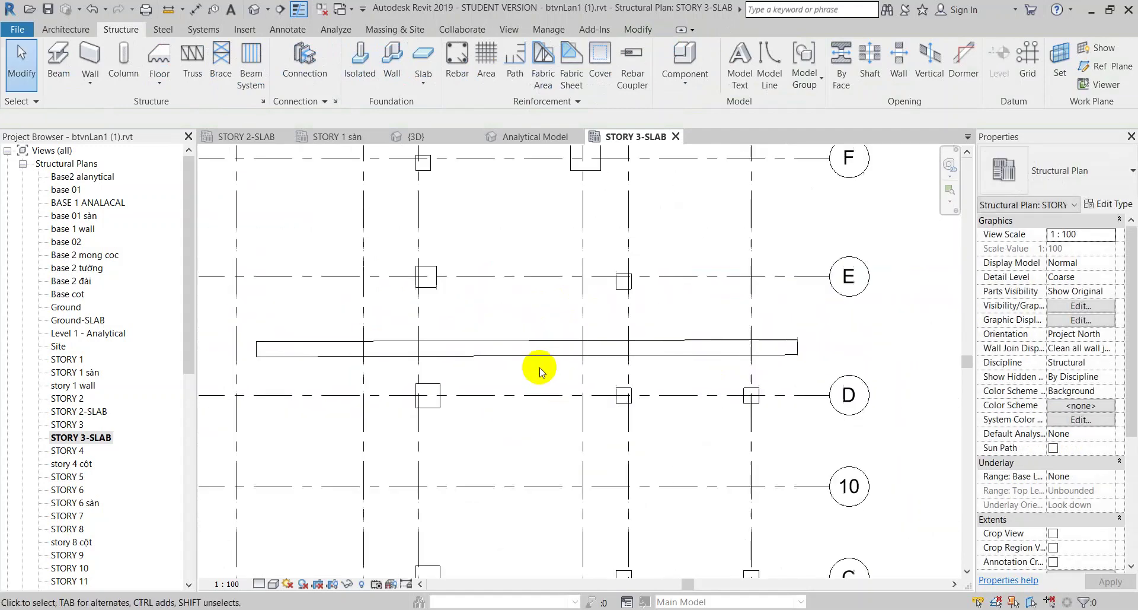
scroll(535, 353, up, 1)
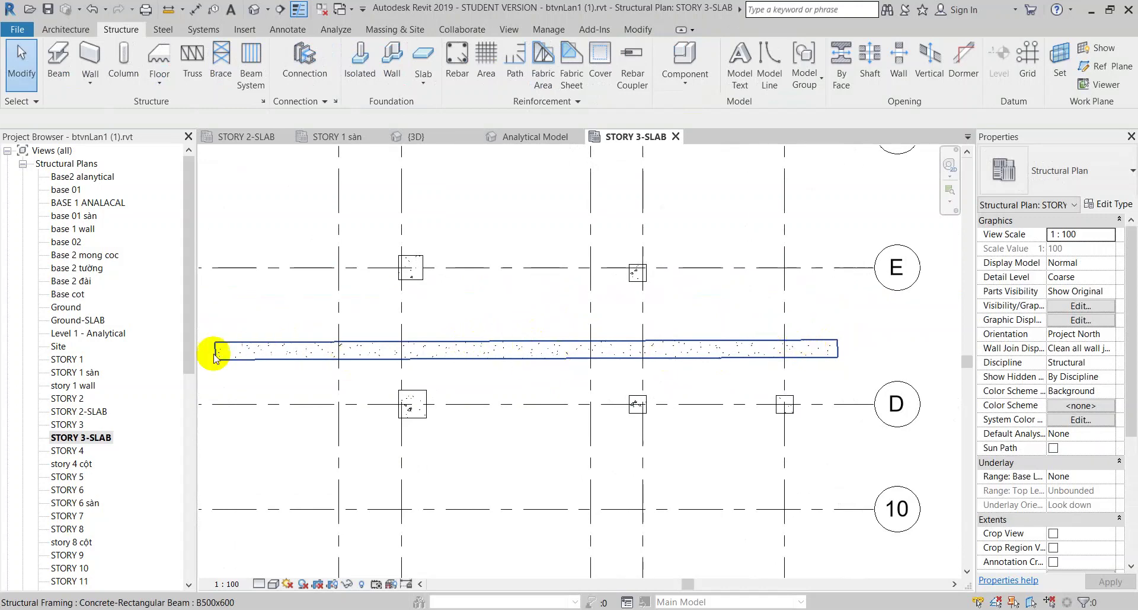
click(821, 354)
key(Delete)
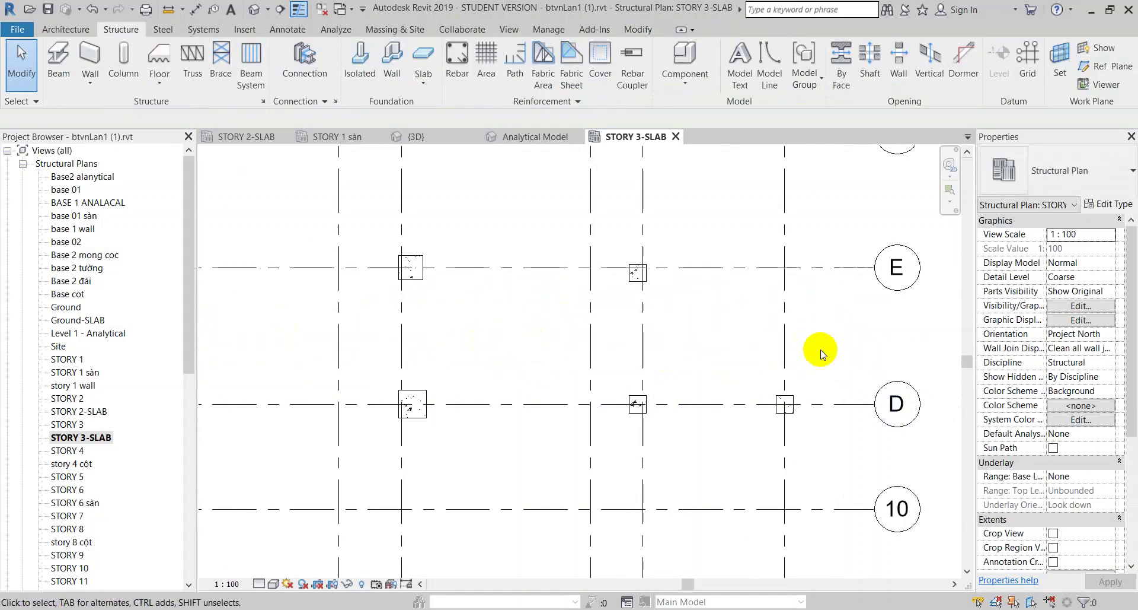
scroll(521, 259, down, 3)
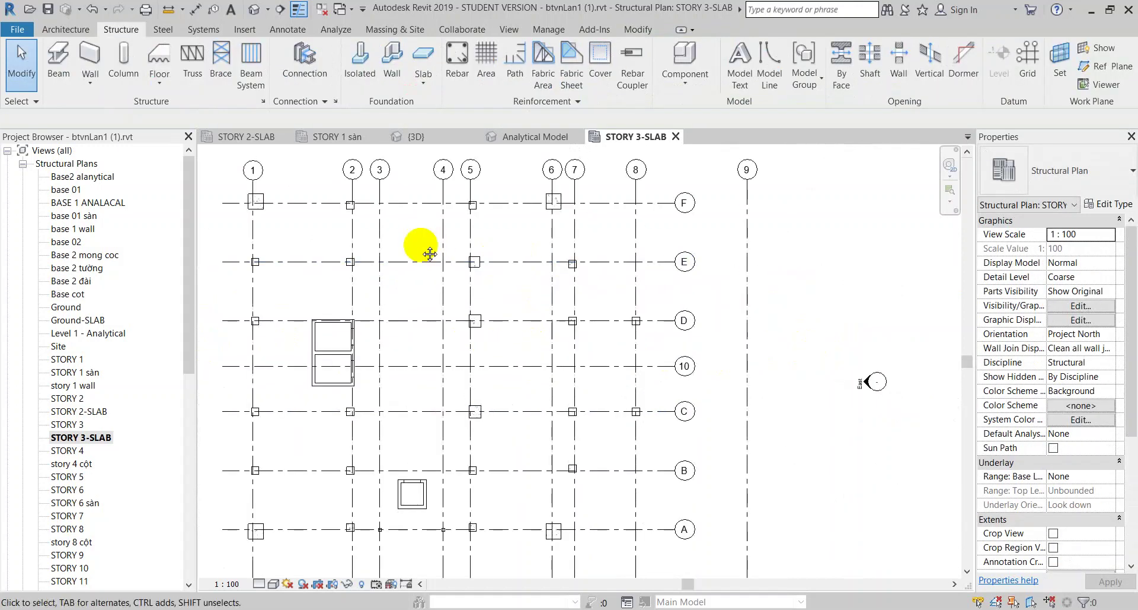
middle_drag(424, 247, 495, 231)
middle_drag(490, 179, 496, 244)
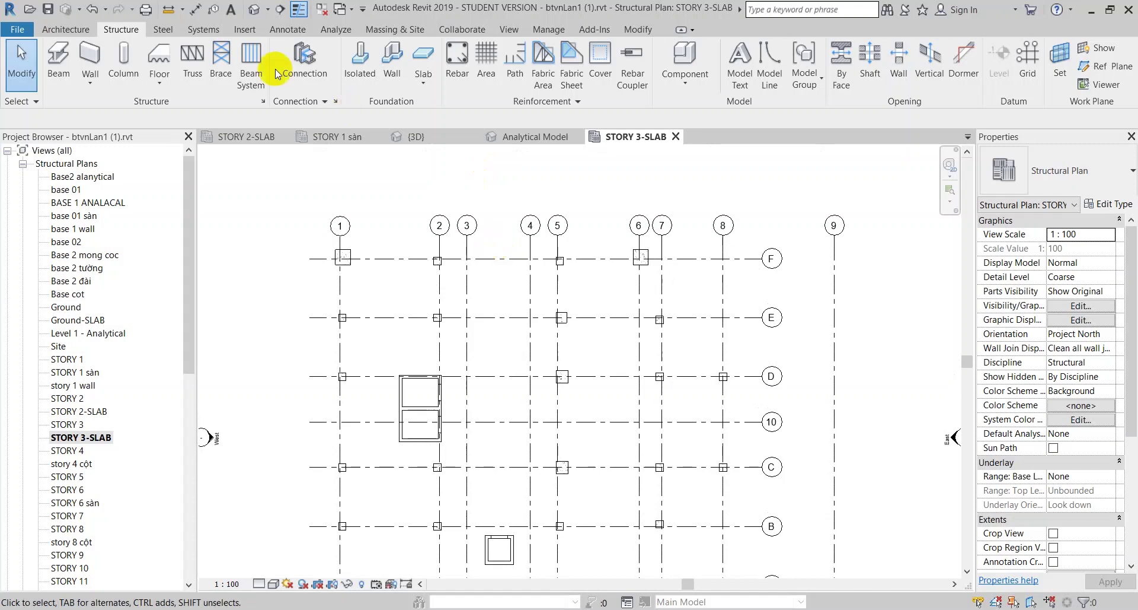
- Import the TẦNG 3 beam layout DWG, current view only, placed at level STORY 3
click(244, 29)
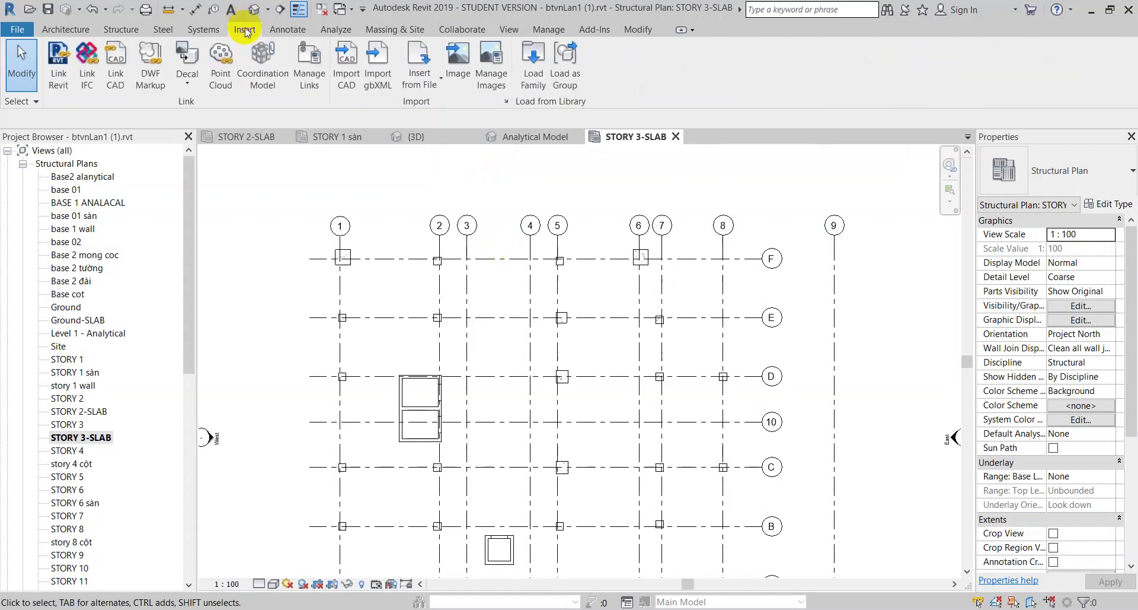
click(345, 77)
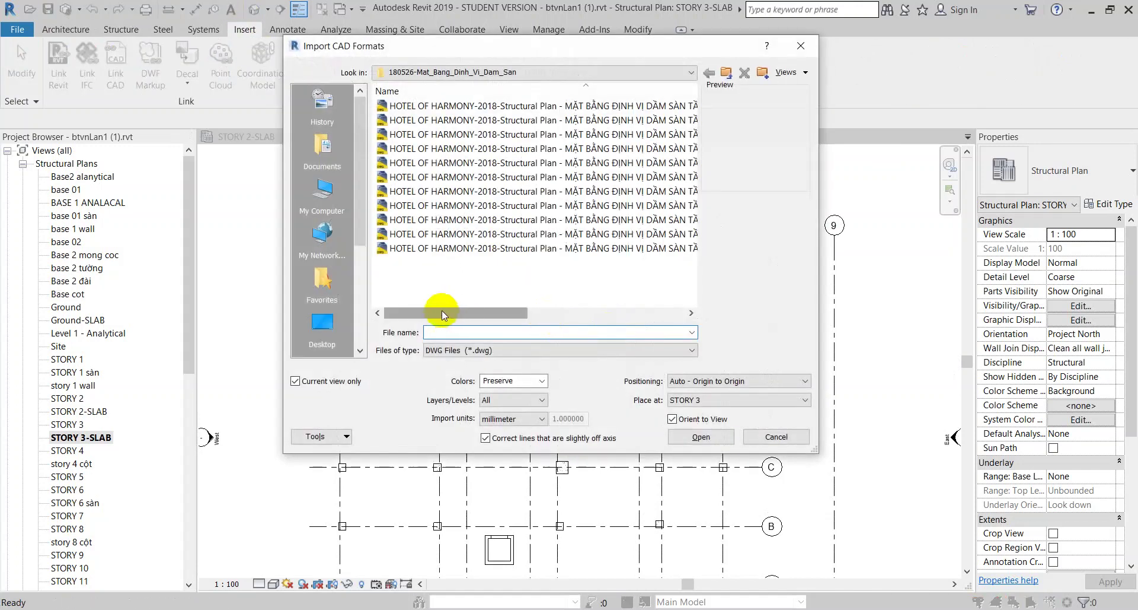
drag(442, 313, 495, 313)
click(504, 134)
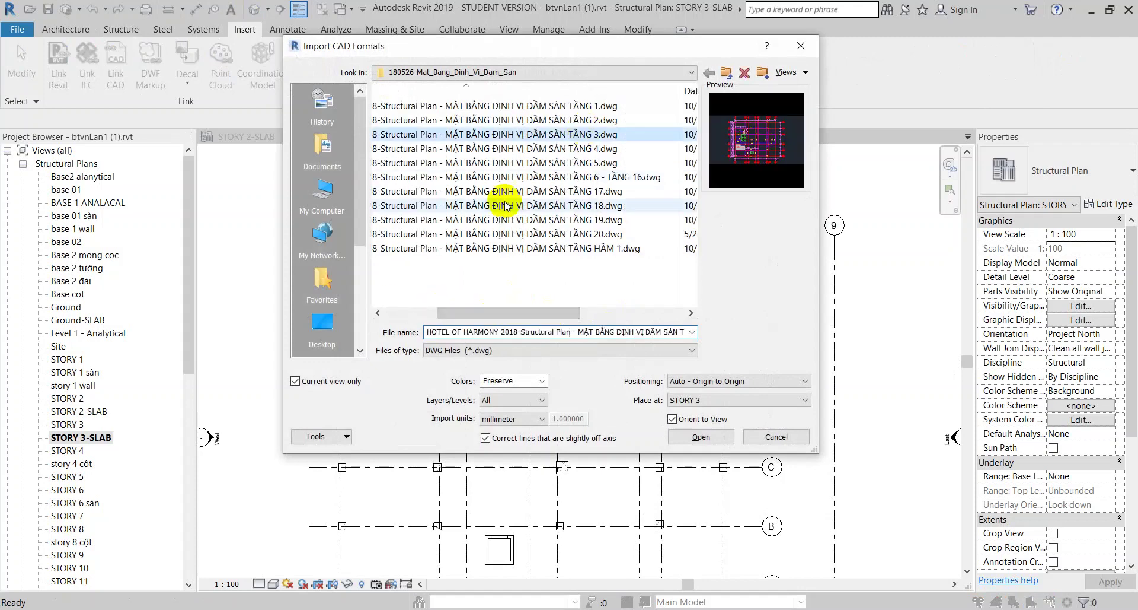
click(711, 436)
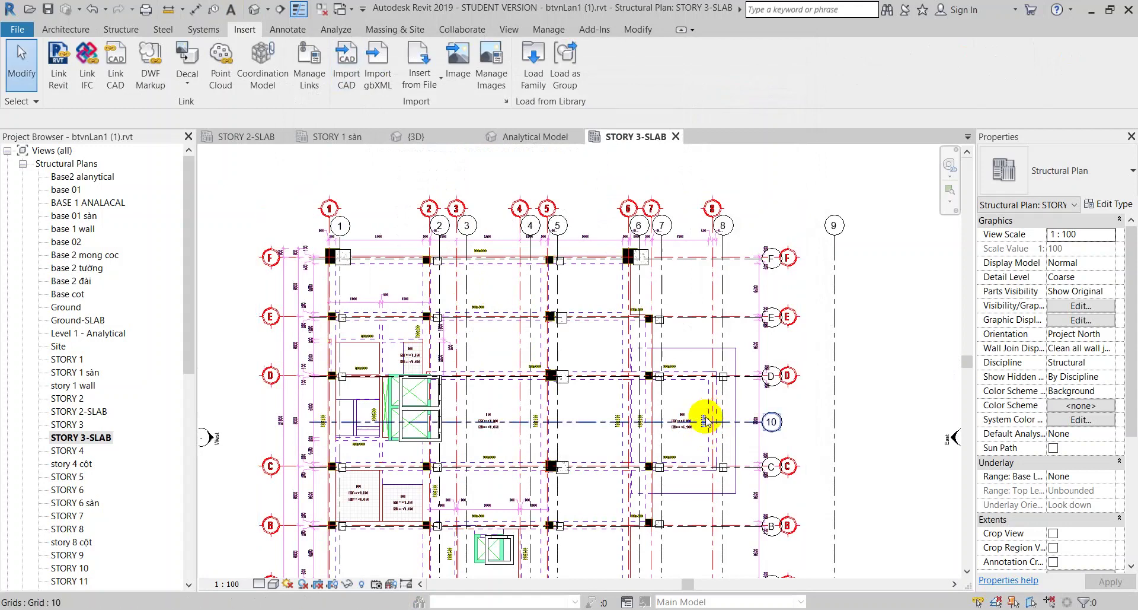
- Align the imported CAD drawing's line onto the matching model grid using AL
scroll(688, 421, up, 3)
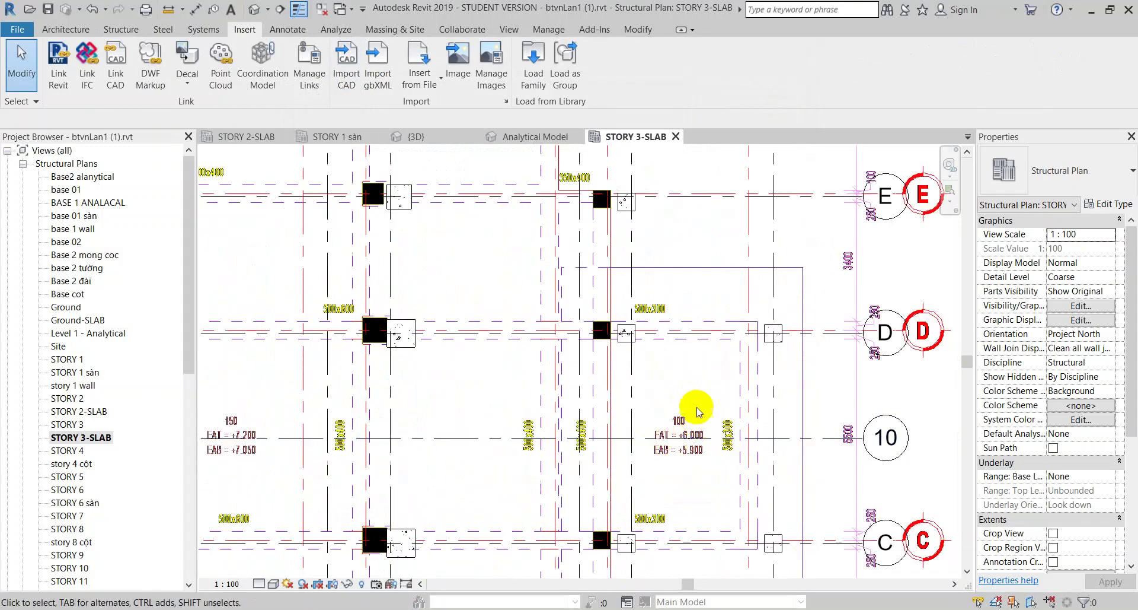
scroll(692, 407, down, 3)
mouse_move(691, 407)
middle_down()
mouse_move(648, 374)
mouse_move(600, 231)
middle_up()
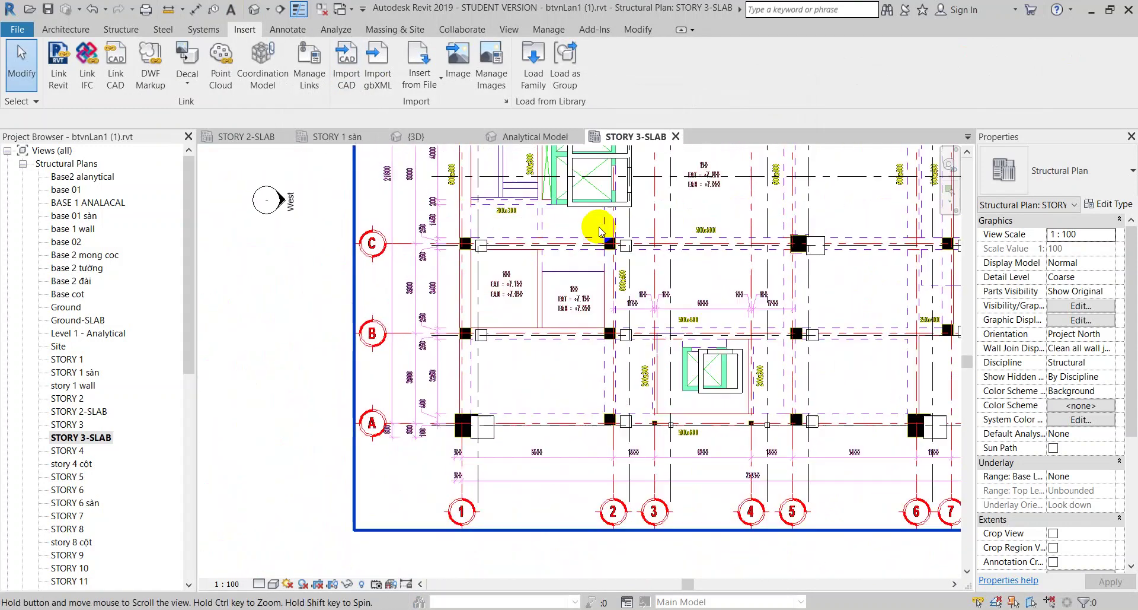
click(395, 428)
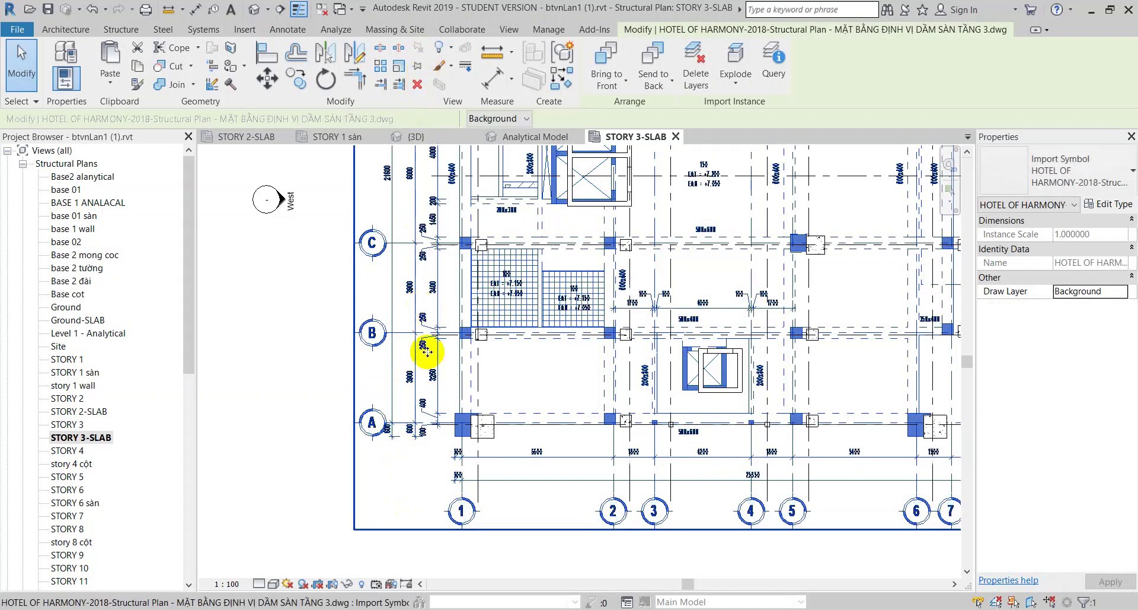
key(Escape)
scroll(457, 457, up, 2)
scroll(461, 474, up, 2)
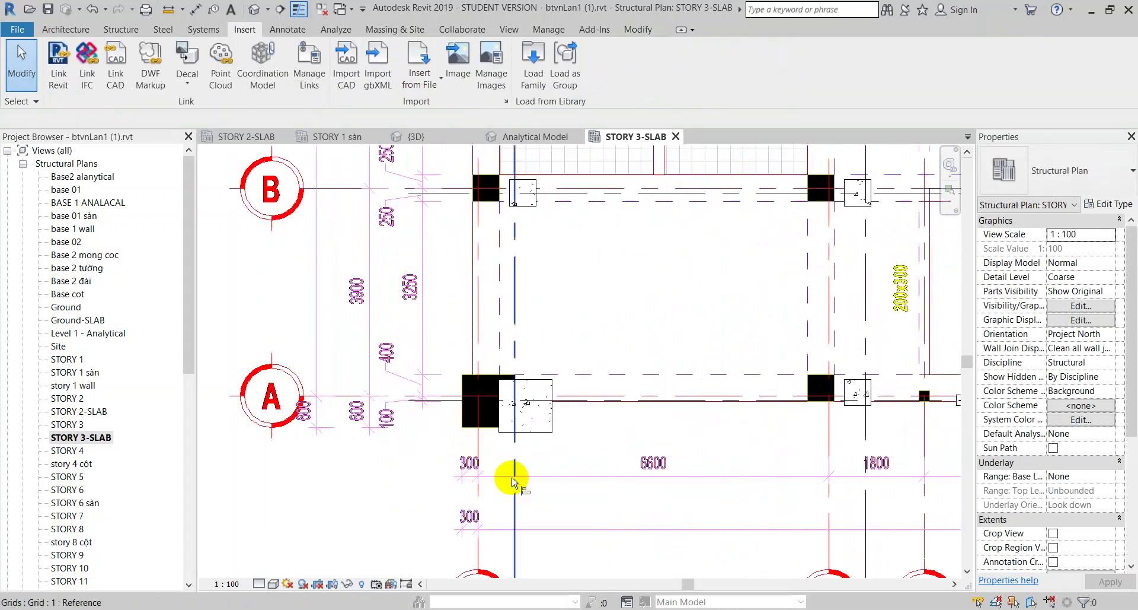
key(a)
key(l)
click(513, 457)
click(478, 457)
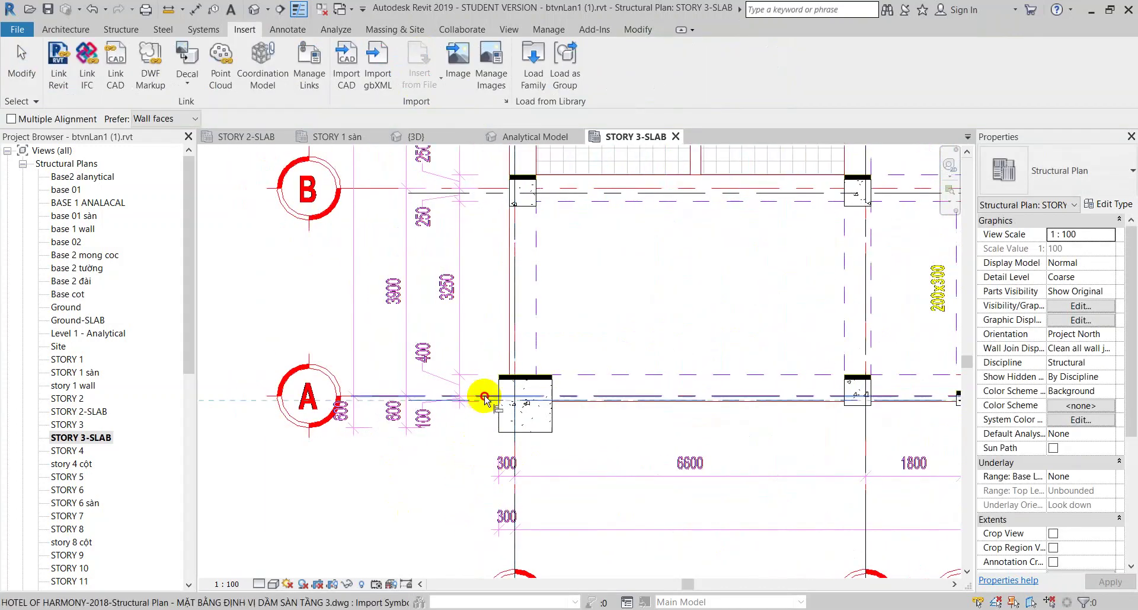
key(Escape)
key(Escape)
- Check the CAD drawing's position around grid D and grids 1–7, then open the {3D} view
scroll(450, 403, down, 2)
middle_drag(415, 243, 386, 368)
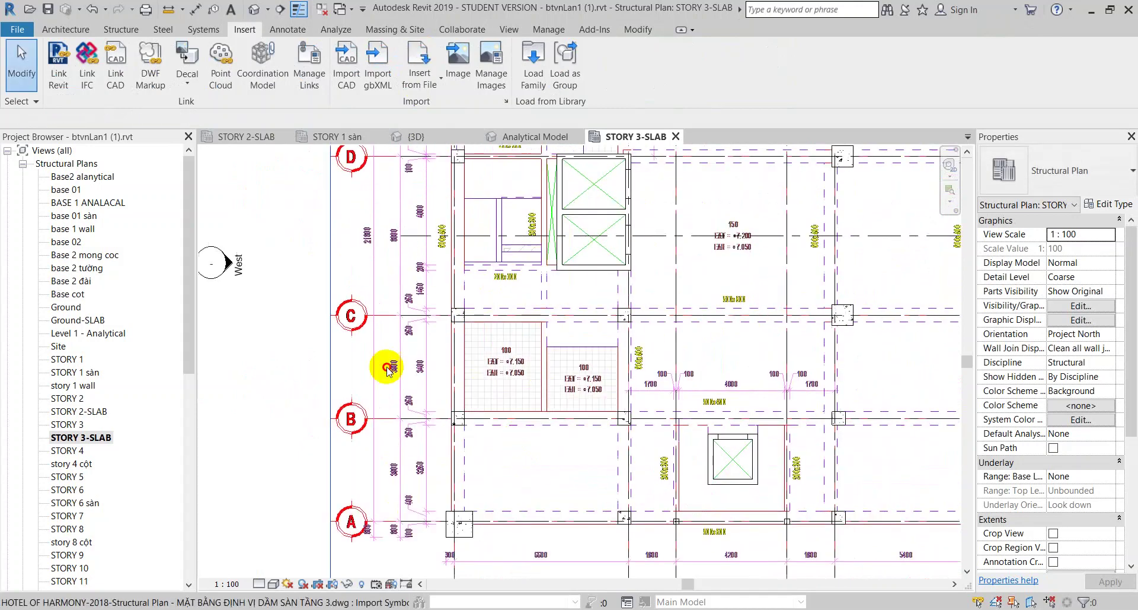
click(449, 207)
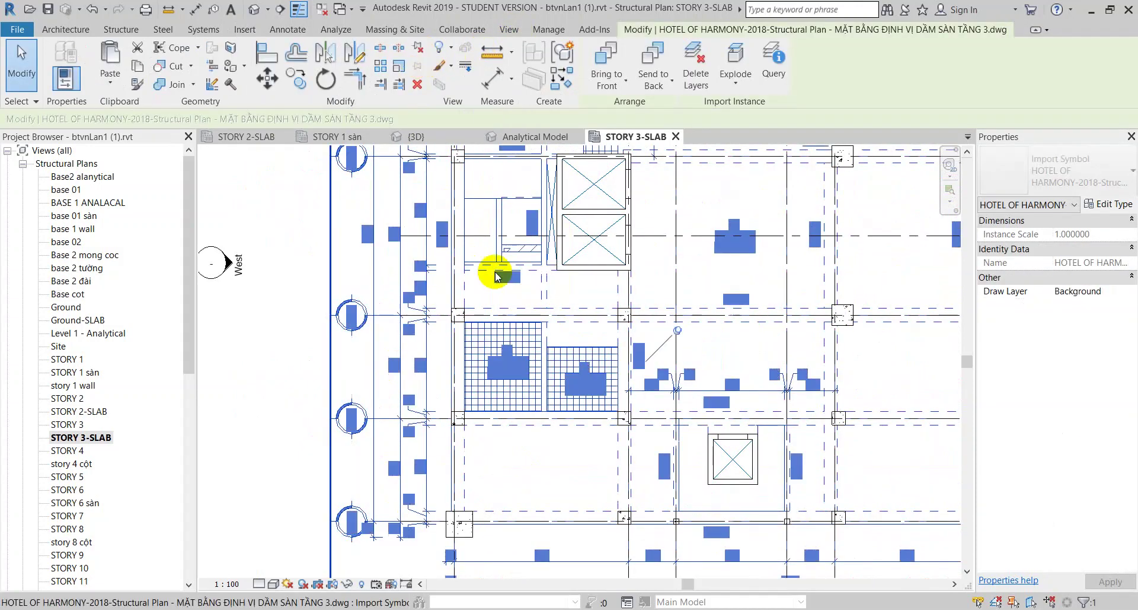
key(Escape)
middle_drag(597, 255, 552, 399)
scroll(554, 403, down, 1)
middle_drag(605, 285, 562, 388)
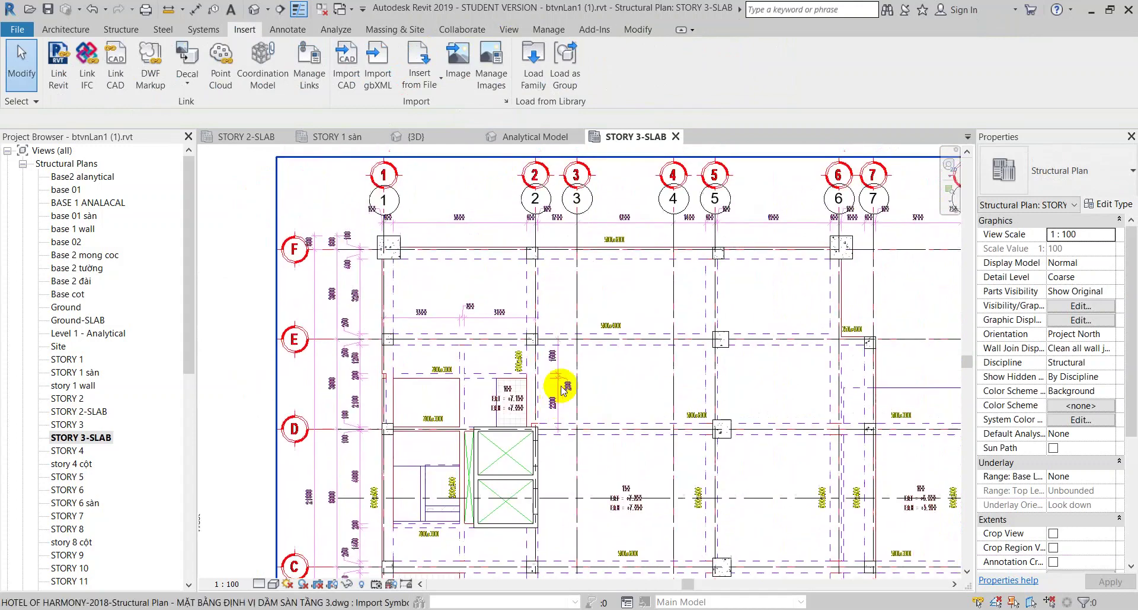
scroll(549, 285, up, 2)
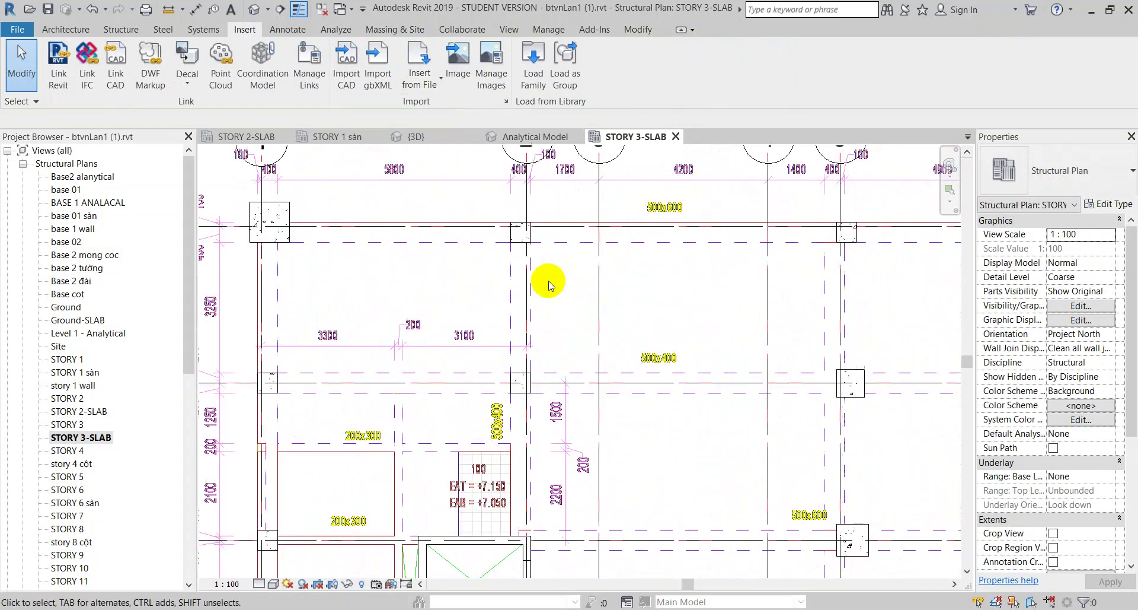
click(415, 137)
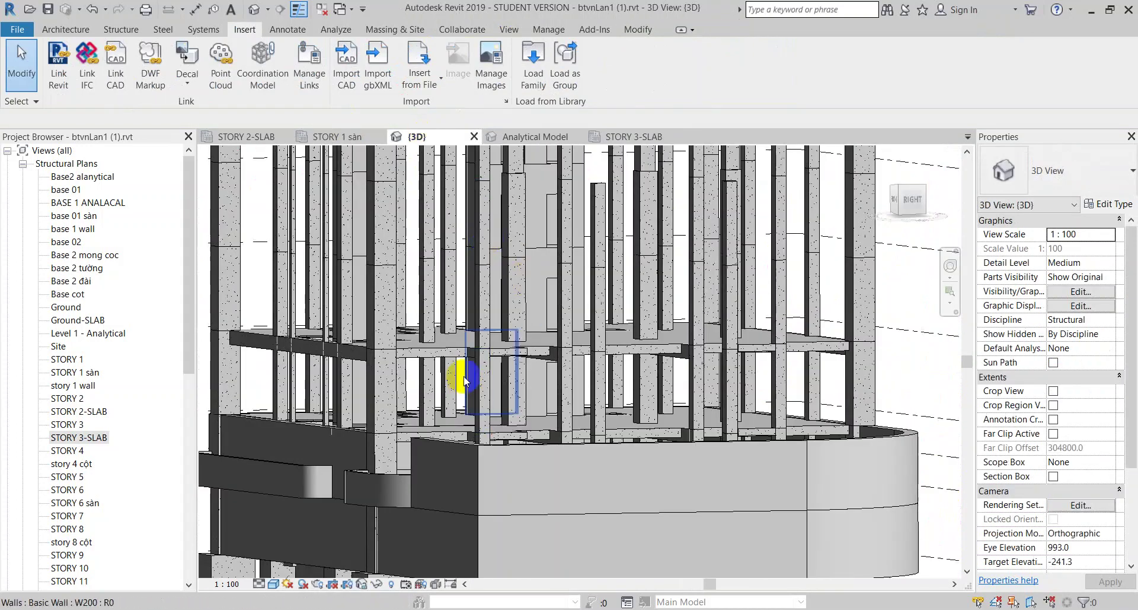
- From a right-side 3D view, select the 23 STORY 2 beams, filtering out the floors
click(908, 199)
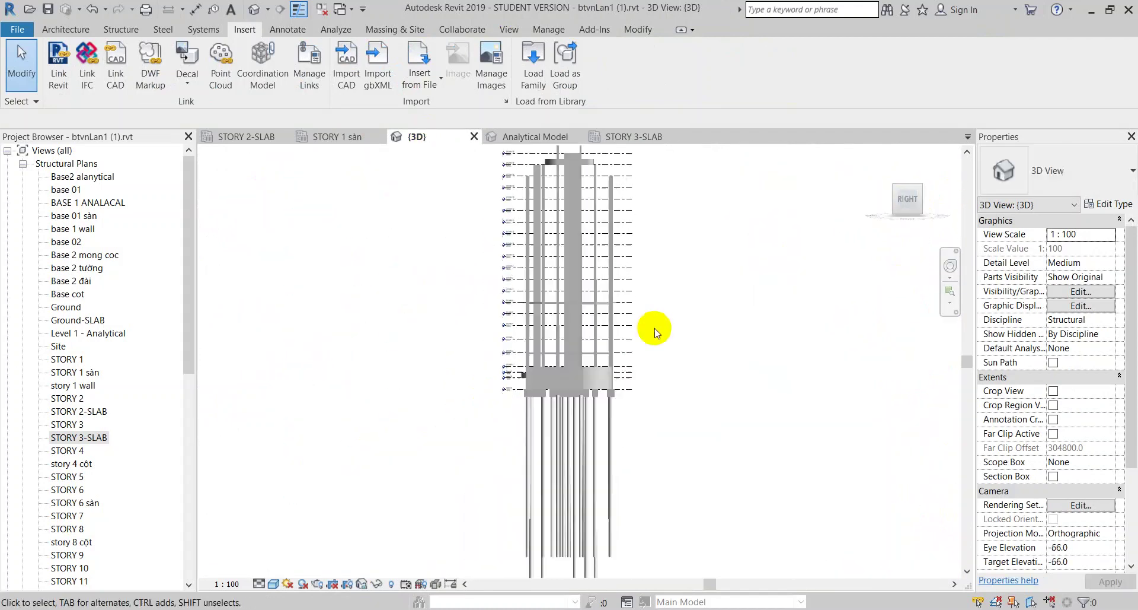
scroll(655, 332, up, 3)
scroll(483, 374, up, 1)
mouse_move(352, 343)
mouse_down()
mouse_move(707, 384)
mouse_move(695, 391)
mouse_up()
click(602, 81)
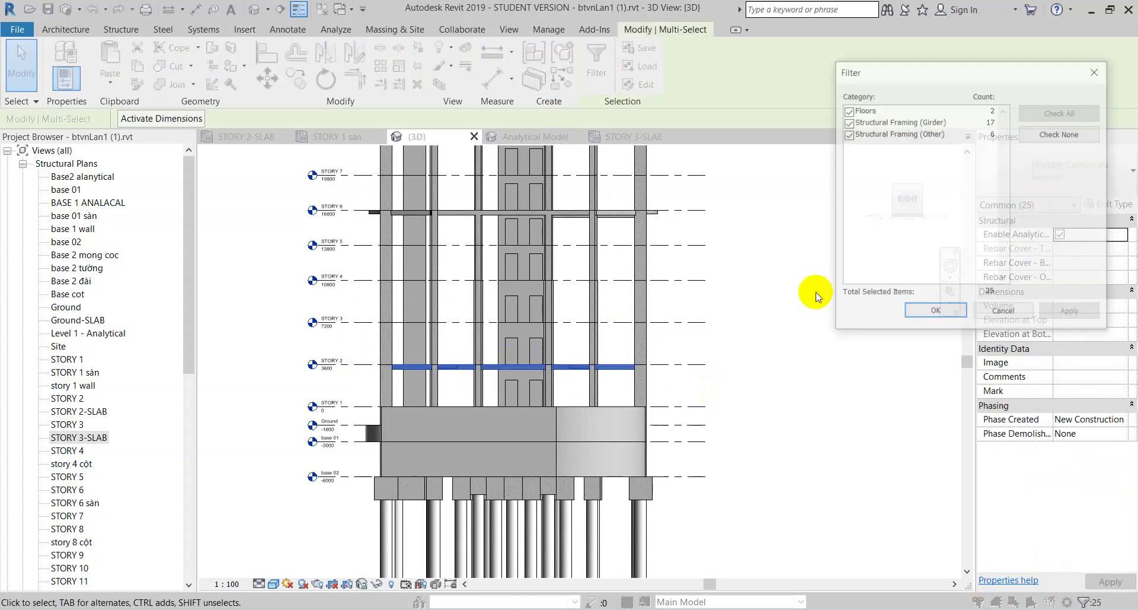
click(849, 111)
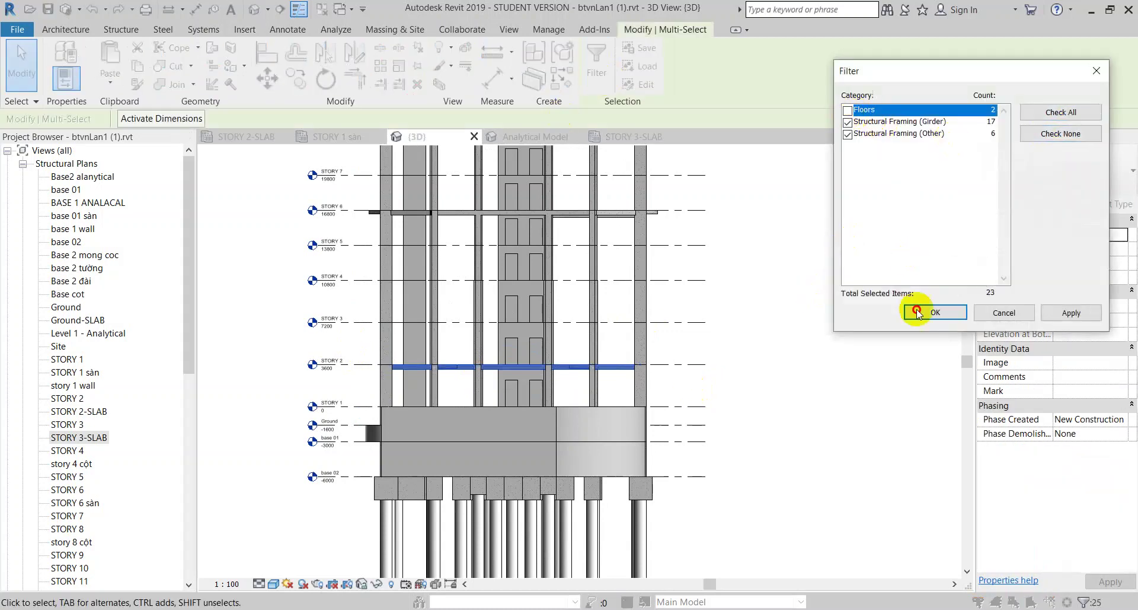
click(935, 312)
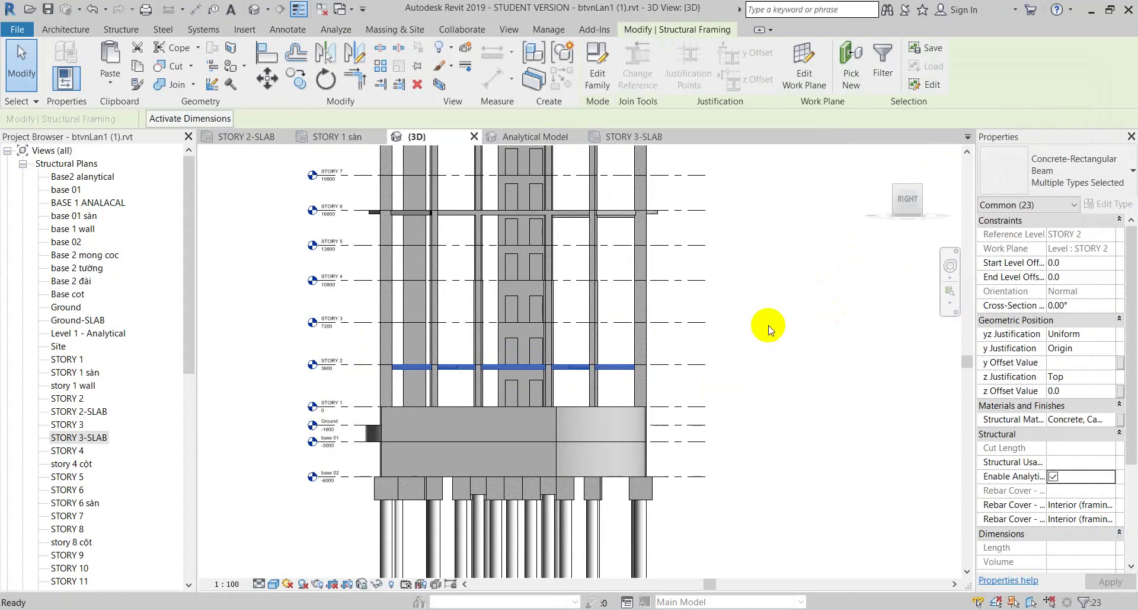
- Paste the selected beams aligned to level STORY 3
click(110, 83)
click(127, 131)
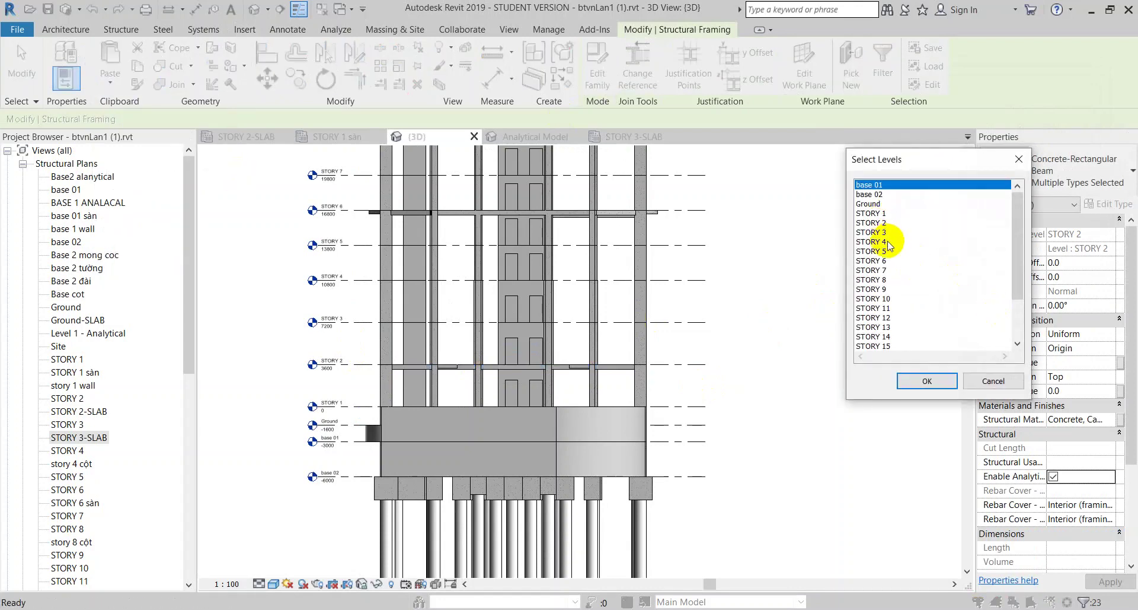
click(888, 242)
click(927, 381)
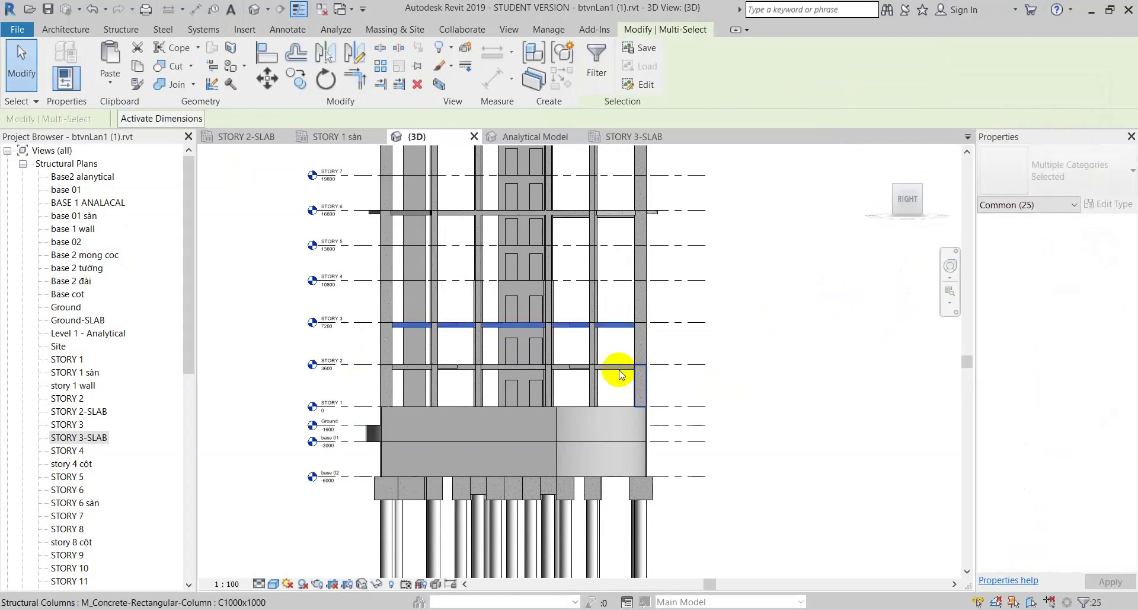
- On the STORY 3-SLAB plan, clear the selection and pan to the upper bays
click(616, 138)
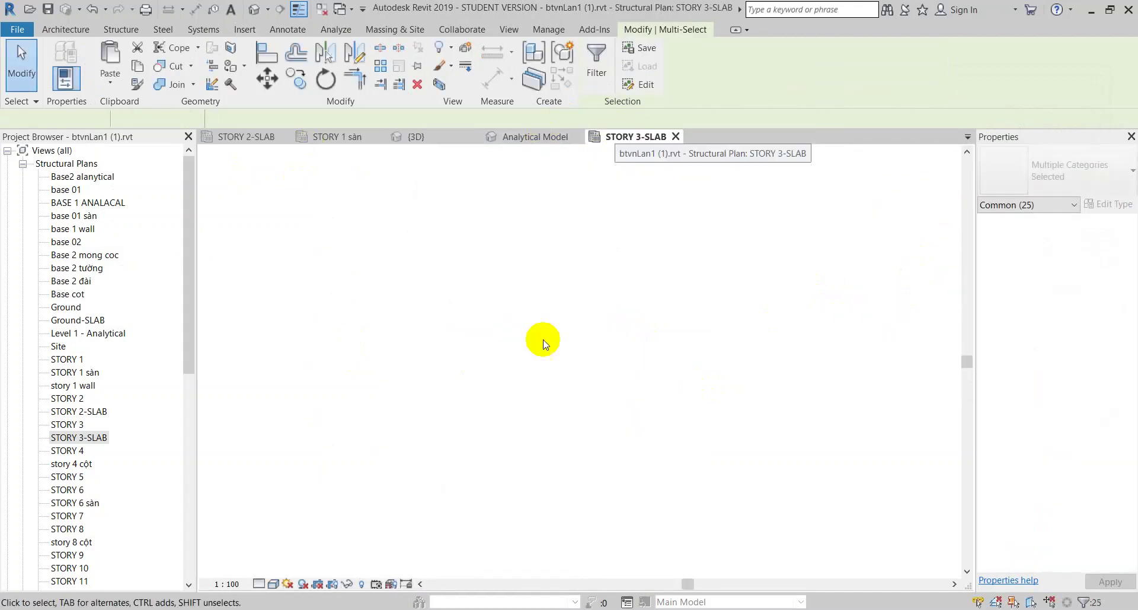
click(431, 287)
scroll(432, 287, down, 2)
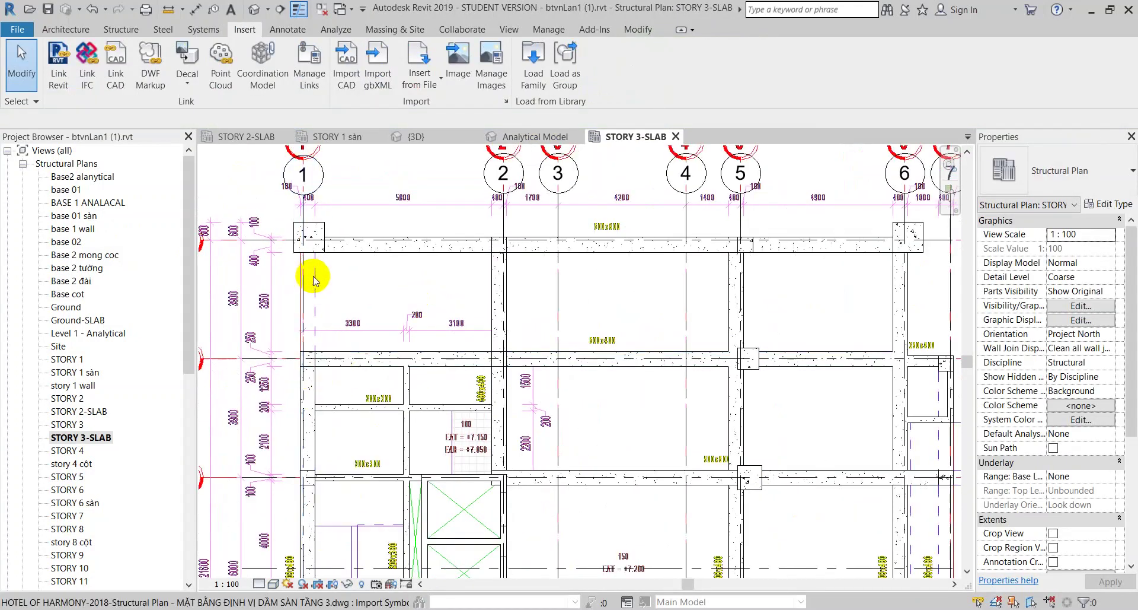
middle_drag(313, 278, 328, 153)
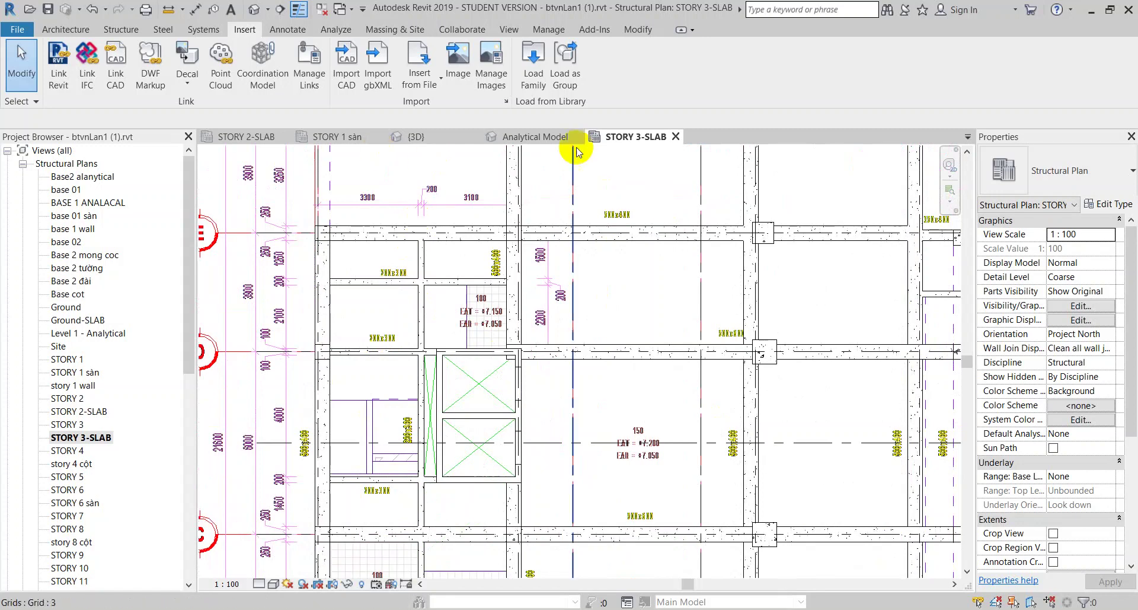
- On the STORY 2-SLAB plan, select the beam along grid 1 and zoom to its end
click(219, 137)
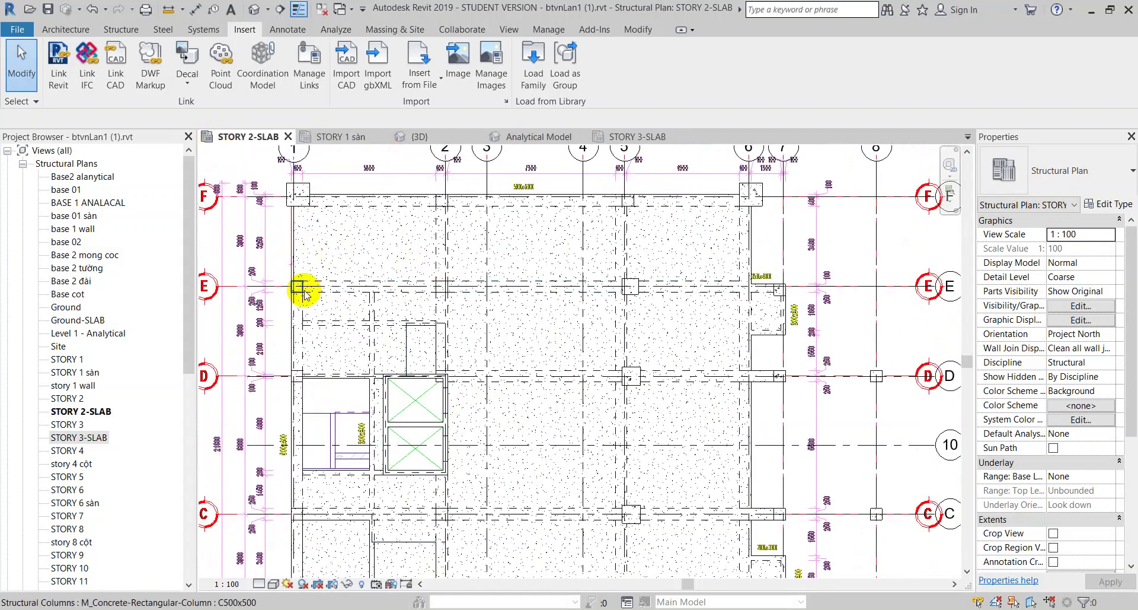
click(301, 314)
scroll(377, 241, up, 2)
scroll(376, 355, up, 2)
scroll(351, 463, up, 1)
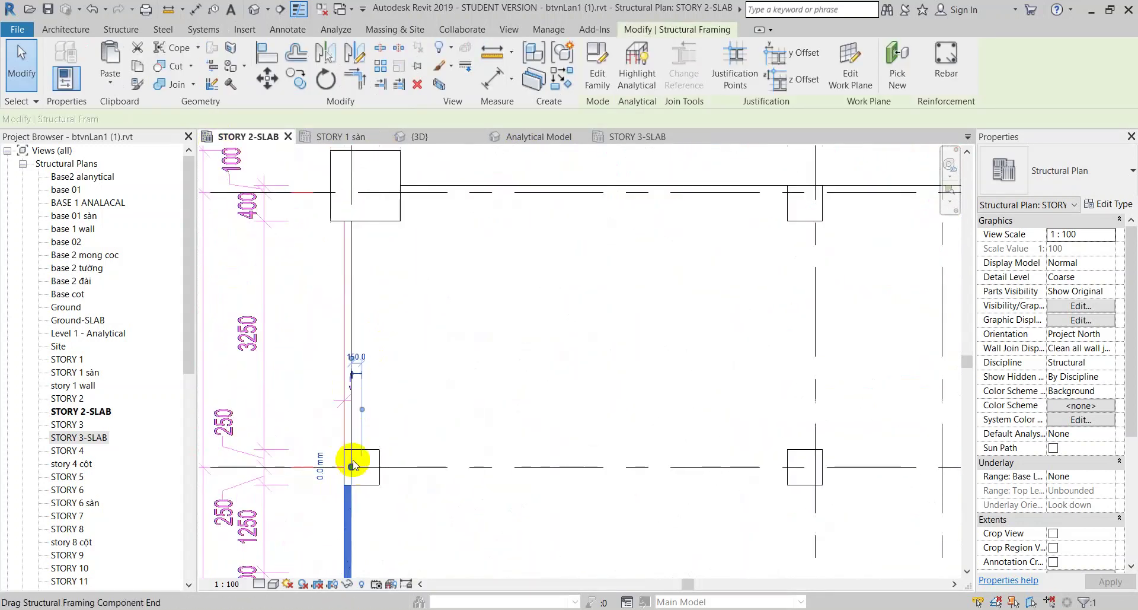
drag(354, 467, 352, 191)
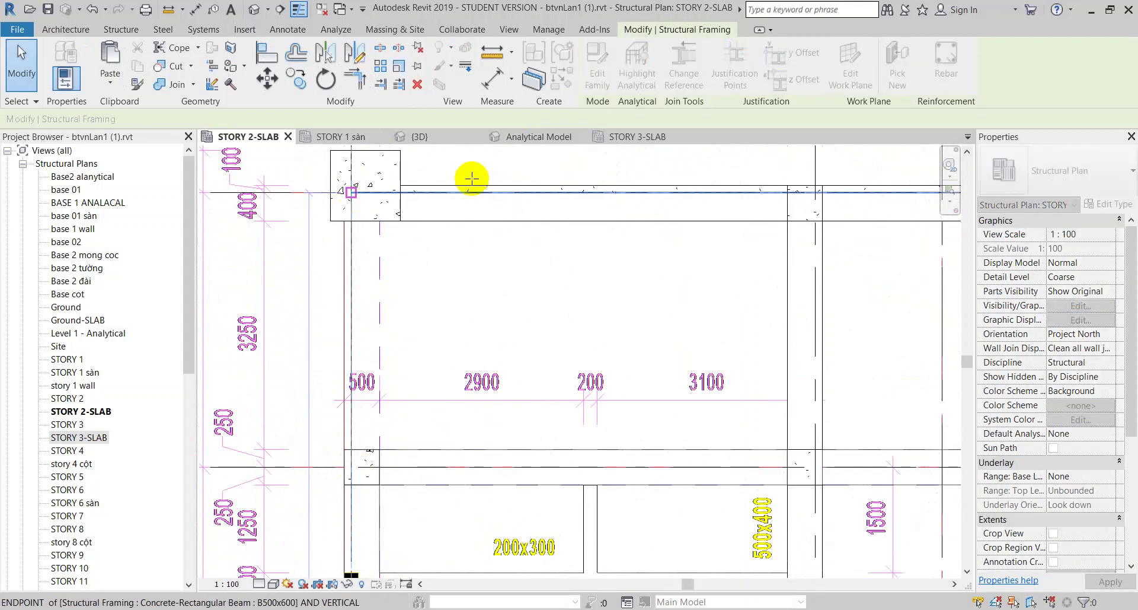
click(471, 159)
scroll(471, 161, down, 5)
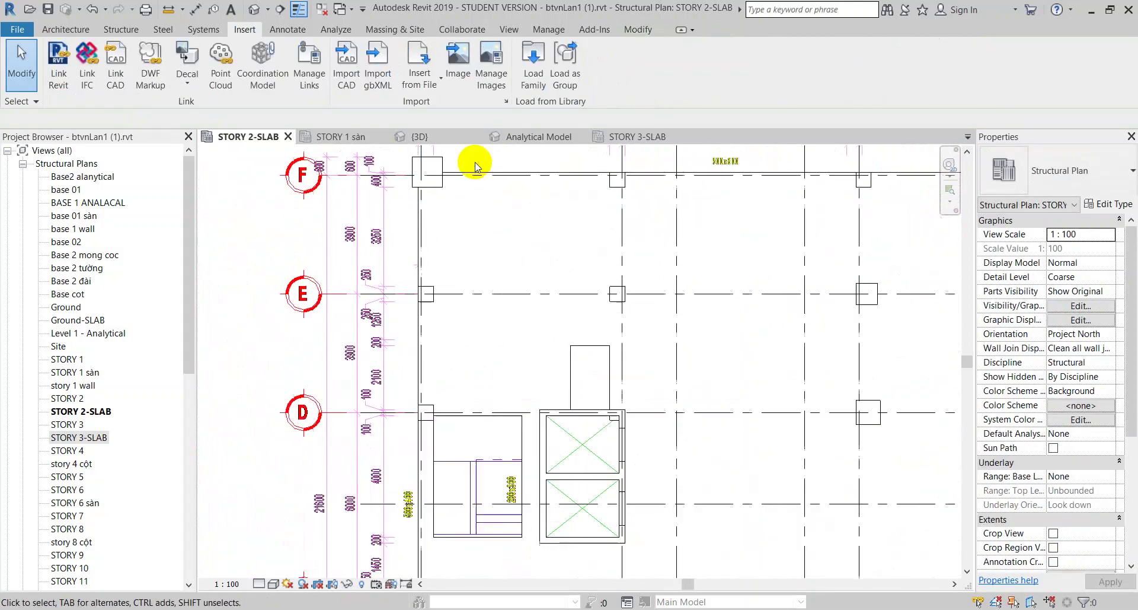
click(647, 137)
scroll(534, 228, up, 1)
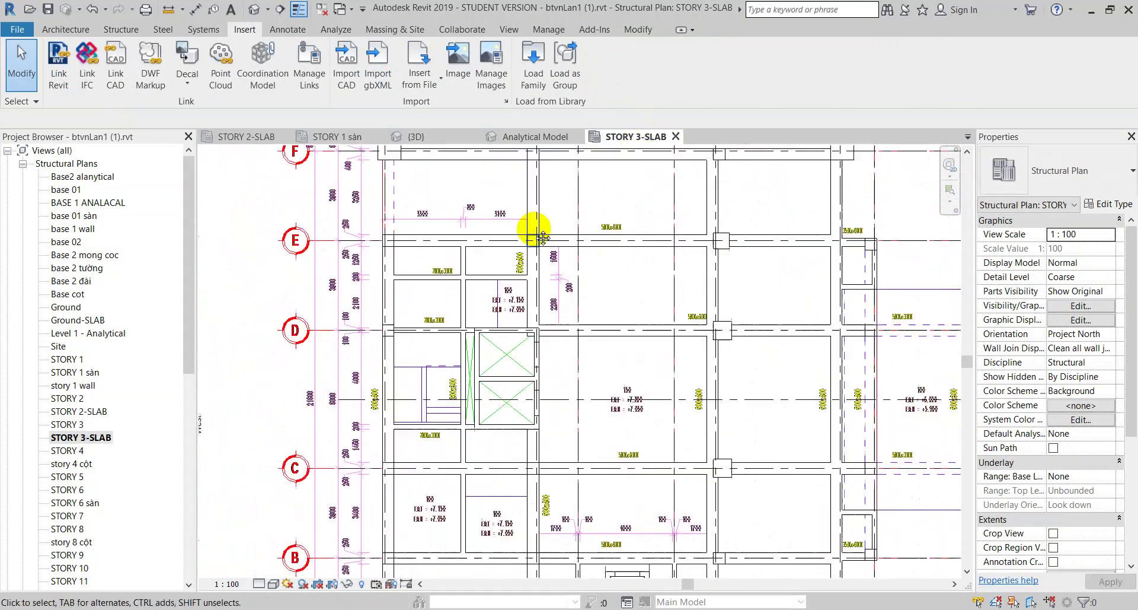
scroll(497, 373, up, 1)
scroll(427, 457, up, 2)
click(437, 472)
scroll(447, 437, up, 2)
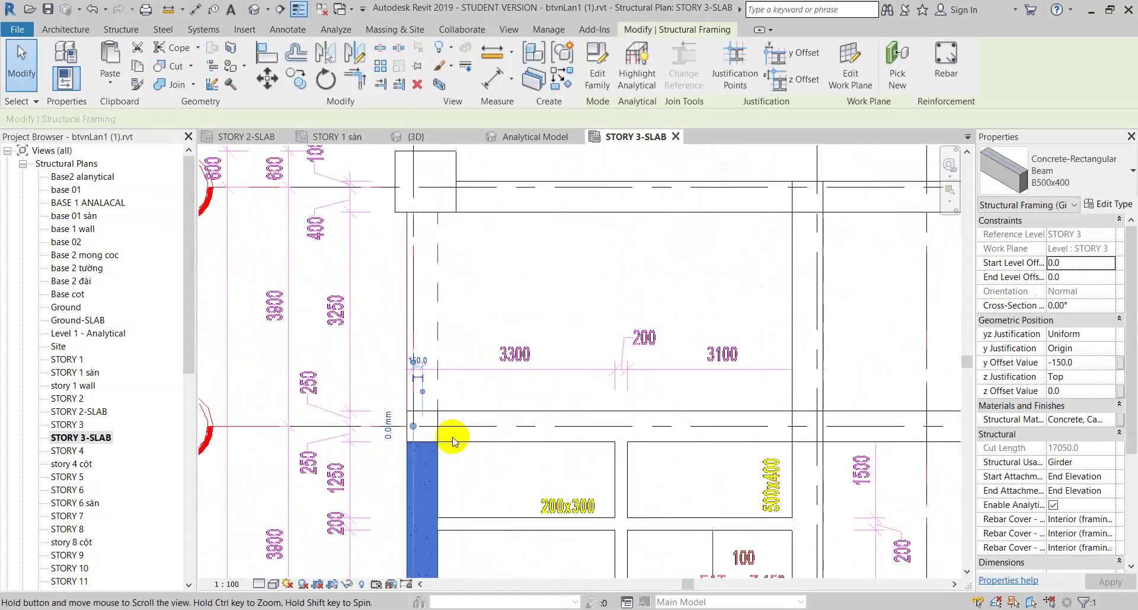
drag(423, 253, 421, 215)
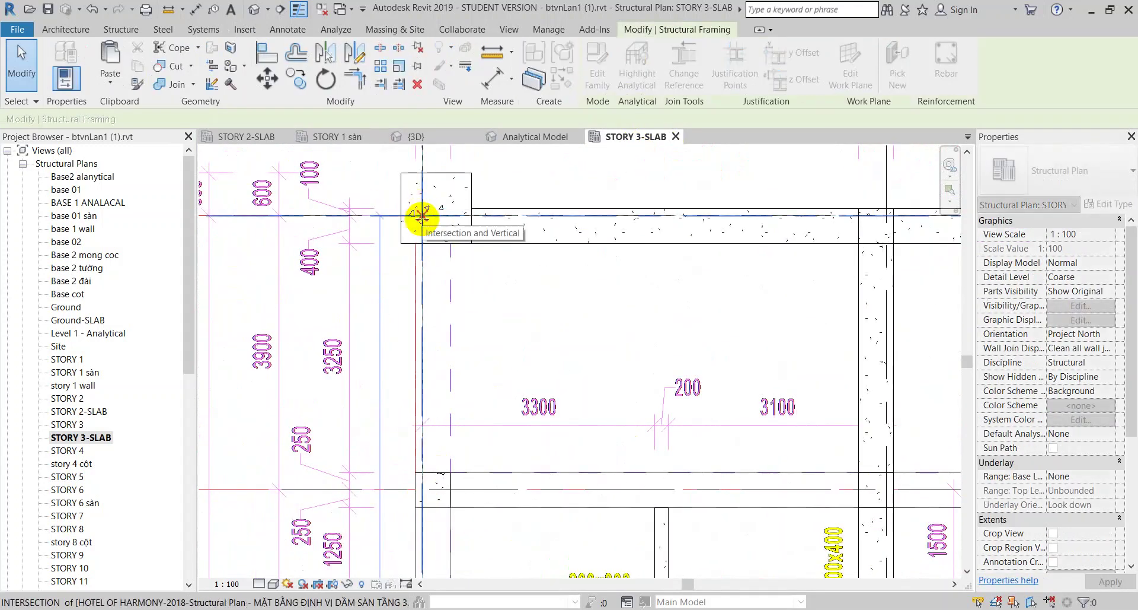
click(509, 281)
scroll(563, 279, down, 4)
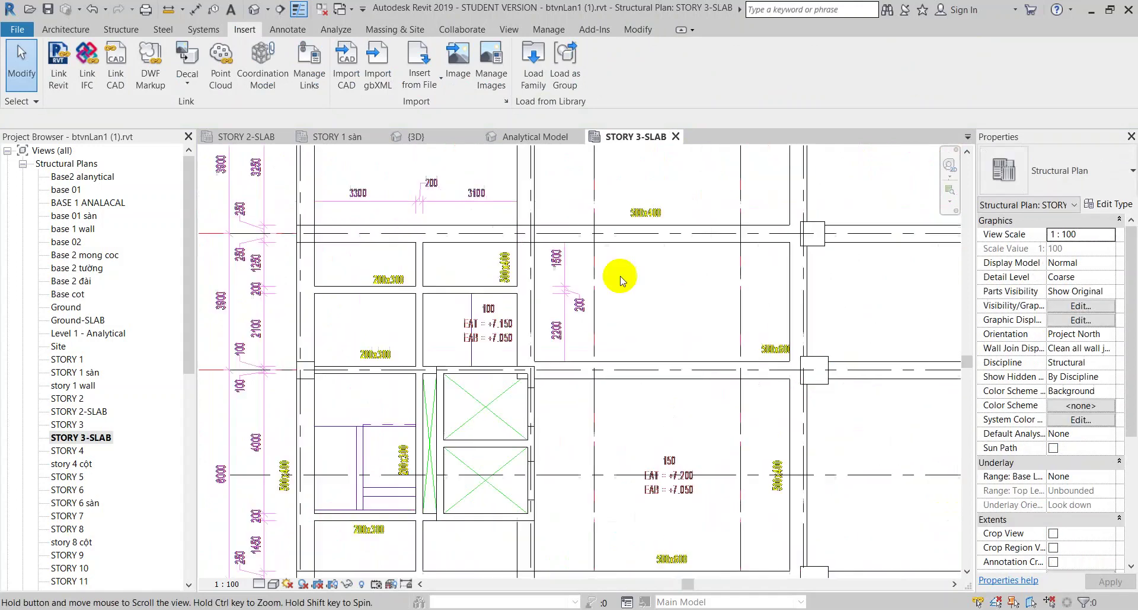
scroll(633, 318, up, 2)
scroll(508, 526, up, 2)
scroll(541, 541, up, 2)
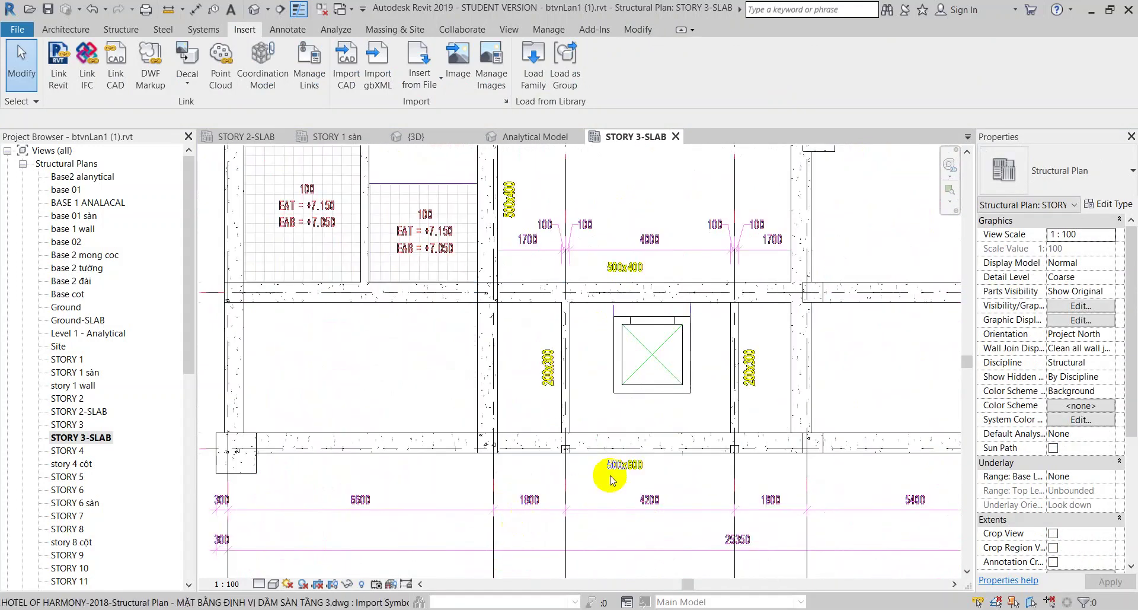
click(639, 440)
click(576, 354)
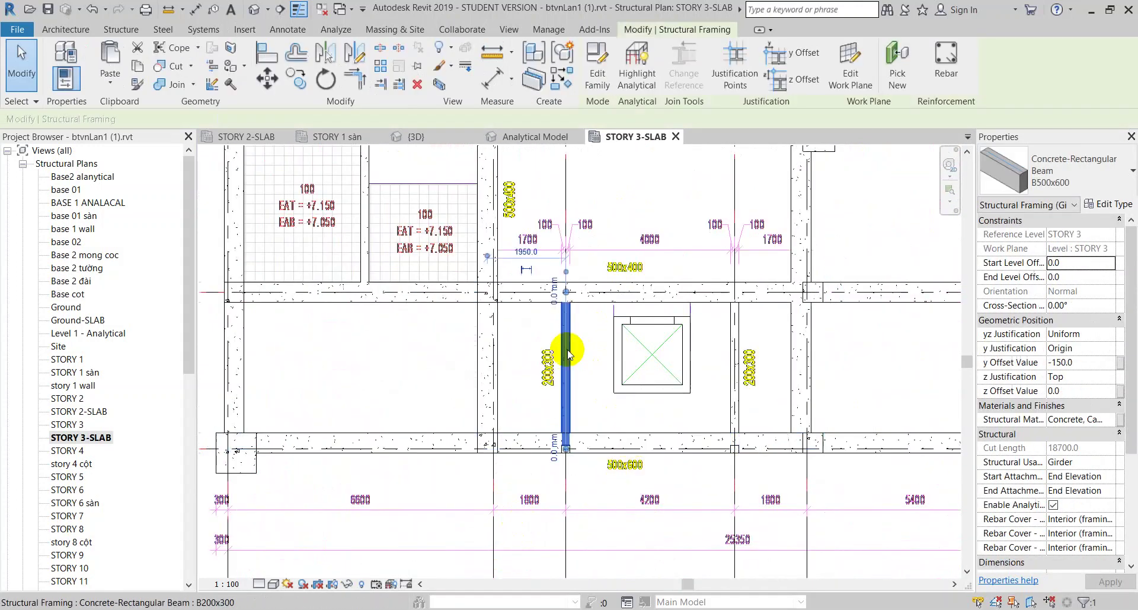
scroll(592, 381, up, 2)
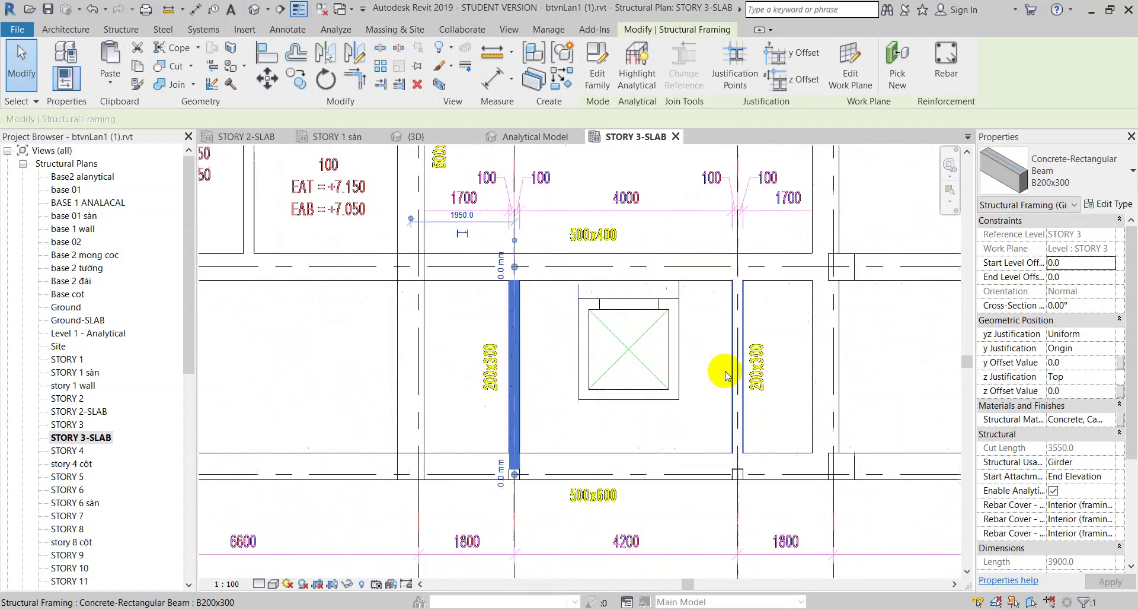
click(690, 234)
middle_drag(515, 200, 573, 344)
scroll(572, 343, down, 2)
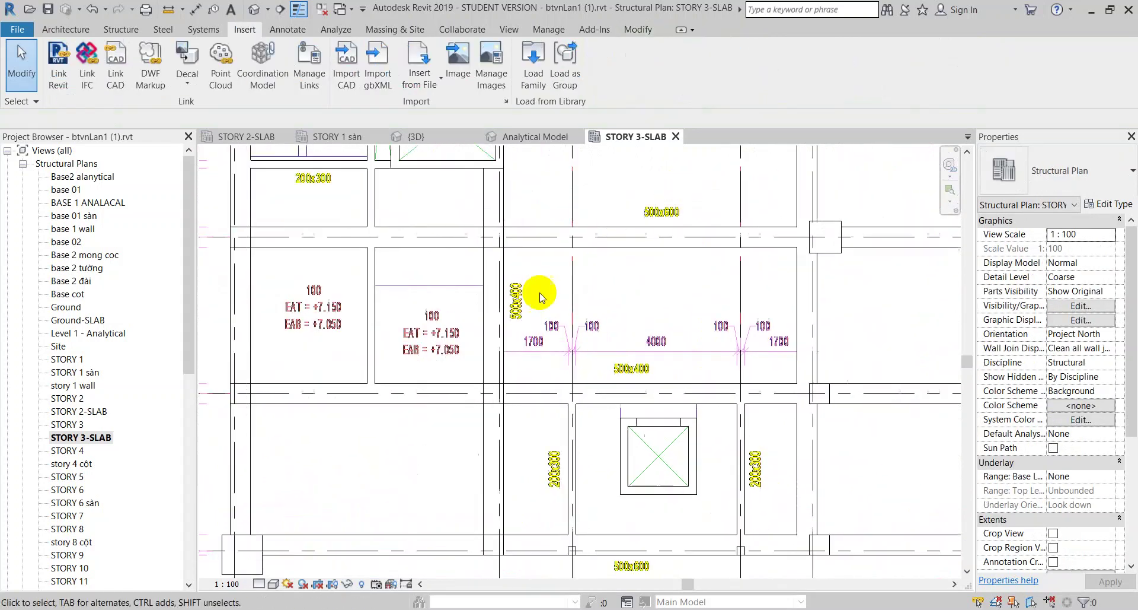
click(536, 295)
drag(542, 287, 556, 317)
click(649, 318)
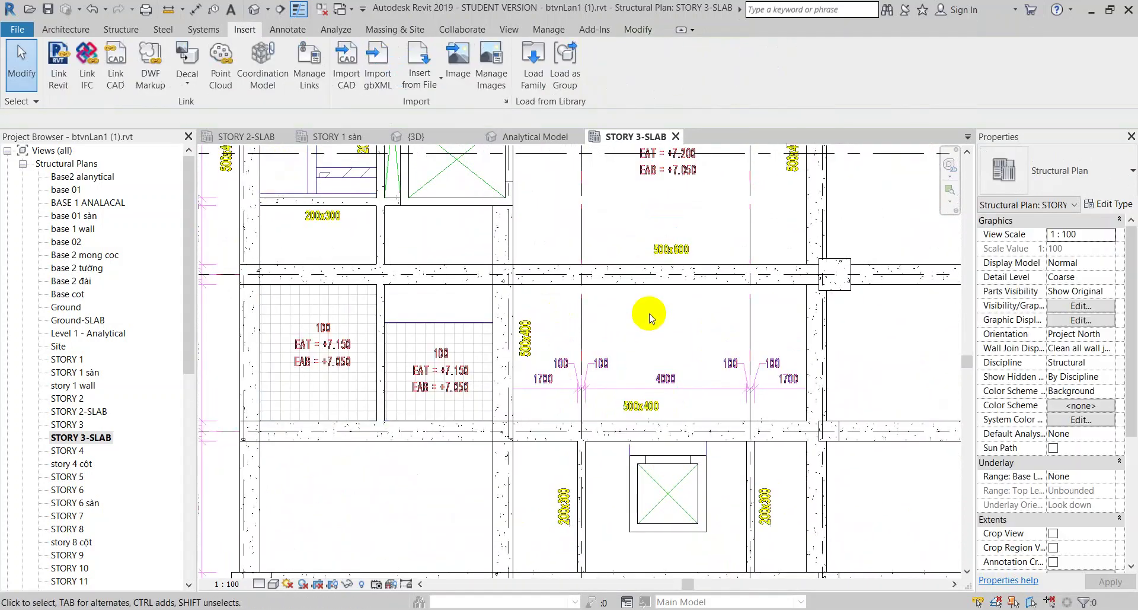
scroll(575, 307, up, 3)
scroll(572, 310, down, 2)
middle_drag(571, 310, 706, 332)
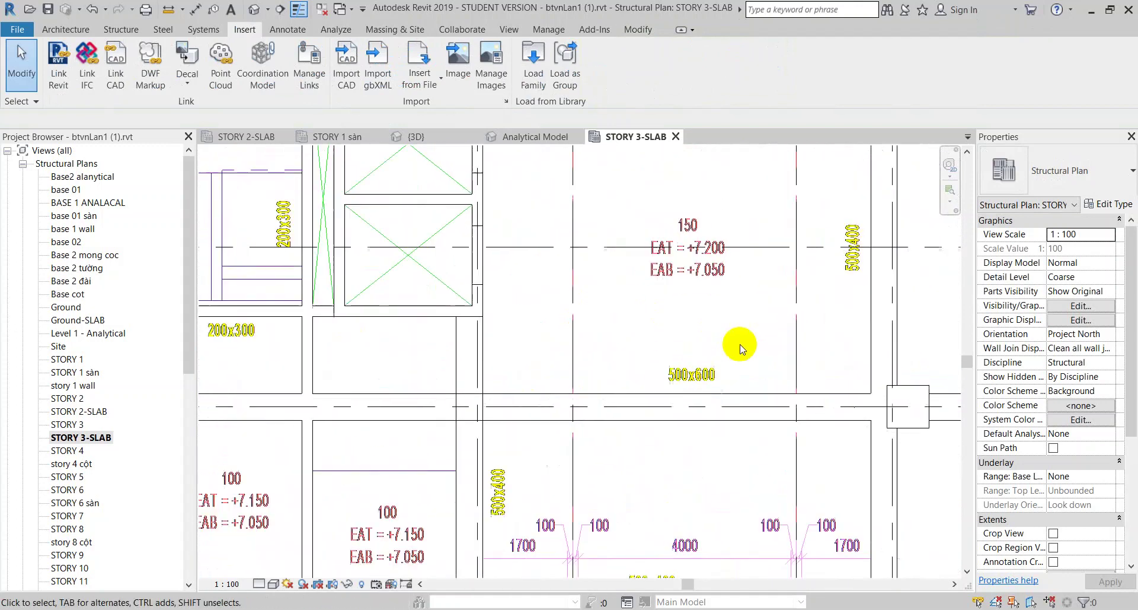
mouse_move(703, 273)
middle_down()
mouse_move(427, 373)
mouse_move(622, 317)
mouse_move(572, 420)
middle_up()
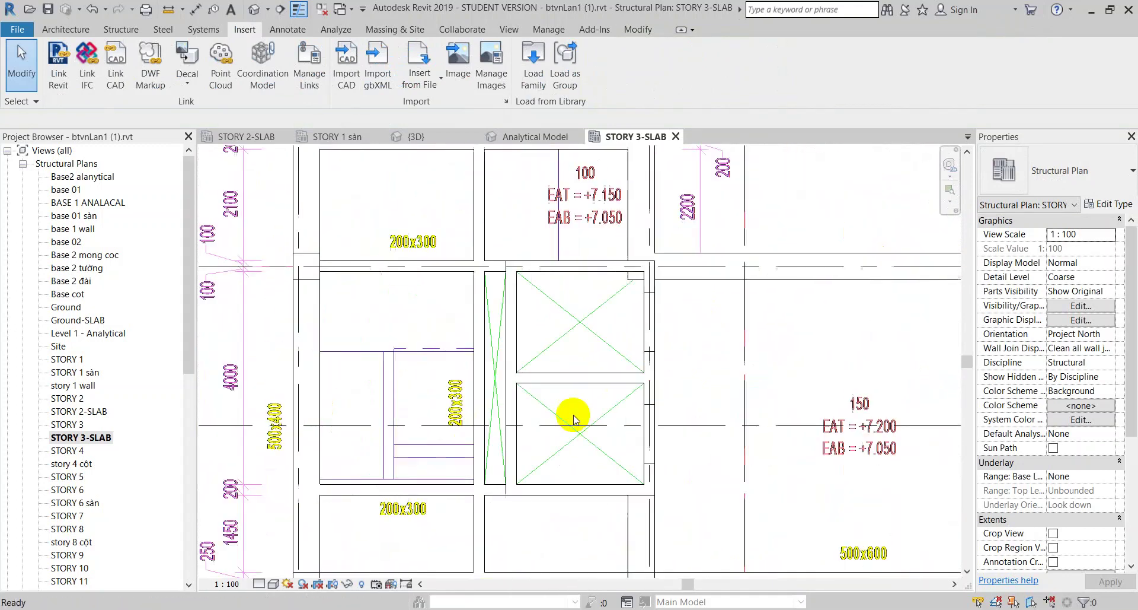
middle_drag(480, 309, 488, 320)
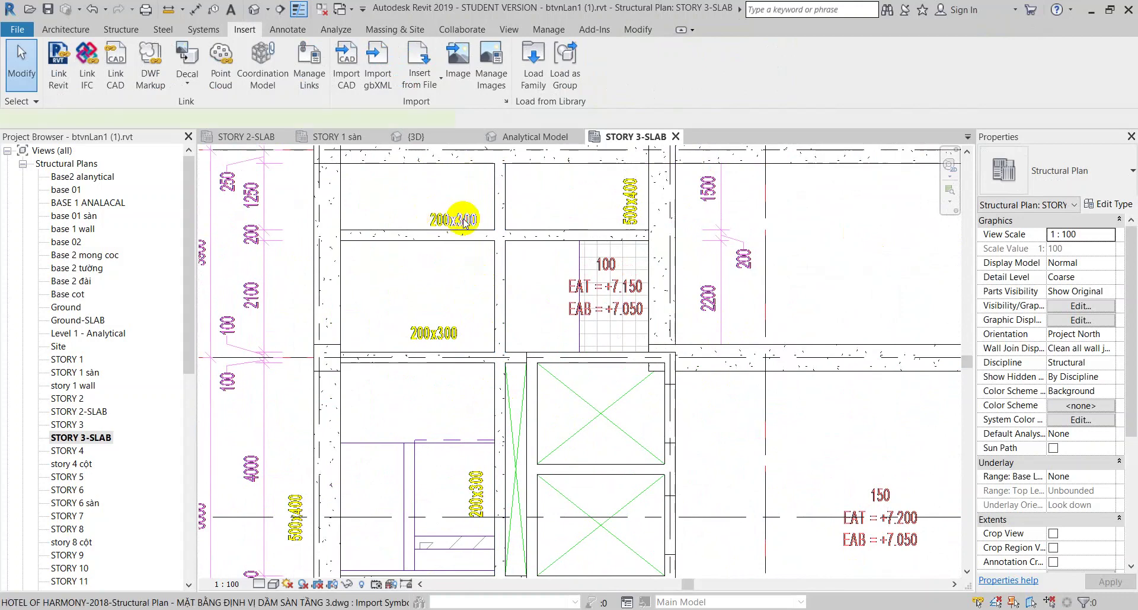
scroll(645, 188, up, 1)
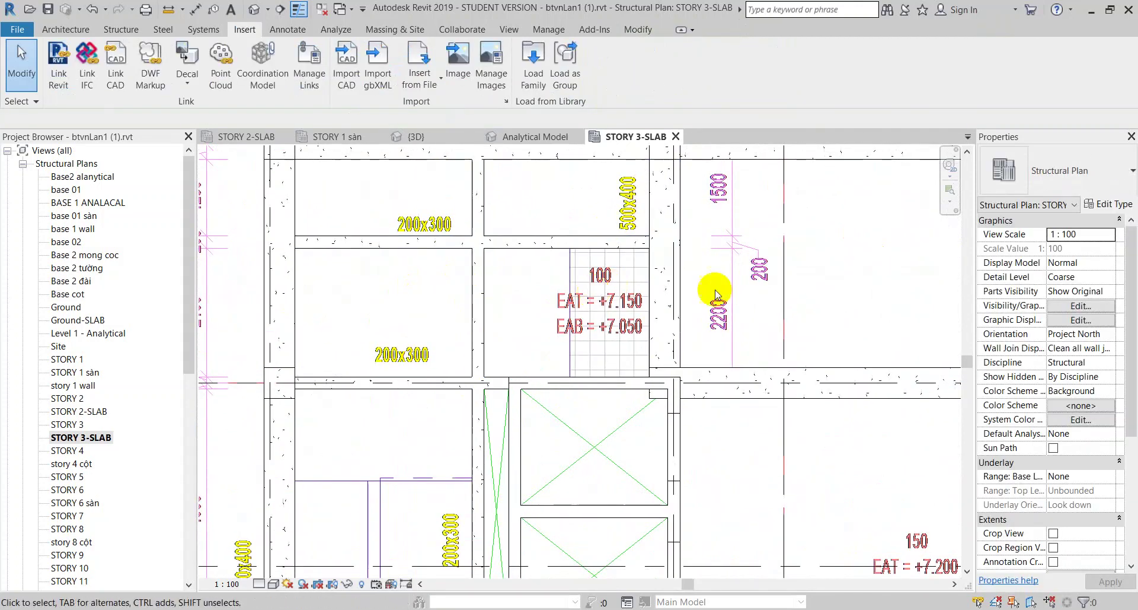
click(736, 245)
key(Escape)
scroll(852, 299, down, 1)
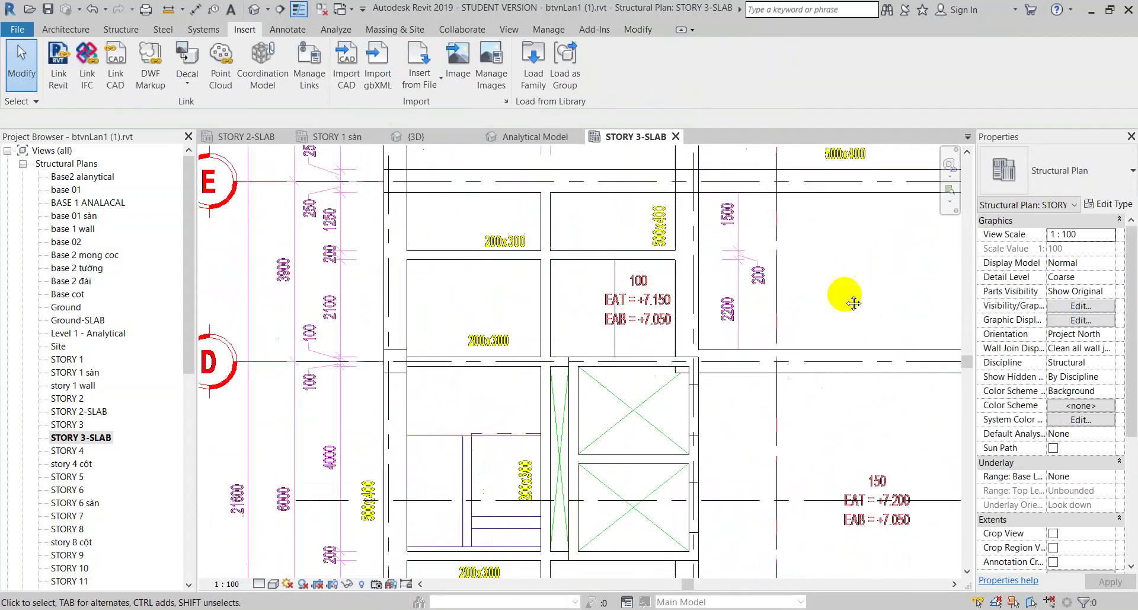
middle_drag(852, 300, 621, 385)
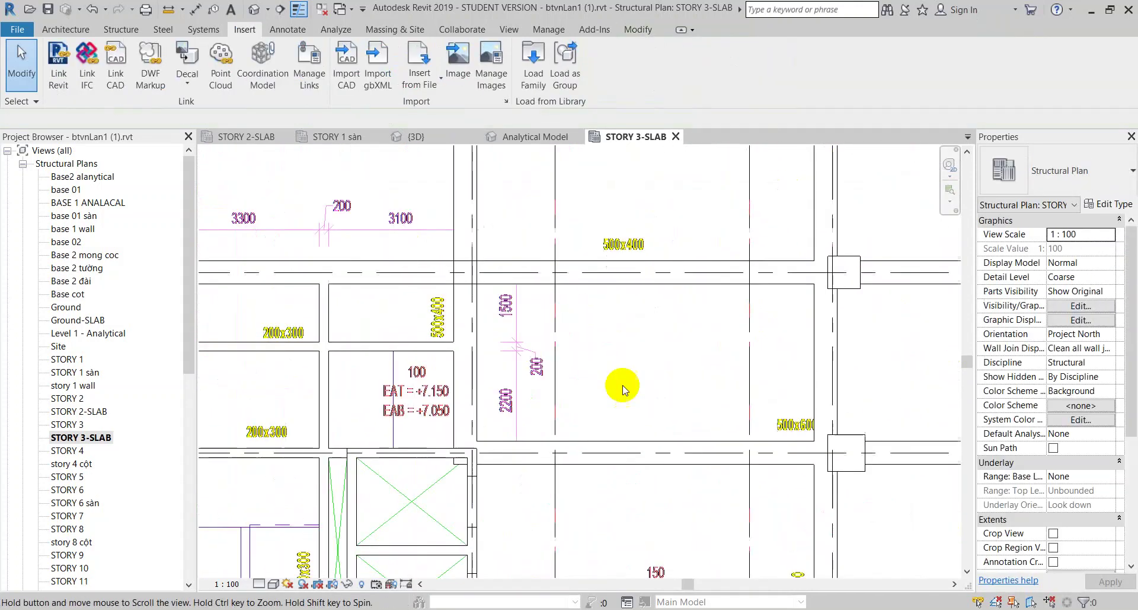
click(332, 211)
key(Escape)
middle_drag(386, 254, 538, 297)
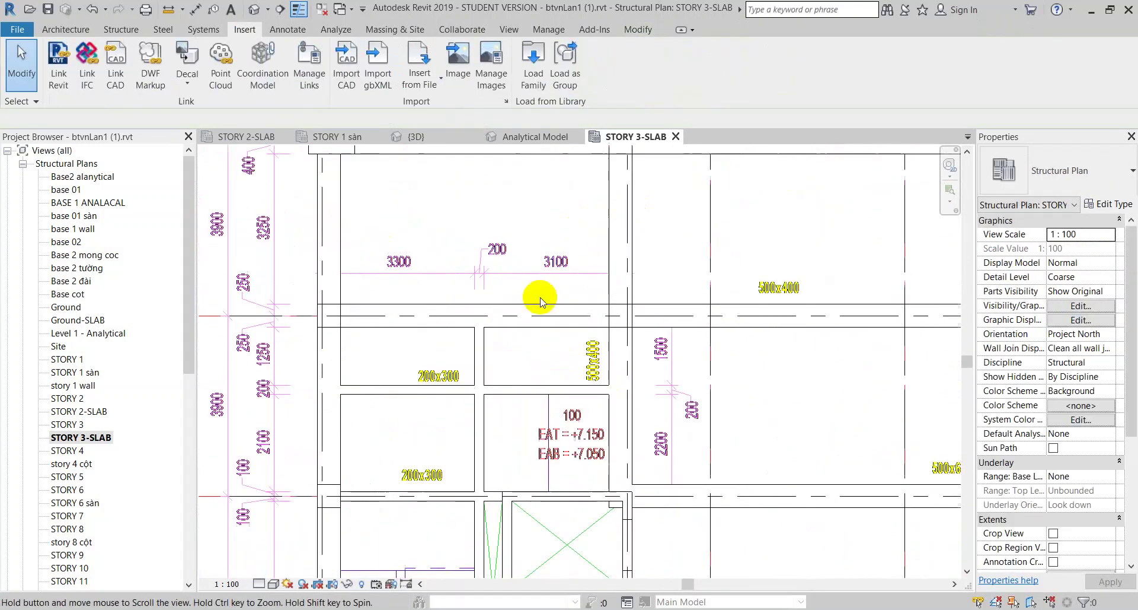
click(451, 279)
key(Escape)
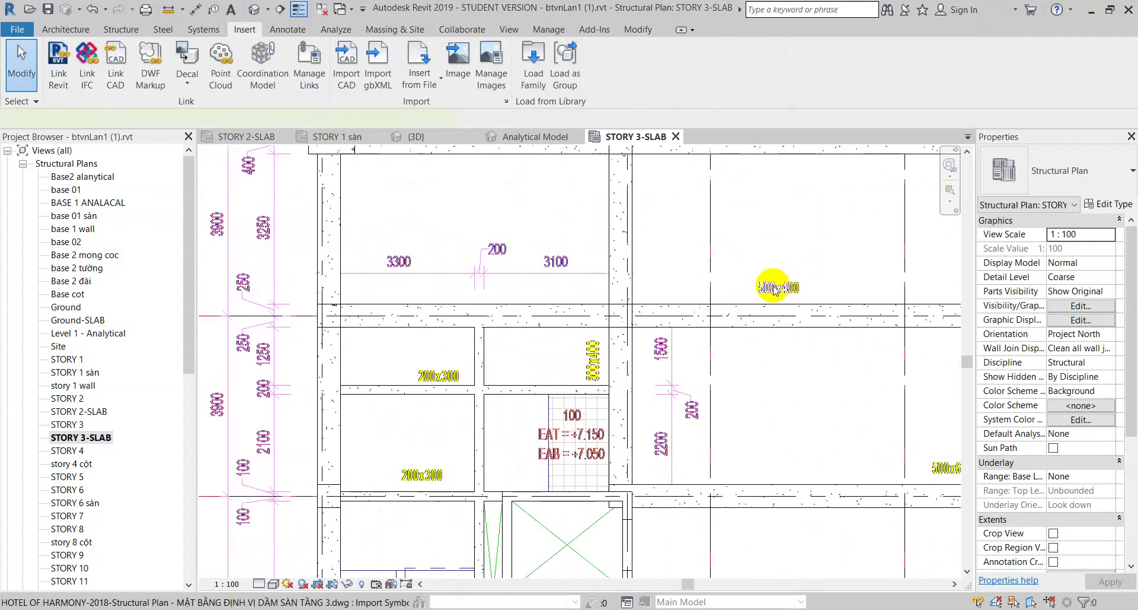
click(774, 289)
key(Escape)
scroll(666, 331, down, 2)
scroll(655, 353, down, 1)
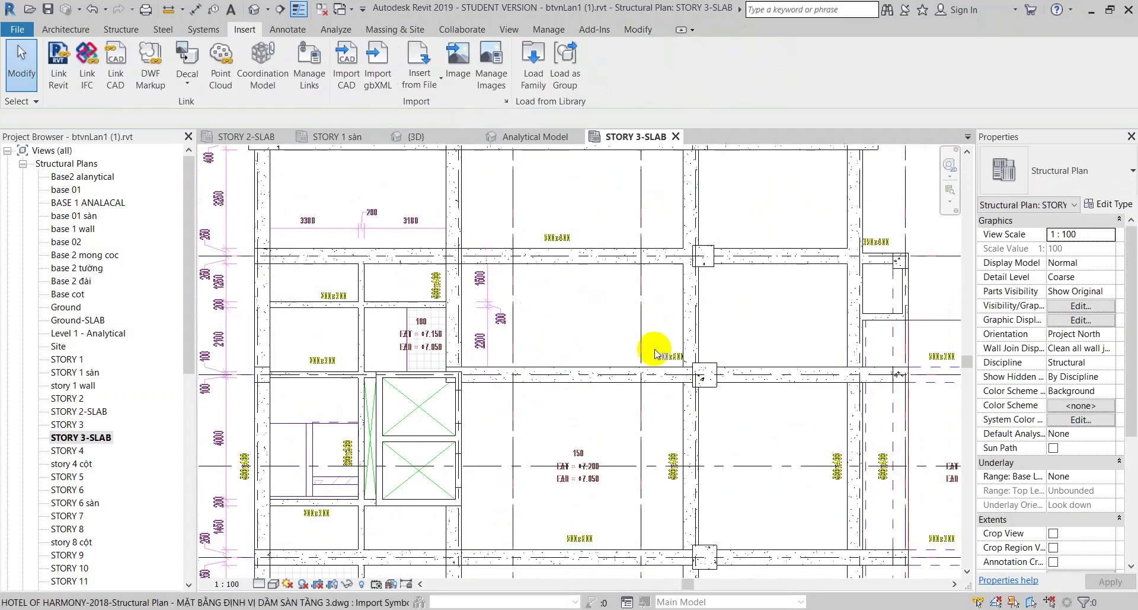
scroll(682, 368, up, 2)
scroll(688, 373, down, 2)
scroll(698, 390, up, 1)
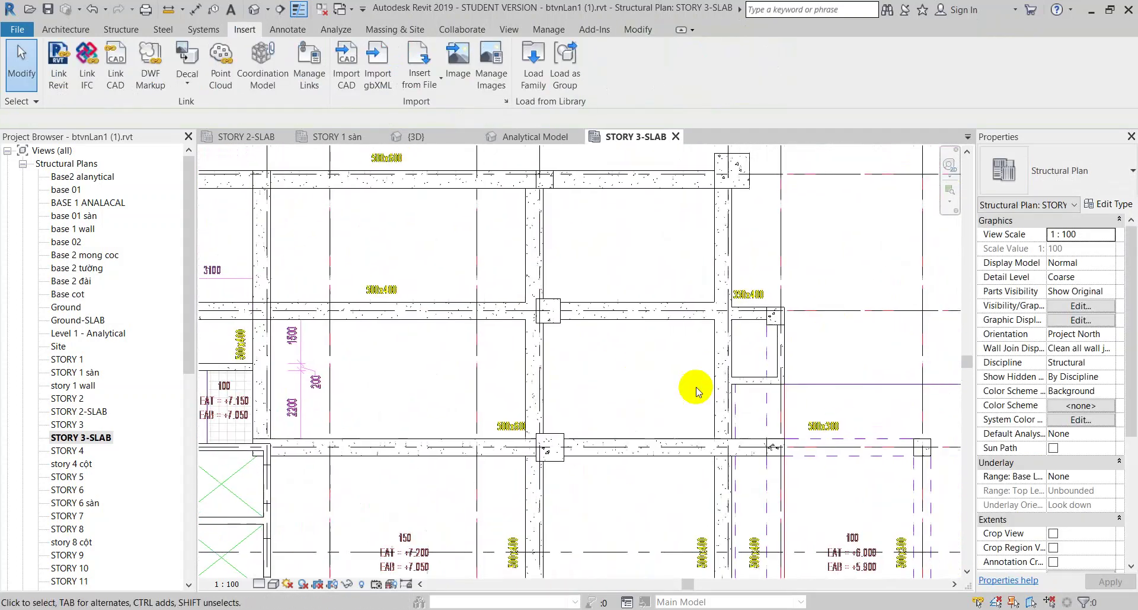
middle_drag(801, 452, 717, 266)
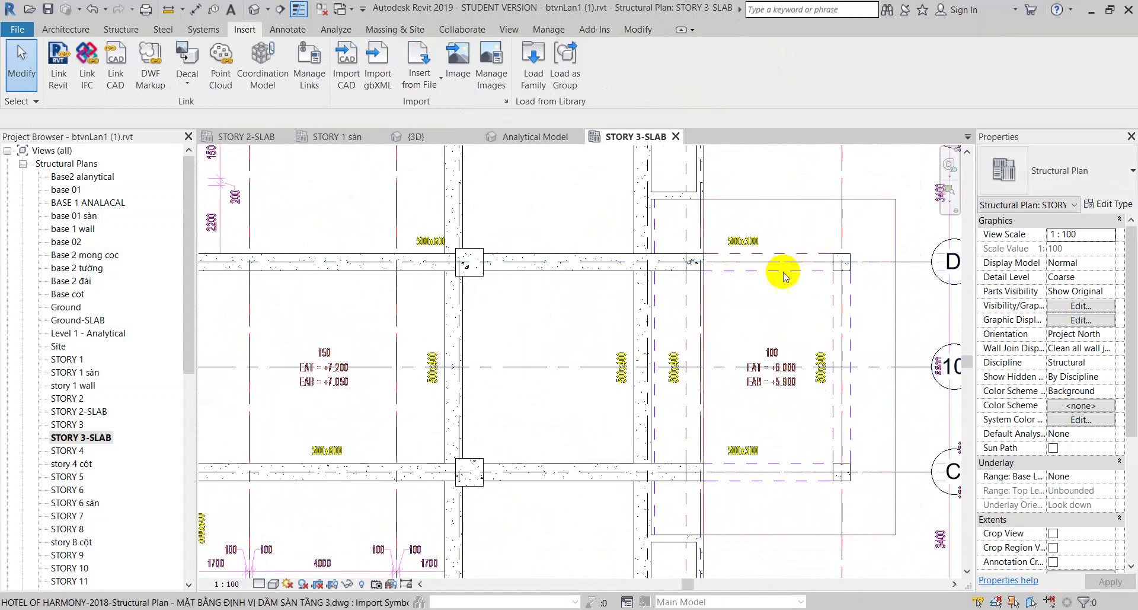
scroll(783, 277, up, 2)
- Start a beam like the grid D B500x600 beam and duplicate its type as B500x300
click(525, 277)
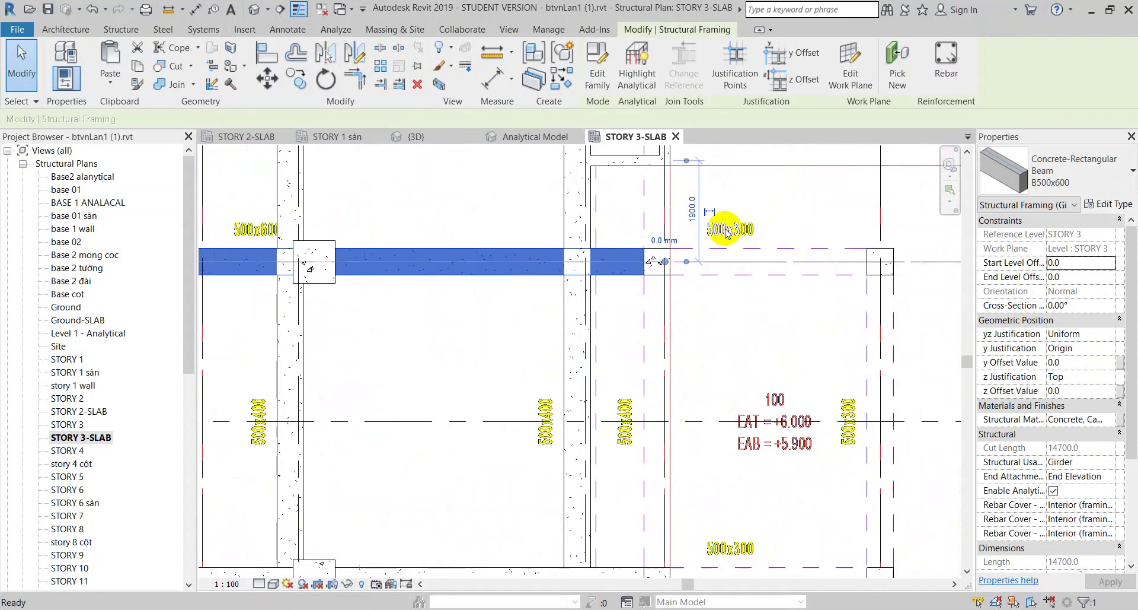
key(b)
key(m)
click(1055, 172)
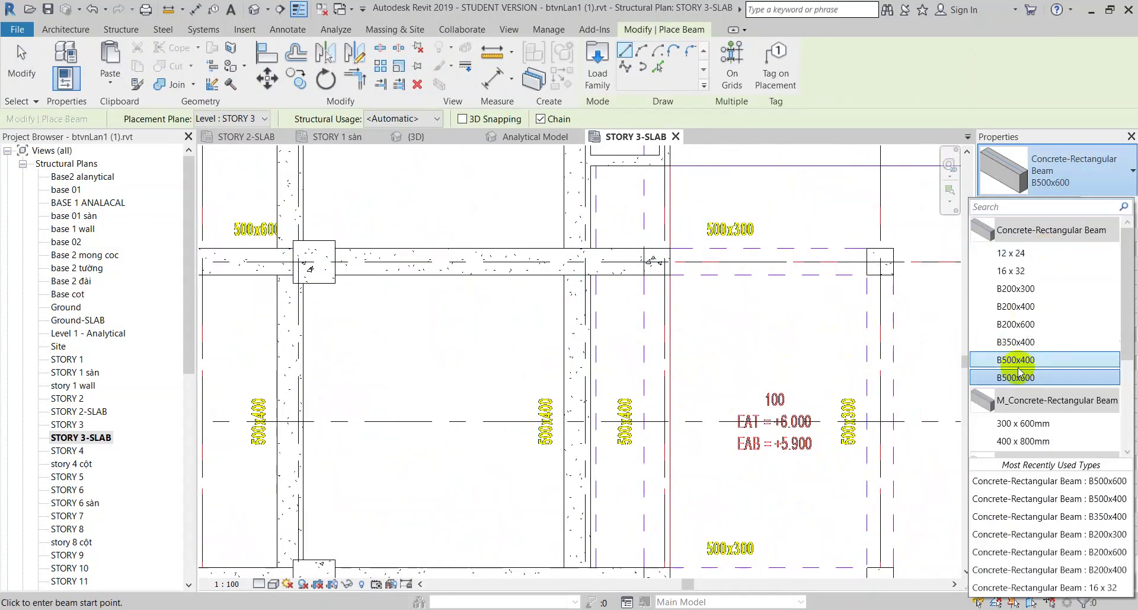
click(1089, 183)
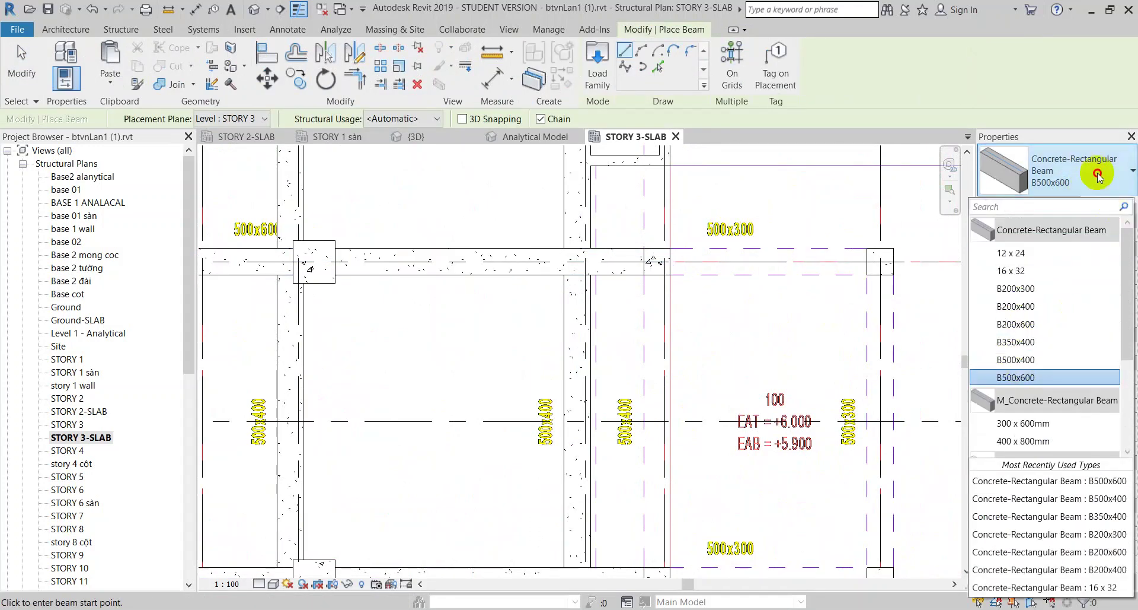
click(1108, 203)
click(385, 111)
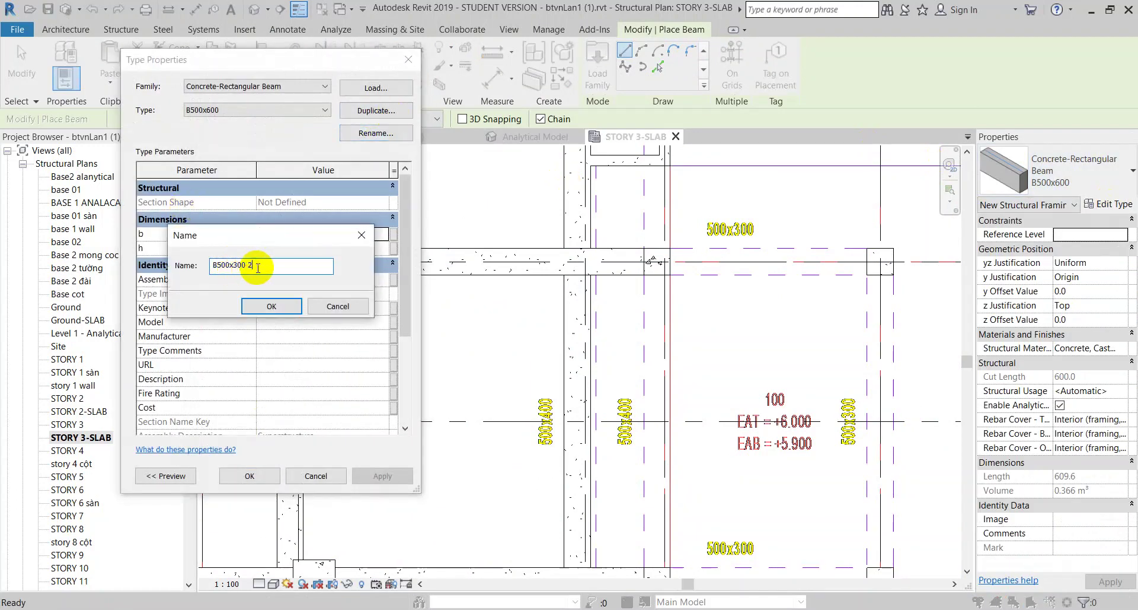
click(270, 306)
text(300)
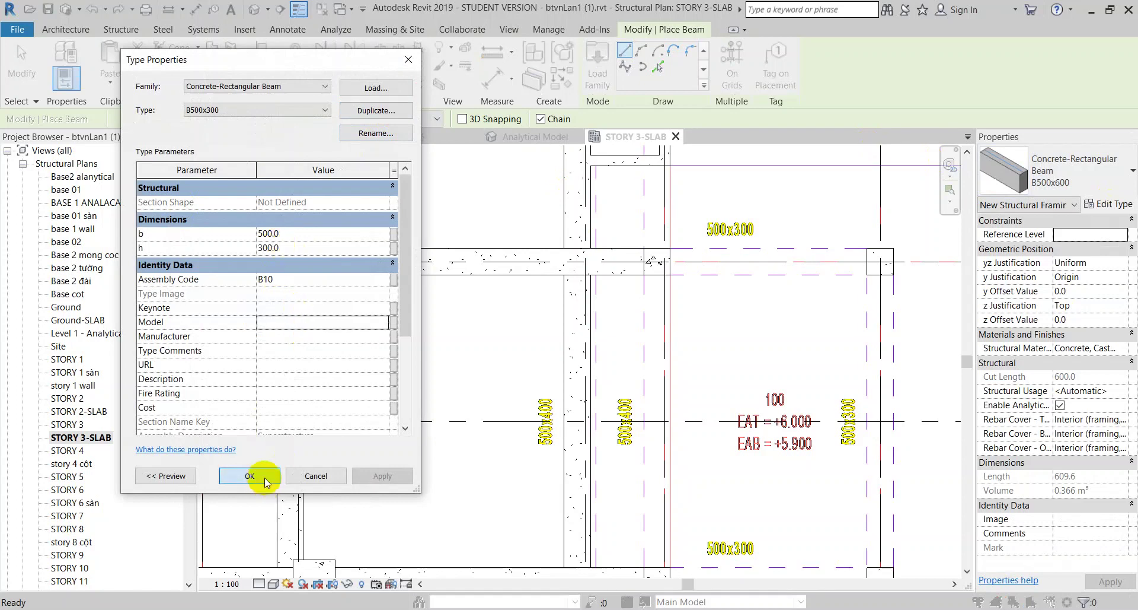
- Apply the B500x300 type and draw a beam from the grid intersection to the column along grid D
click(265, 480)
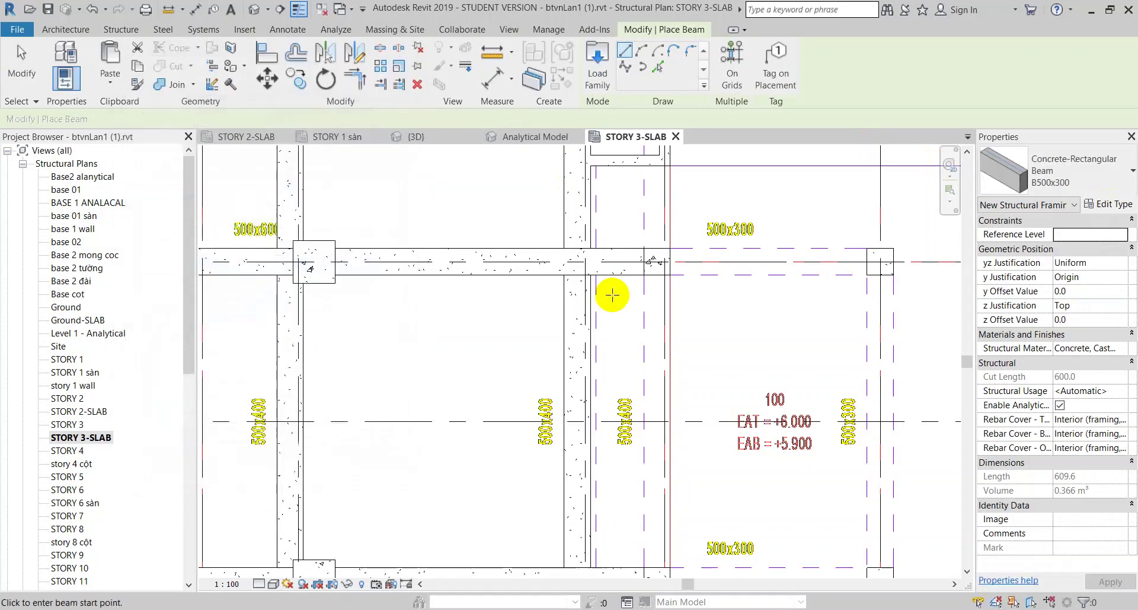
scroll(667, 267, up, 1)
scroll(669, 272, up, 1)
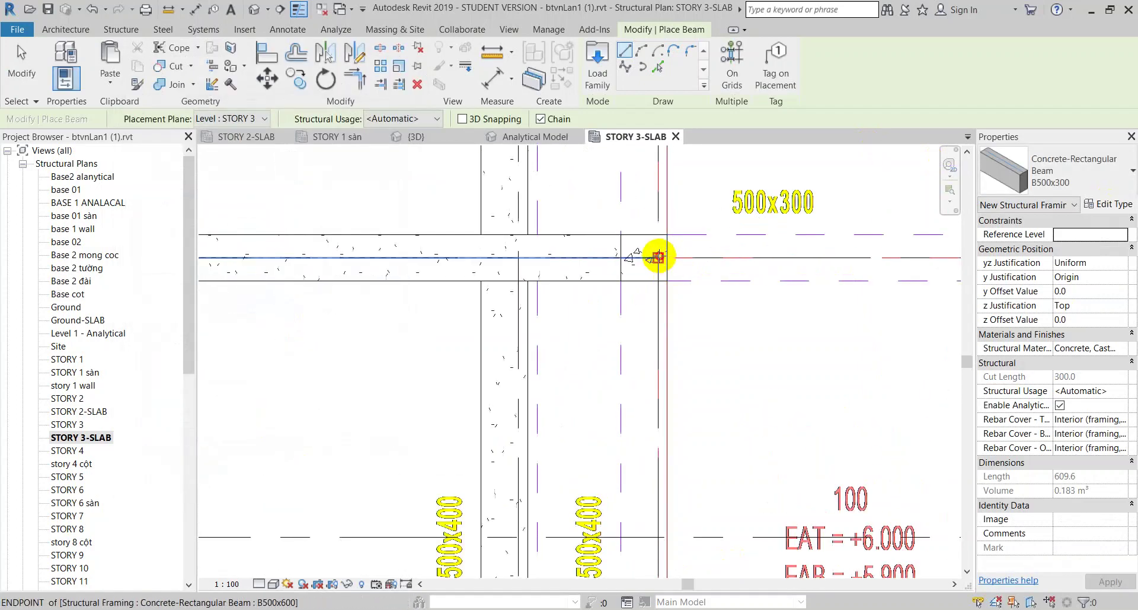
click(658, 258)
middle_drag(775, 246, 436, 242)
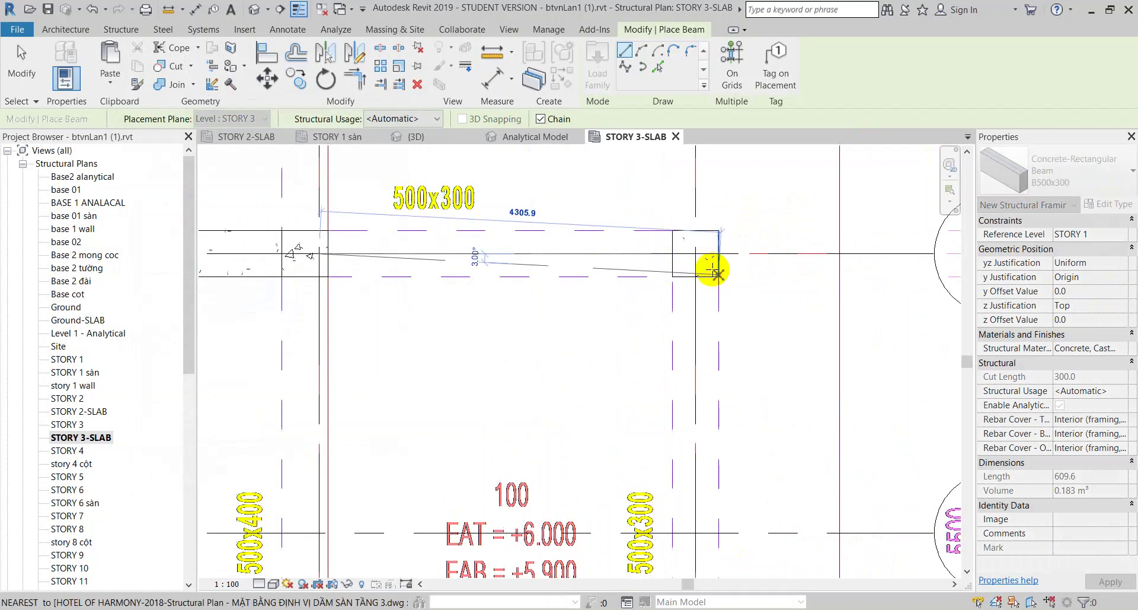
click(696, 254)
scroll(696, 254, down, 4)
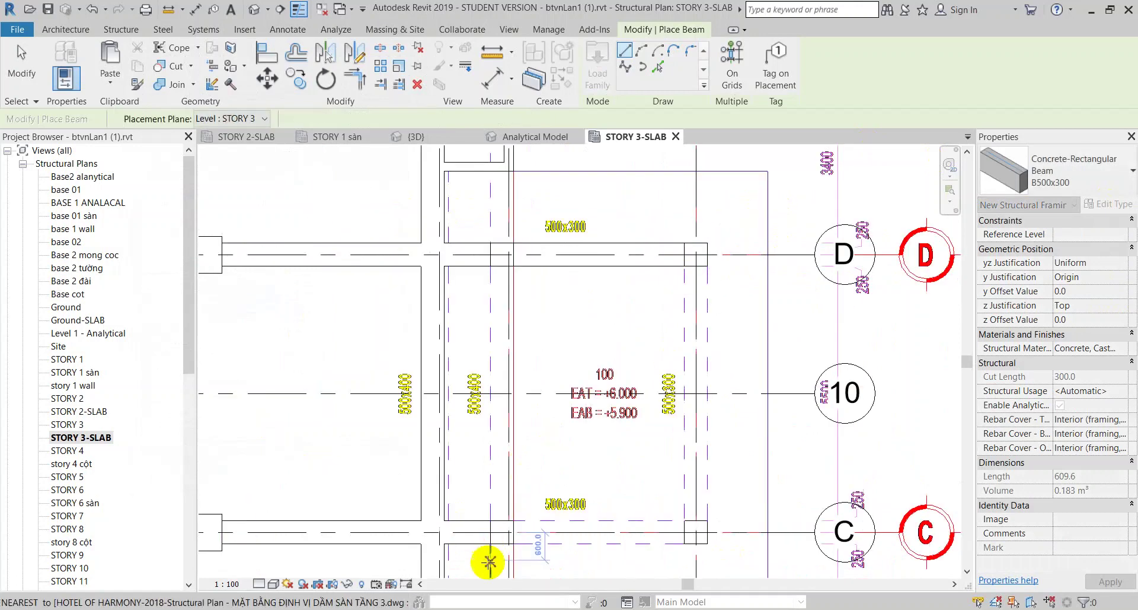
- Chain further B500x300 beams to the column midpoint and grid D's column, then finish
click(518, 521)
scroll(518, 523, up, 2)
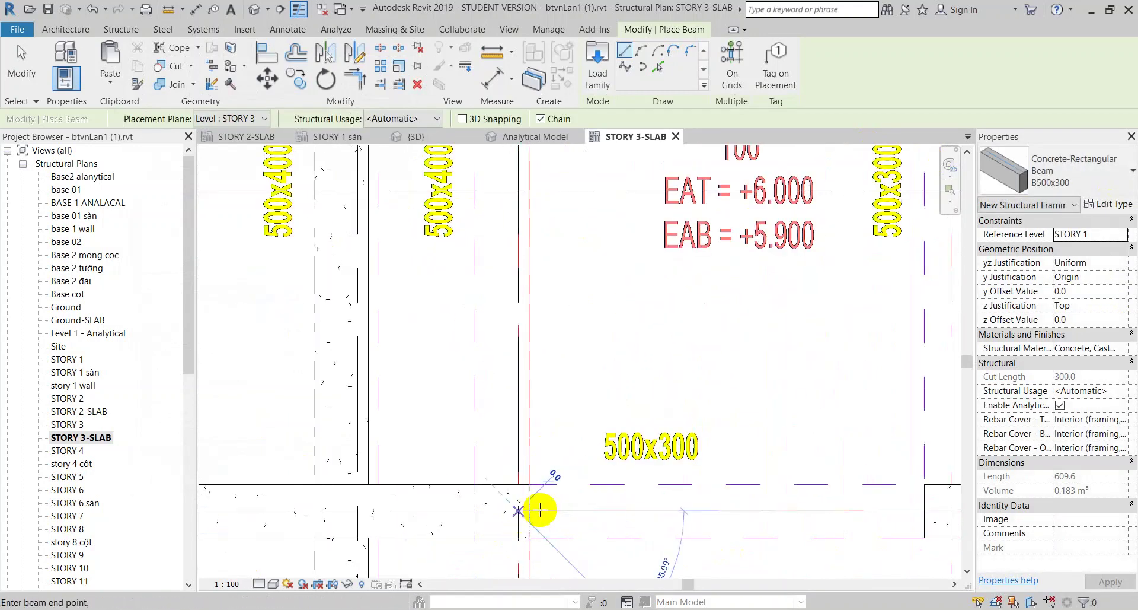
scroll(510, 480, down, 3)
scroll(733, 457, up, 3)
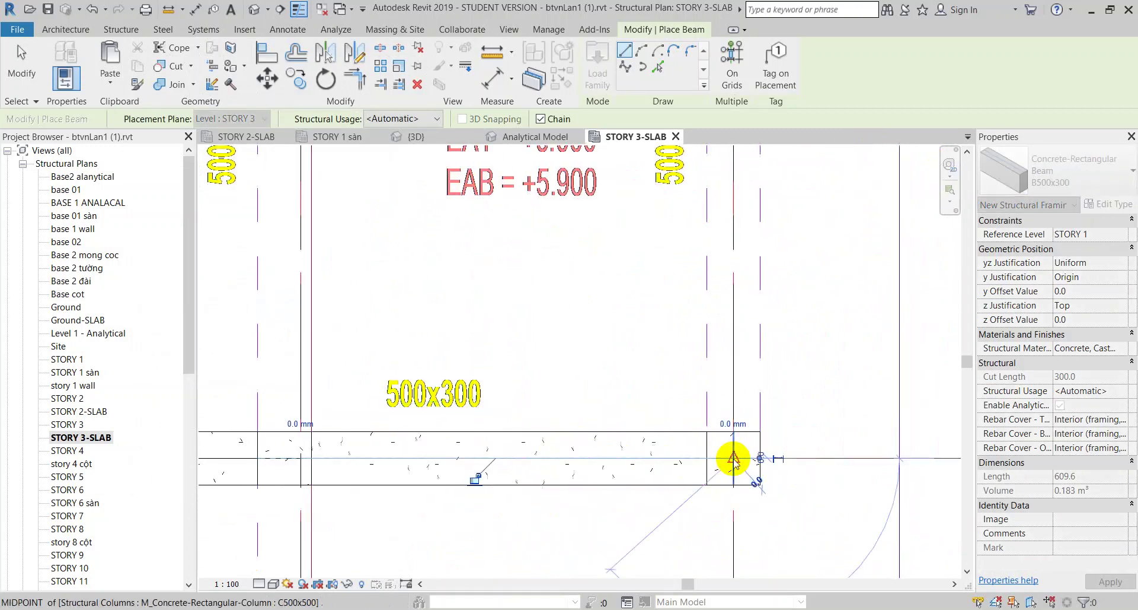
click(734, 457)
scroll(735, 459, down, 2)
middle_drag(735, 291, 736, 457)
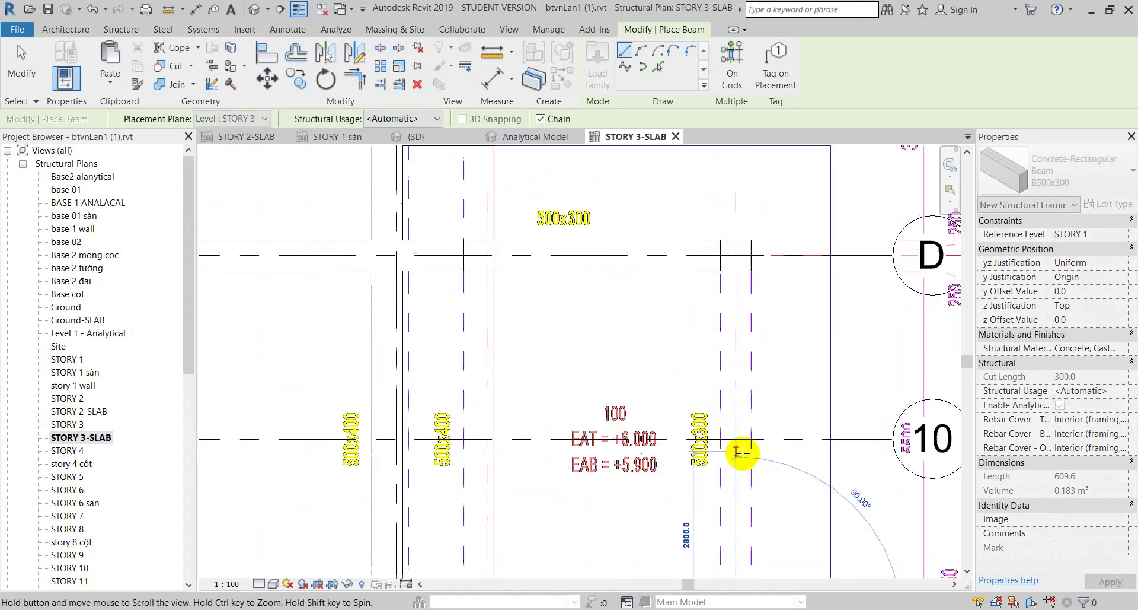
click(735, 257)
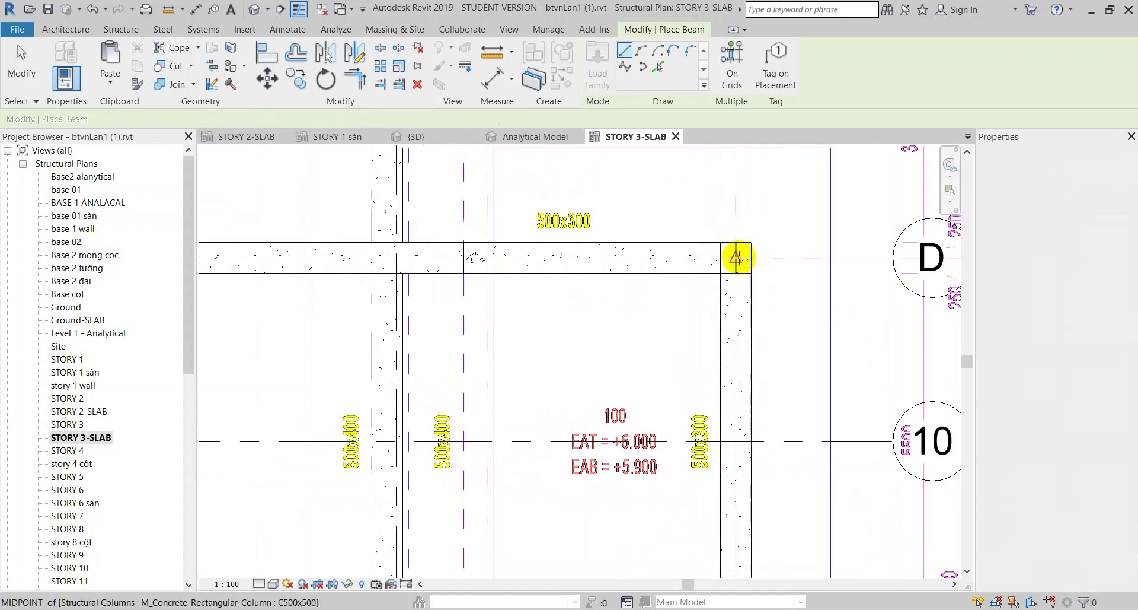
scroll(737, 257, down, 2)
key(Escape)
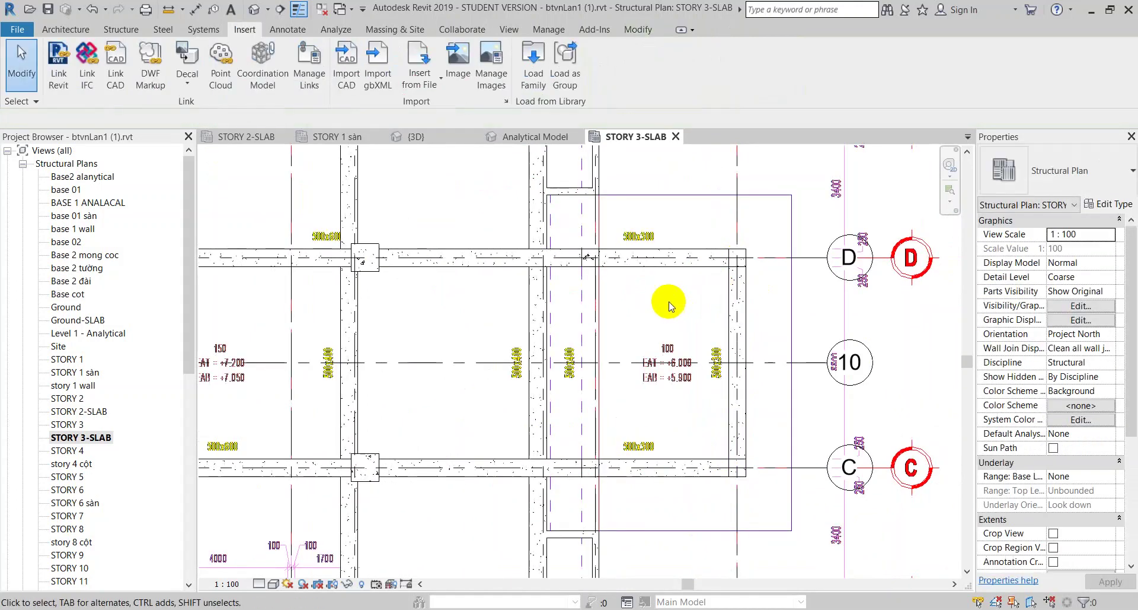